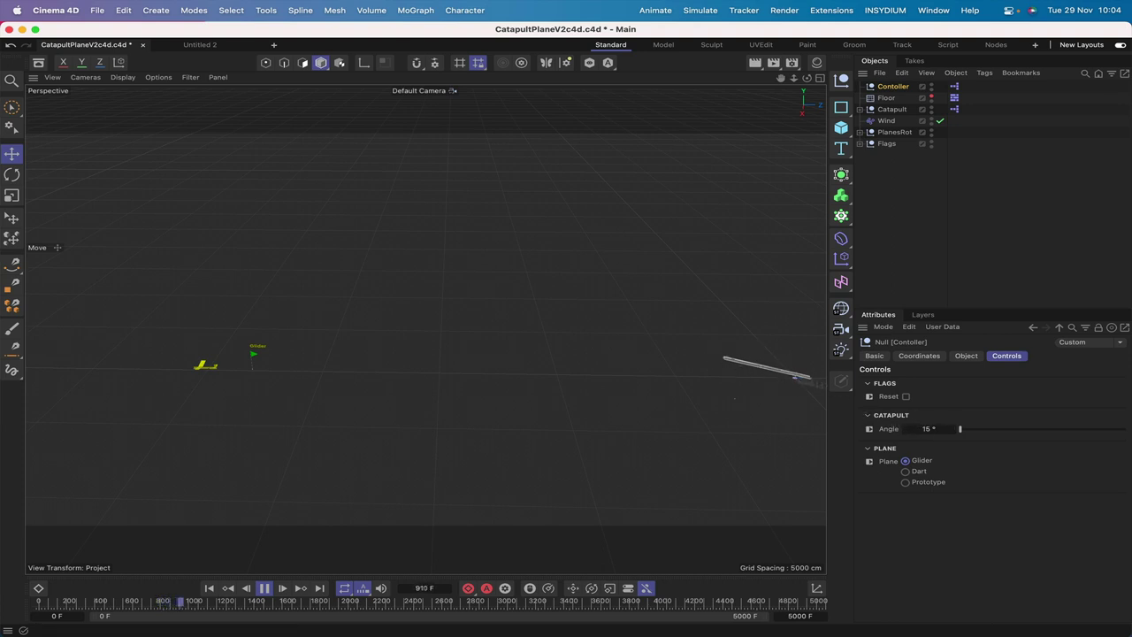
mouse_move(961, 431)
mouse_down()
mouse_move(1036, 425)
mouse_move(958, 434)
mouse_up()
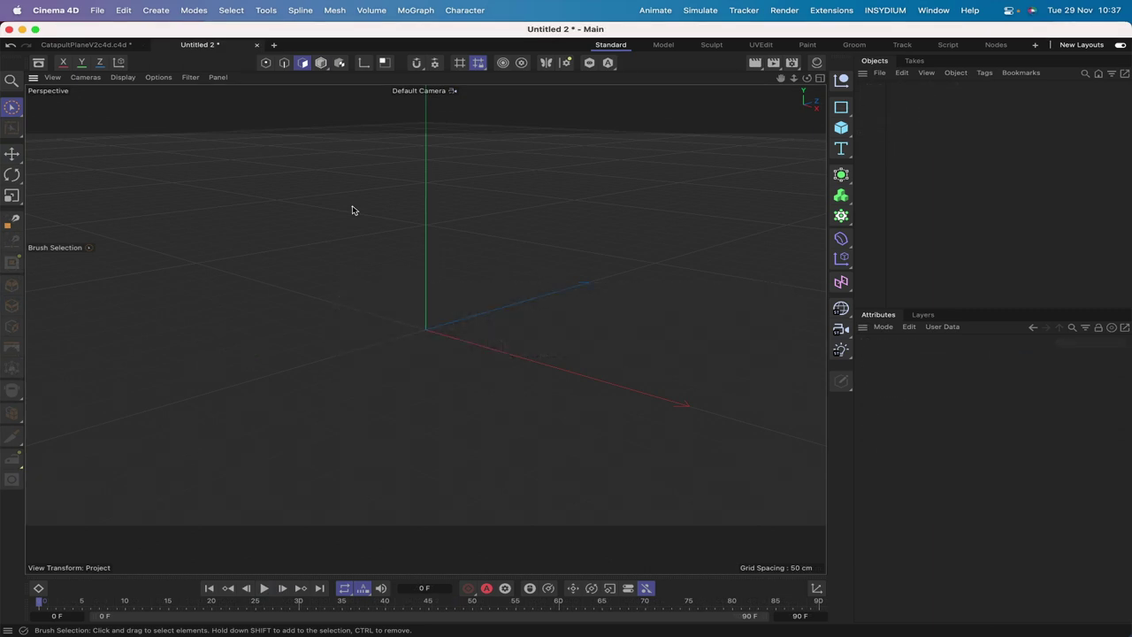
Add a cube and set its size to 5 cm in X, 100 cm in Y and 1000 cm in Z
click(841, 127)
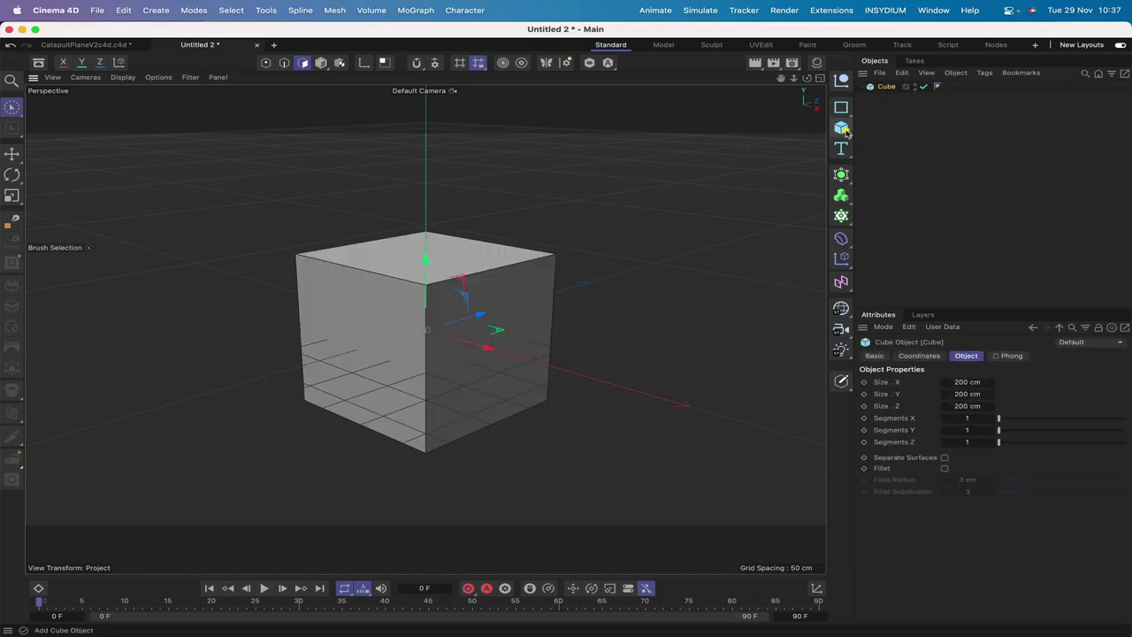
click(957, 382)
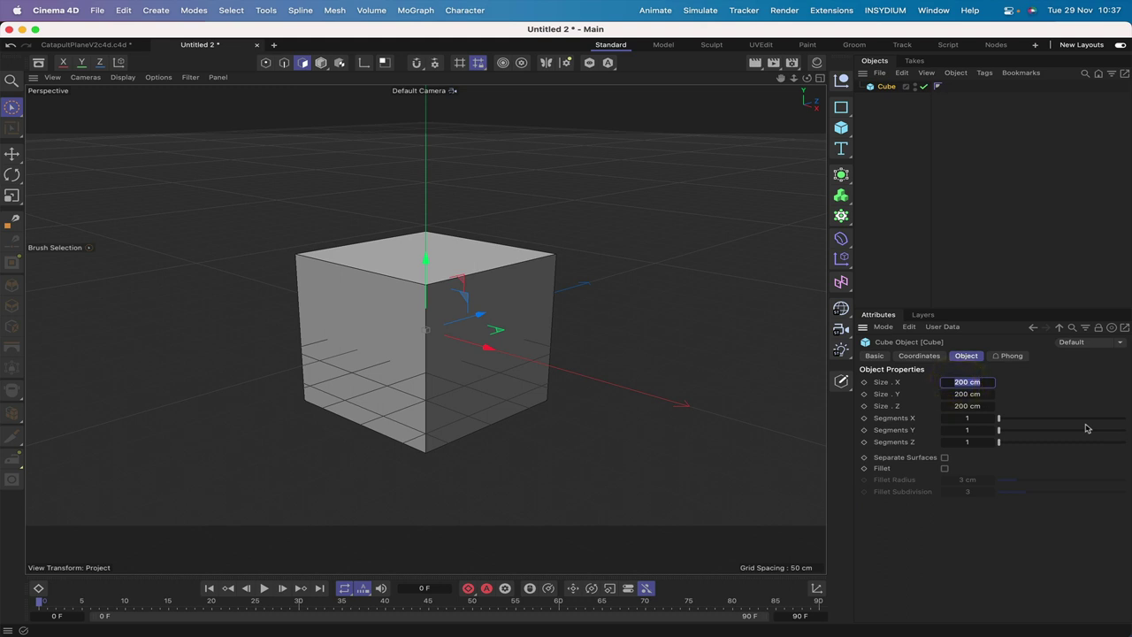
text(5)
click(967, 395)
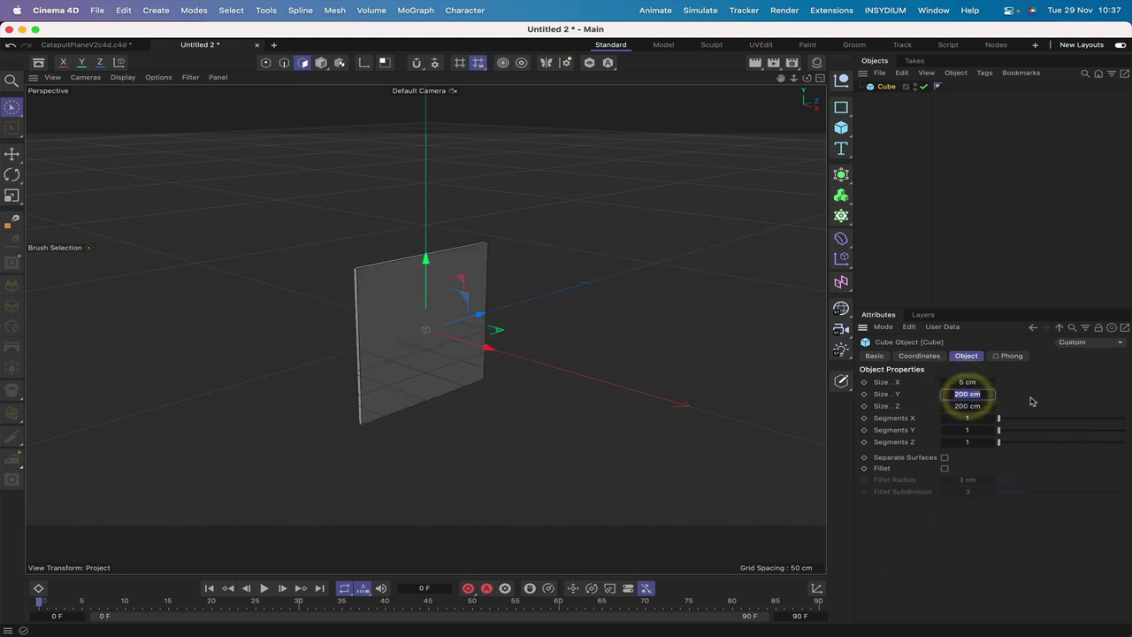
text(100)
click(968, 406)
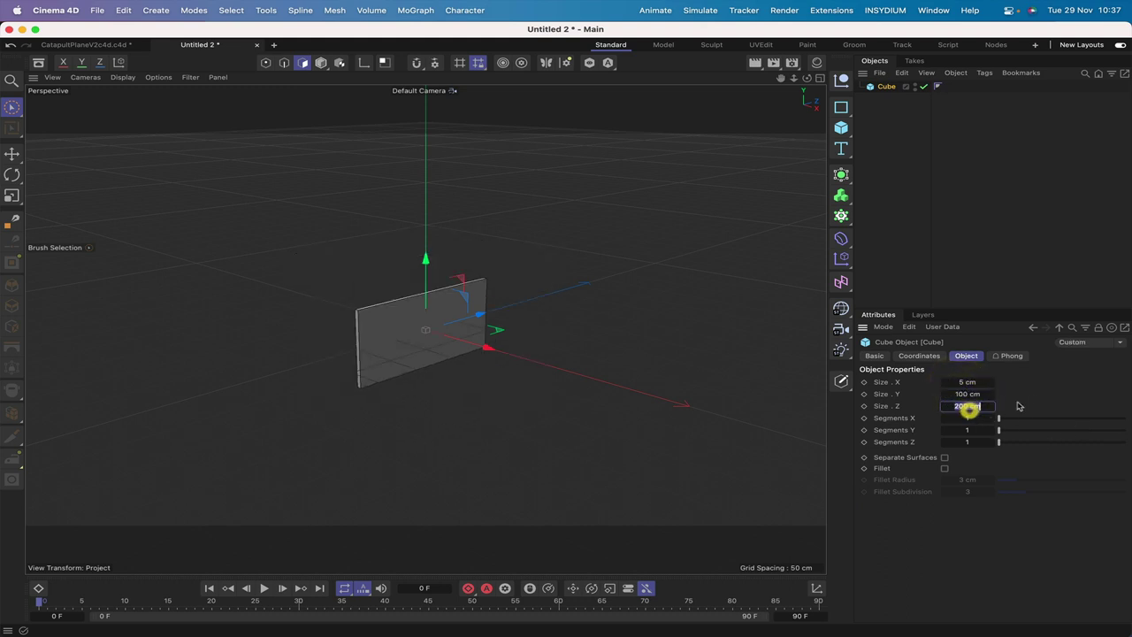
text(1000)
key(Return)
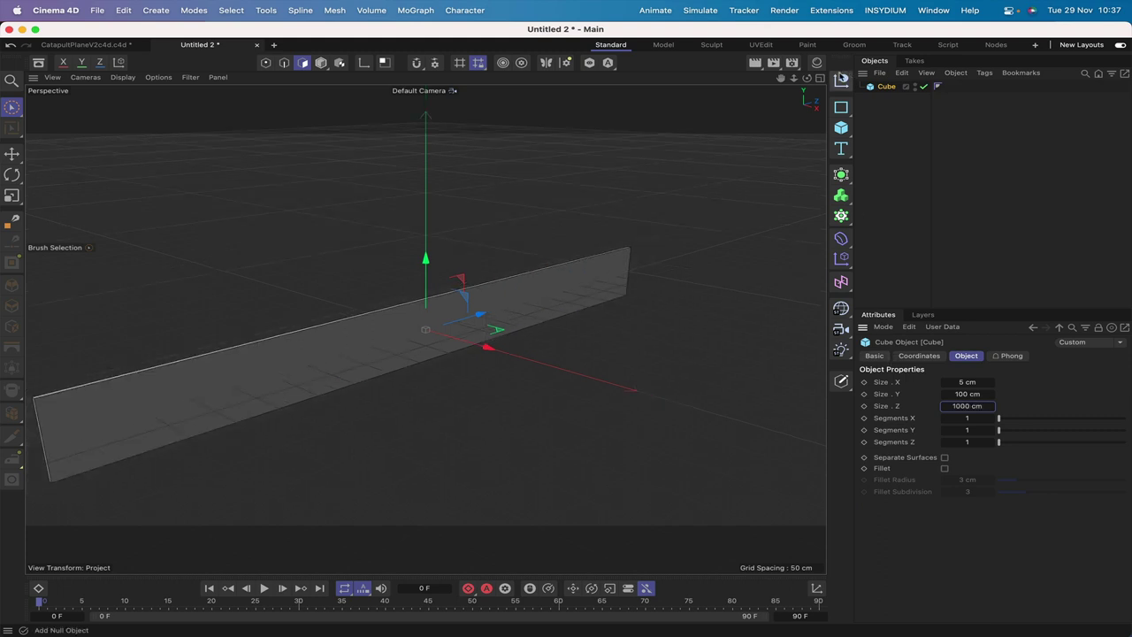
Divide the long panel into 10 segments along Z
key(h)
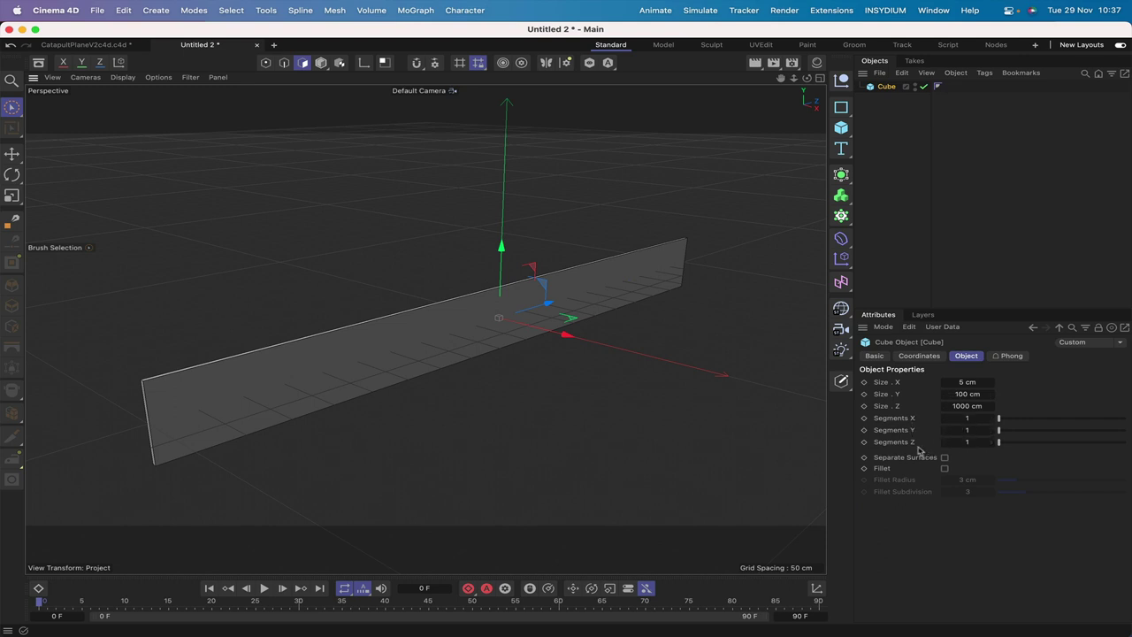
click(967, 441)
click(973, 442)
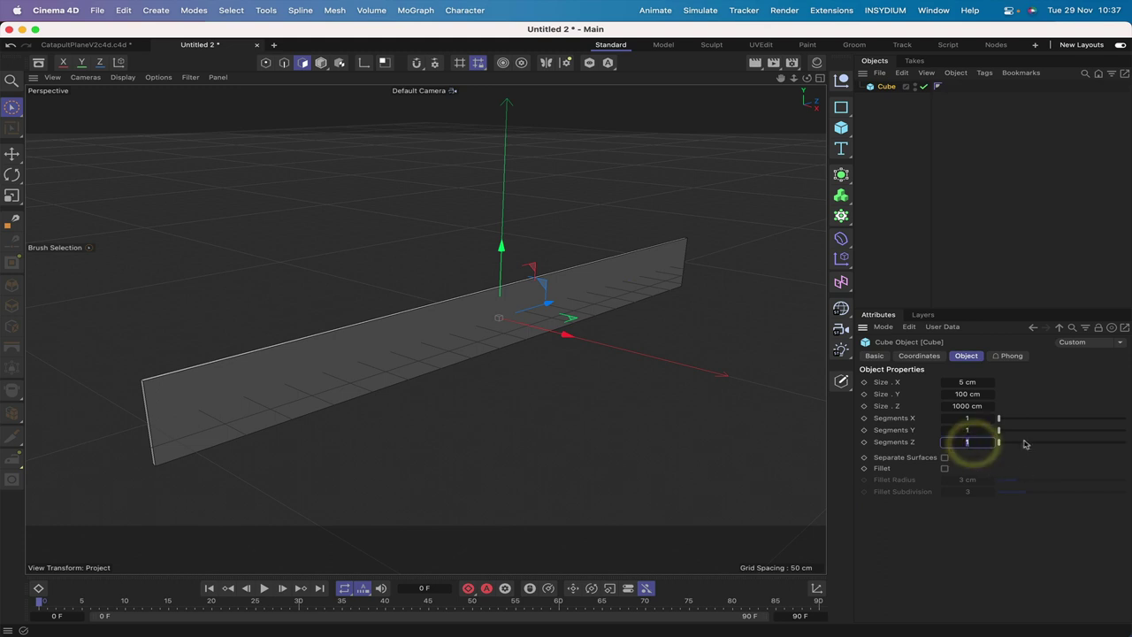
text(0)
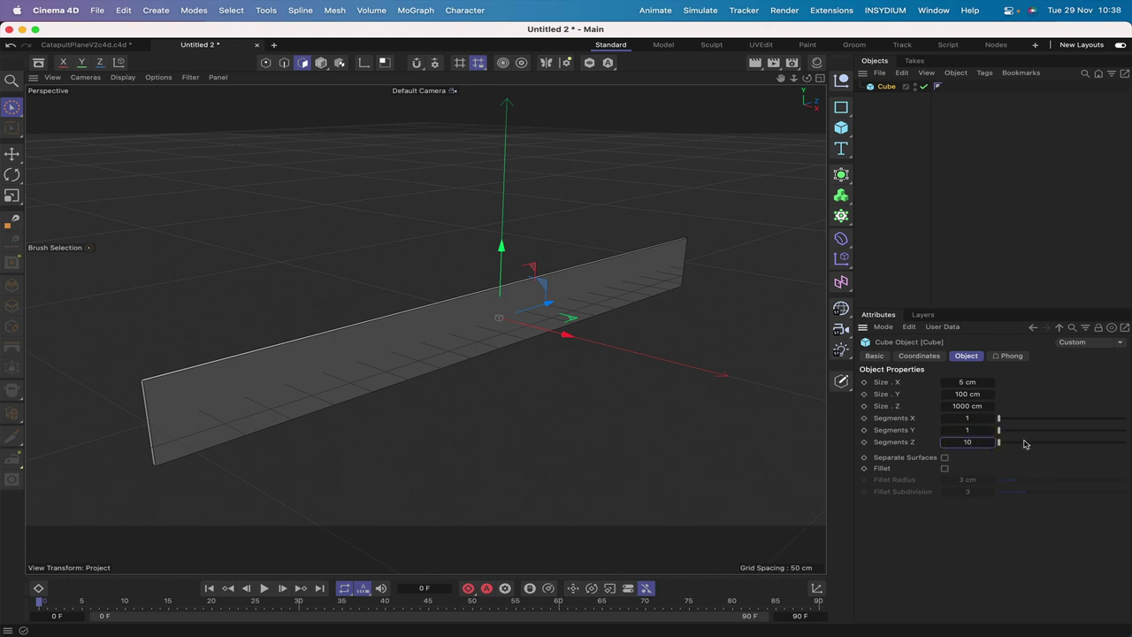
key(Return)
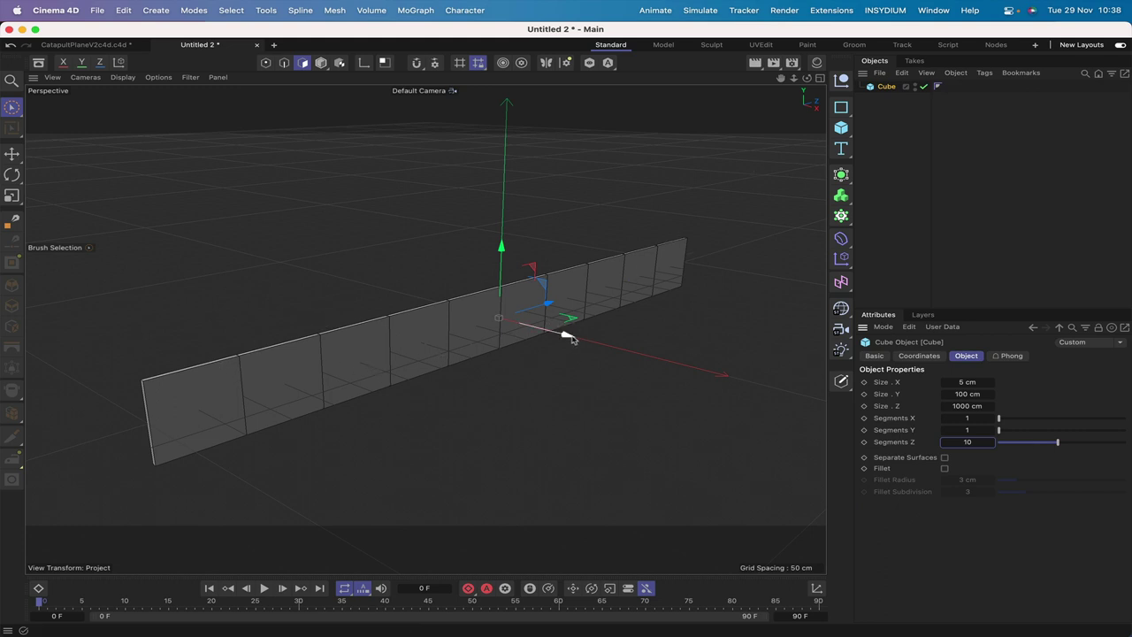
Duplicate the panel twice along negative X, the second copy about 94 cm beyond the first, and hide both copies in the viewport
ctrl+drag(567, 337, 475, 313)
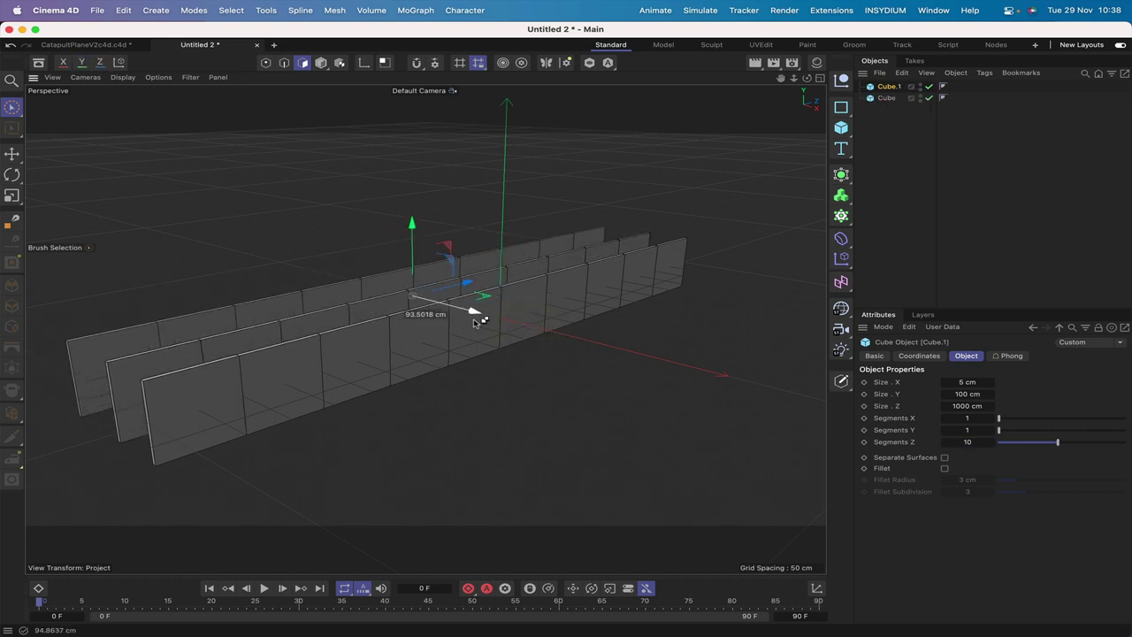
ctrl+click(475, 316)
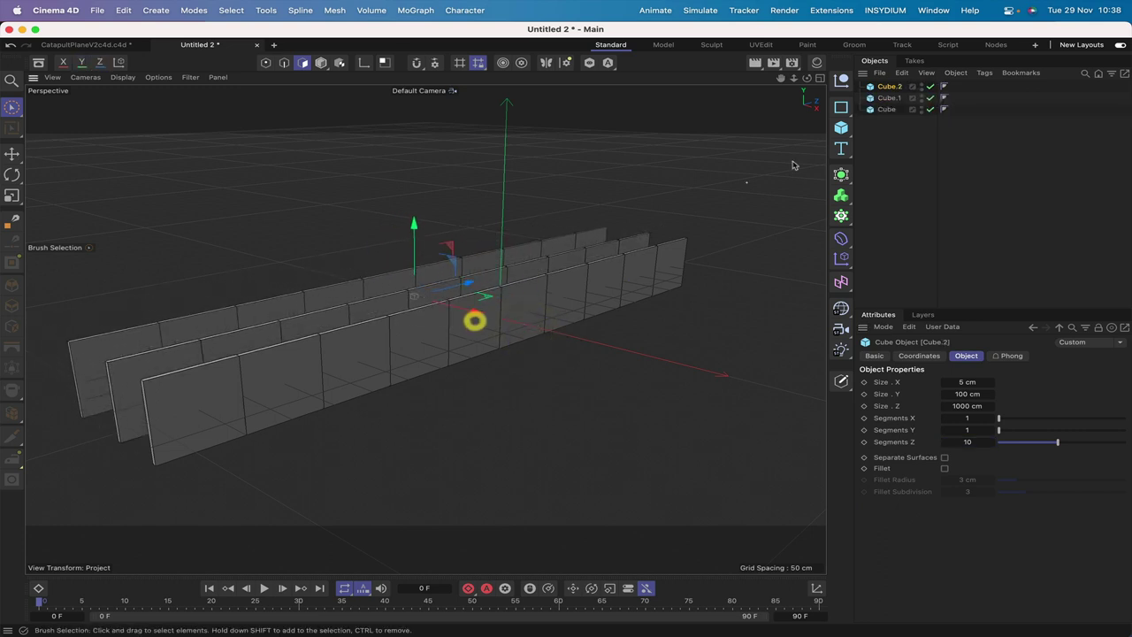
click(920, 86)
click(922, 96)
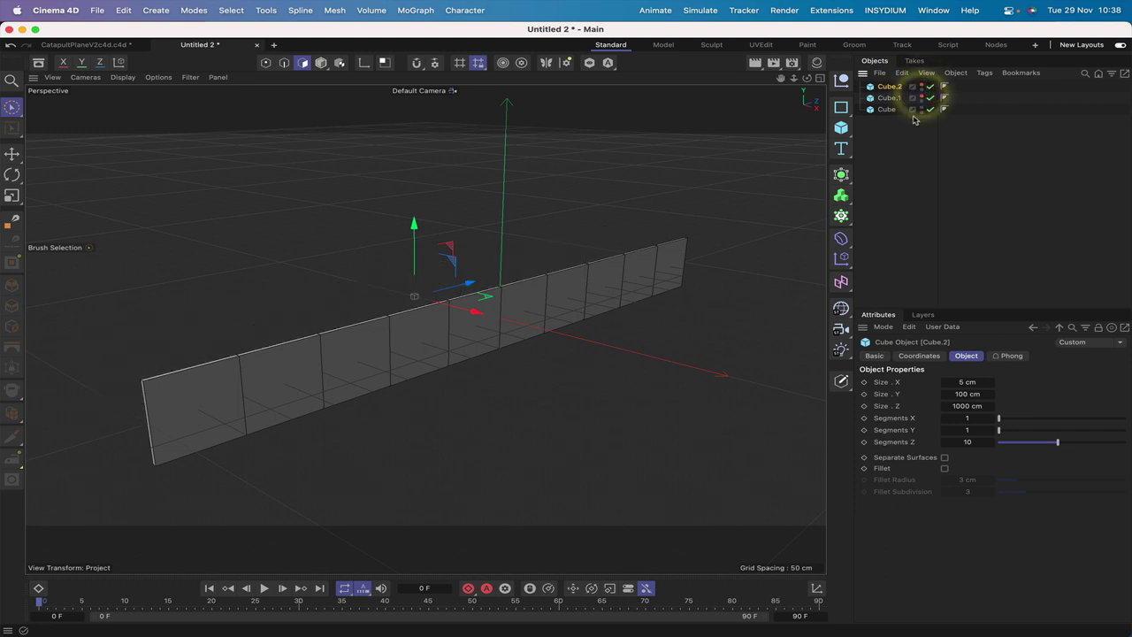
Convert the original, still visible panel into an editable polygon object
click(888, 109)
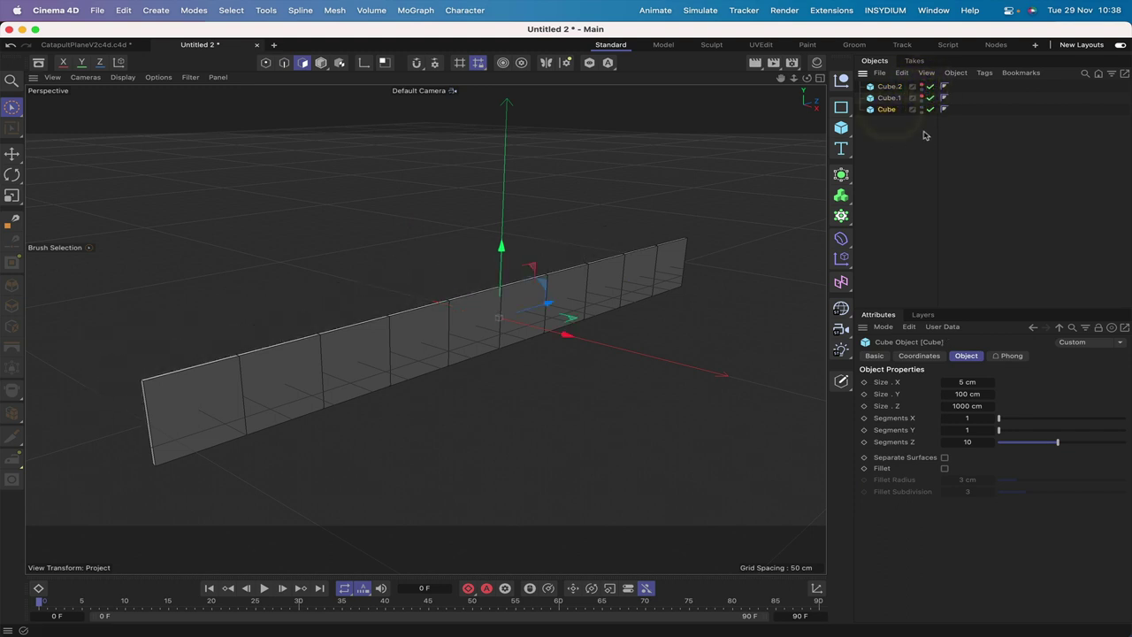
key(c)
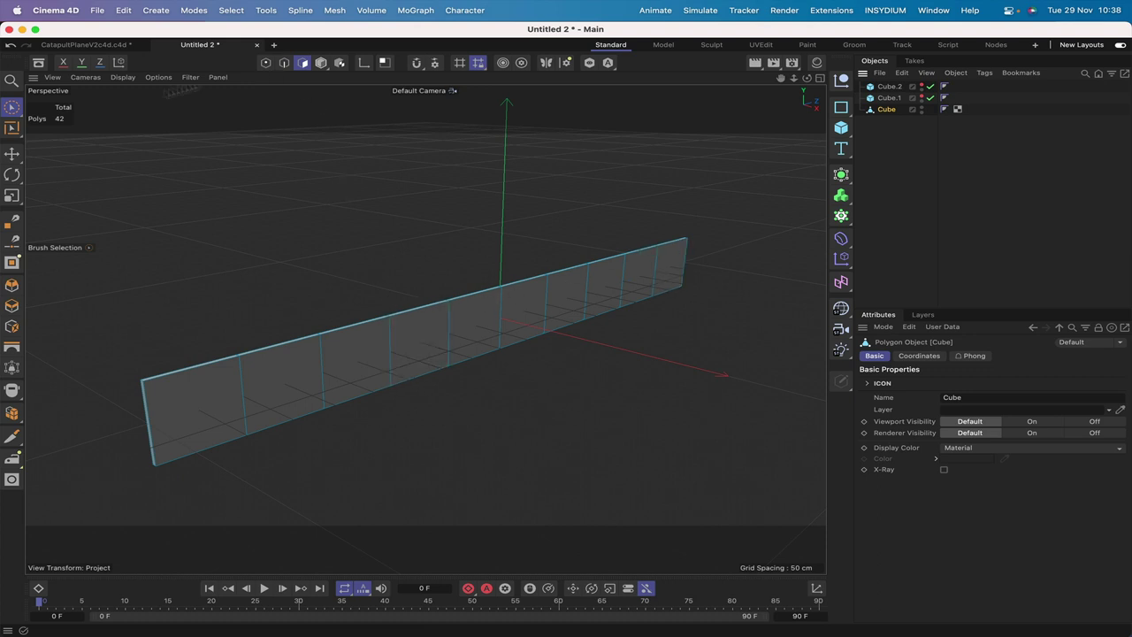
click(197, 361)
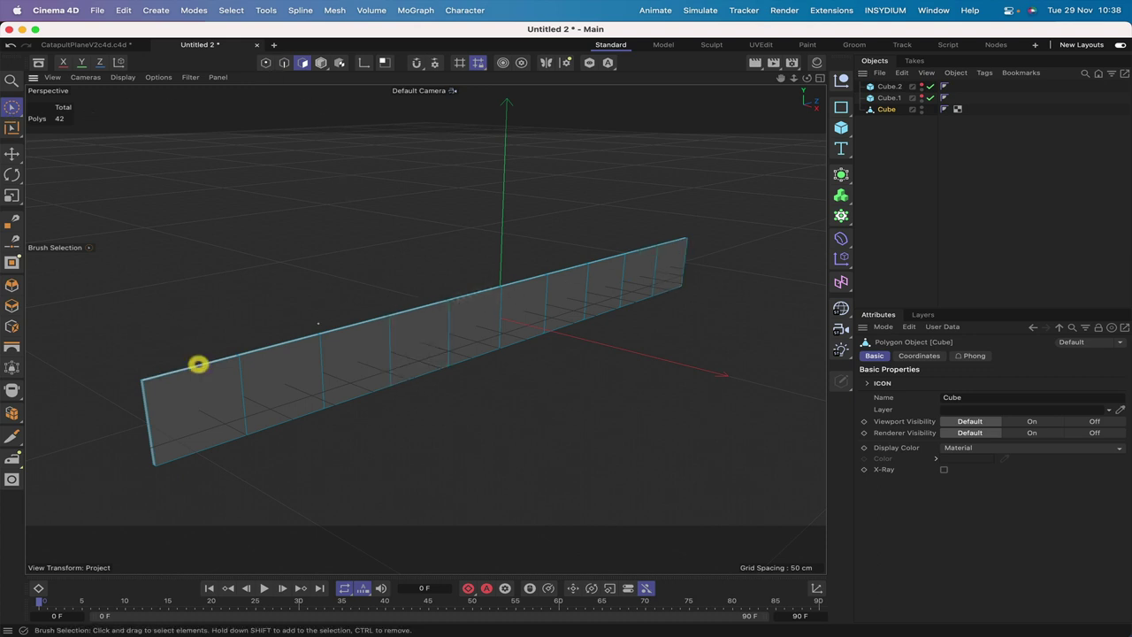
click(203, 364)
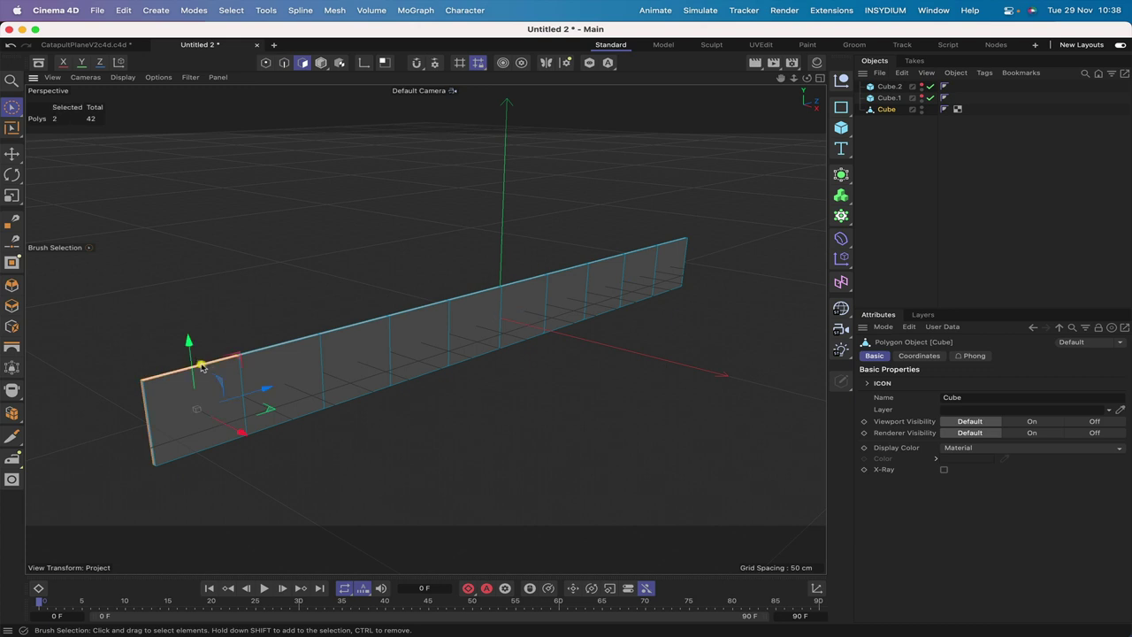
click(330, 256)
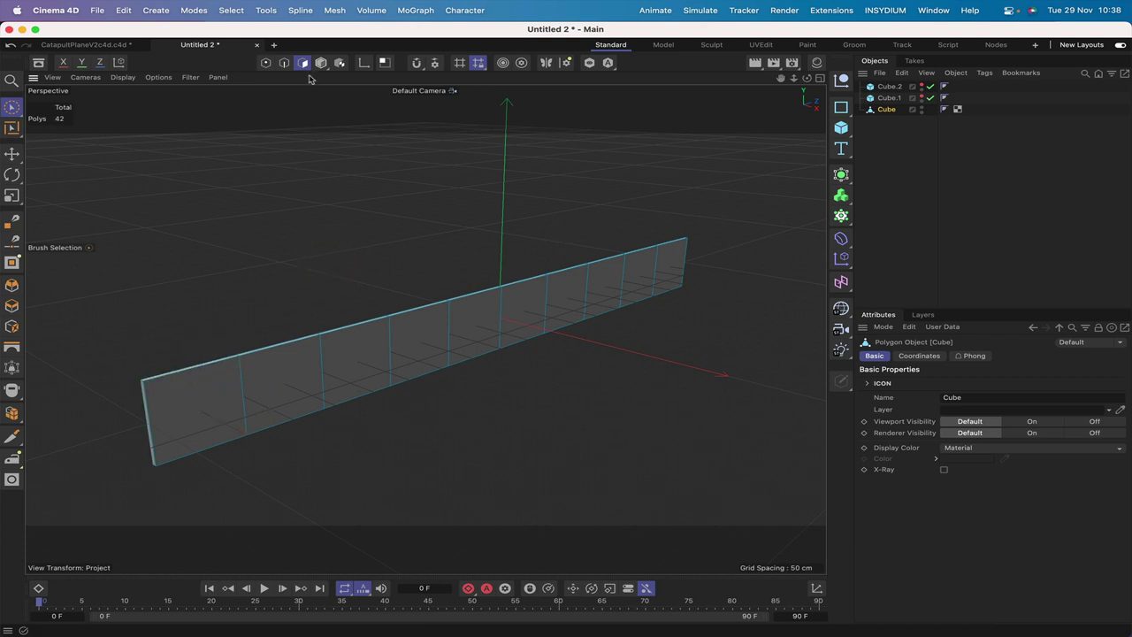
click(211, 365)
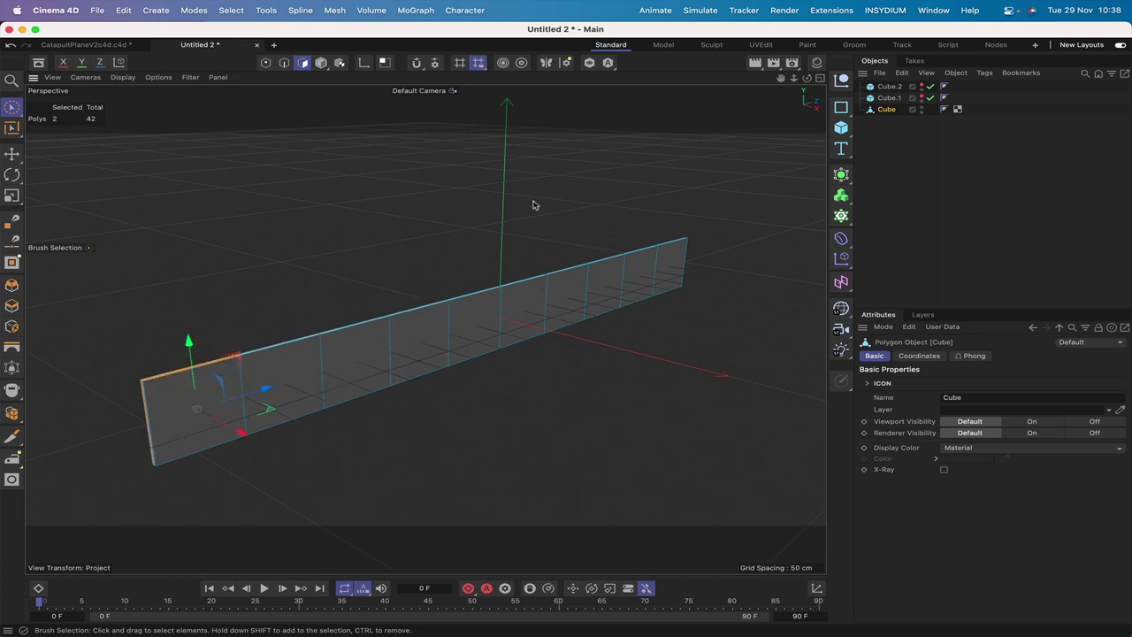
drag(780, 81, 782, 82)
click(265, 245)
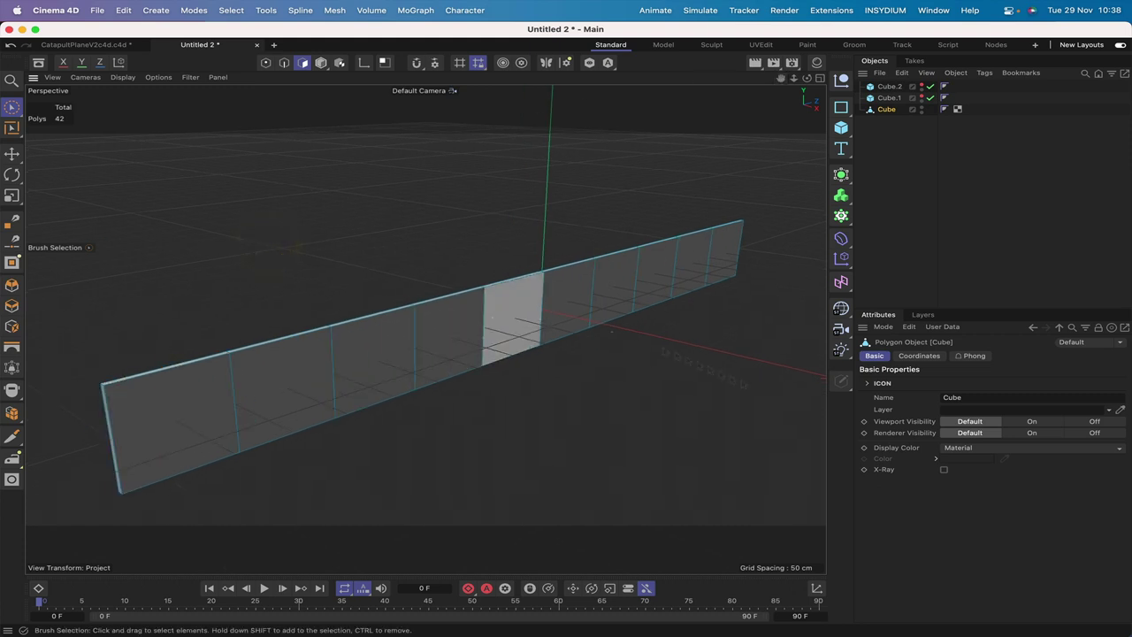
Limit Brush Selection to visible elements and select the panel's narrow top polygons in the first and last segments
click(12, 107)
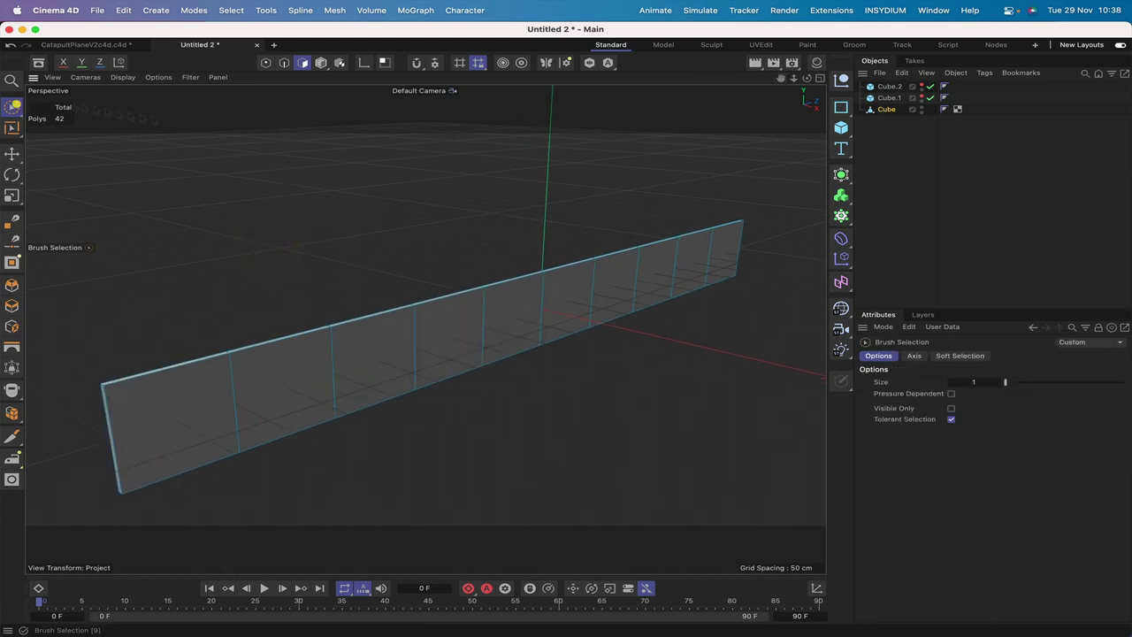
click(952, 407)
click(399, 334)
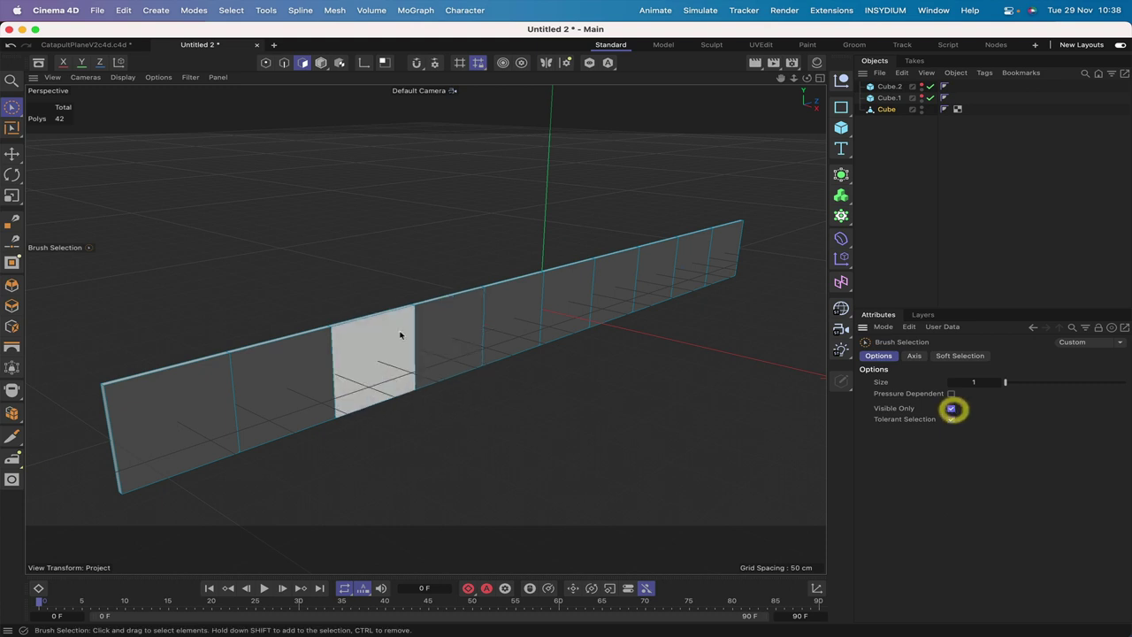
click(167, 368)
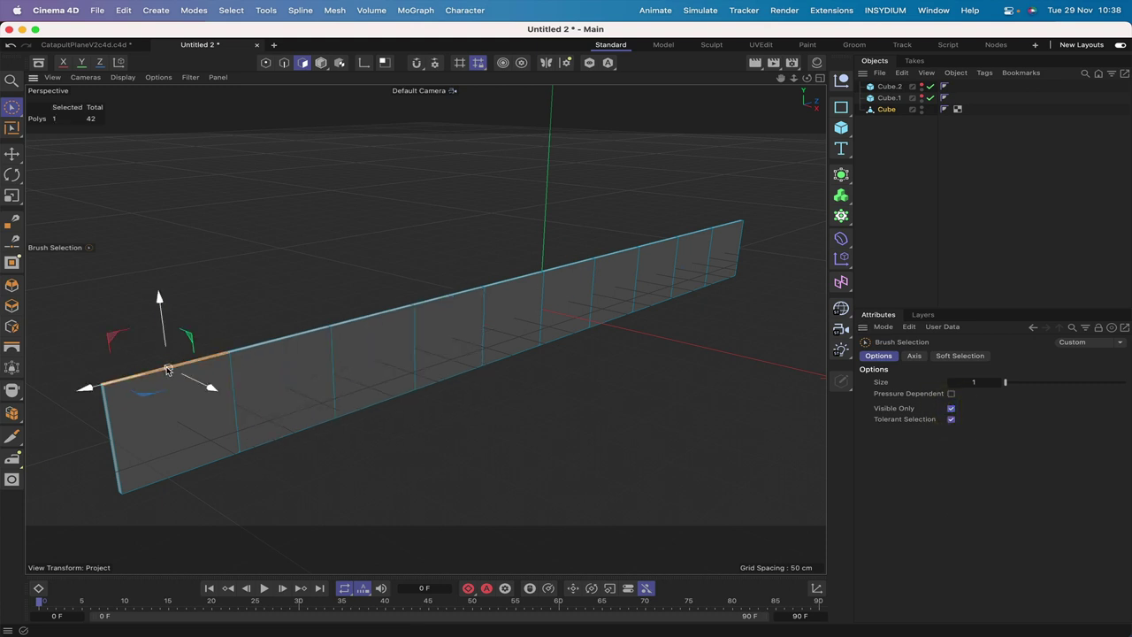
shift+click(725, 224)
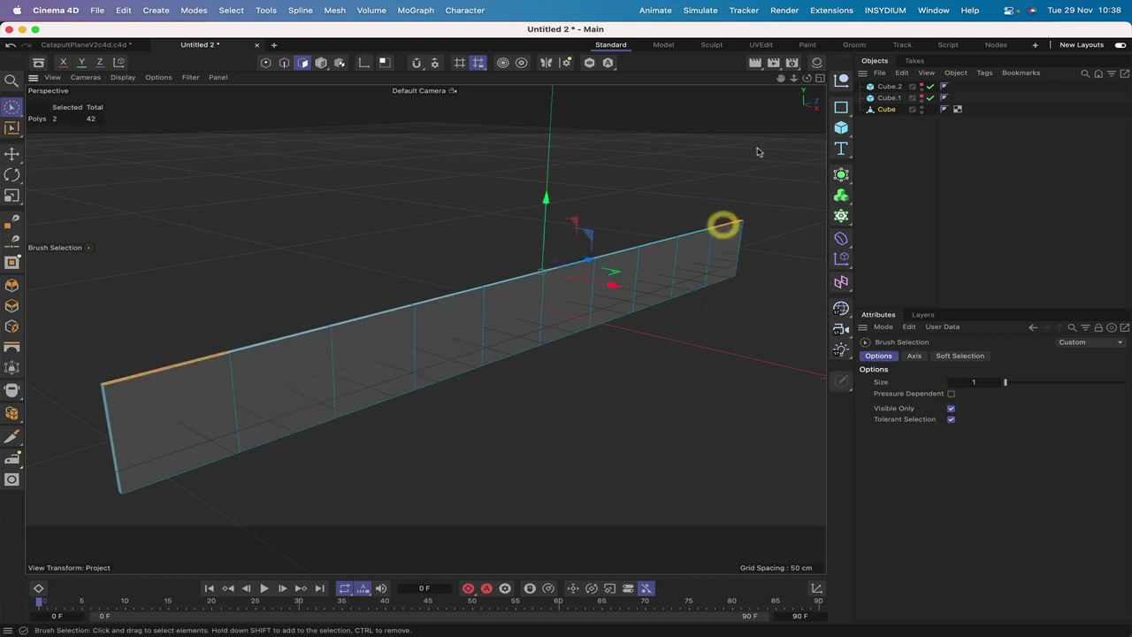
Extend the selection to the panel's whole row of top polygons using Loop Selection with Stop at Selections enabled
key(u)
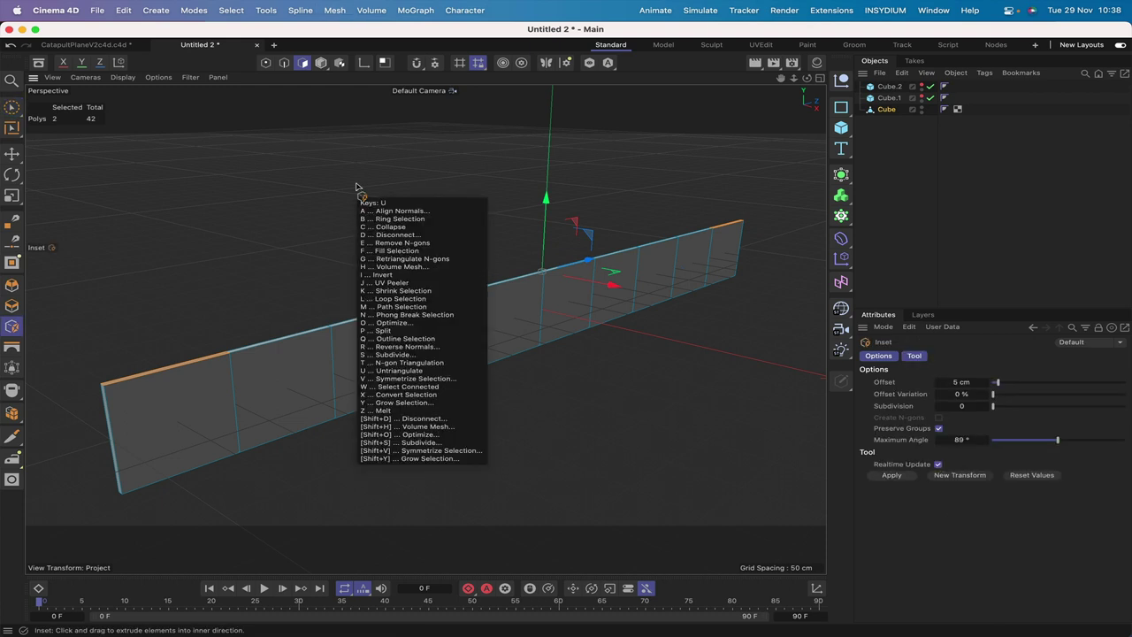
key(l)
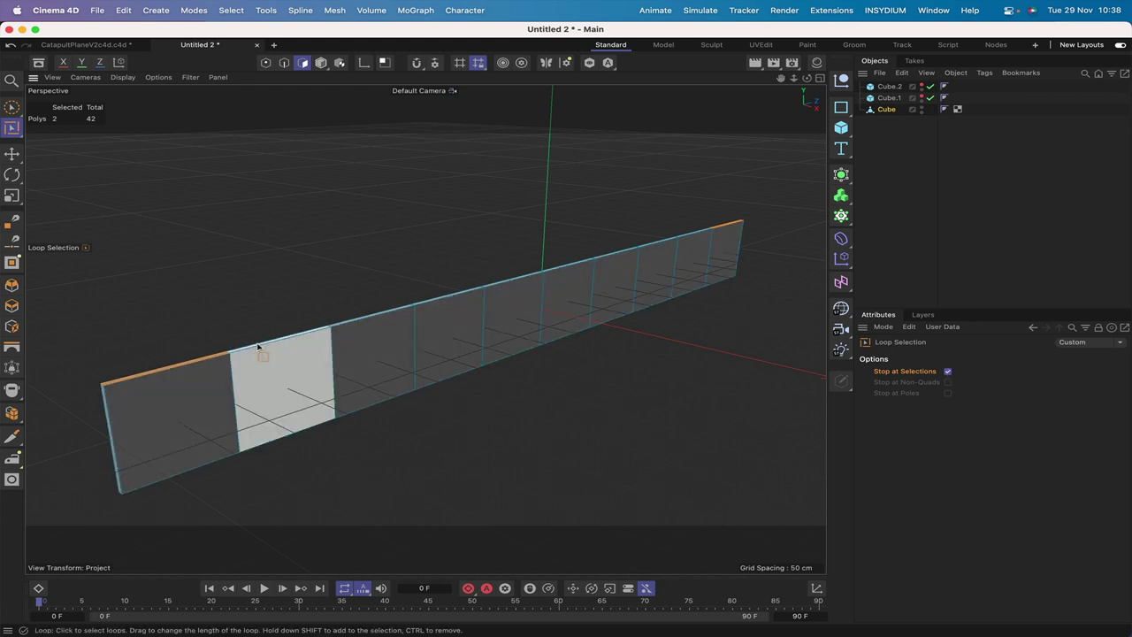
click(330, 328)
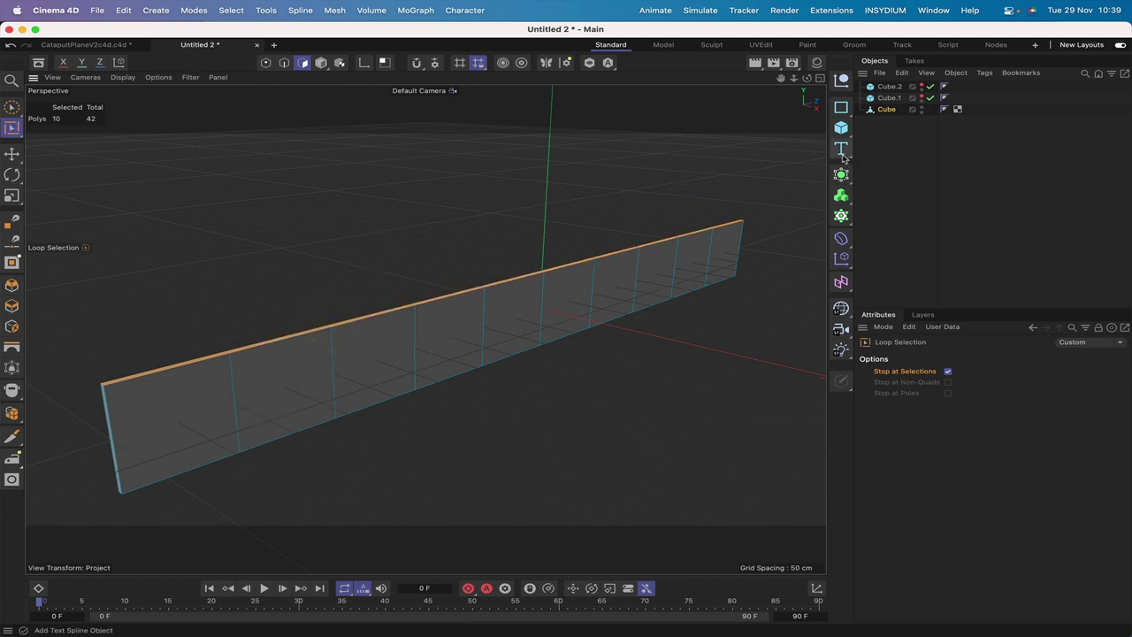
Extrude the selected top polygons with an offset of 5 cm
key(d)
click(955, 382)
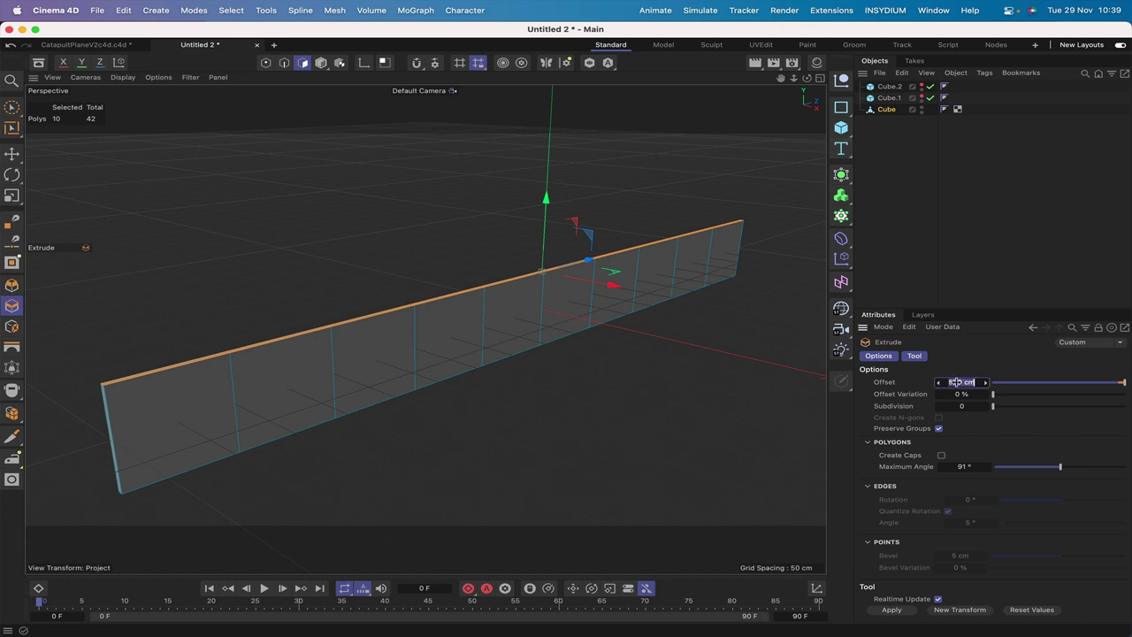
text(5)
key(Return)
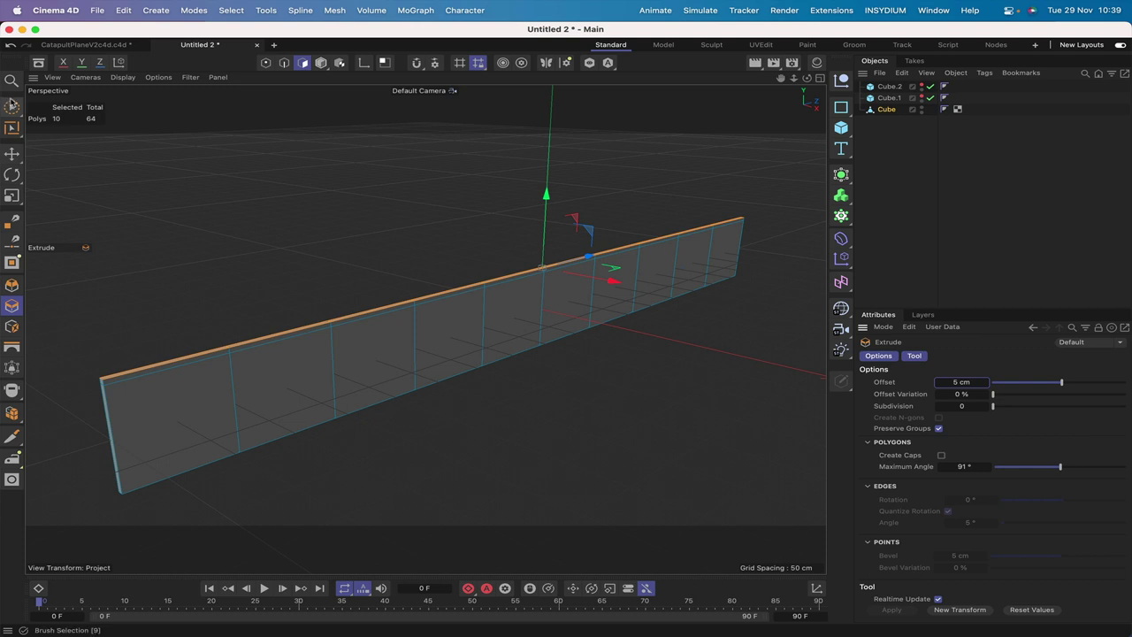
Disable Visible Only for Brush Selection and select the thin upper side strips of the panel's third and fourth segments in the Right view
key(F3)
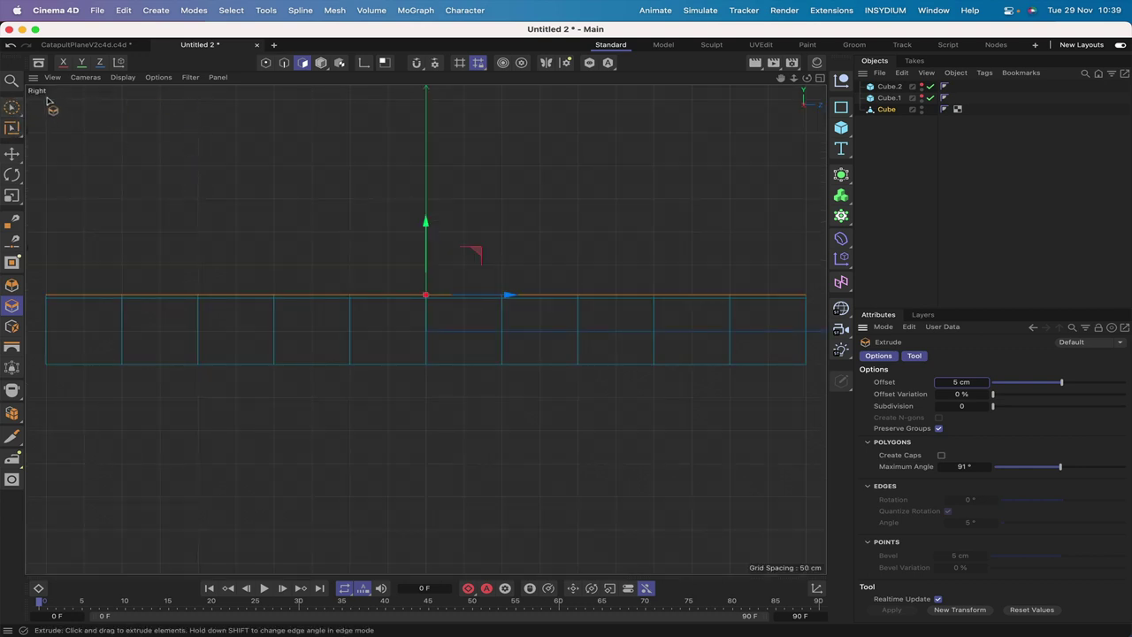
click(12, 107)
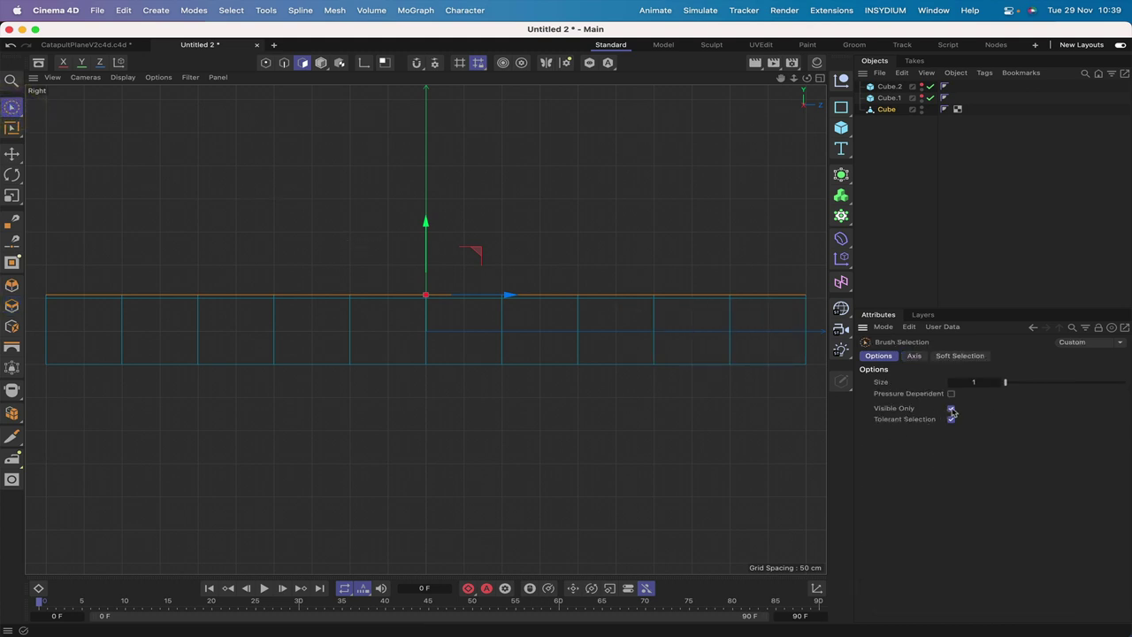
click(261, 318)
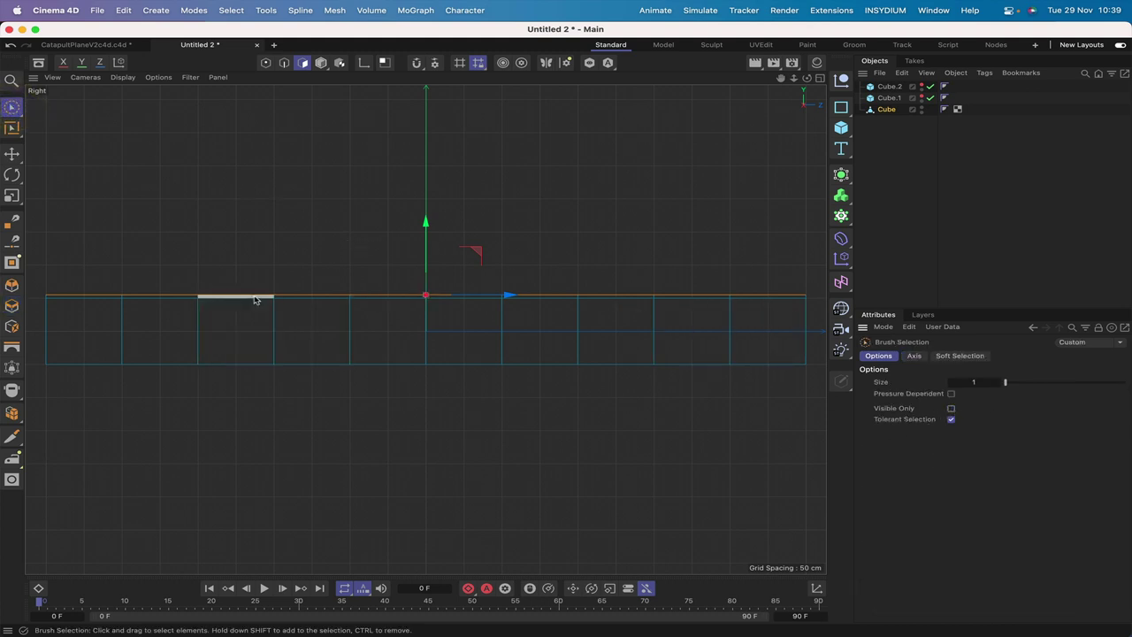
click(255, 297)
click(257, 297)
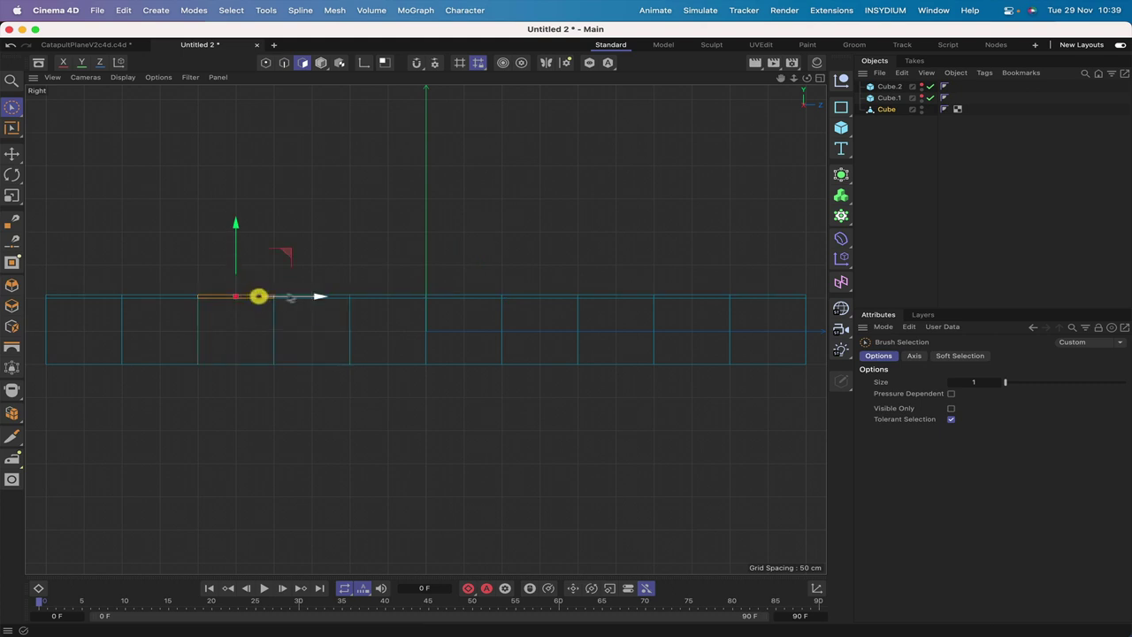
shift+click(339, 300)
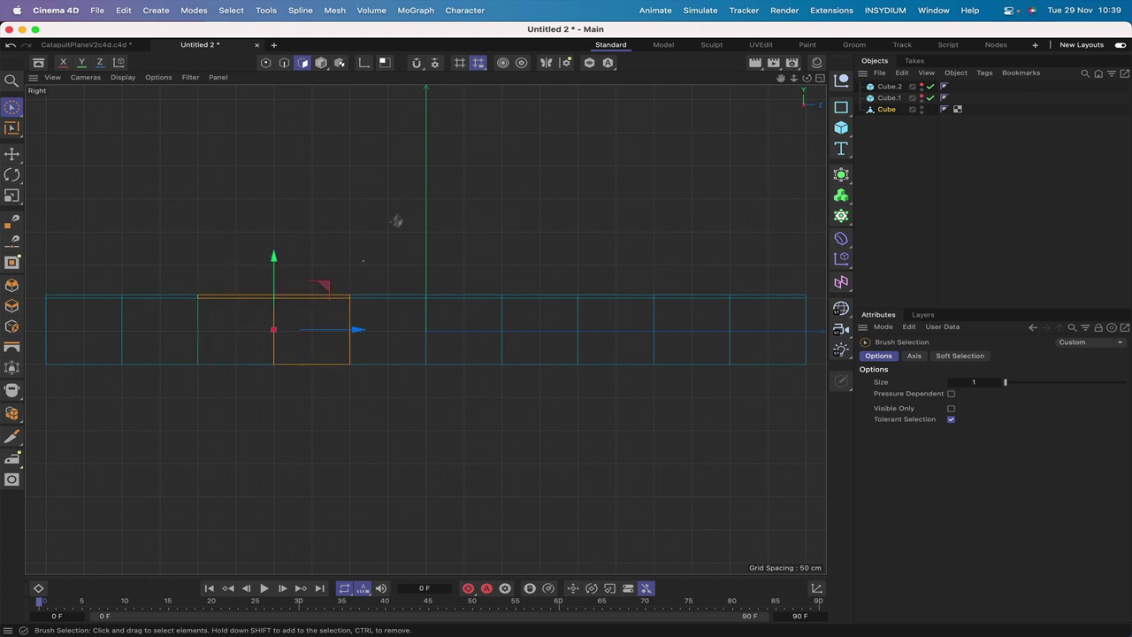
click(366, 252)
click(344, 298)
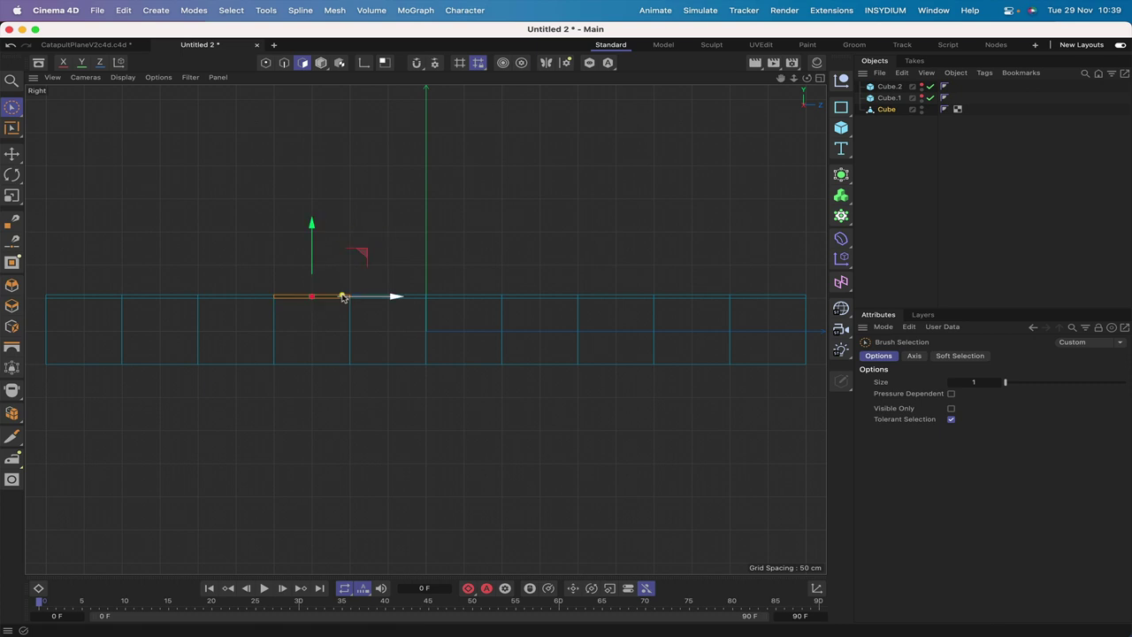
shift+click(260, 298)
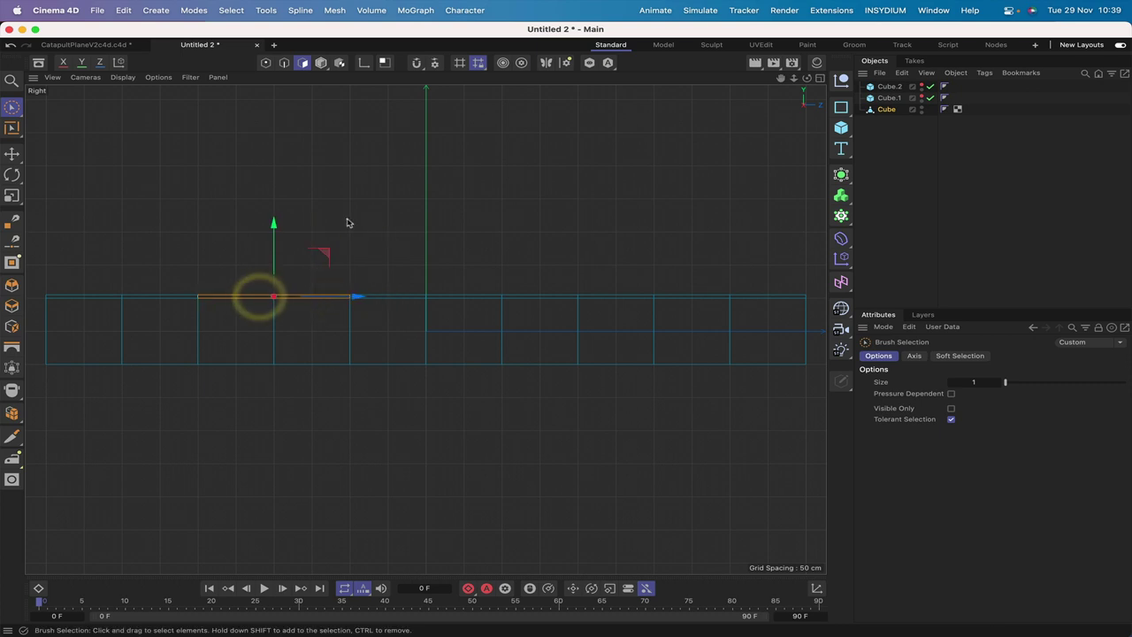
Extrude the selected side strips outward with an offset of 500 cm to form the main wings
key(F1)
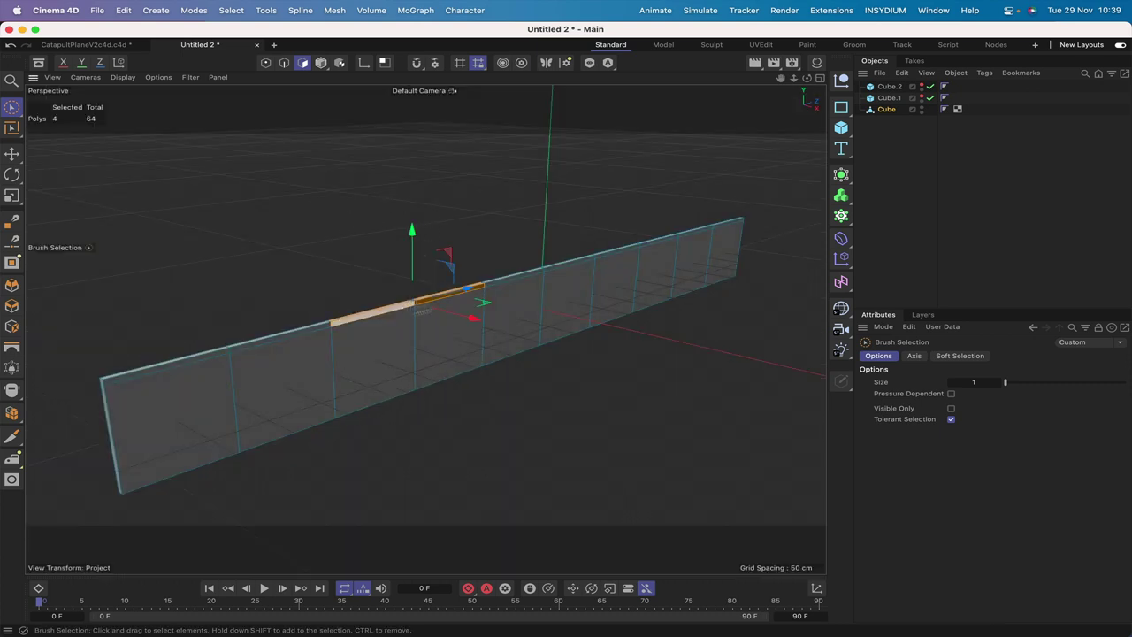
drag(782, 79, 782, 84)
alt+middle_drag(416, 317, 425, 329)
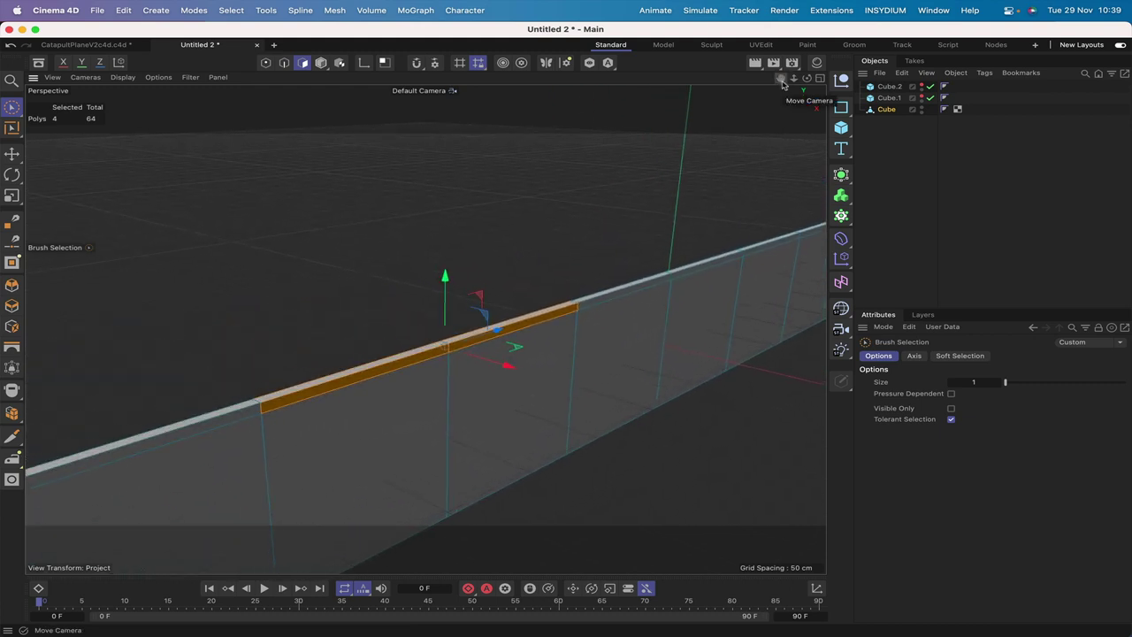
right_drag(783, 84, 607, 125)
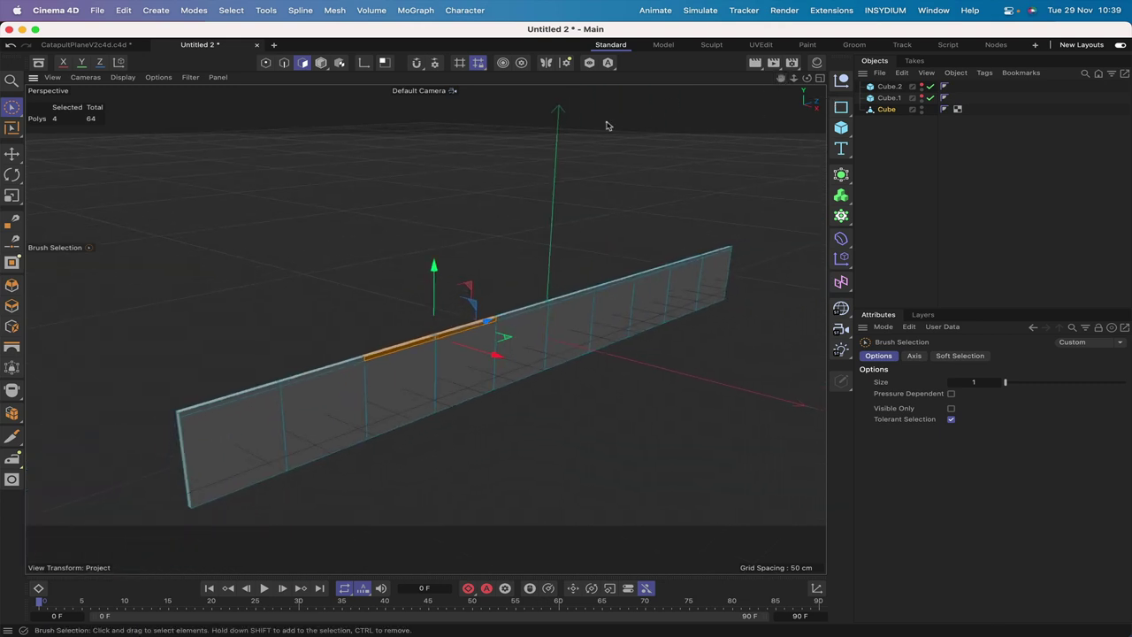
key(d)
click(971, 384)
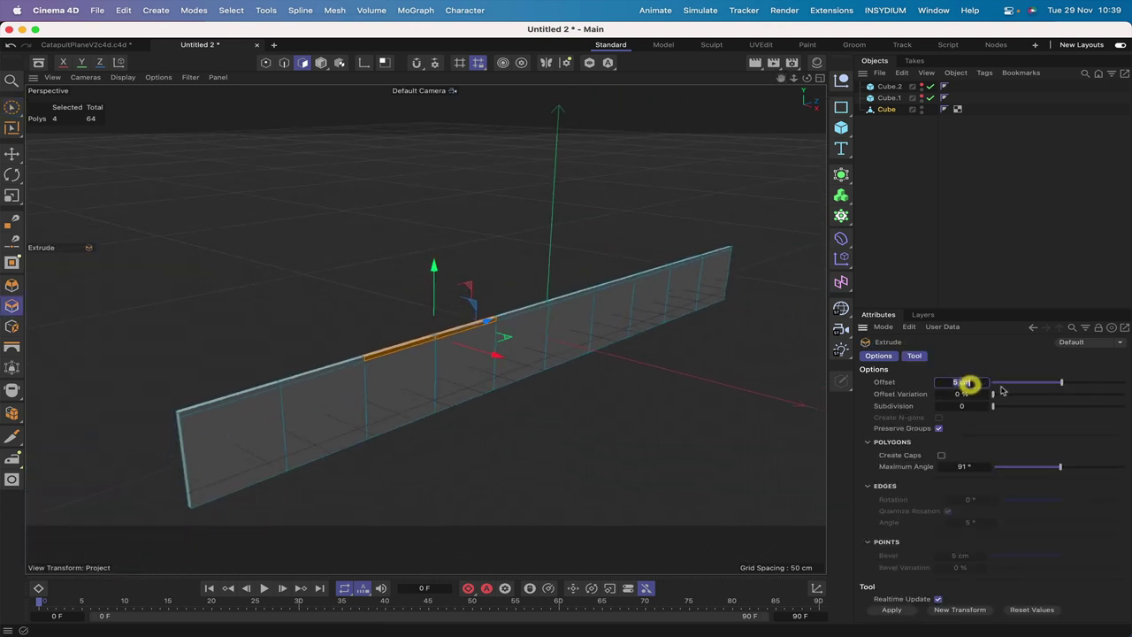
text(500)
key(Return)
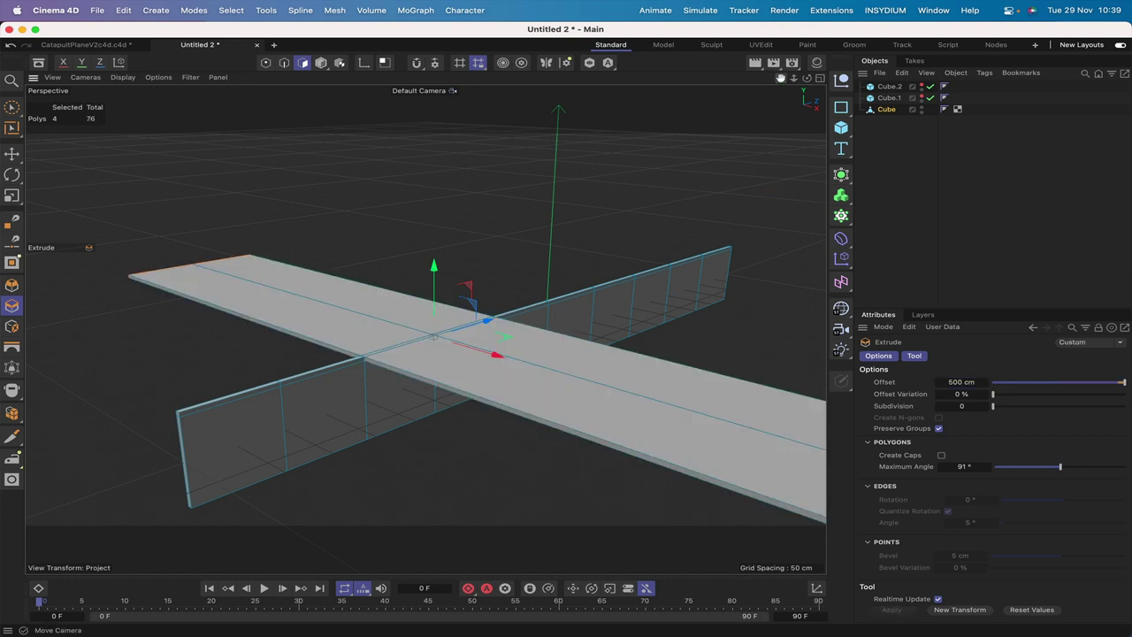
Select the thin upper side strips on both sides of the panel's last segment, at the tail end
drag(780, 77, 820, 91)
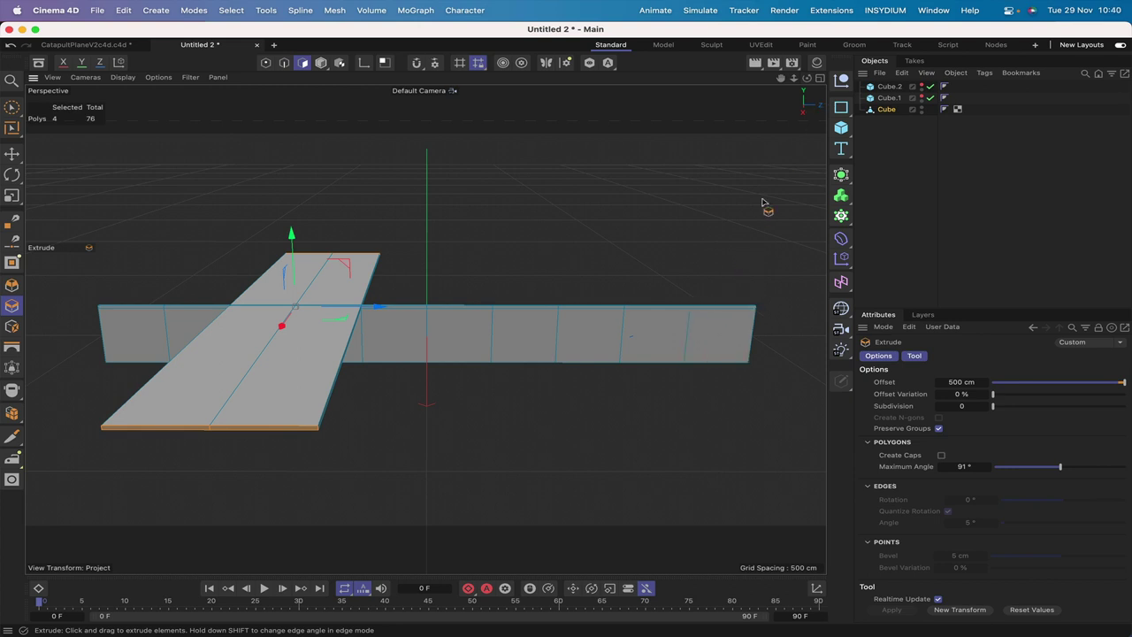
key(F3)
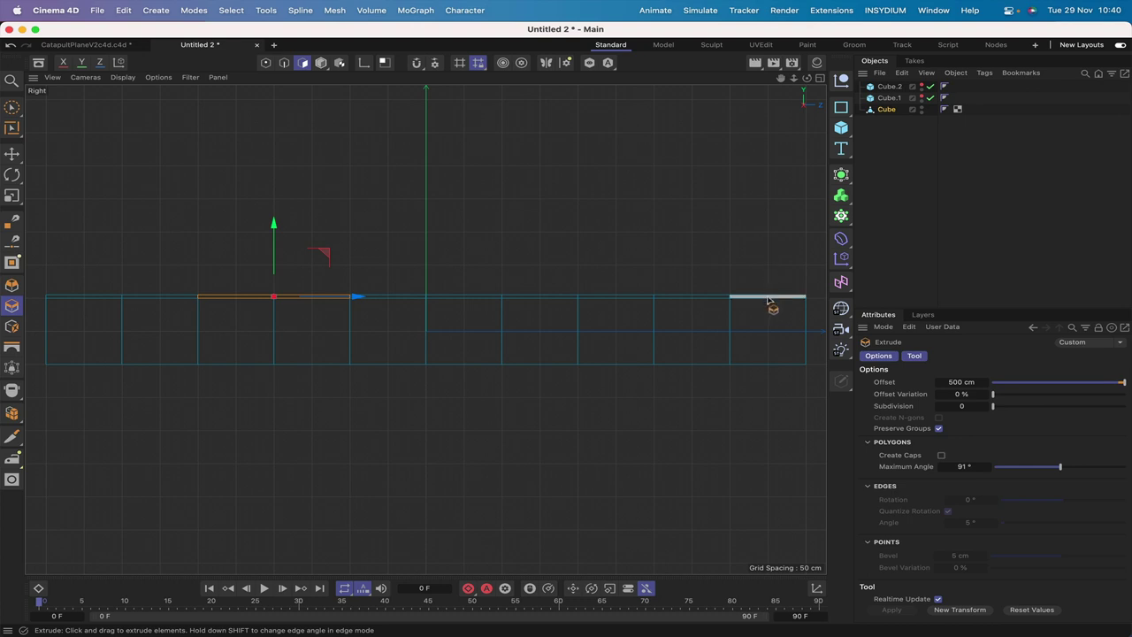
key(9)
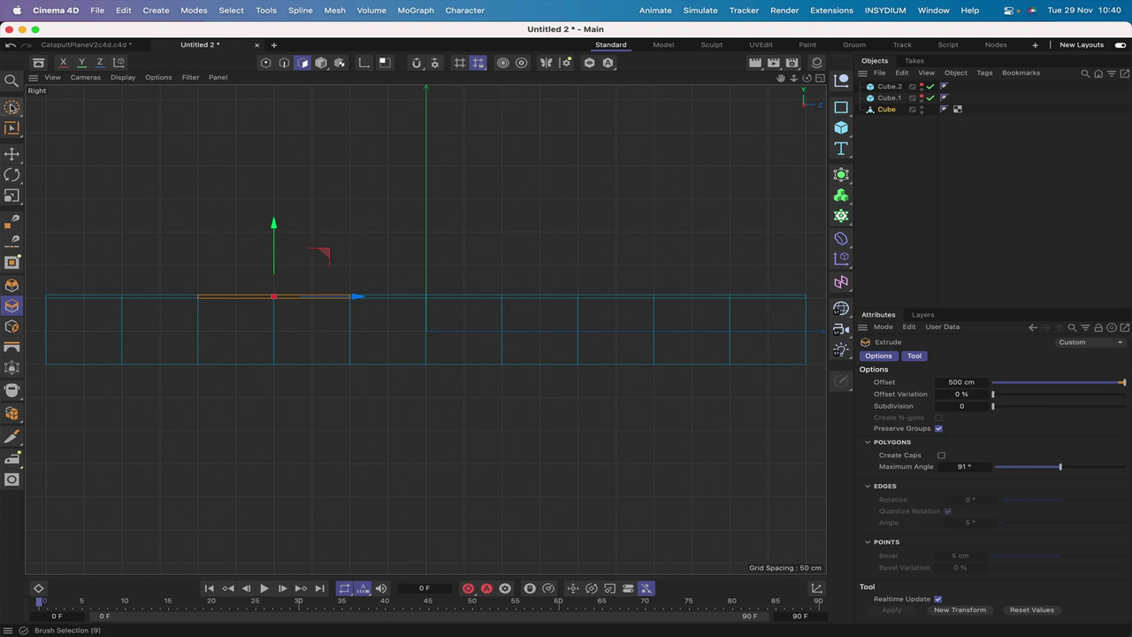
click(780, 303)
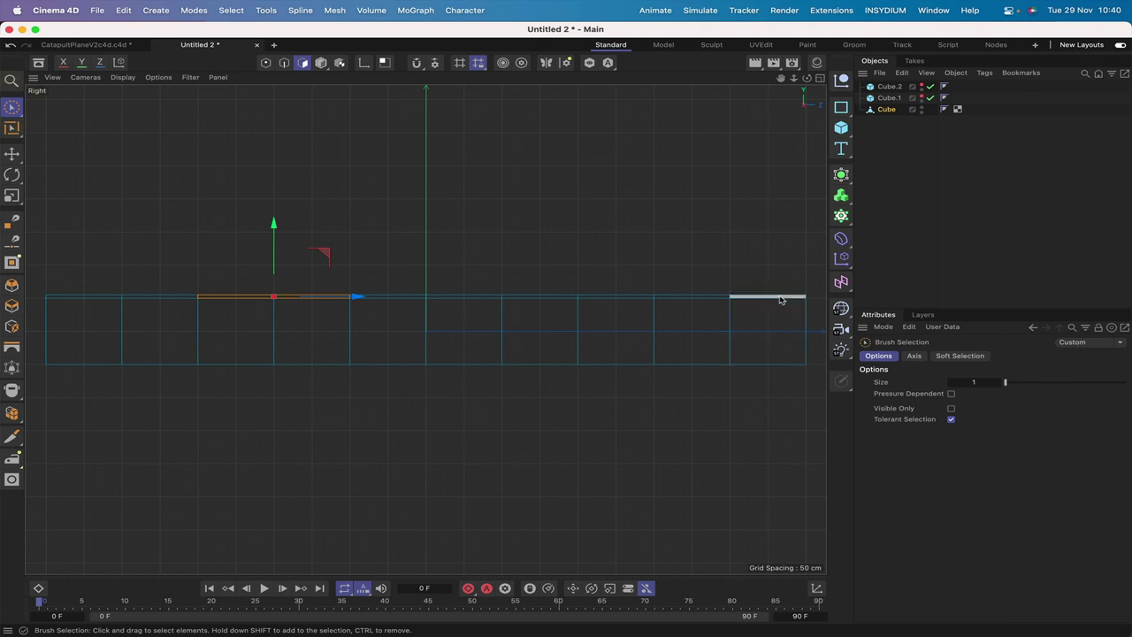
click(780, 298)
Extrude the selected tail strips with an offset of 150 cm to form the horizontal tail wings
key(F1)
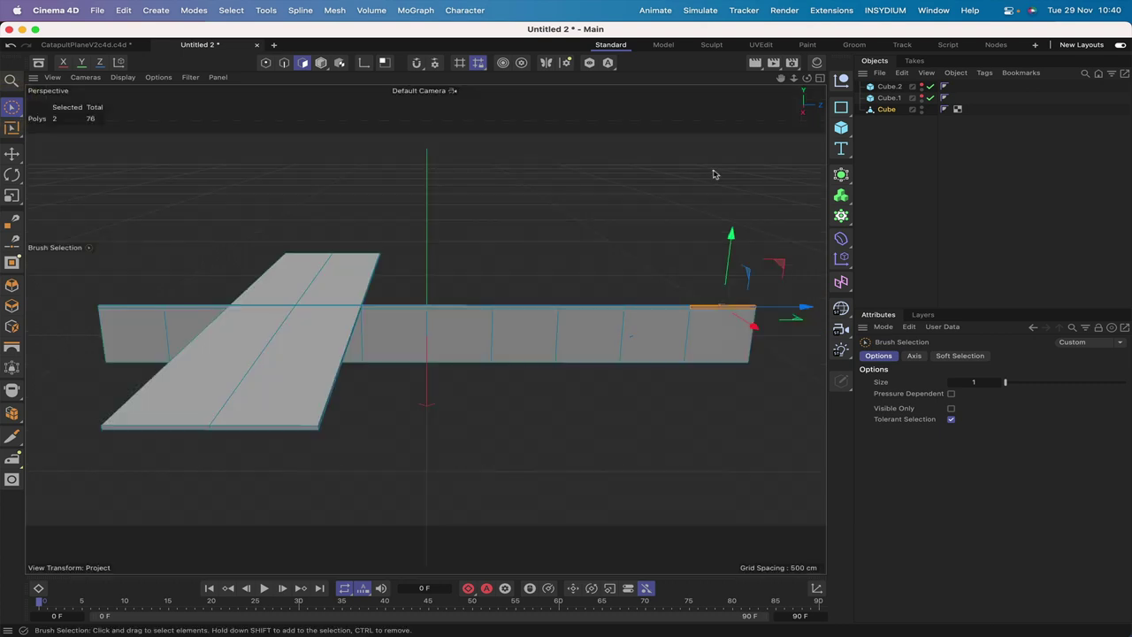
key(d)
click(964, 383)
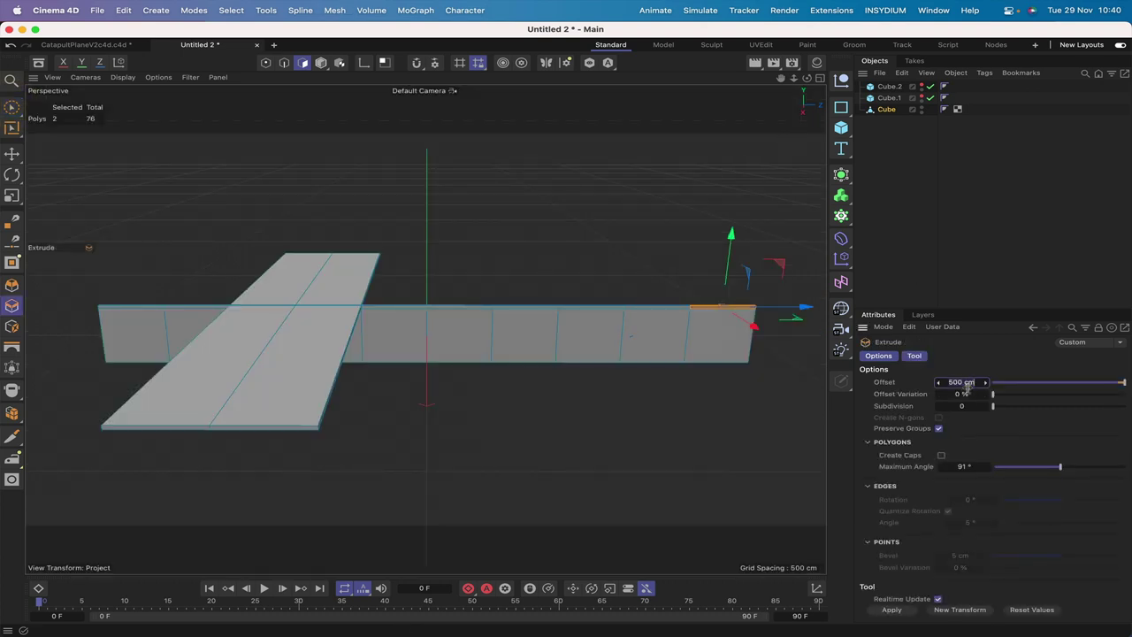
text(1)
key(Return)
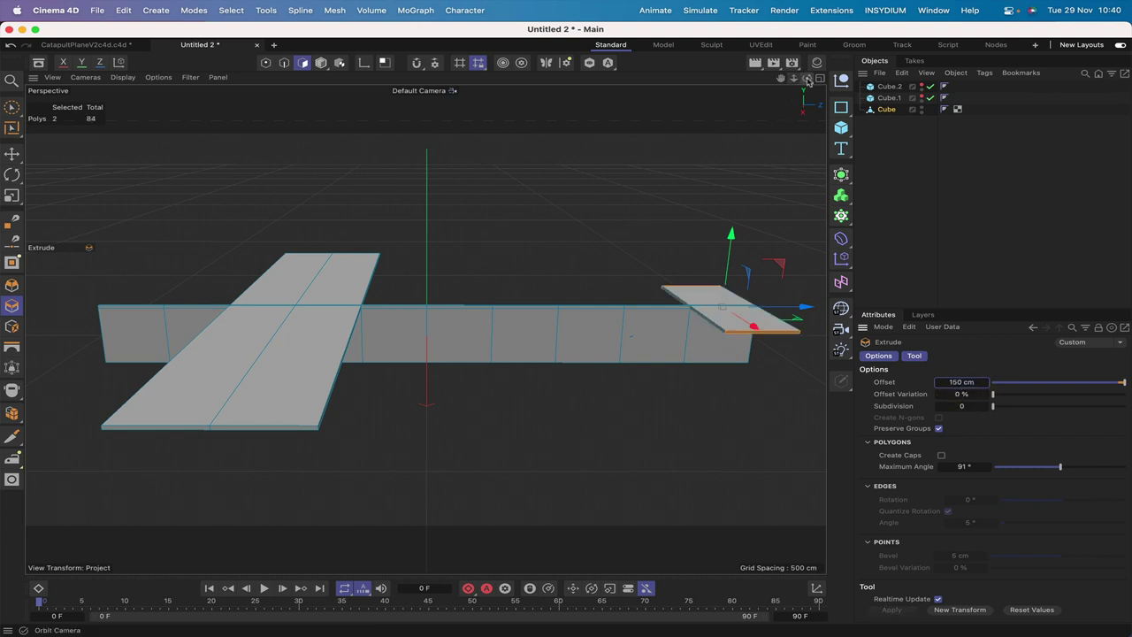
Enable Visible Only for Brush Selection and select the narrow top polygon between the tail wings in the Top view
drag(806, 78, 723, 306)
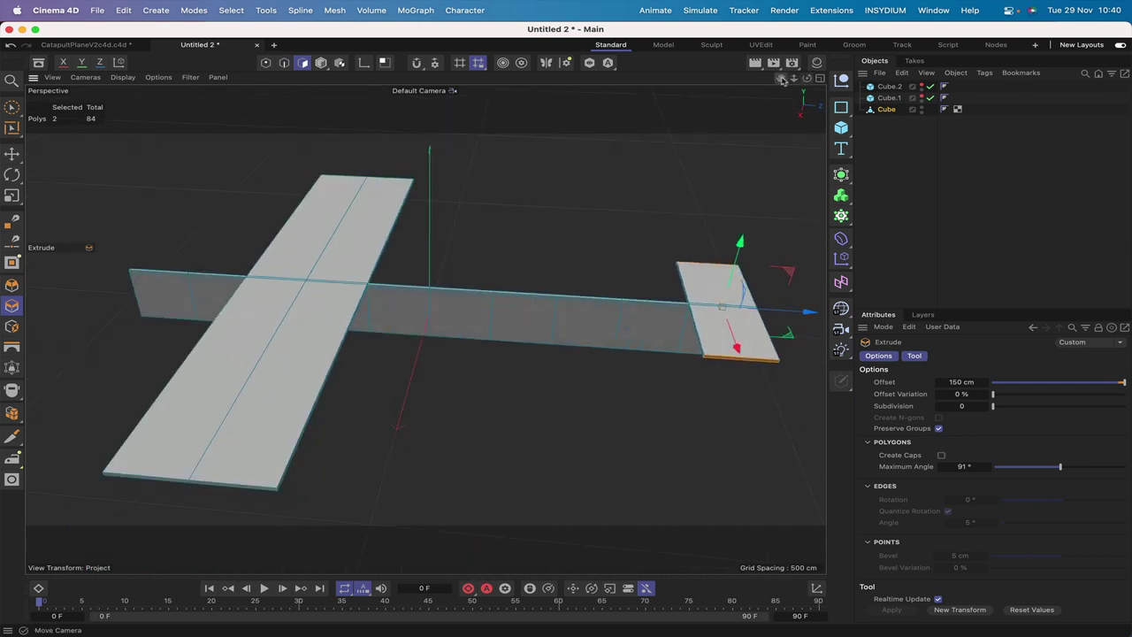
drag(782, 80, 736, 82)
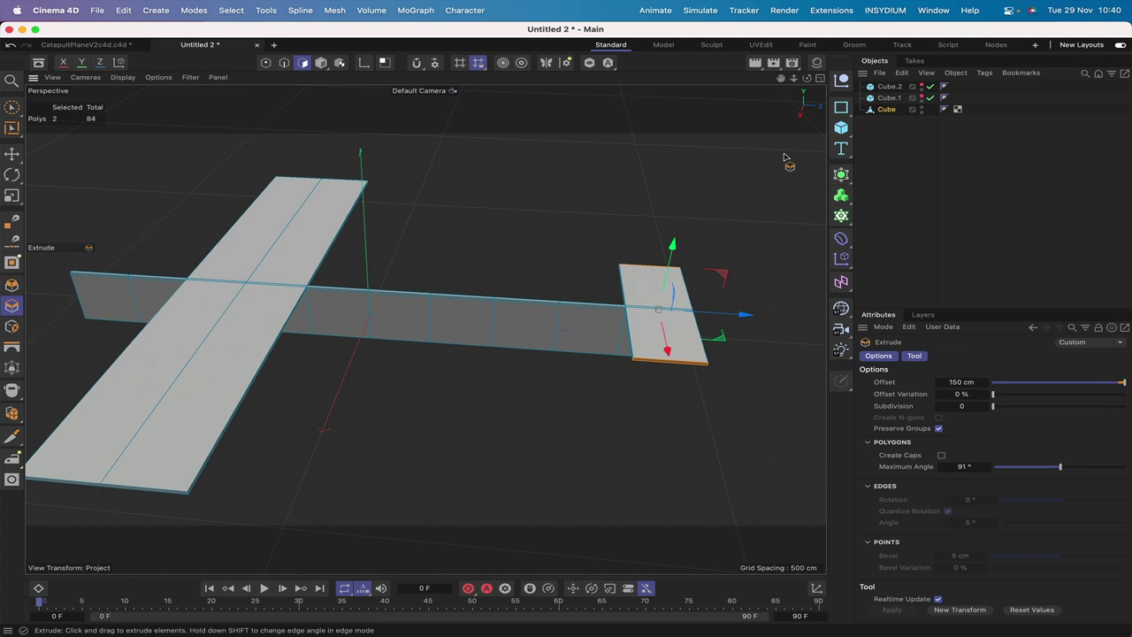
key(F2)
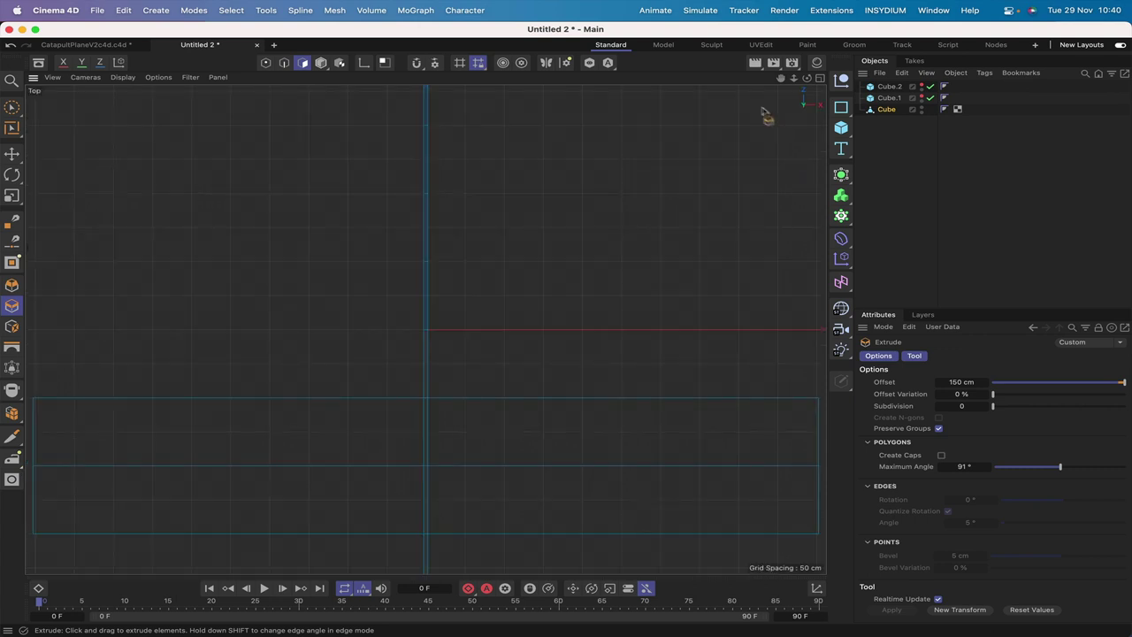
drag(794, 78, 425, 328)
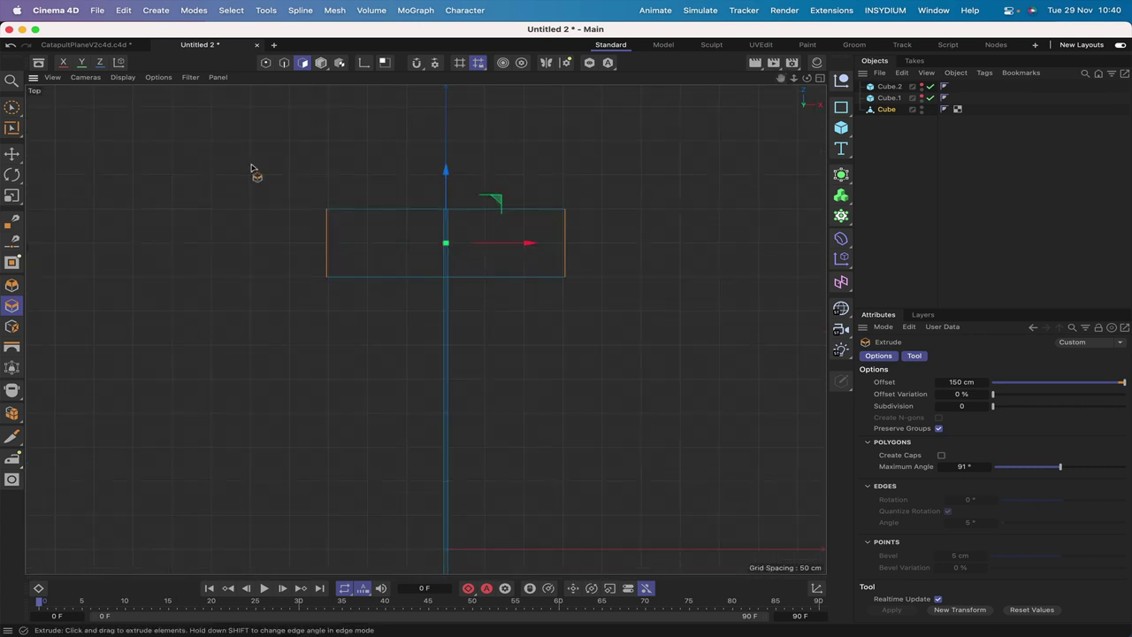
click(11, 107)
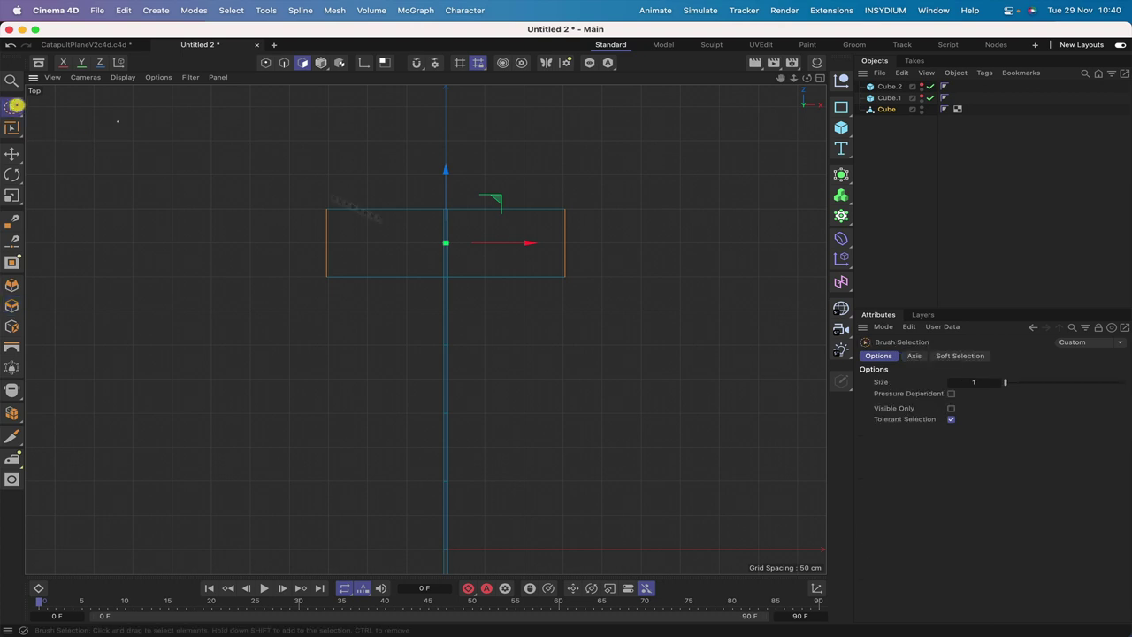
click(952, 408)
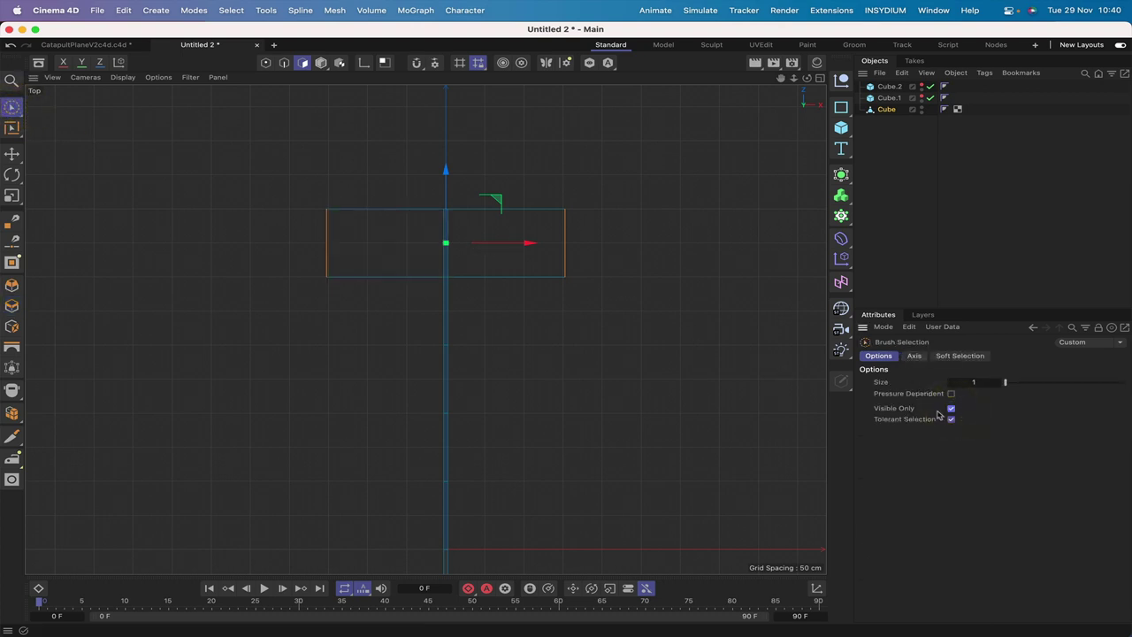
click(447, 262)
Extrude the selected top polygon upward with an offset of 100 cm to form the vertical tail fin
key(F1)
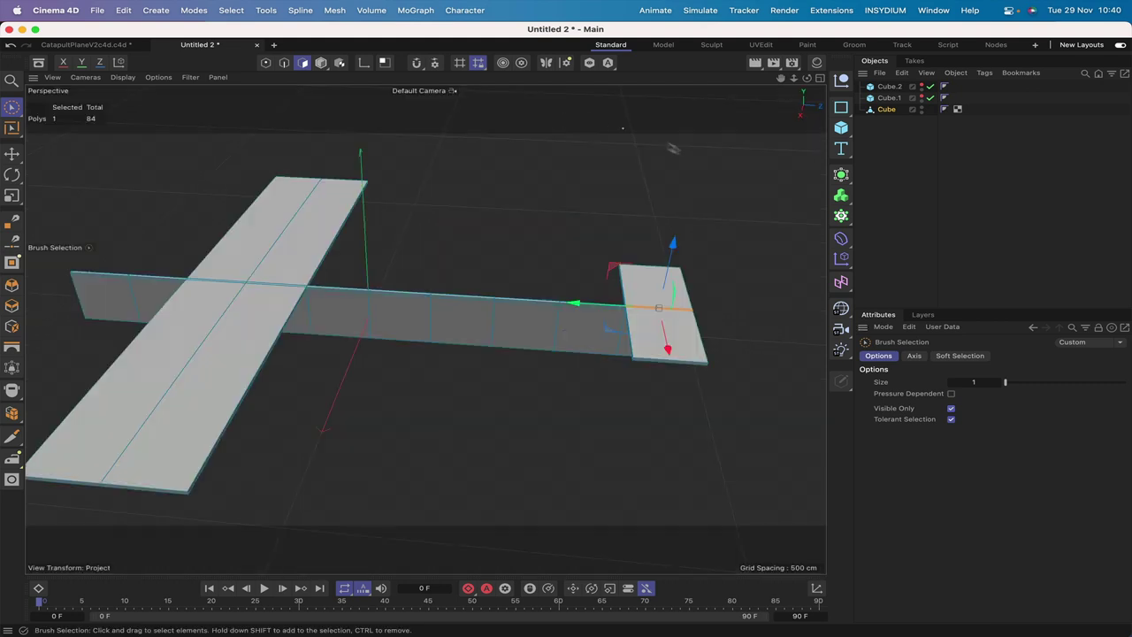
key(d)
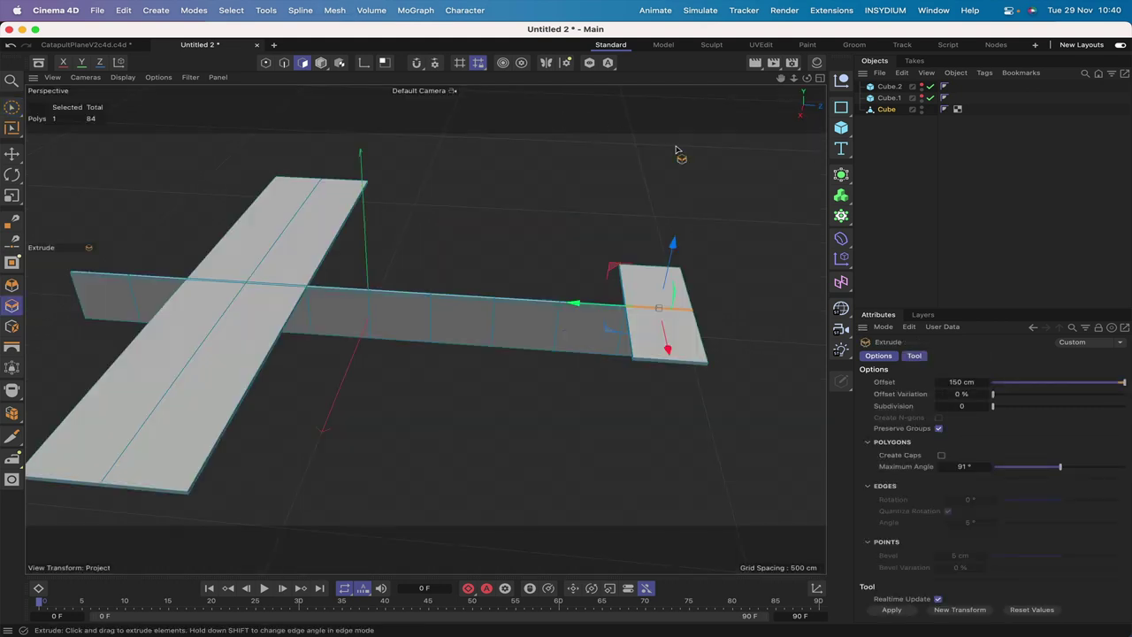
double_click(955, 381)
text(100)
key(Return)
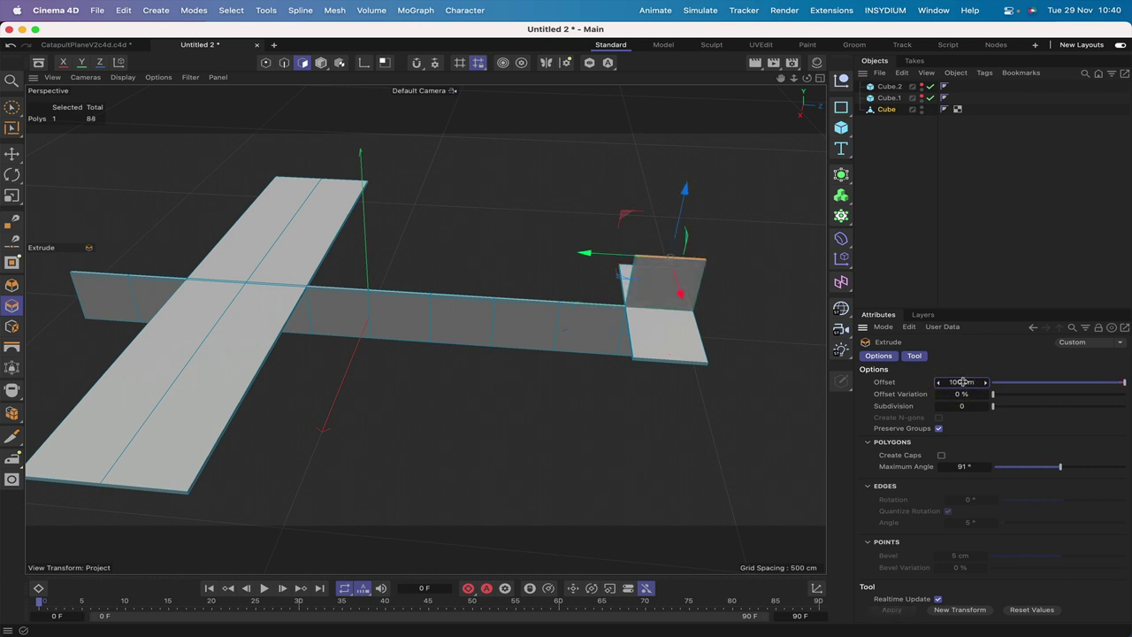
Set the tail fin's extrusion offset to 150 cm
drag(806, 78, 973, 372)
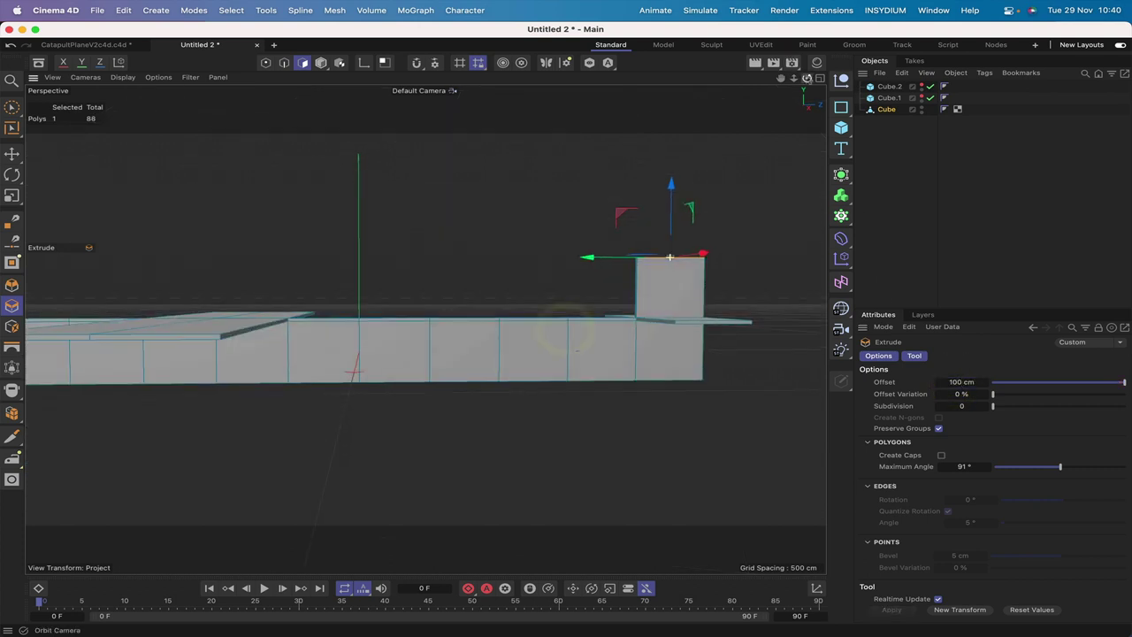
double_click(959, 381)
text(1)
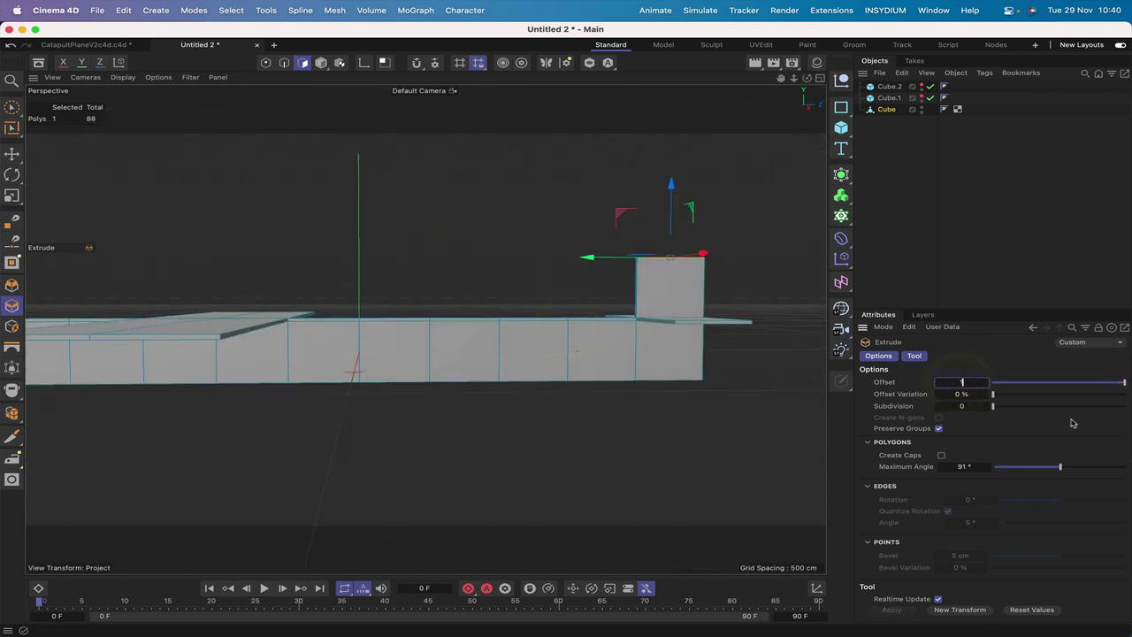
text(50)
key(Return)
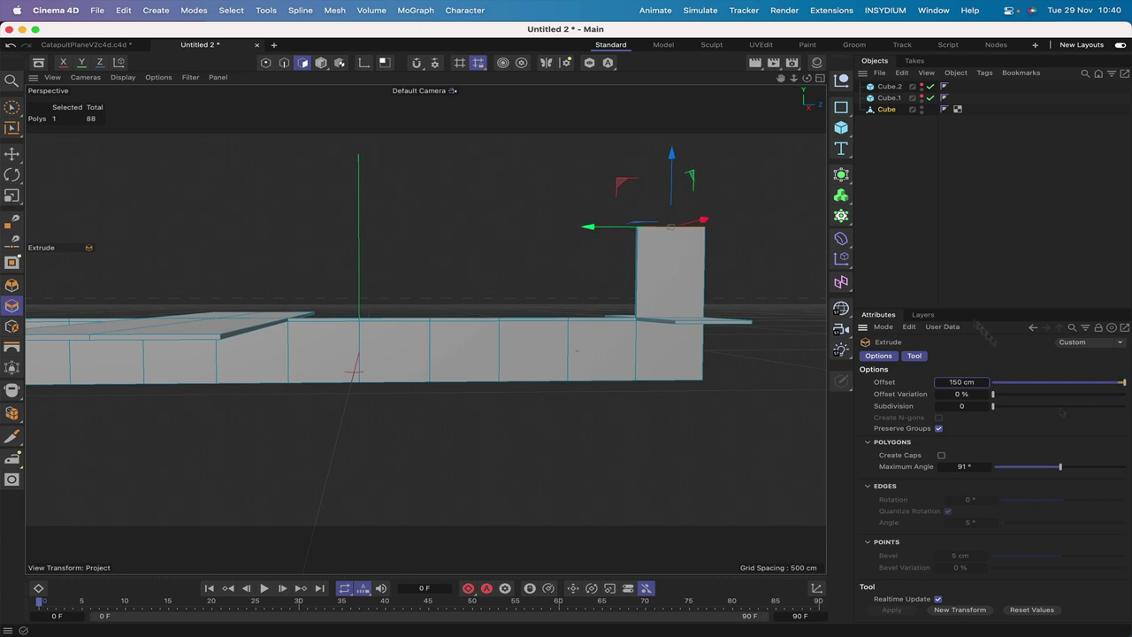
Turn off Visible Only for Brush Selection, select the main wings' outer tip polygons in the Right view and raise them vertically
drag(807, 78, 842, 89)
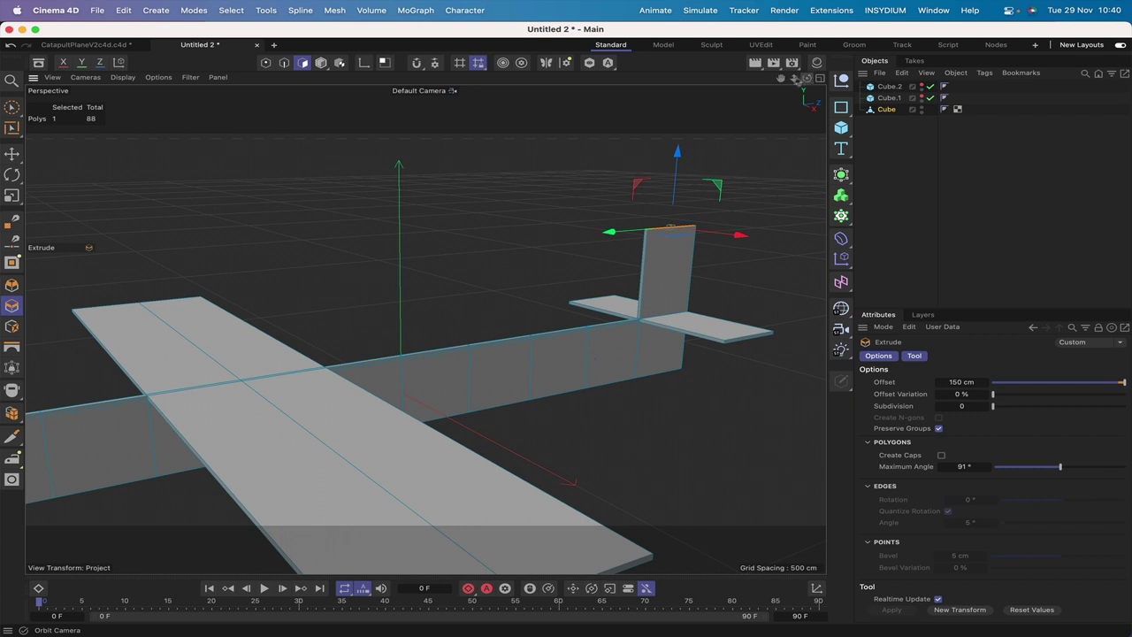
right_drag(780, 78, 780, 77)
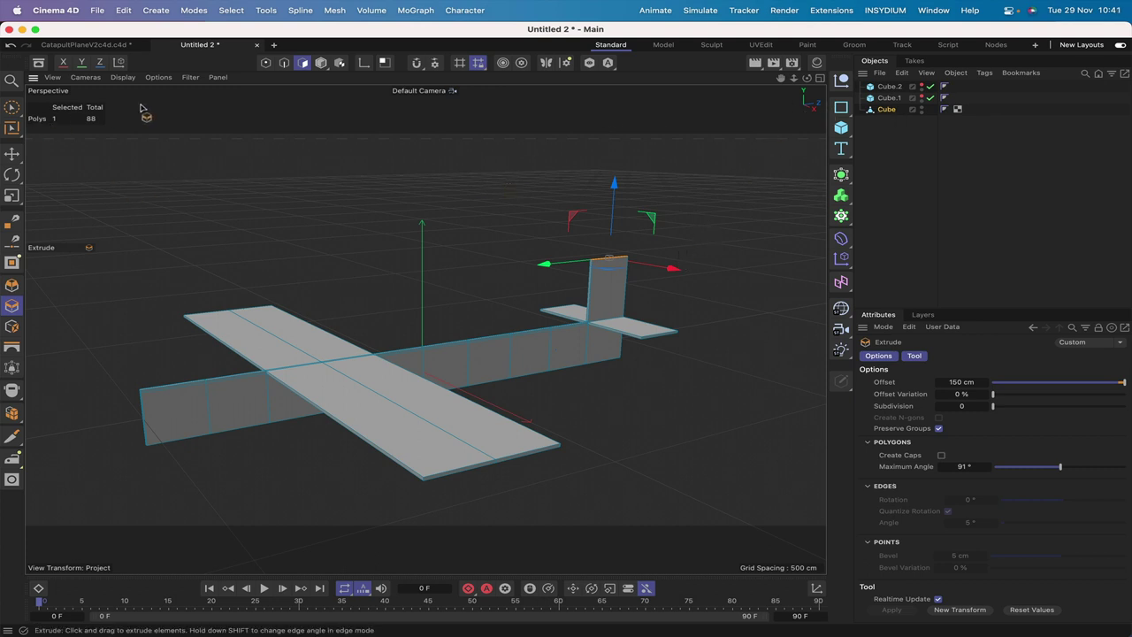
key(F3)
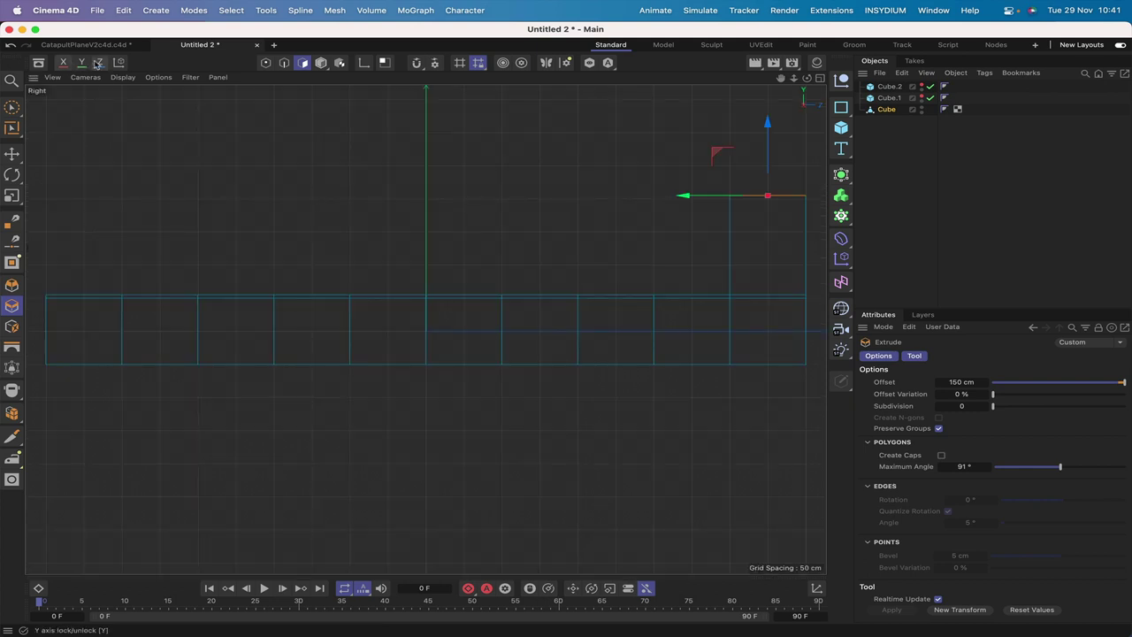
click(12, 107)
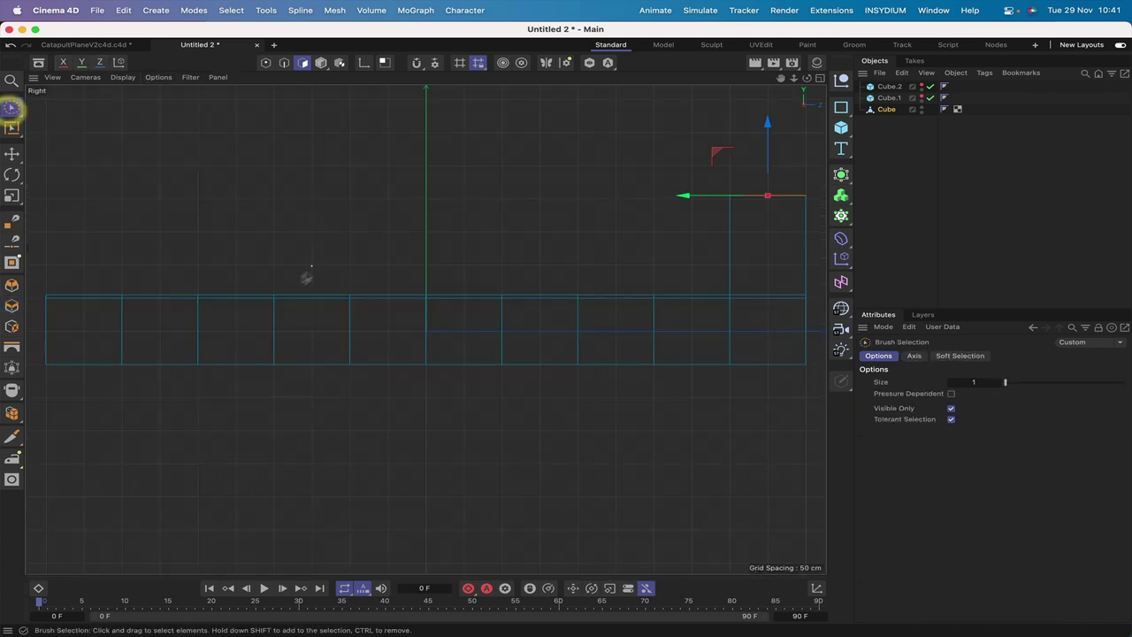
click(951, 408)
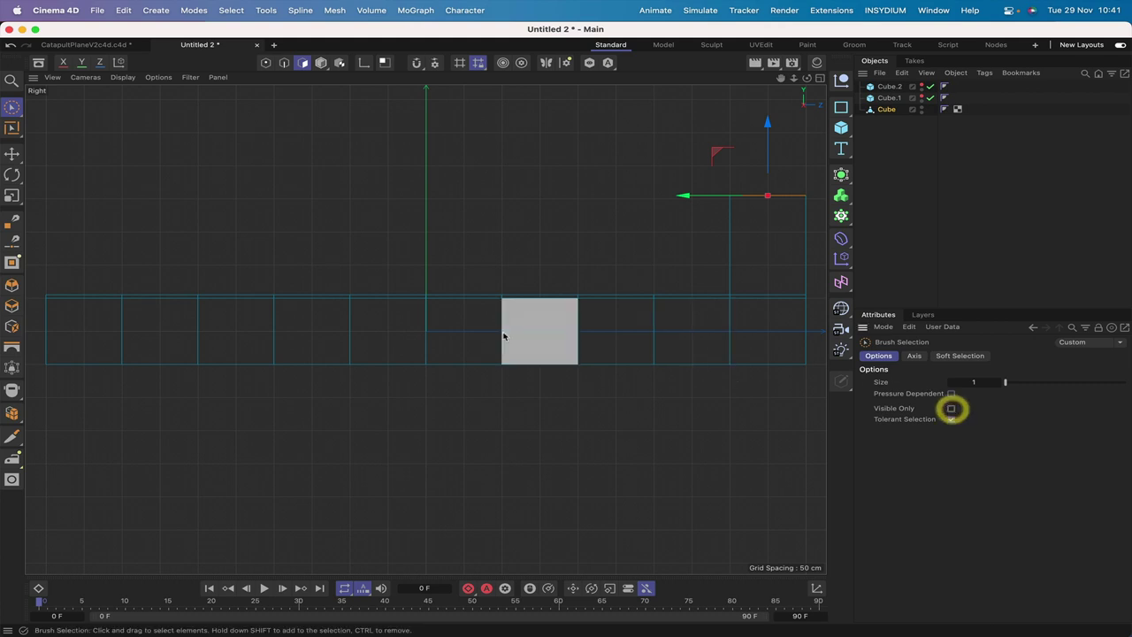
click(263, 297)
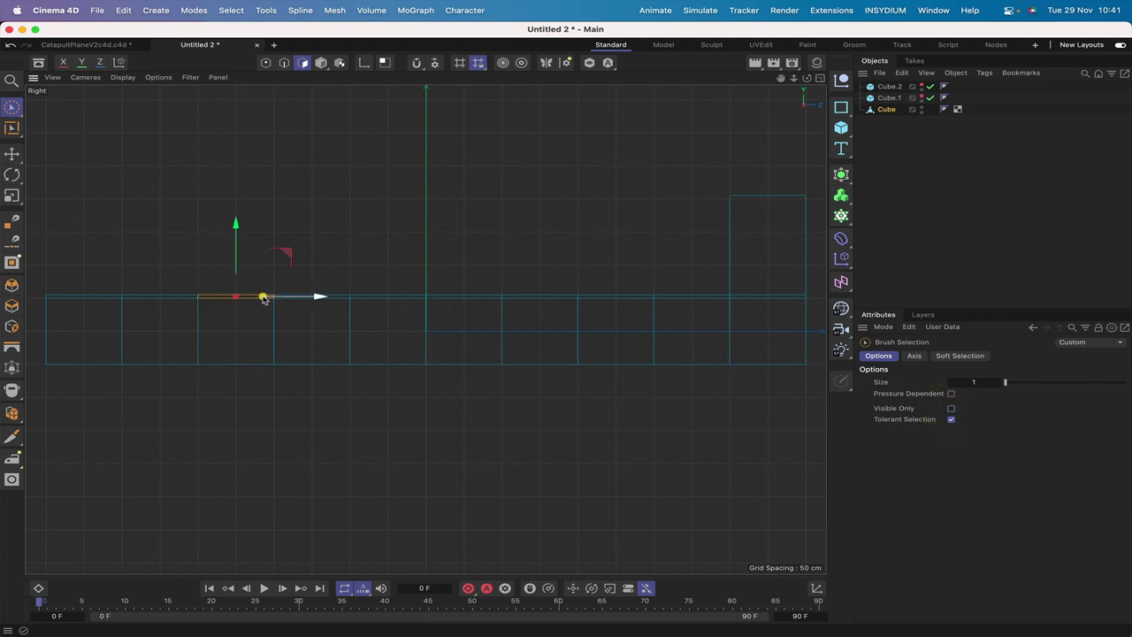
shift+click(343, 298)
key(F1)
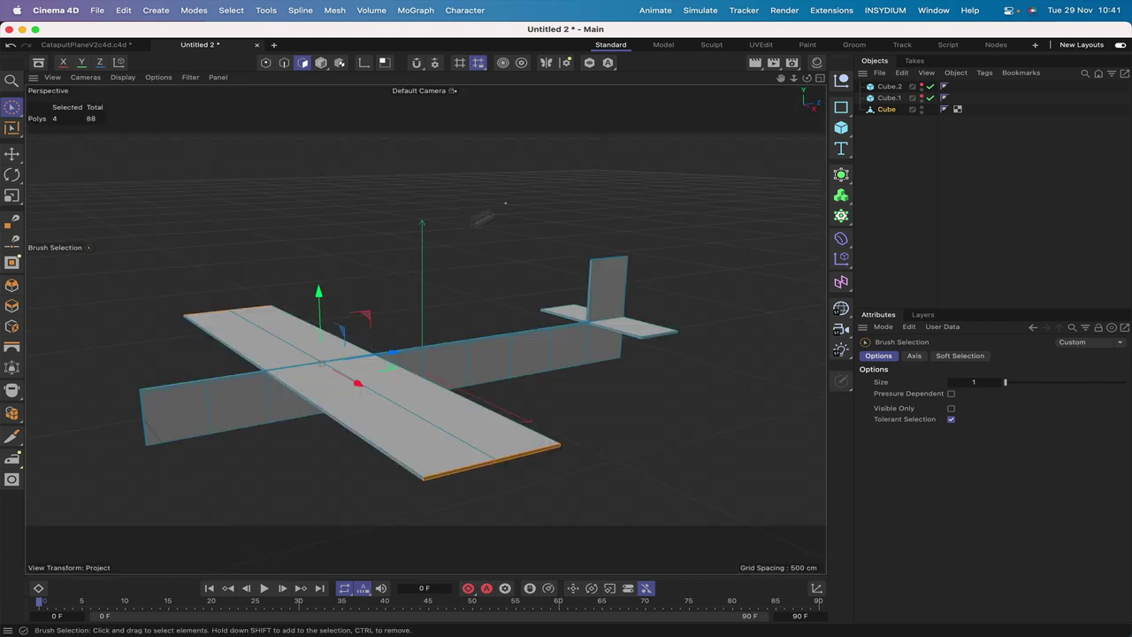
drag(318, 292, 320, 334)
click(317, 261)
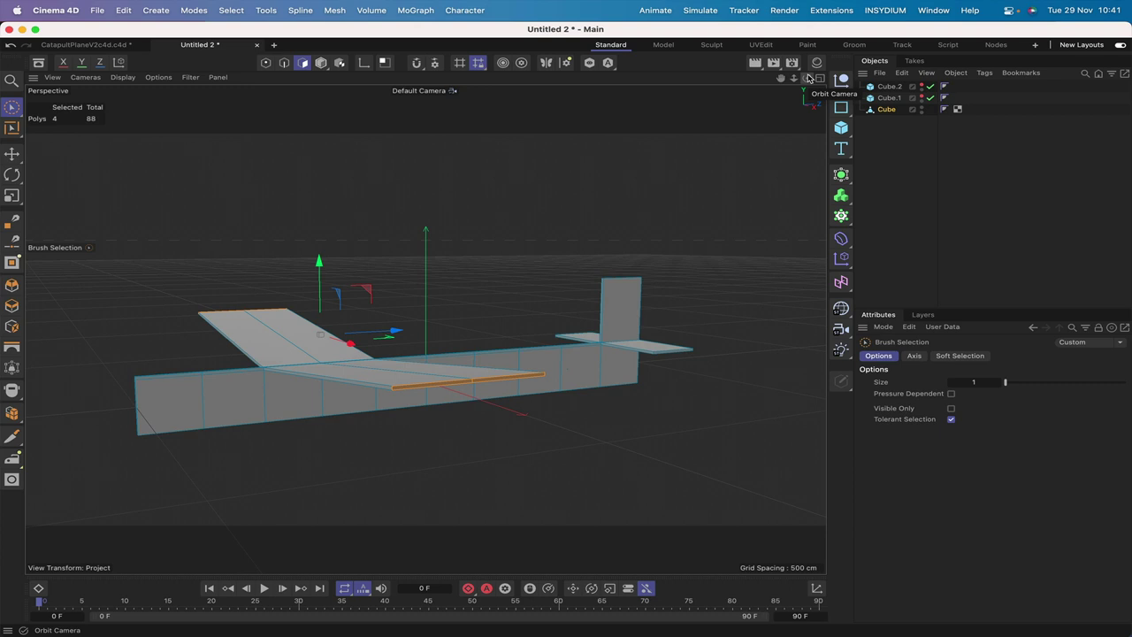
Select the tail wings' outer tip polygons in the Right view and raise them about 48 cm
key(F3)
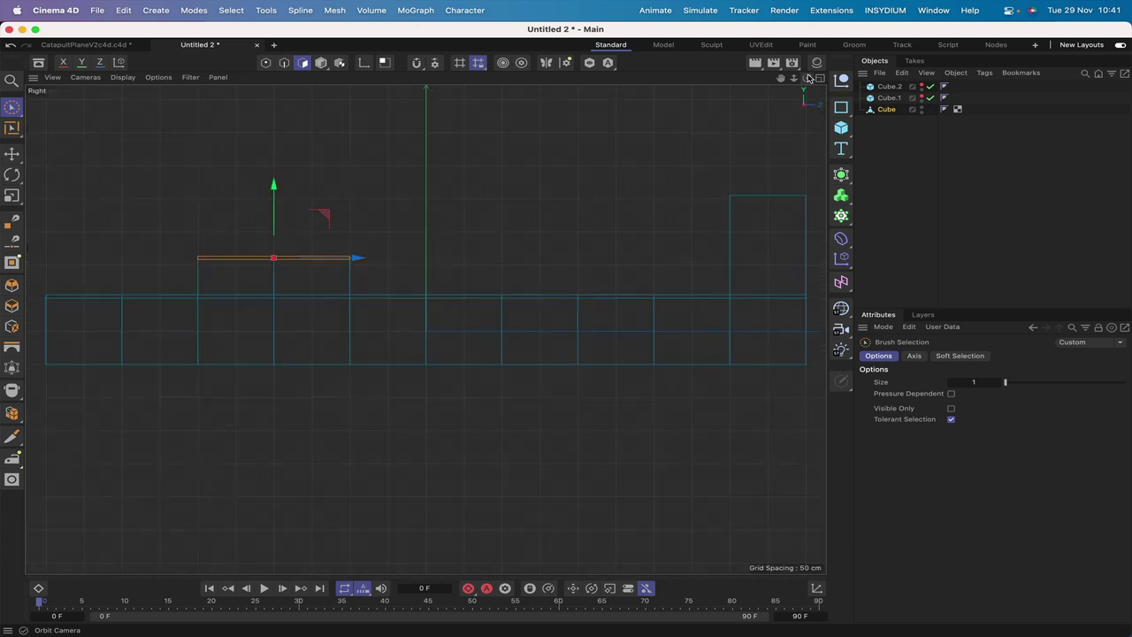
click(775, 298)
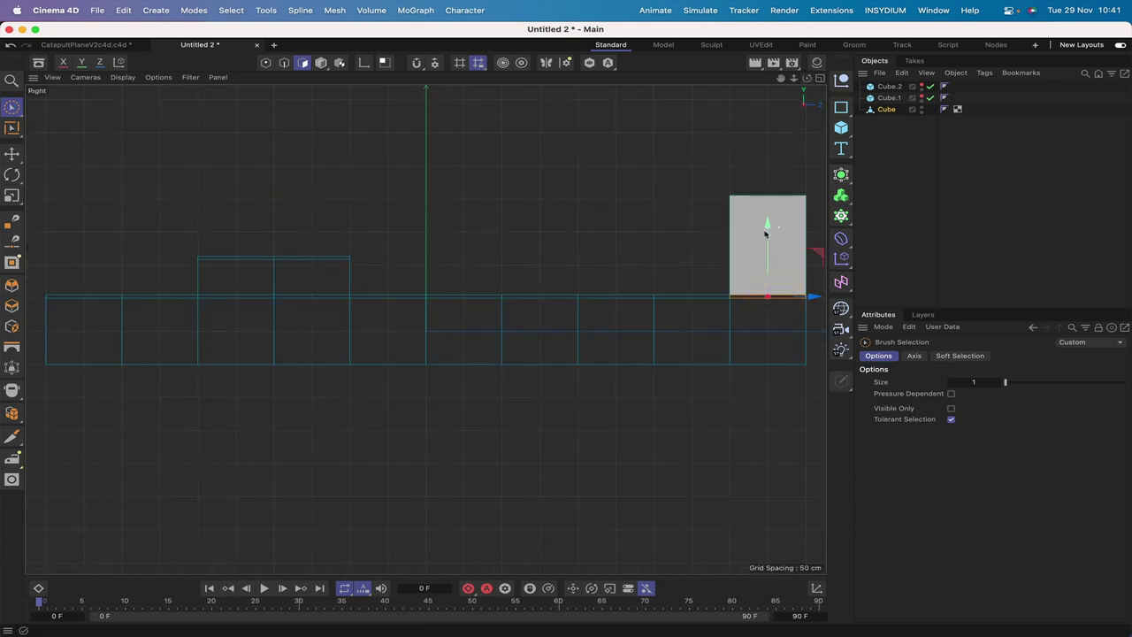
drag(767, 225, 767, 192)
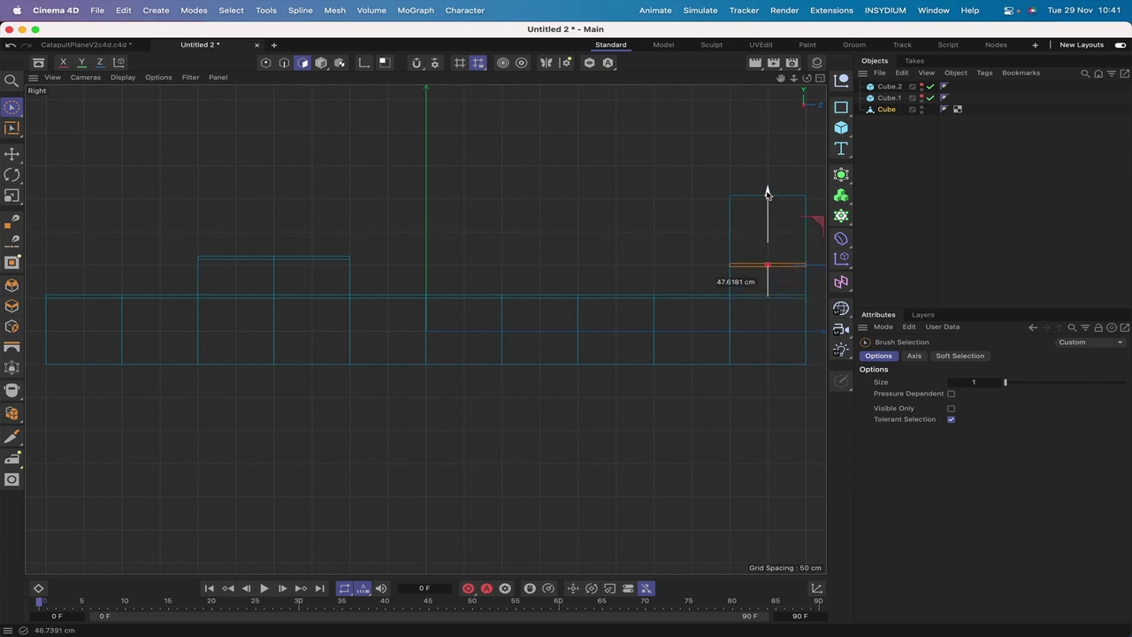
drag(767, 192, 767, 192)
key(F1)
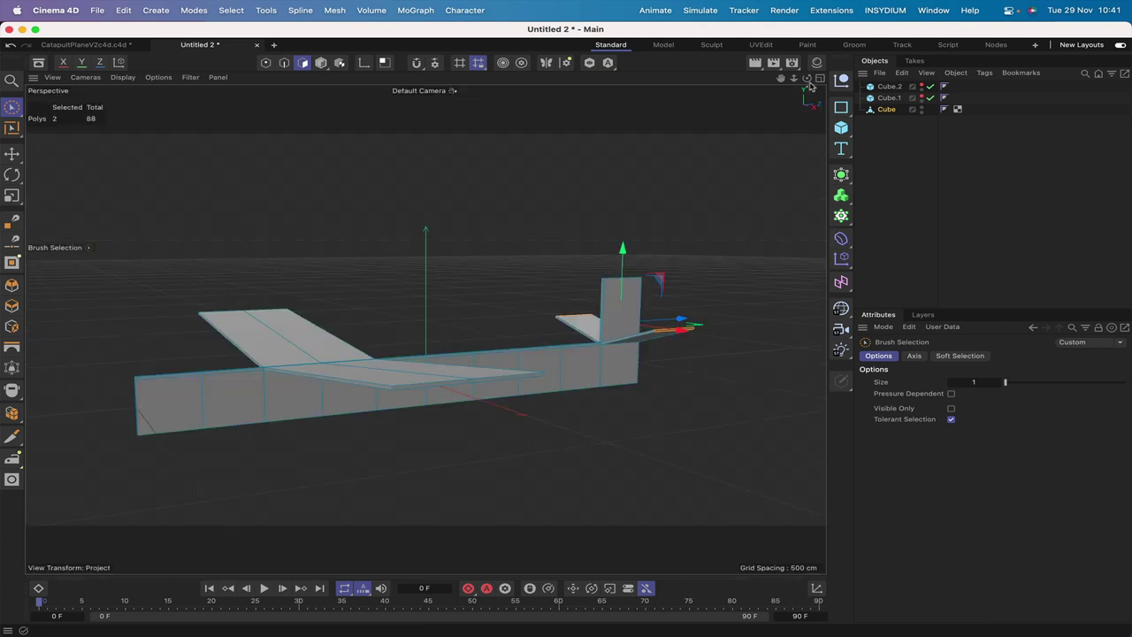
Lower the selected tail wing tips in the Front view until they line up with the slope of the main wings
drag(806, 79, 618, 169)
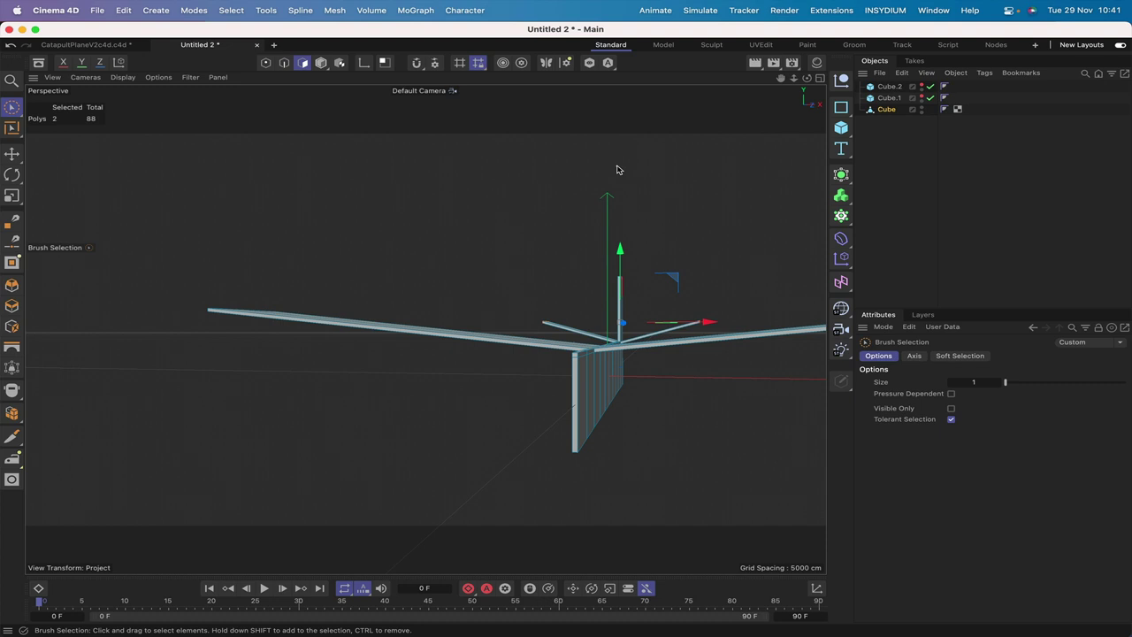
key(F4)
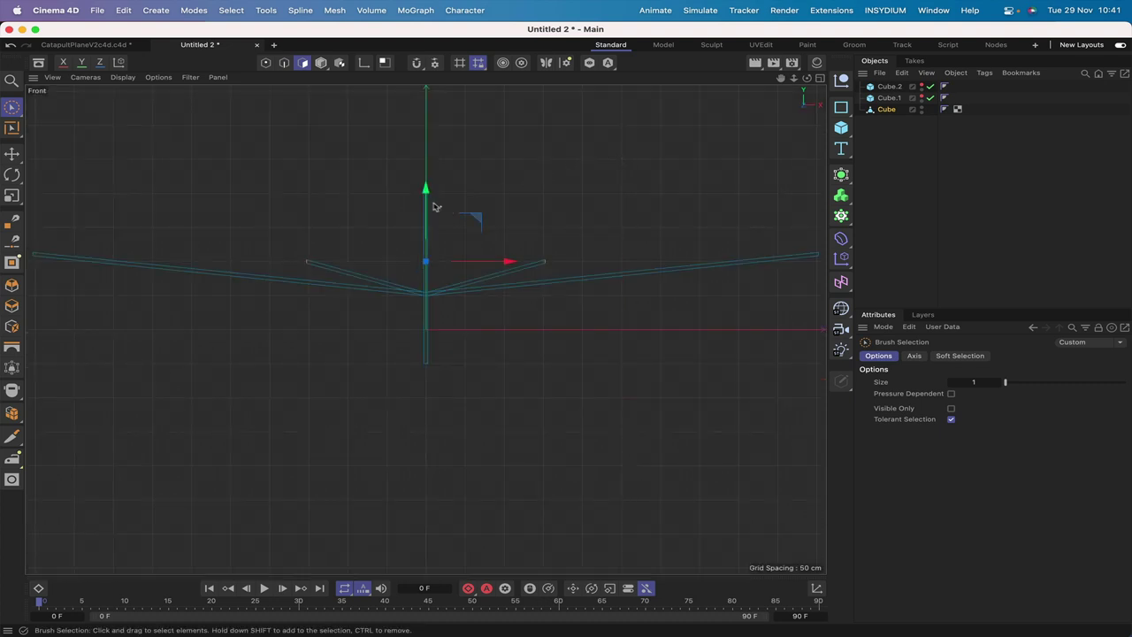
drag(426, 189, 427, 213)
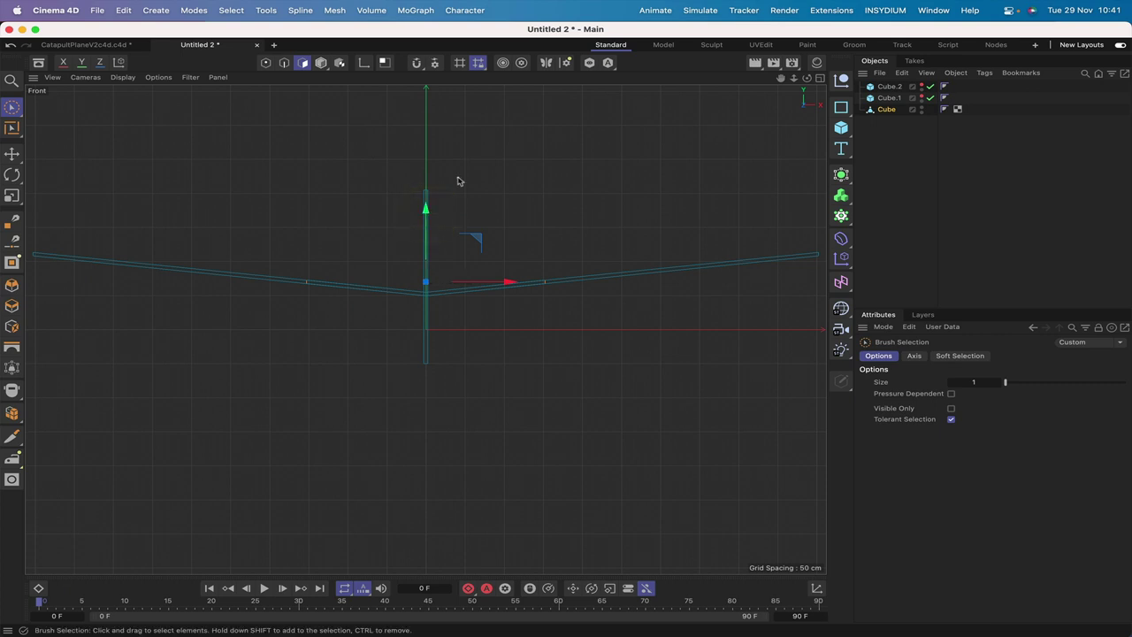
key(F1)
mouse_move(806, 78)
mouse_down()
mouse_move(759, 87)
mouse_move(804, 79)
mouse_move(743, 76)
mouse_up()
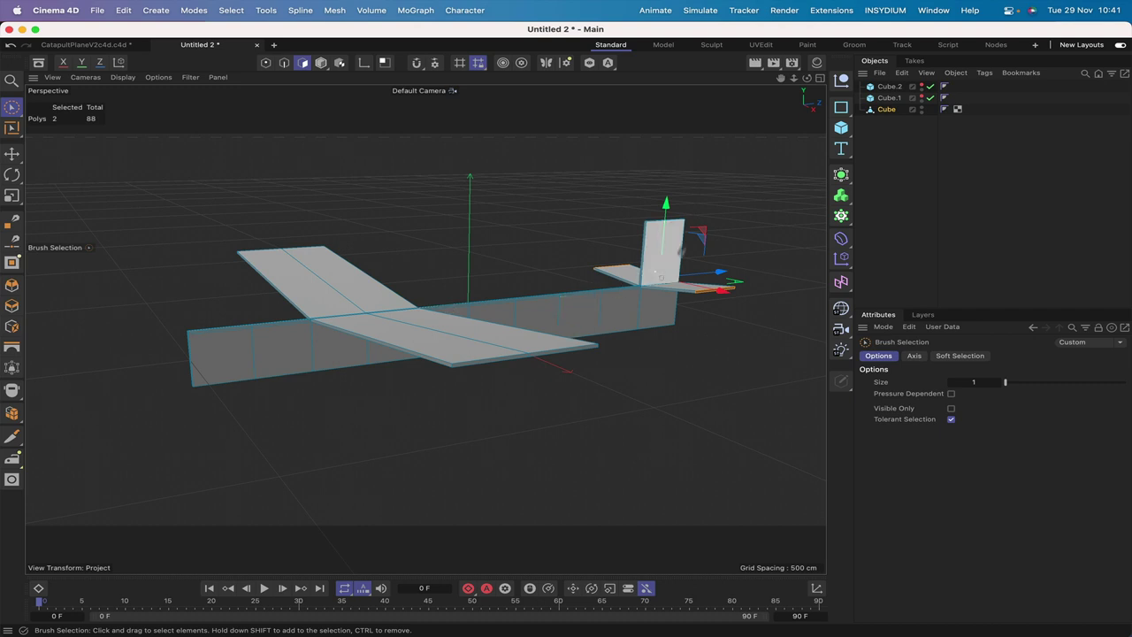
Hide the finished Cube plane, show the Cube.1 panel and make it an editable polygon object
click(925, 107)
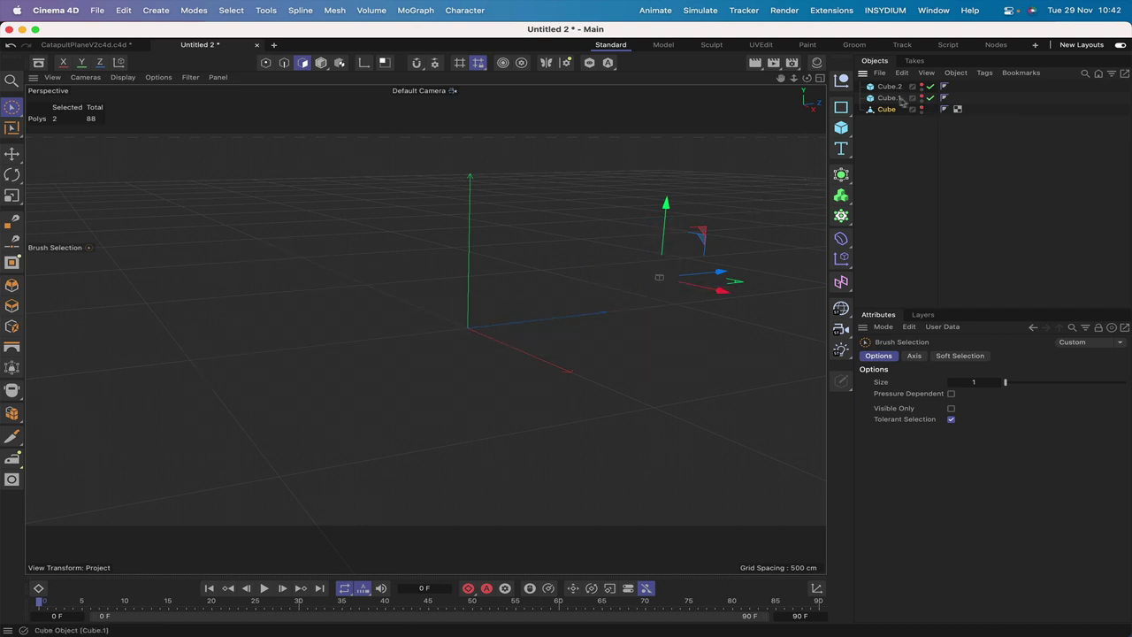
click(922, 97)
click(887, 97)
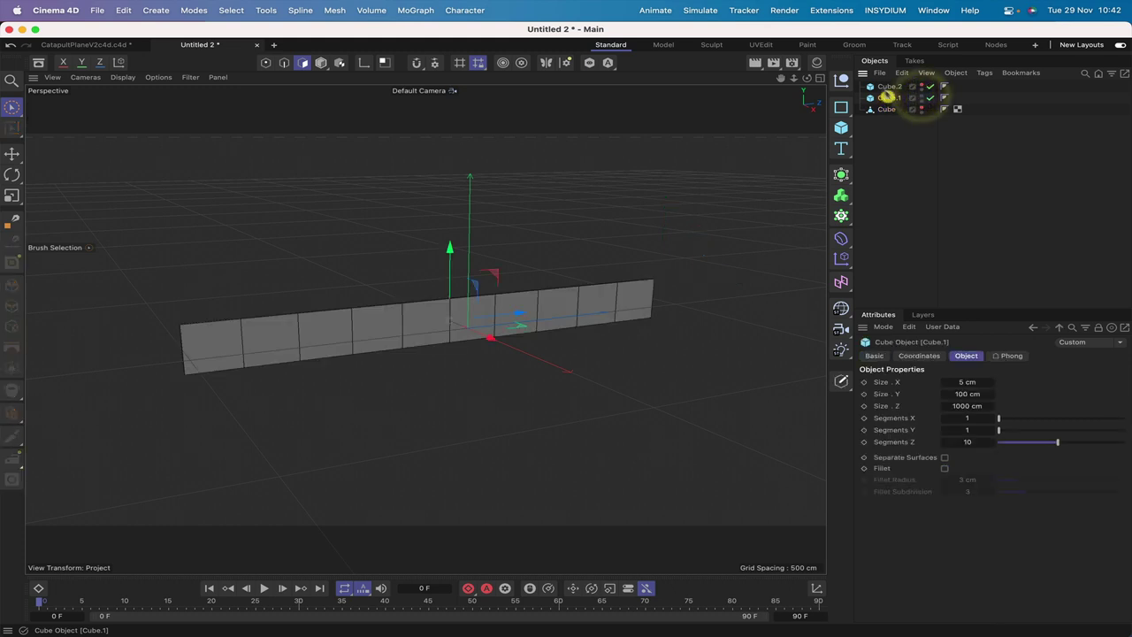
drag(807, 80, 776, 79)
drag(426, 329, 567, 329)
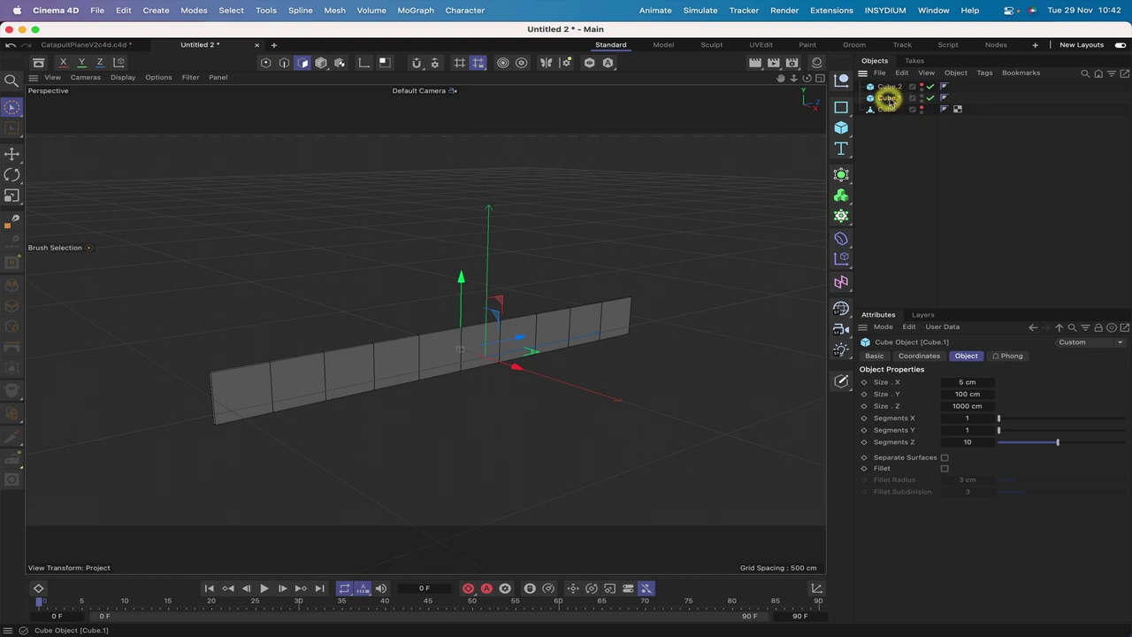
key(c)
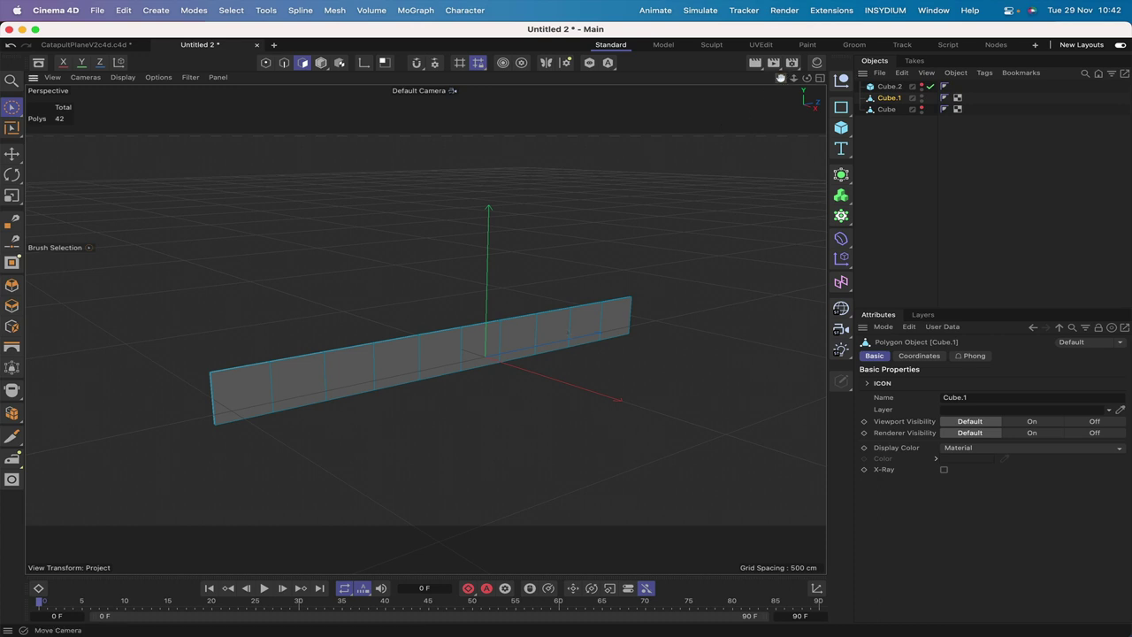
Enable Visible Only for Brush Selection and select the first and last polygons along the panel's narrow top edge
scroll(425, 328, up, 5)
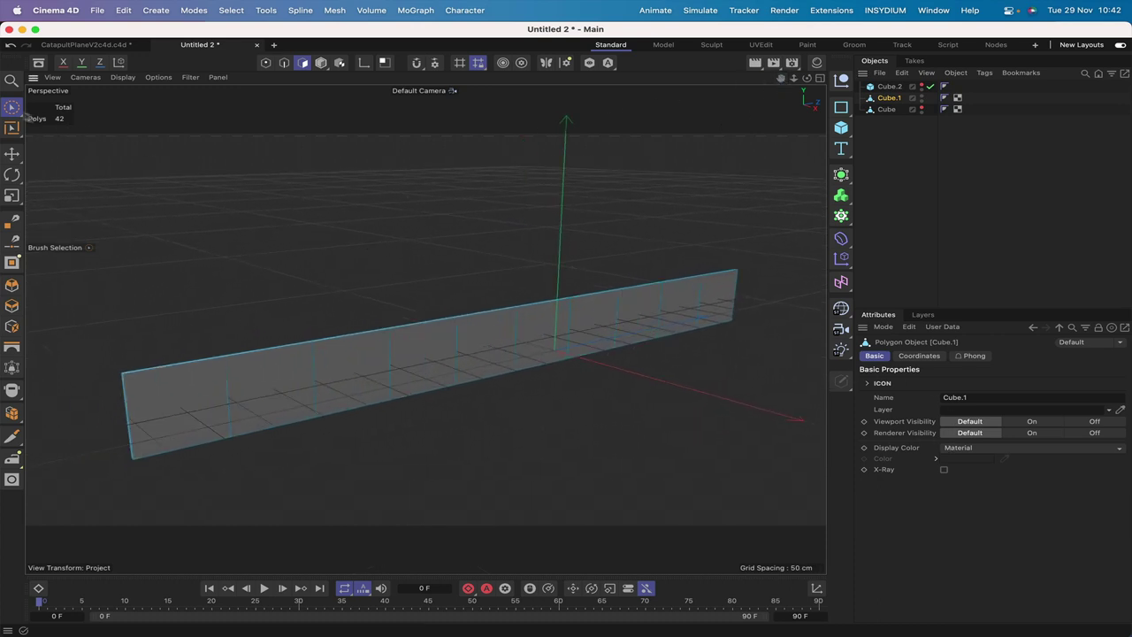
click(11, 107)
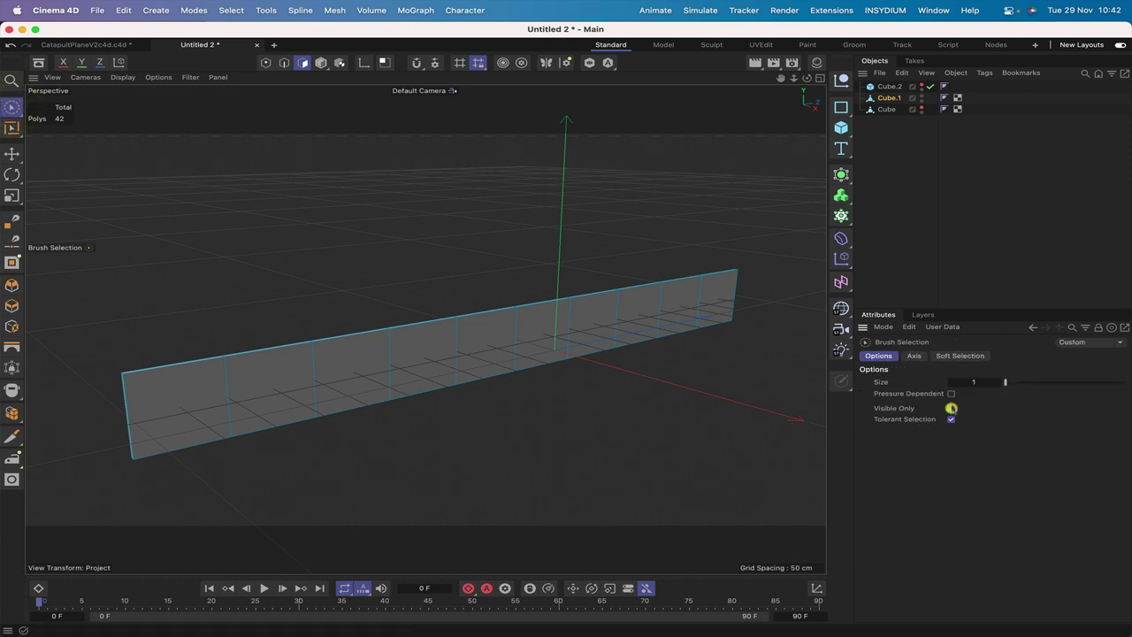
click(951, 408)
click(721, 274)
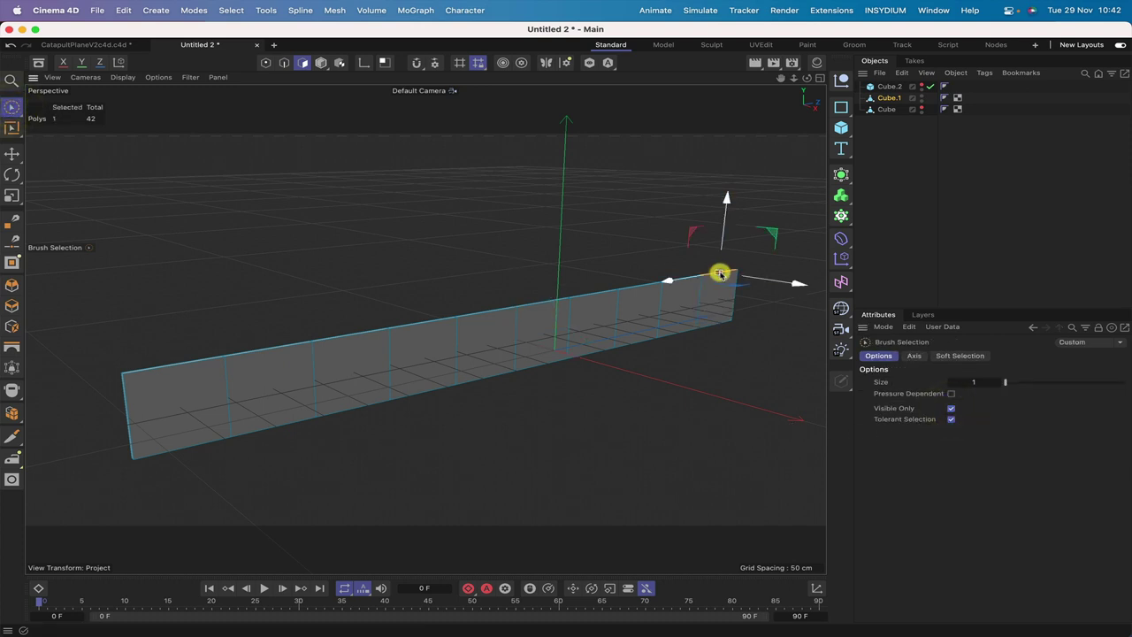
shift+click(210, 362)
Use Loop Selection to select the whole strip of top polygons between the two selected end polygons
key(m)
key(l)
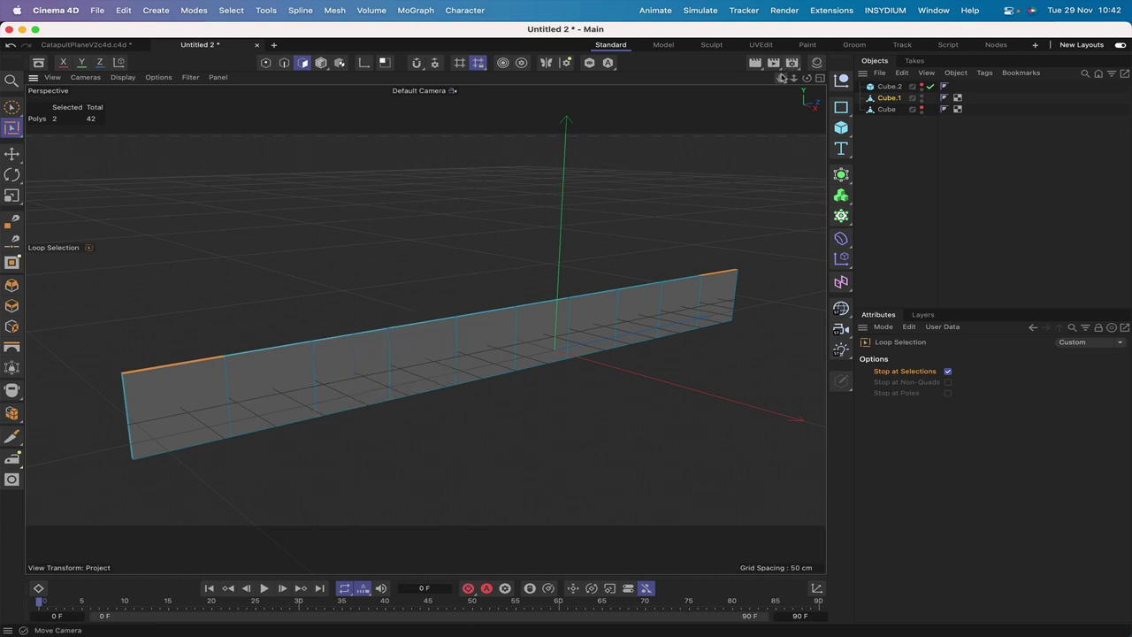
drag(780, 79, 518, 265)
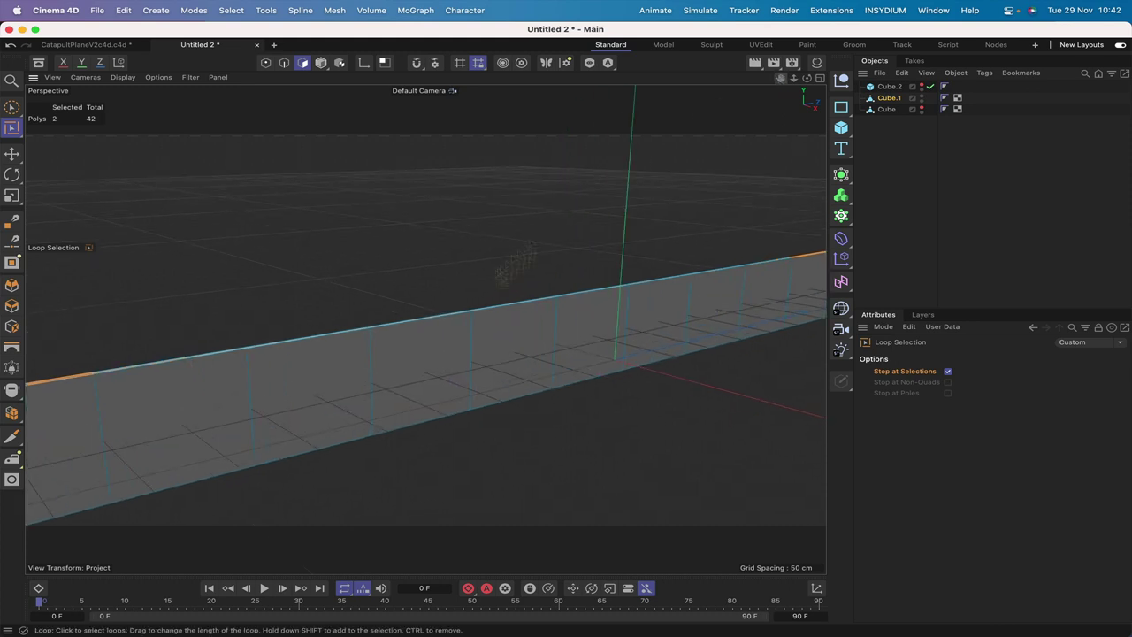
click(370, 330)
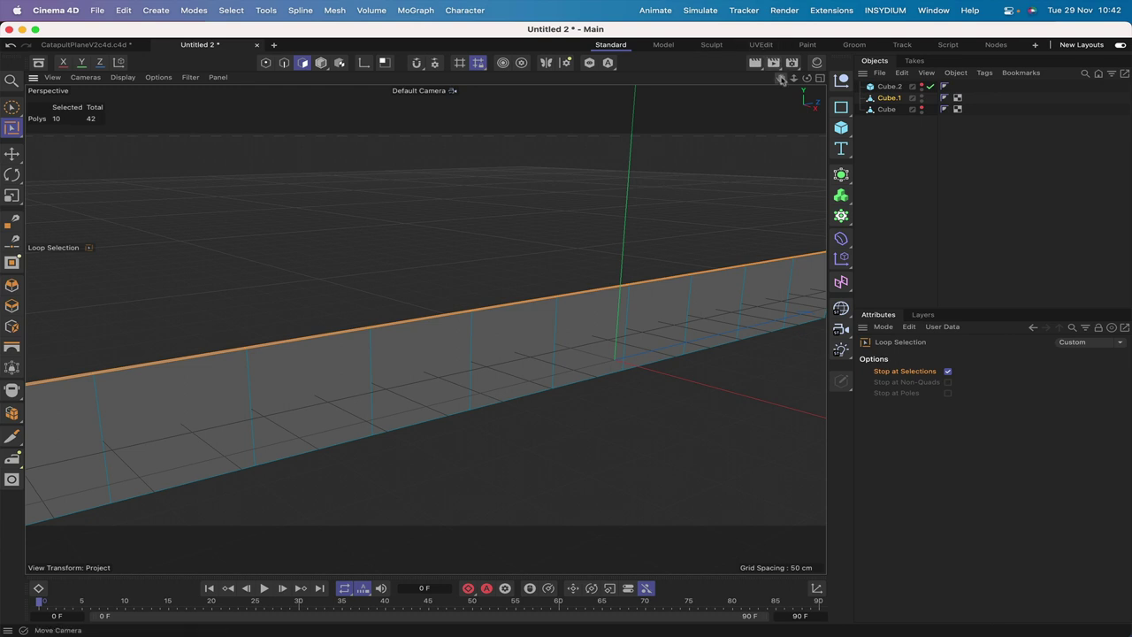
Extrude the selected top strip of Cube.1 with an offset of 5 cm
key(d)
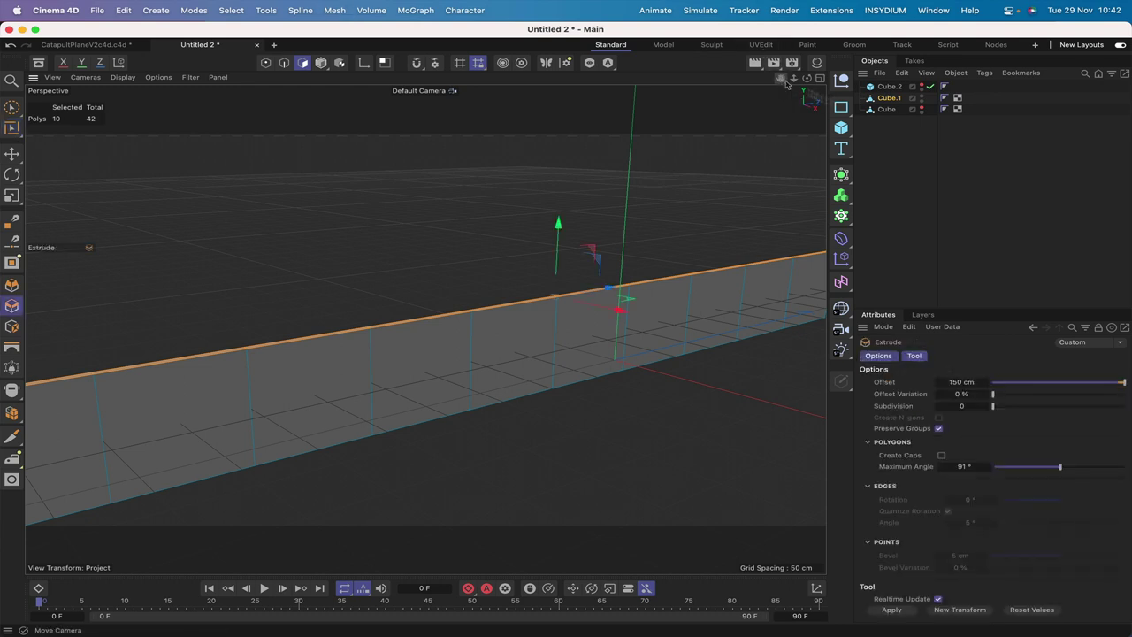
double_click(947, 381)
text(5)
key(Return)
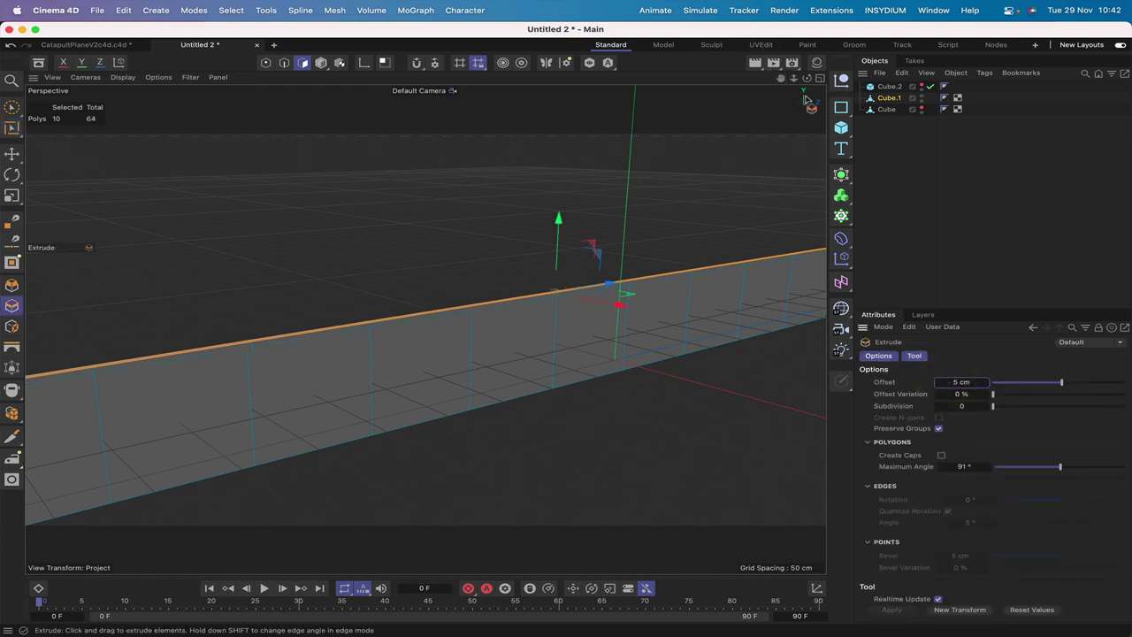
key(h)
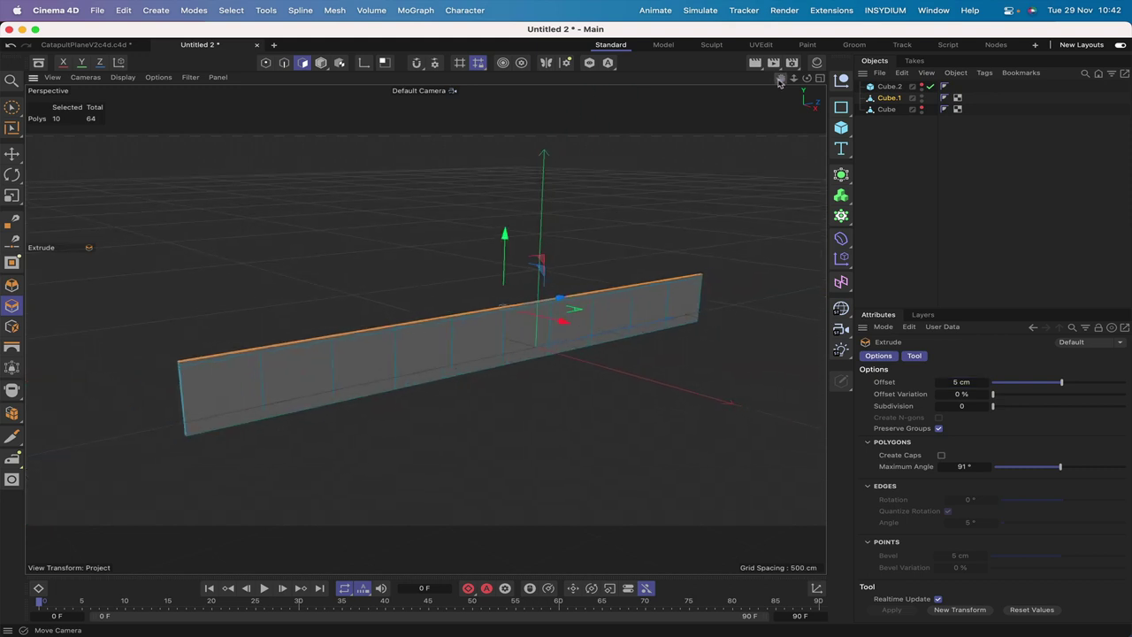
drag(807, 78, 808, 81)
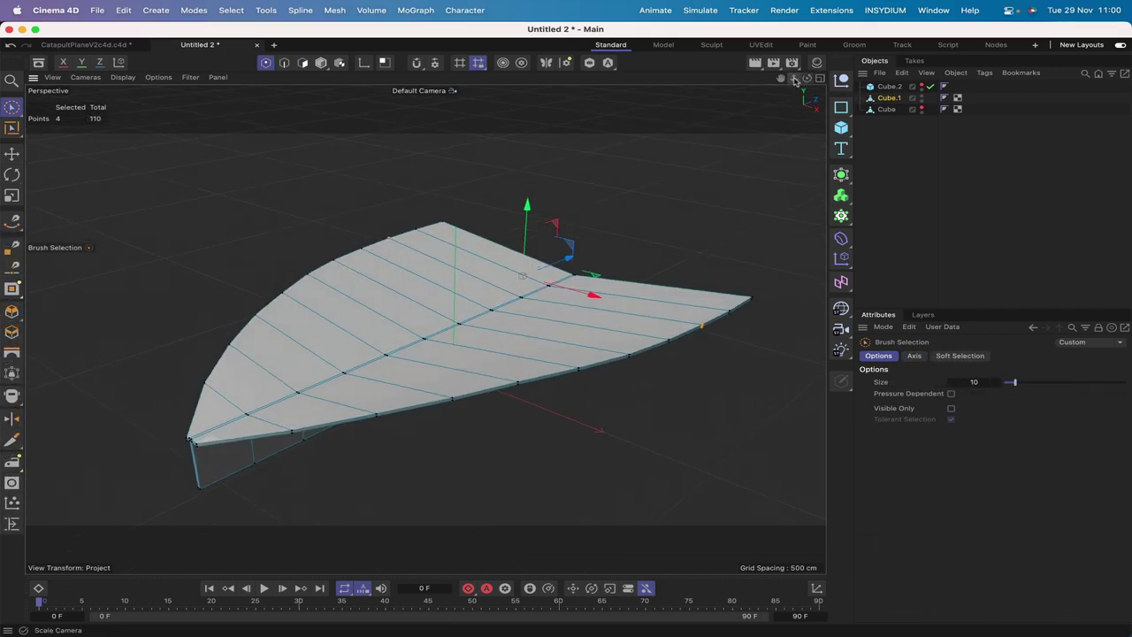
Select the four outer wing points at the pointed front tip of Cube.1, two on each side of the centre panel
drag(807, 79, 810, 84)
alt+drag(527, 247, 485, 203)
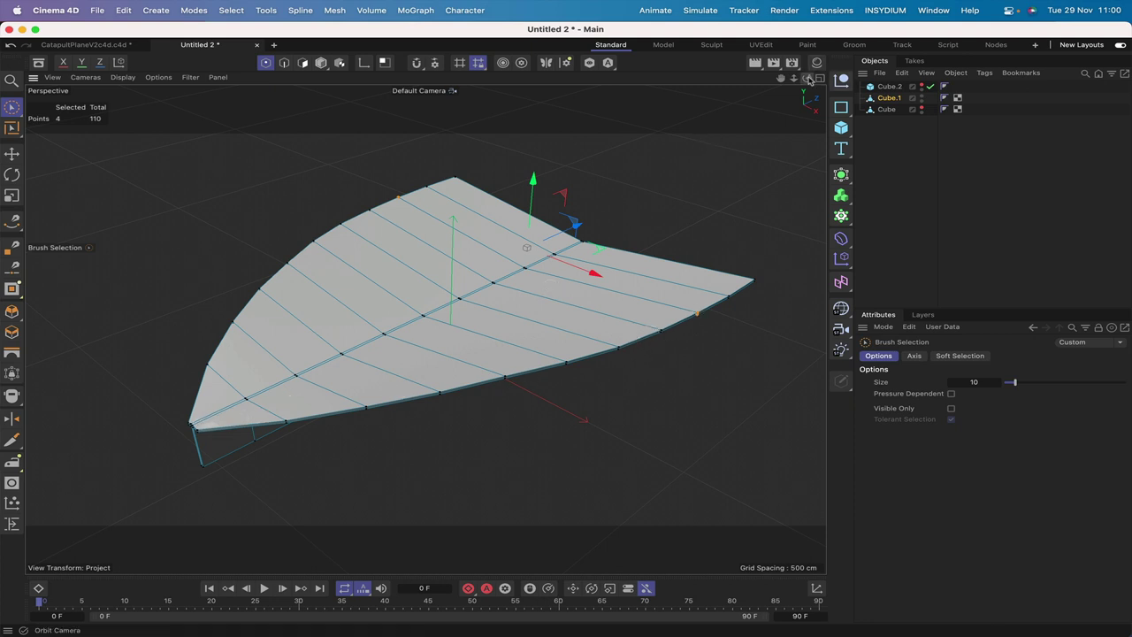
drag(807, 78, 843, 57)
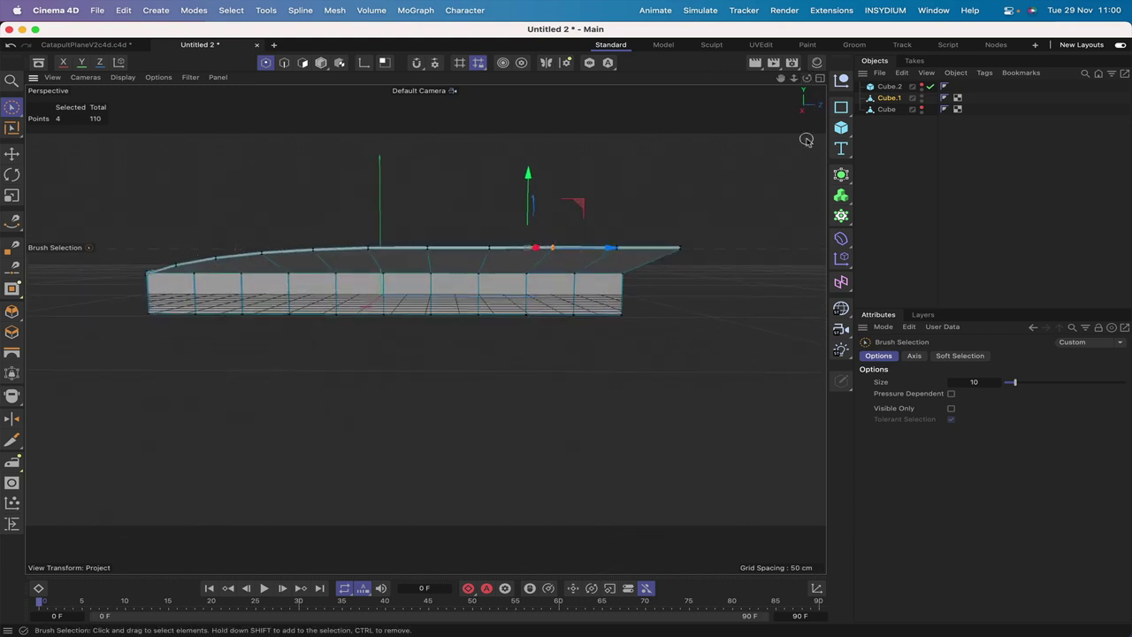
drag(806, 78, 806, 105)
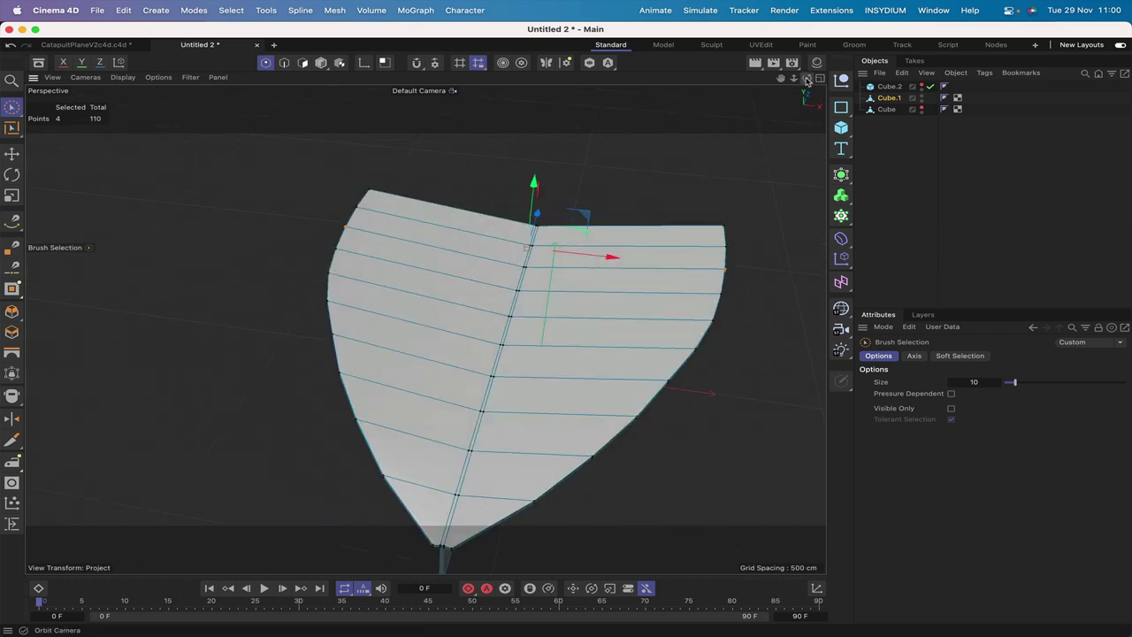
mouse_move(807, 78)
mouse_down()
mouse_move(806, 106)
mouse_move(807, 81)
mouse_up()
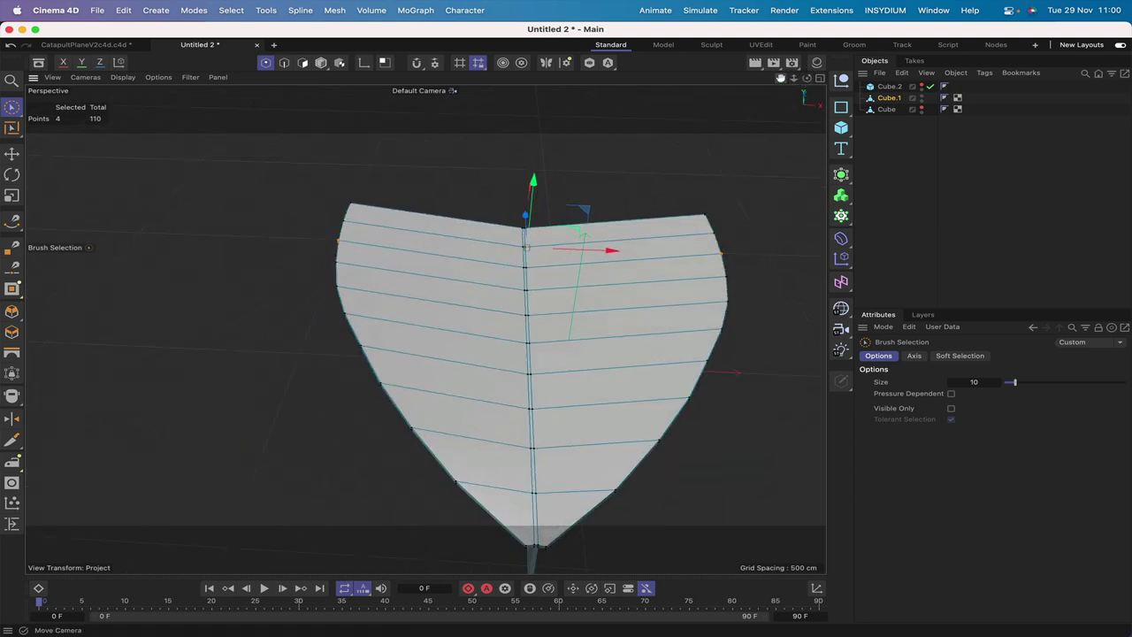
drag(780, 78, 780, 26)
click(538, 457)
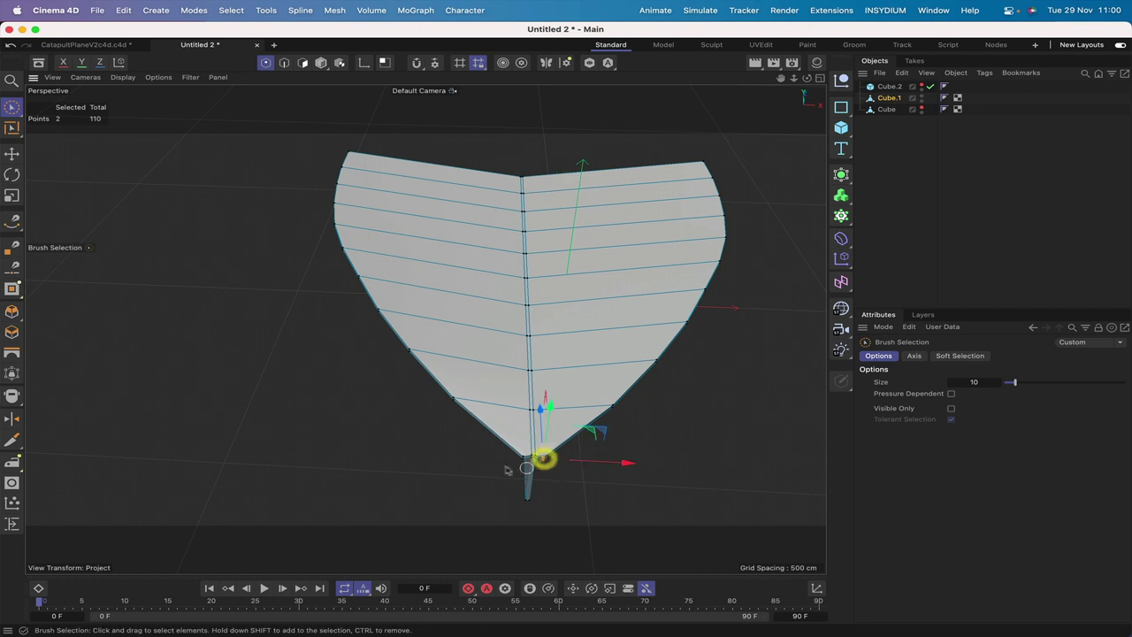
click(516, 456)
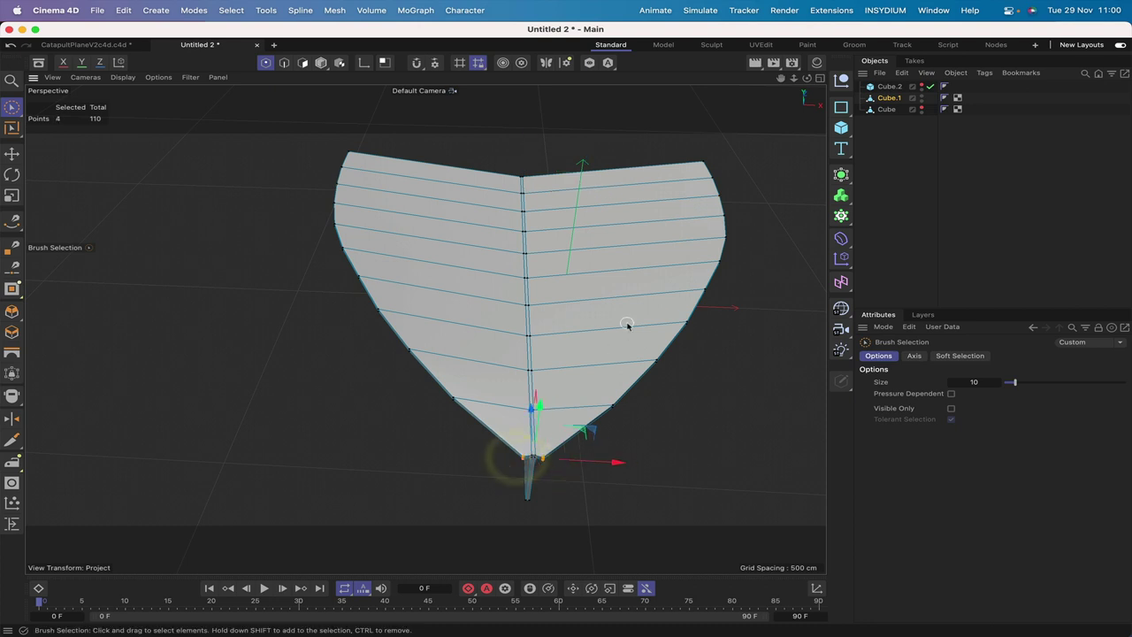
Use the Top view to nudge the selected tip points of Cube.1 slightly along the Z axis toward the wings
key(F2)
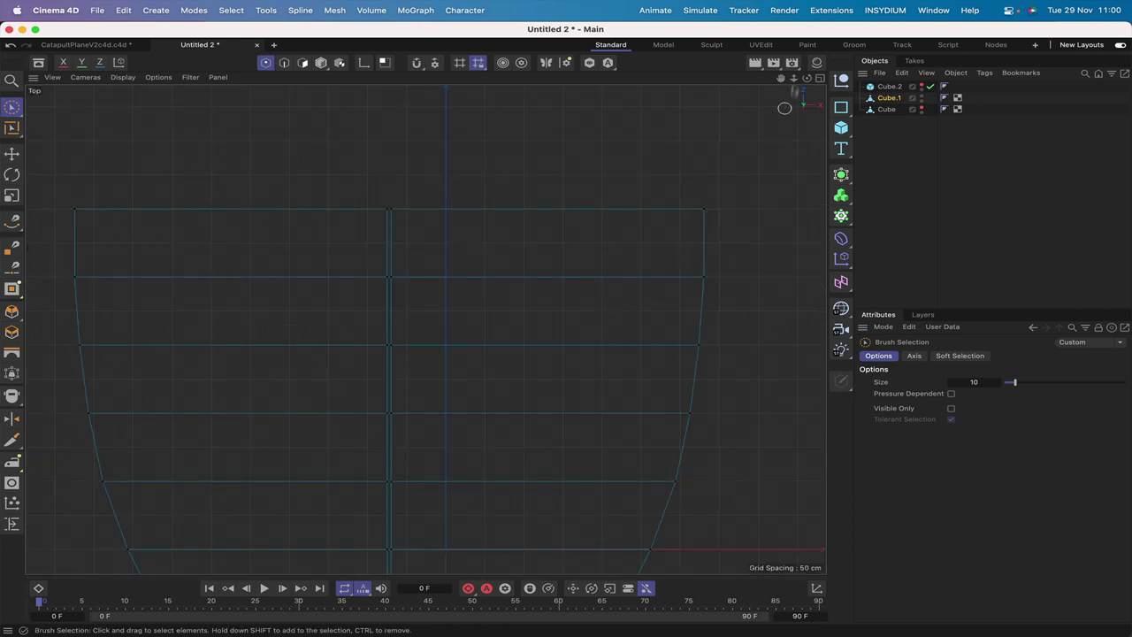
drag(780, 79, 780, 62)
drag(425, 329, 424, 328)
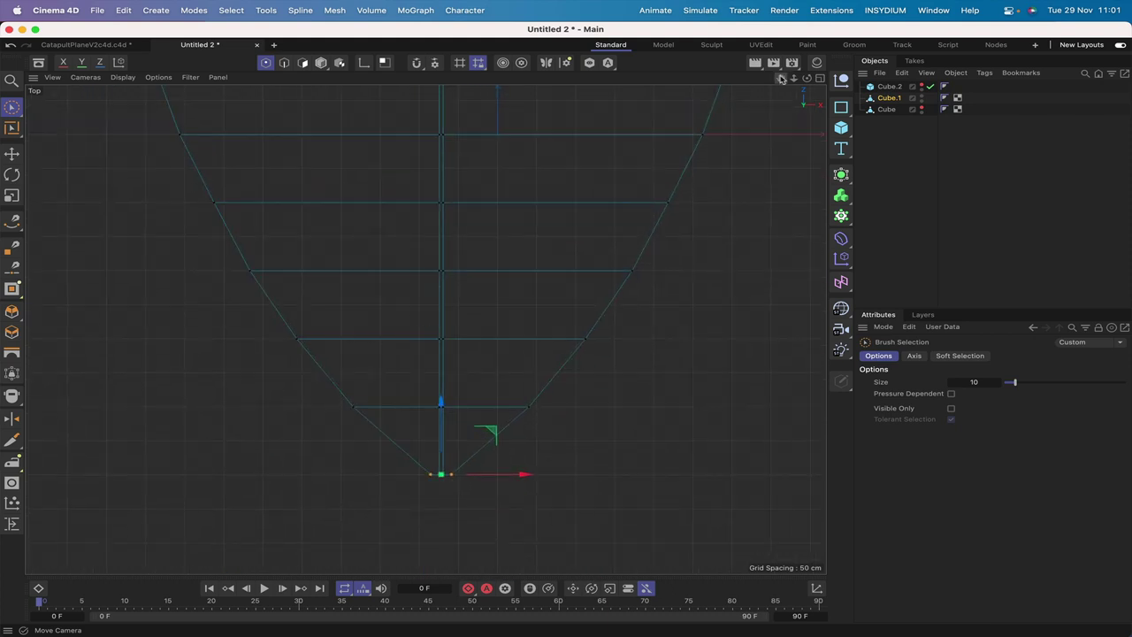
drag(443, 406, 443, 402)
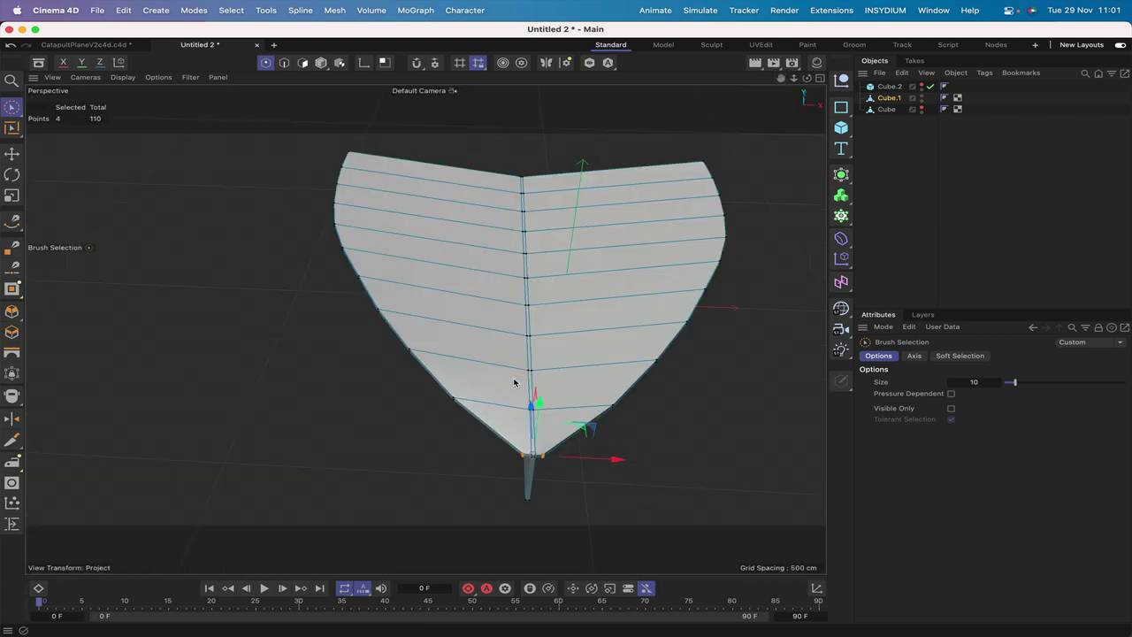
key(F1)
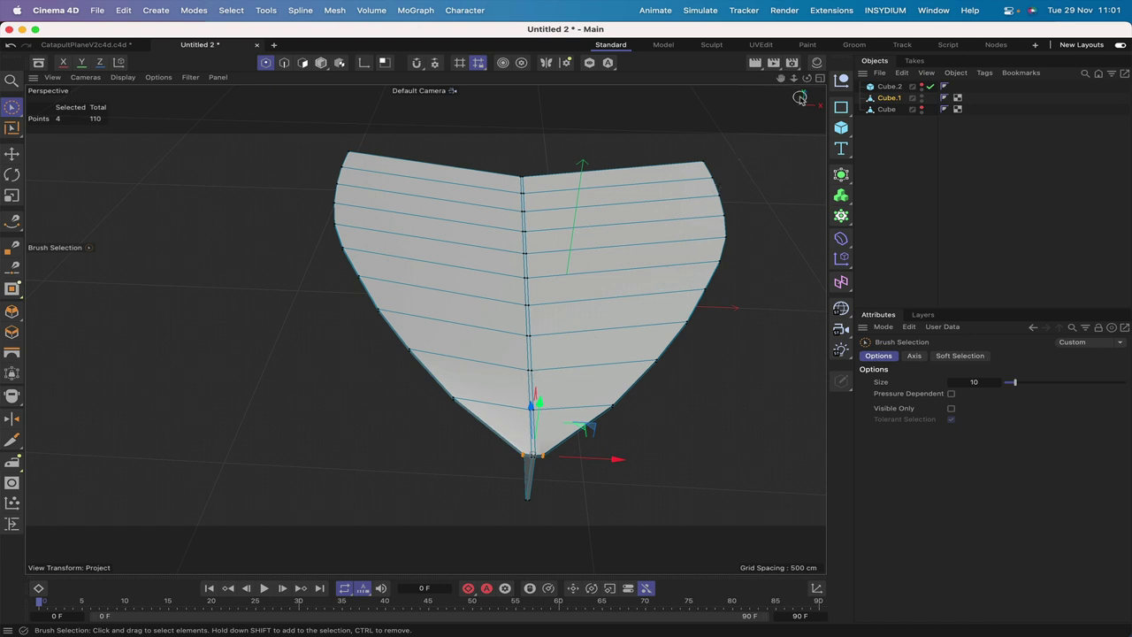
Raise the selected tip points of Cube.1 along the Y axis to roughly the level of the centre panel's top edge
mouse_move(806, 77)
mouse_down()
mouse_move(672, 90)
mouse_move(669, 182)
mouse_up()
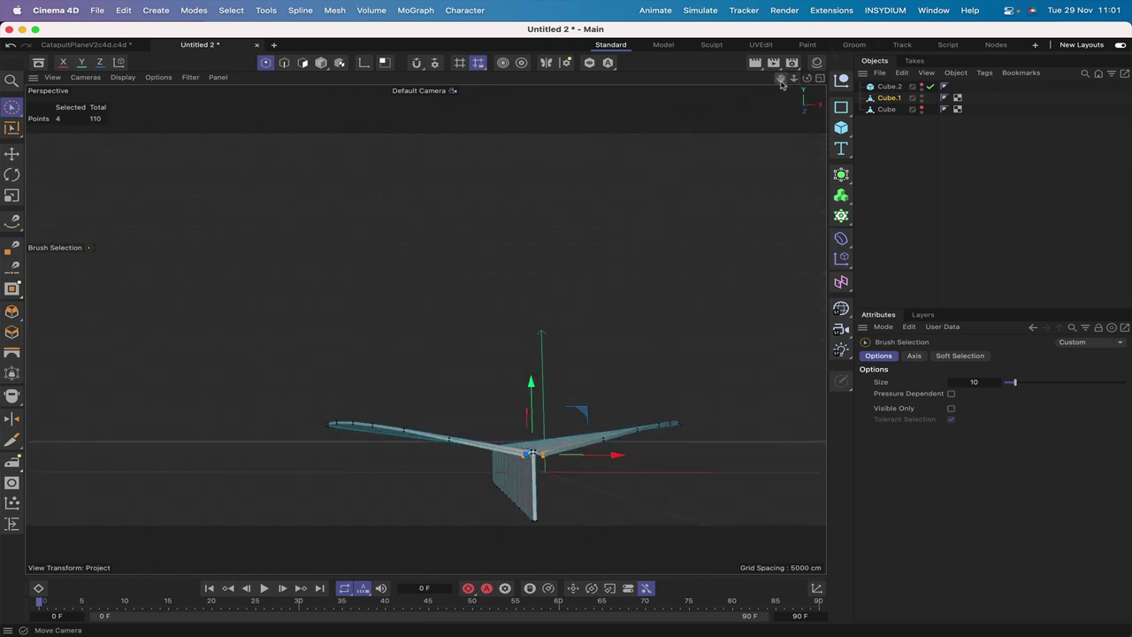
mouse_move(780, 77)
mouse_down()
mouse_move(424, 328)
mouse_move(781, 83)
mouse_up()
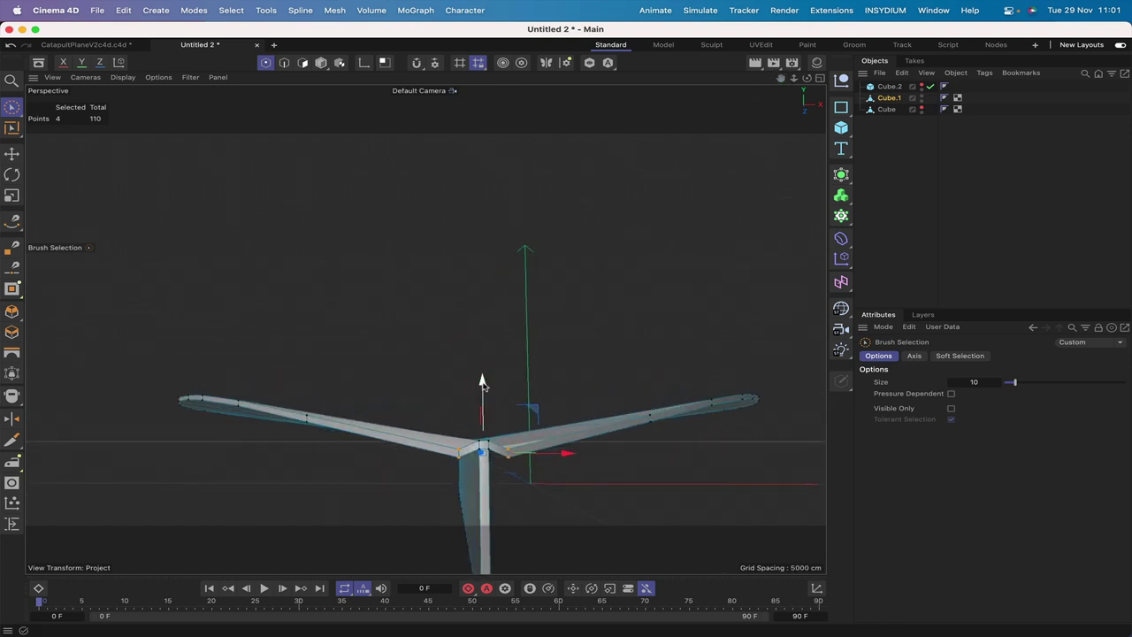
drag(481, 380, 482, 380)
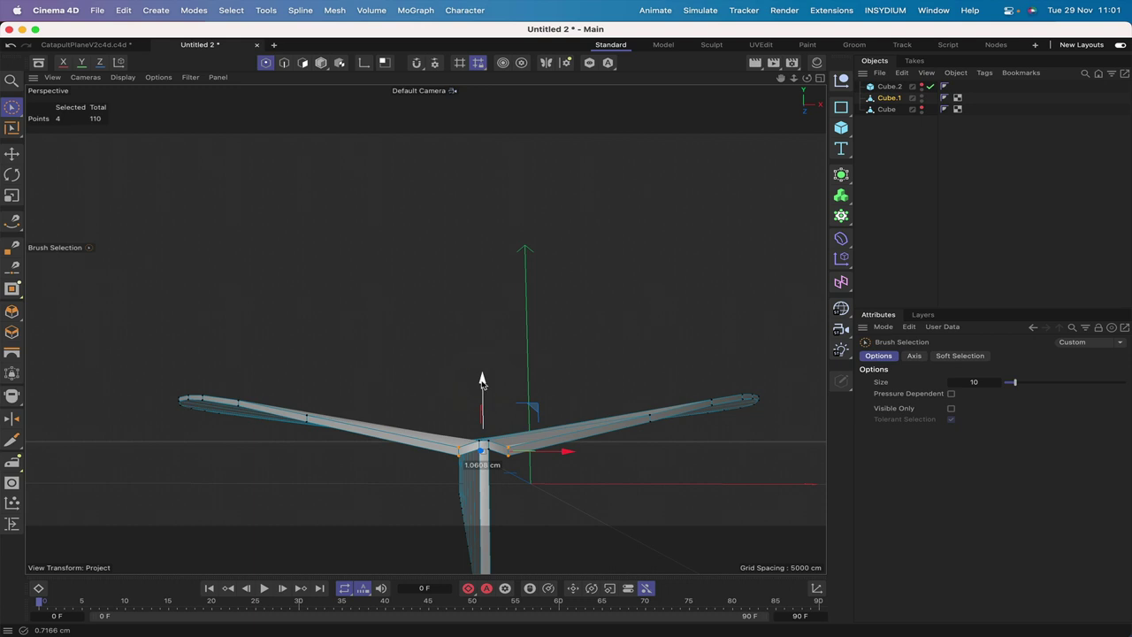
mouse_move(481, 380)
mouse_down()
mouse_move(482, 366)
mouse_move(482, 378)
mouse_up()
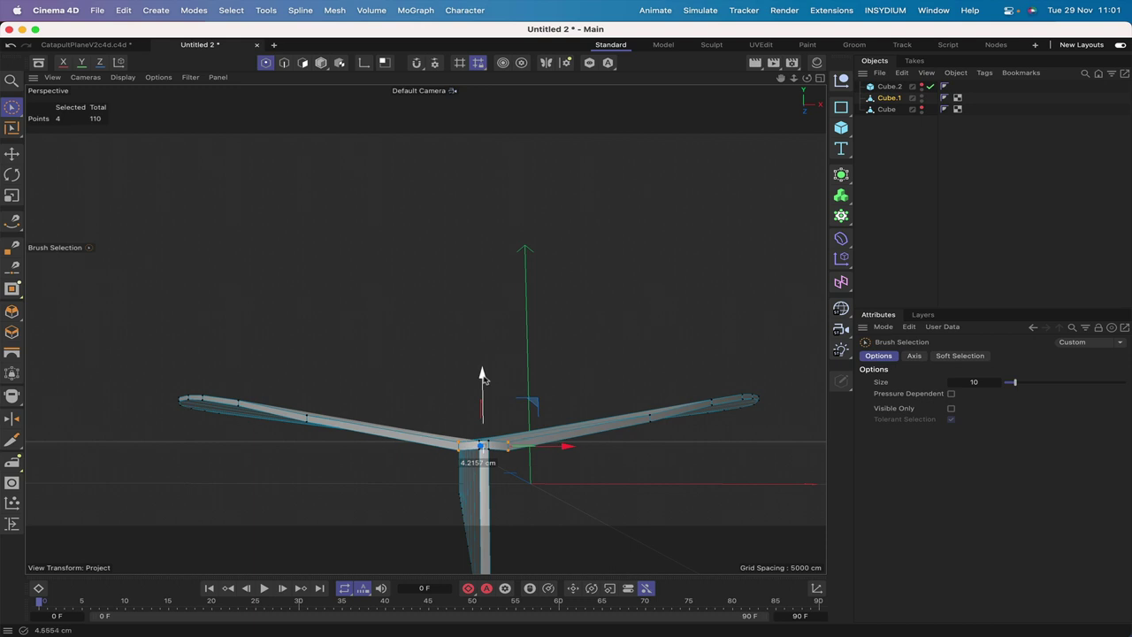
click(482, 380)
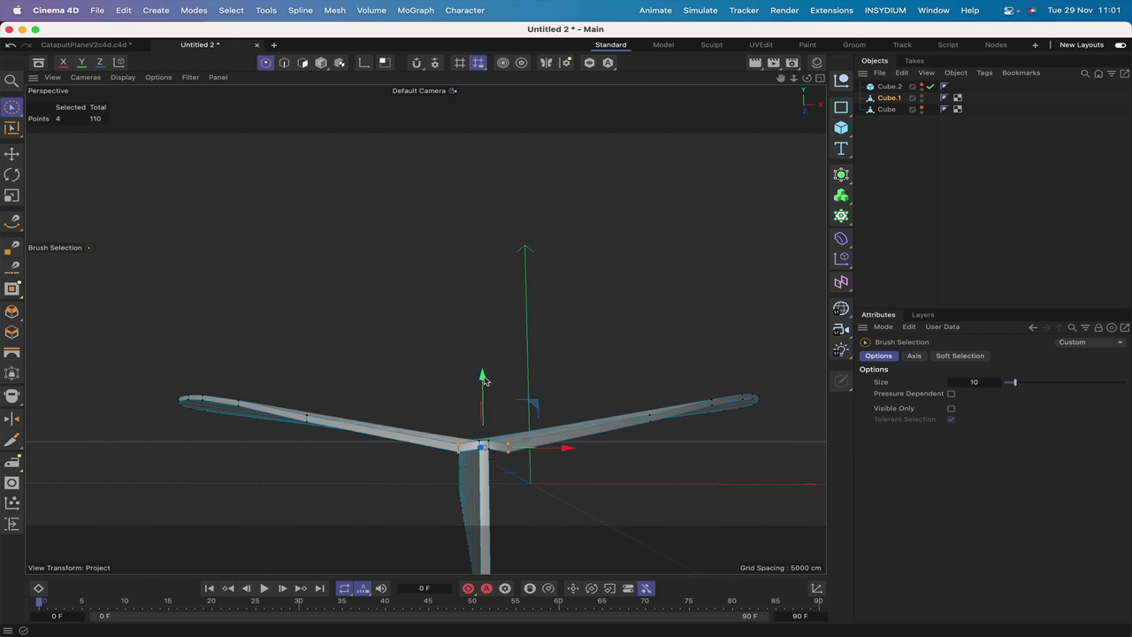
click(482, 377)
Hide the finished Cube.1 plane and show the Cube.2 panel
scroll(483, 448, up, 10)
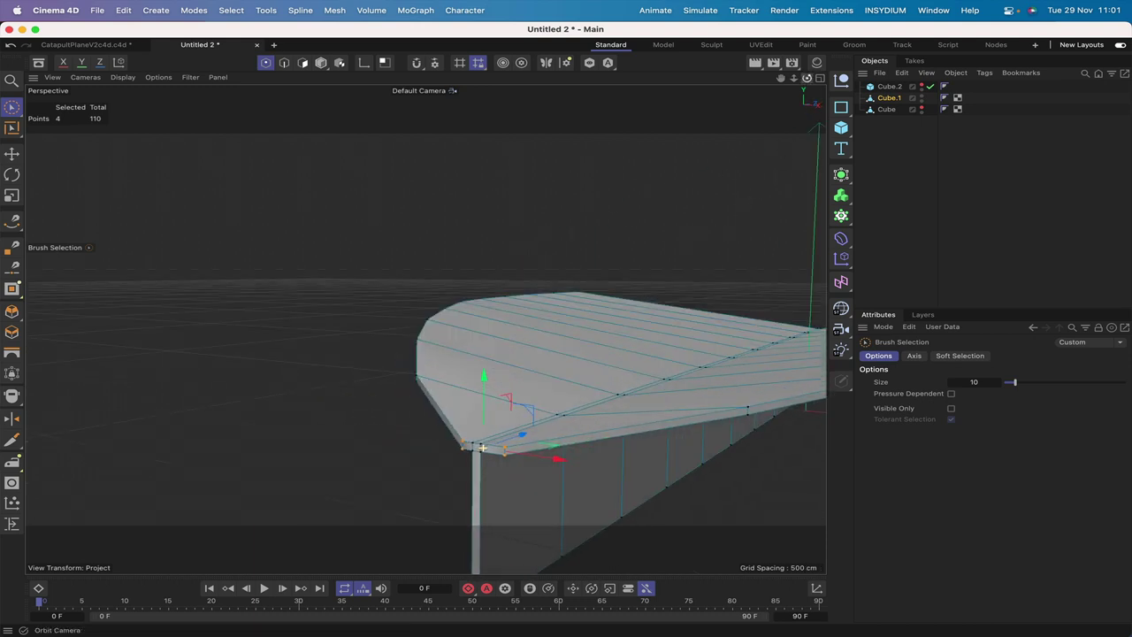
alt+drag(478, 446, 483, 448)
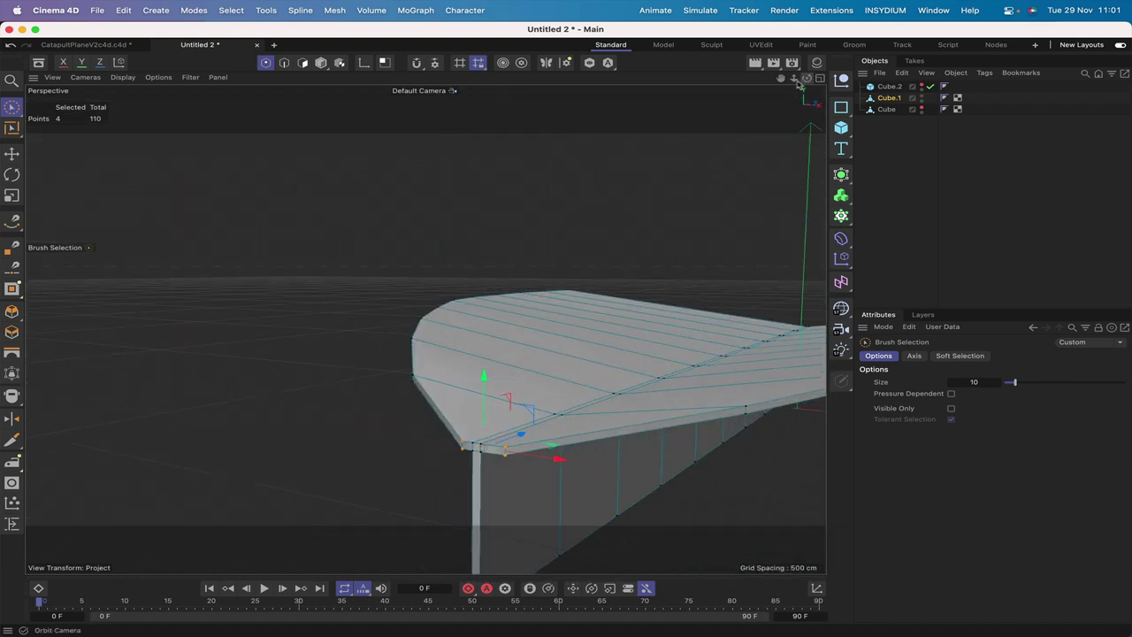
drag(781, 81, 781, 81)
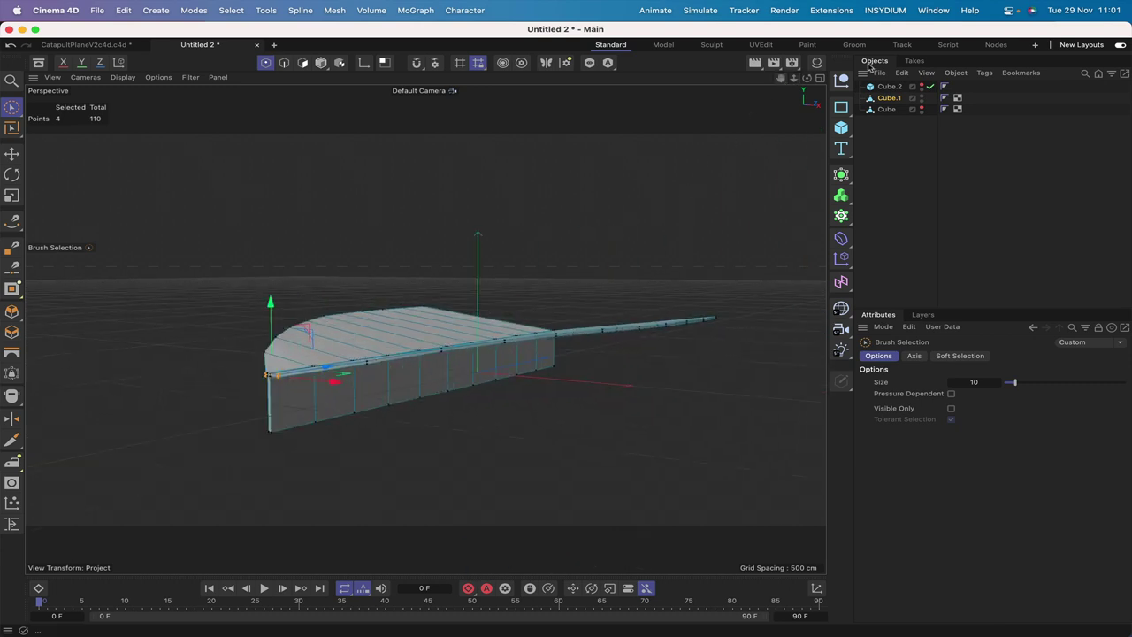
alt+drag(268, 374, 271, 375)
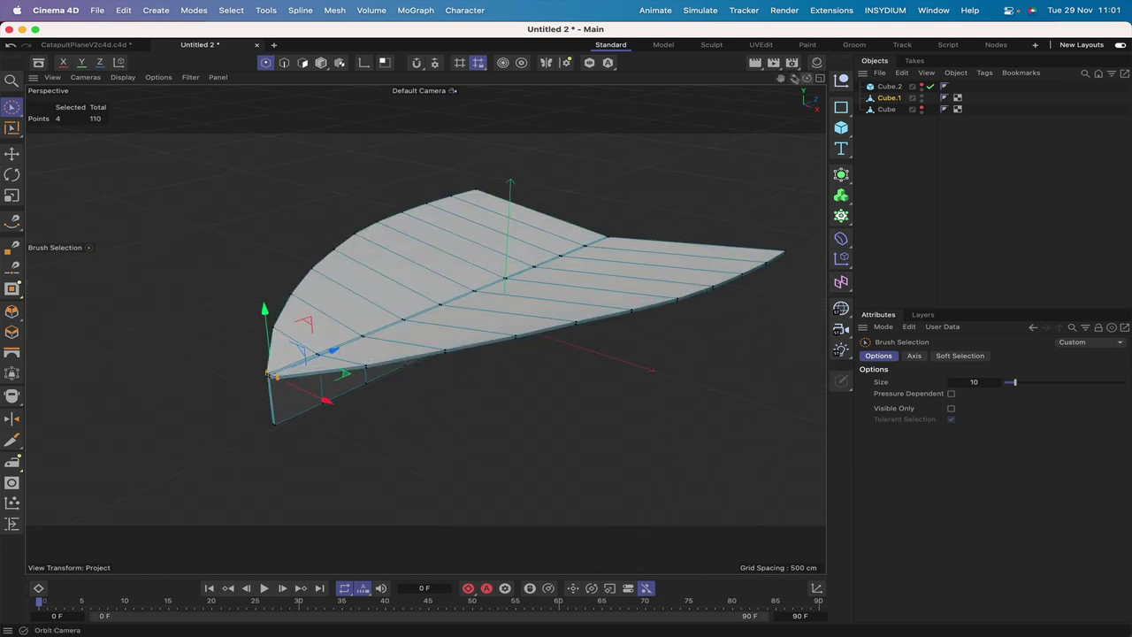
drag(782, 81, 782, 81)
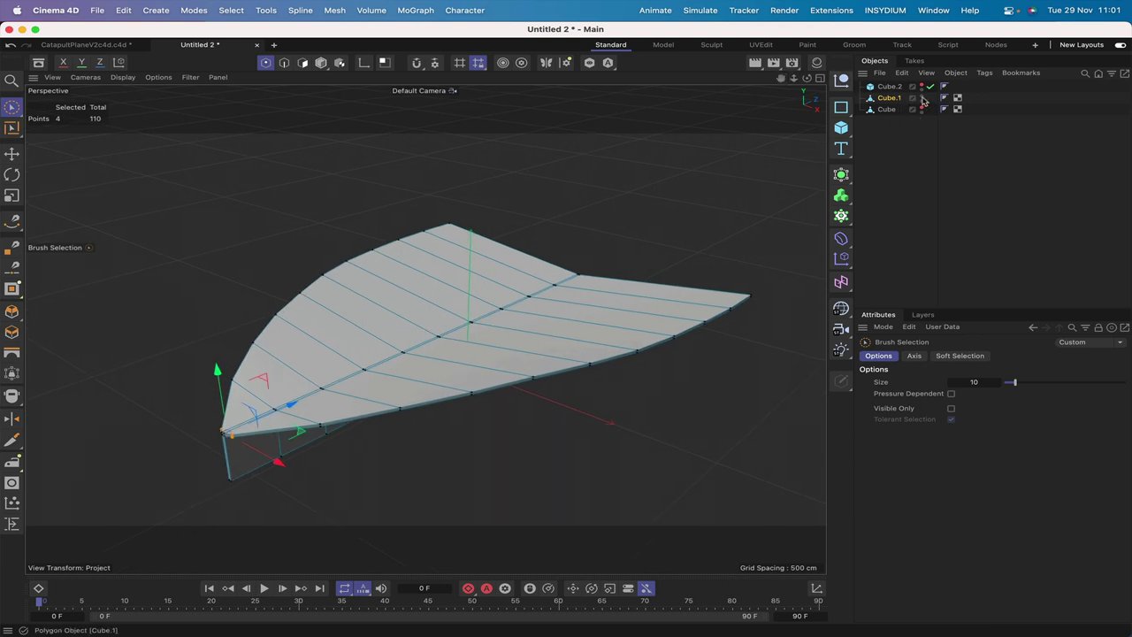
click(921, 96)
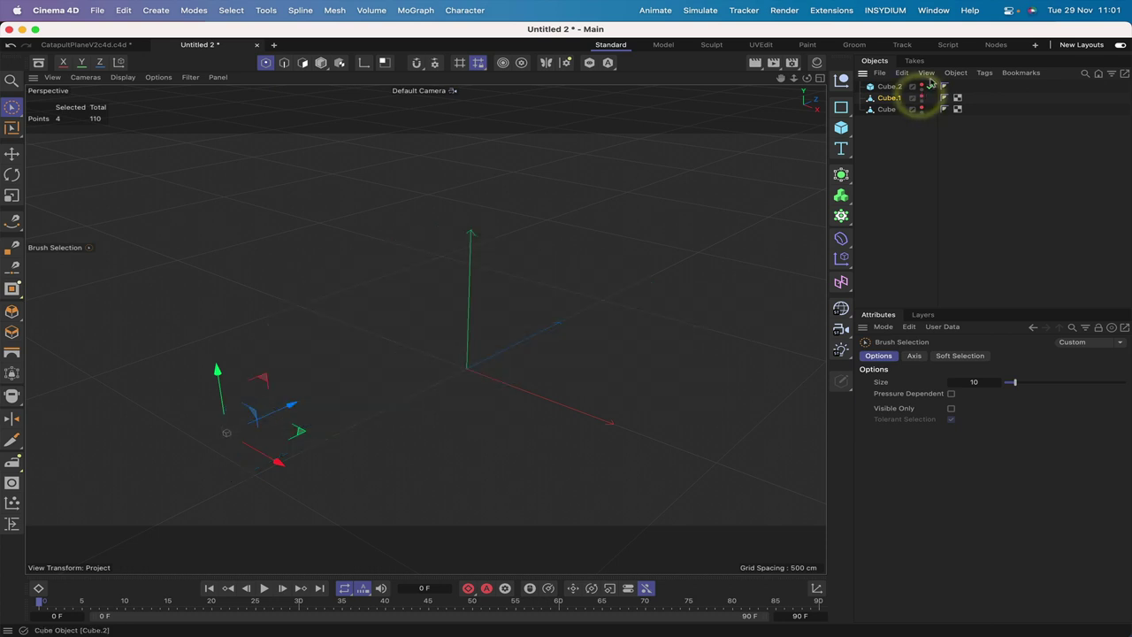
click(920, 85)
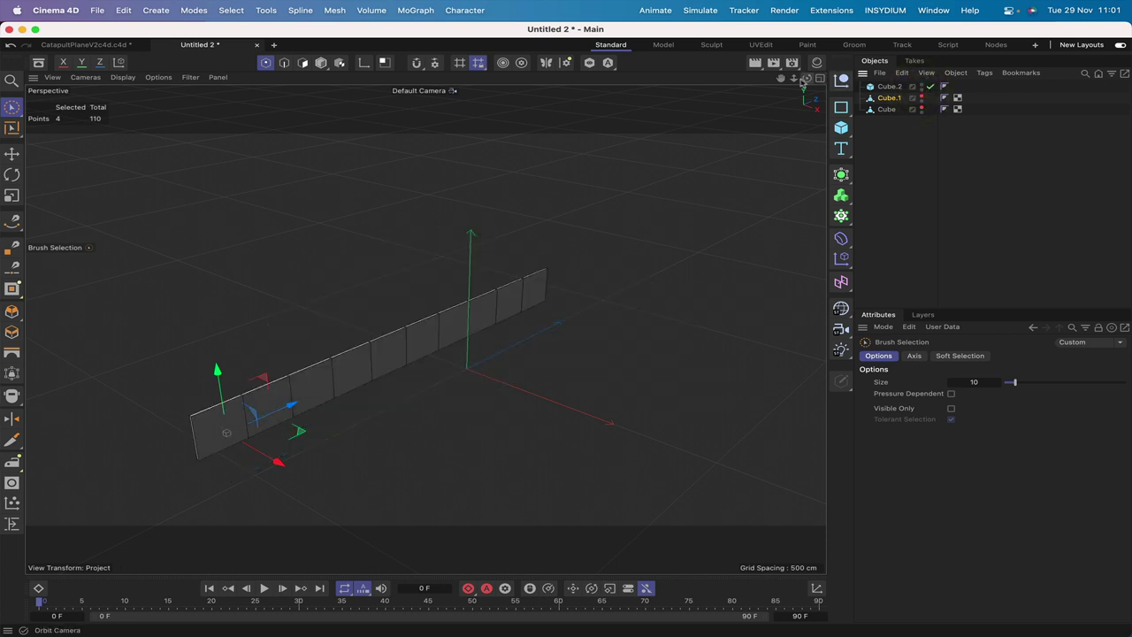
Set the Matrix Extrude that forms Cube.2's front ring to 18 steps
drag(781, 78, 584, 336)
drag(426, 329, 563, 328)
drag(806, 77, 807, 85)
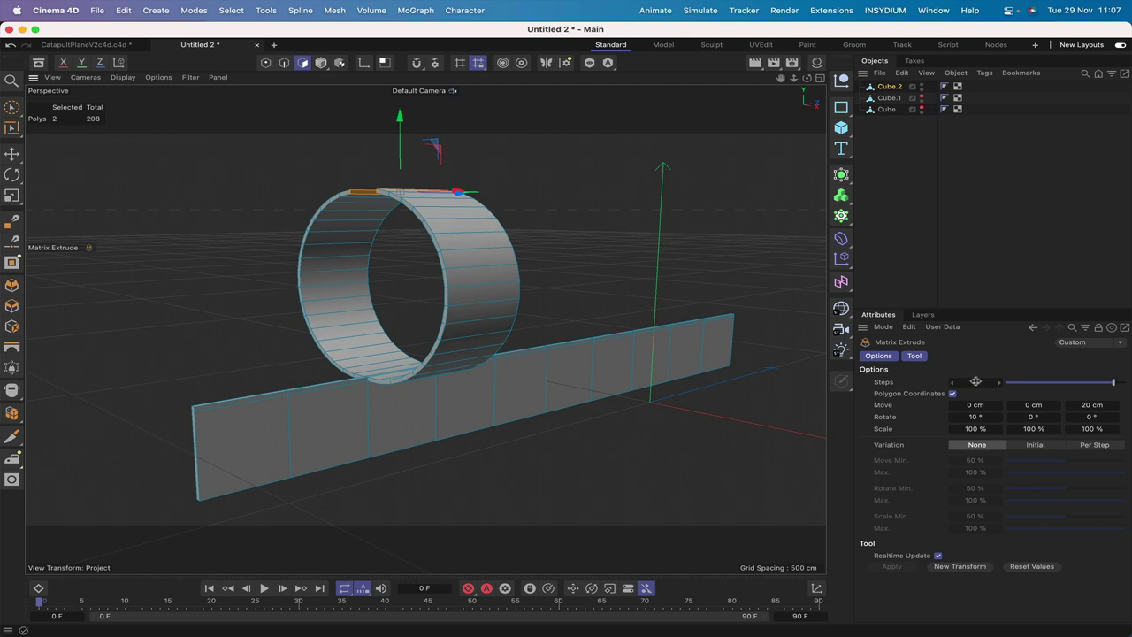
drag(980, 380, 997, 393)
Bridge the two selected end polygons to close the gap at the top of Cube.2's front ring
drag(807, 77, 739, 108)
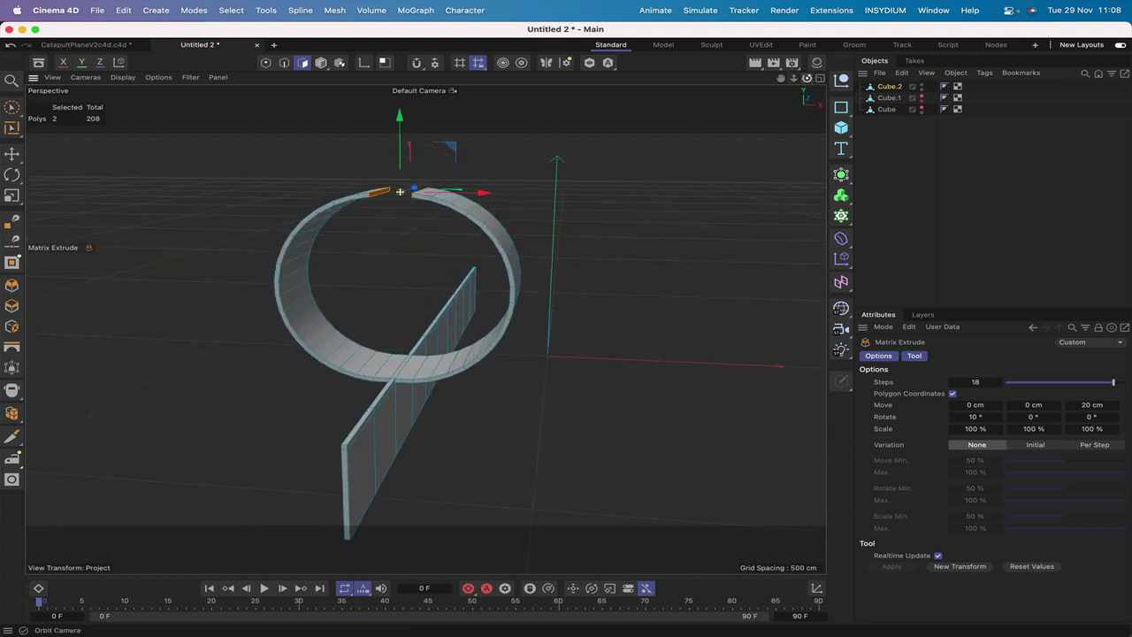
right_click(806, 92)
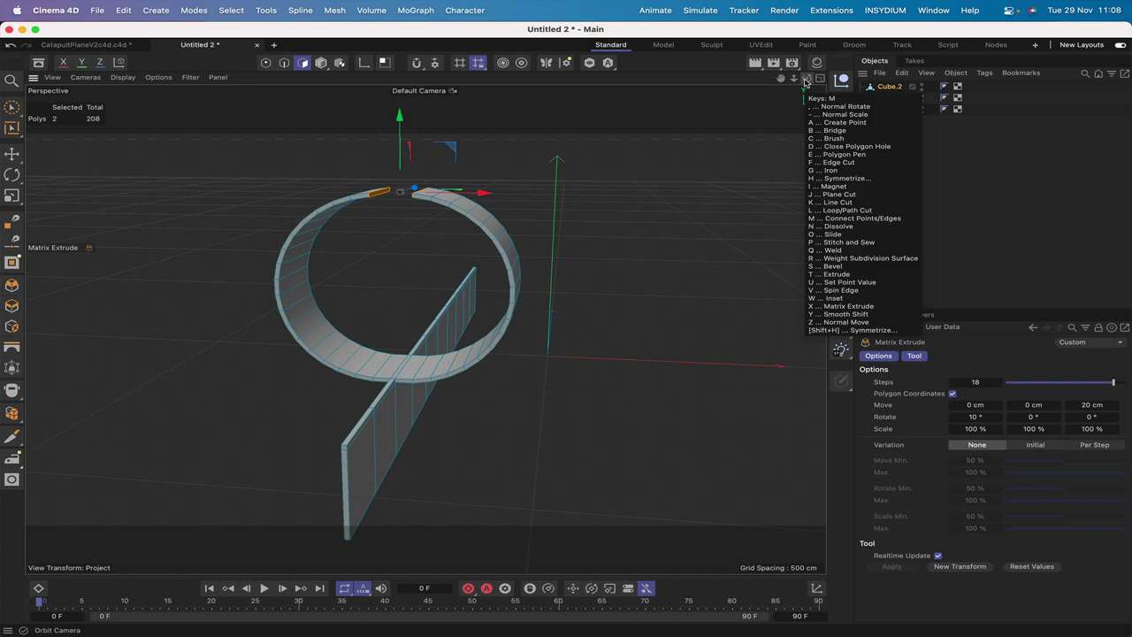
click(840, 133)
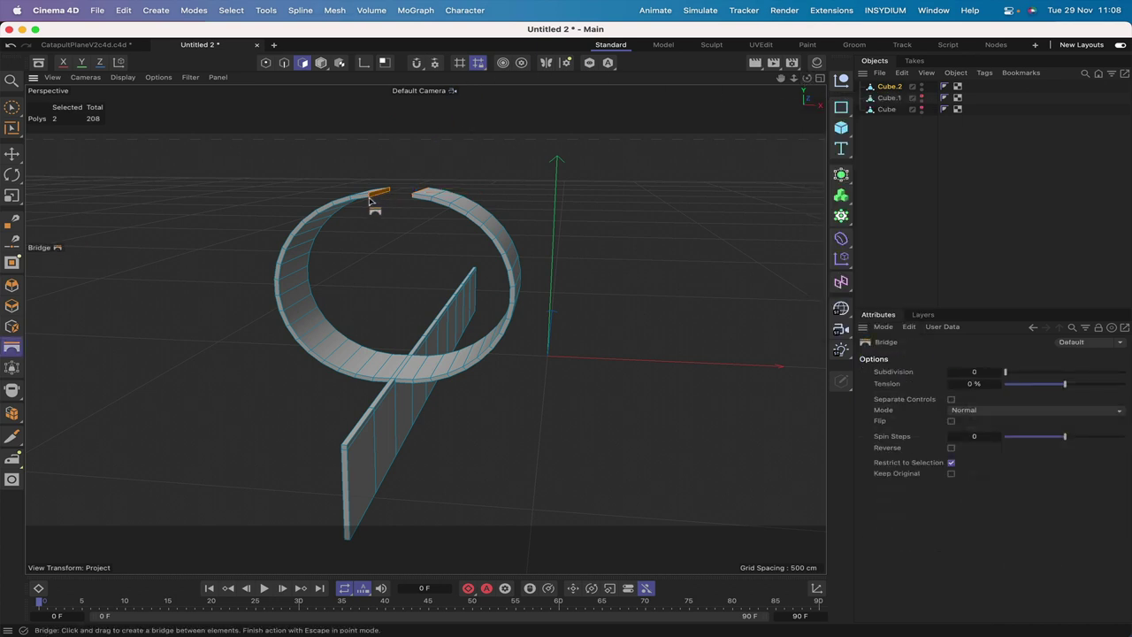
drag(370, 202, 410, 198)
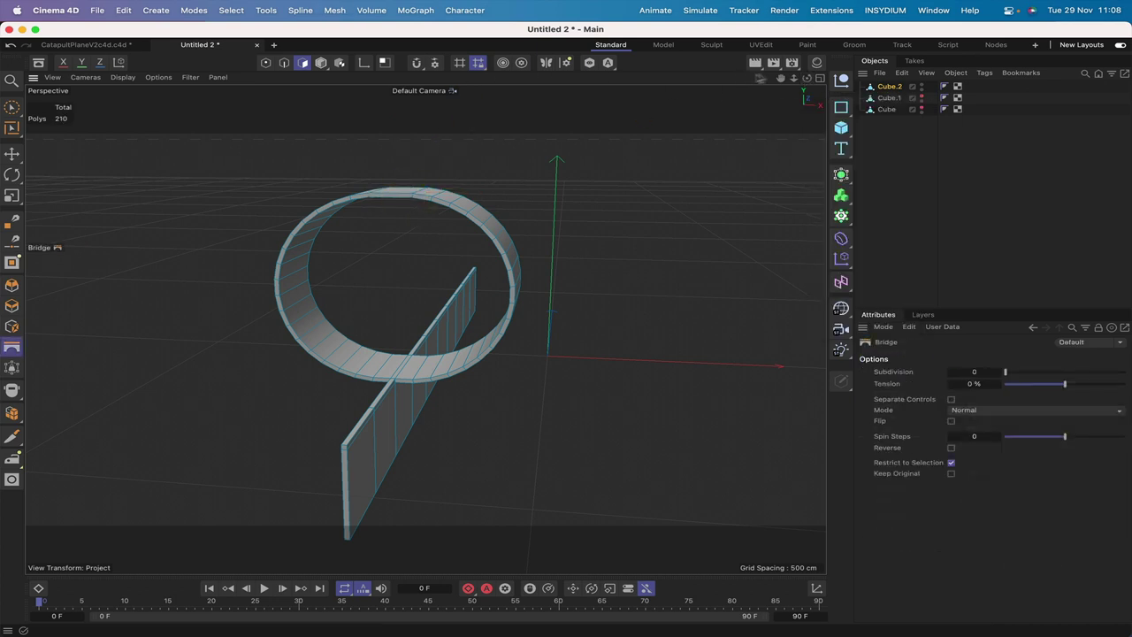
Use Bridge to close the gap between the selected end polygons at the top of Cube.2's larger rear ring
mouse_move(807, 78)
mouse_down()
mouse_move(727, 82)
mouse_move(807, 79)
mouse_up()
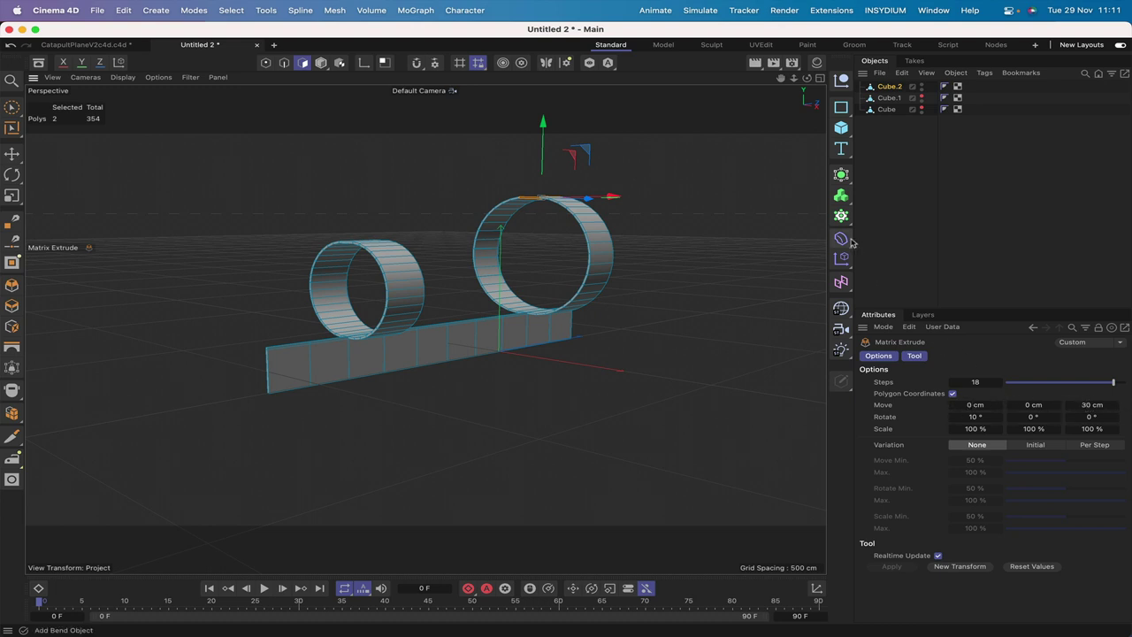
drag(807, 78, 761, 83)
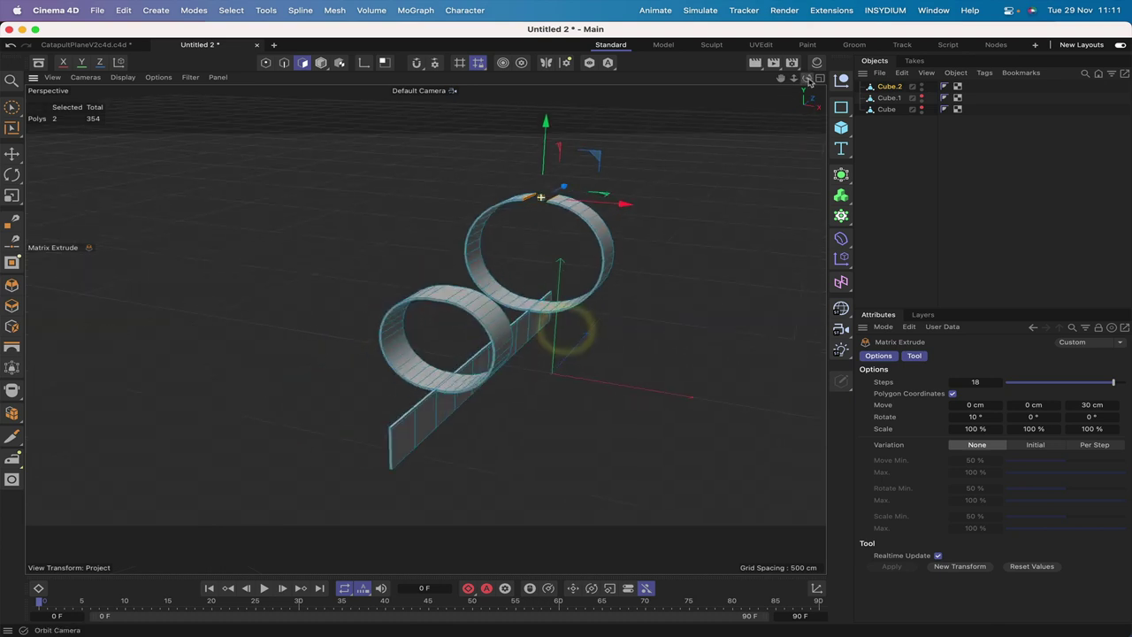
key(m)
key(b)
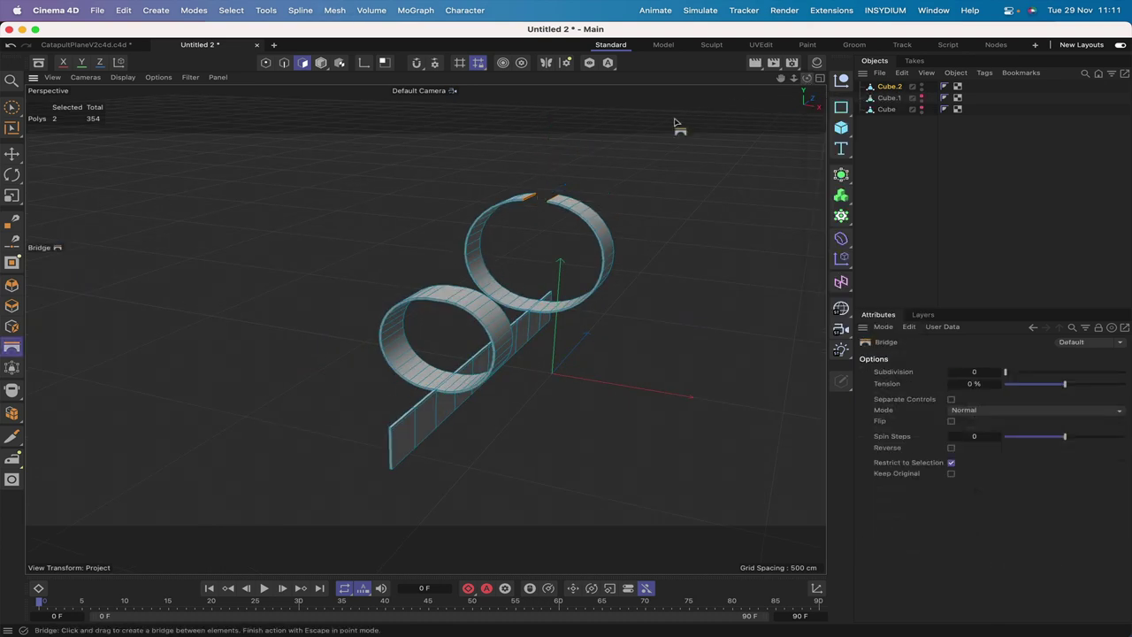
click(538, 213)
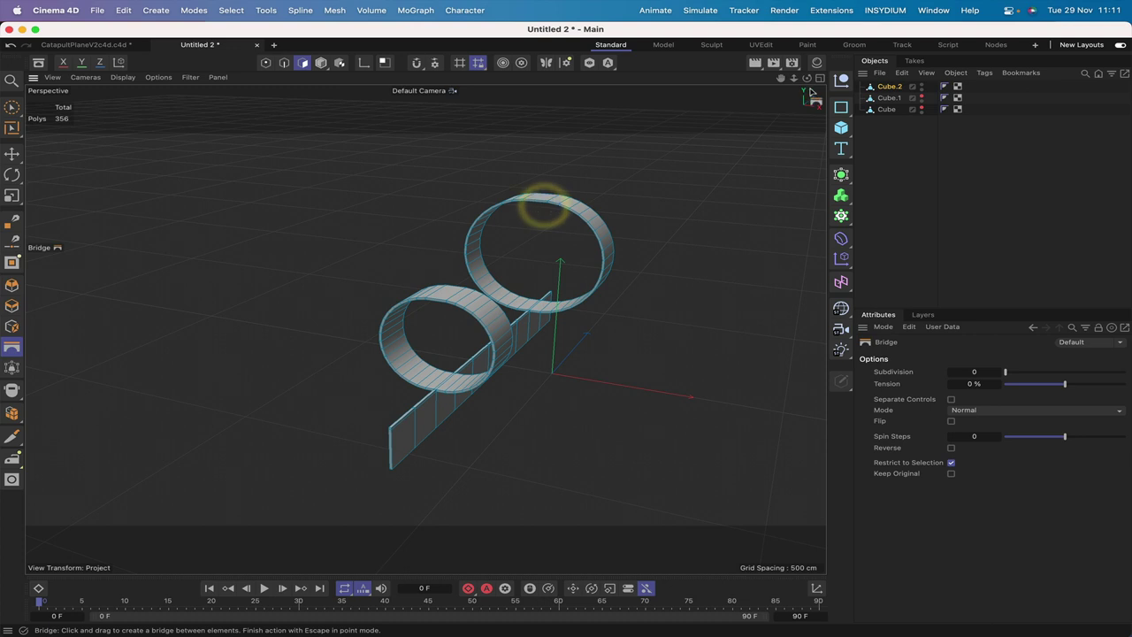
Show the Cube.1 and Cube planes alongside Cube.2 and select the Cube object
drag(807, 79, 734, 131)
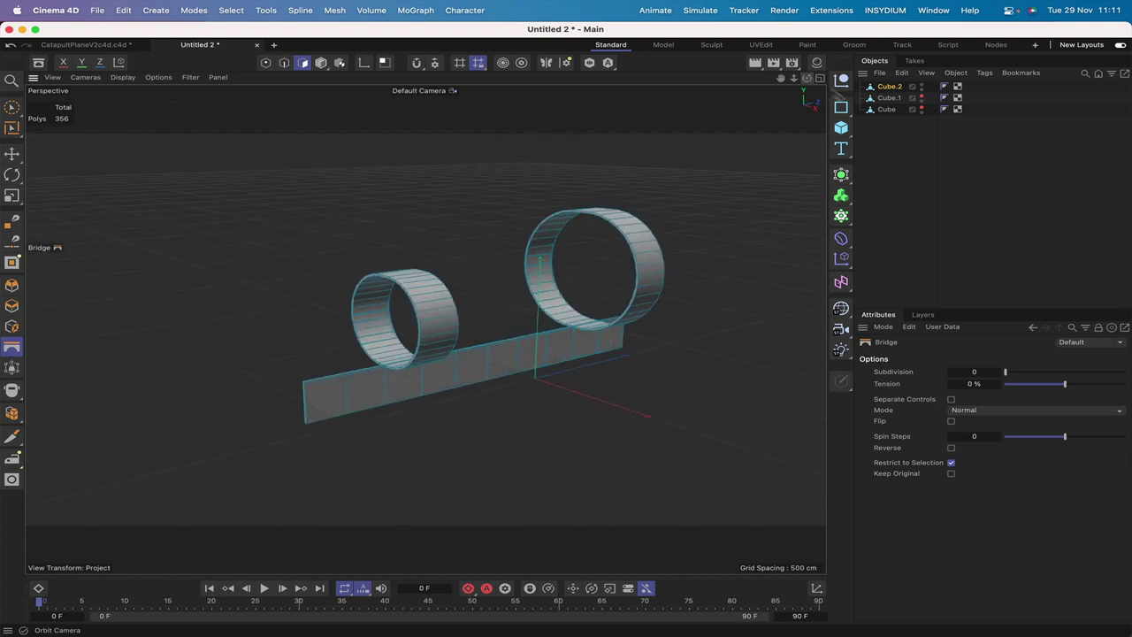
click(921, 96)
click(922, 107)
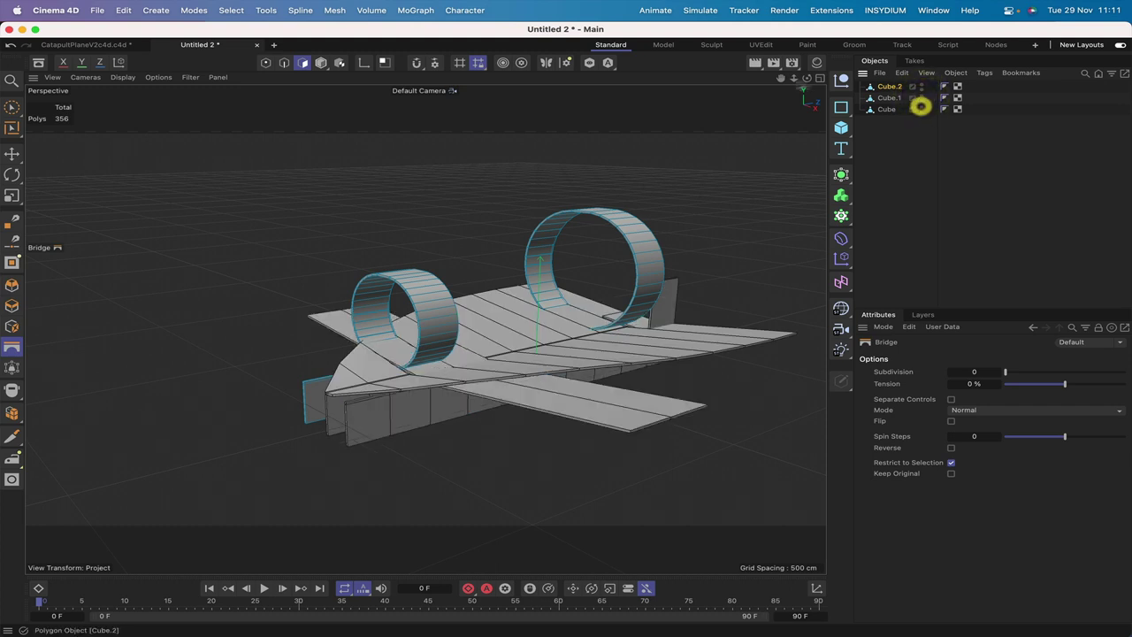
drag(782, 78, 776, 81)
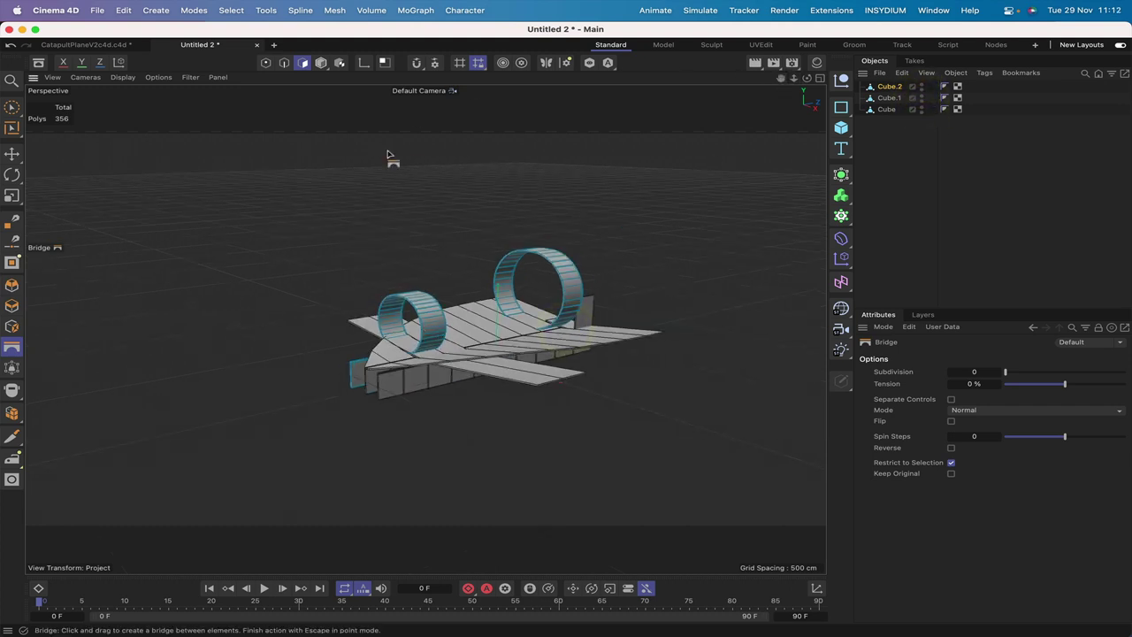
click(886, 108)
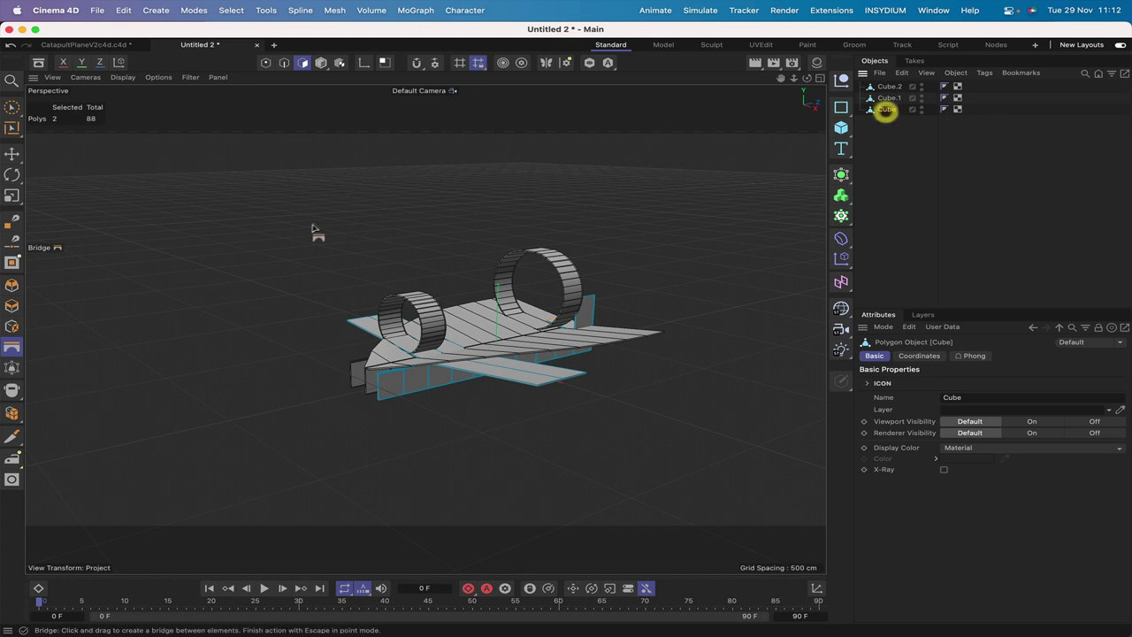
Move the Cube plane out to one side of Cube.2 and the Cube.1 plane to the opposite side so all three stand apart
click(12, 153)
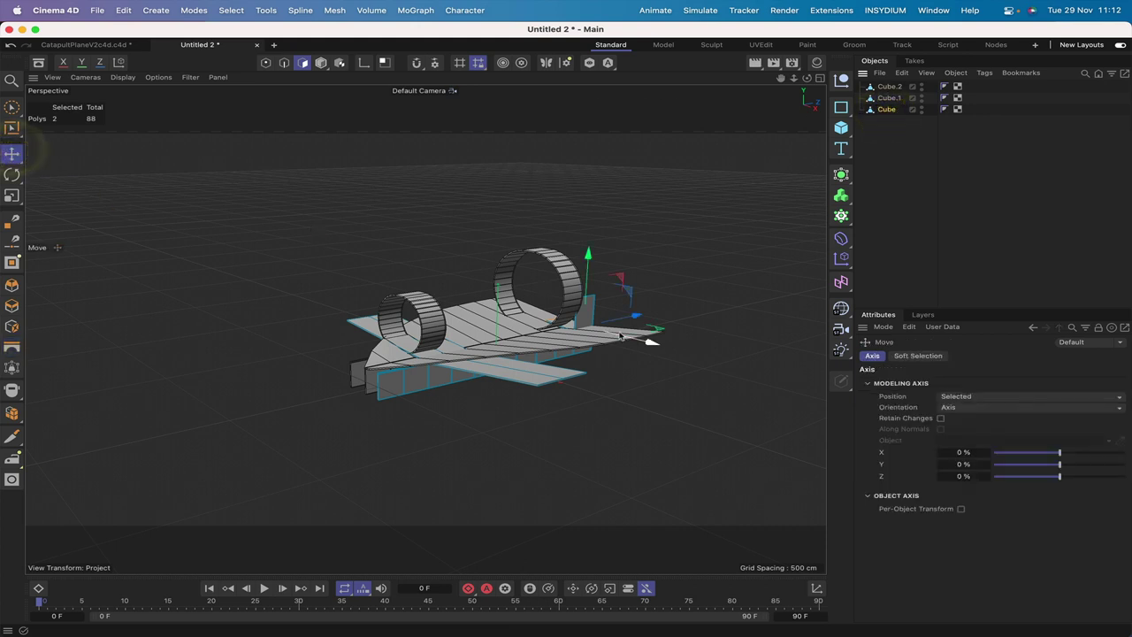
click(321, 61)
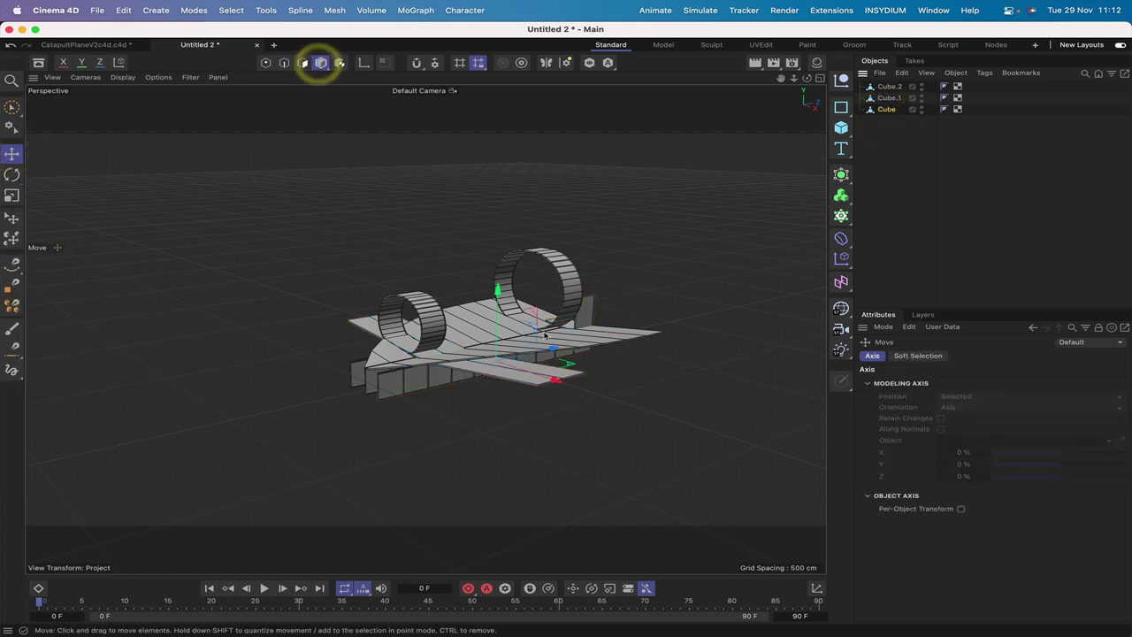
drag(520, 378, 787, 504)
click(888, 97)
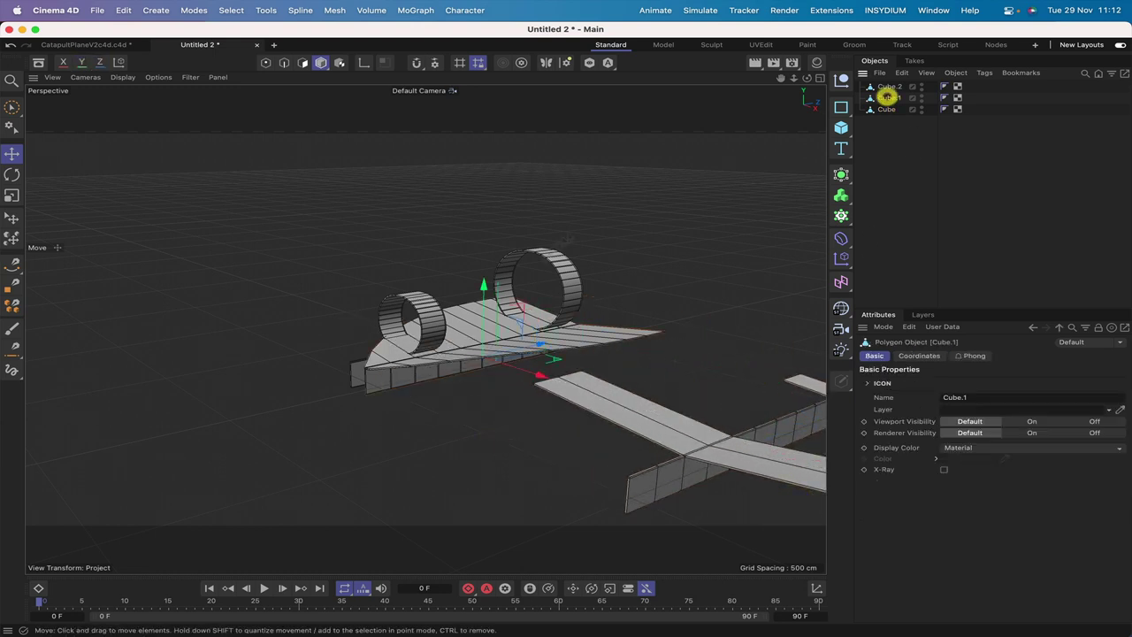
drag(528, 343, 321, 302)
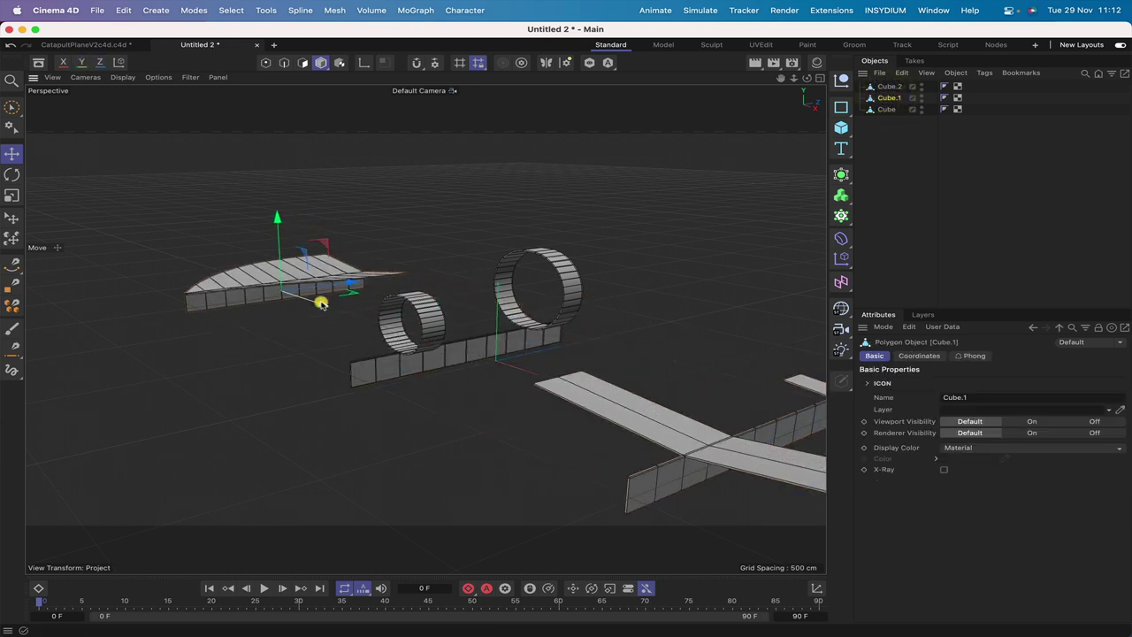
scroll(321, 304, down, 2)
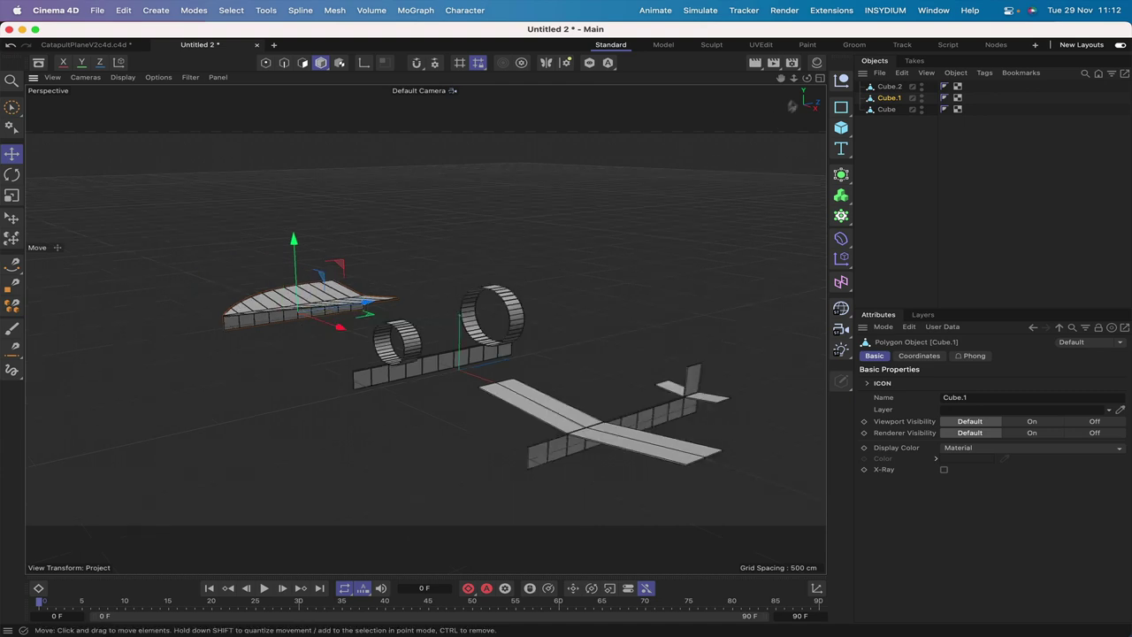
drag(806, 78, 676, 88)
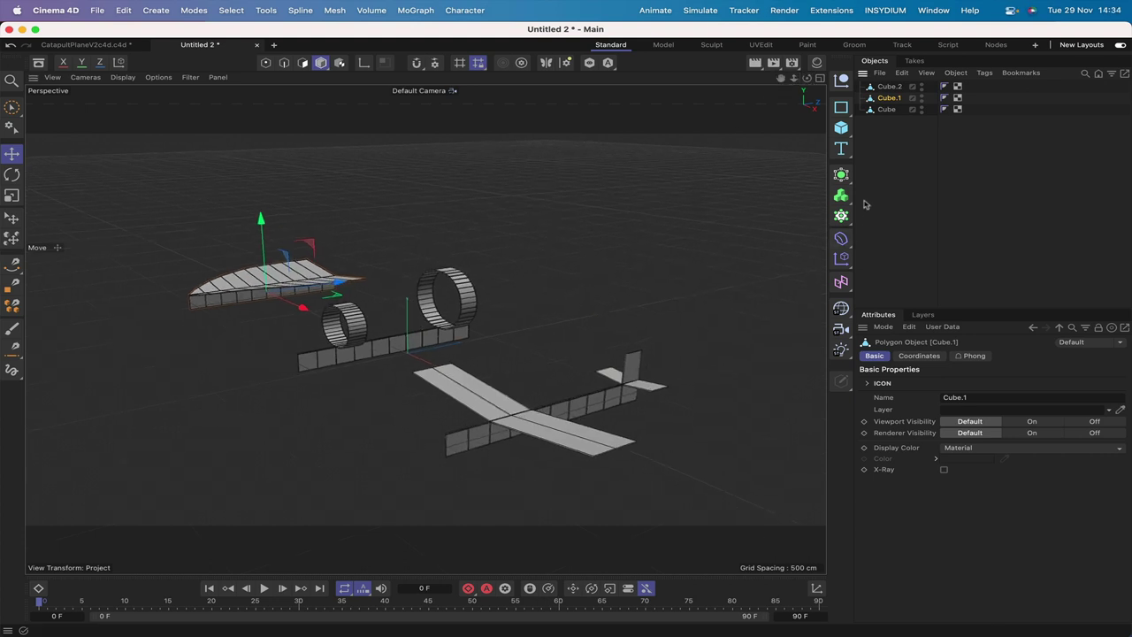
Rename the Cube object, the plane with straight wings and a tail, as Glider
click(887, 110)
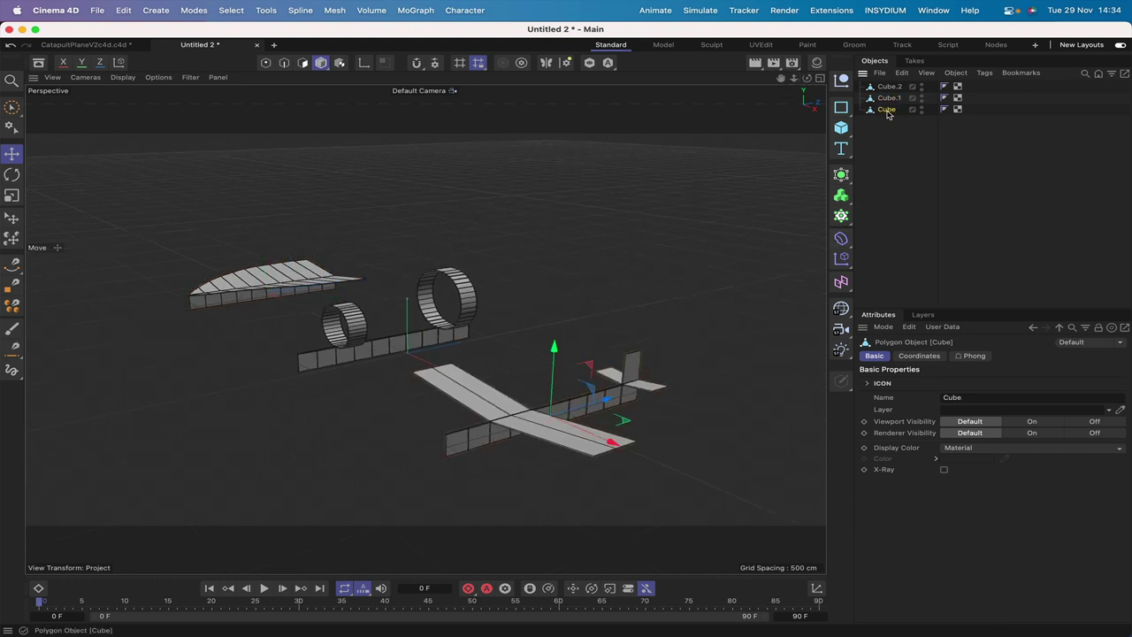
double_click(888, 110)
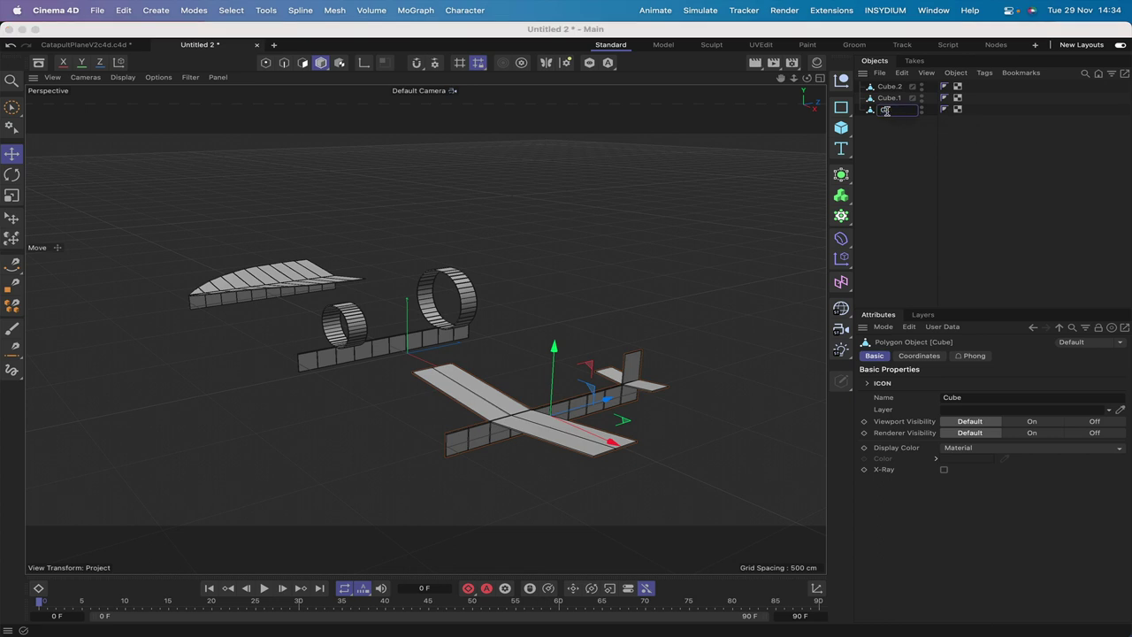
key(Return)
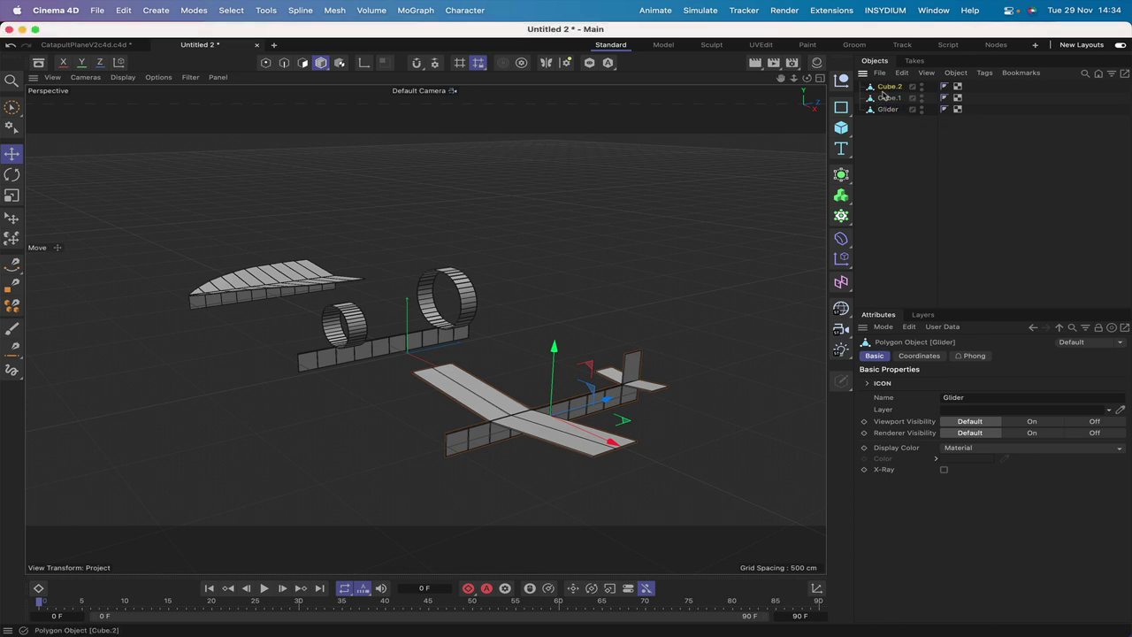
Rename the Cube.1 object, the plane with the tapered wing, as Dart
click(889, 98)
double_click(888, 98)
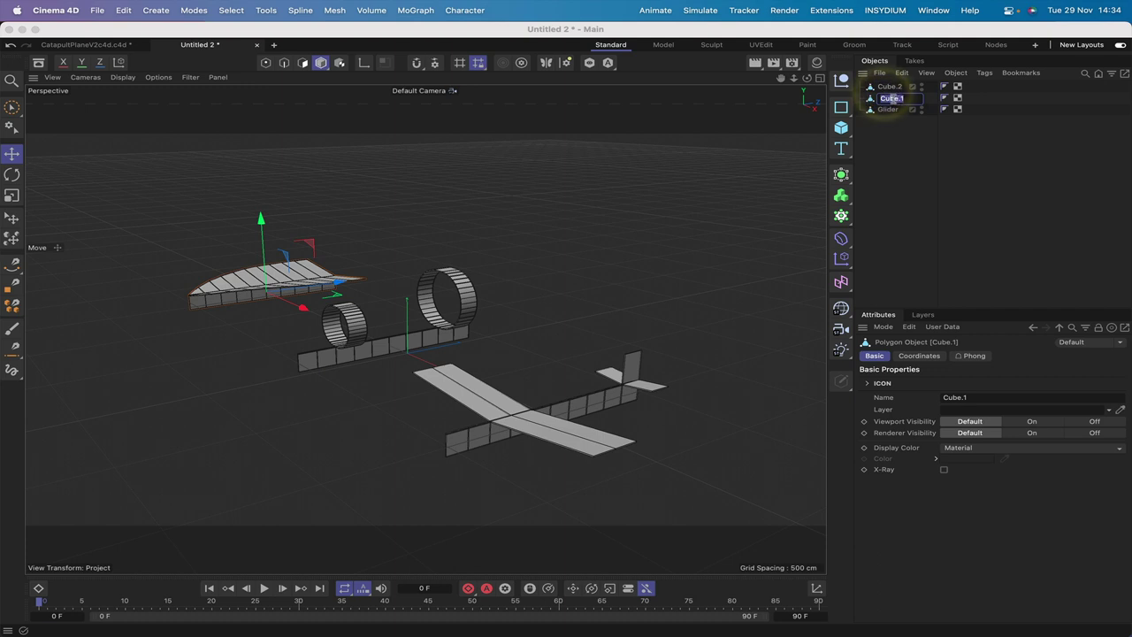
text(Dar)
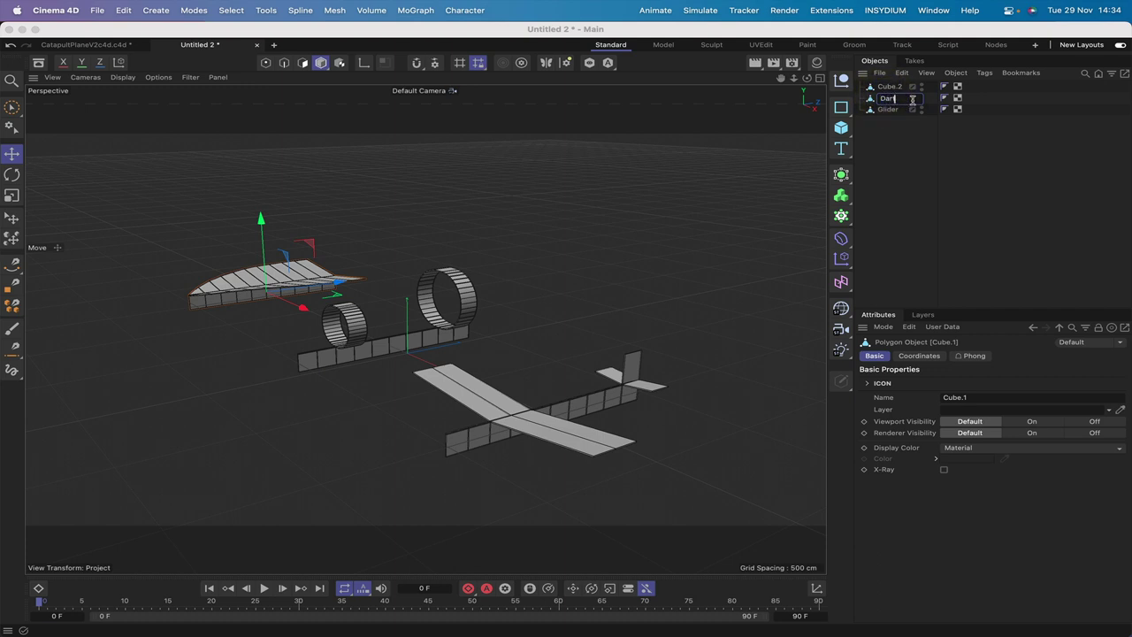
text(t)
key(Return)
Rename the Cube.2 object, the plane with the two rings, as Prototype
click(890, 86)
double_click(891, 87)
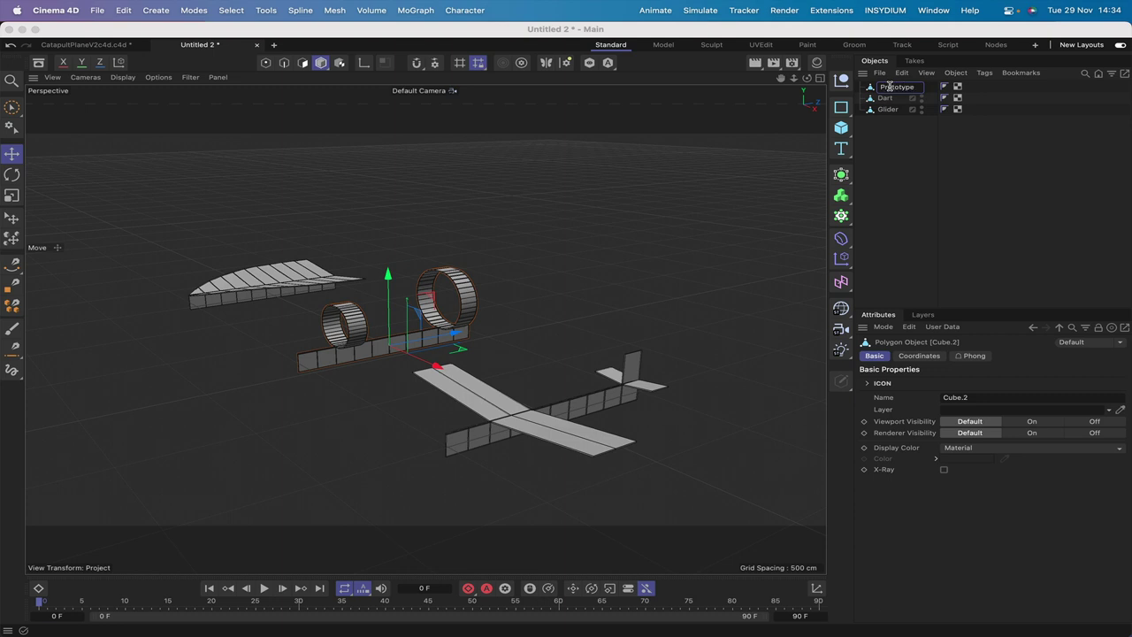
text(Prototype)
key(Return)
Reorder the objects in the hierarchy as Glider, Dart and Prototype
click(887, 110)
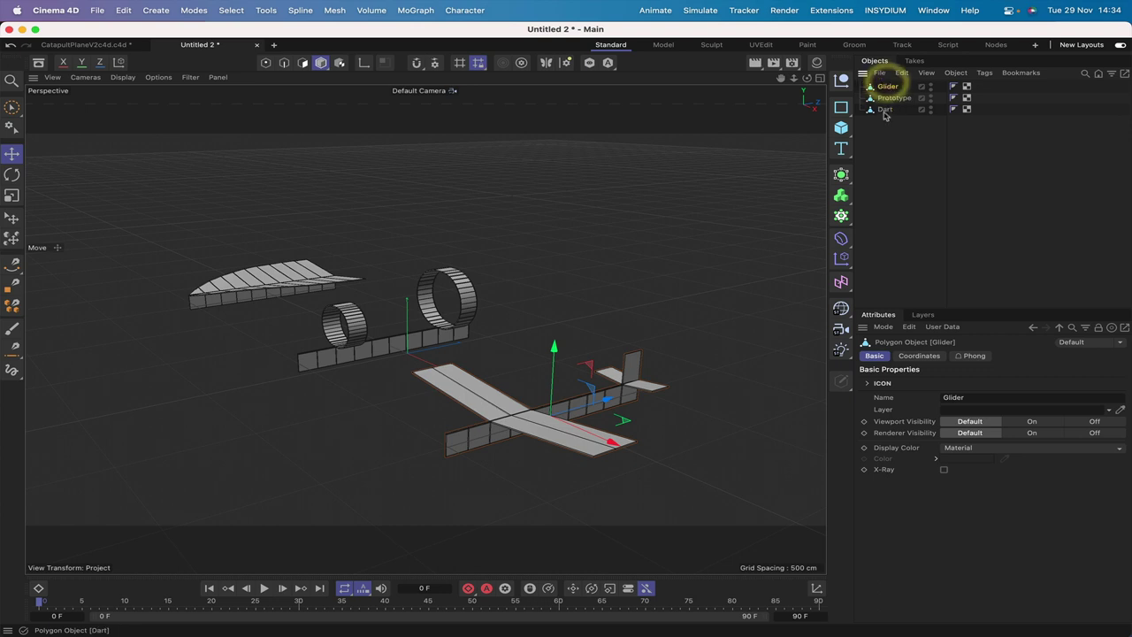
drag(886, 110, 887, 94)
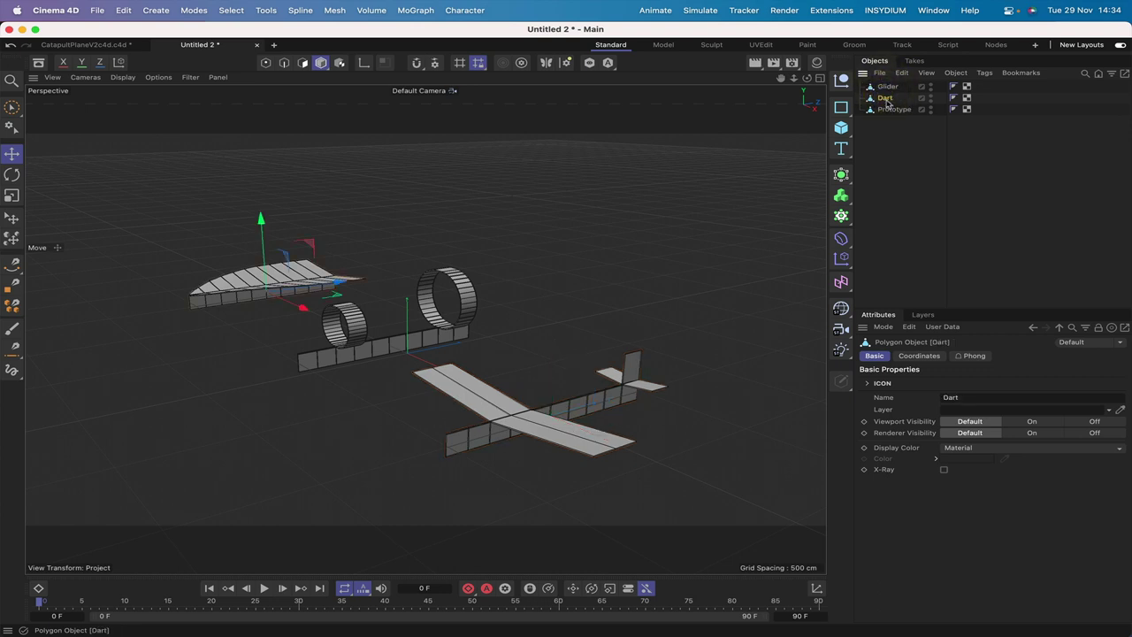
click(888, 109)
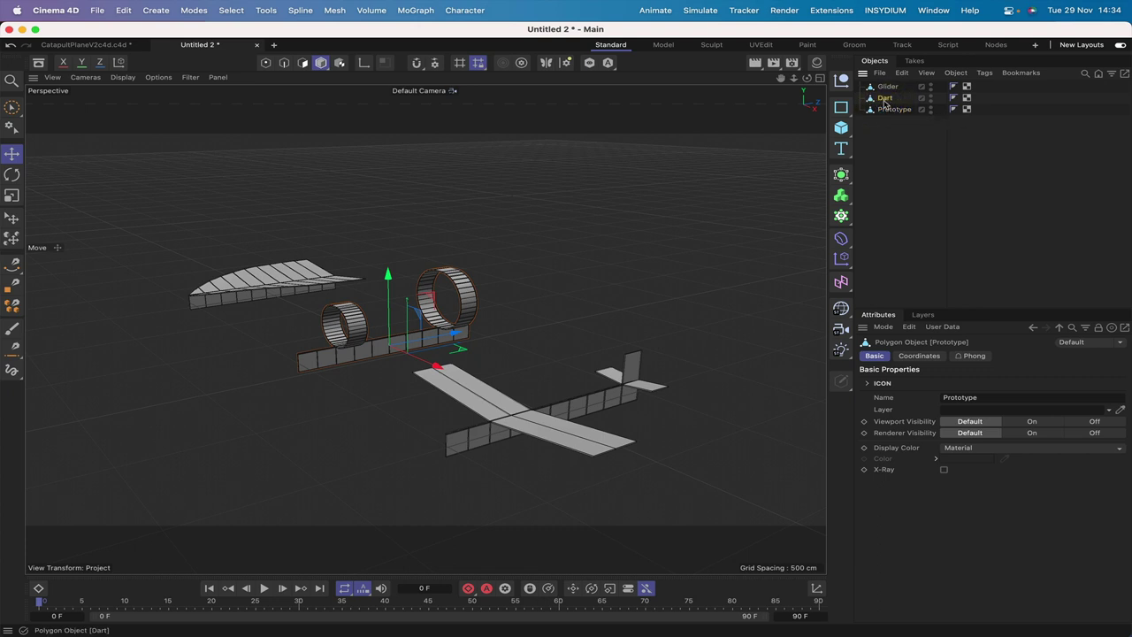
Move the Dart to the middle position next to the Glider and the Prototype to the far side, matching the object order
click(885, 98)
mouse_move(312, 316)
mouse_down()
mouse_move(434, 385)
mouse_move(316, 298)
mouse_up()
click(891, 110)
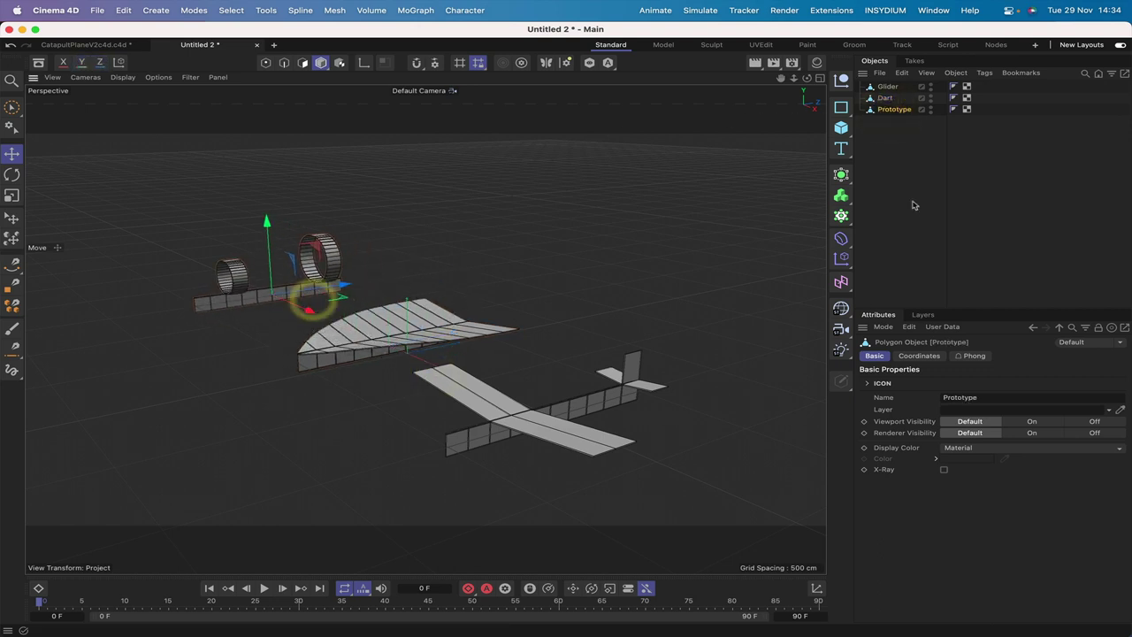
click(902, 187)
Add a Bullet Rigid Body tag to the Glider, Dart and Prototype objects together
click(887, 86)
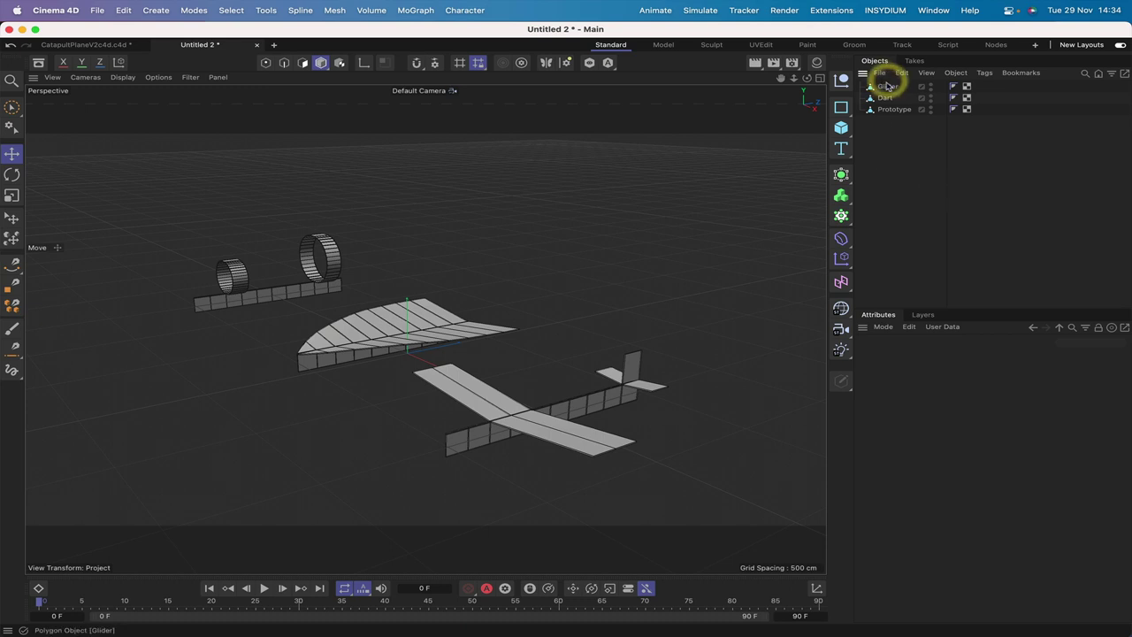
click(886, 97)
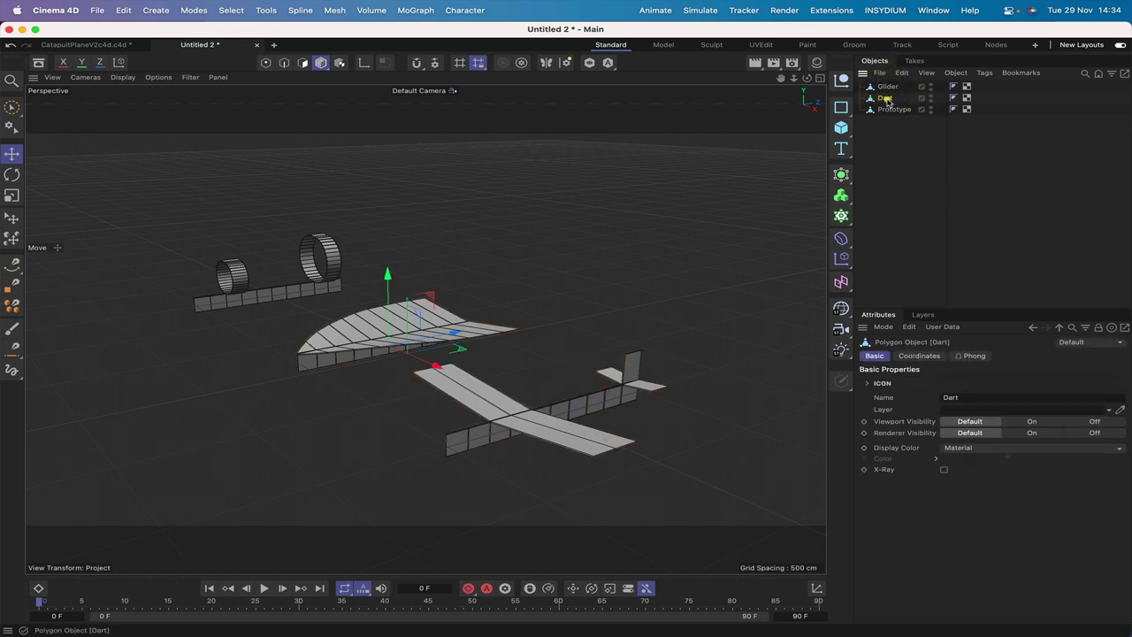
click(893, 109)
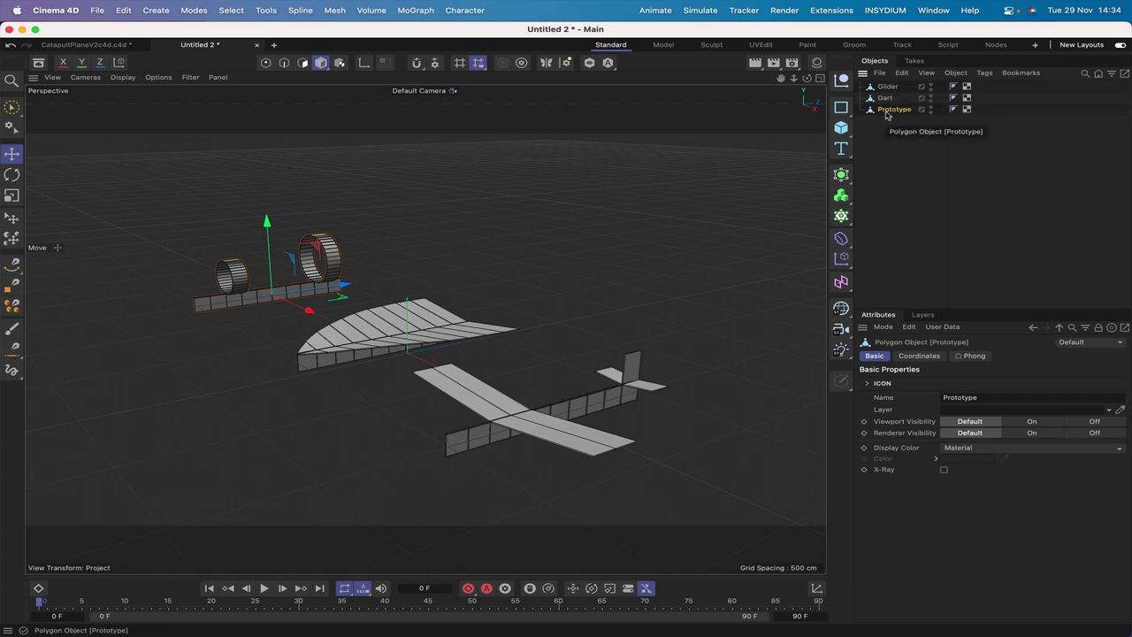
drag(894, 125, 881, 76)
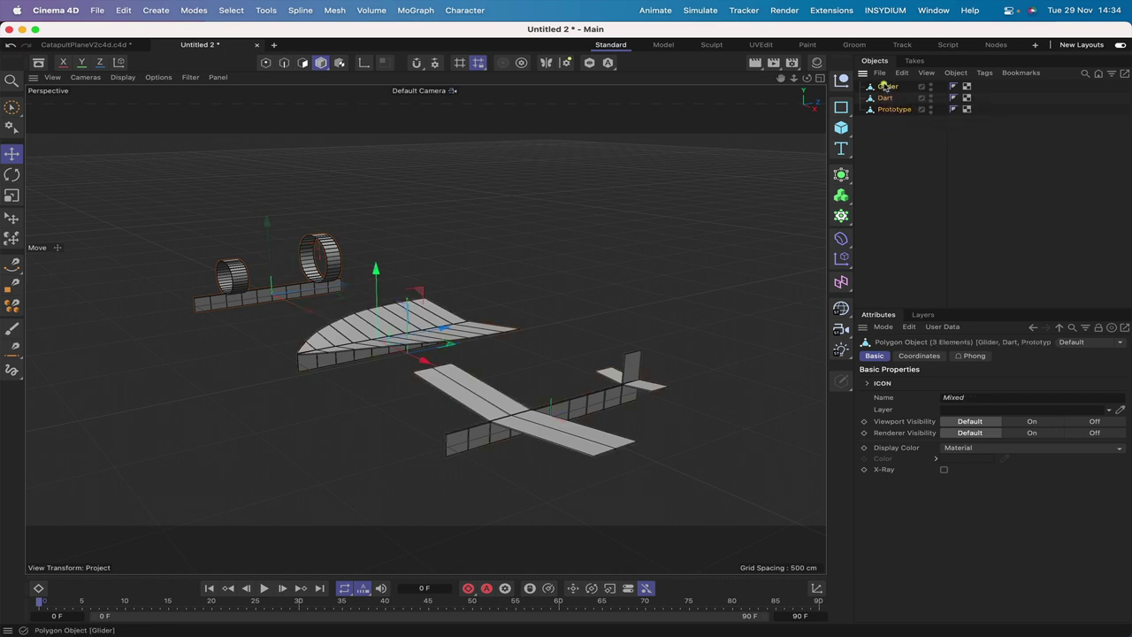
click(984, 72)
mouse_move(997, 108)
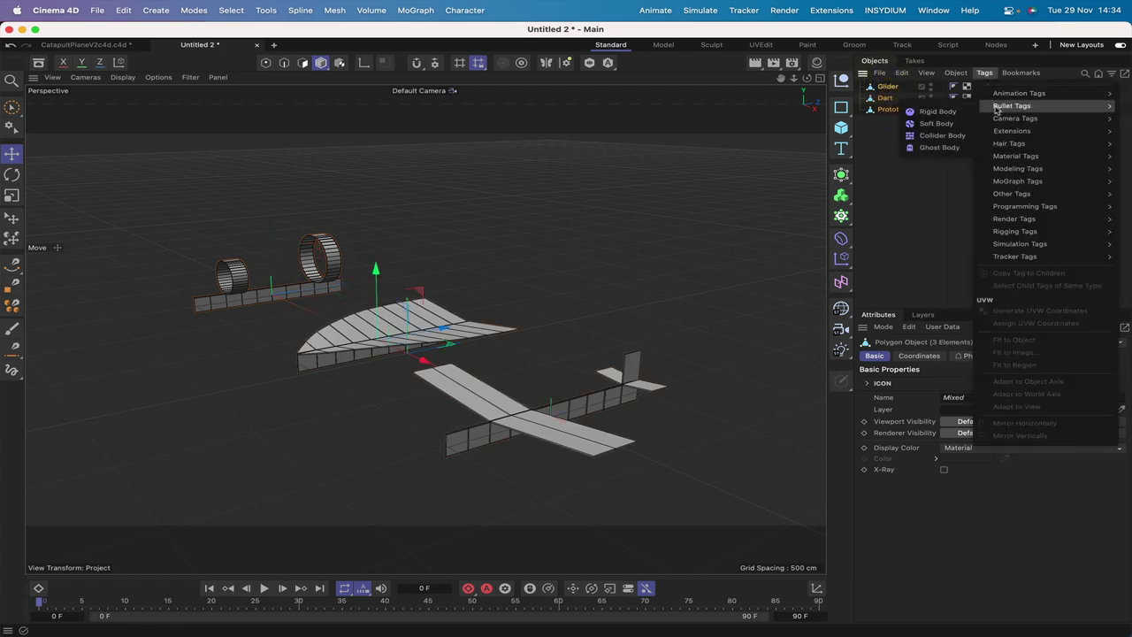
click(944, 113)
click(885, 147)
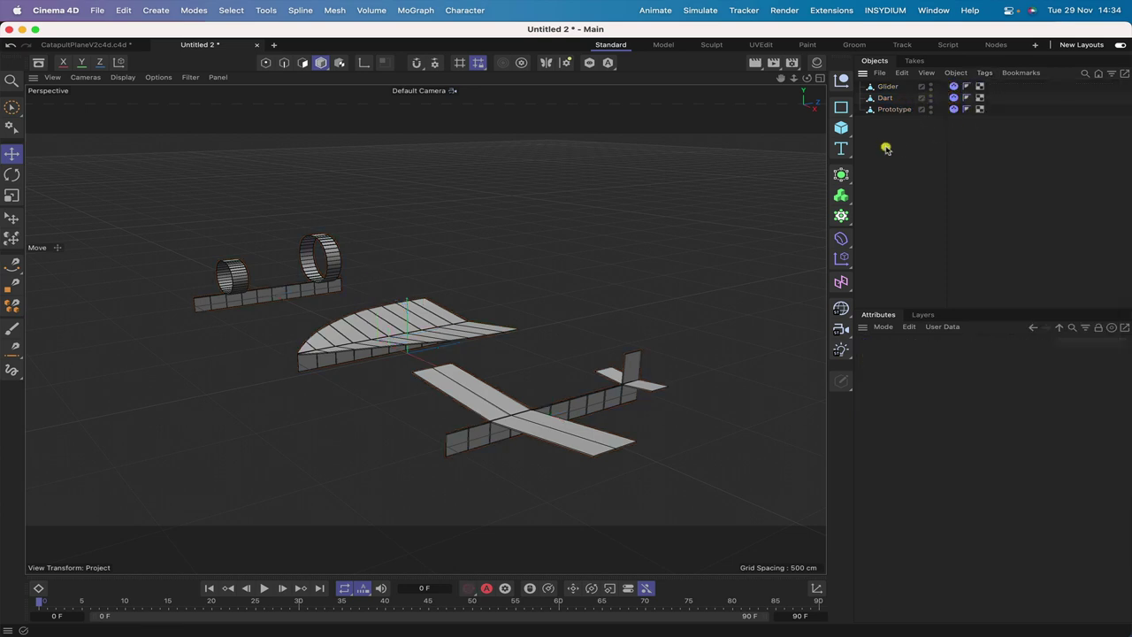
Set the collision shape of the Glider's Dynamics Body tag to Convex Hull
click(887, 86)
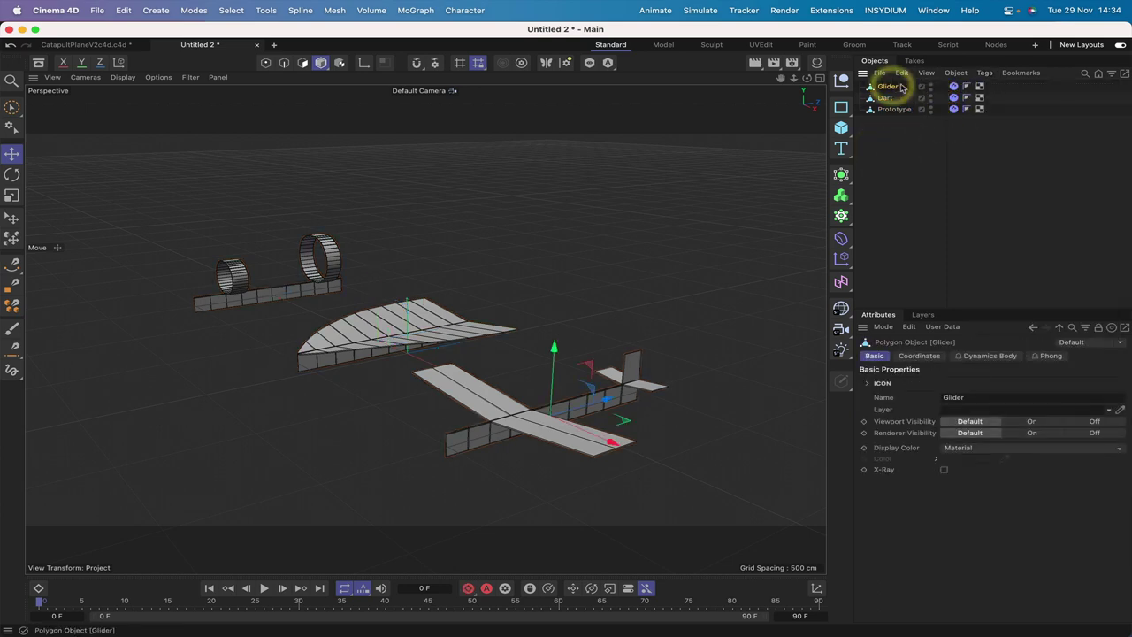
click(953, 86)
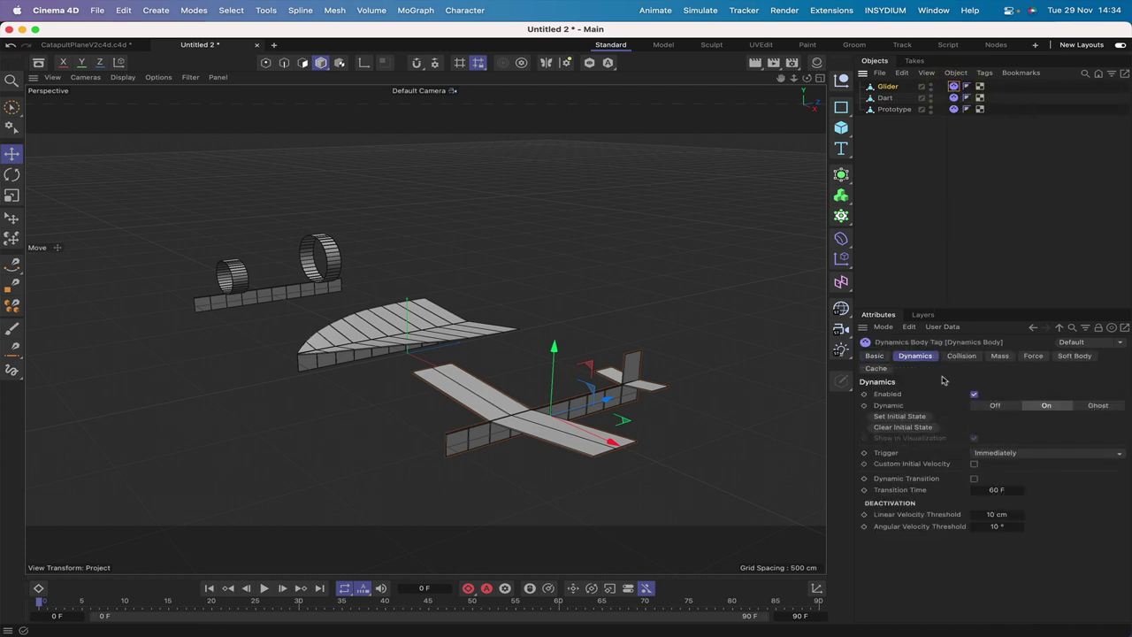
click(962, 356)
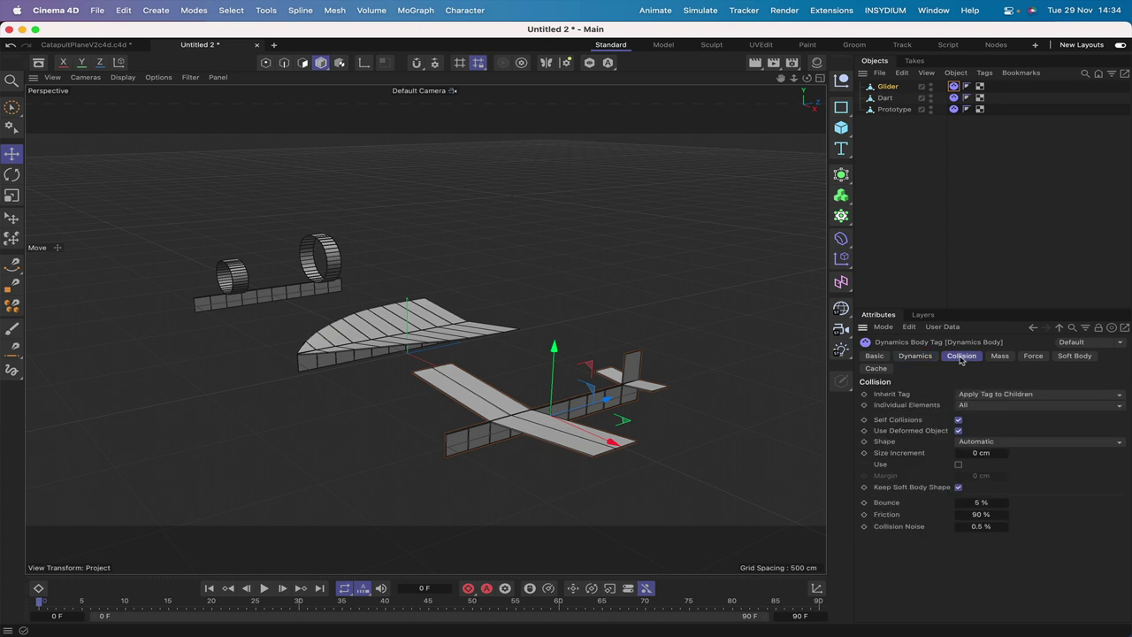
click(978, 440)
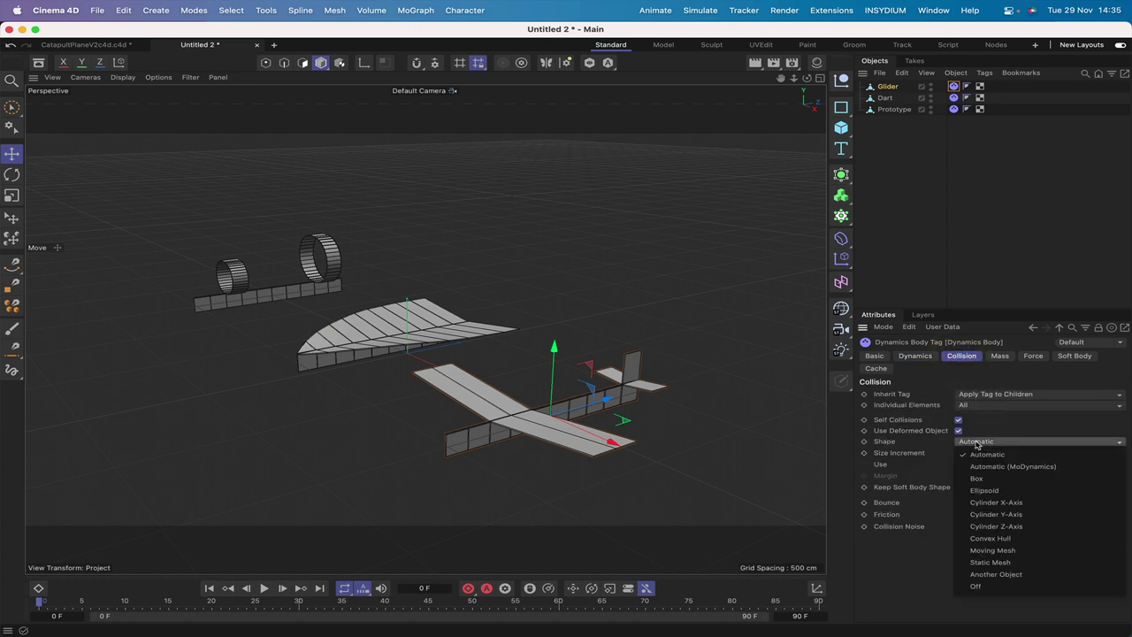
click(989, 538)
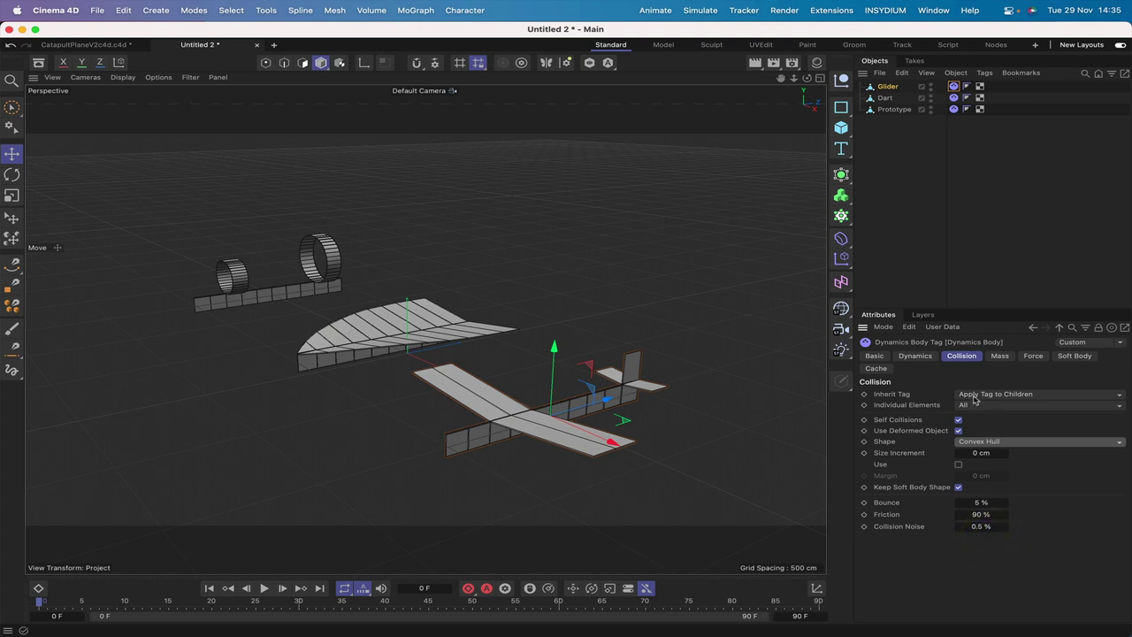
Set Inherit Tag to None and Individual Elements to Off in the Glider tag's collision settings
click(974, 399)
click(971, 406)
click(970, 405)
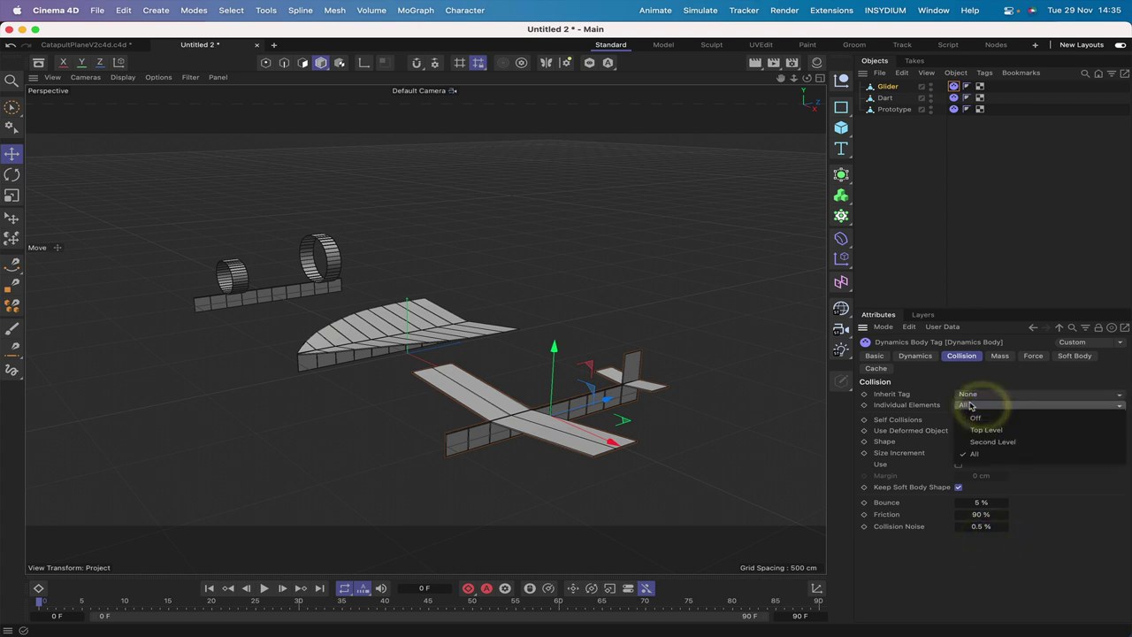
click(978, 417)
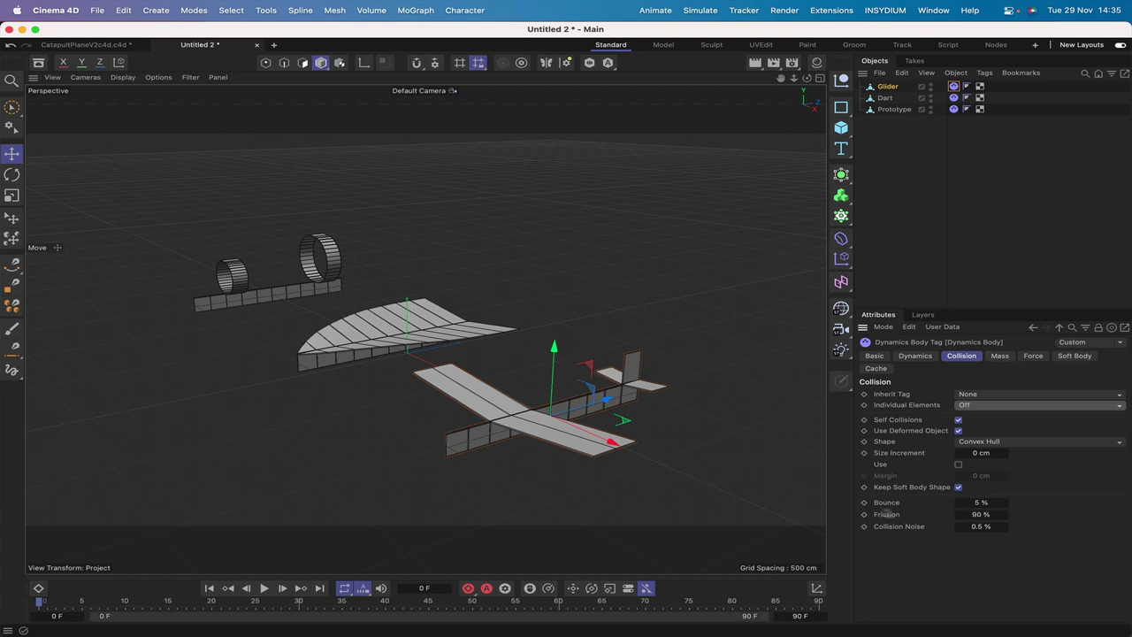
Enable a custom center of mass in the Glider's Dynamics Body tag
click(1000, 357)
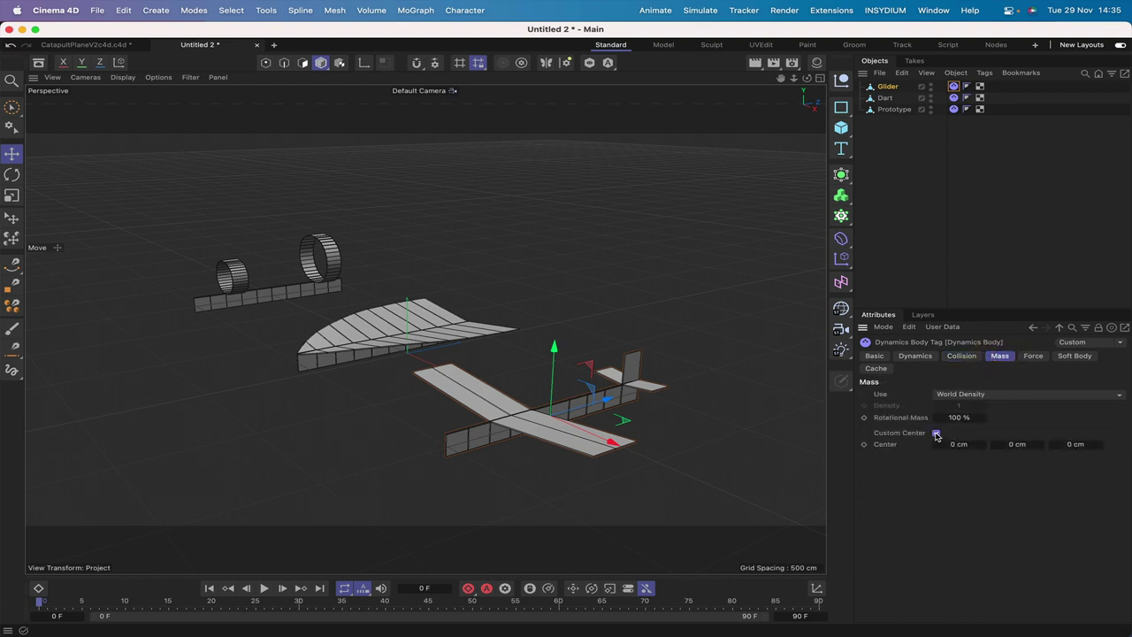
click(936, 433)
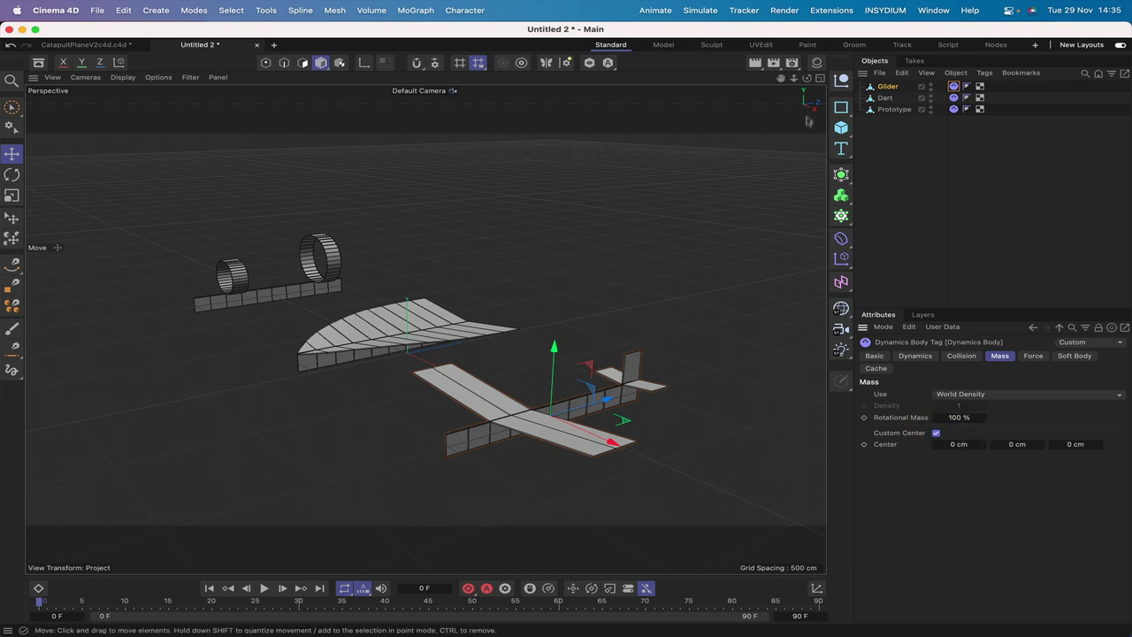
Hide the Dart and Prototype planes so that only the Glider is displayed, seen from a low side view
drag(807, 78, 791, 49)
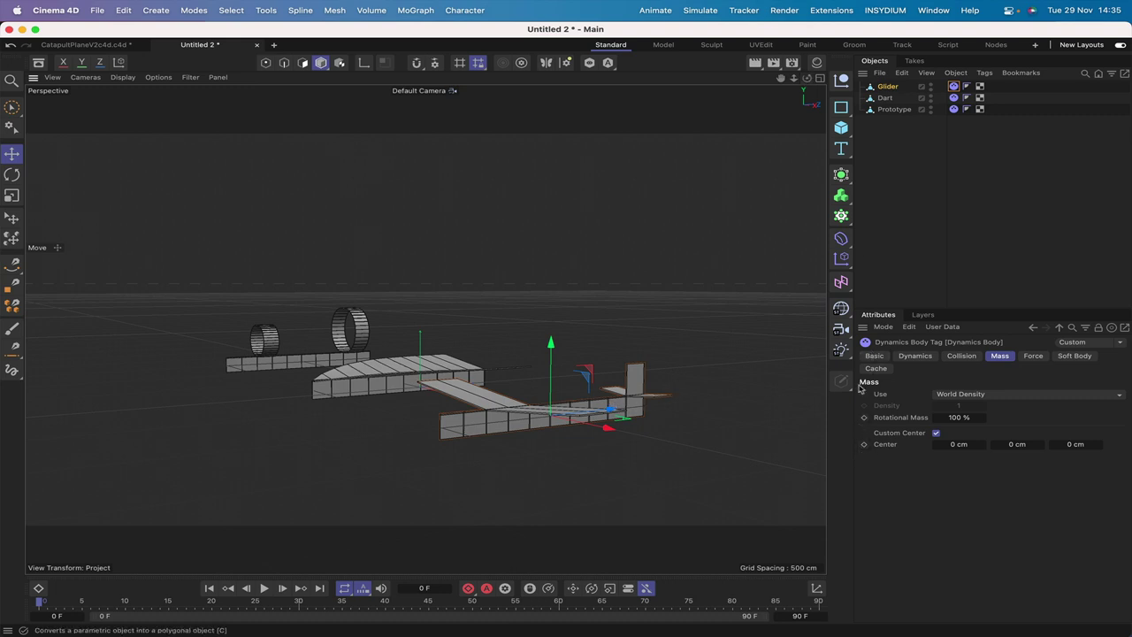
drag(806, 77, 805, 79)
double_click(929, 85)
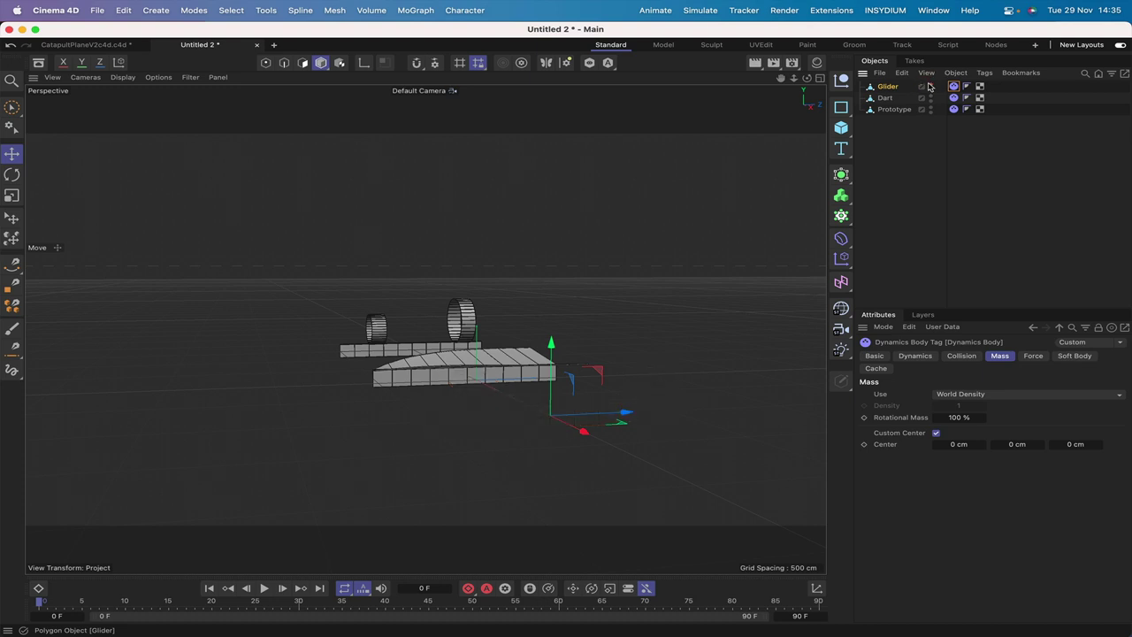
double_click(929, 97)
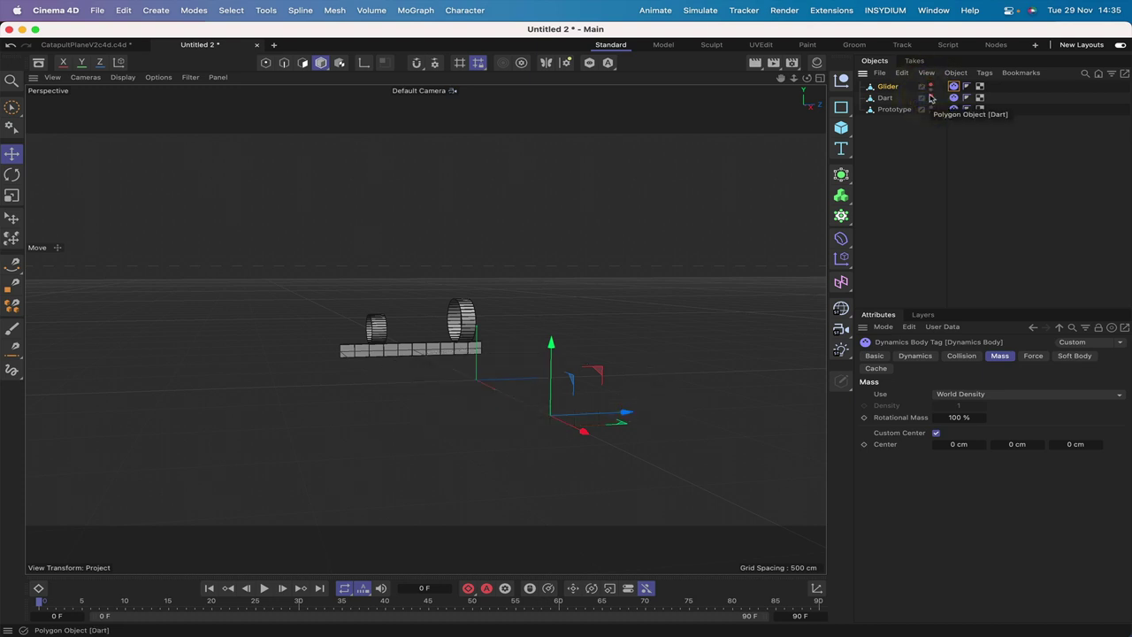
click(930, 109)
click(929, 109)
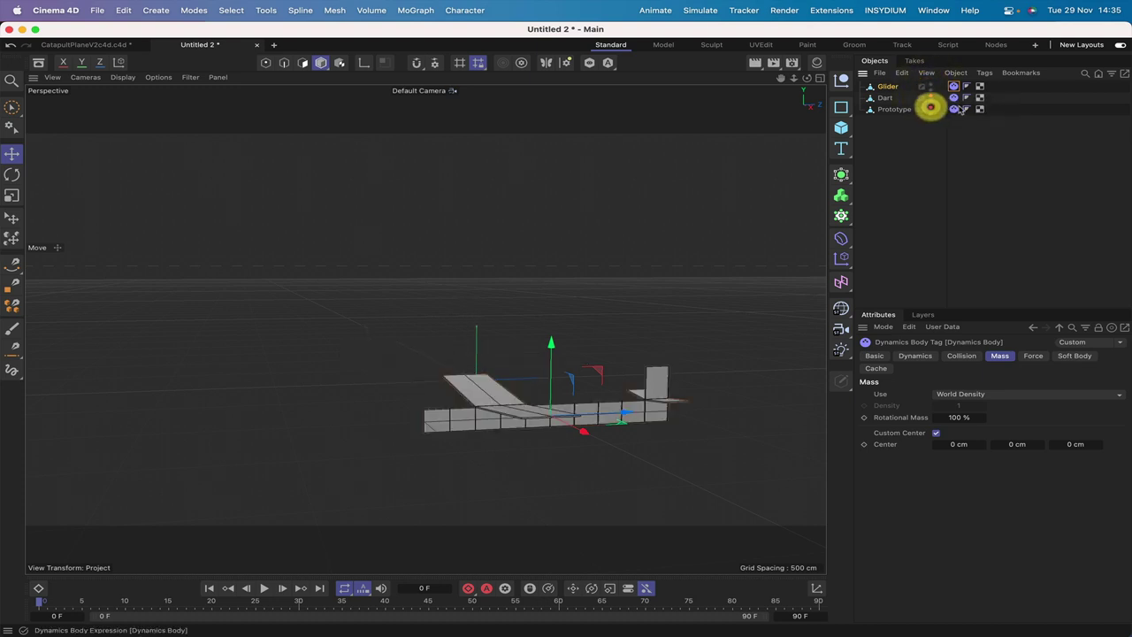
Set the custom center of mass in the Glider's Dynamics Body tag to -30 cm in Y and -90 cm in Z
click(891, 85)
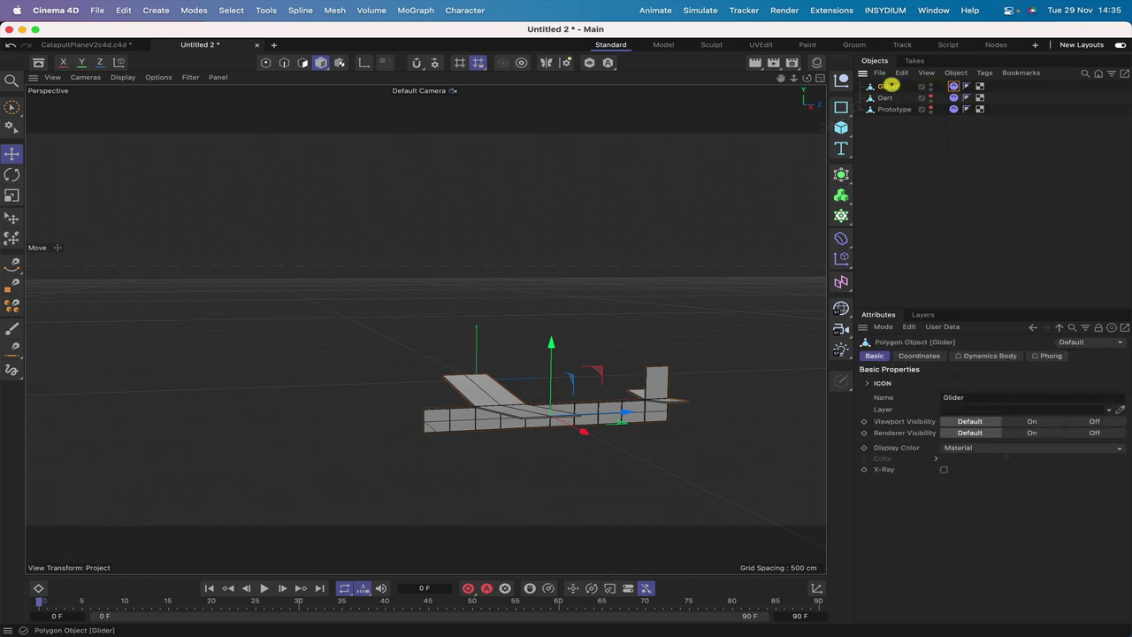
drag(780, 78, 780, 78)
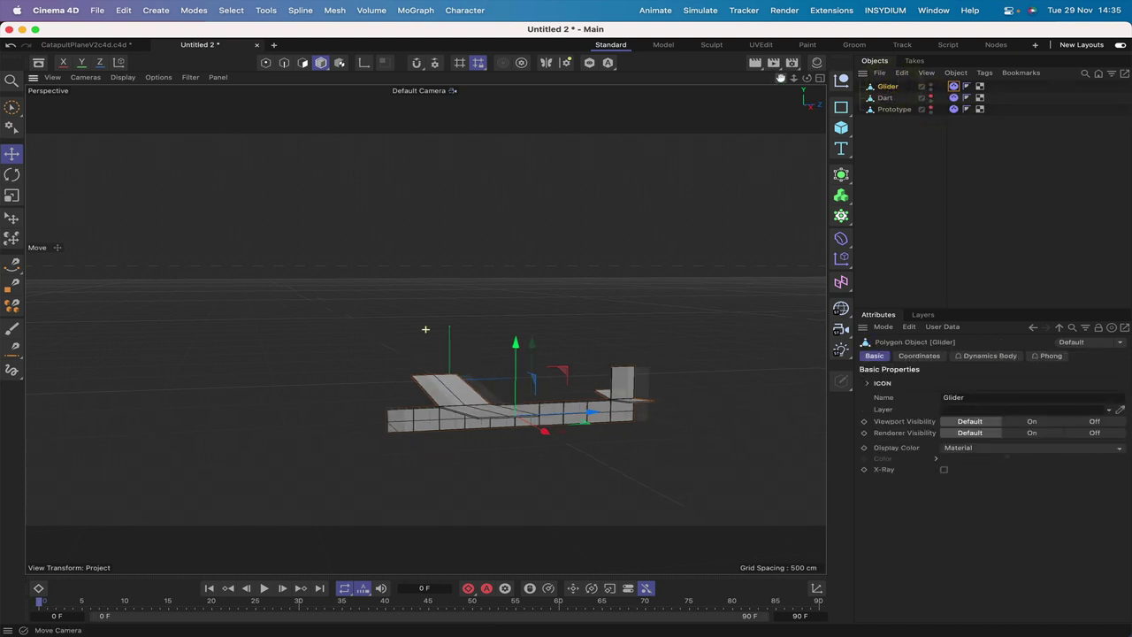
drag(426, 329, 383, 306)
key(F3)
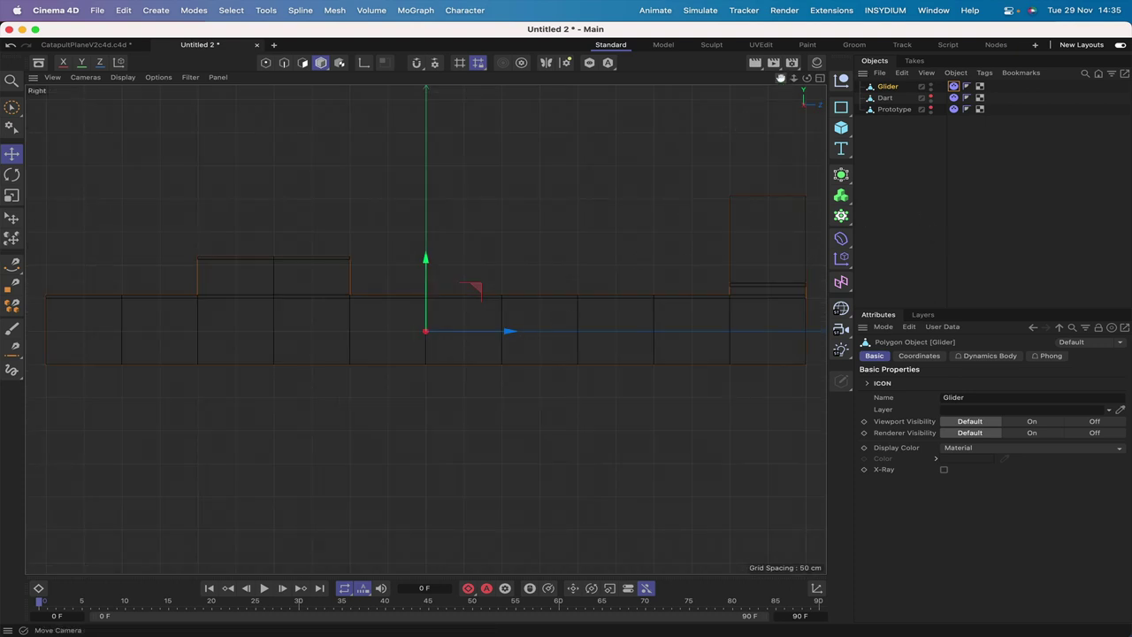
scroll(780, 77, down, 2)
click(887, 86)
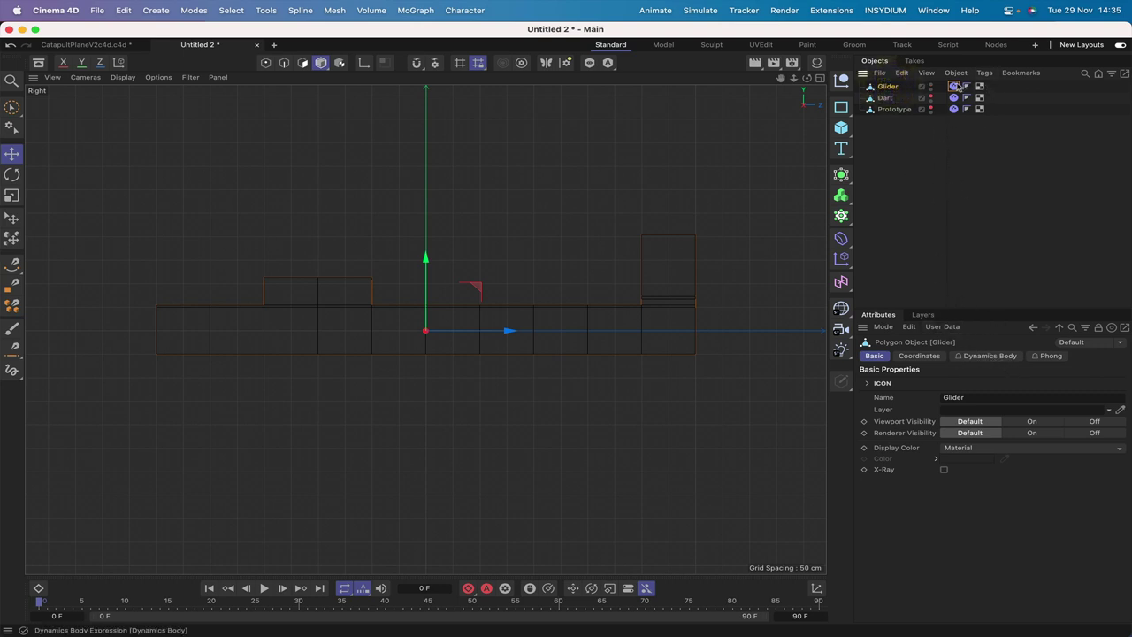
click(954, 86)
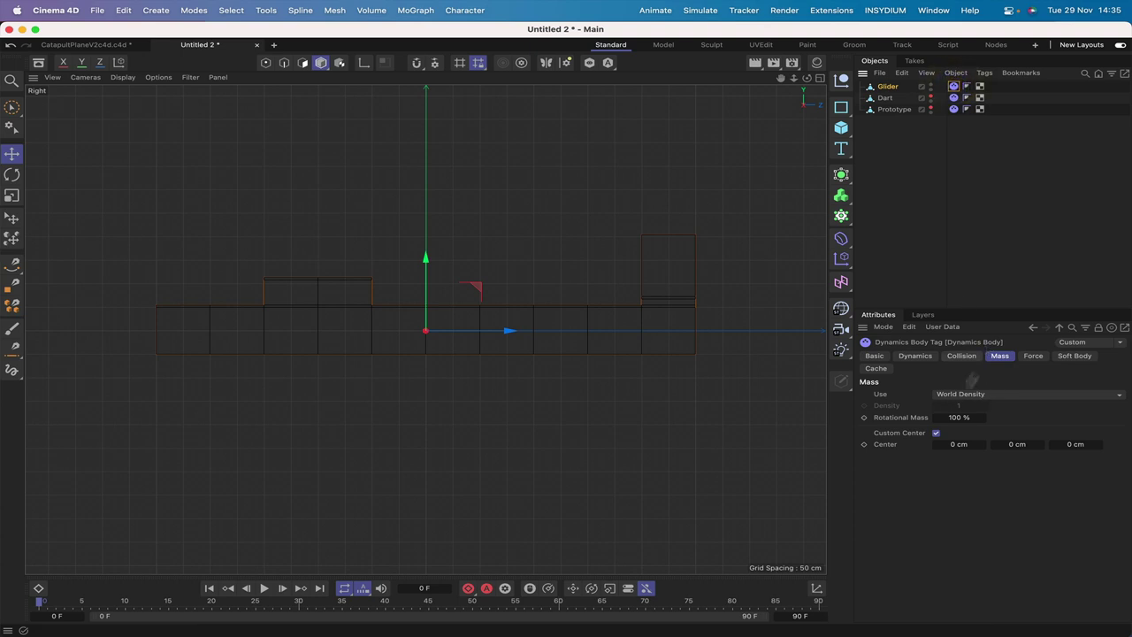
click(1011, 445)
click(1072, 444)
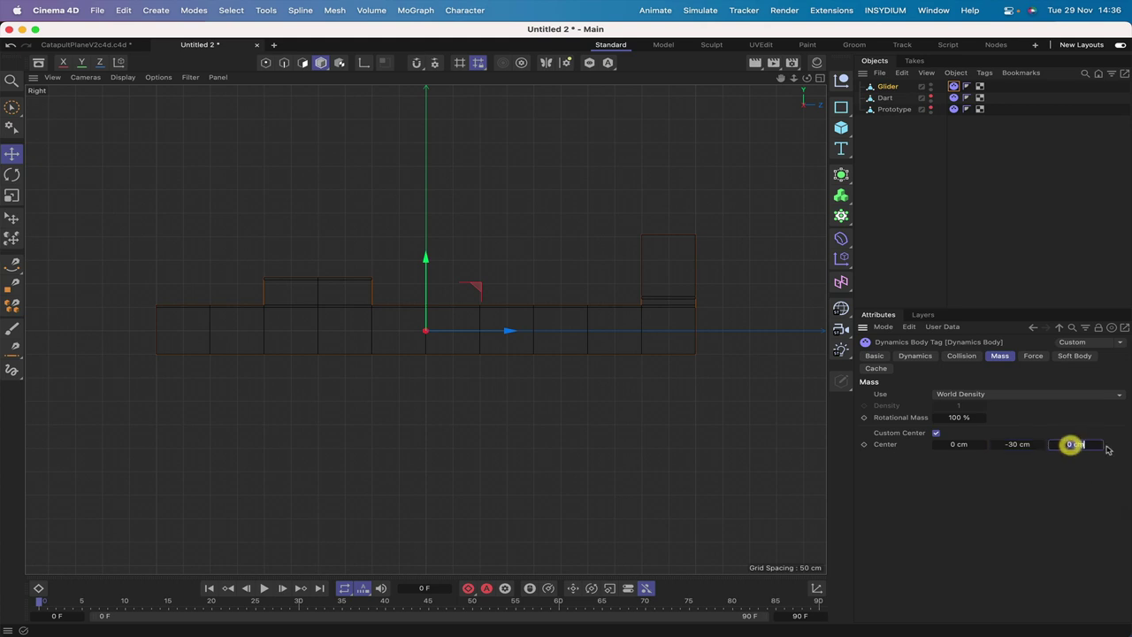
text(-90)
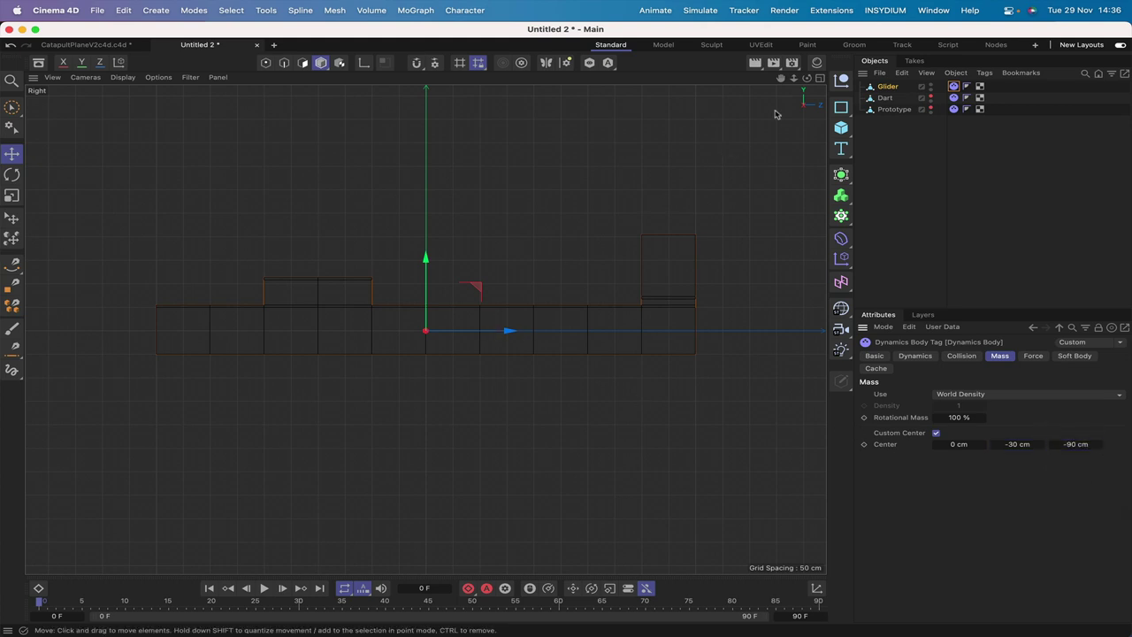
Enable Custom Initial Velocity in the Glider's Dynamics Body tag and set the initial linear velocity to -3500 cm in Z
drag(778, 79, 778, 80)
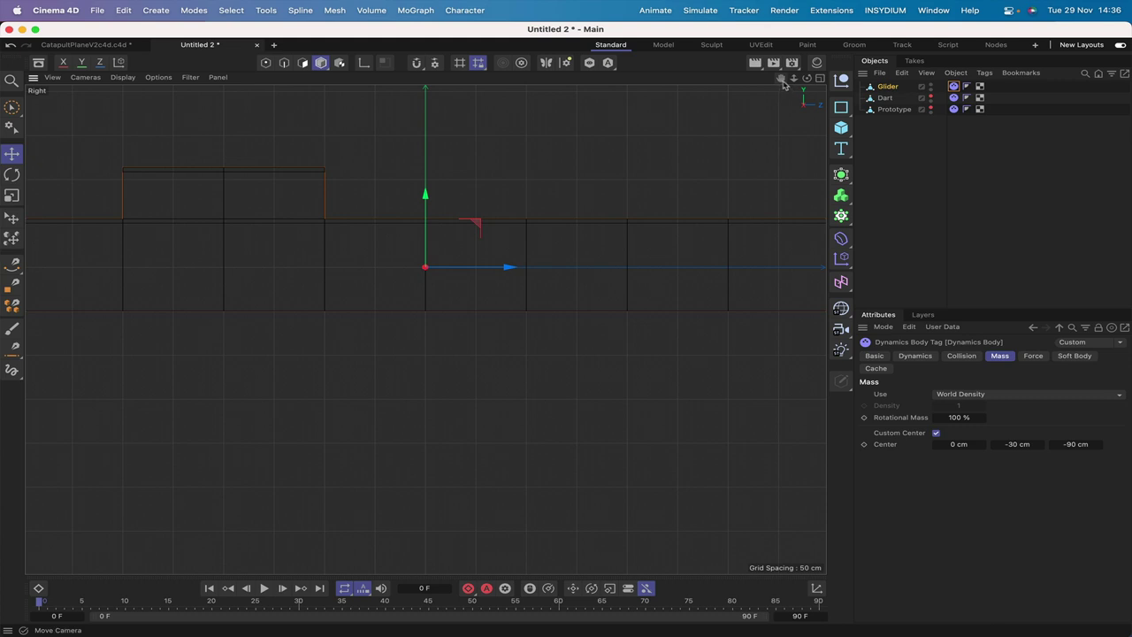
drag(782, 80, 783, 84)
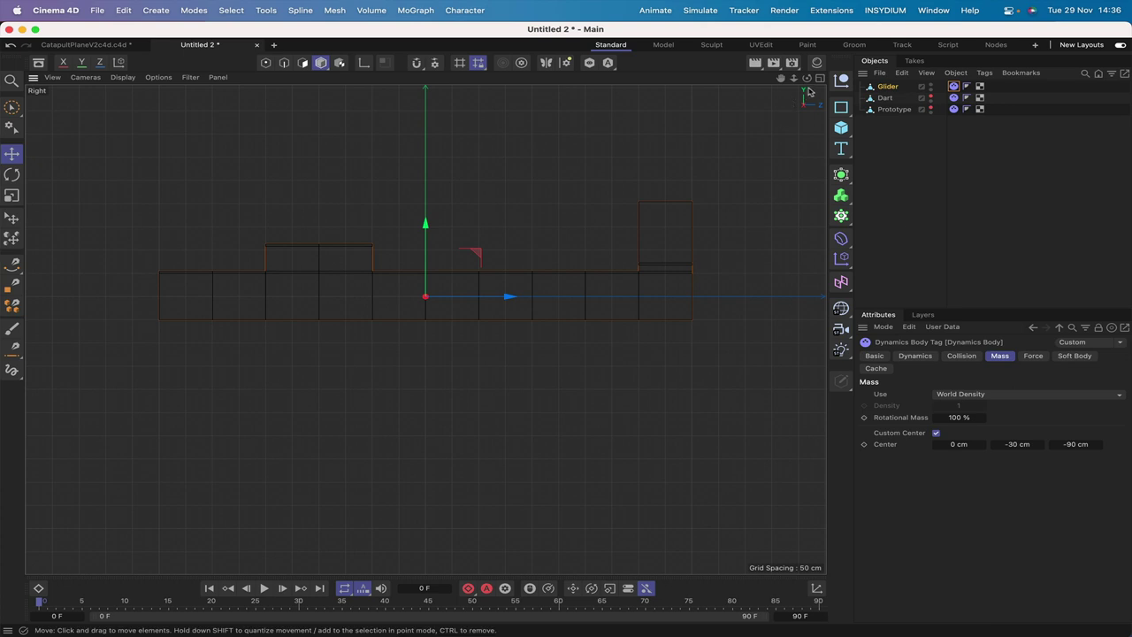
key(F1)
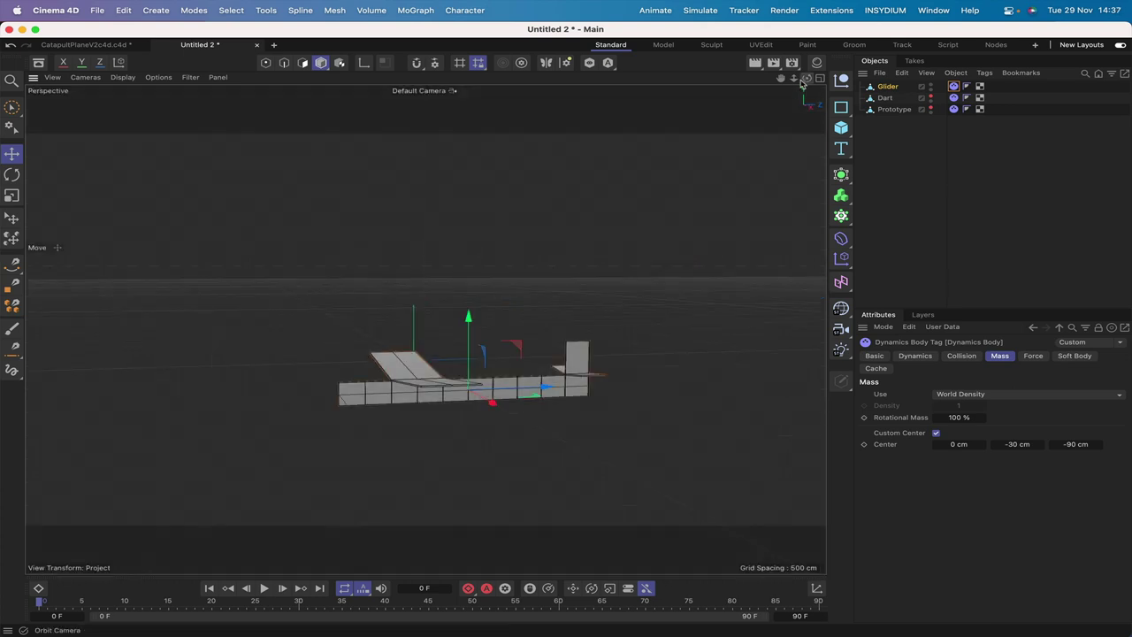
mouse_move(781, 79)
mouse_down()
mouse_move(784, 92)
mouse_move(780, 81)
mouse_up()
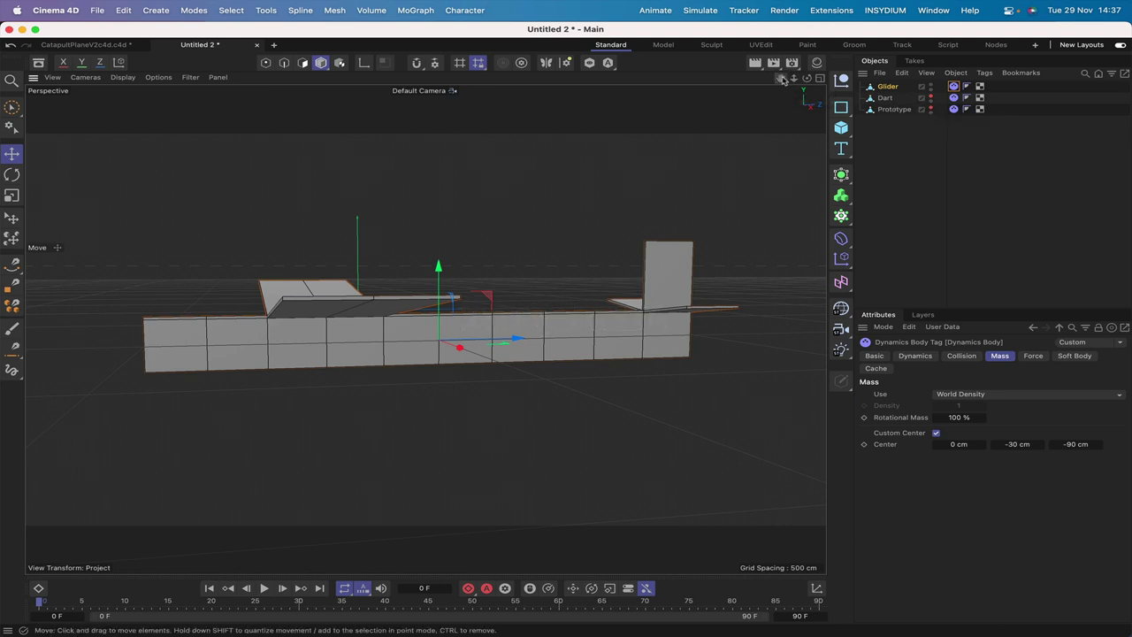
click(954, 356)
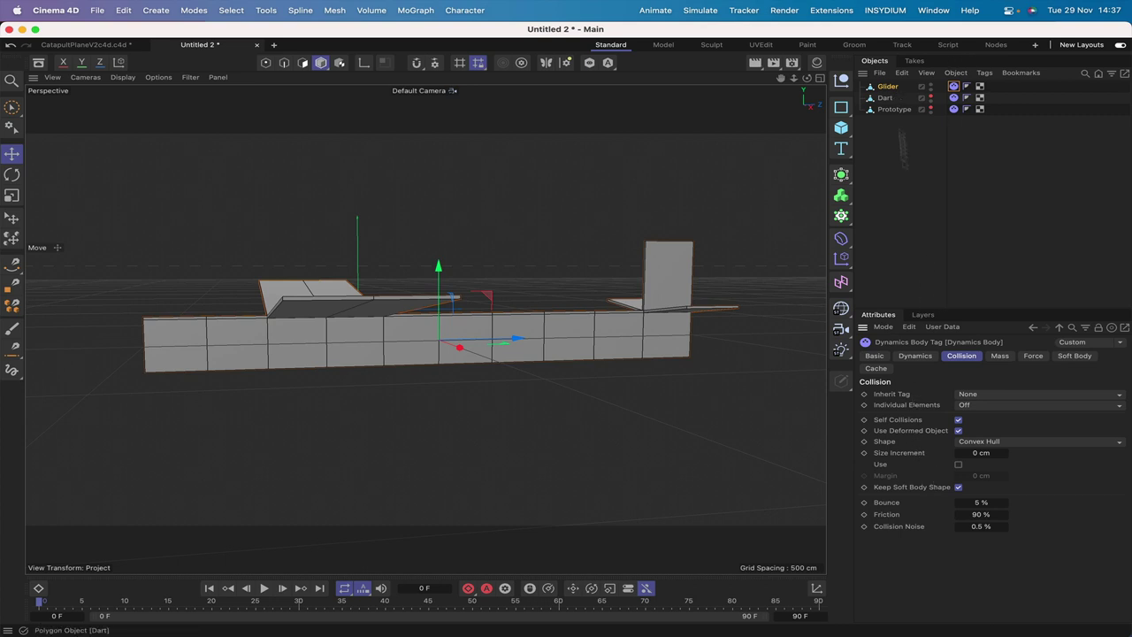
click(920, 356)
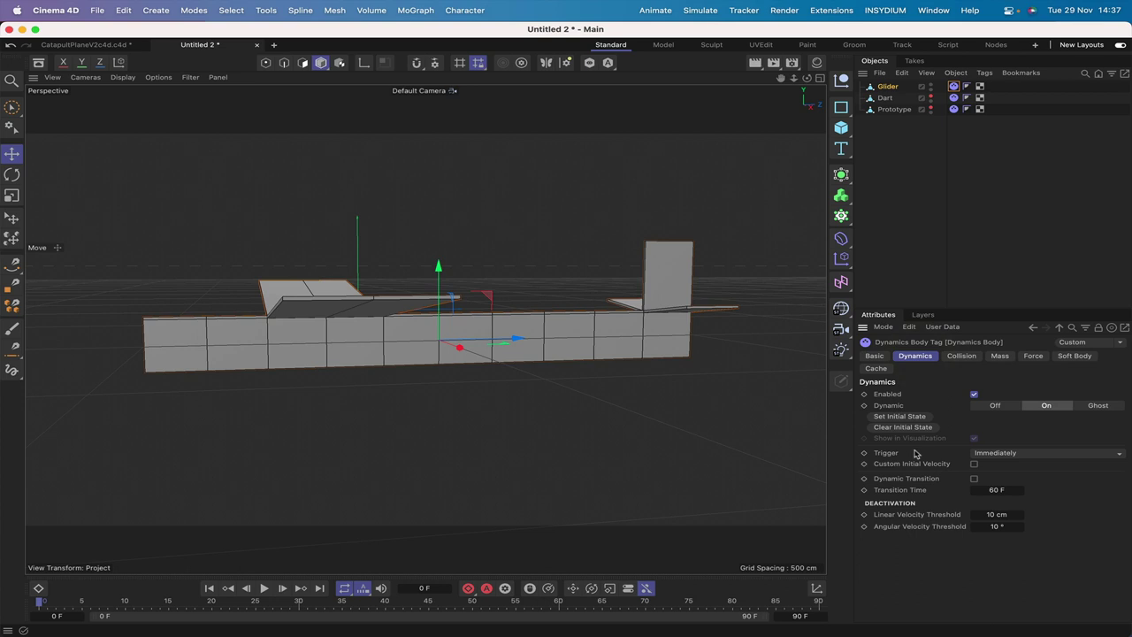
click(975, 465)
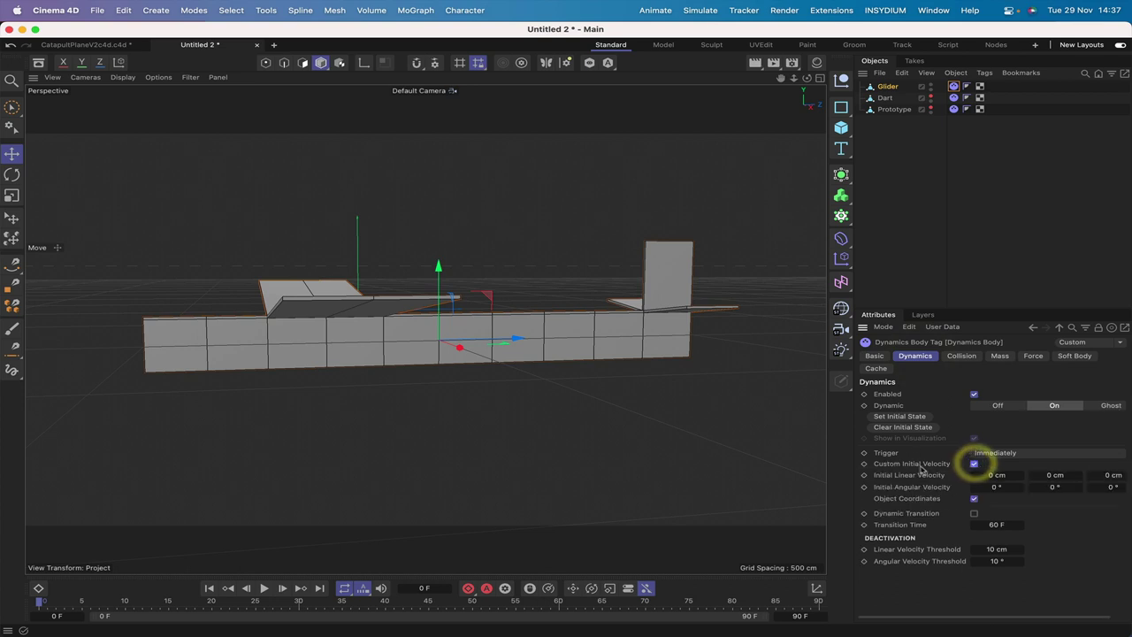
click(1113, 476)
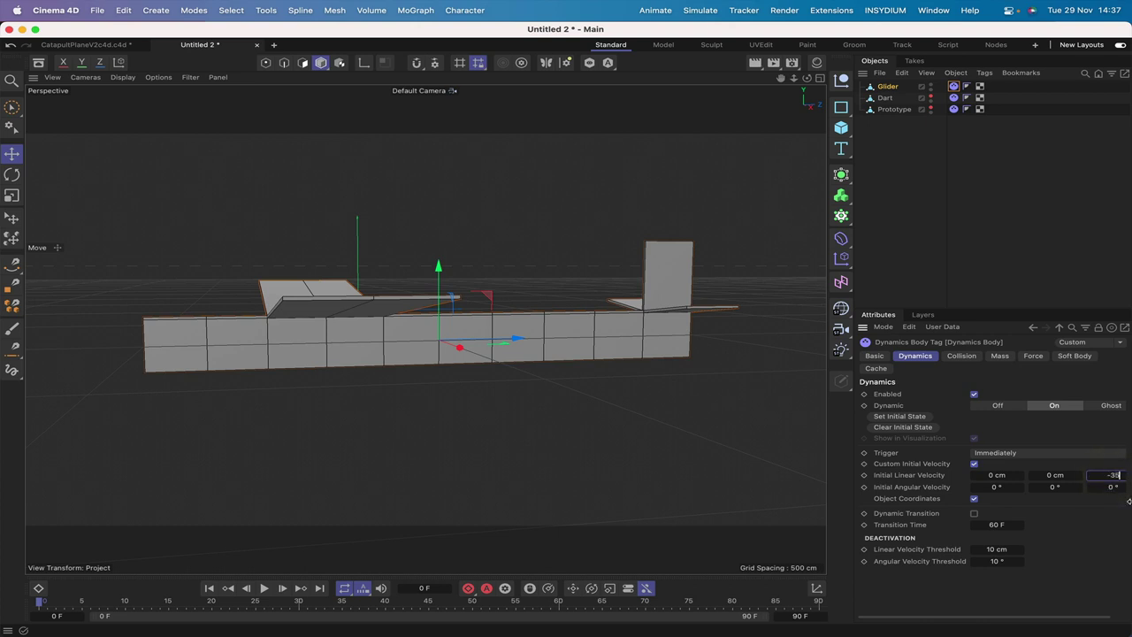
key(Return)
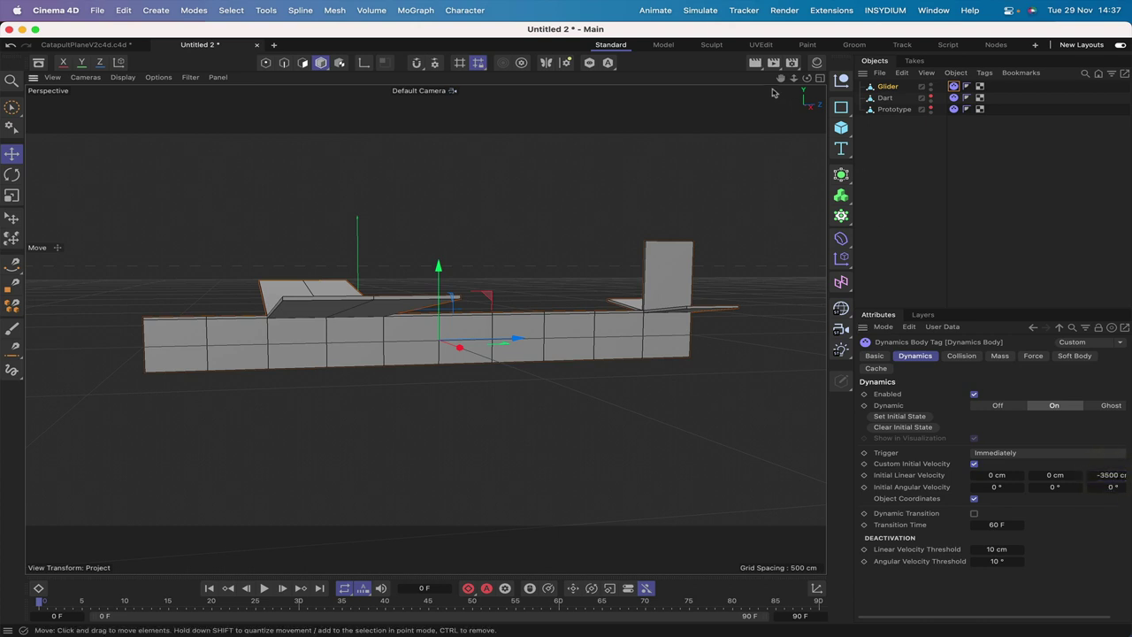
Play the simulation to examine the Glider's flight from several angles, and return to frame 0
drag(783, 80, 424, 329)
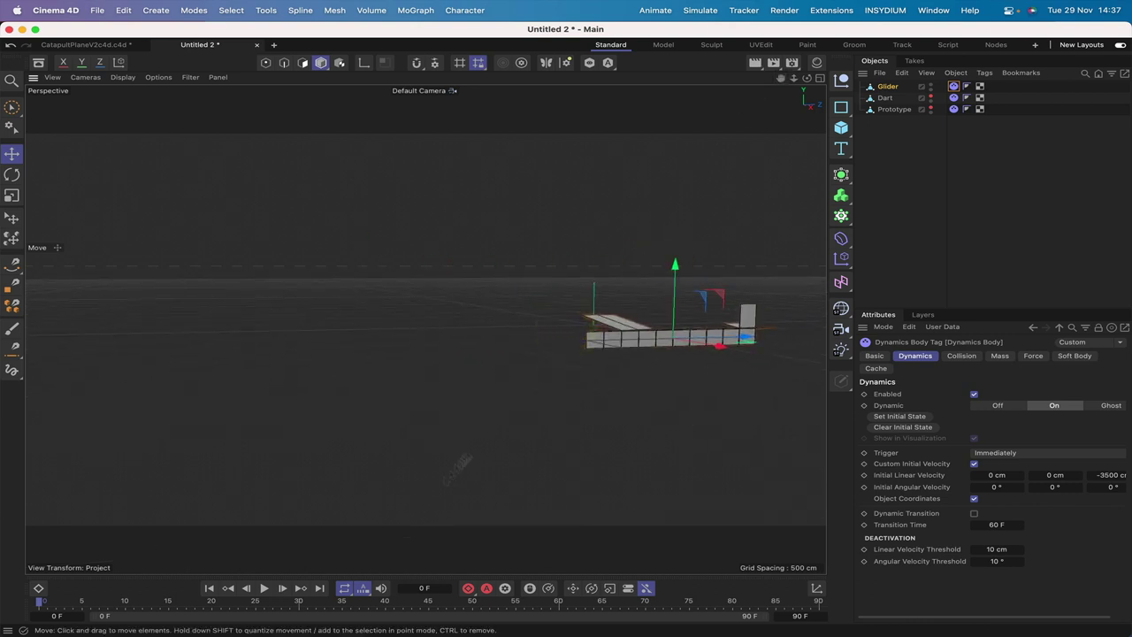
click(263, 588)
click(264, 588)
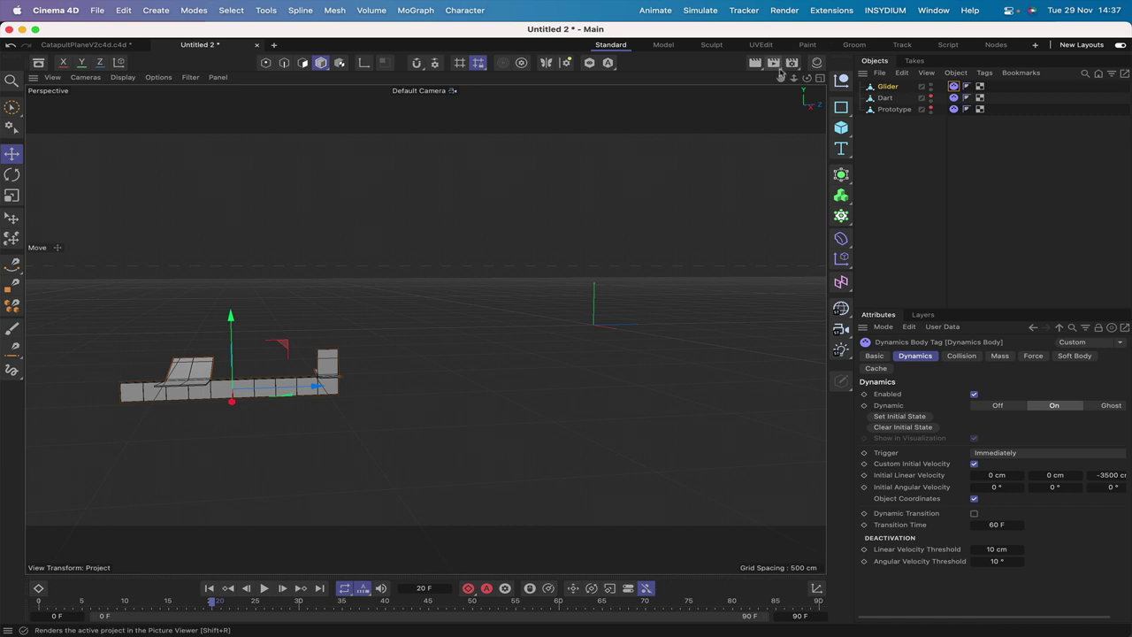
drag(780, 79, 566, 328)
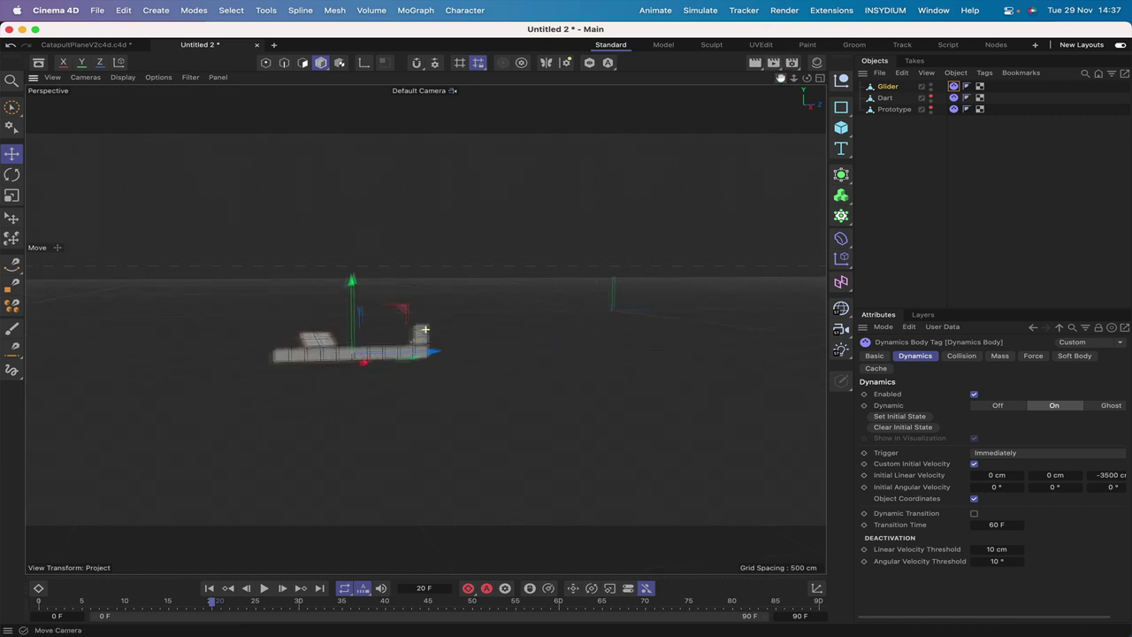
drag(780, 79, 566, 328)
mouse_move(806, 77)
mouse_down()
mouse_move(796, 89)
mouse_move(806, 78)
mouse_up()
click(264, 588)
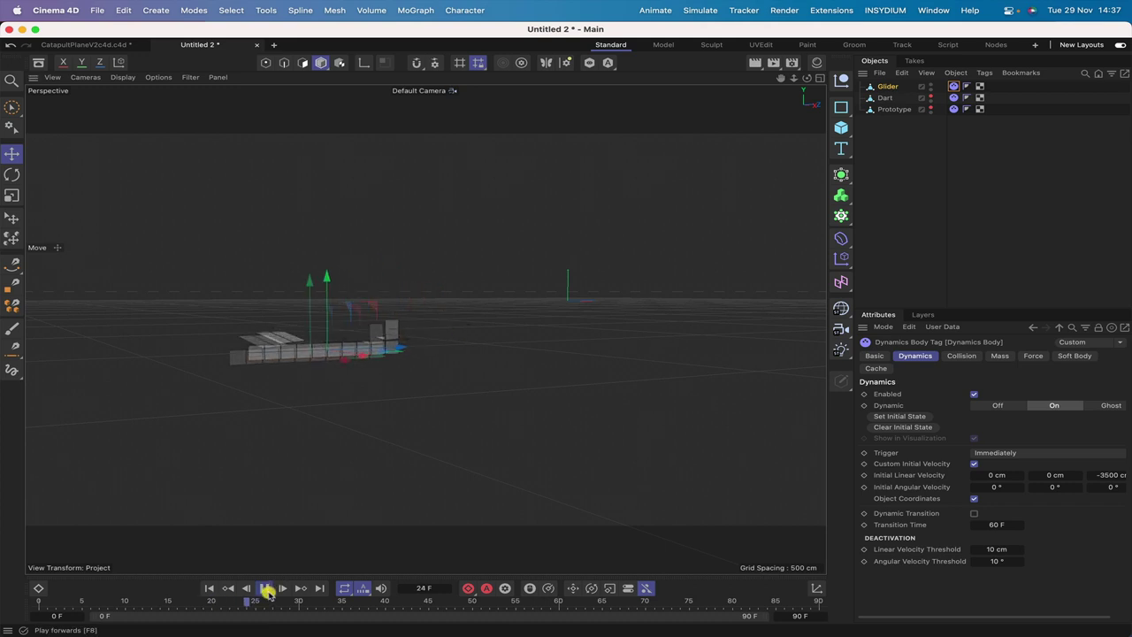
click(210, 588)
click(210, 588)
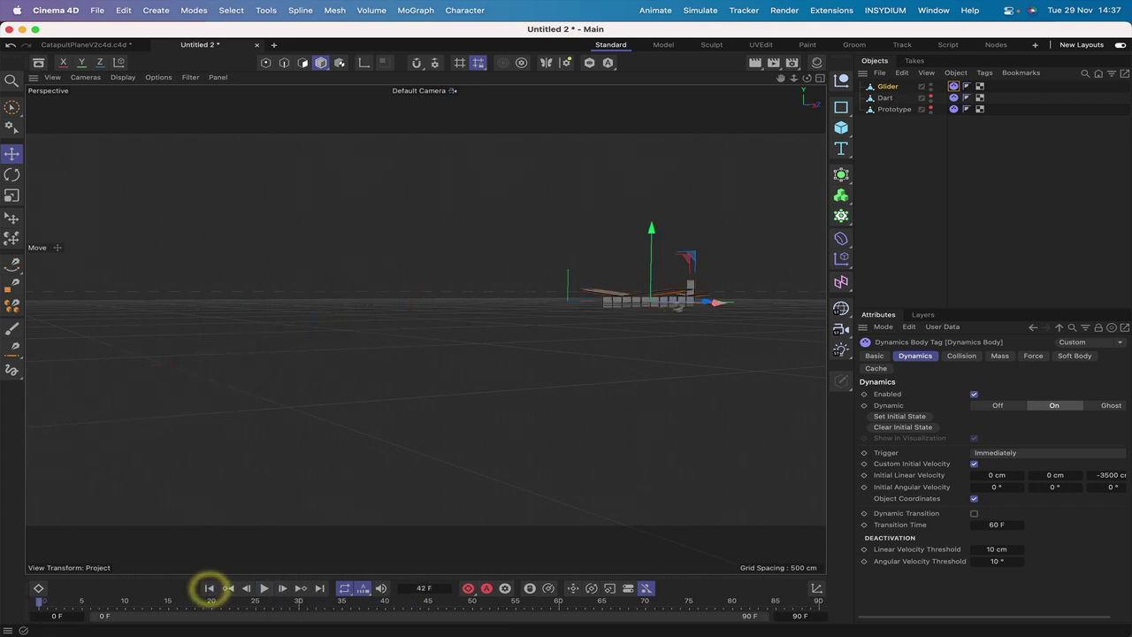
Enable axis editing and move the Glider's axis along Z toward the nose in the Right view, returning to Perspective
drag(807, 78, 803, 87)
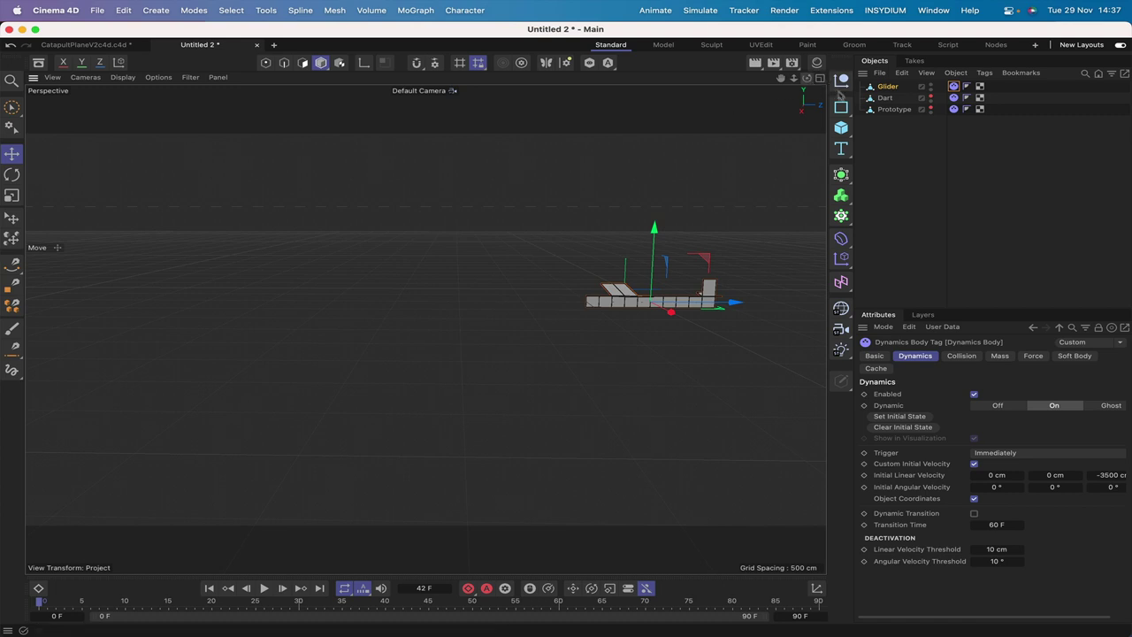
click(366, 62)
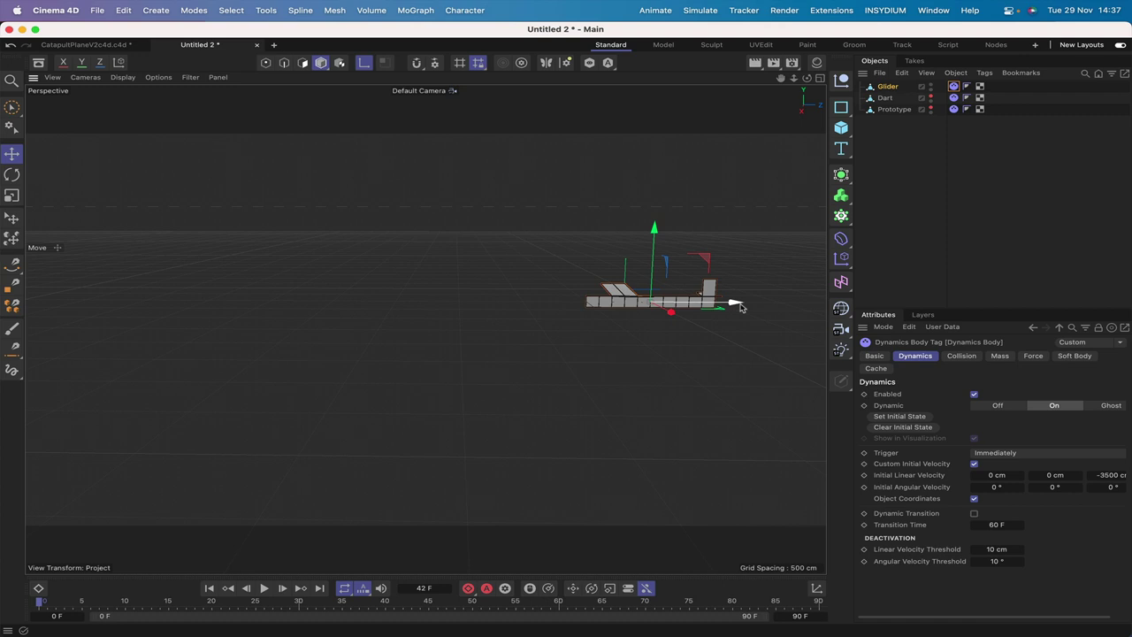
key(F3)
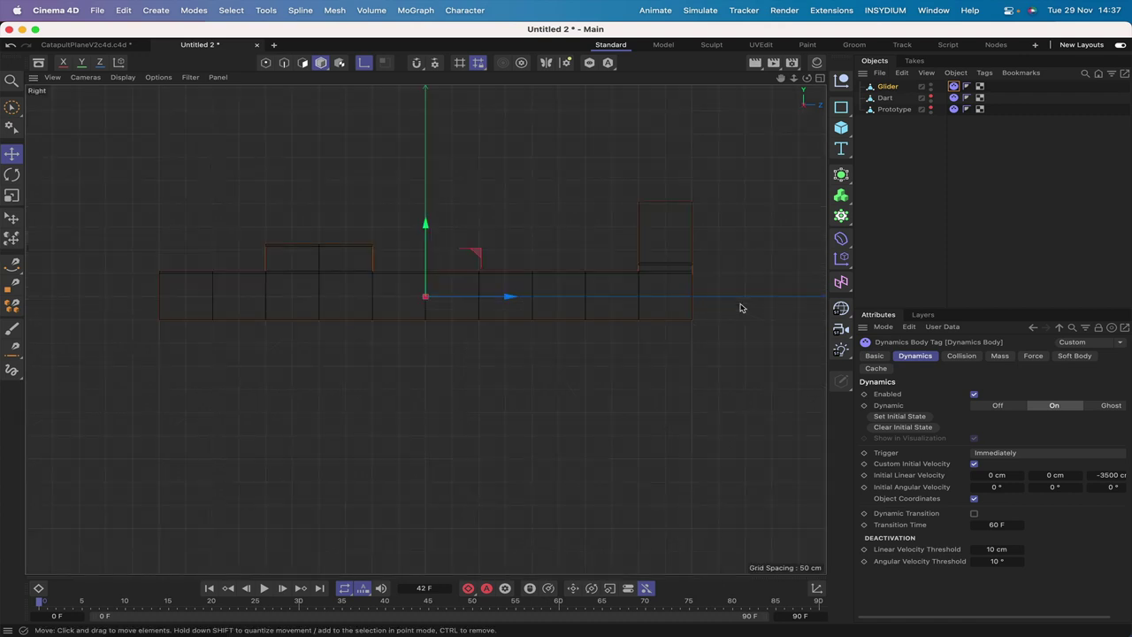
drag(508, 298, 470, 297)
key(F1)
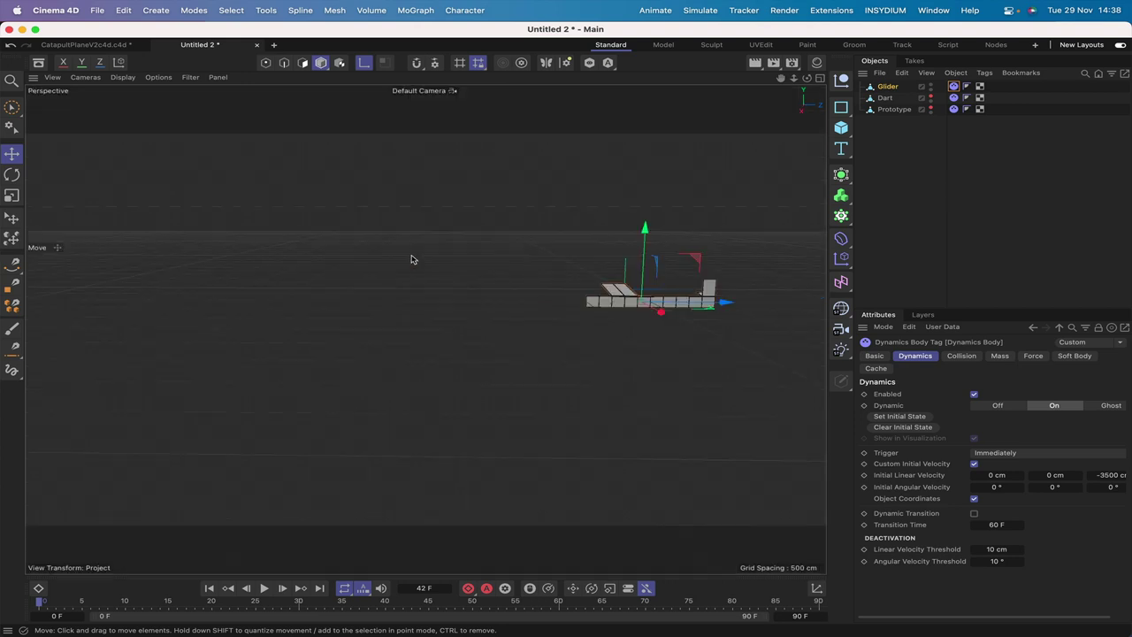
Play the simulation to check the Glider's flight with the shifted axis, and rewind to the start
click(264, 589)
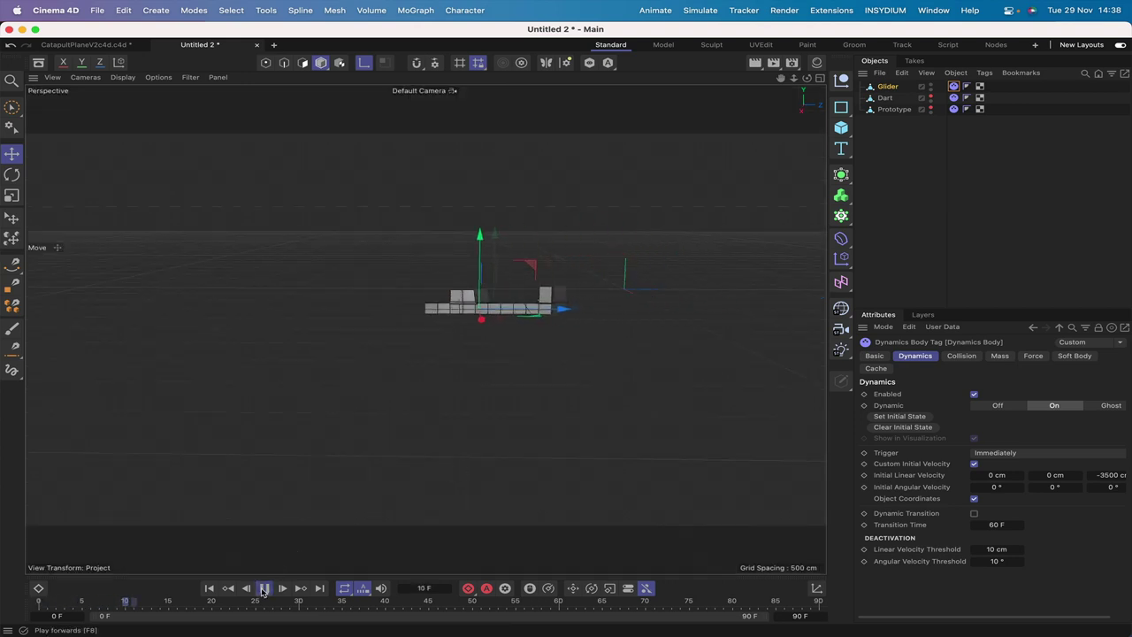
click(264, 588)
click(209, 588)
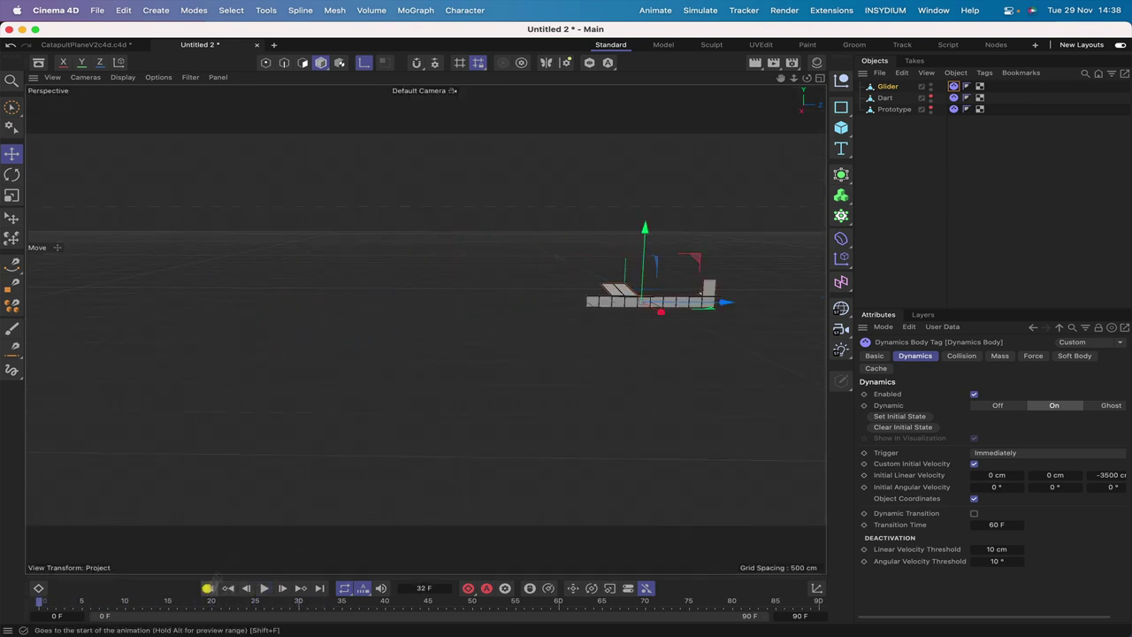
Move the Glider's axis slightly further along Z toward the nose, and test the flight from frame 0
drag(807, 78, 734, 110)
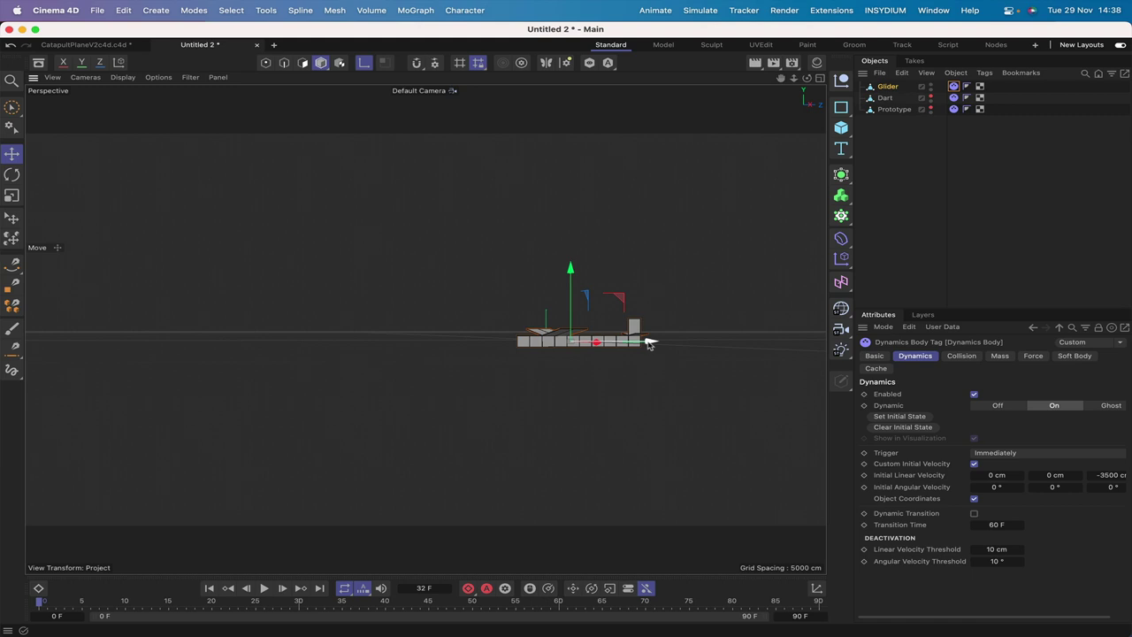
drag(645, 343, 639, 342)
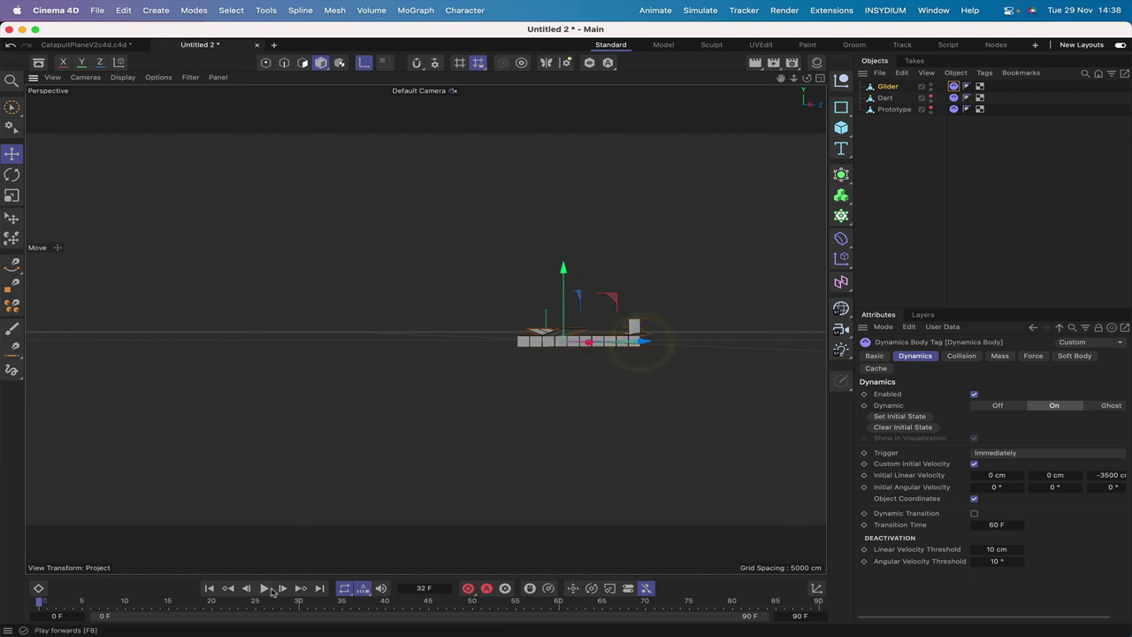
click(264, 588)
click(265, 589)
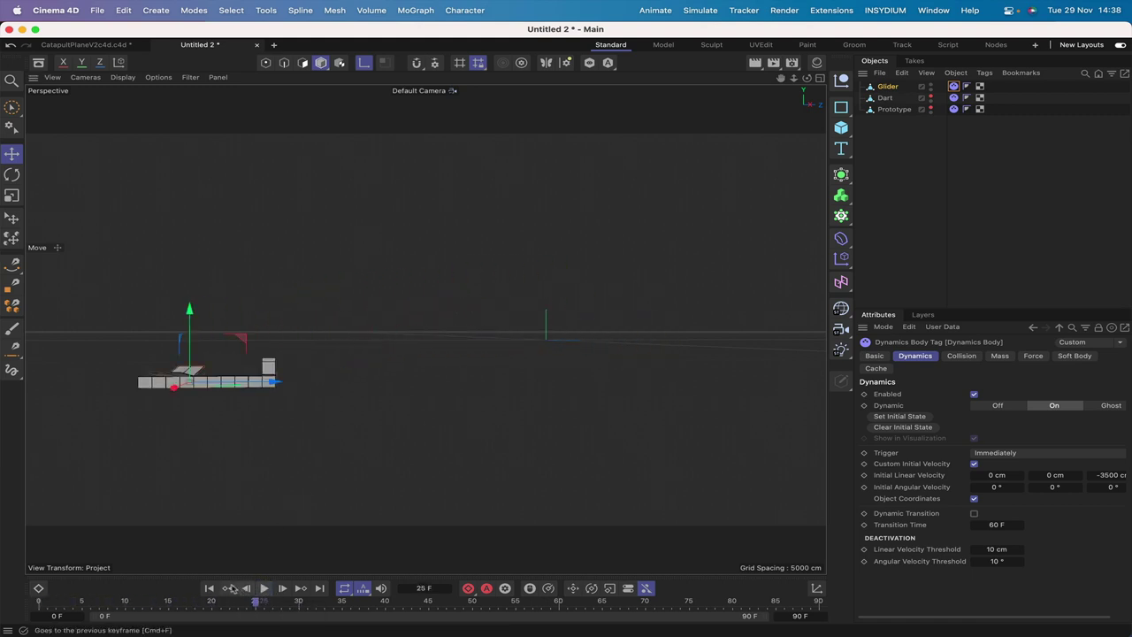
click(212, 588)
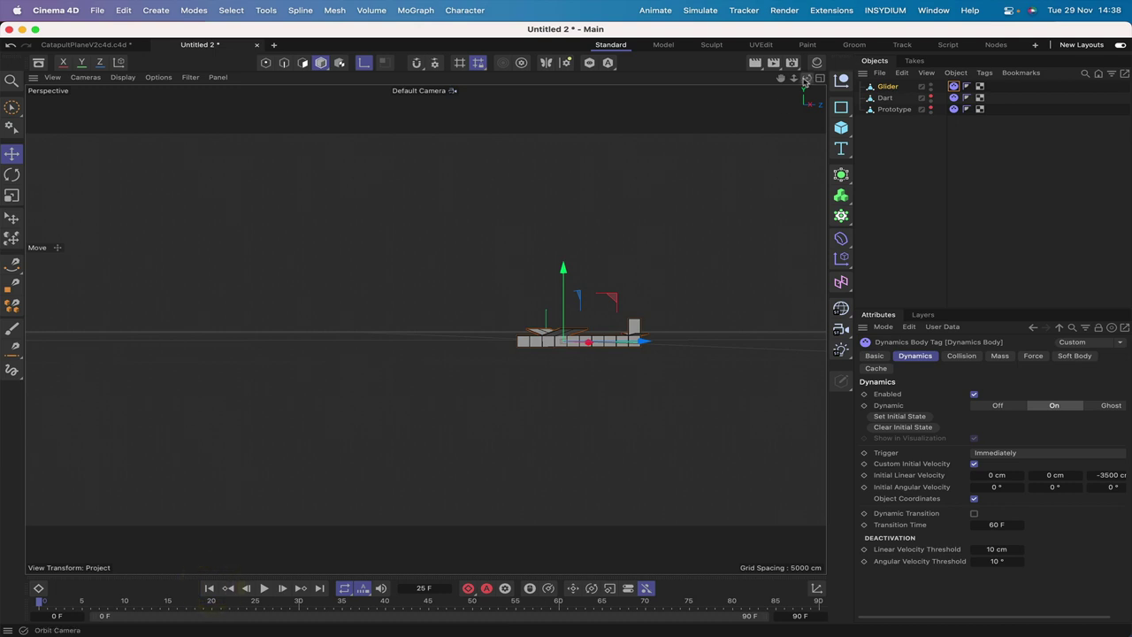
Try Moving Mesh as the Glider's collision shape, then play the simulation and return to frame 0
drag(807, 78, 812, 87)
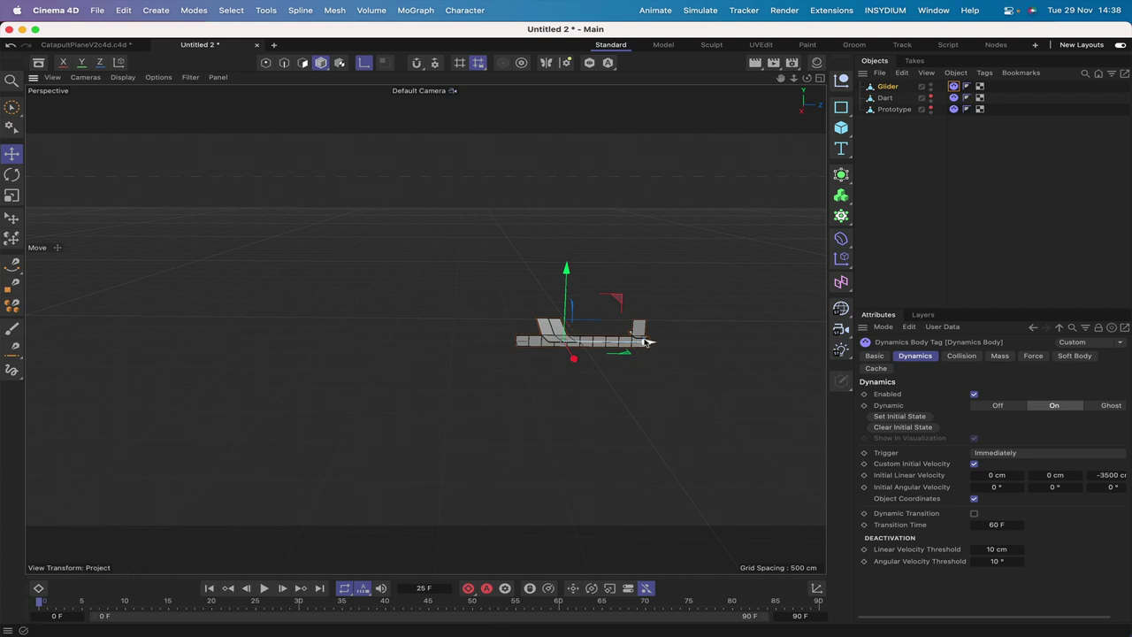
click(965, 355)
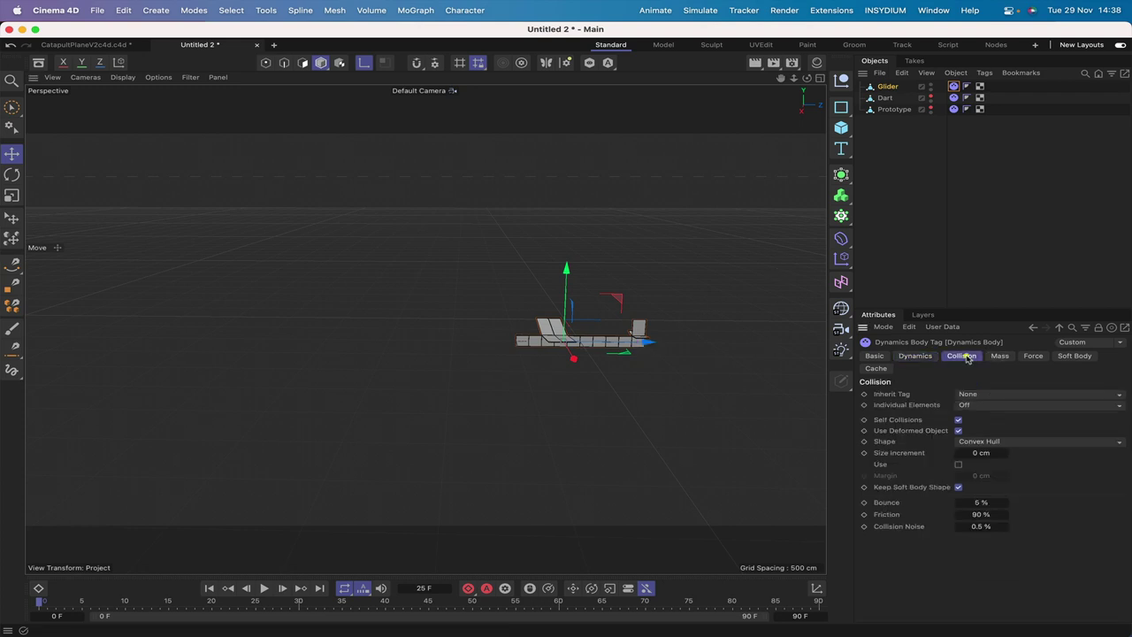
click(981, 442)
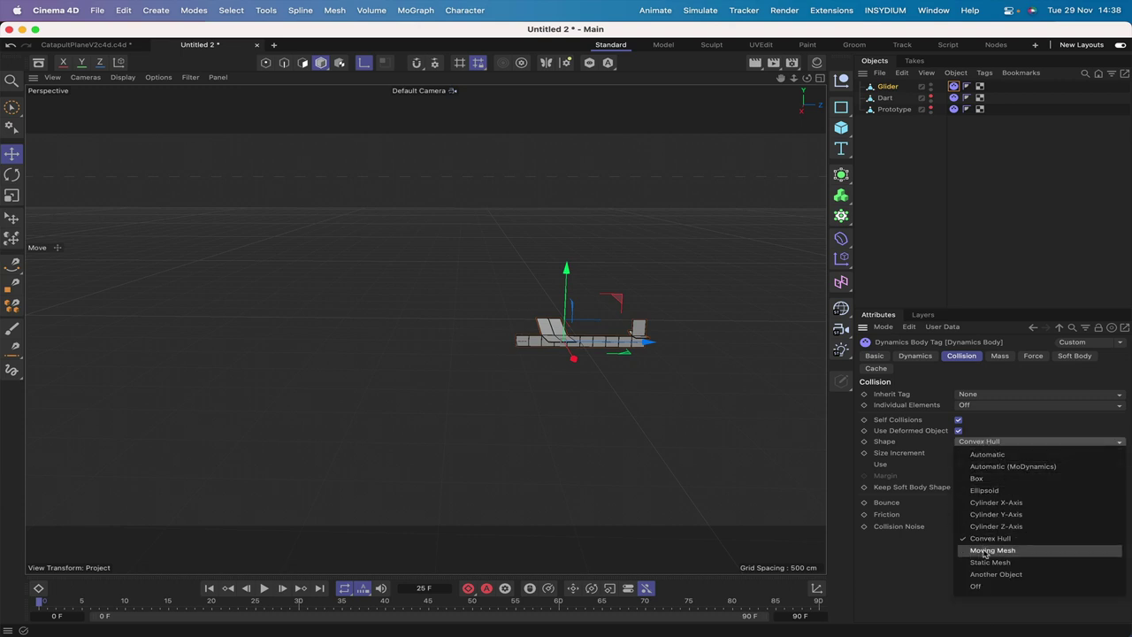
click(987, 550)
click(263, 591)
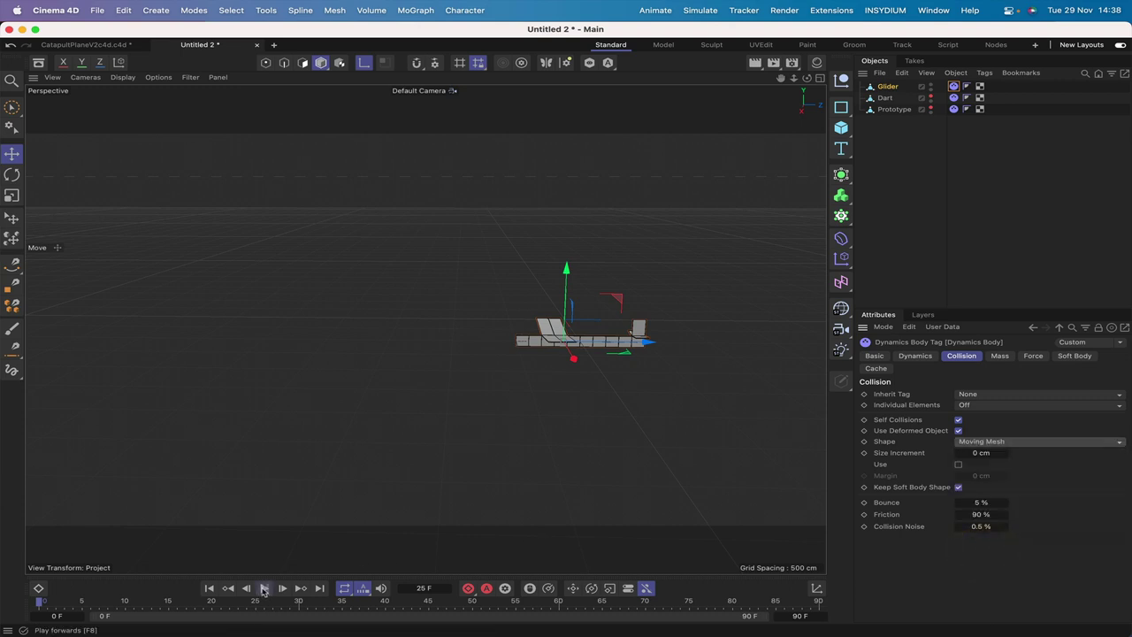
click(264, 591)
click(211, 589)
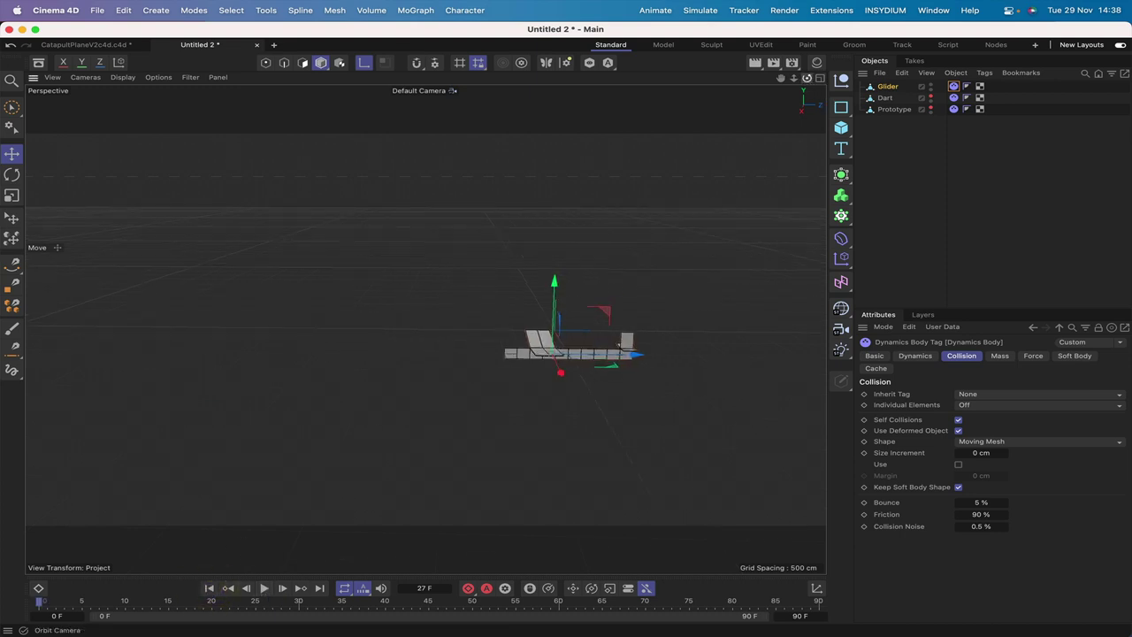
Set the Glider's aerodynamics to 1% drag and 40% lift, and enable Two-Sided
drag(806, 78, 807, 60)
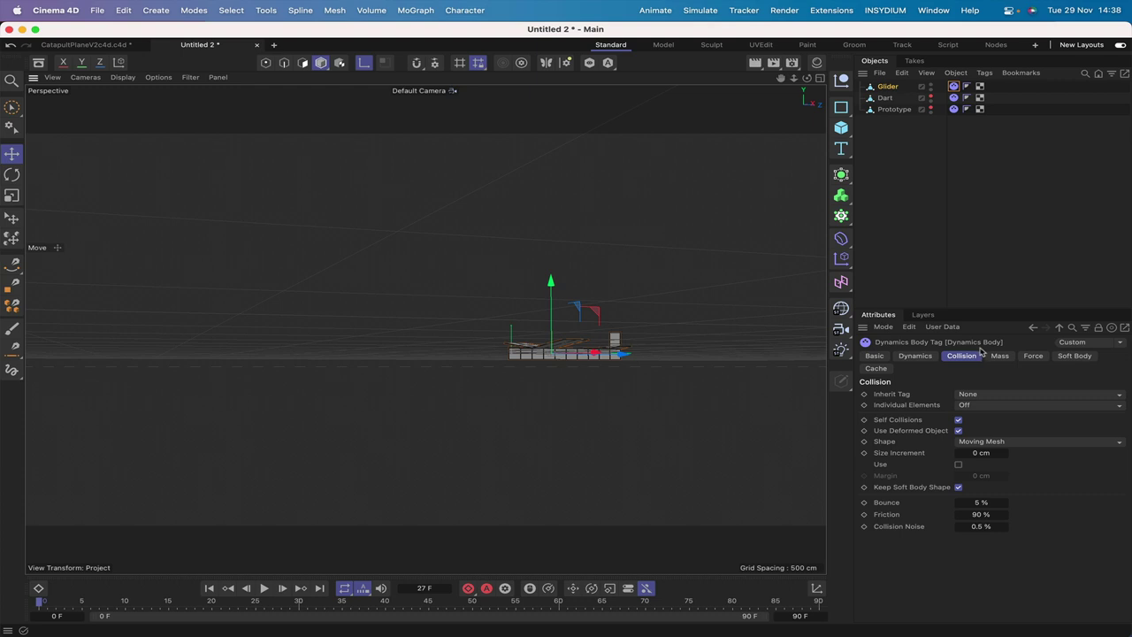
click(1033, 355)
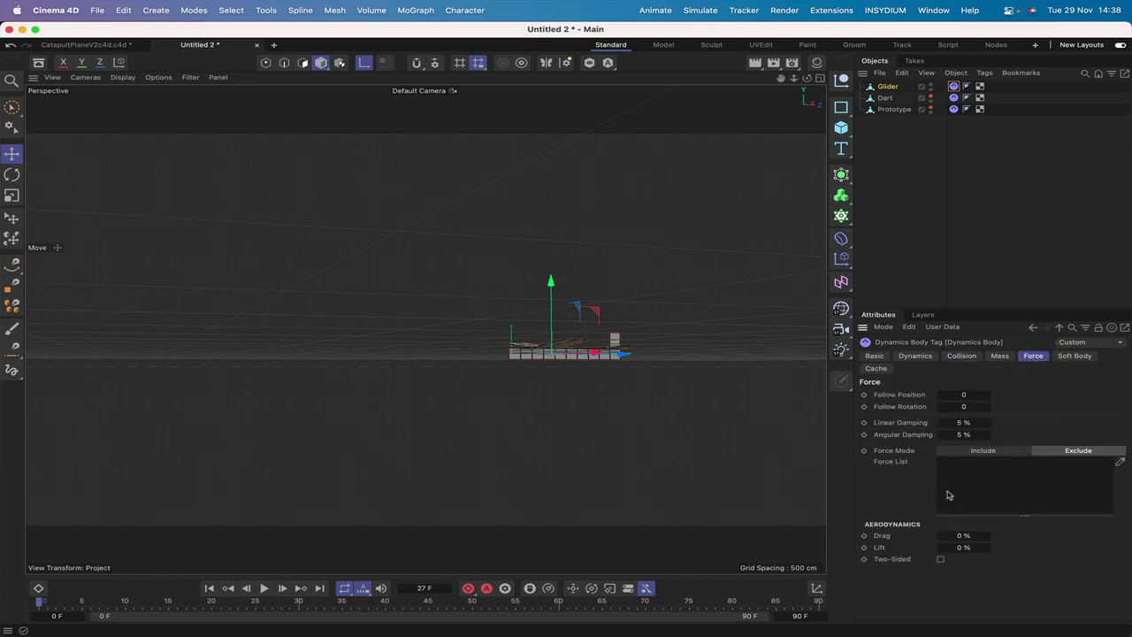
click(962, 547)
text(4)
click(968, 535)
text(1)
click(941, 562)
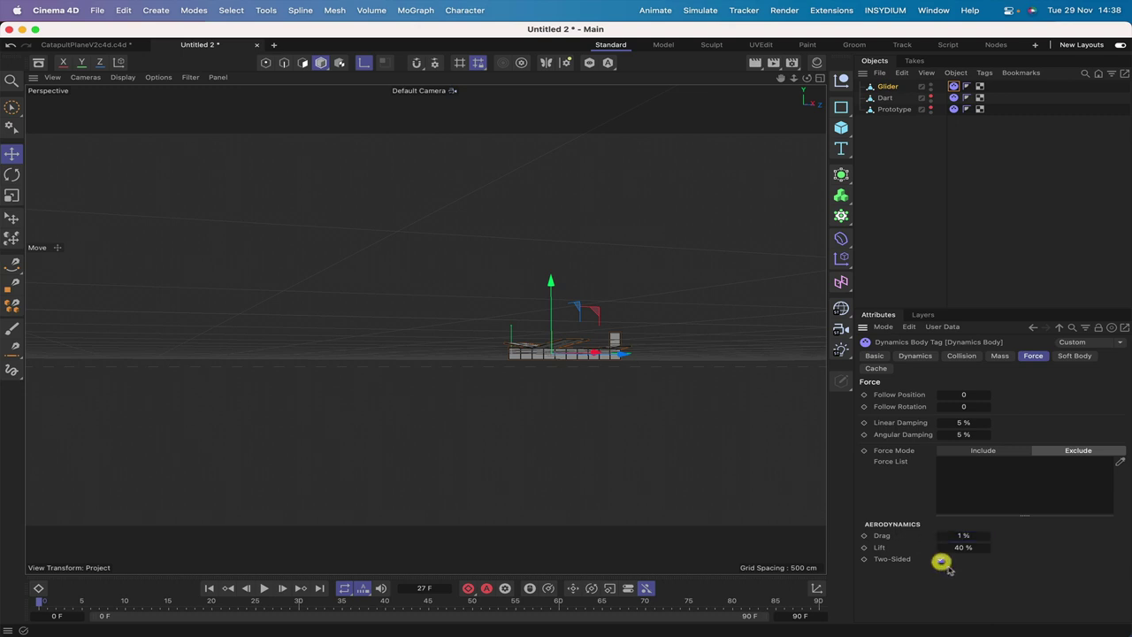
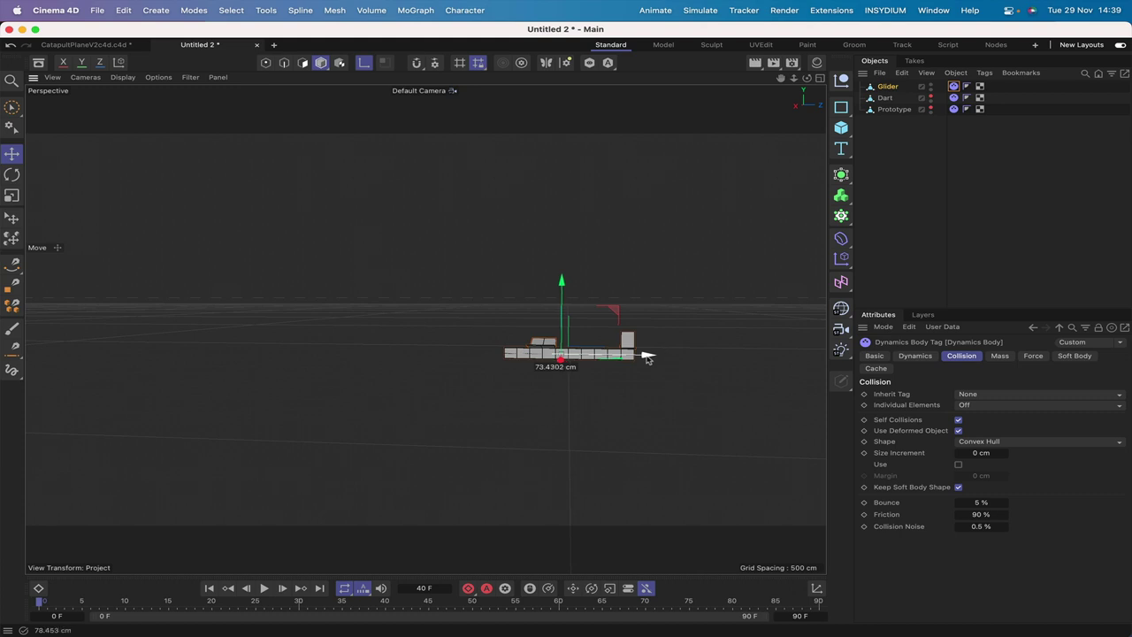
Play the simulation to examine the Glider's flight from the side and from a low angle, and rewind to the start
click(263, 588)
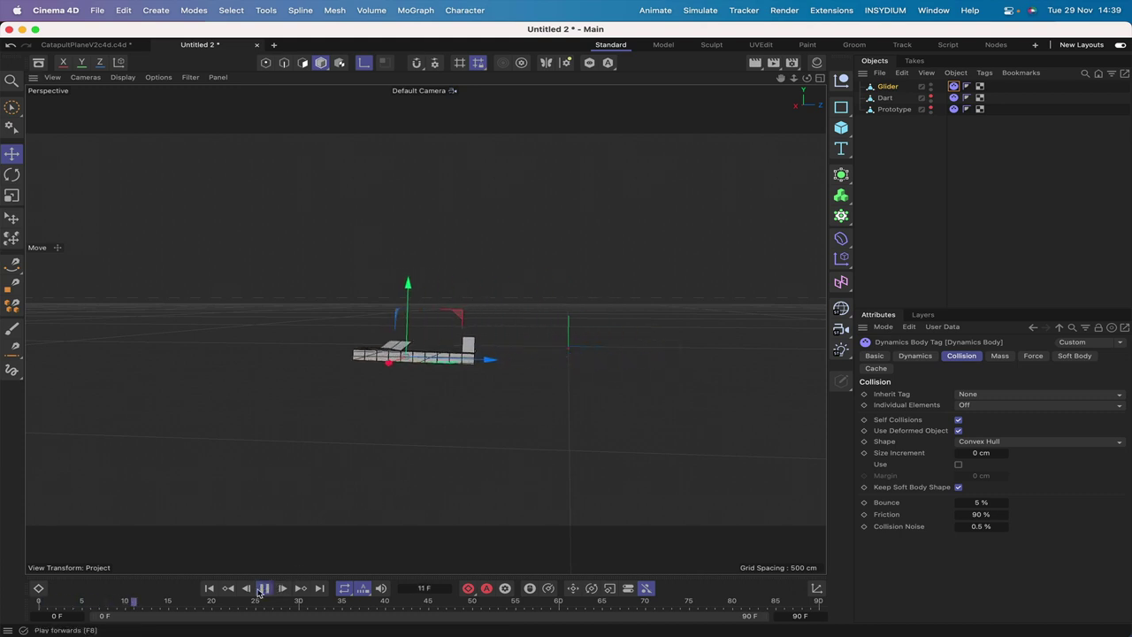
click(262, 588)
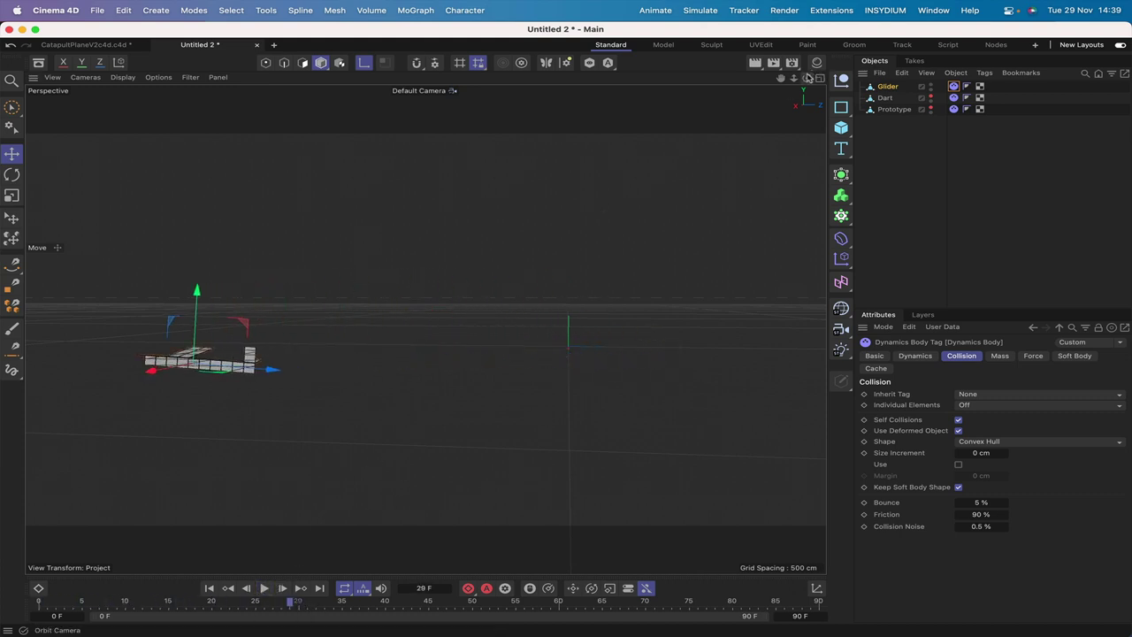
mouse_move(806, 77)
mouse_down()
mouse_move(794, 79)
mouse_move(807, 78)
mouse_up()
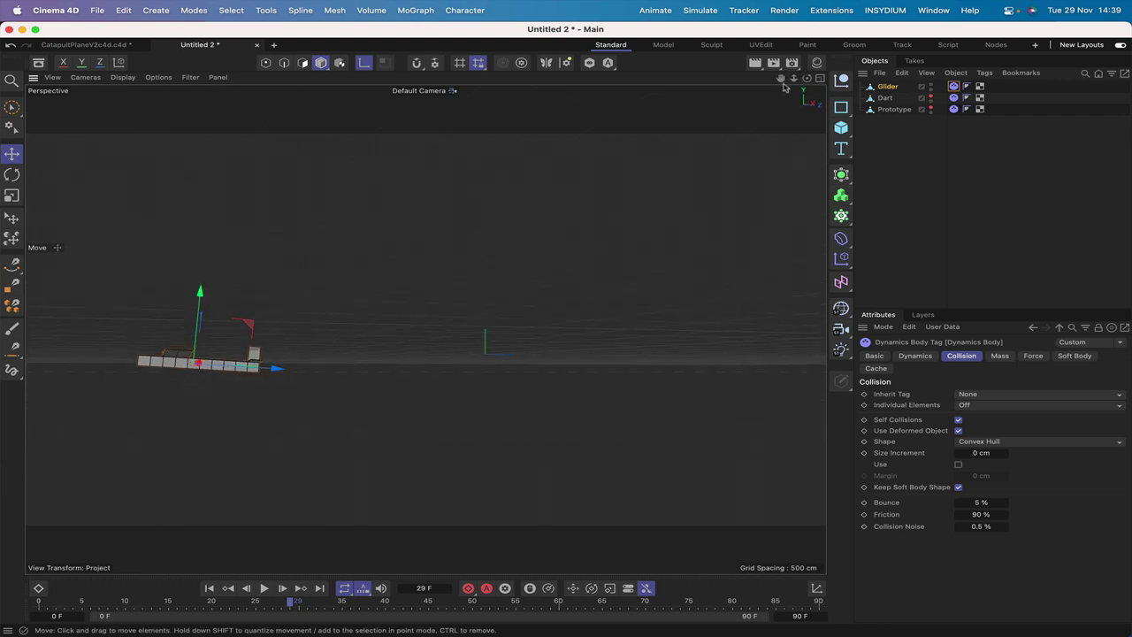
alt+middle_drag(425, 328, 770, 328)
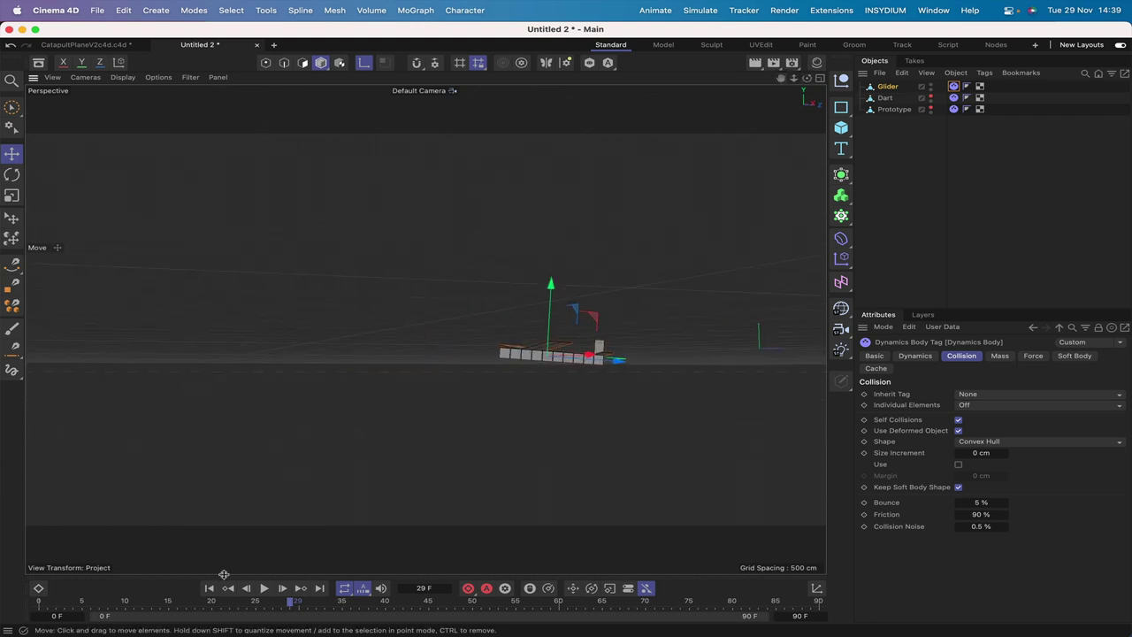
click(264, 588)
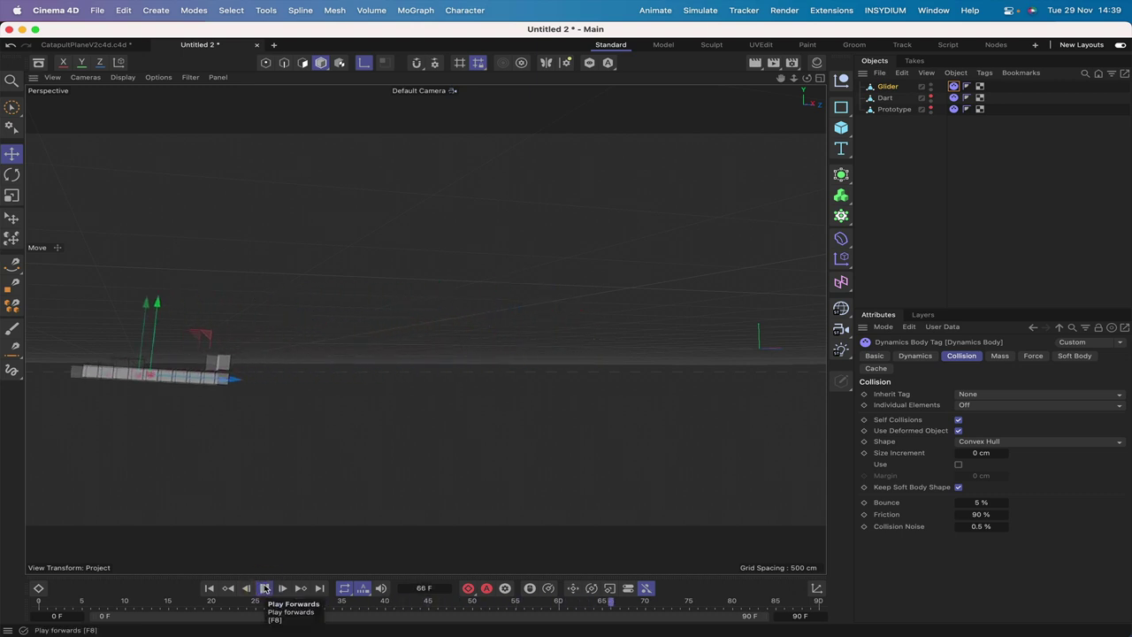
click(210, 588)
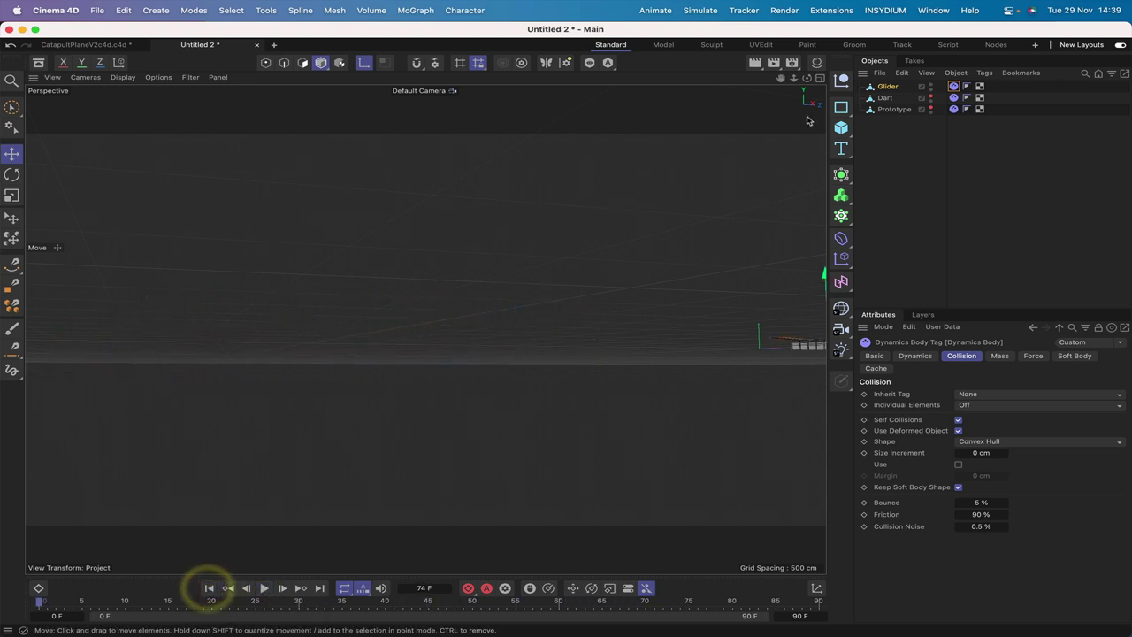
Open the Glider's mass settings to review its custom center alongside the axis placement
drag(781, 78, 641, 87)
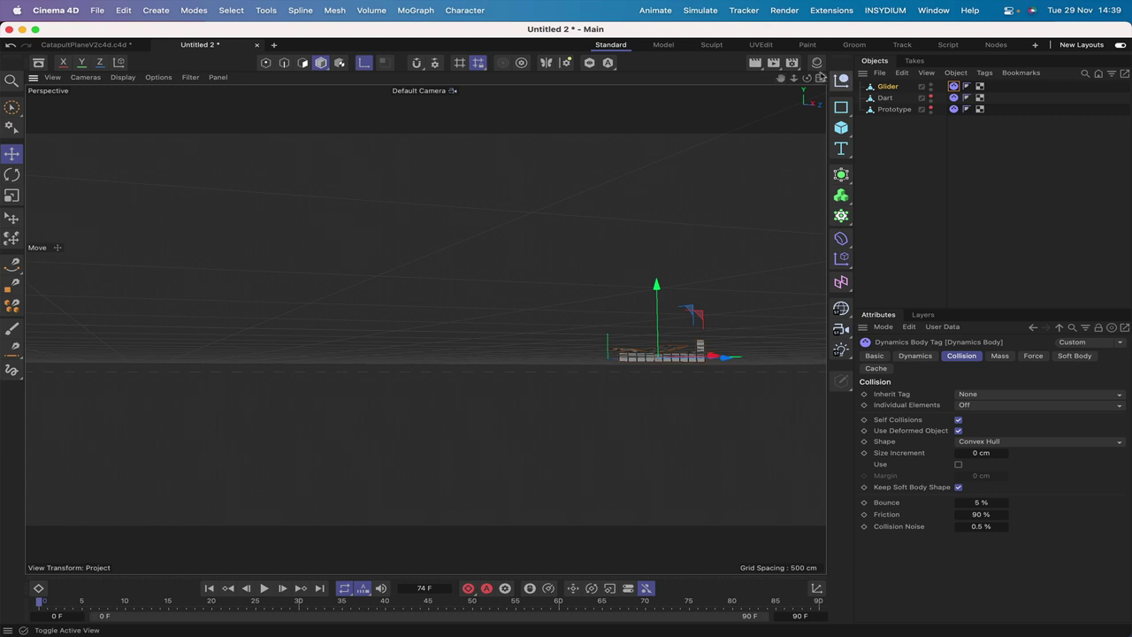
drag(806, 78, 810, 105)
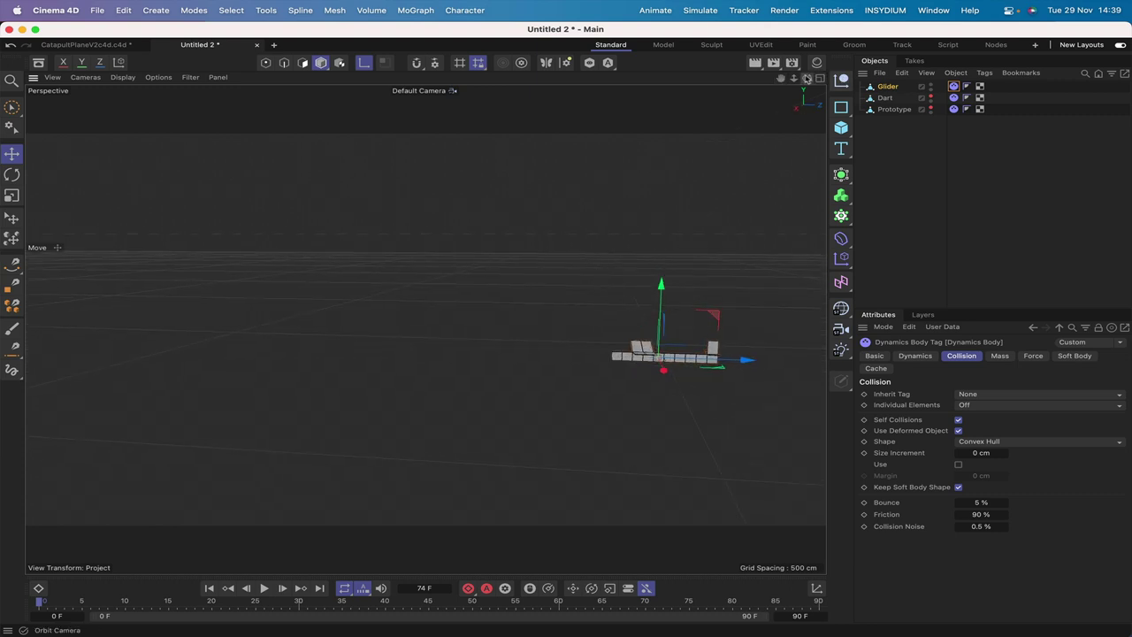
drag(746, 363, 746, 362)
click(745, 361)
click(1001, 356)
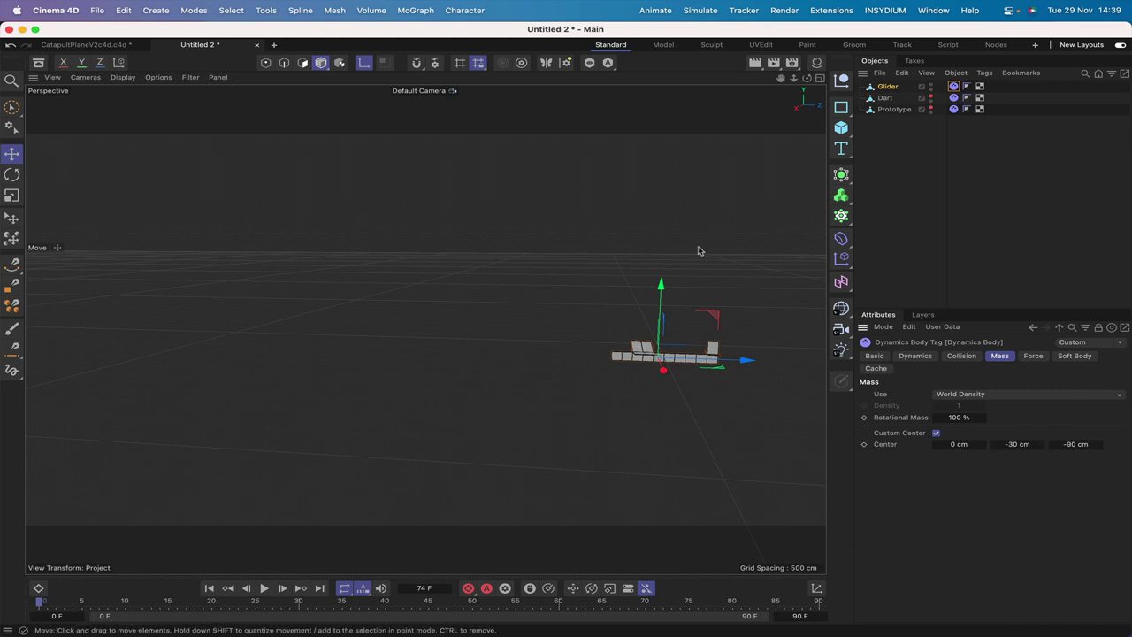
drag(780, 78, 381, 328)
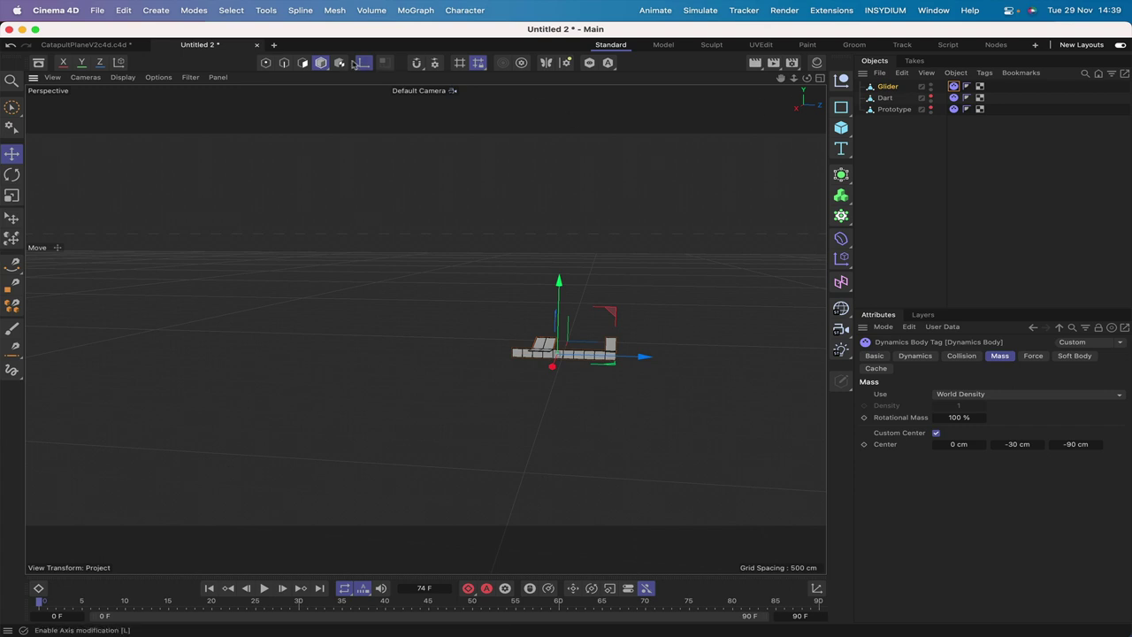
Try moving the Glider's axis along Z toward the tail, test the flight and return to frame 0
drag(641, 356, 663, 358)
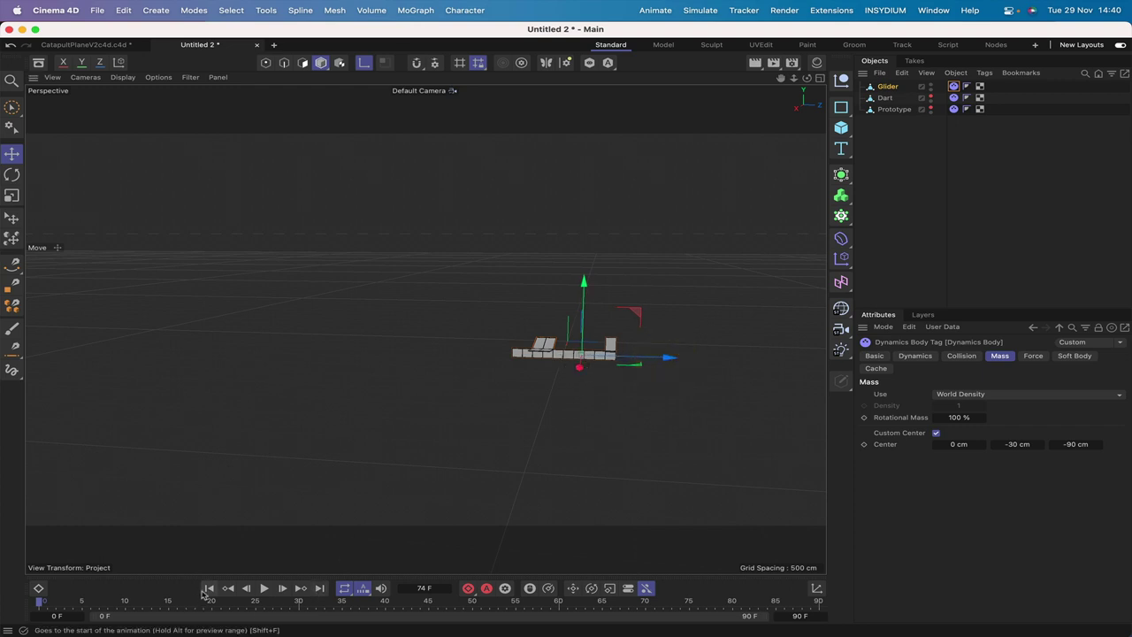
click(208, 588)
click(263, 588)
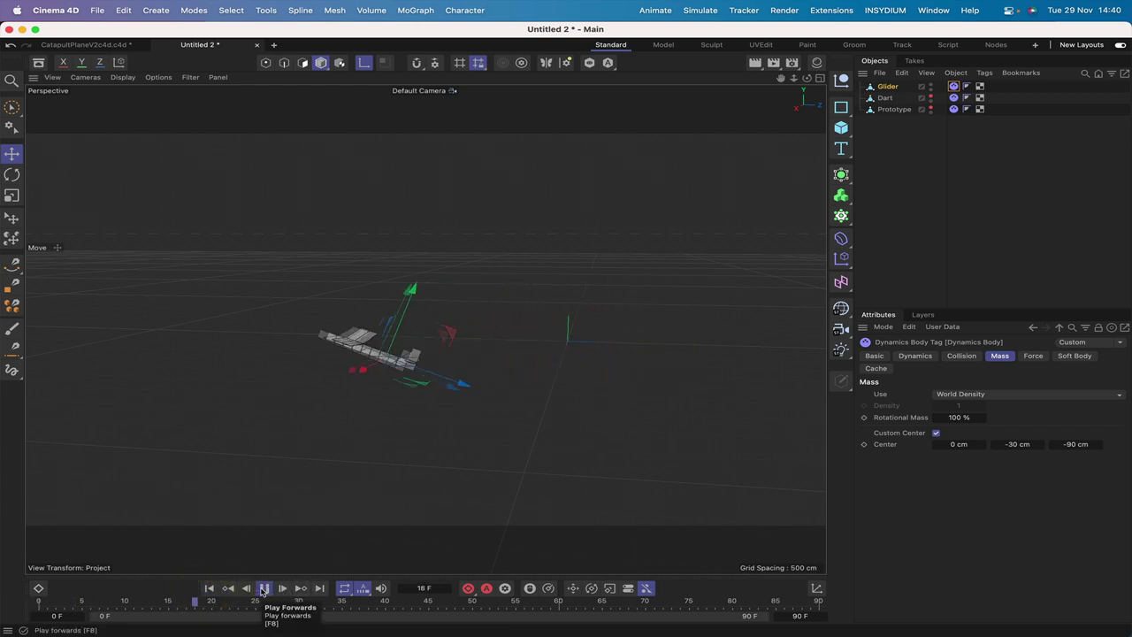
click(263, 588)
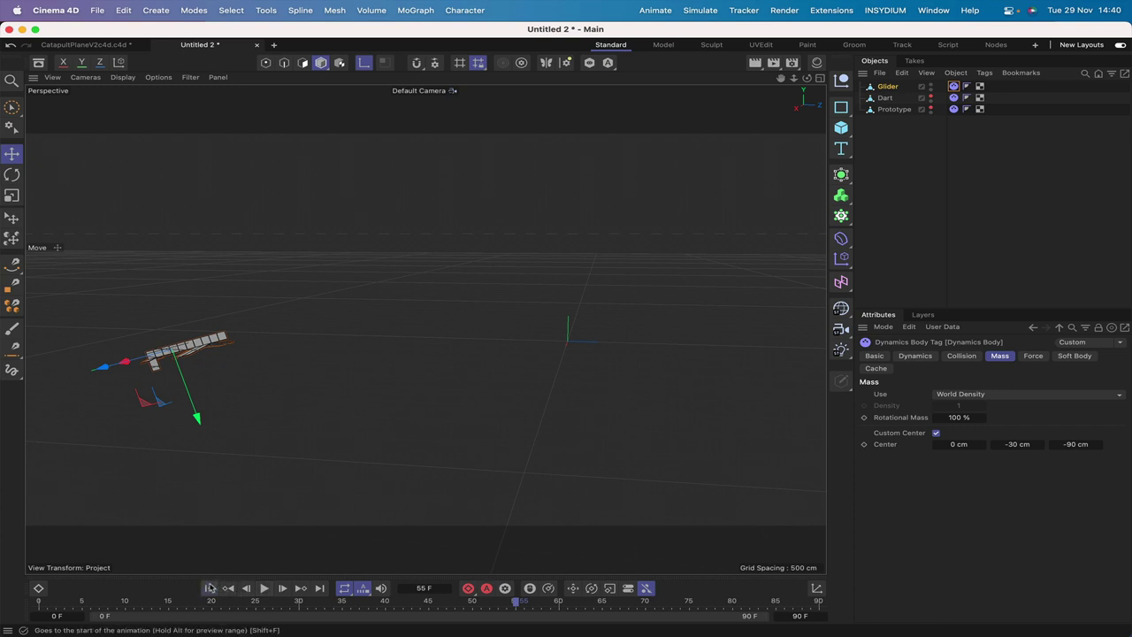
click(209, 588)
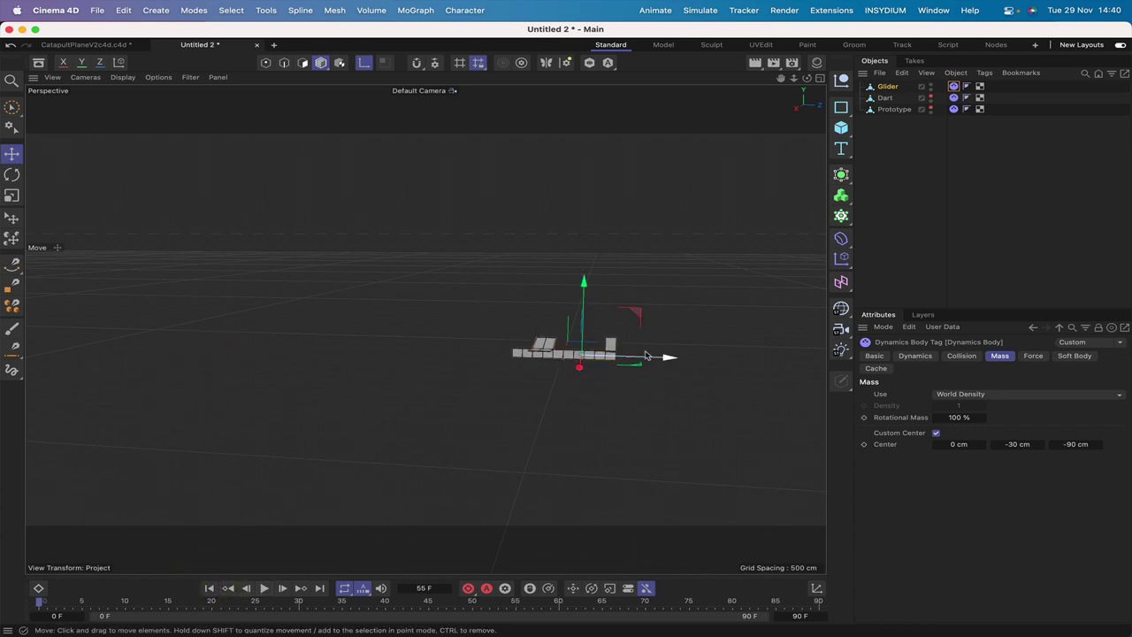
Move the Glider's axis back along Z toward the wings and replay the flight from frame 0
drag(676, 361, 645, 364)
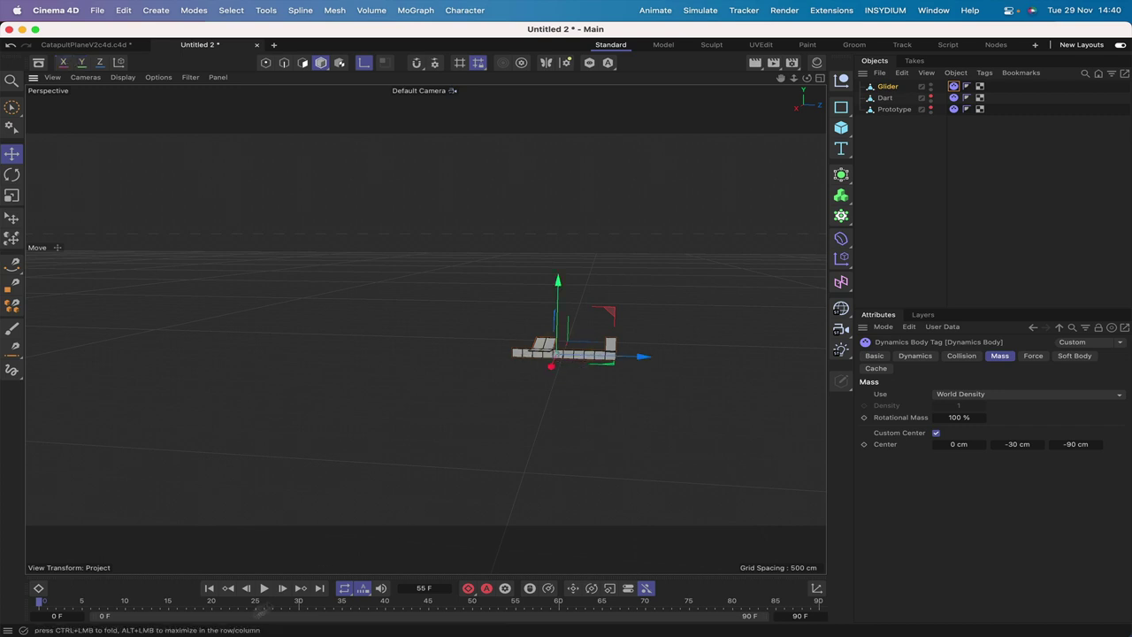
click(264, 588)
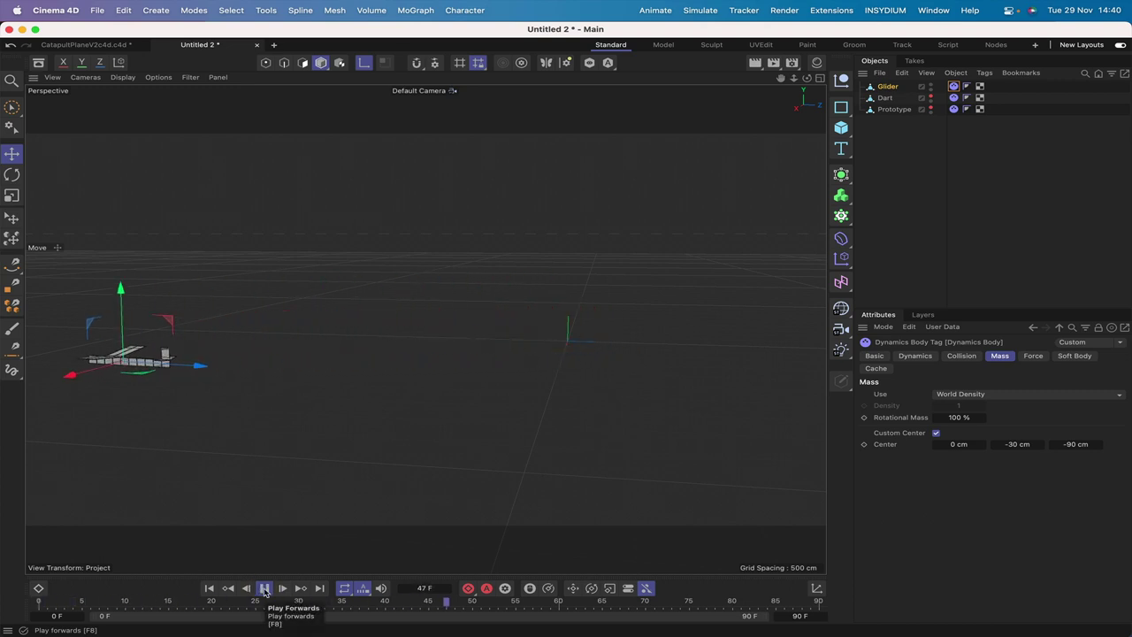
click(264, 588)
click(209, 588)
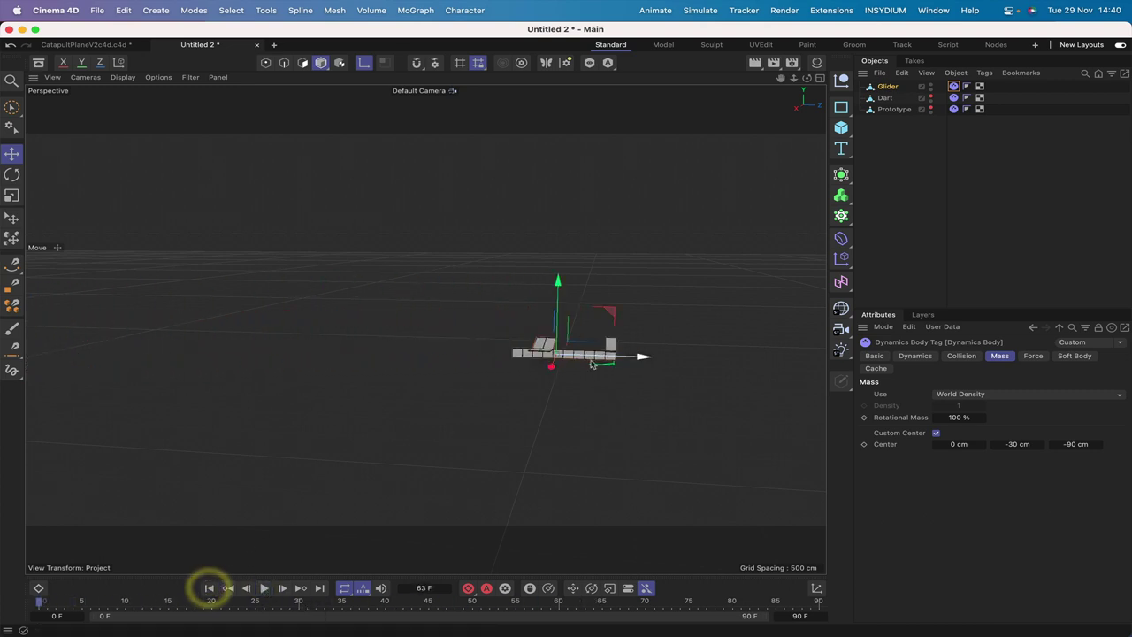
Hide the Glider in both the viewport and the render, and disable its dynamics
drag(809, 80, 827, 186)
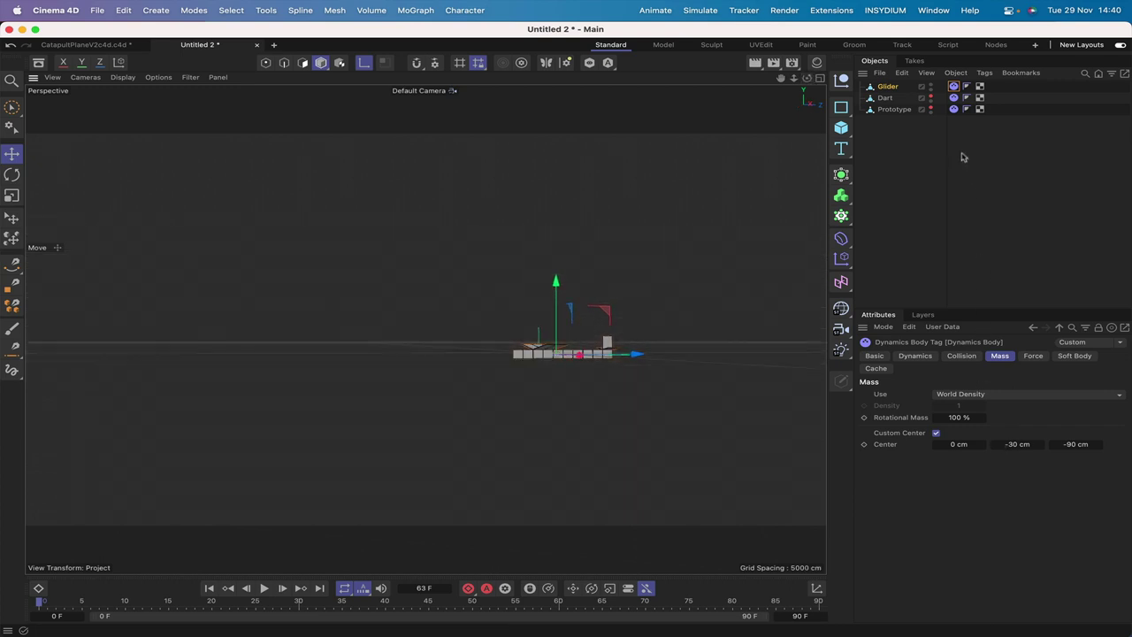
click(930, 85)
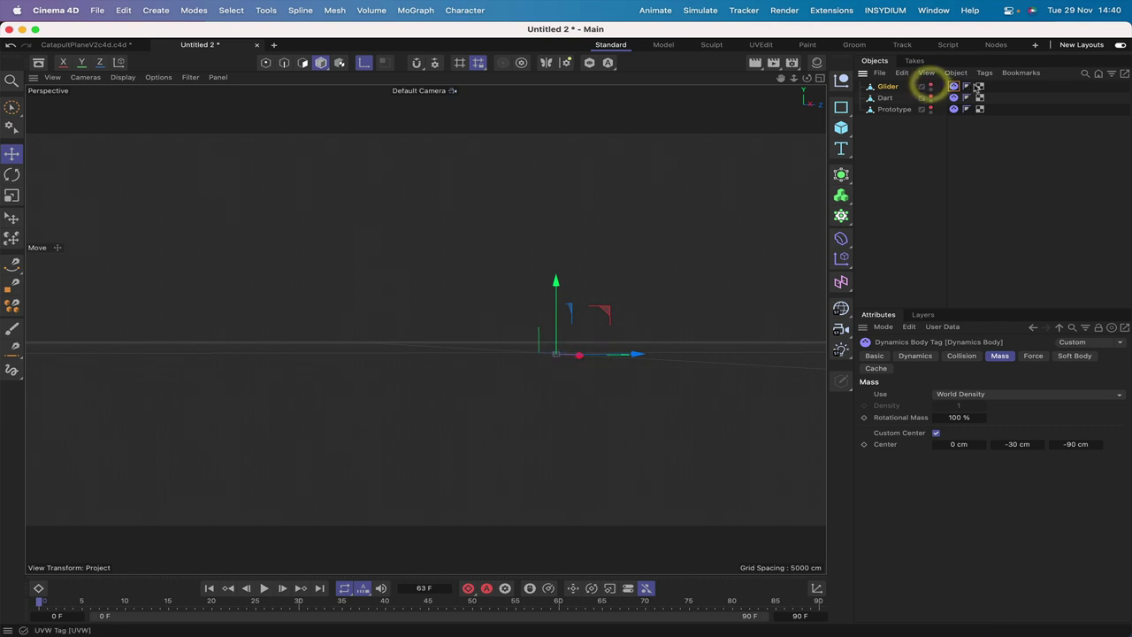
click(931, 89)
click(915, 355)
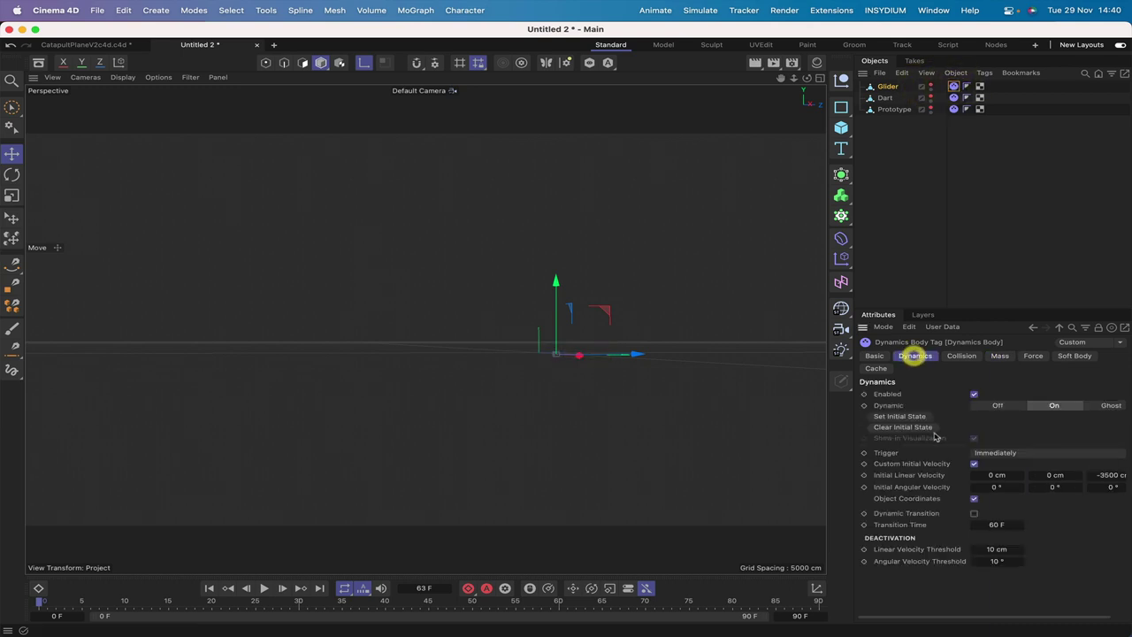
click(974, 393)
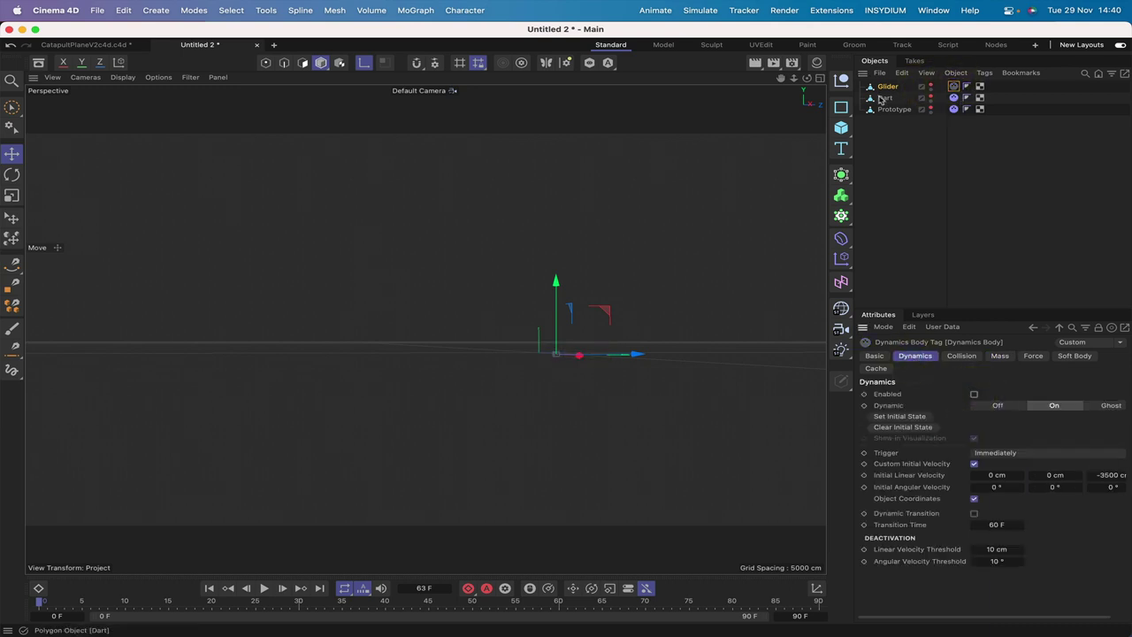
Make the Dart visible in the viewport and set its dynamics collision shape to Convex Hull
click(930, 98)
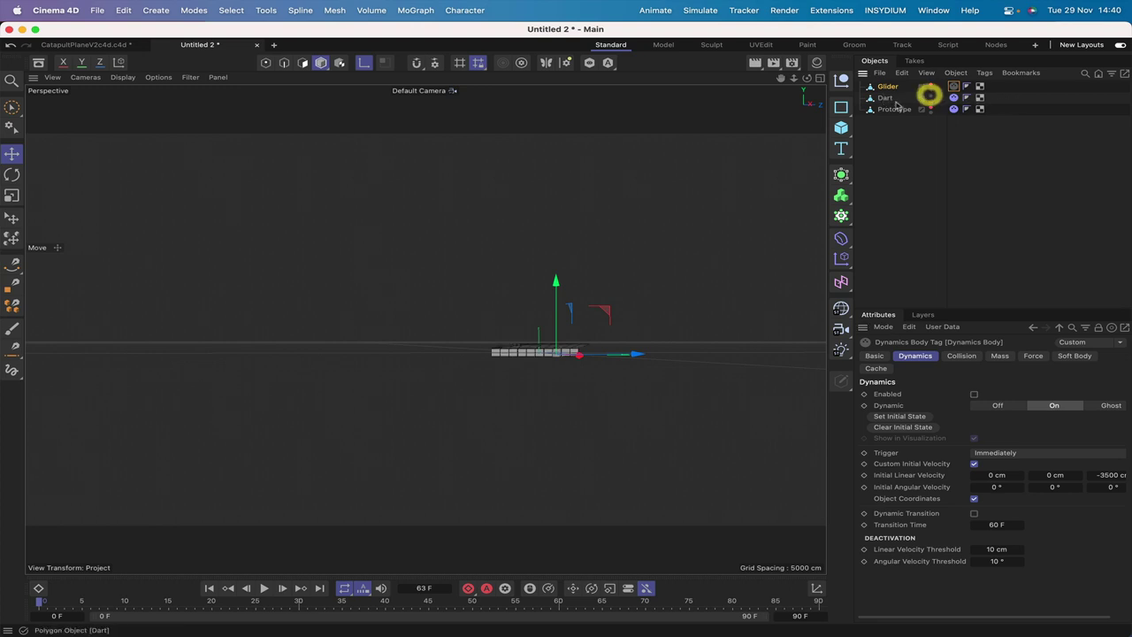
click(955, 98)
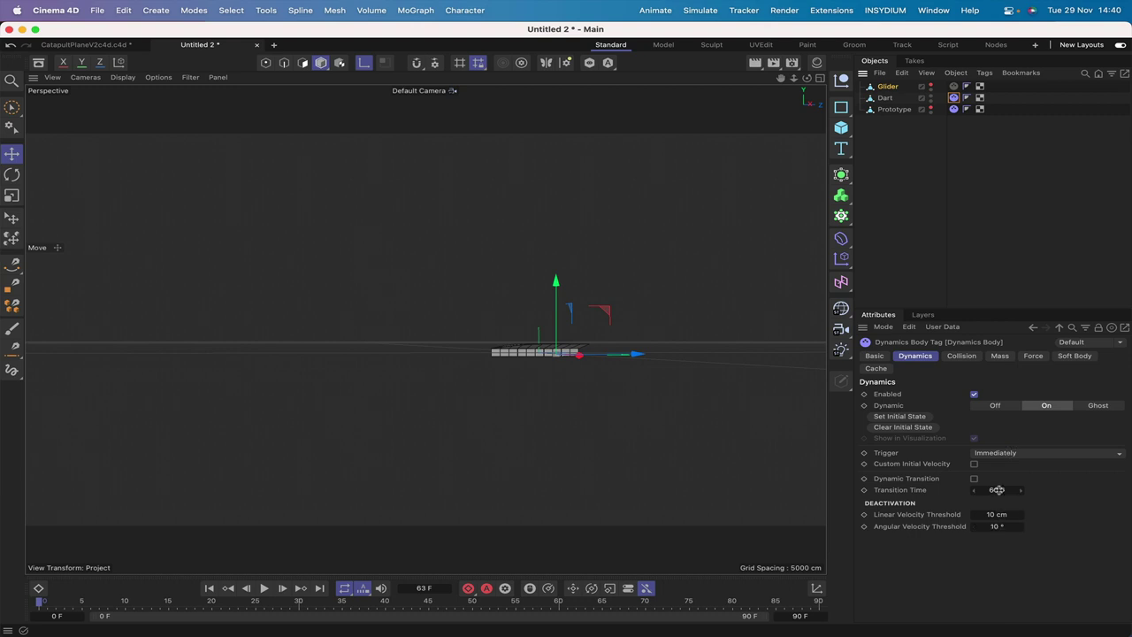
click(993, 454)
click(993, 439)
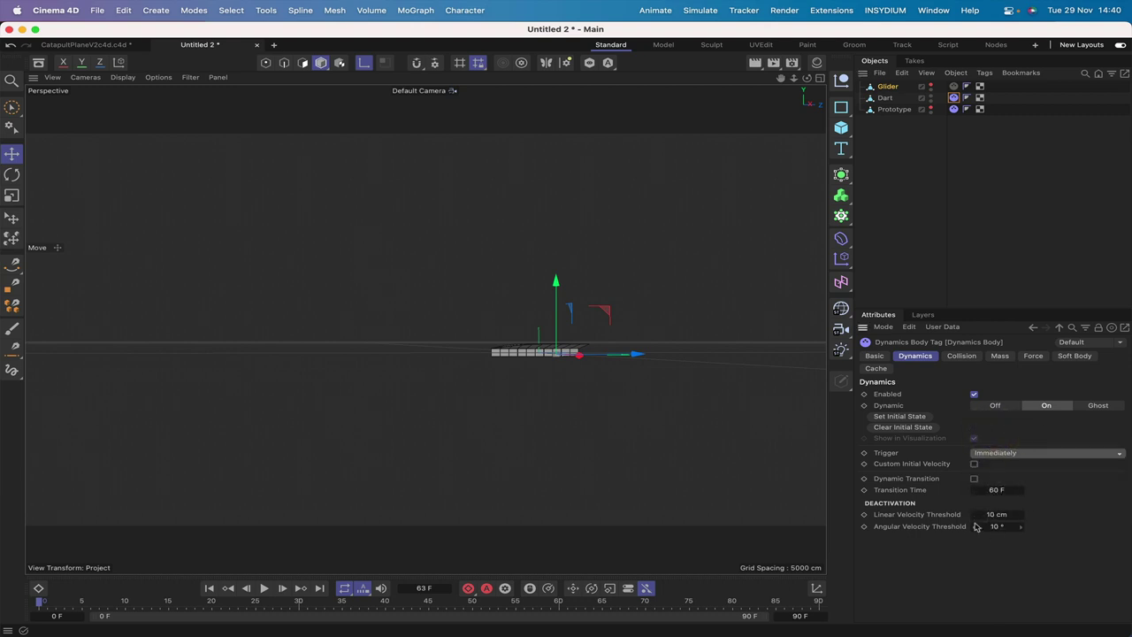
click(958, 356)
click(982, 442)
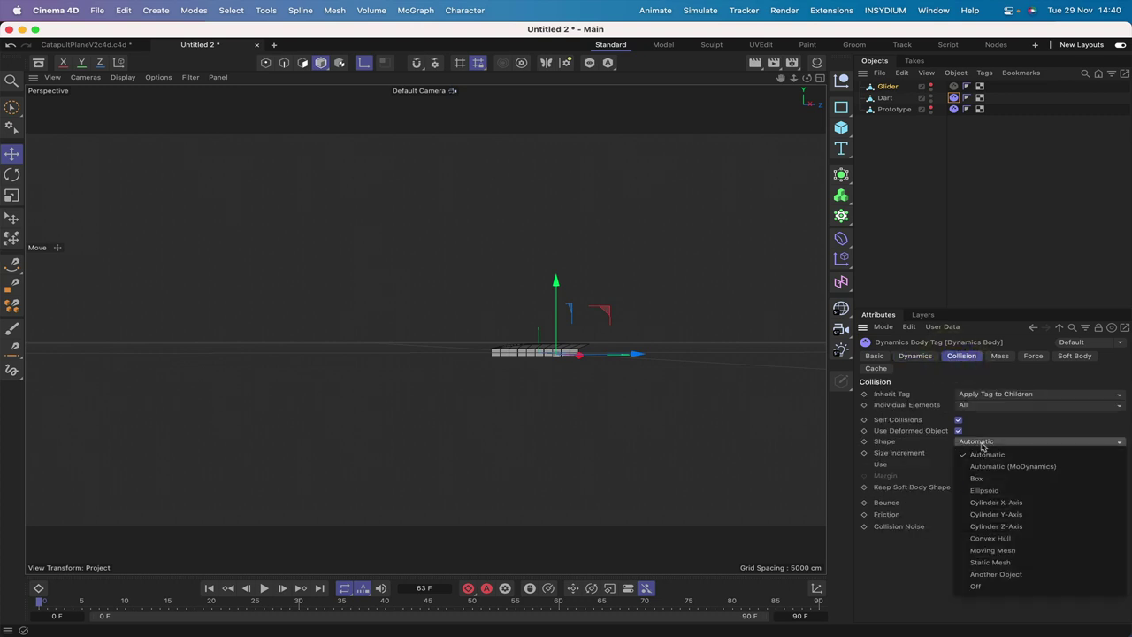
click(990, 538)
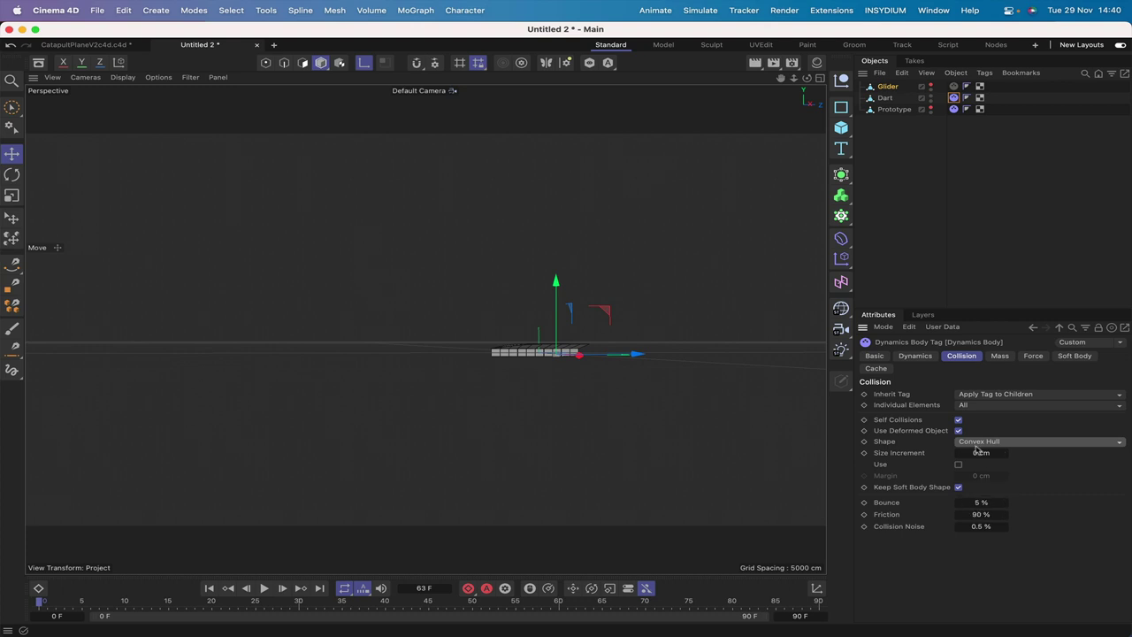
Set the Dart's collision Inherit Tag to None and its Individual Elements to Off
click(981, 393)
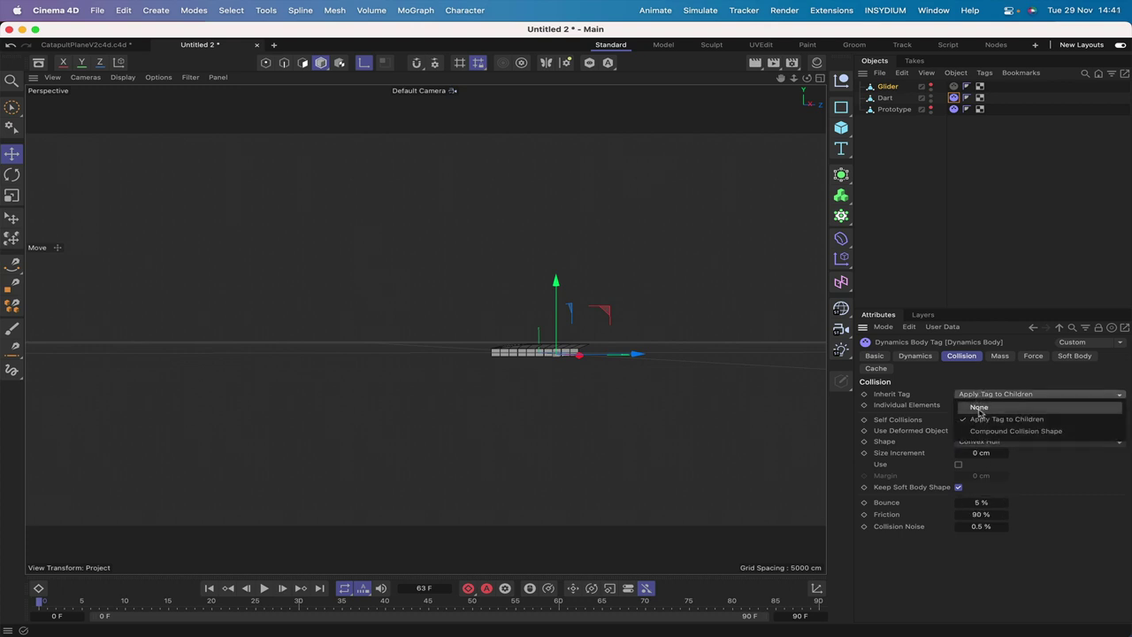
click(978, 406)
click(977, 405)
click(976, 417)
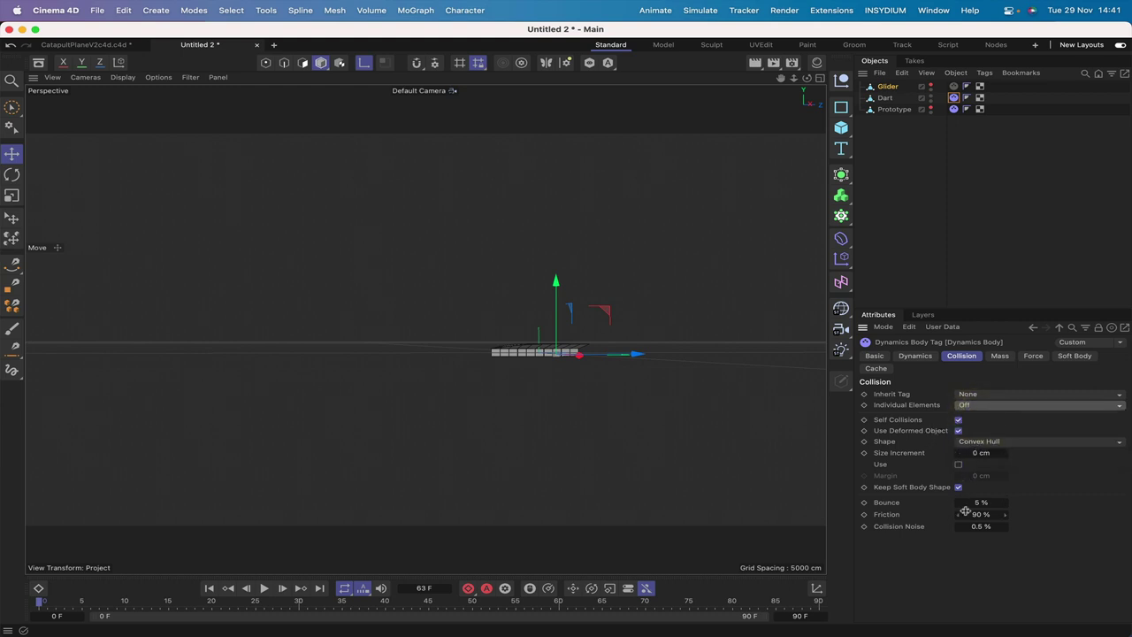
Enable a custom mass center for the Dart and set it to 0, -30 and -90 cm
click(1000, 357)
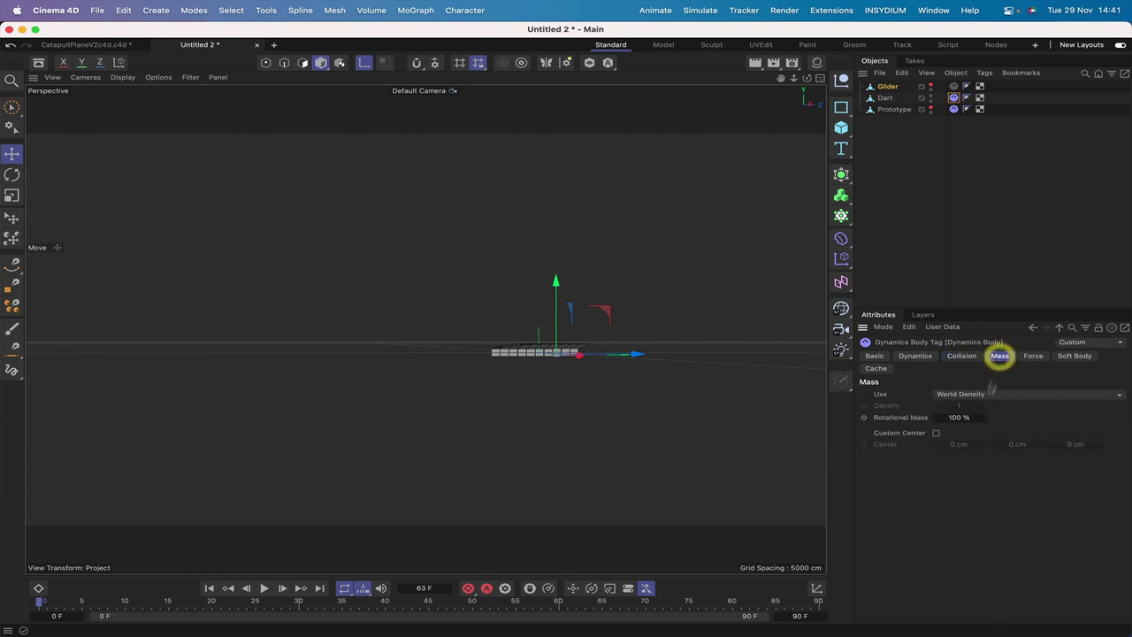
click(937, 434)
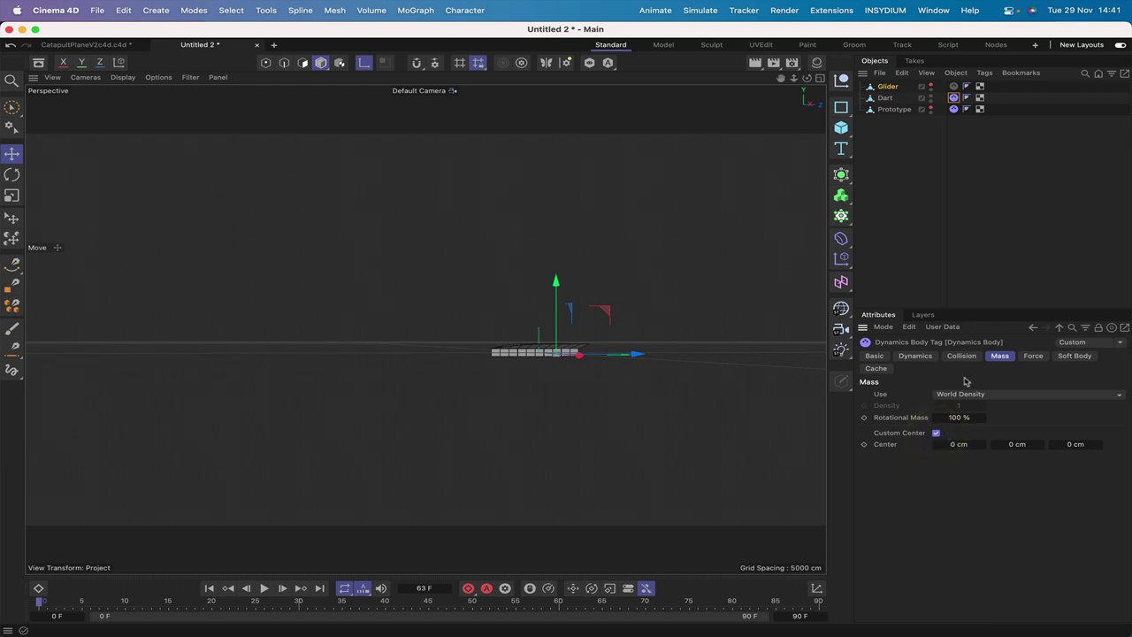
drag(807, 78, 789, 102)
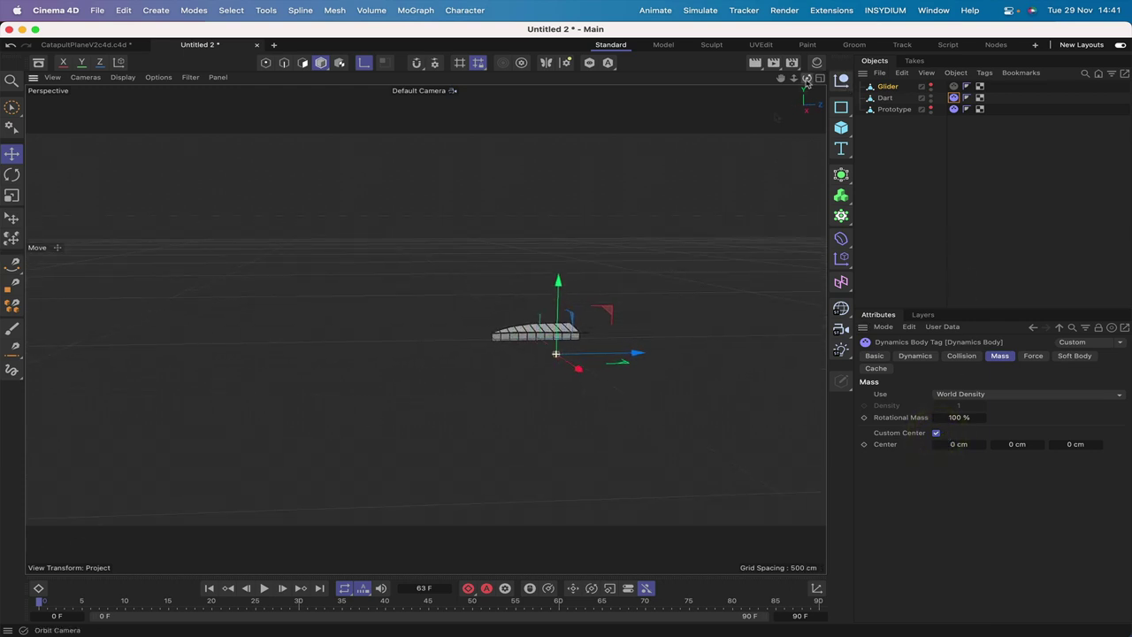
click(885, 99)
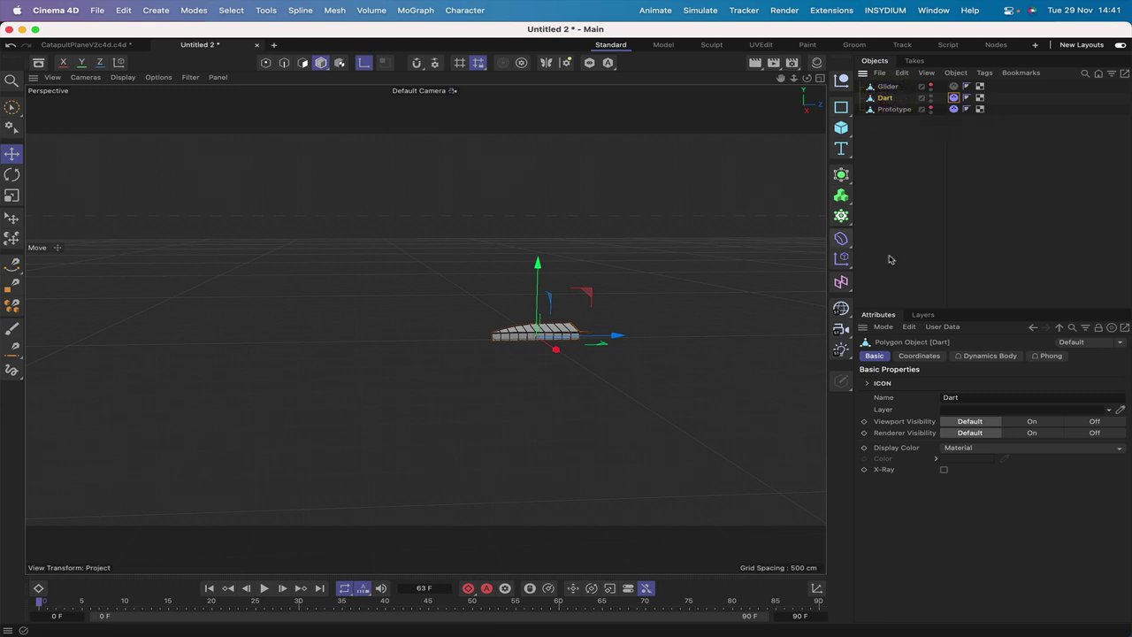
drag(806, 77, 807, 96)
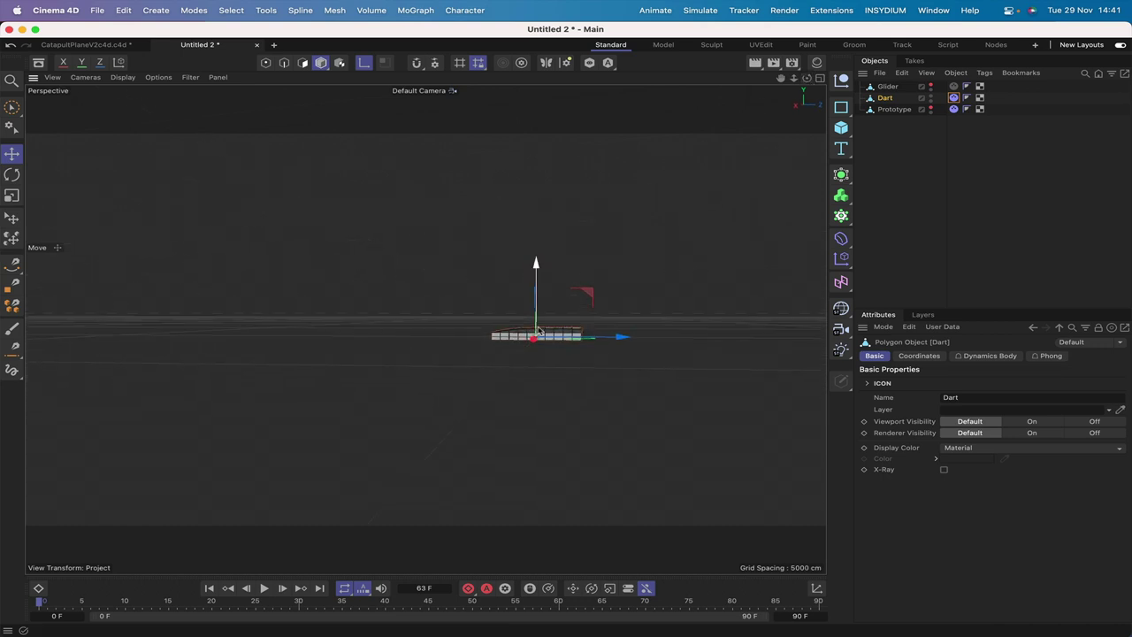
click(954, 97)
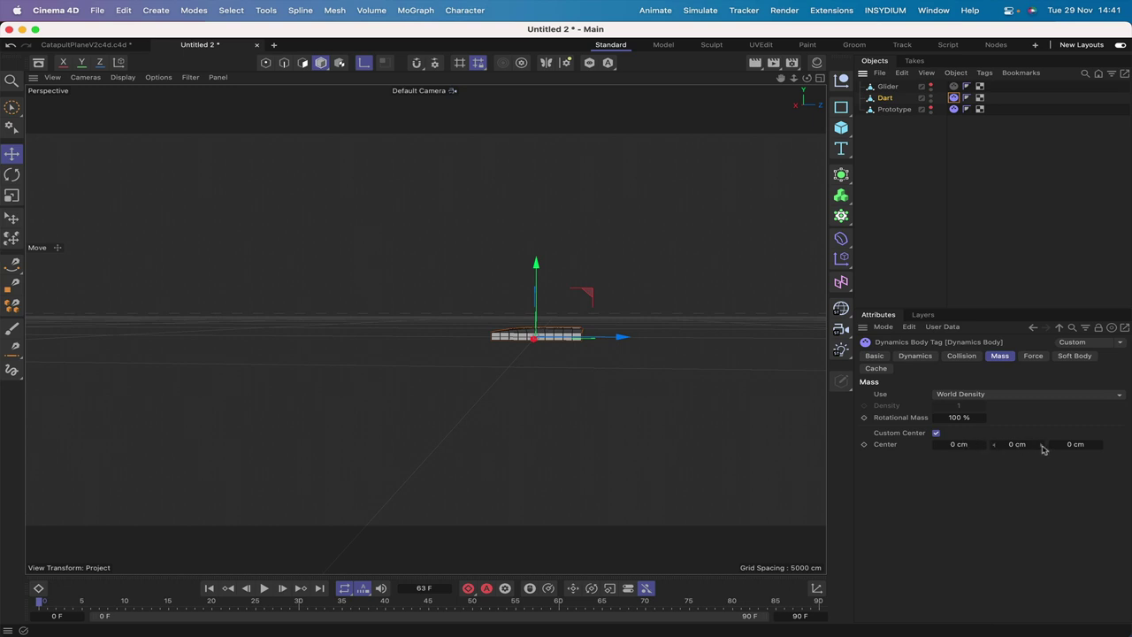
drag(1042, 449, 1044, 446)
click(1073, 445)
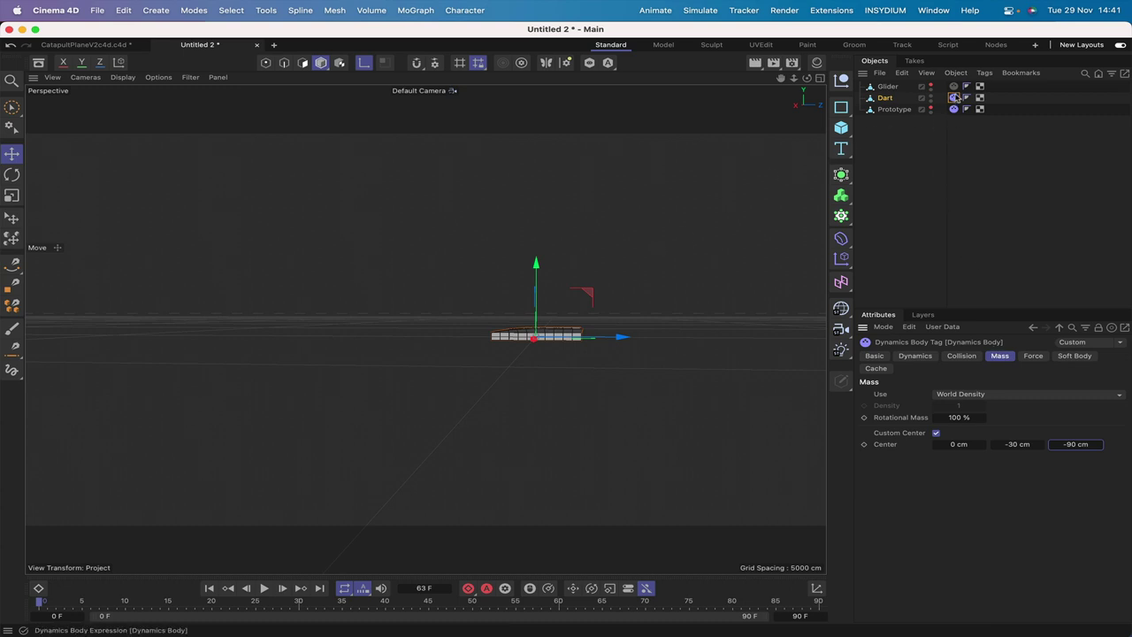
Make the Dart's aerodynamics two-sided with 30% lift and 1% drag
click(1033, 355)
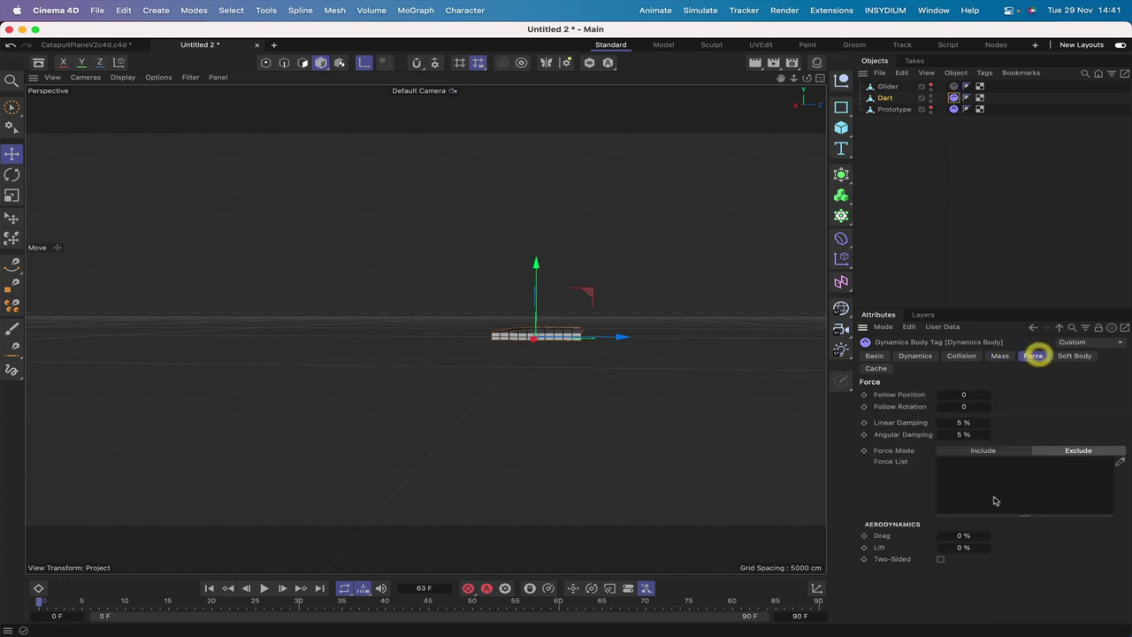
click(941, 559)
click(963, 546)
click(955, 535)
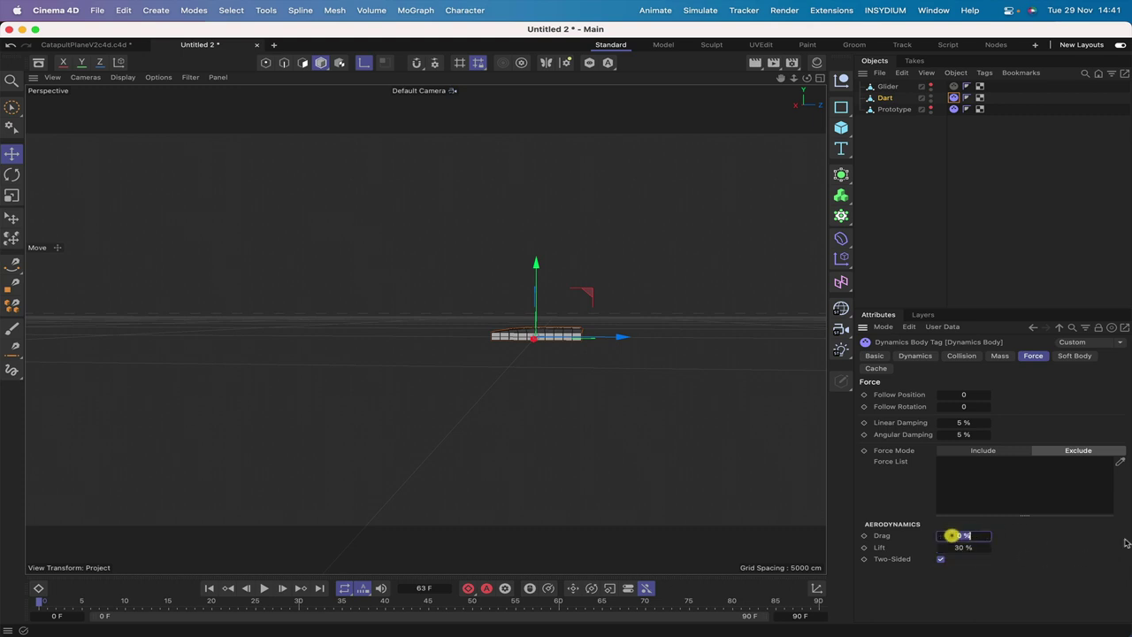
text(1)
key(Return)
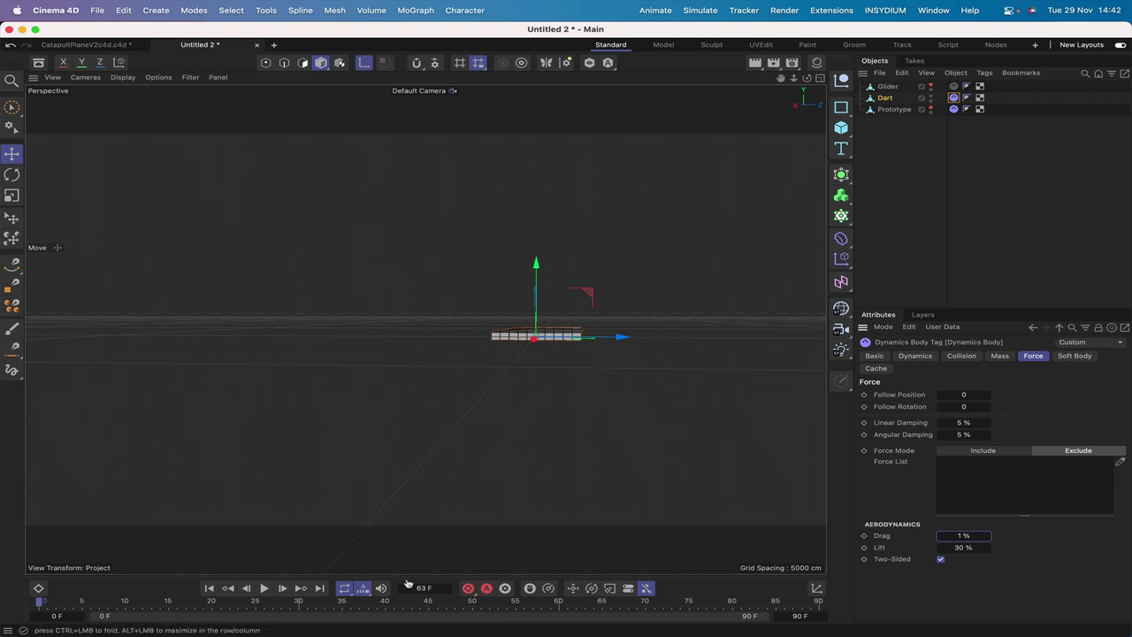
Play the simulation to test how the Dart falls, and return to frame 0
click(265, 588)
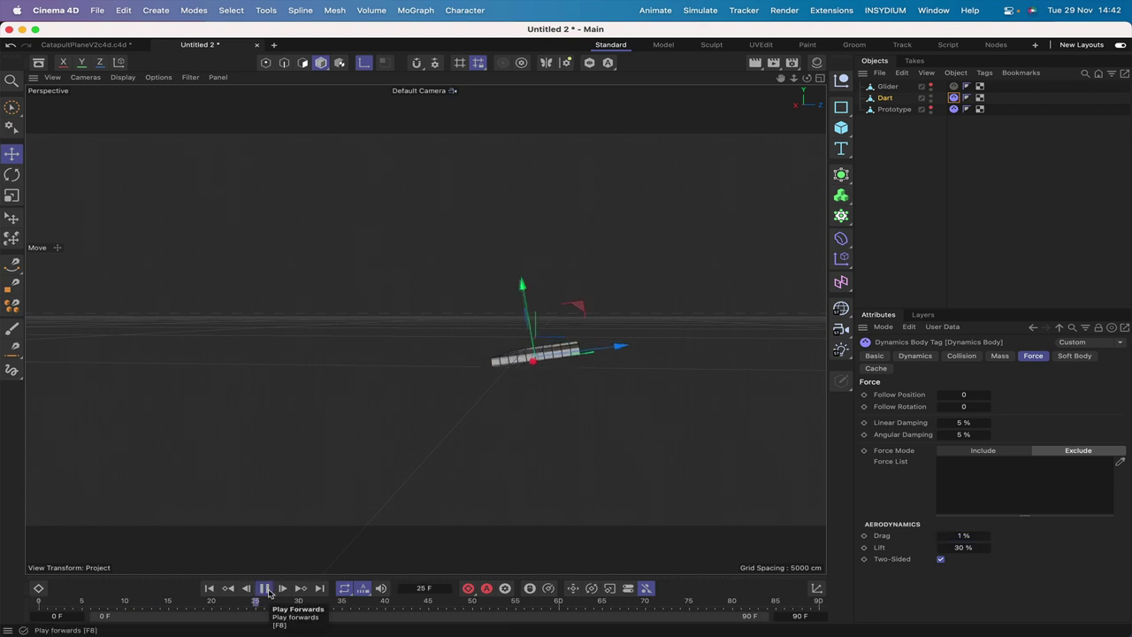
click(265, 588)
click(210, 588)
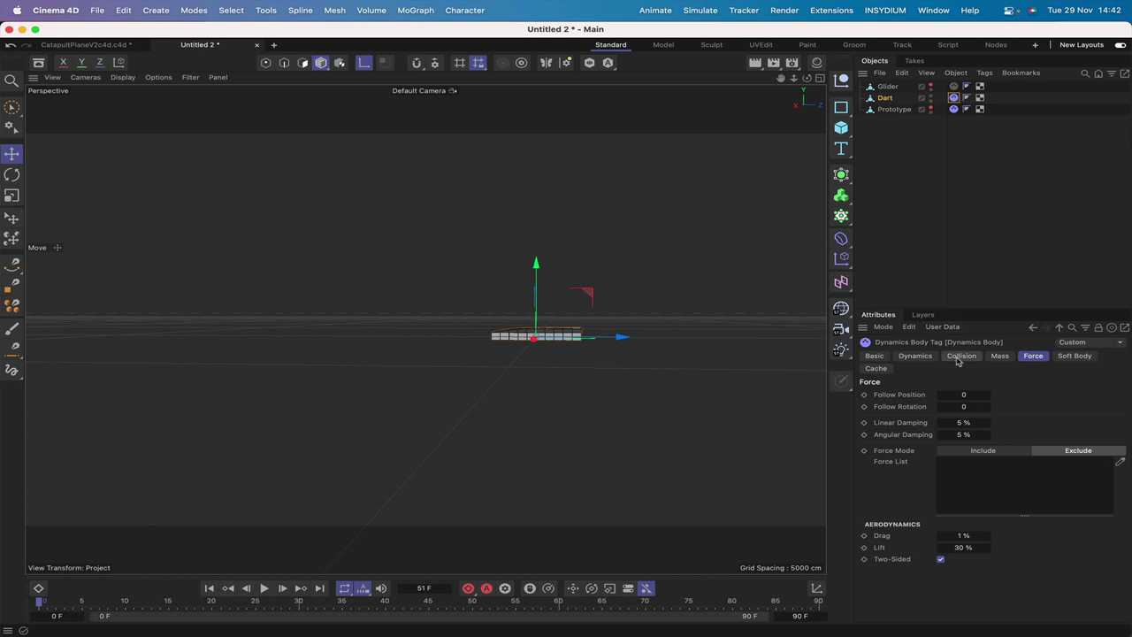
Give the Dart a custom initial linear velocity of -3500 cm along Z, test the flight and return to frame 0
click(916, 355)
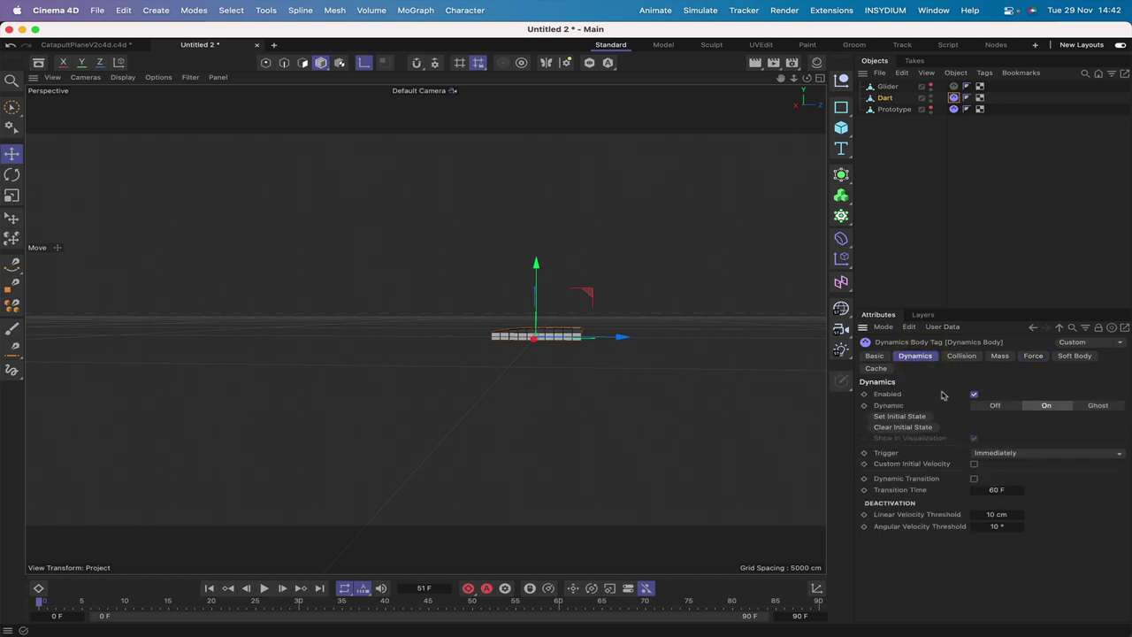
click(975, 464)
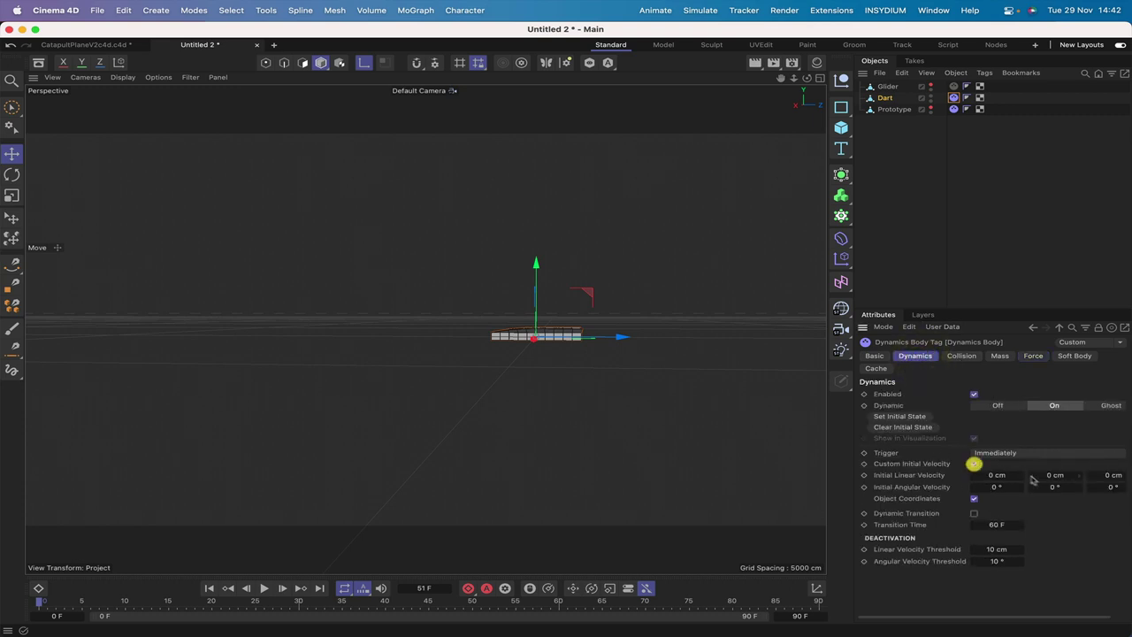
click(1112, 475)
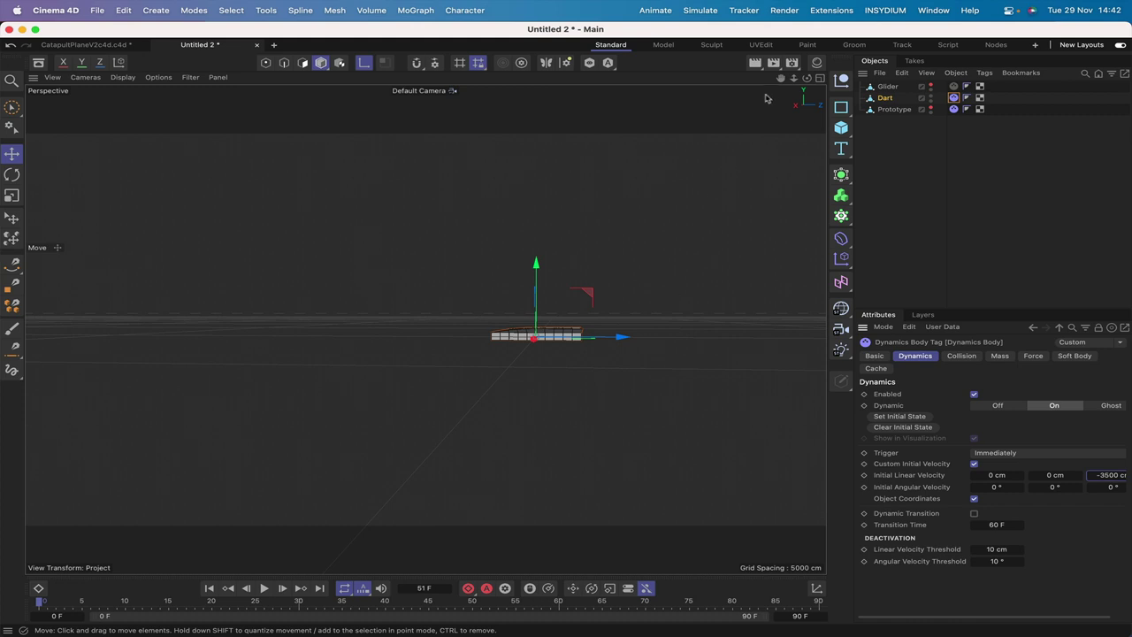
drag(780, 78, 415, 329)
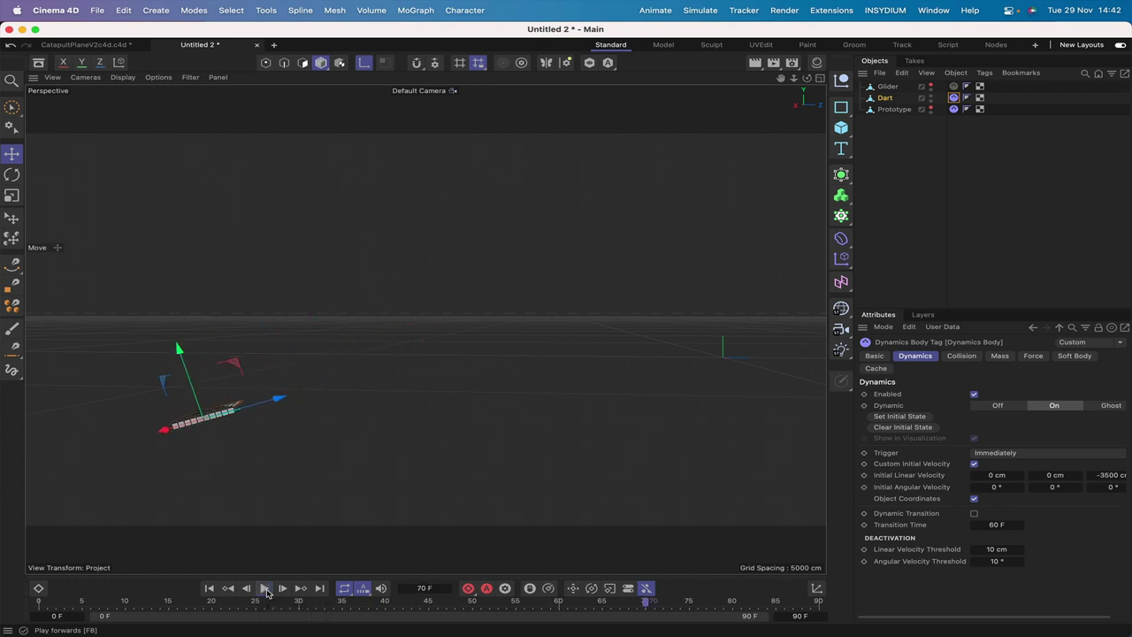
click(208, 588)
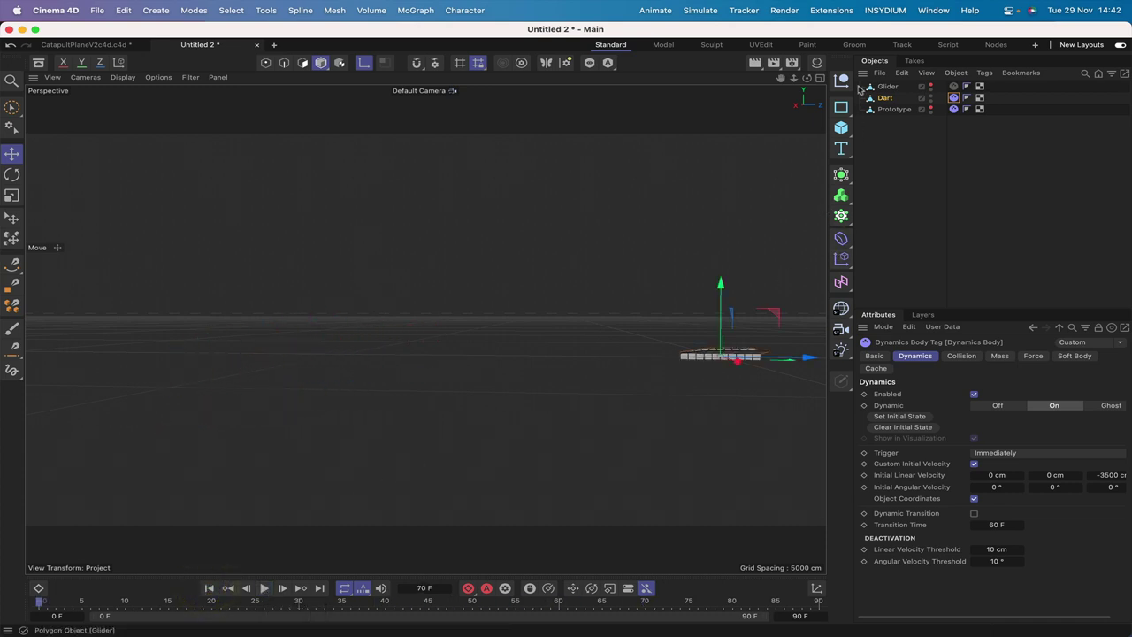
Move the Dart's axis slightly along Z toward the tail, play the flight and return to frame 0
drag(780, 78, 884, 80)
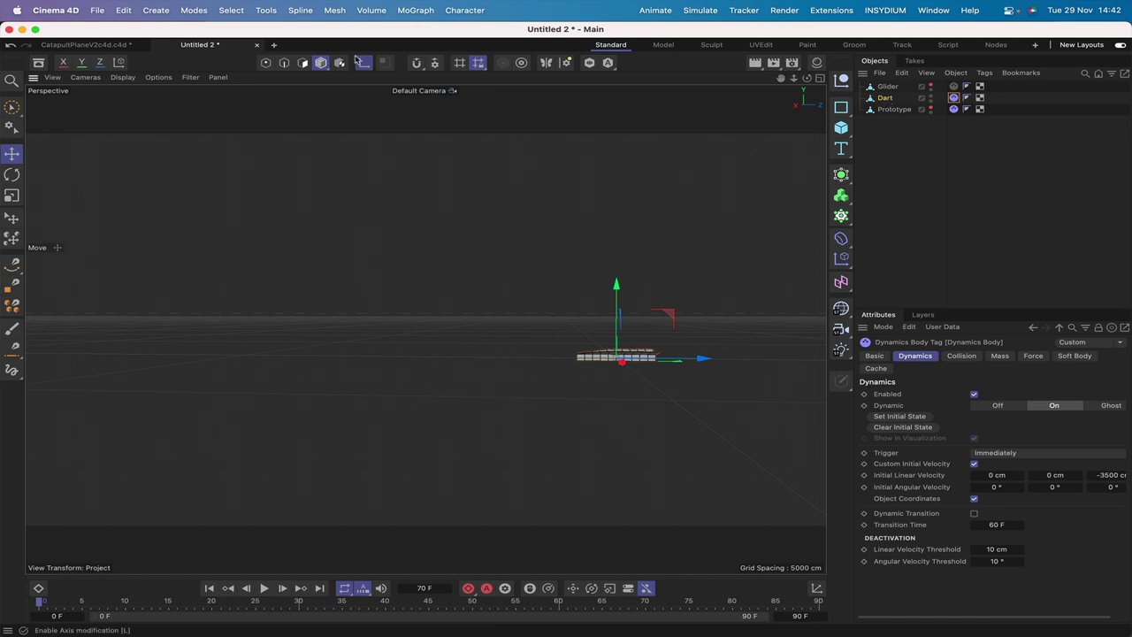
drag(705, 361, 712, 364)
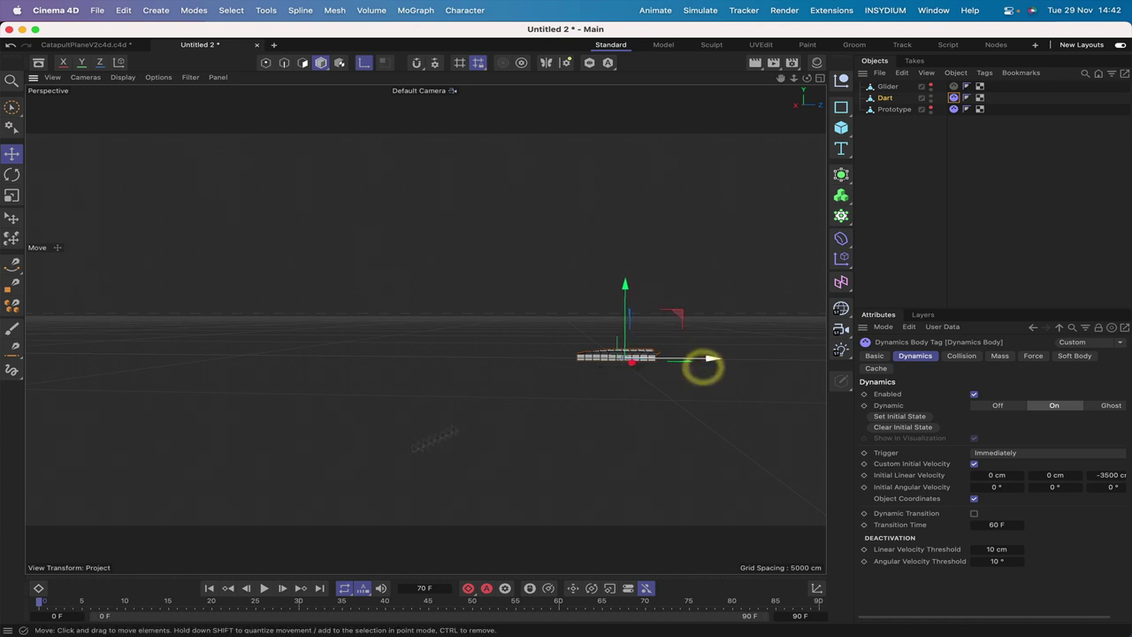
click(210, 589)
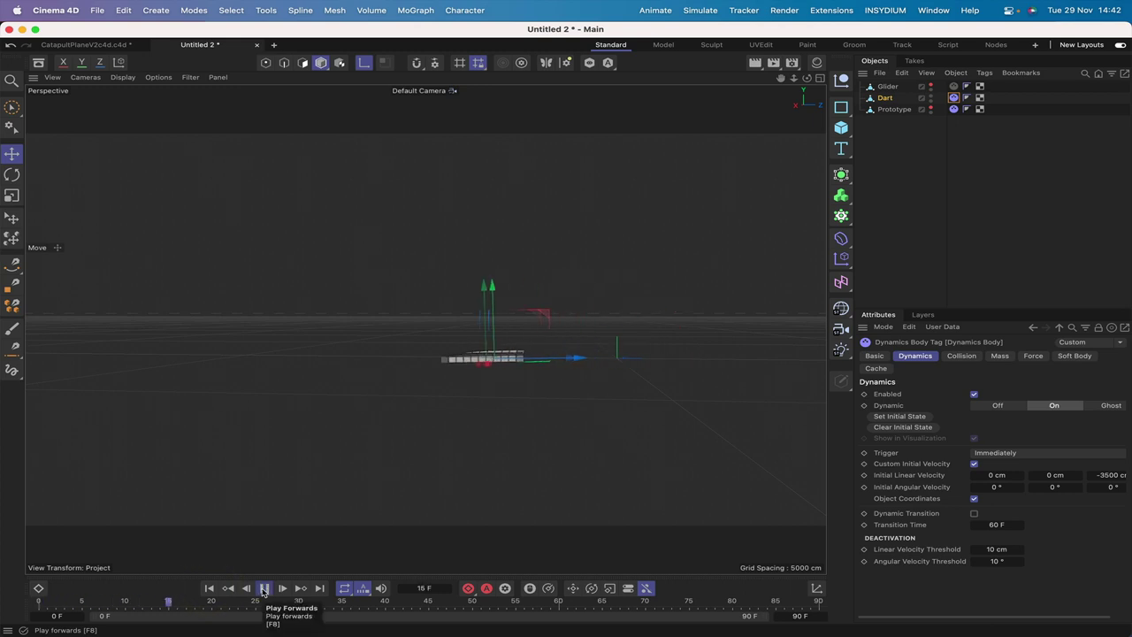
click(209, 588)
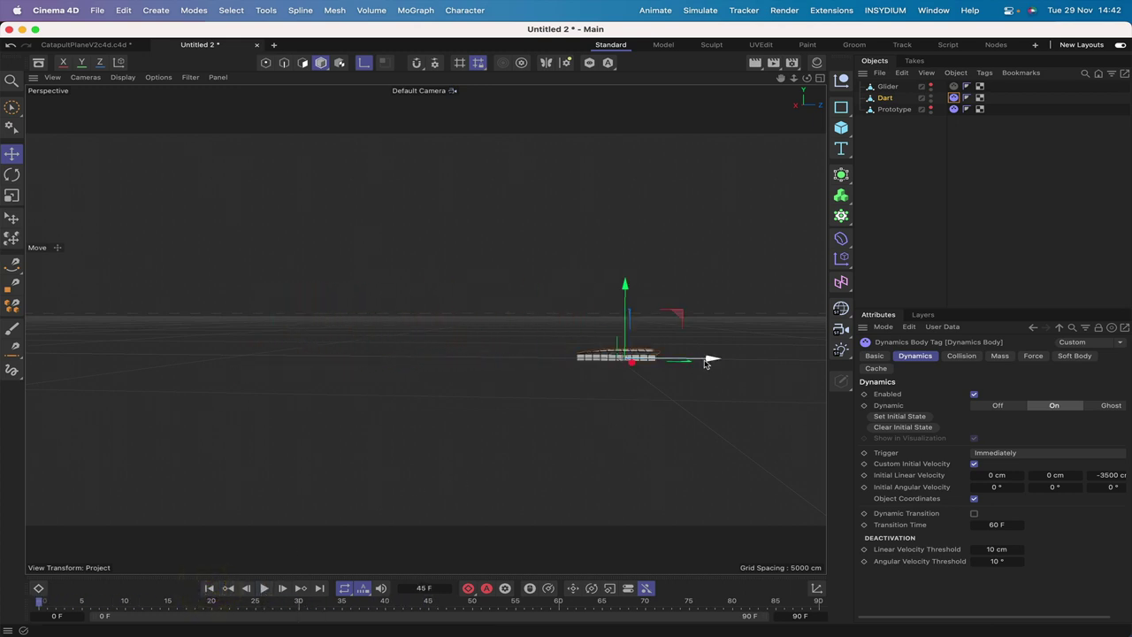
Nudge the Dart's axis a little further toward the tail, replay the flight and return to frame 0
drag(704, 362, 710, 359)
click(264, 588)
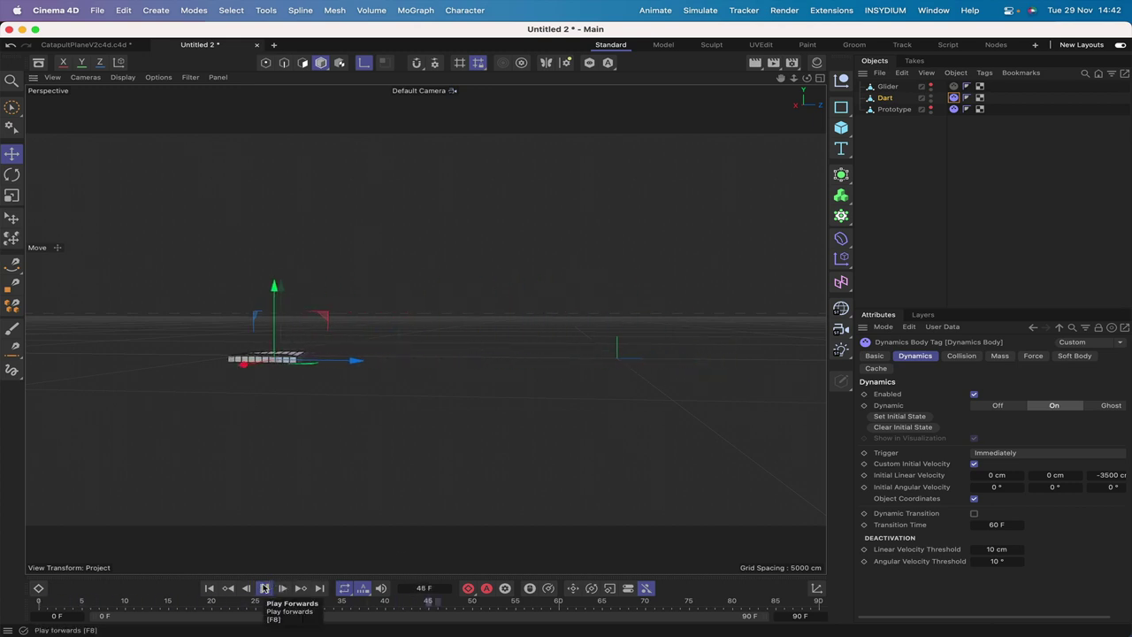
click(264, 588)
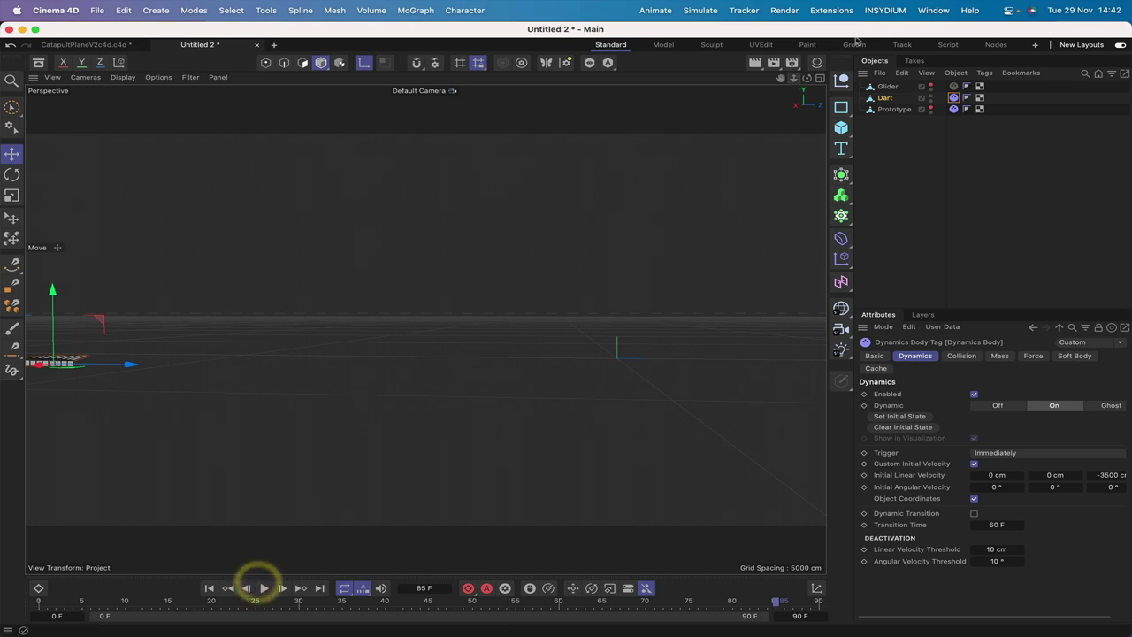
alt+middle_drag(187, 387, 425, 329)
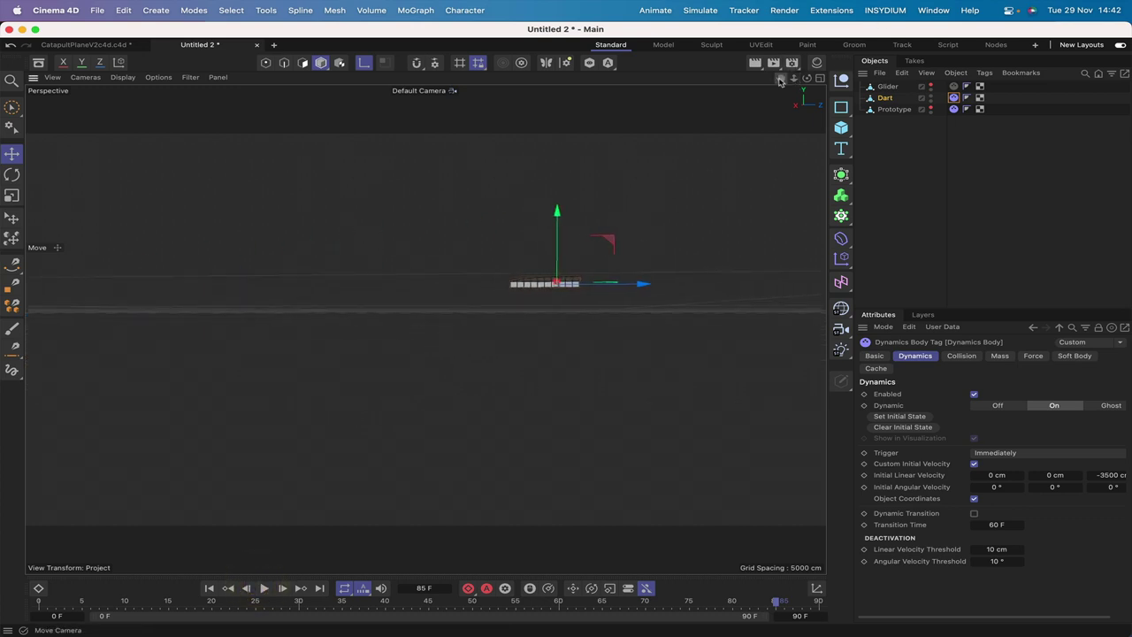
click(271, 591)
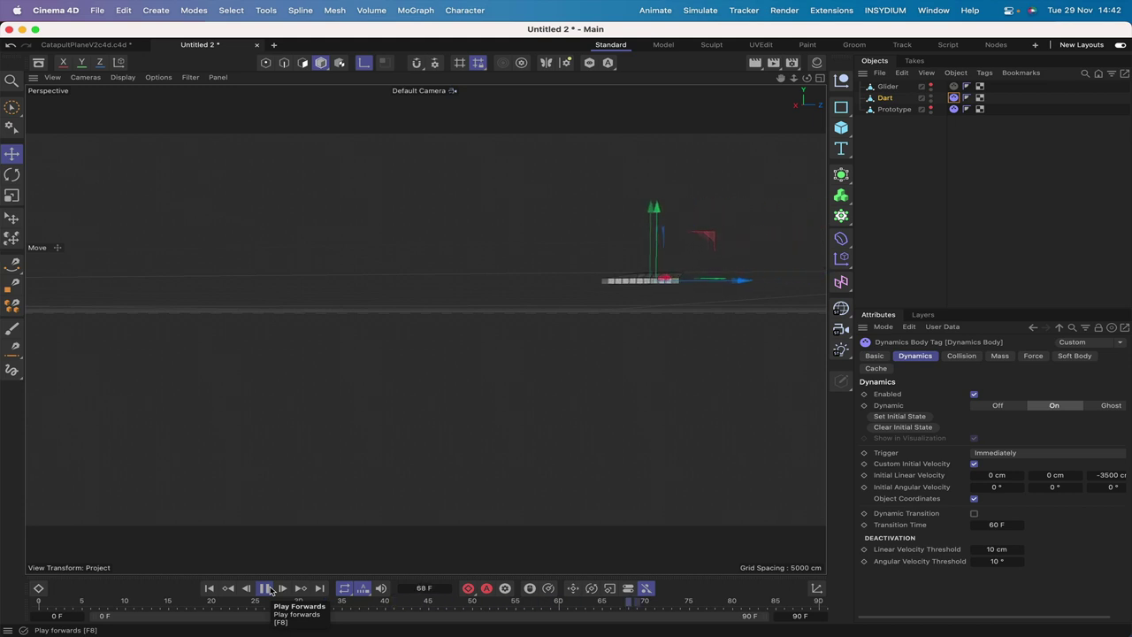
click(270, 591)
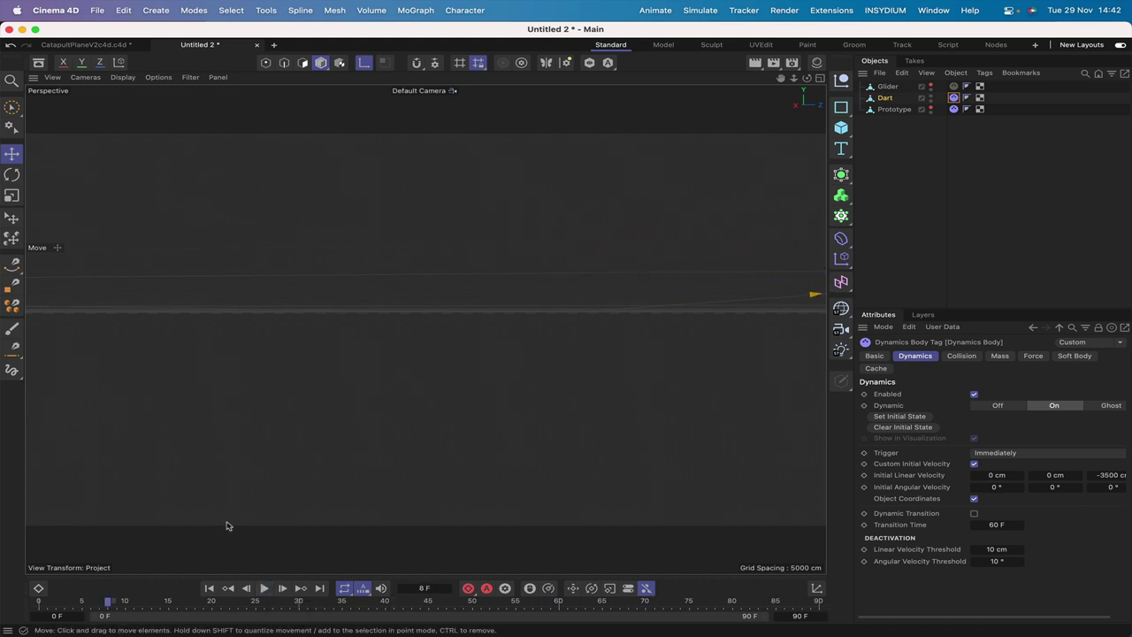
click(208, 588)
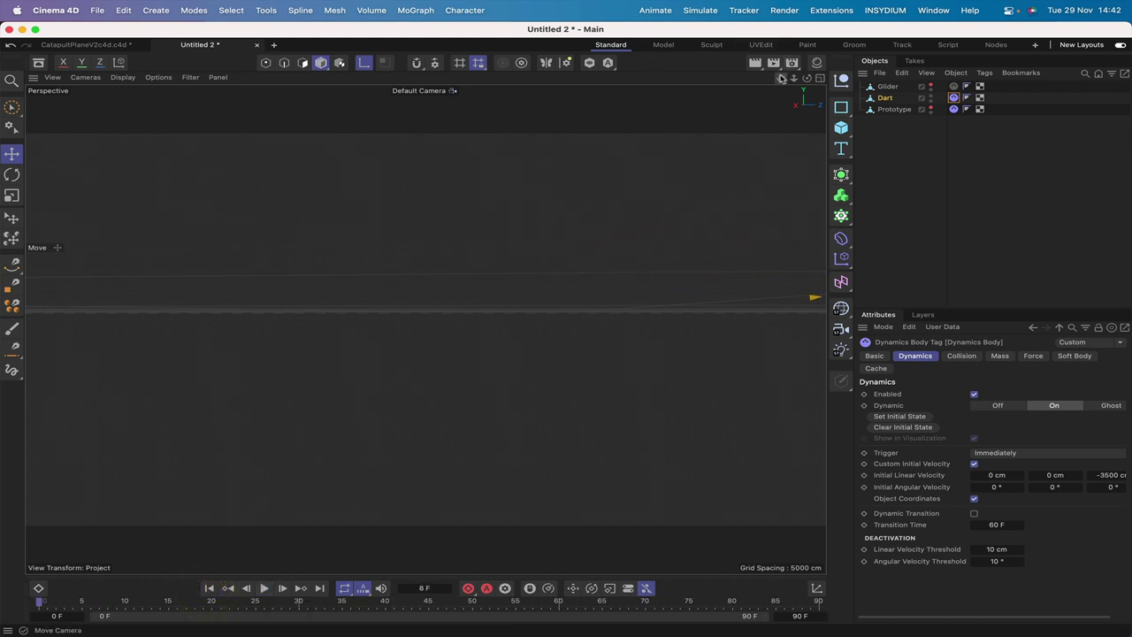
Replay the Dart's flight from frame 0, and move its stray axis in the YZ plane back onto the rear of the plane
click(651, 110)
drag(780, 78, 755, 117)
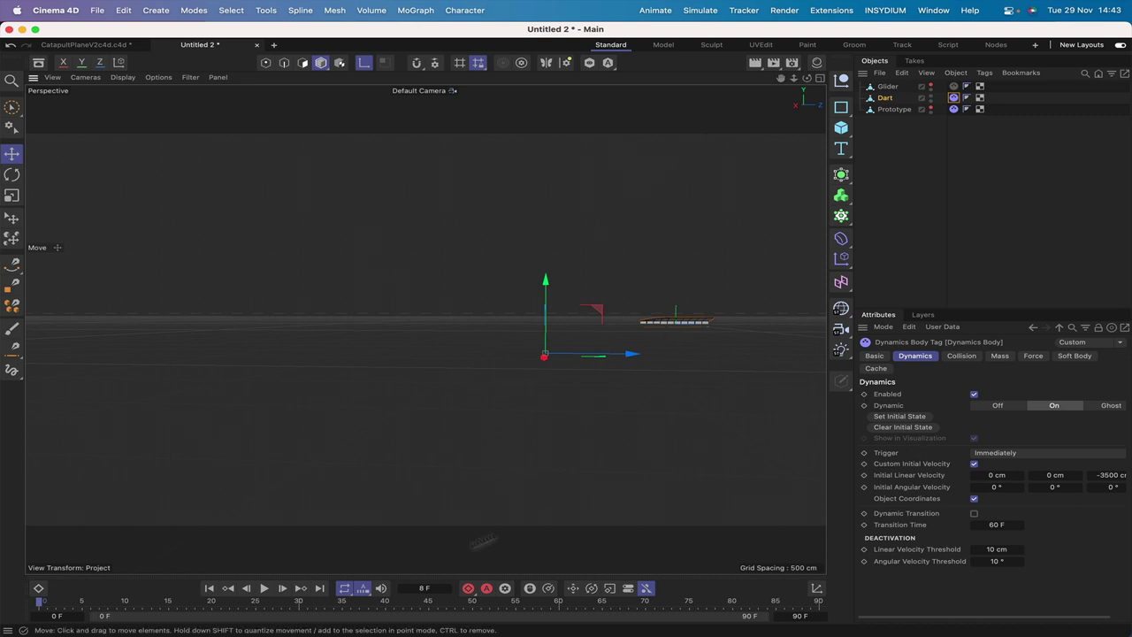
click(263, 588)
click(263, 589)
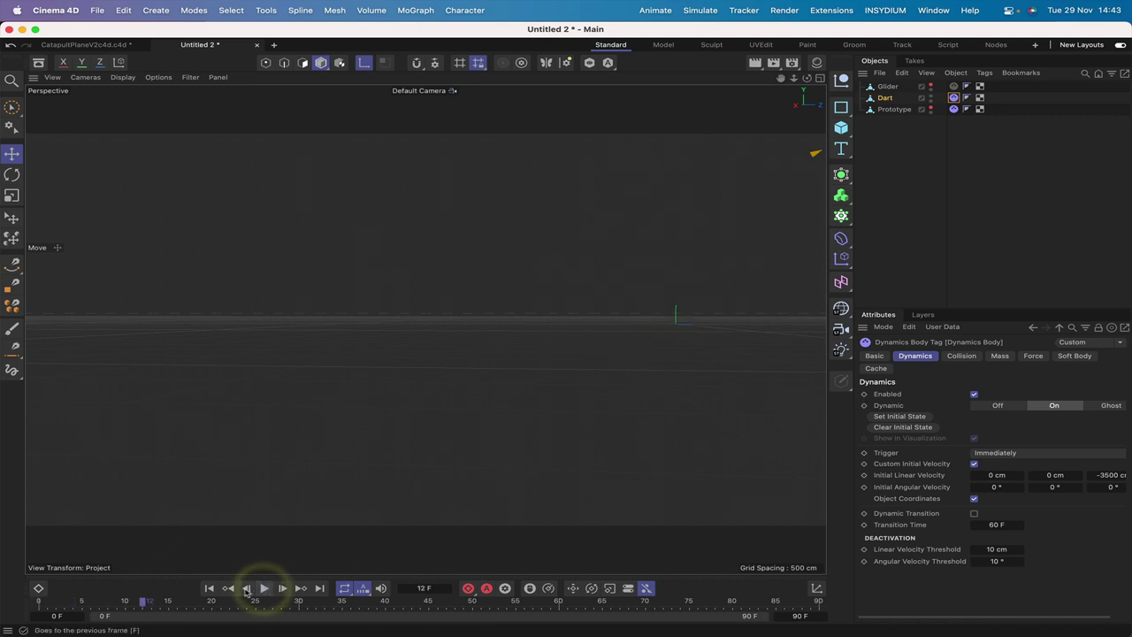
click(210, 588)
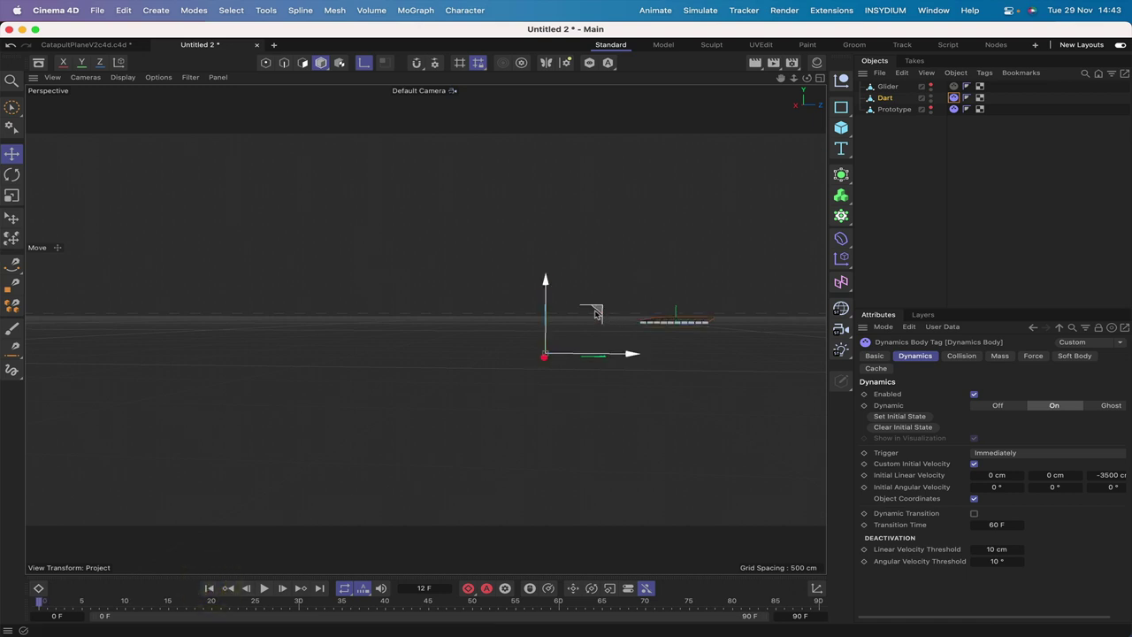
drag(594, 308, 737, 281)
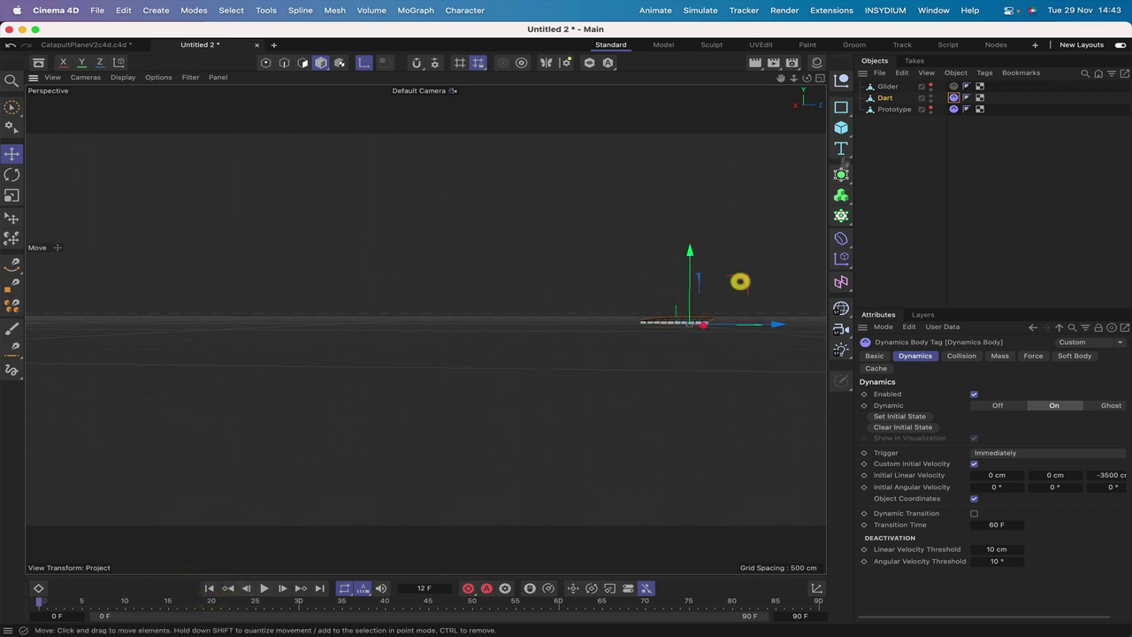
Try setting the Dart's X position to 0 cm and undo the change
drag(808, 78, 781, 183)
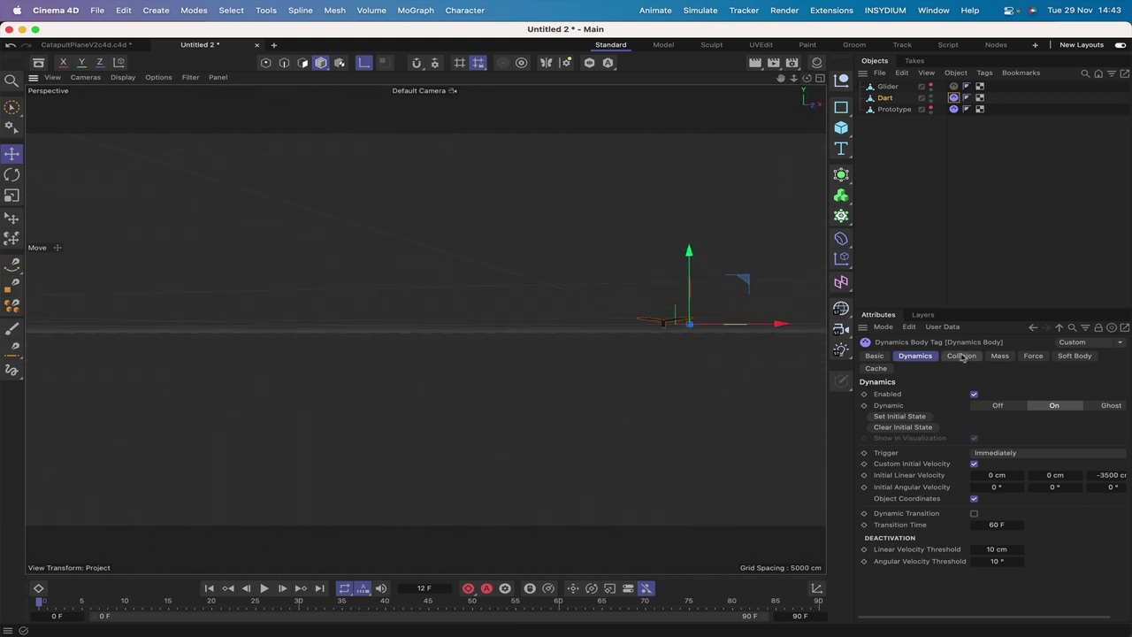
click(885, 98)
click(919, 356)
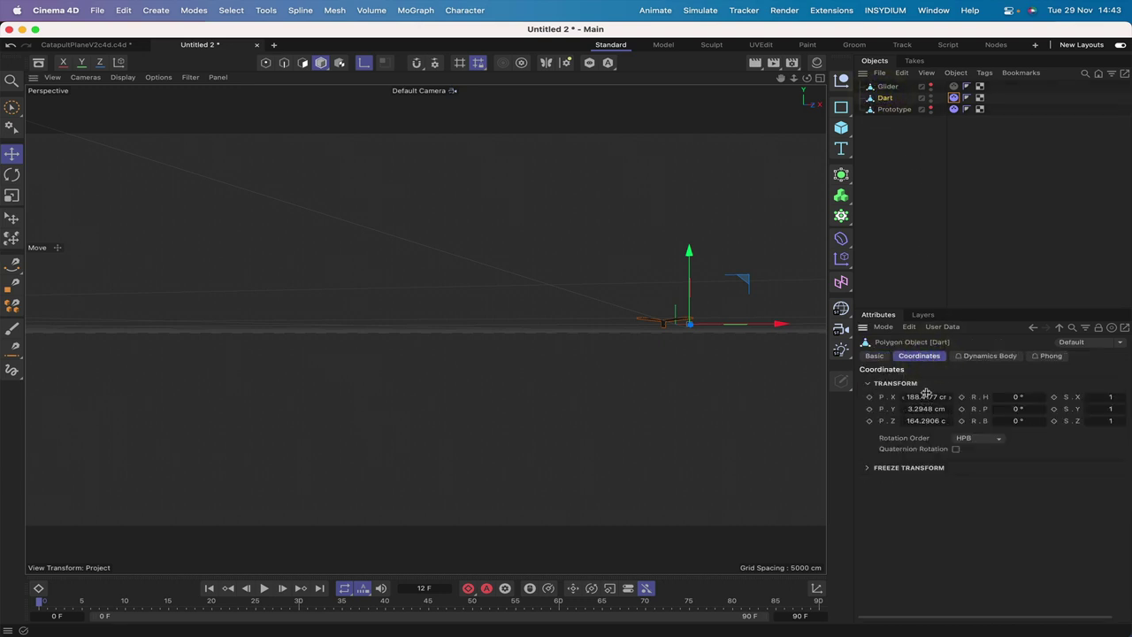
text(0)
key(Return)
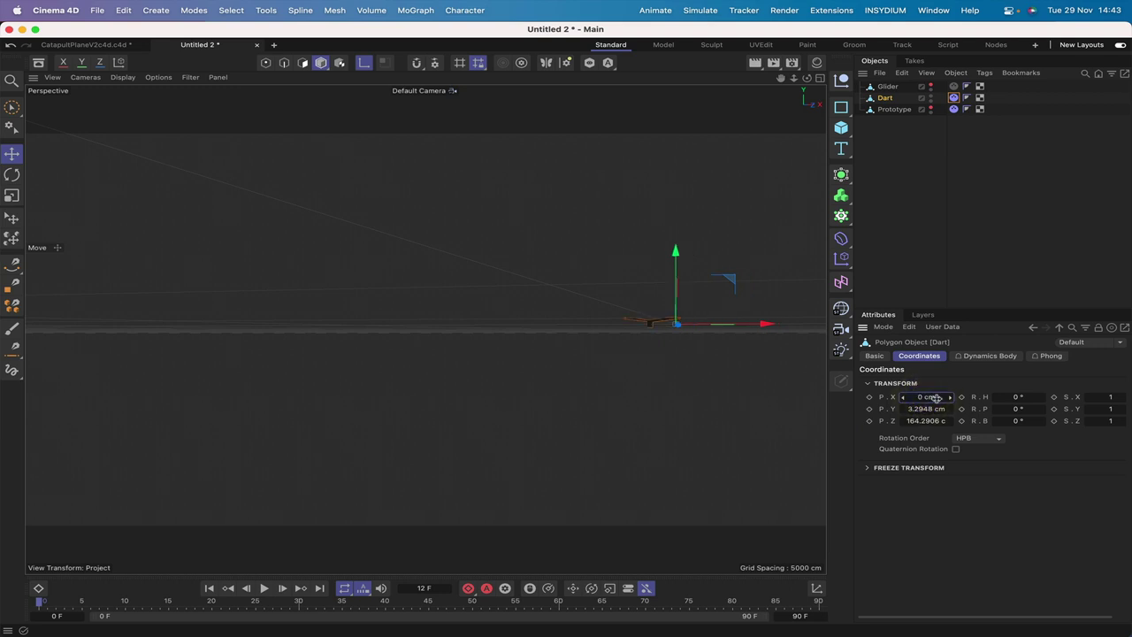
key(super+z)
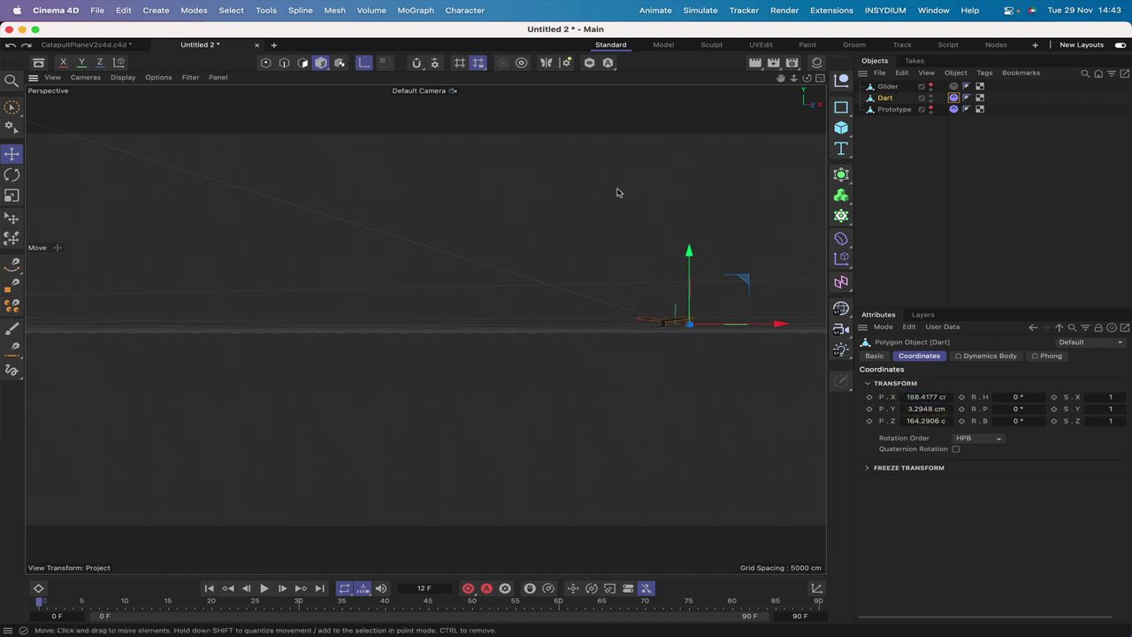
Move the Dart's axis along X onto the plane's center line, at about X -166.6 cm, fine-tuning it in the front view
drag(782, 324, 756, 325)
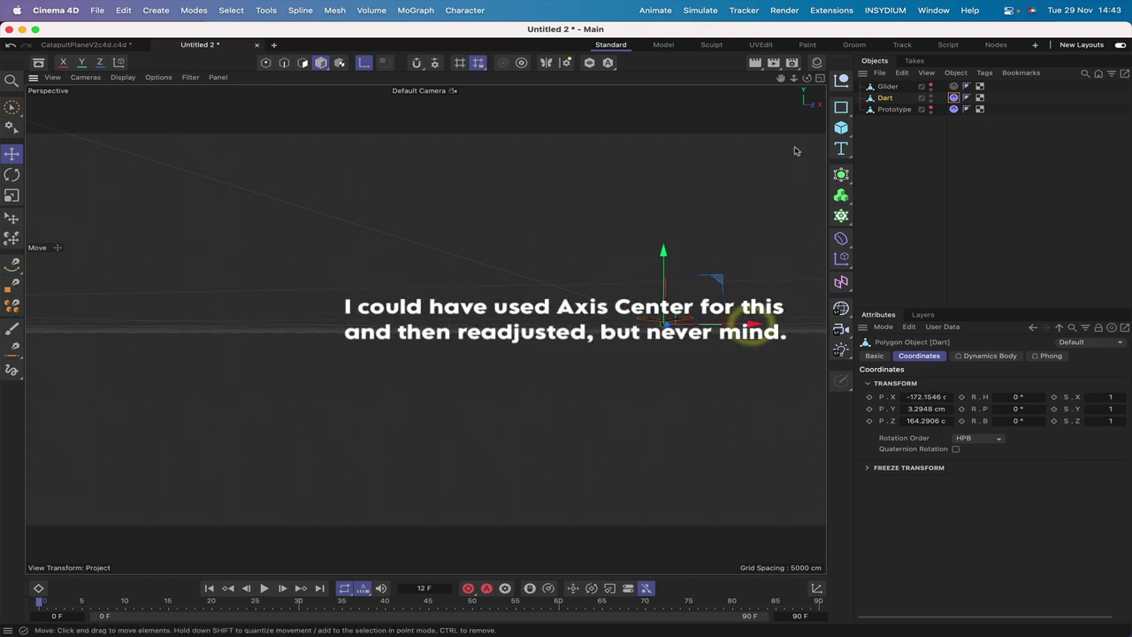
key(F4)
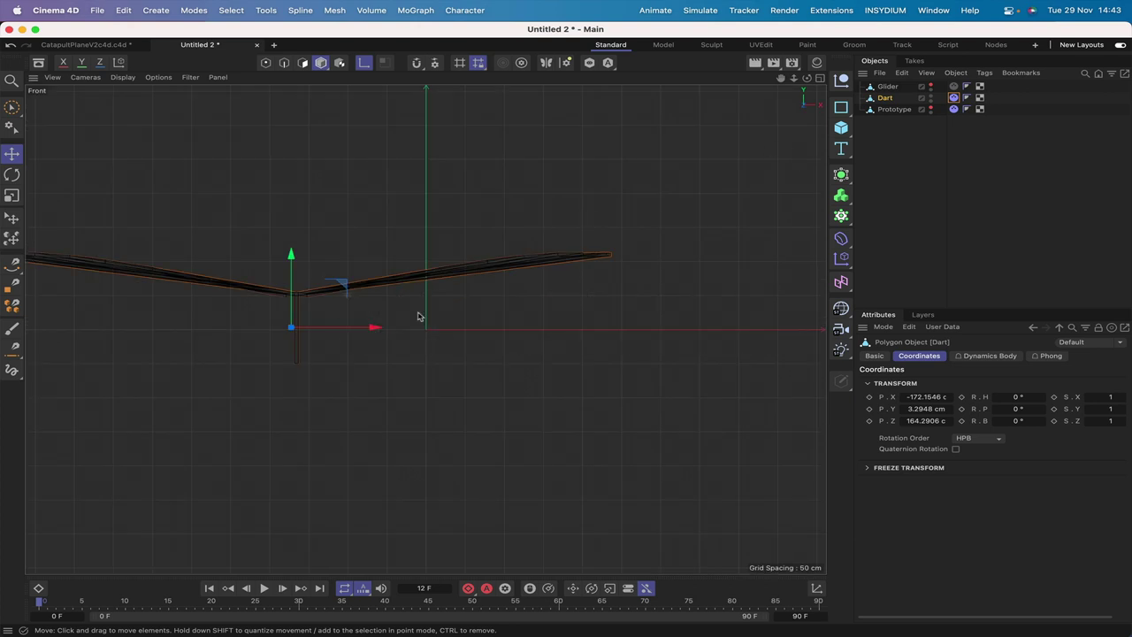
drag(374, 327, 379, 329)
key(F1)
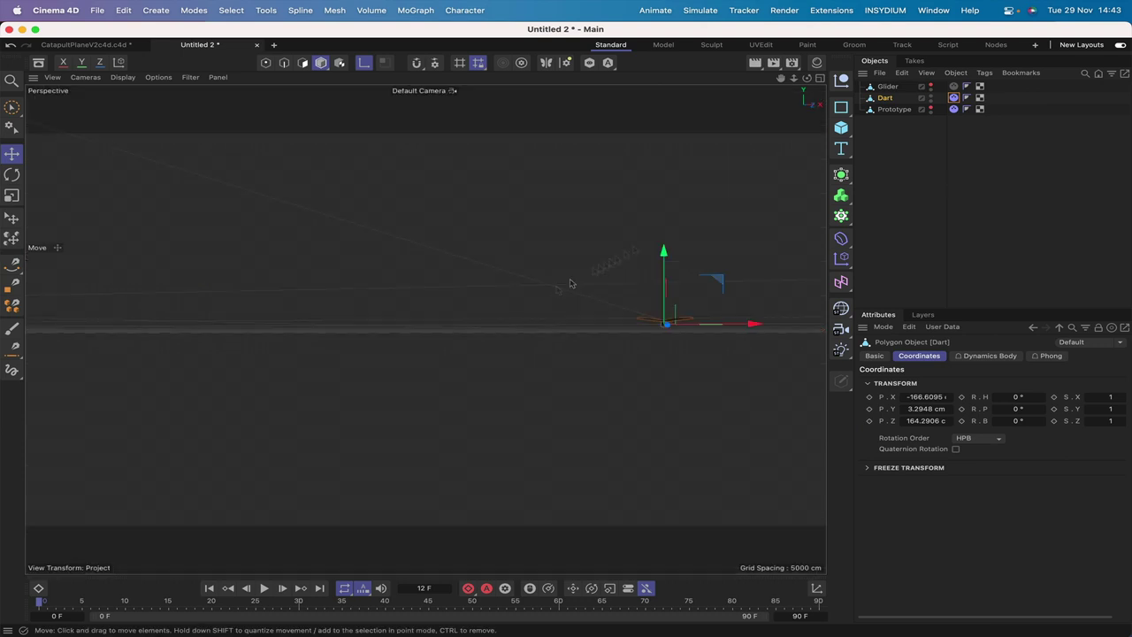
Play the Dart's flight twice from a side-on perspective, returning to frame 0 after each run
drag(805, 81, 806, 78)
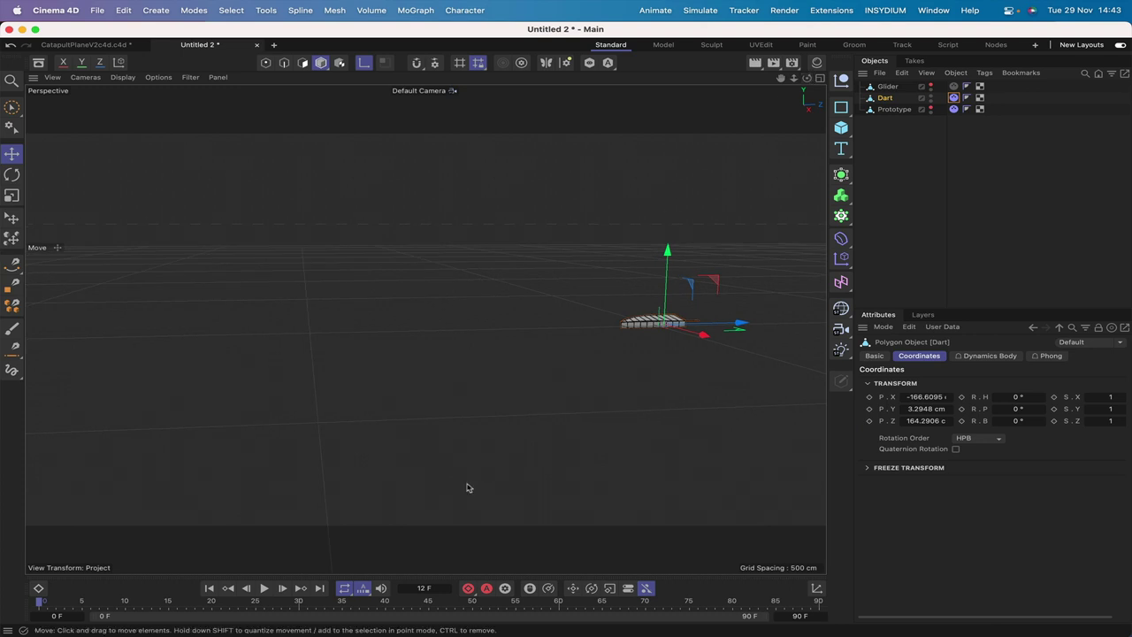
click(263, 588)
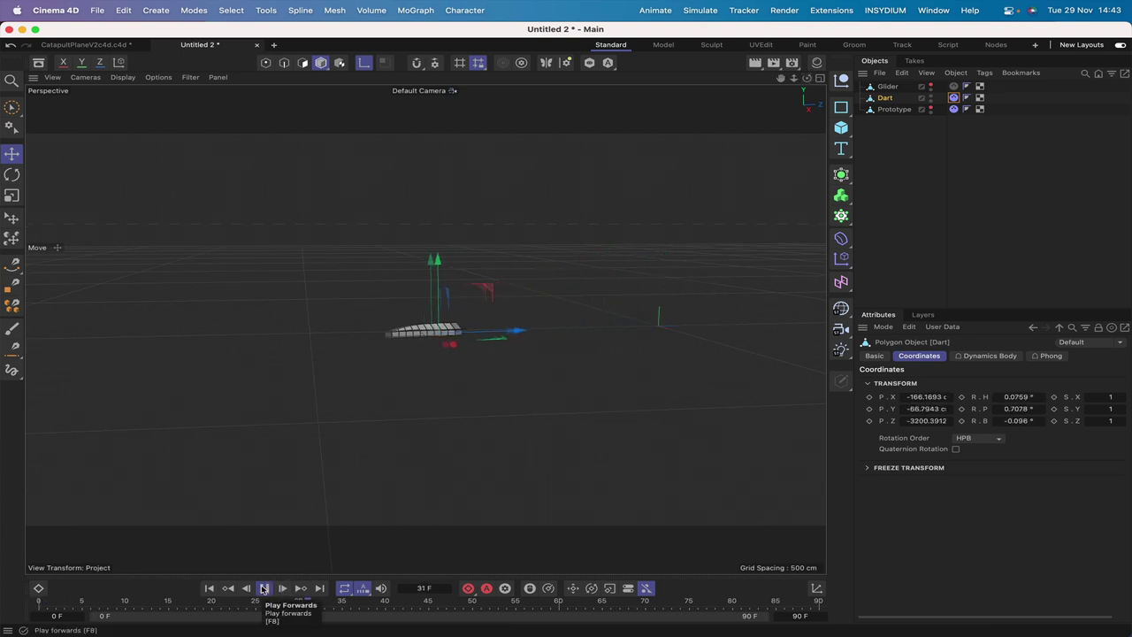
click(208, 588)
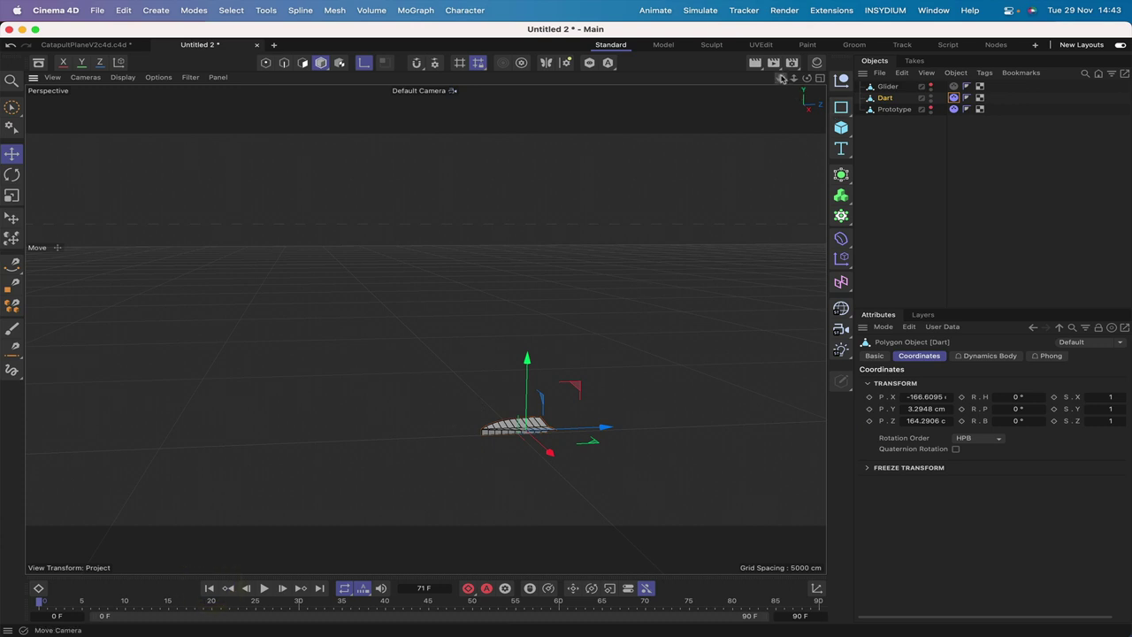
drag(780, 78, 283, 478)
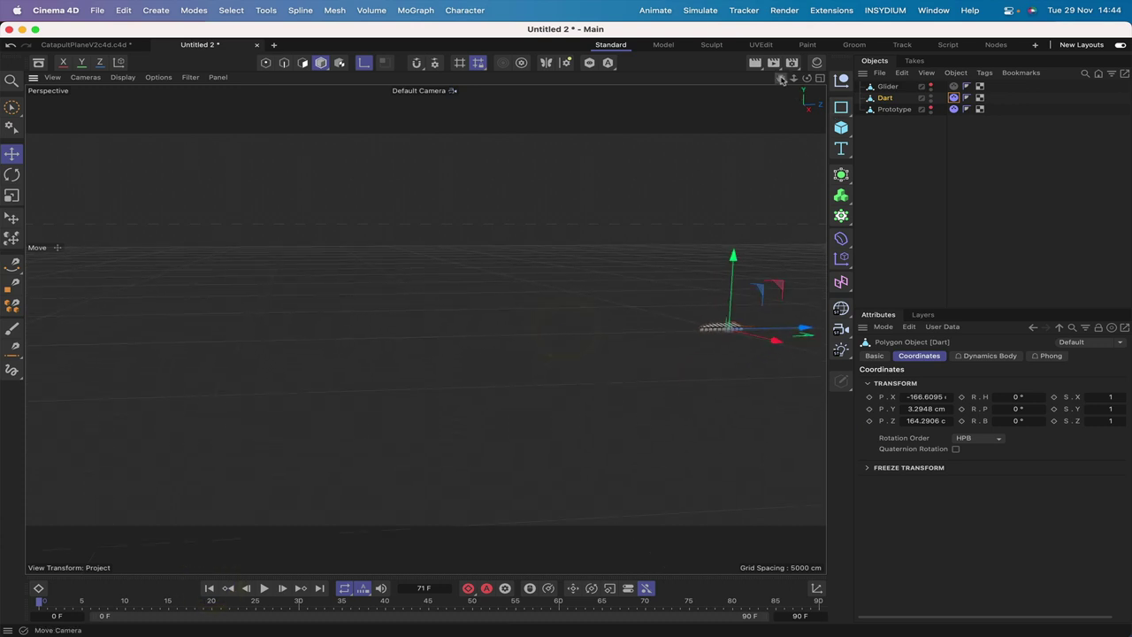
click(263, 589)
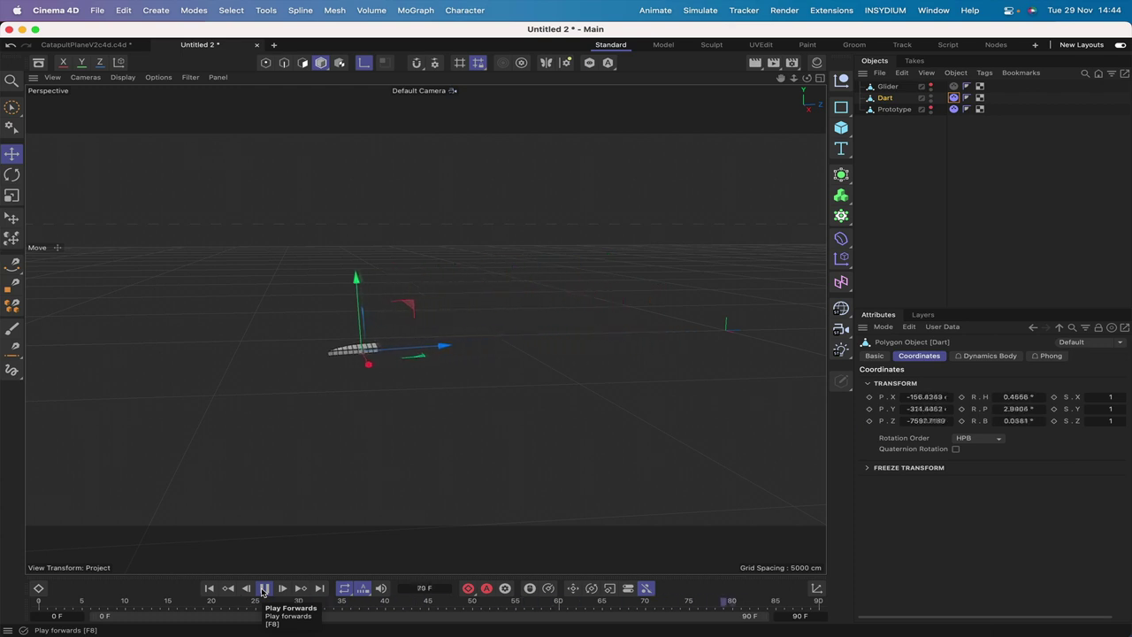
click(264, 588)
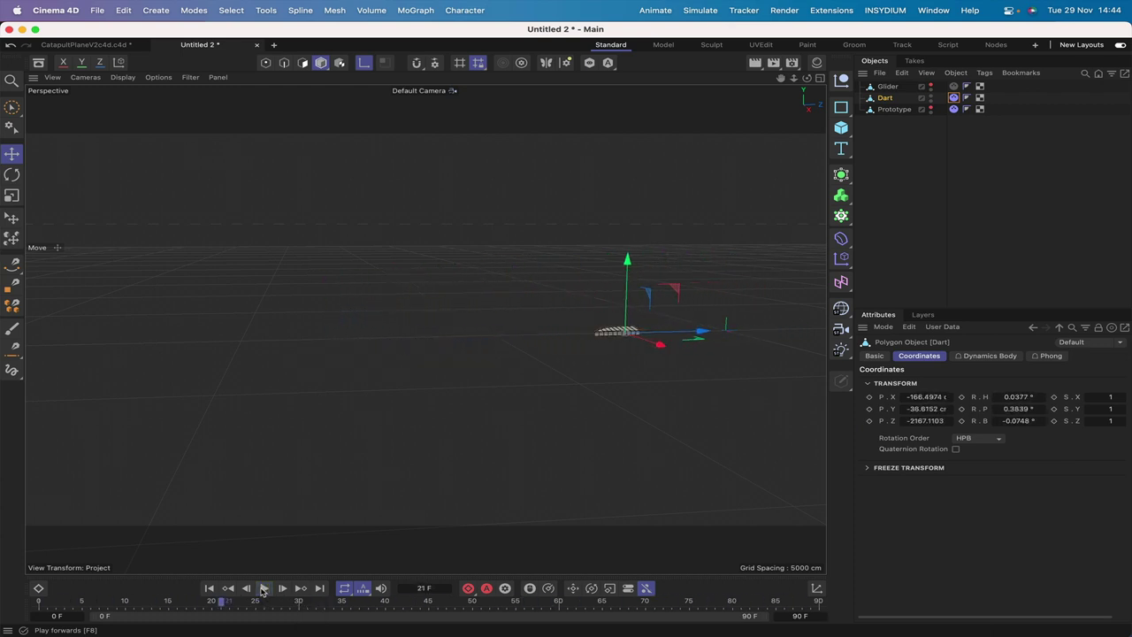
click(210, 588)
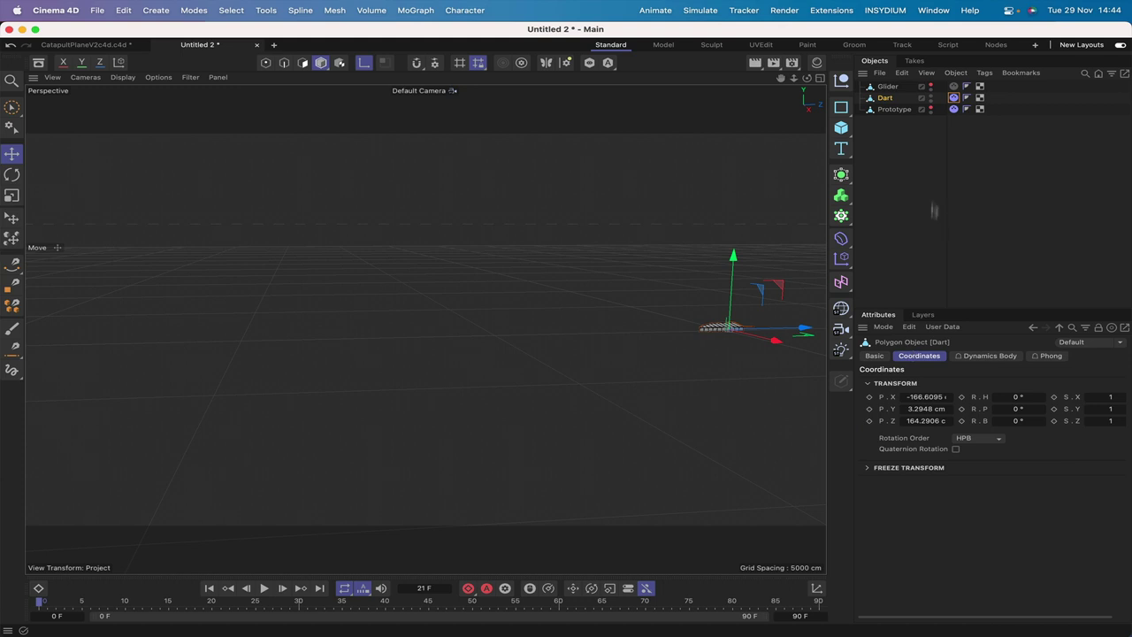
Disable the Dart's dynamics body, hide the Dart and unhide the Prototype
click(954, 98)
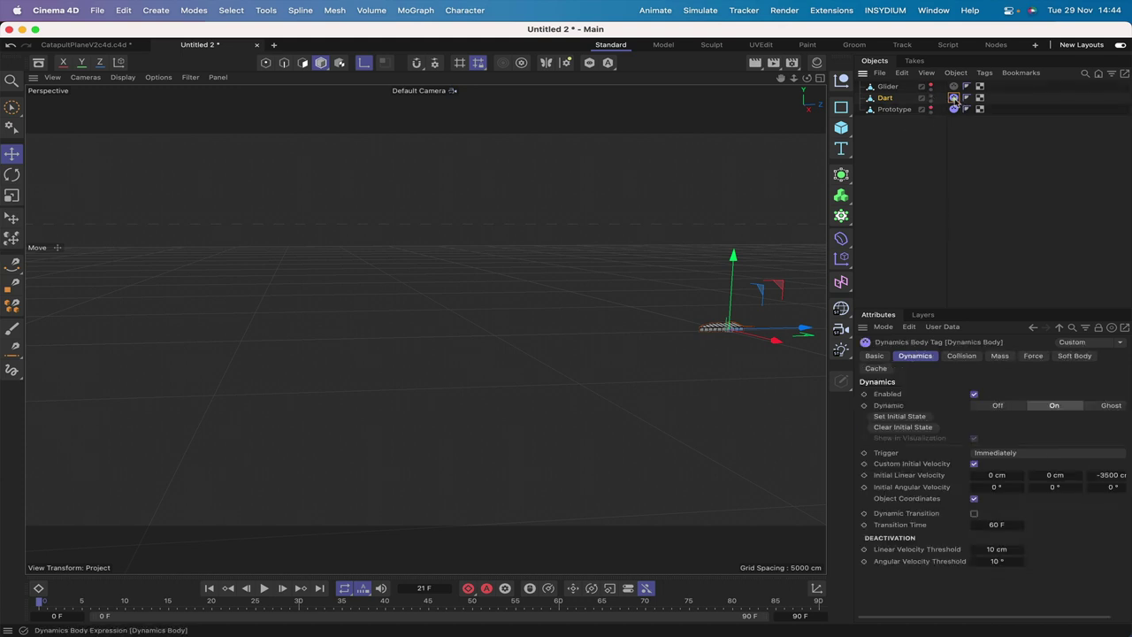
click(974, 394)
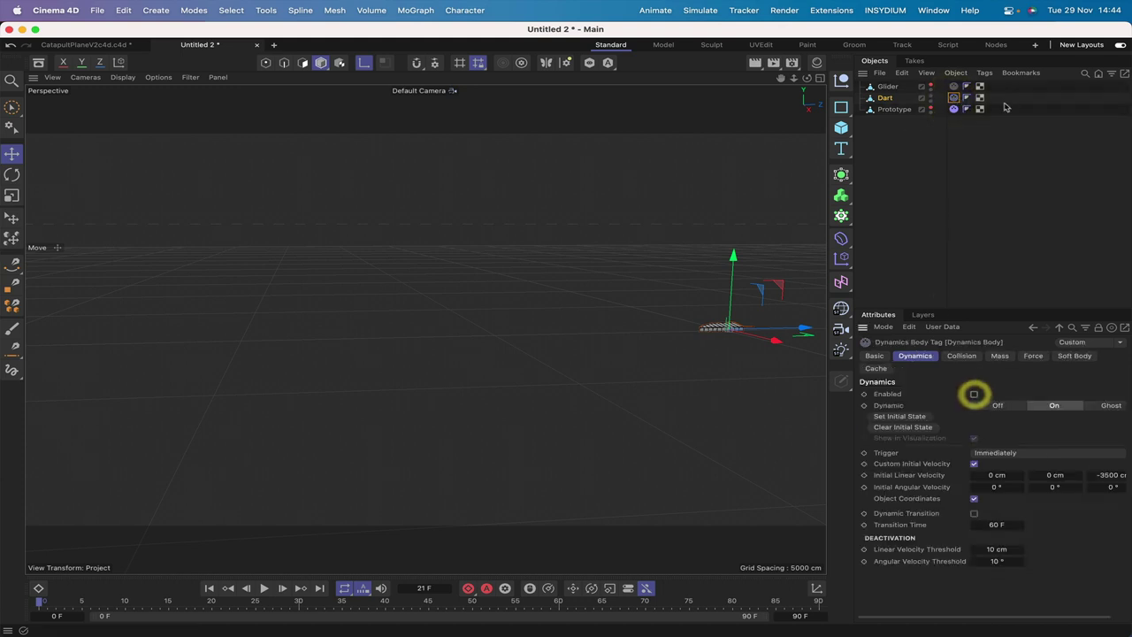
click(931, 94)
click(930, 101)
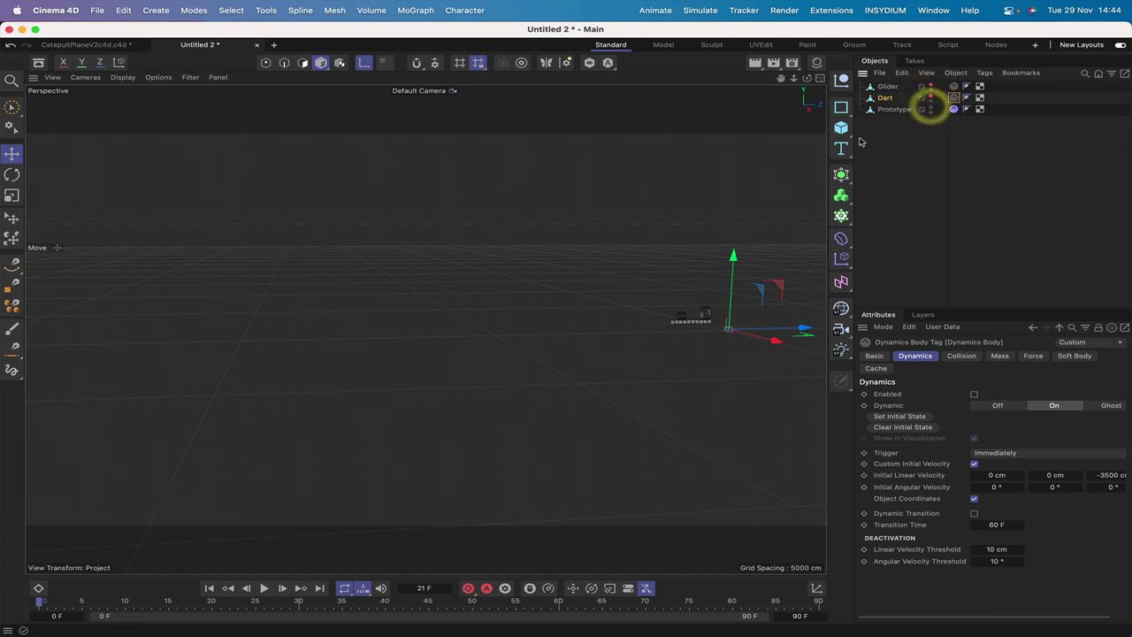
Set the Prototype's dynamics collision to Inherit Tag None, Individual Elements Off and Shape Convex Hull
click(897, 109)
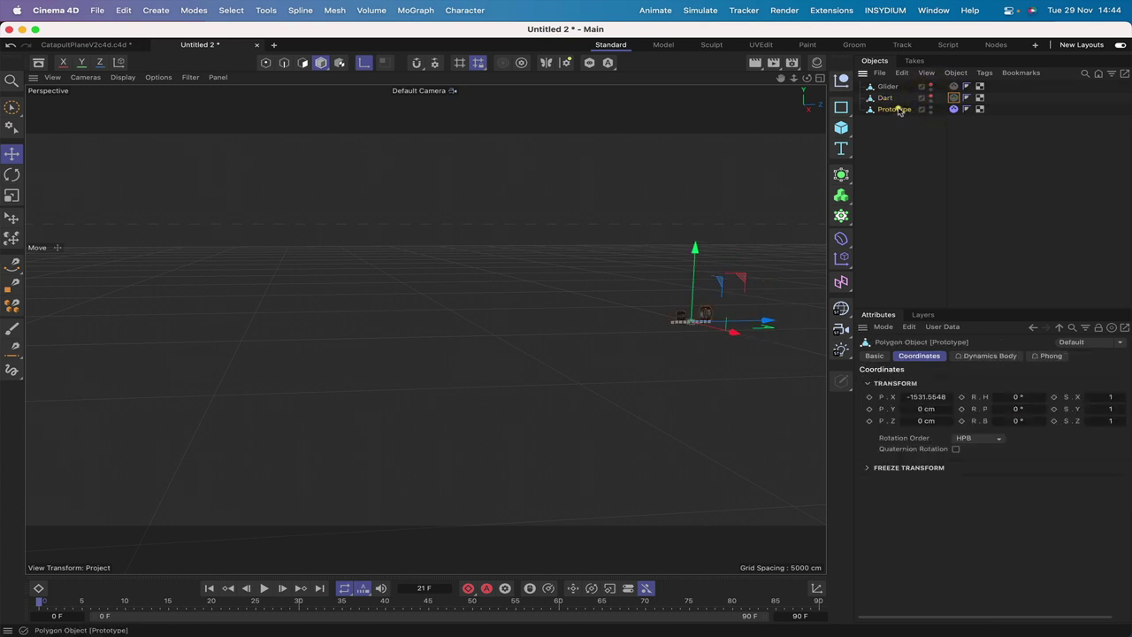
mouse_move(780, 78)
mouse_down()
mouse_move(734, 82)
mouse_move(778, 79)
mouse_up()
scroll(424, 328, up, 3)
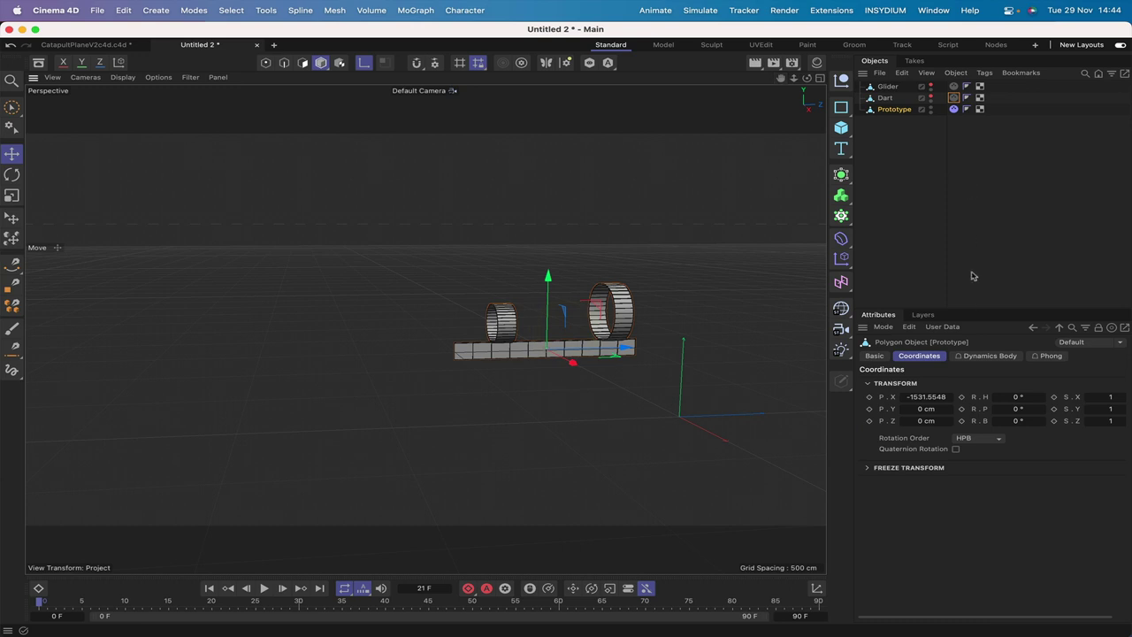
click(954, 110)
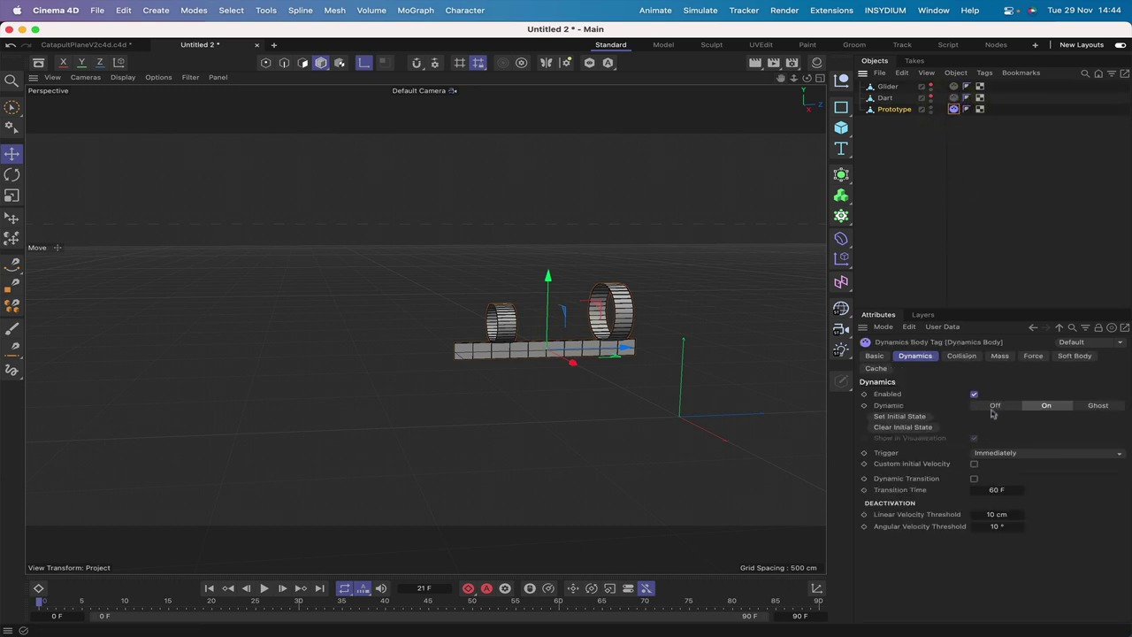
click(963, 356)
click(994, 394)
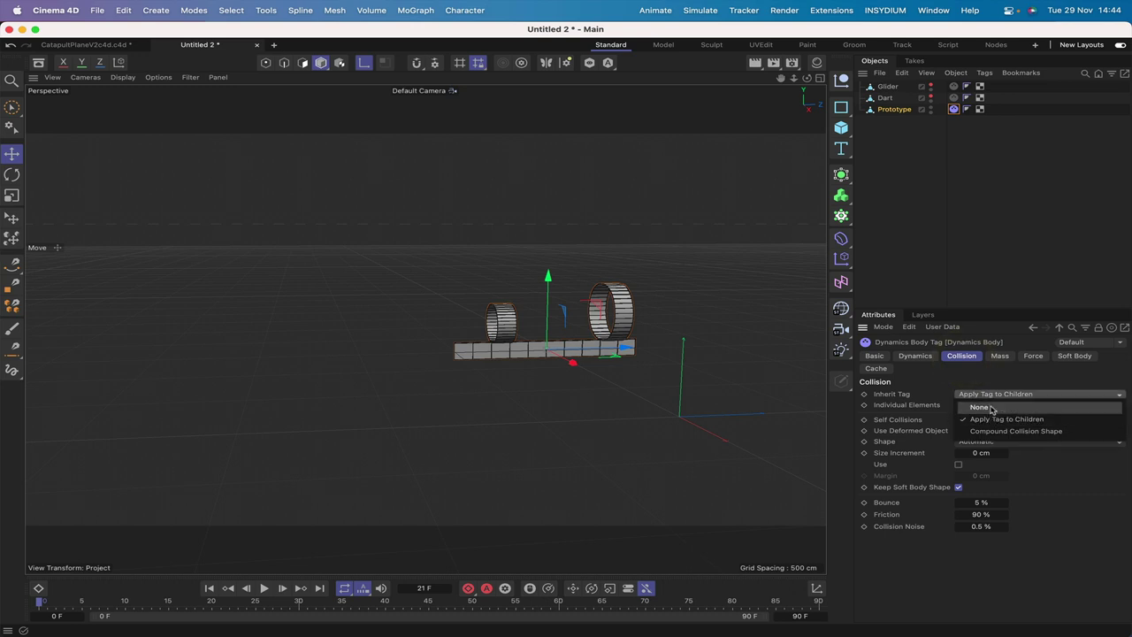
click(988, 406)
click(973, 405)
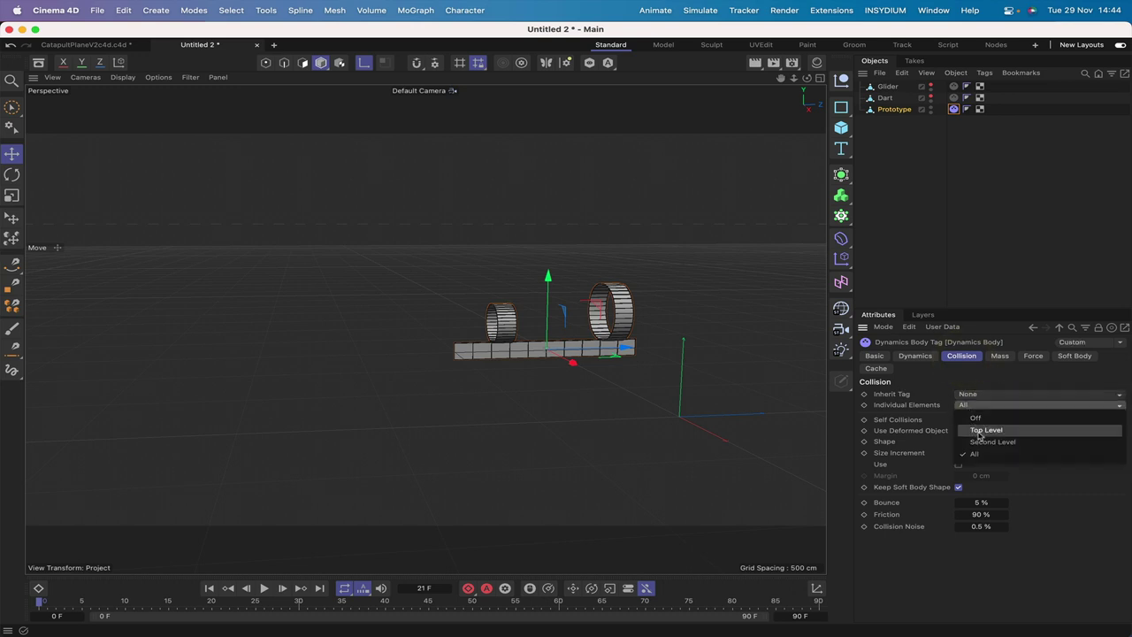
click(977, 419)
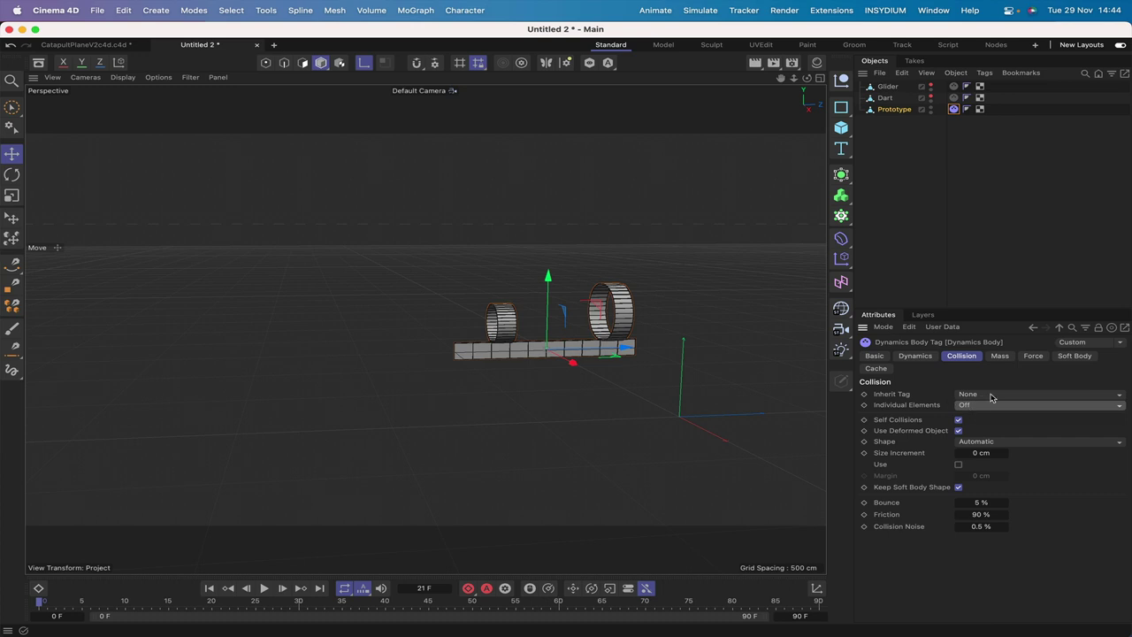
click(978, 443)
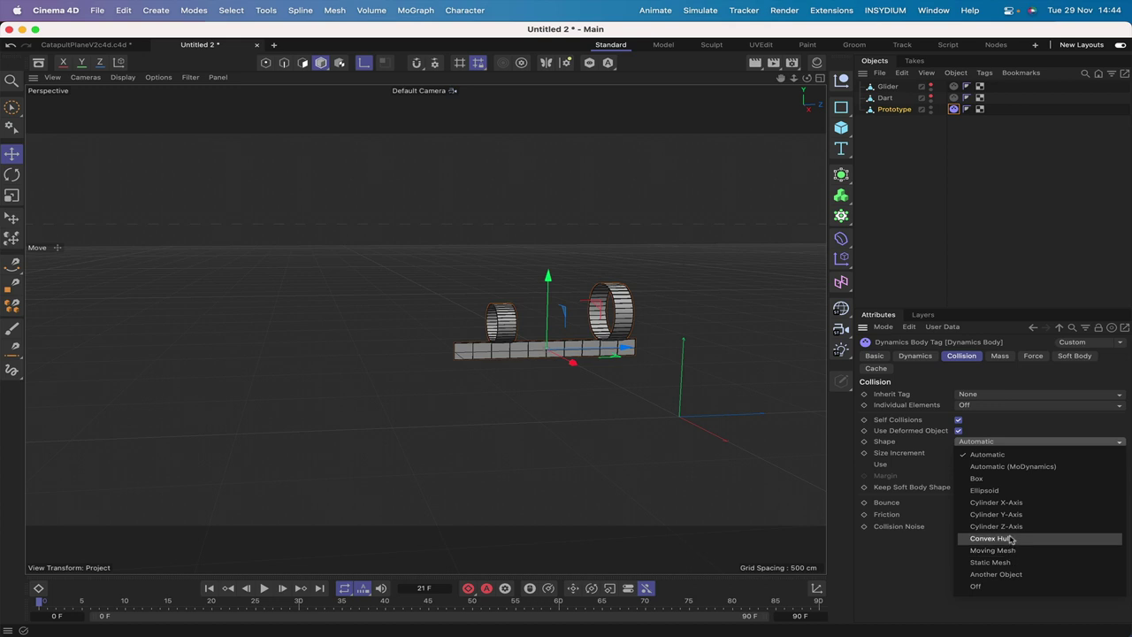
click(1010, 535)
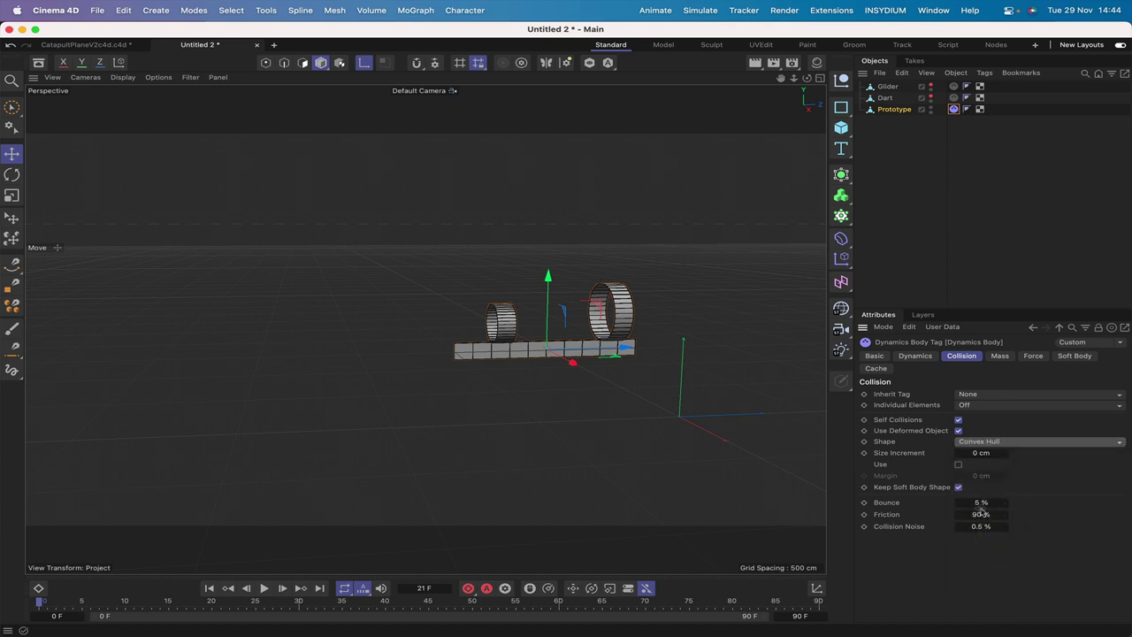
Enable a custom mass center for the Prototype and set it to Y -30 cm and Z -9 cm
click(992, 355)
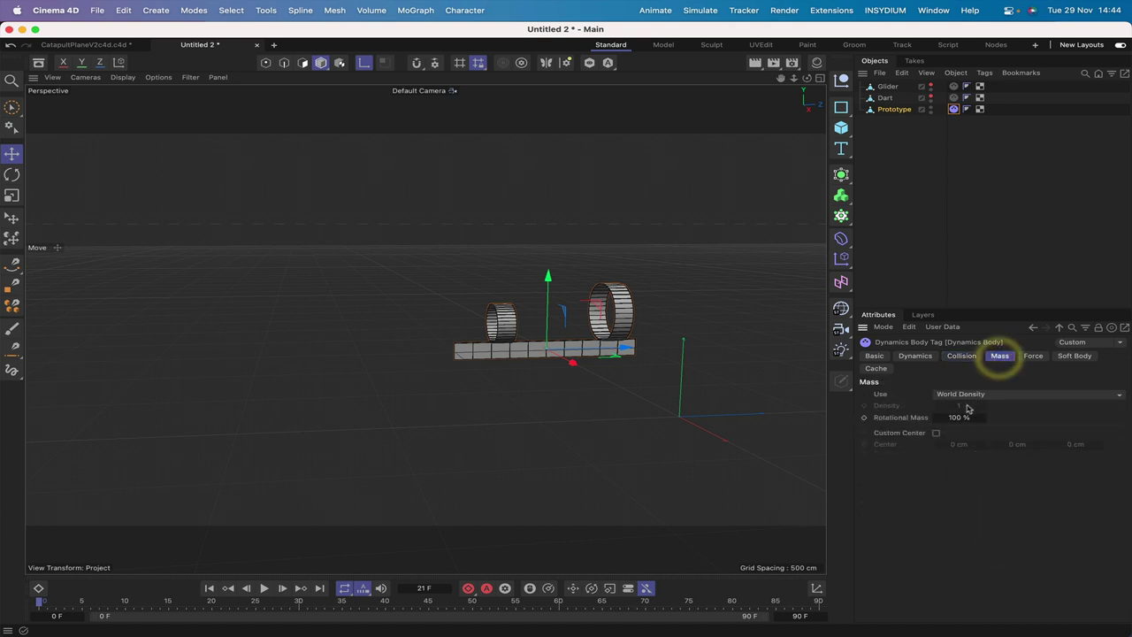
click(936, 433)
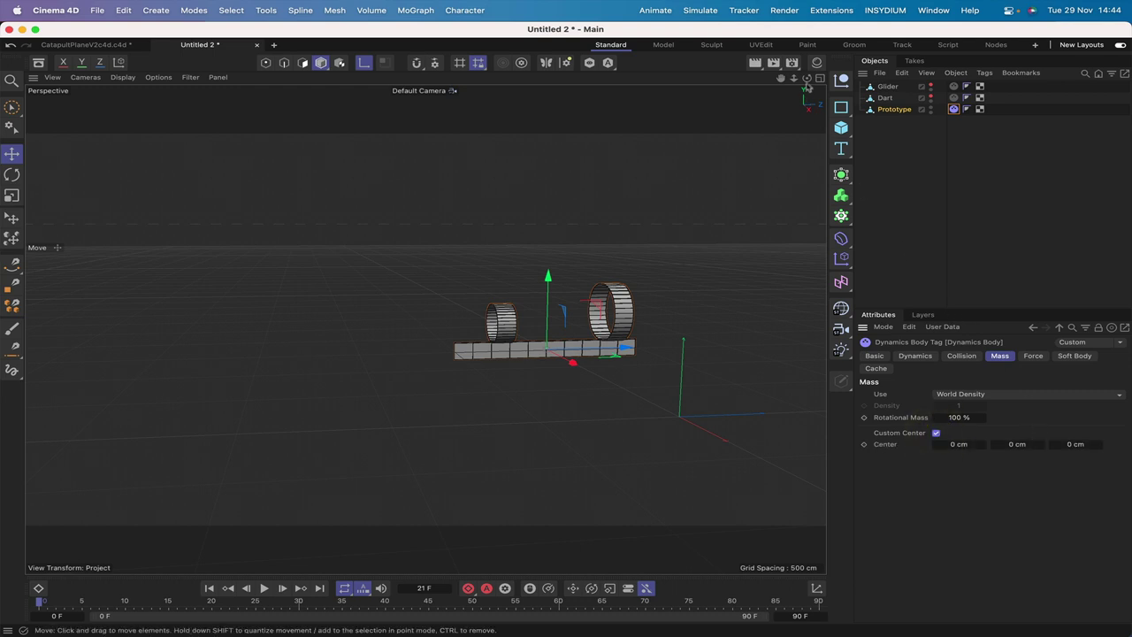
drag(806, 78, 774, 81)
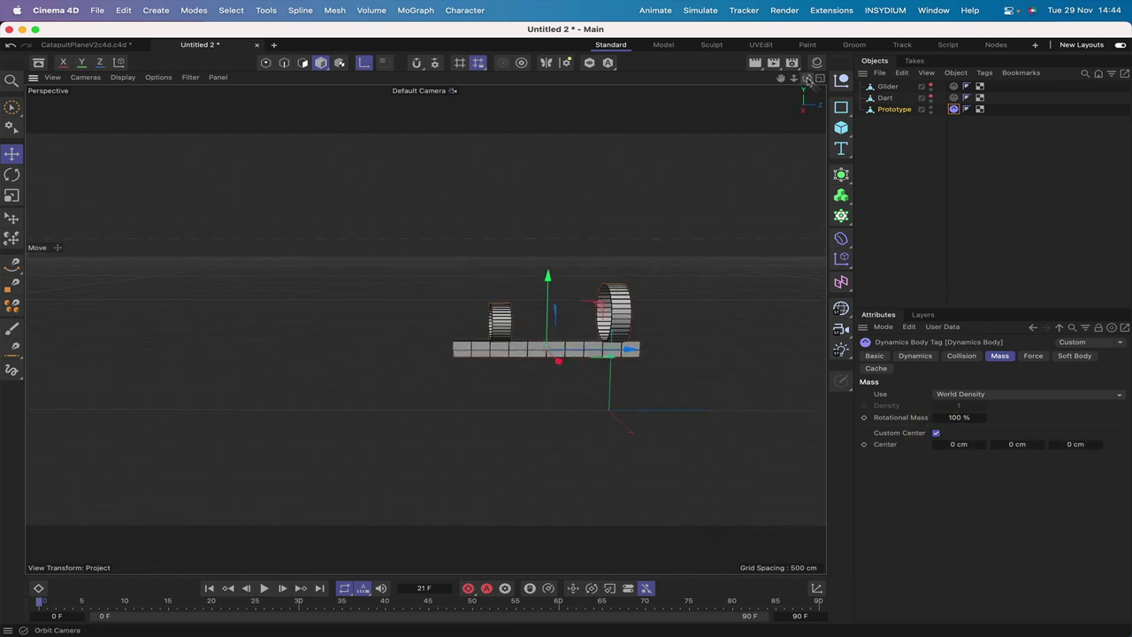
double_click(1017, 444)
key(BackSpace)
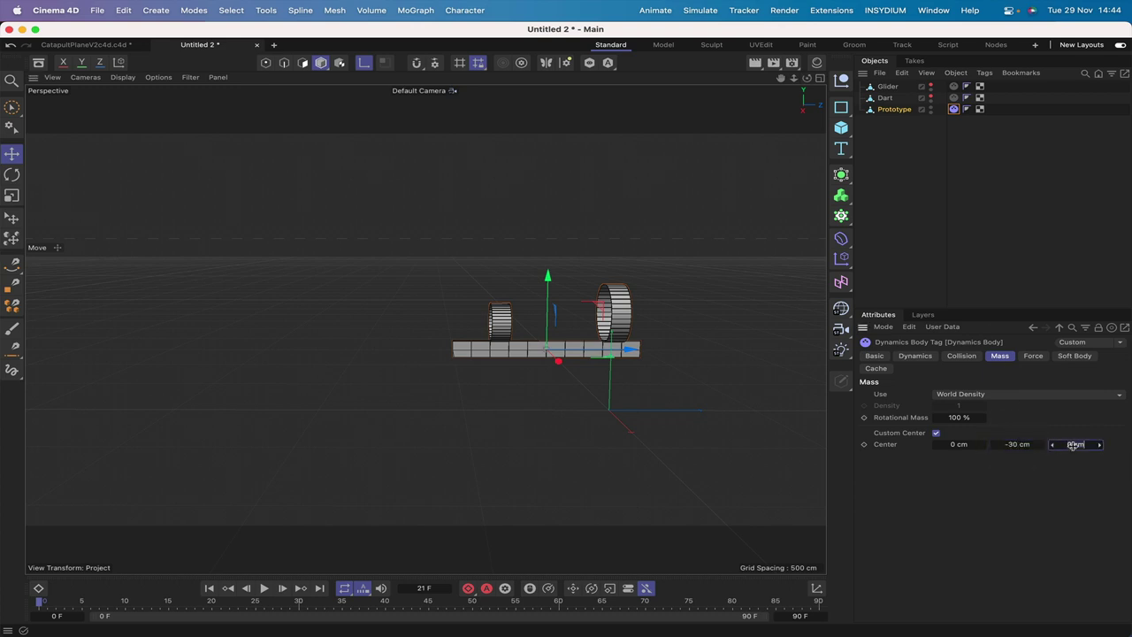
double_click(1074, 444)
text(-9)
Set the Prototype's aerodynamics to 1% drag and 30% lift, and enable Two-Sided
click(1033, 357)
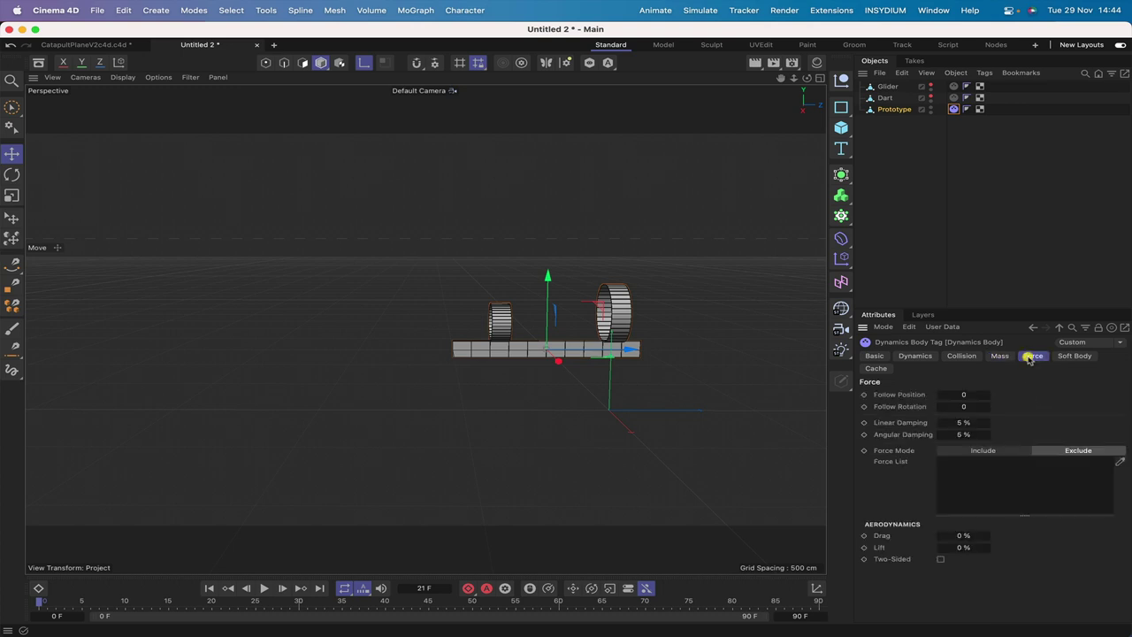
double_click(955, 536)
text(1)
double_click(963, 548)
click(941, 559)
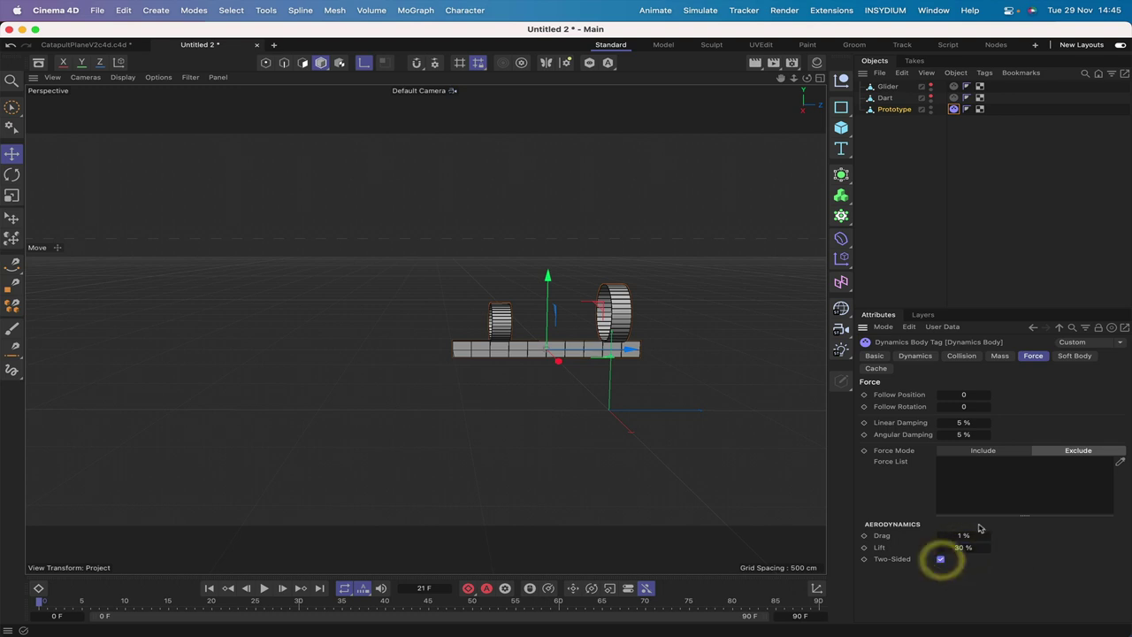
Give the Prototype a custom initial linear velocity of -3500 cm along Z and play its flight
click(916, 355)
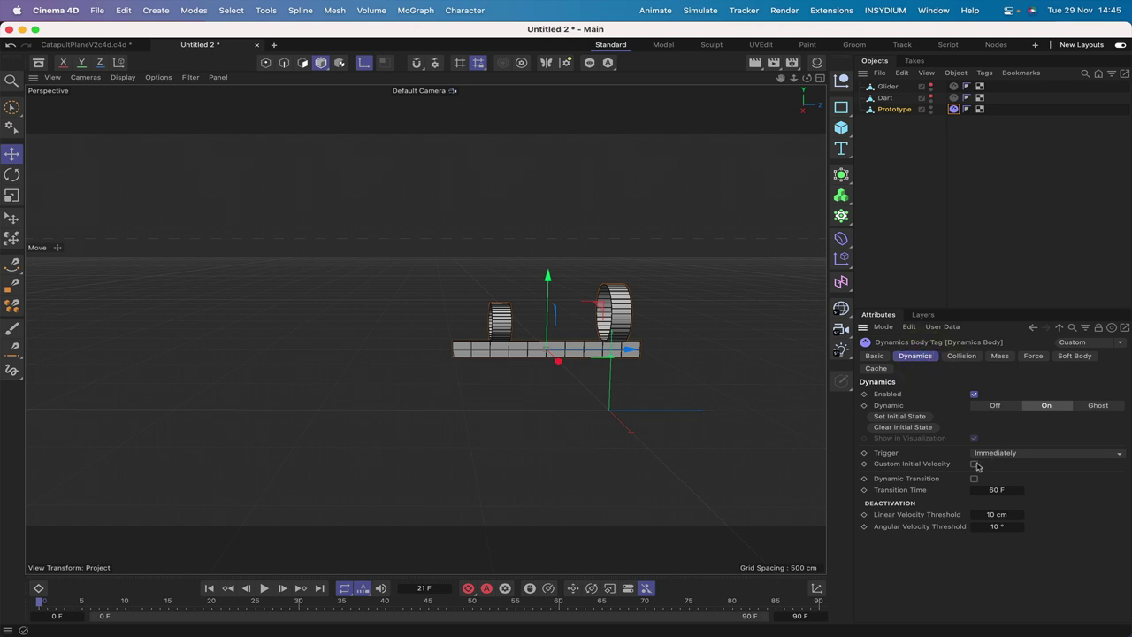
click(974, 463)
click(1111, 474)
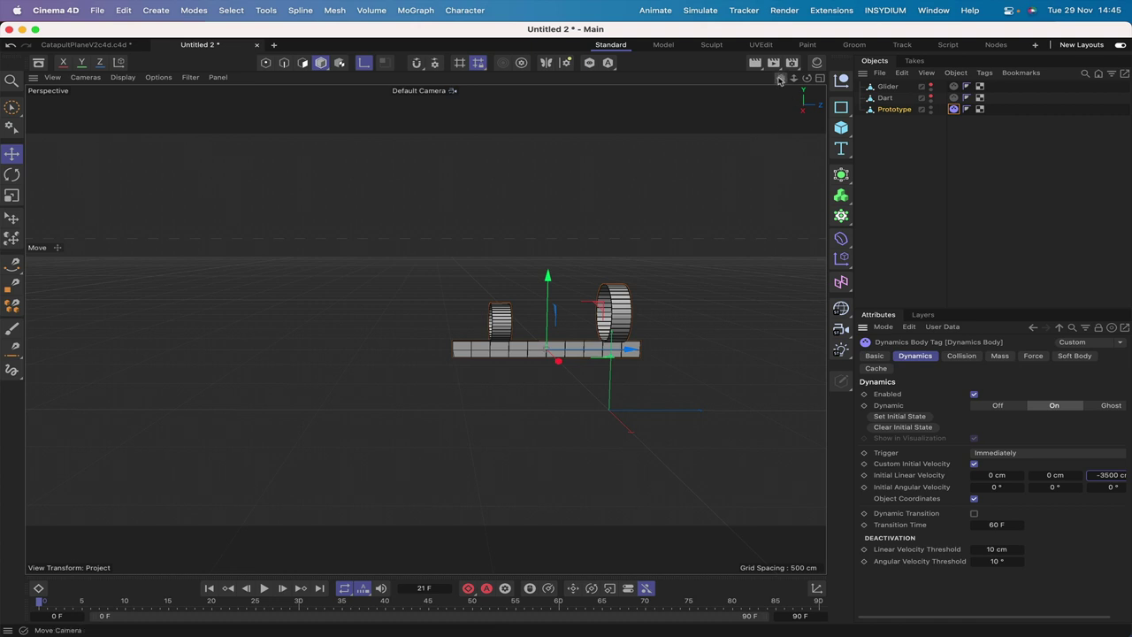
drag(780, 78, 840, 80)
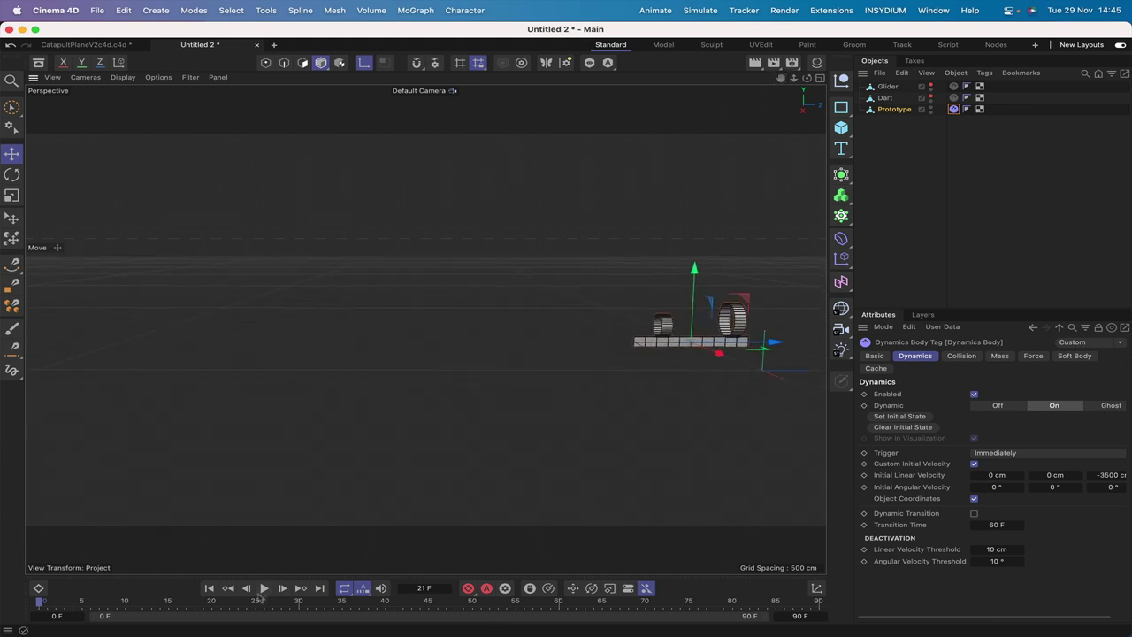
click(264, 589)
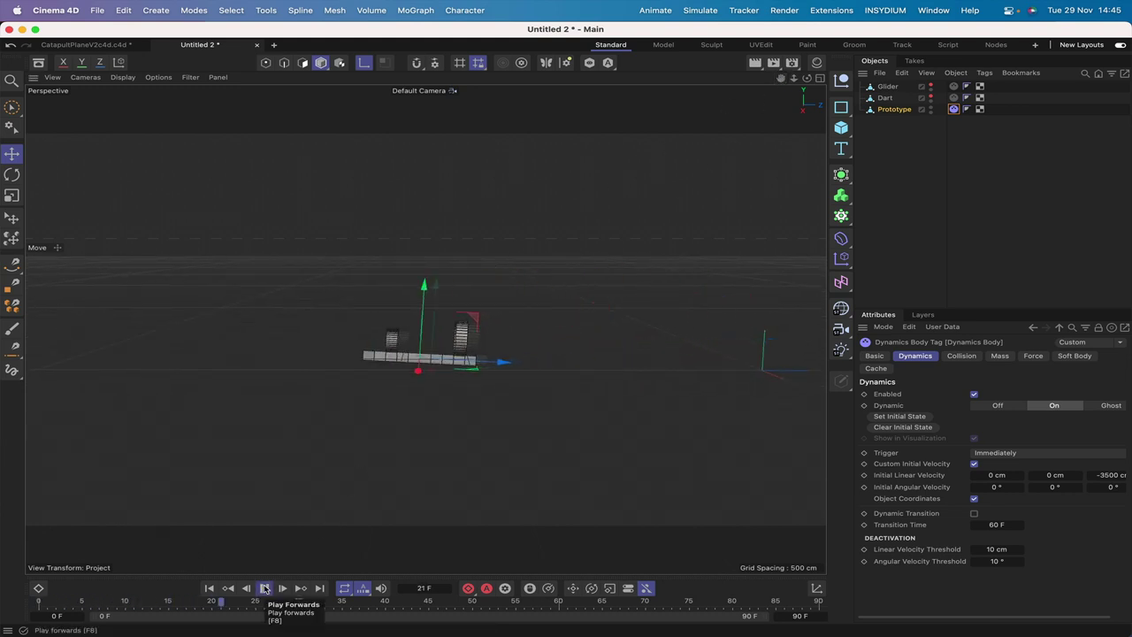
Shift the Prototype's axis slightly along its Z direction at the first frame and play its flight
click(208, 588)
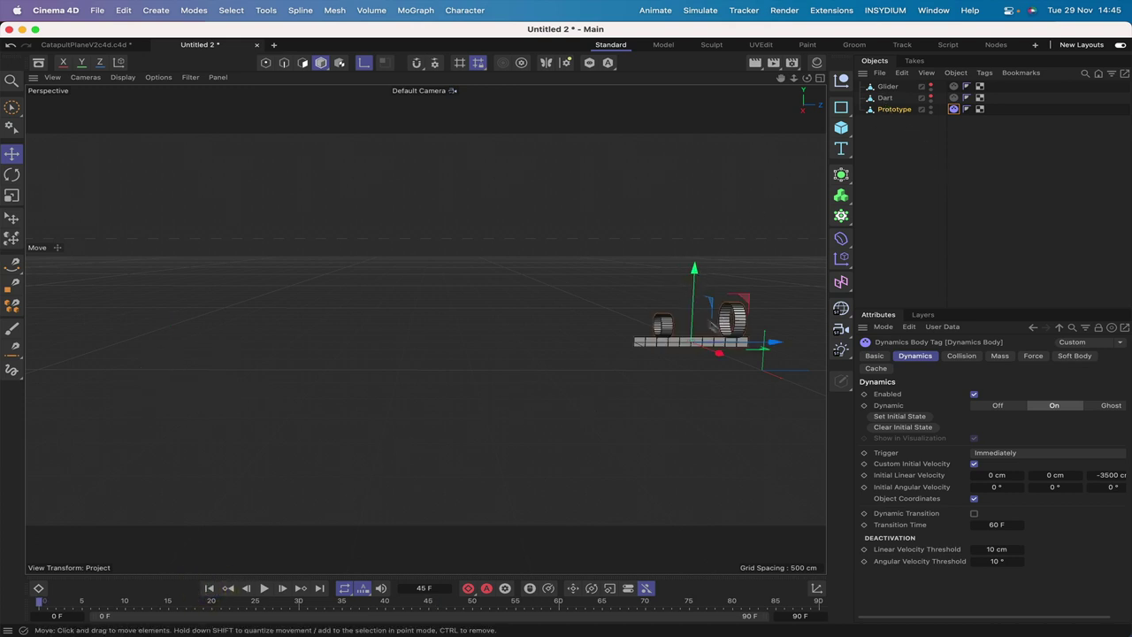
drag(753, 344, 758, 342)
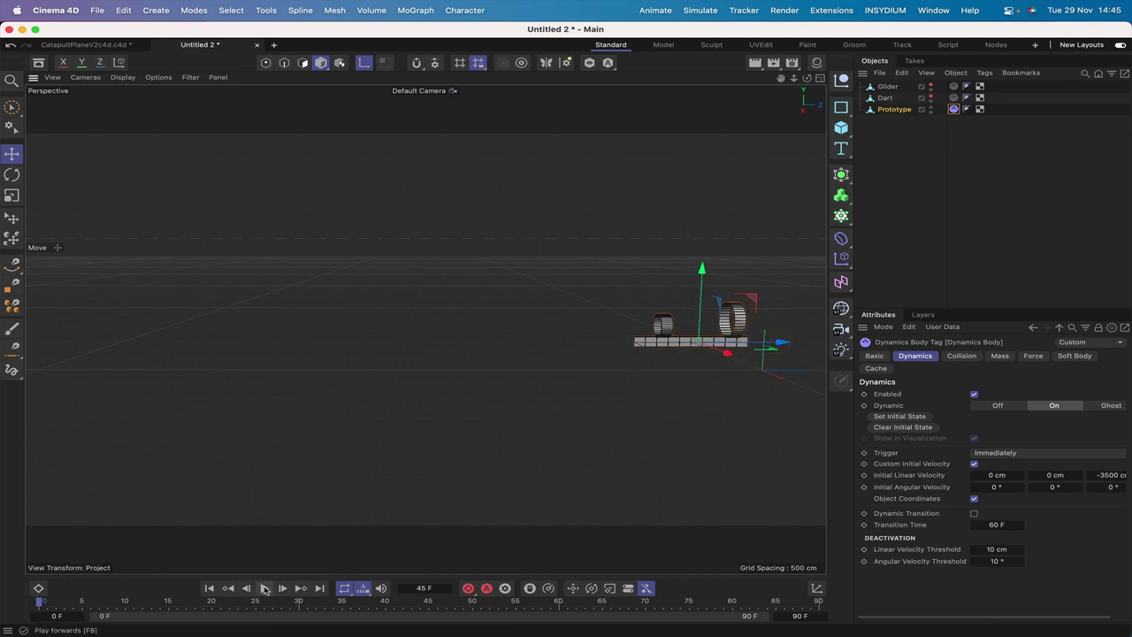
click(263, 588)
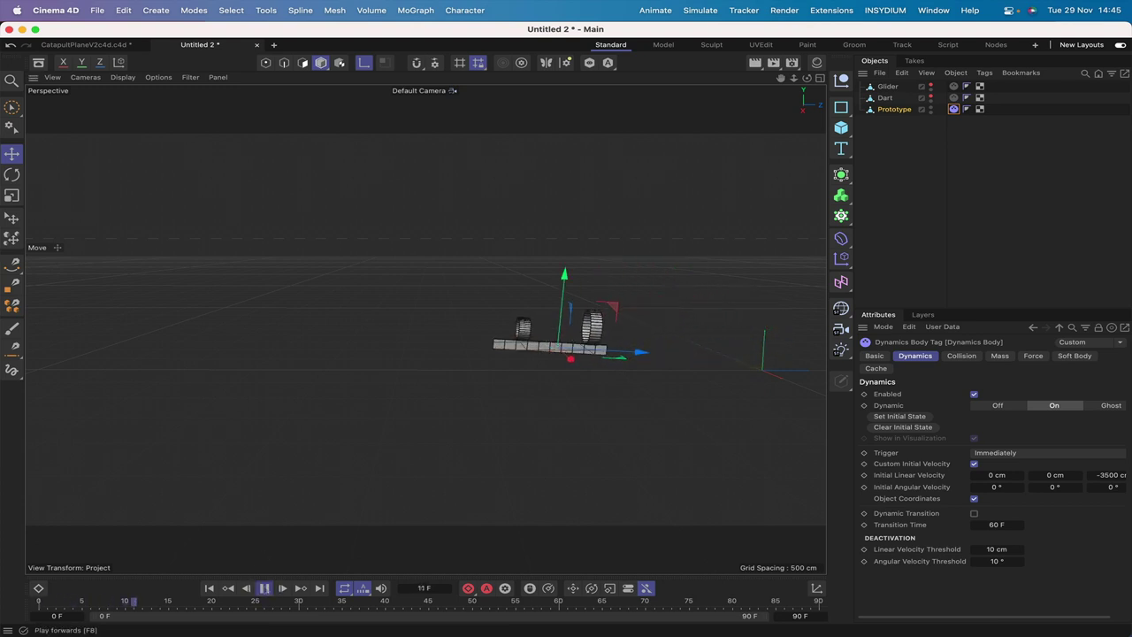
click(263, 588)
Replay the Prototype's flight from the first frame in a wider view, following it along its path
drag(780, 78, 425, 329)
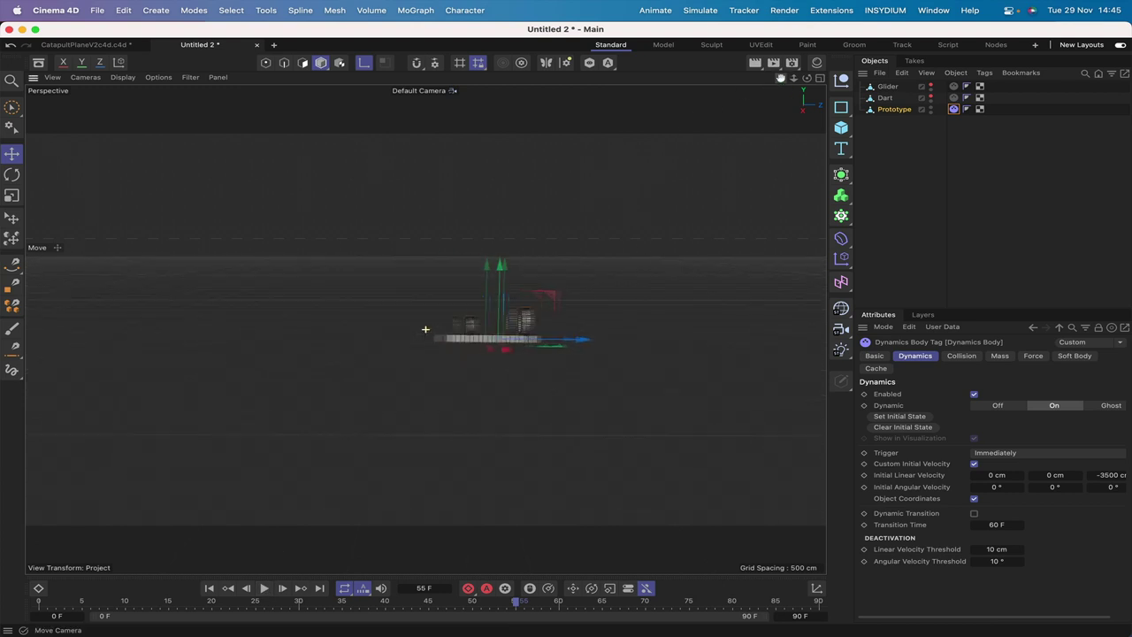
click(209, 588)
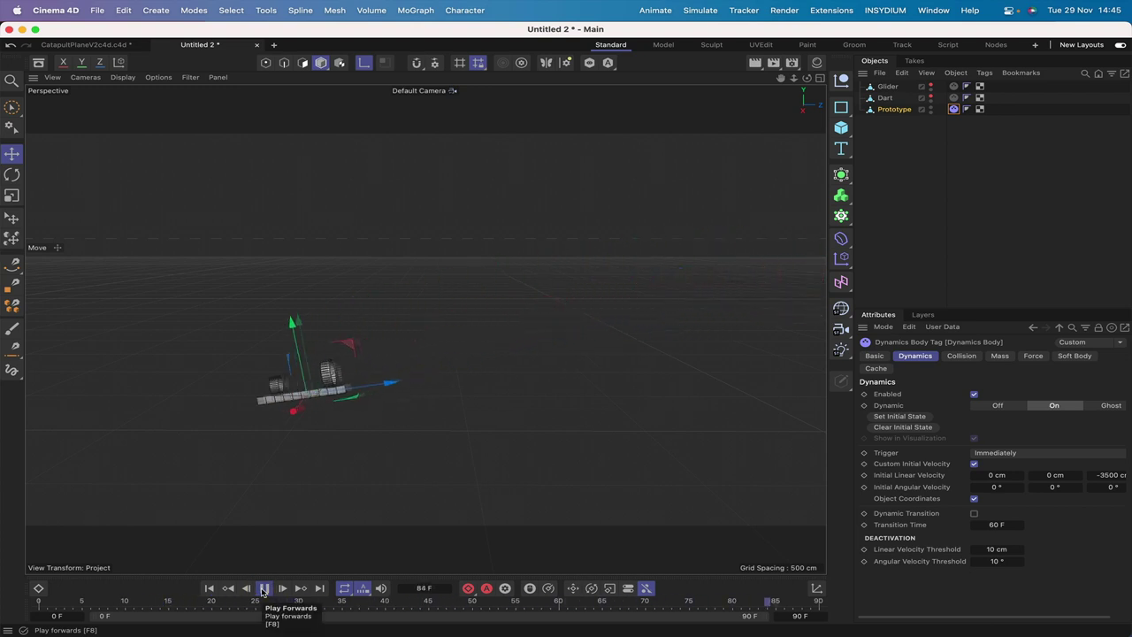
click(210, 588)
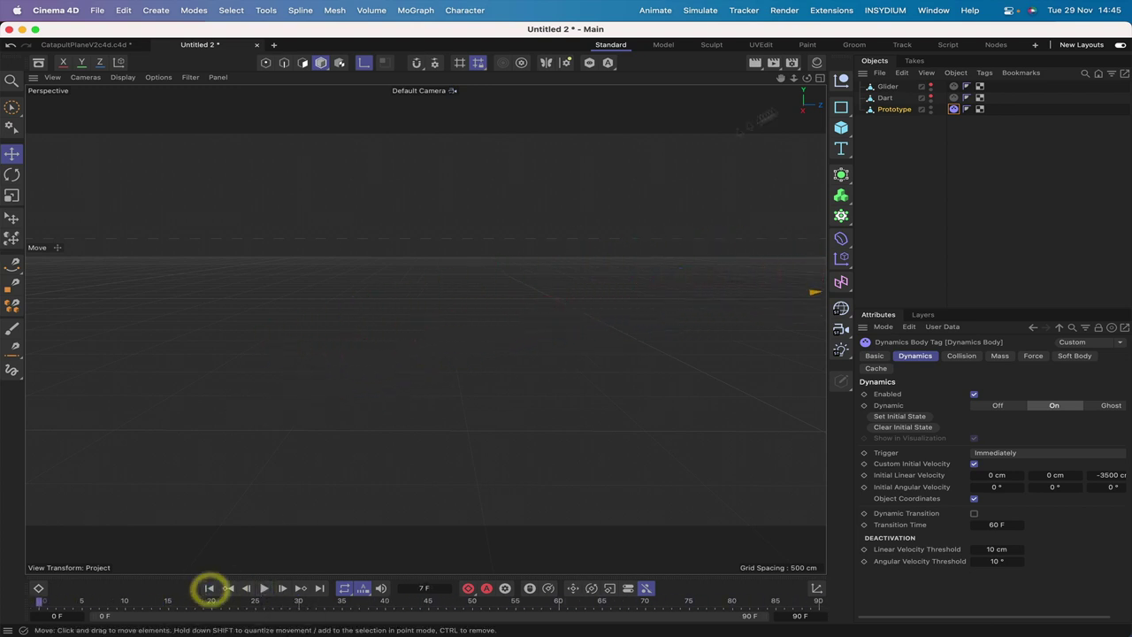
mouse_move(780, 78)
mouse_down()
mouse_move(628, 81)
mouse_move(784, 81)
mouse_up()
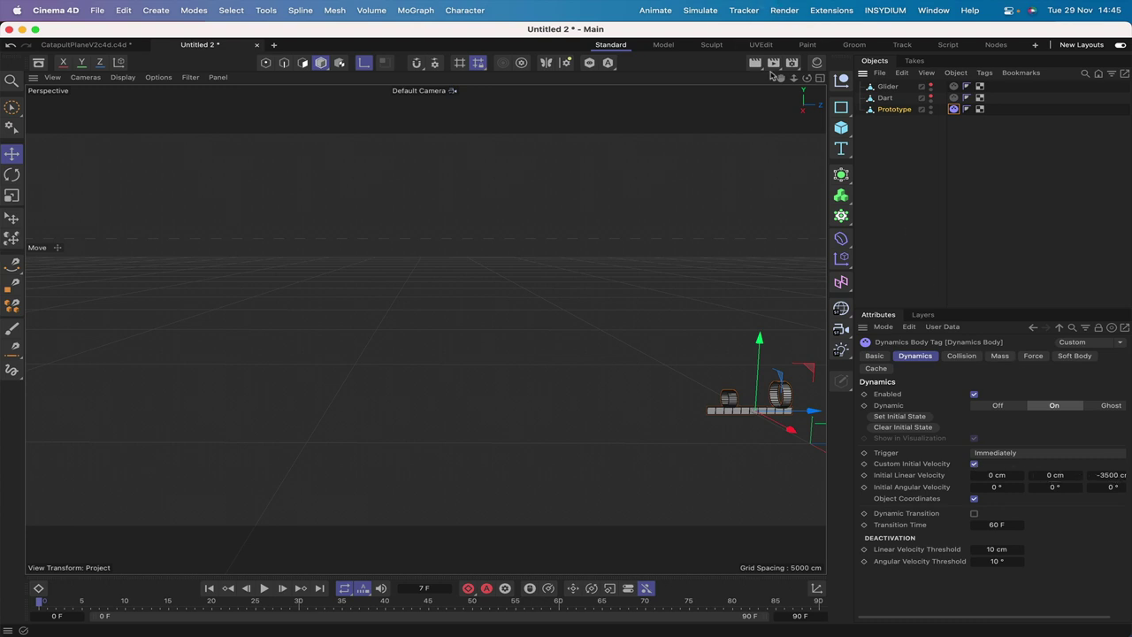
drag(780, 78, 497, 460)
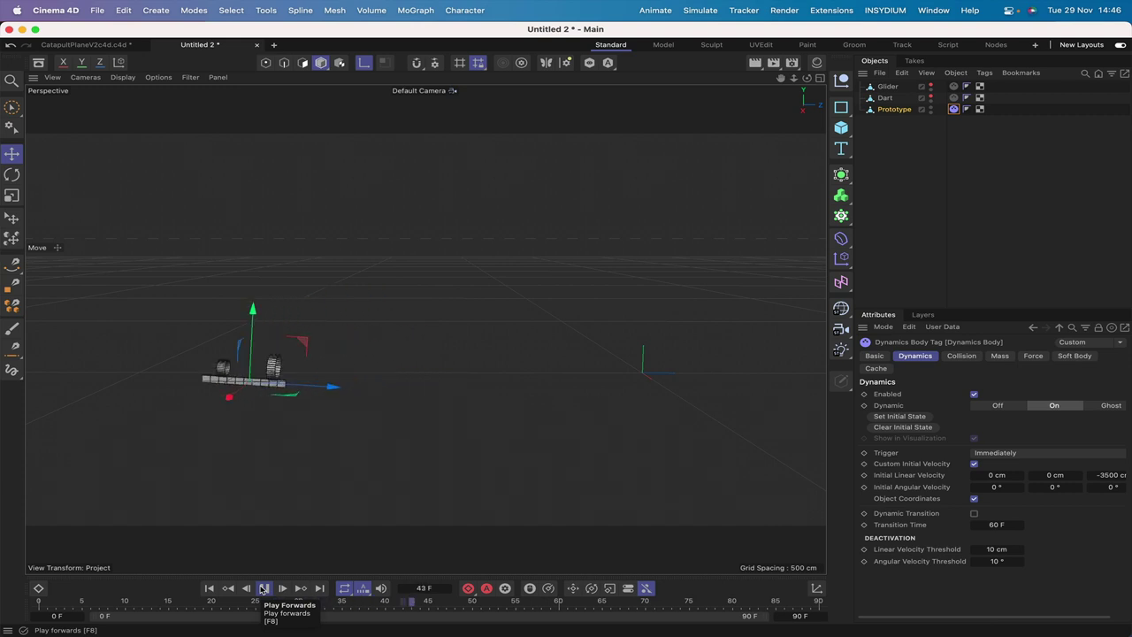
click(263, 589)
click(206, 588)
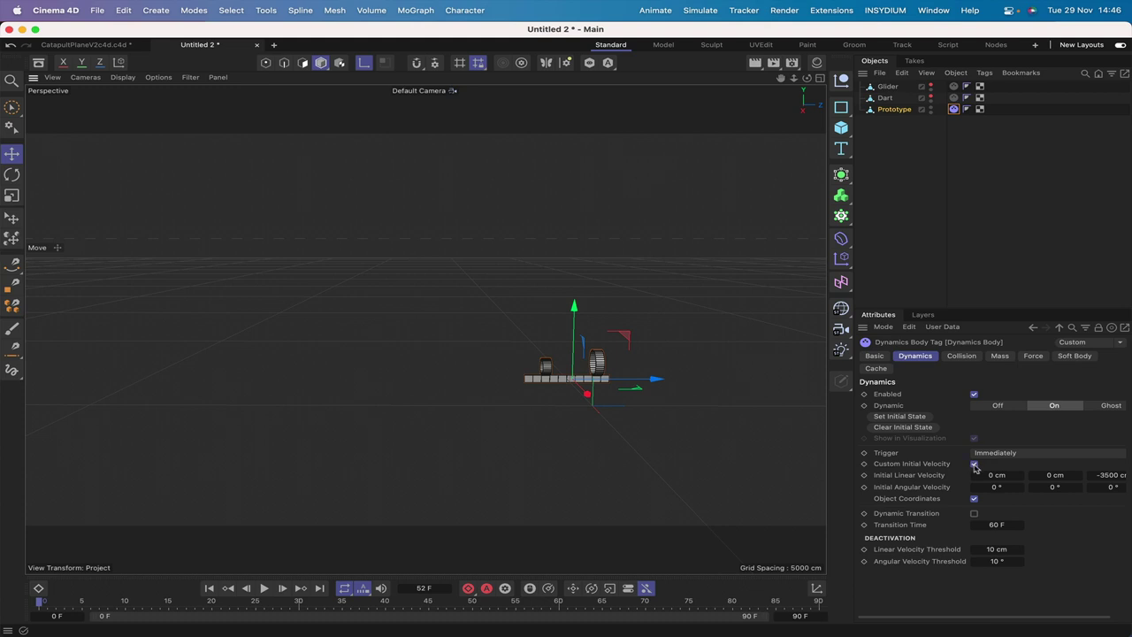
Turn off Custom Initial Velocity in the dynamics body tags of the Prototype, Dart and Glider
click(974, 464)
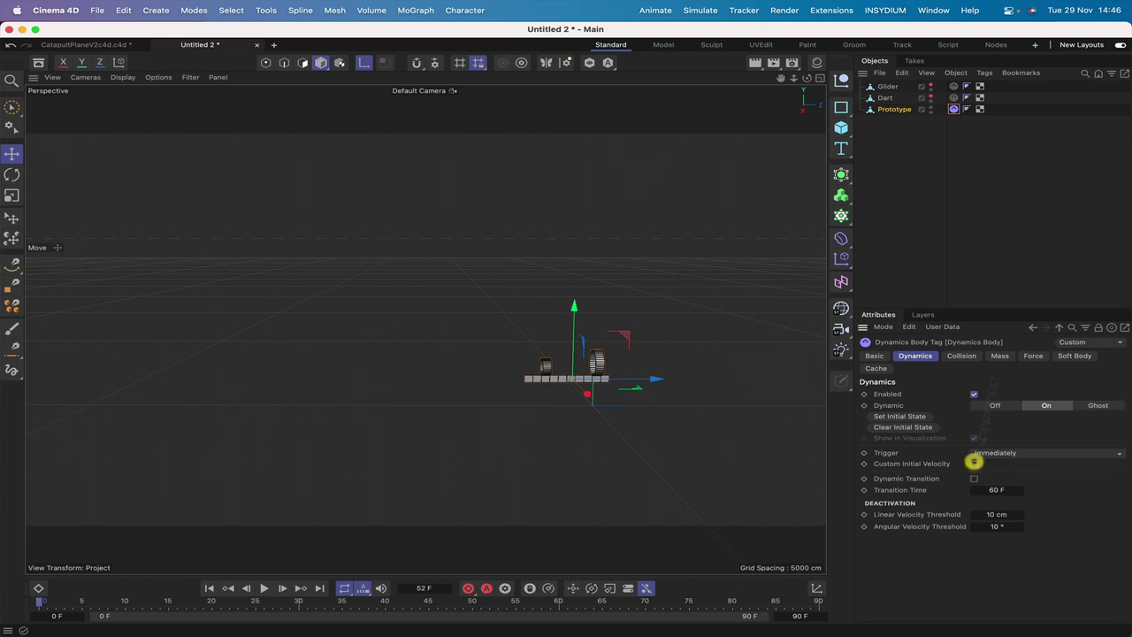
click(953, 98)
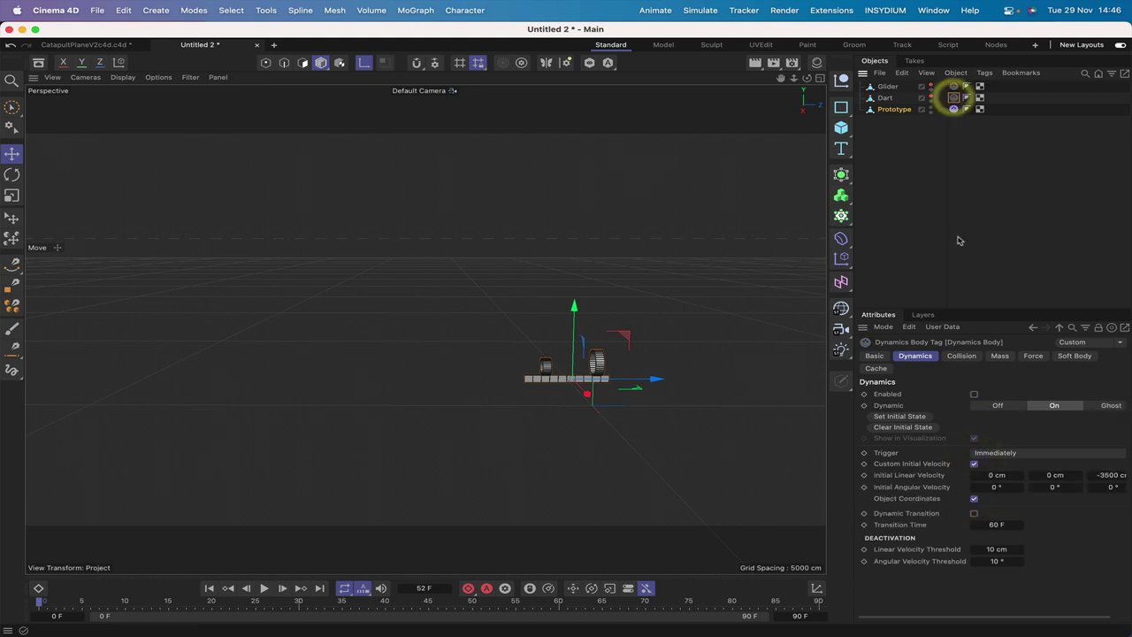
click(974, 394)
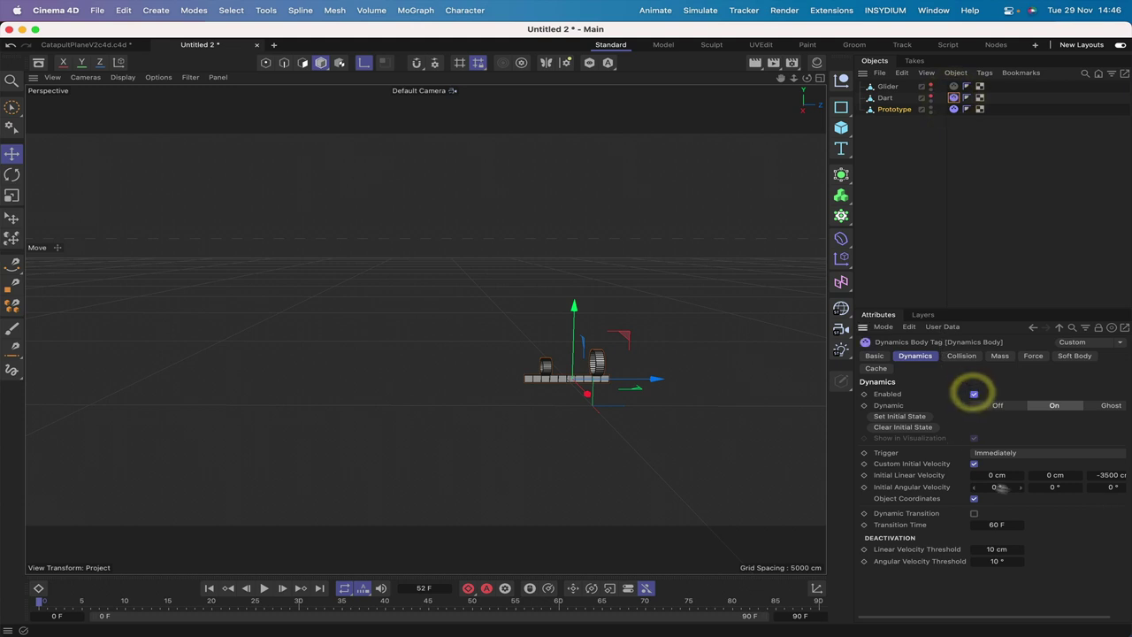
click(974, 394)
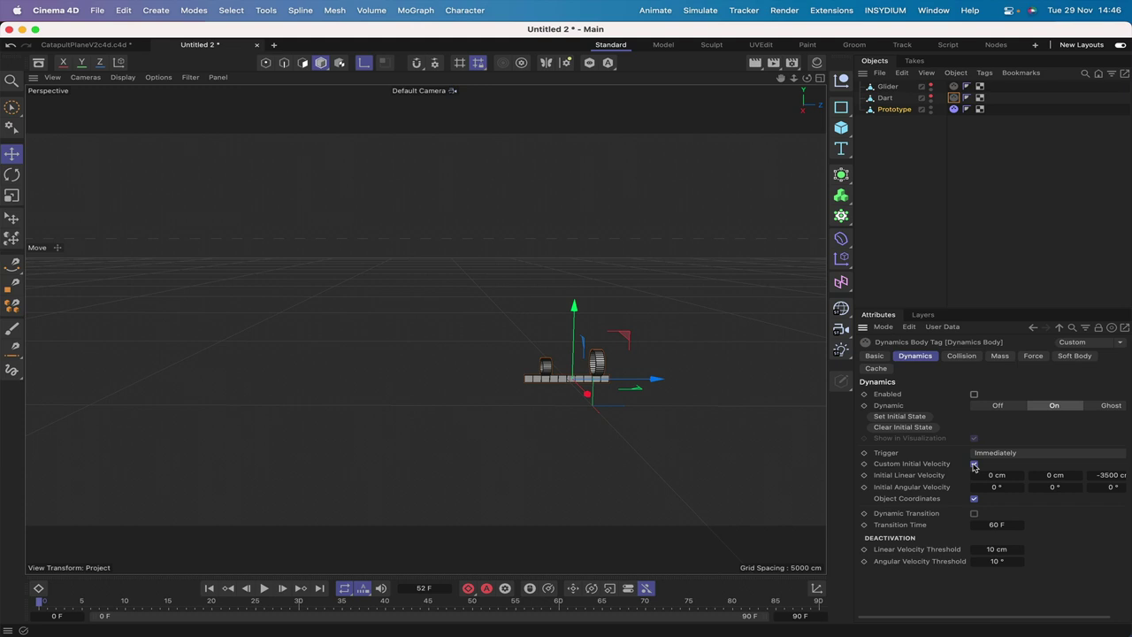
click(974, 465)
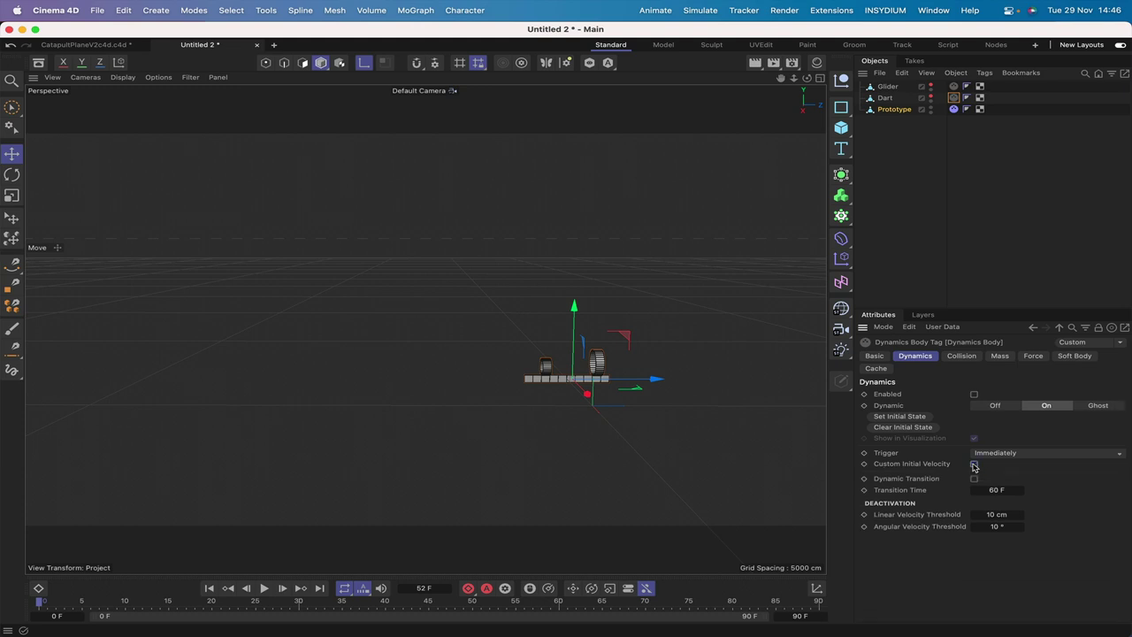
click(954, 85)
click(973, 464)
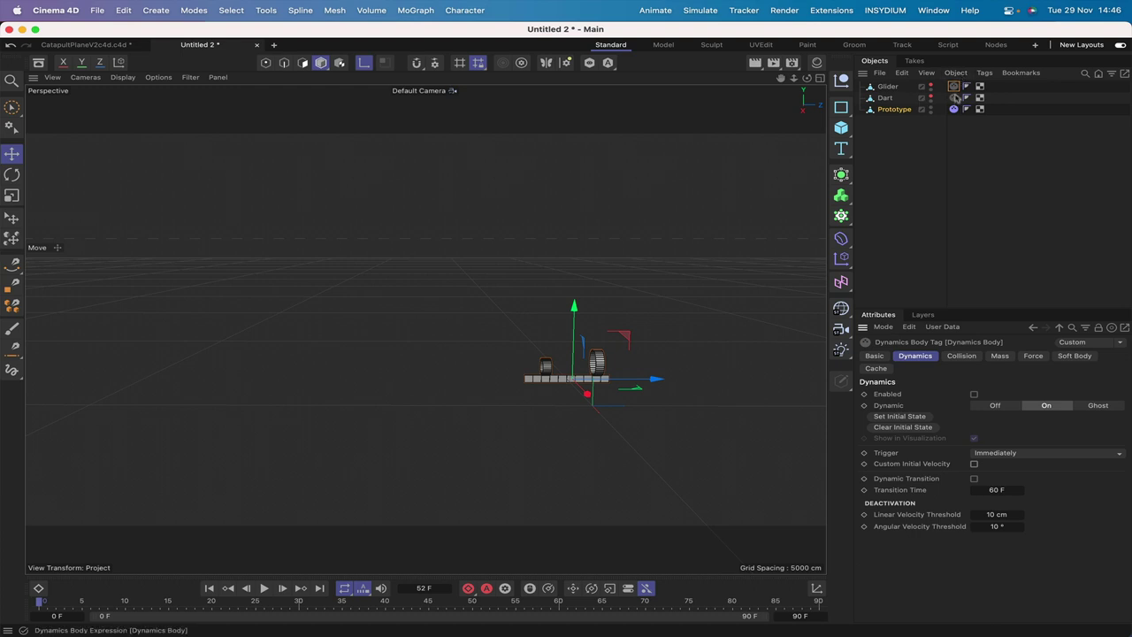
Disable the Prototype's dynamics and enable the Glider's dynamics
click(954, 109)
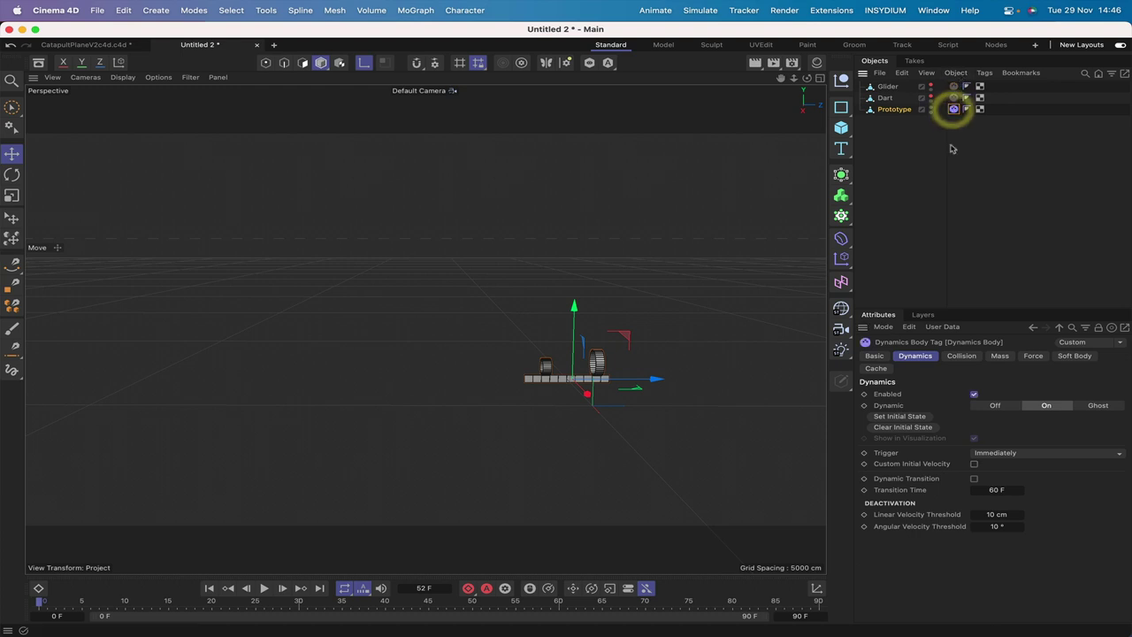
click(974, 394)
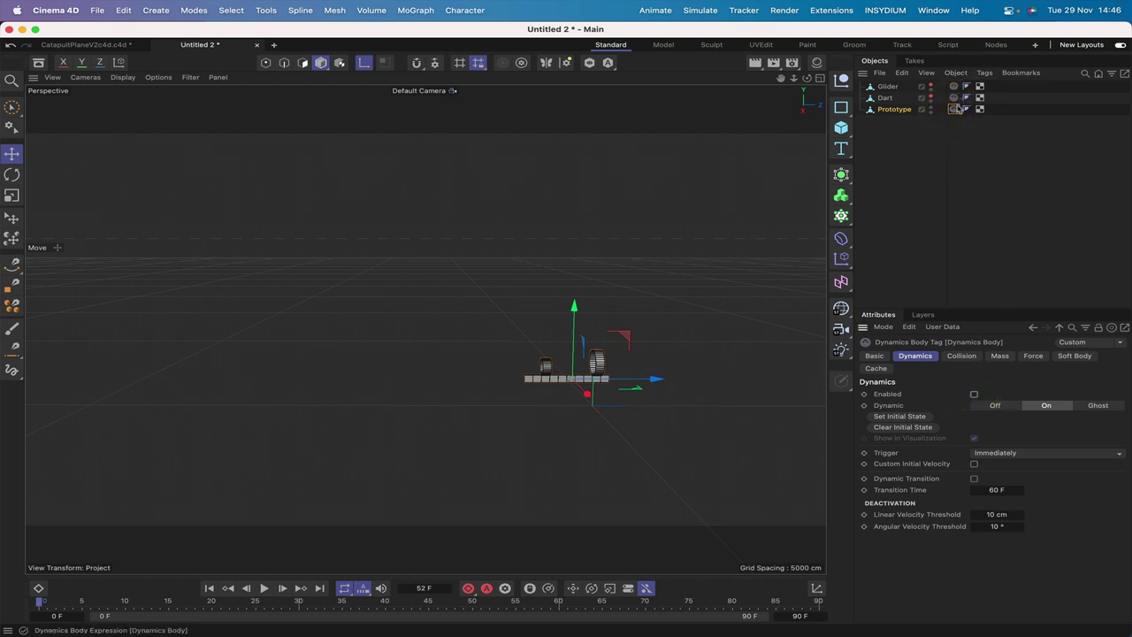
click(953, 86)
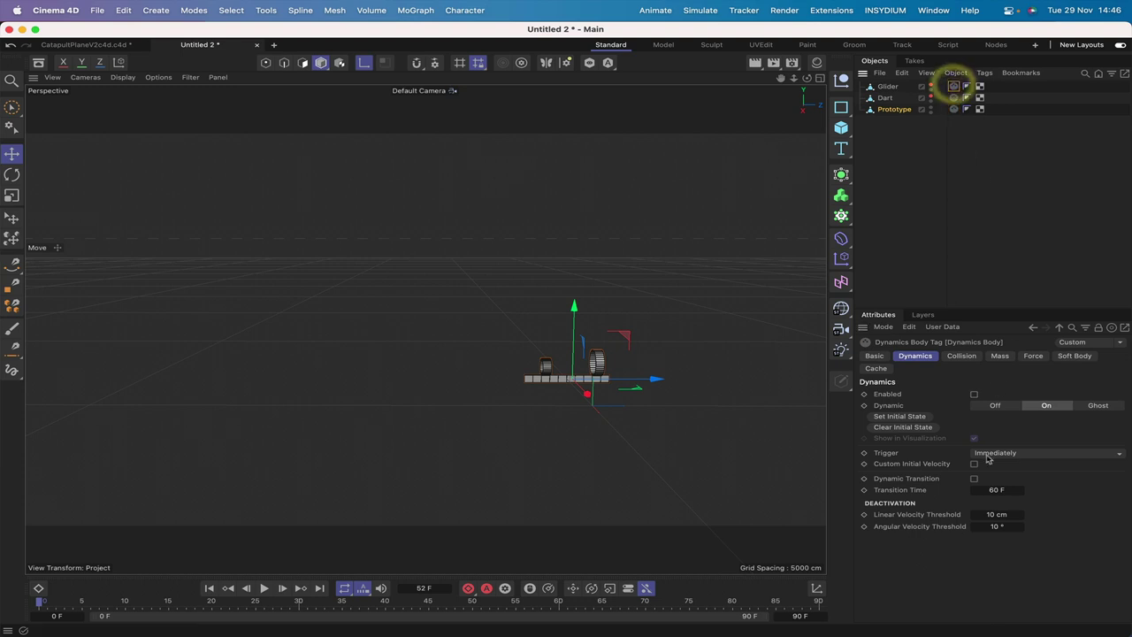
click(973, 393)
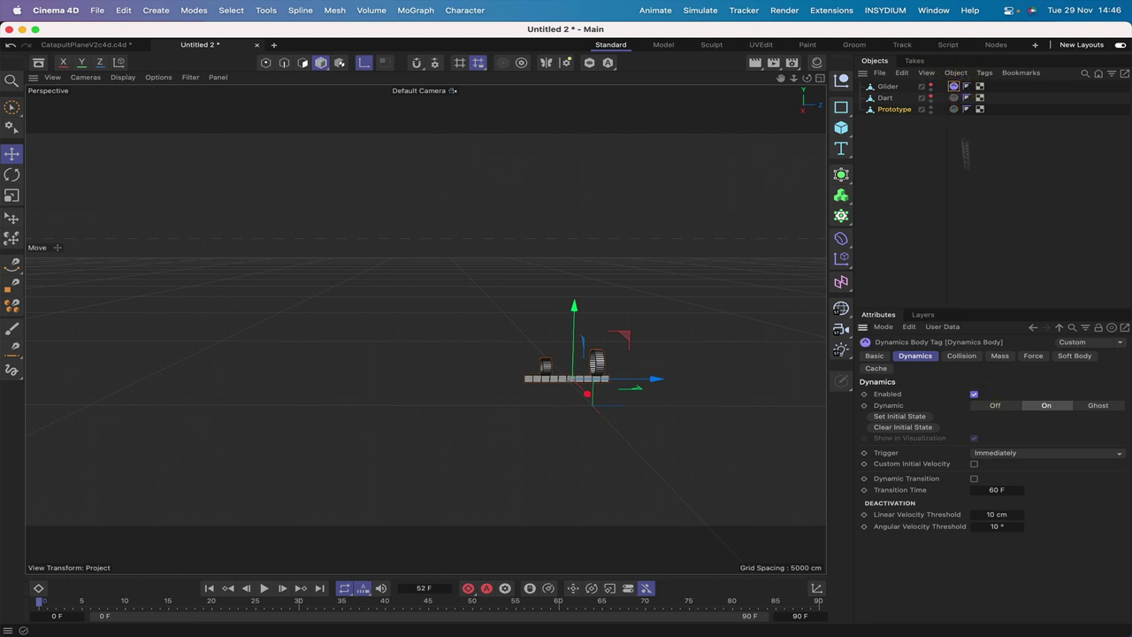
Unhide the Glider and Dart and play the simulation with all three planes in view
click(931, 86)
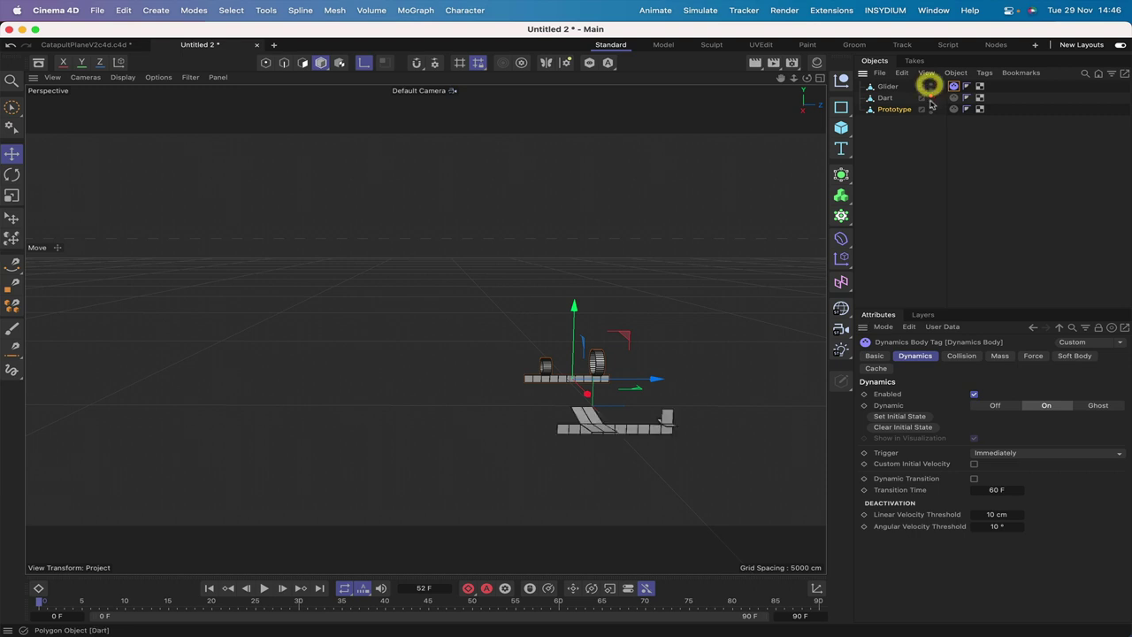
click(929, 98)
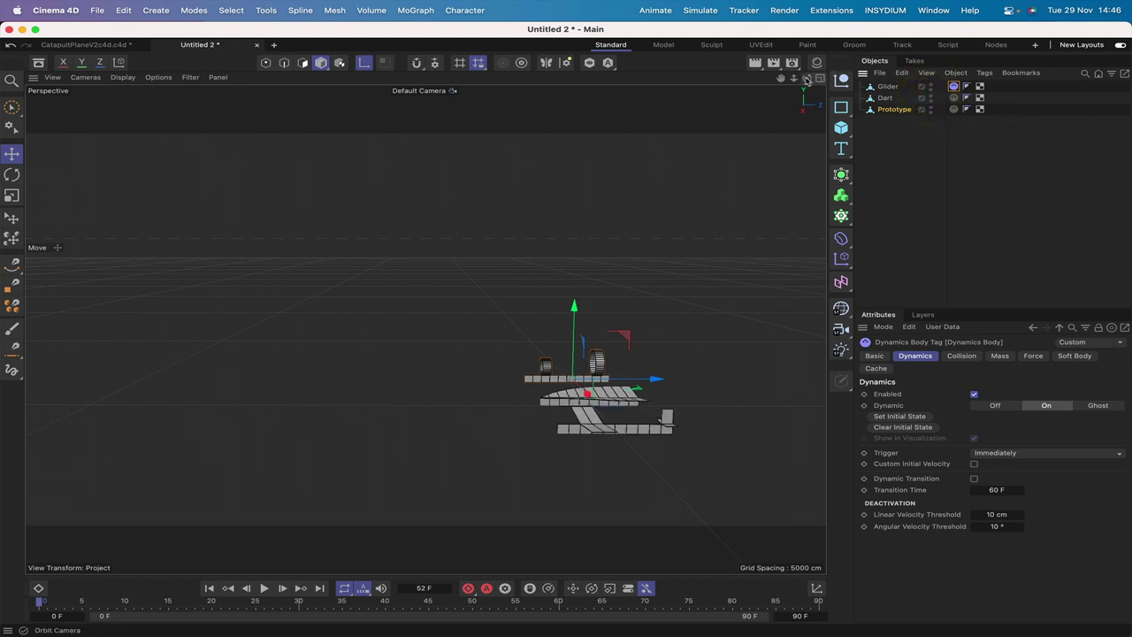
drag(807, 78, 770, 70)
drag(426, 329, 561, 328)
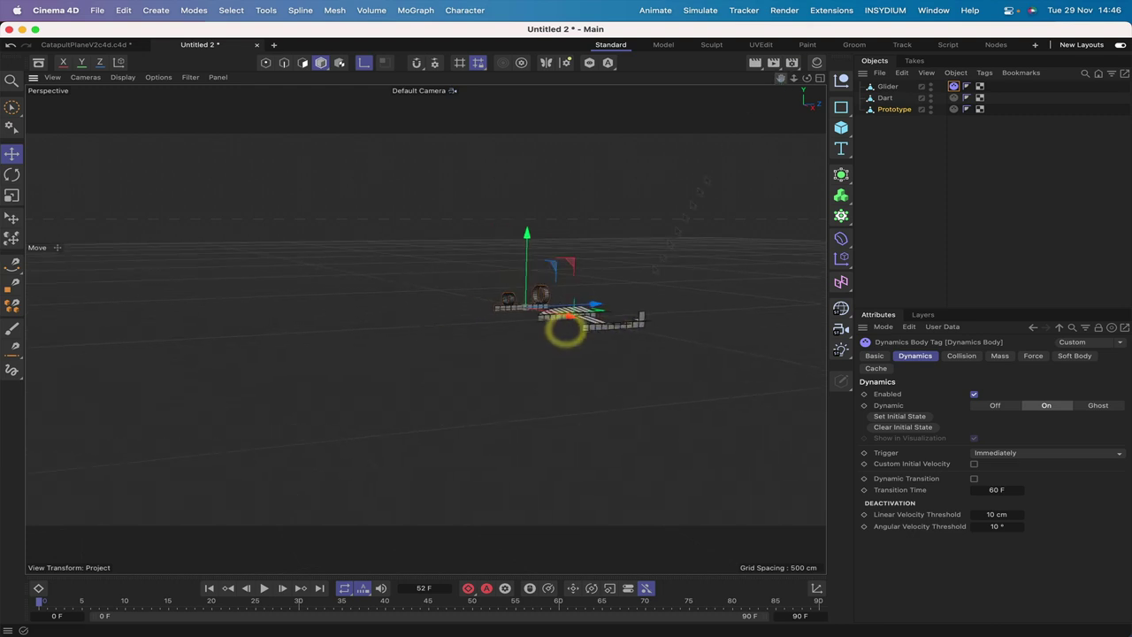
click(263, 589)
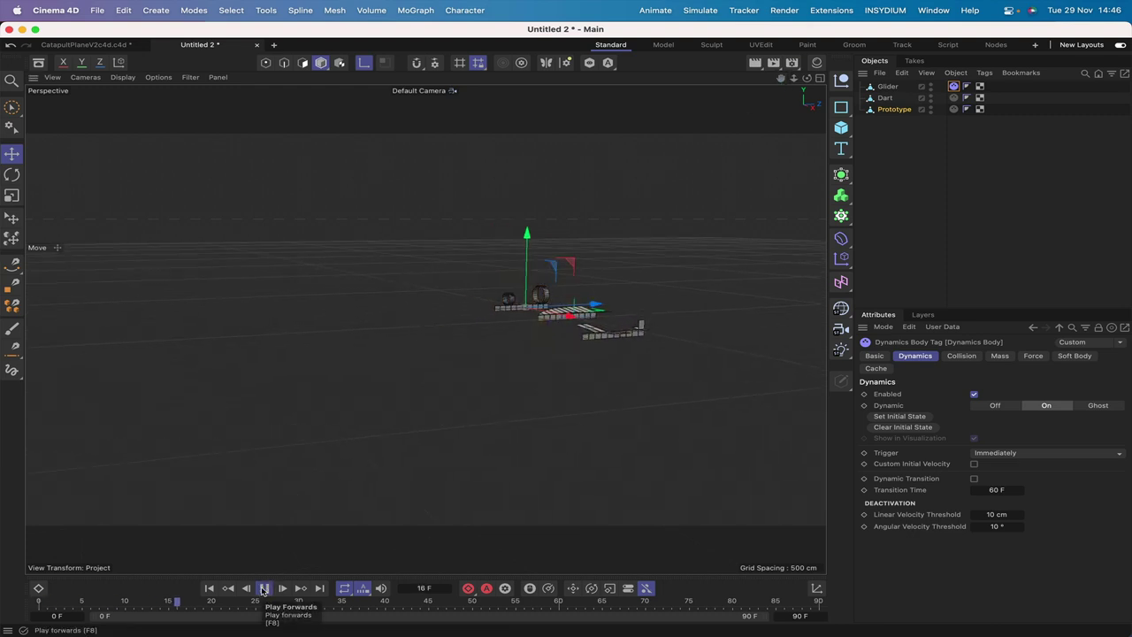
click(209, 588)
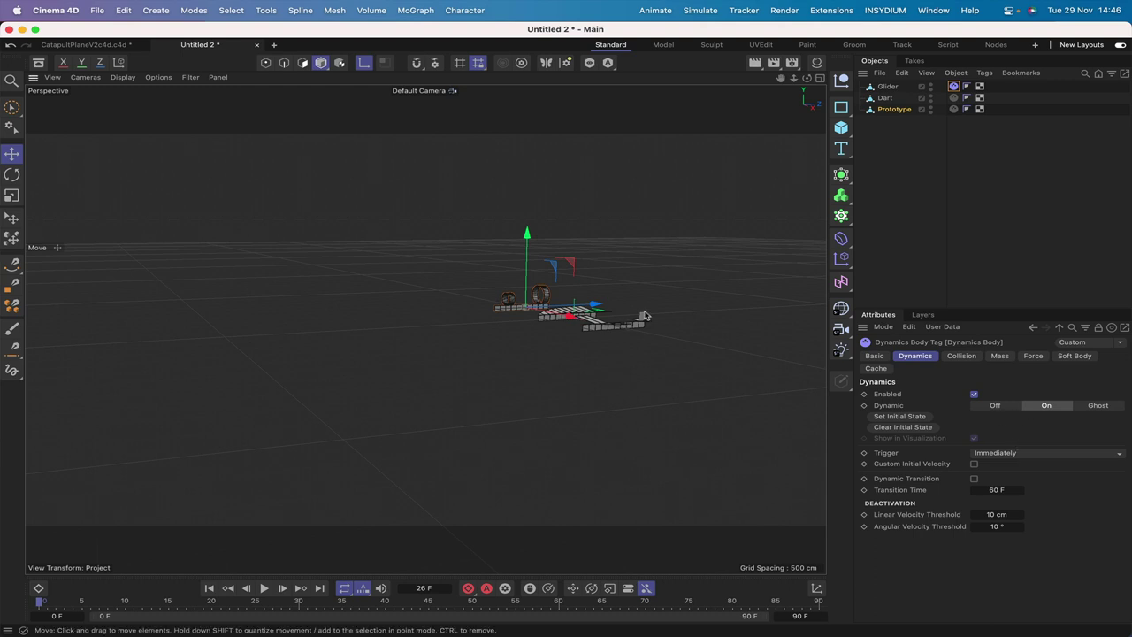
drag(806, 78, 822, 83)
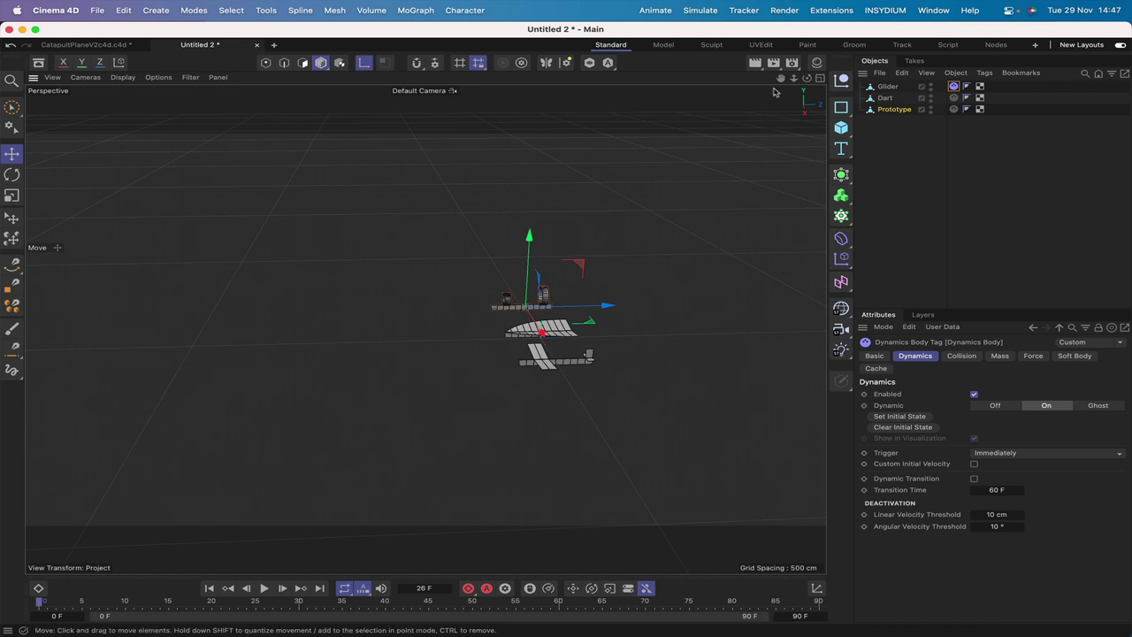
drag(780, 78, 579, 306)
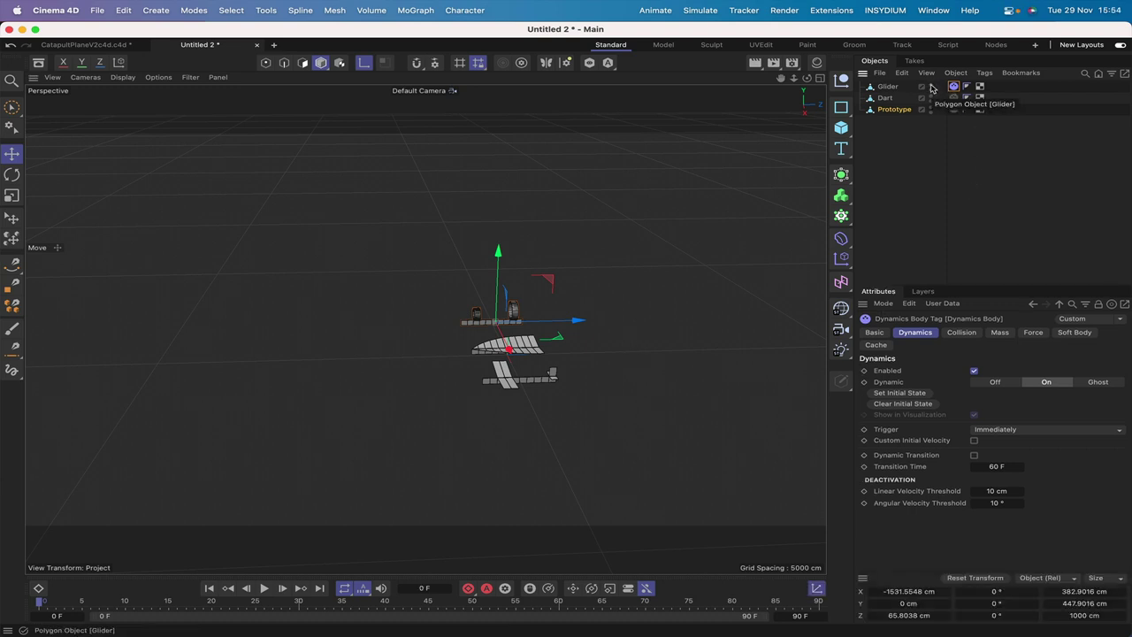
Hide the Glider, Dart and Prototype in the viewport and renderer, and clear the selection
click(931, 85)
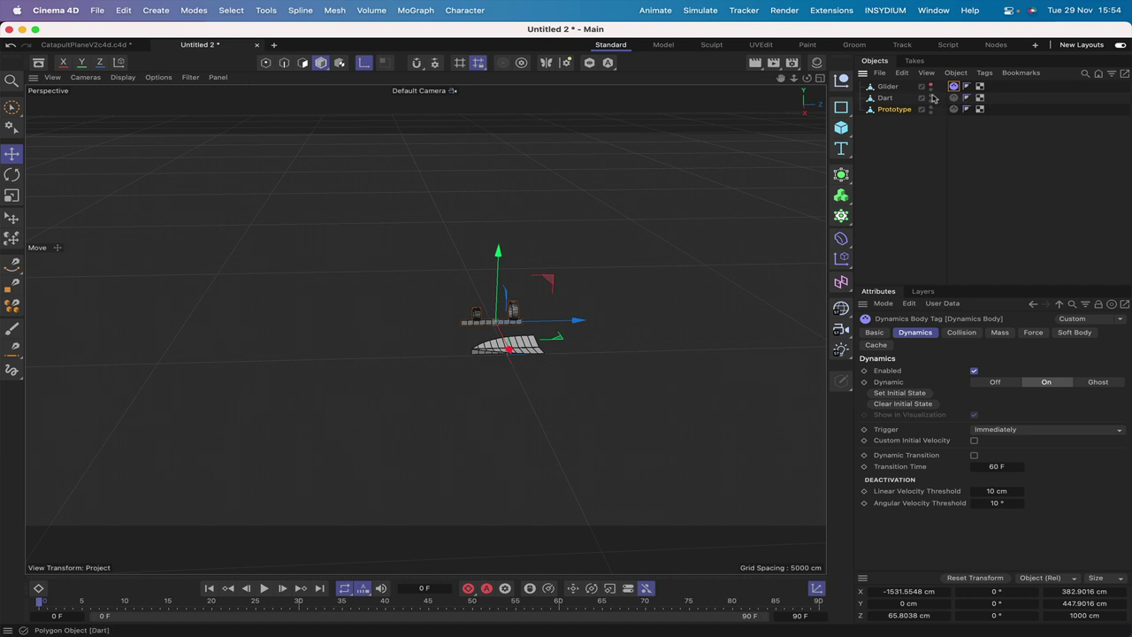
click(930, 97)
click(930, 109)
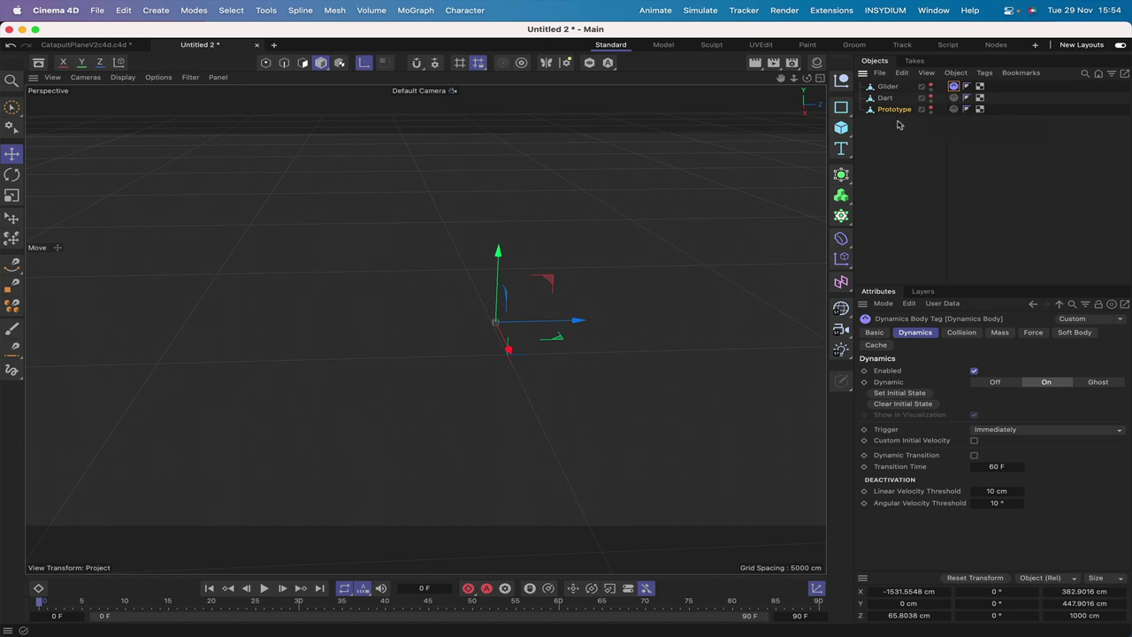
click(898, 124)
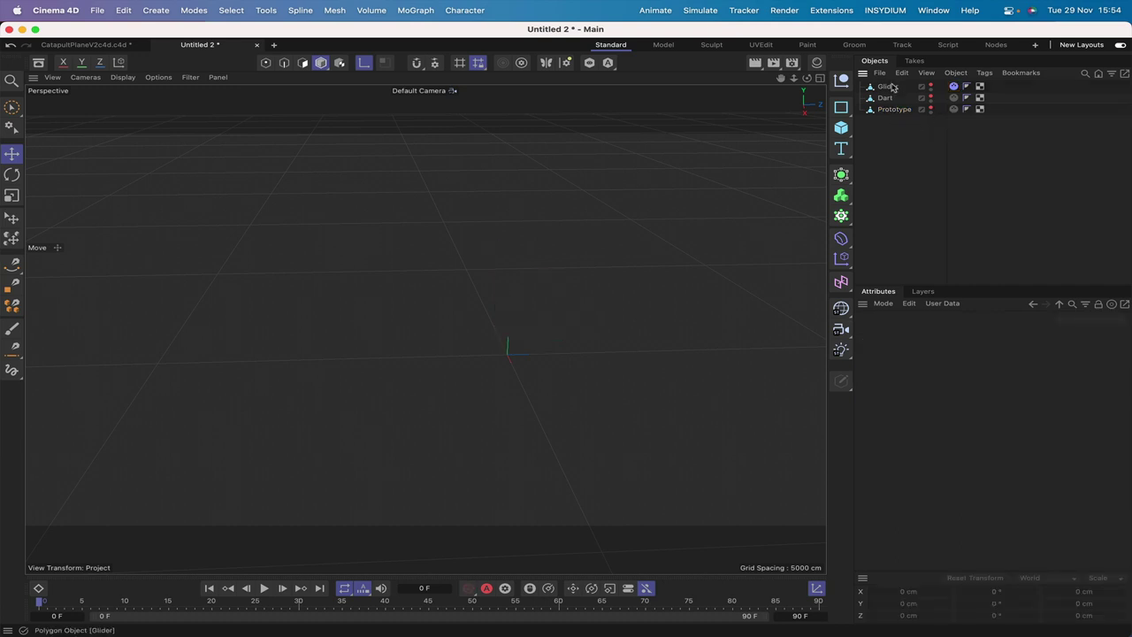
Add a null object and set its heading rotation to 180°
click(841, 81)
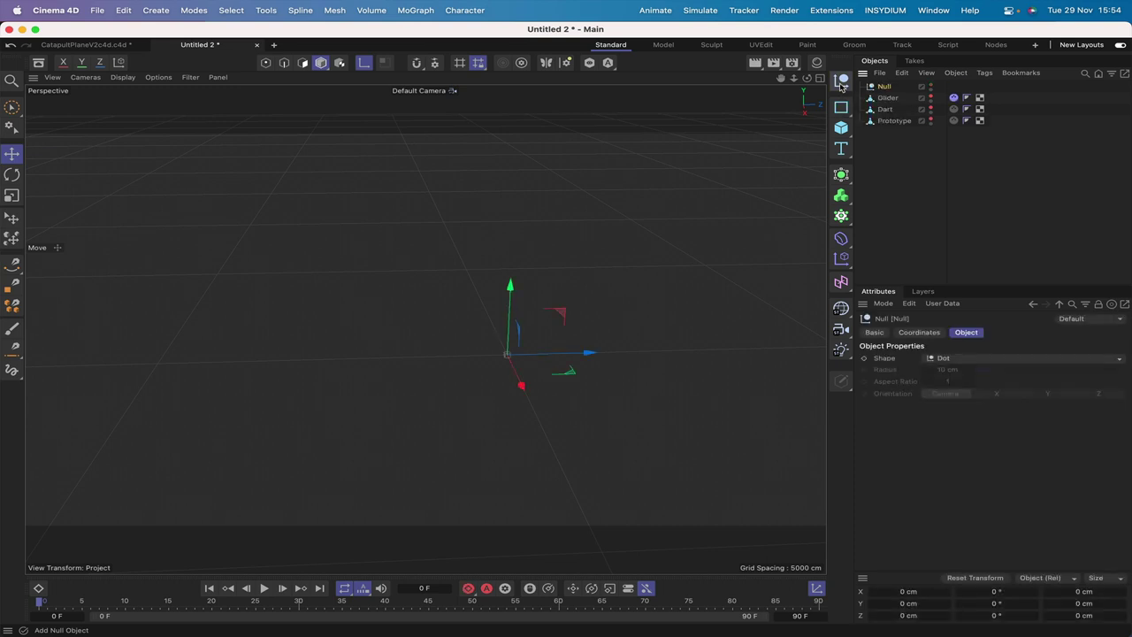
click(922, 333)
click(1026, 374)
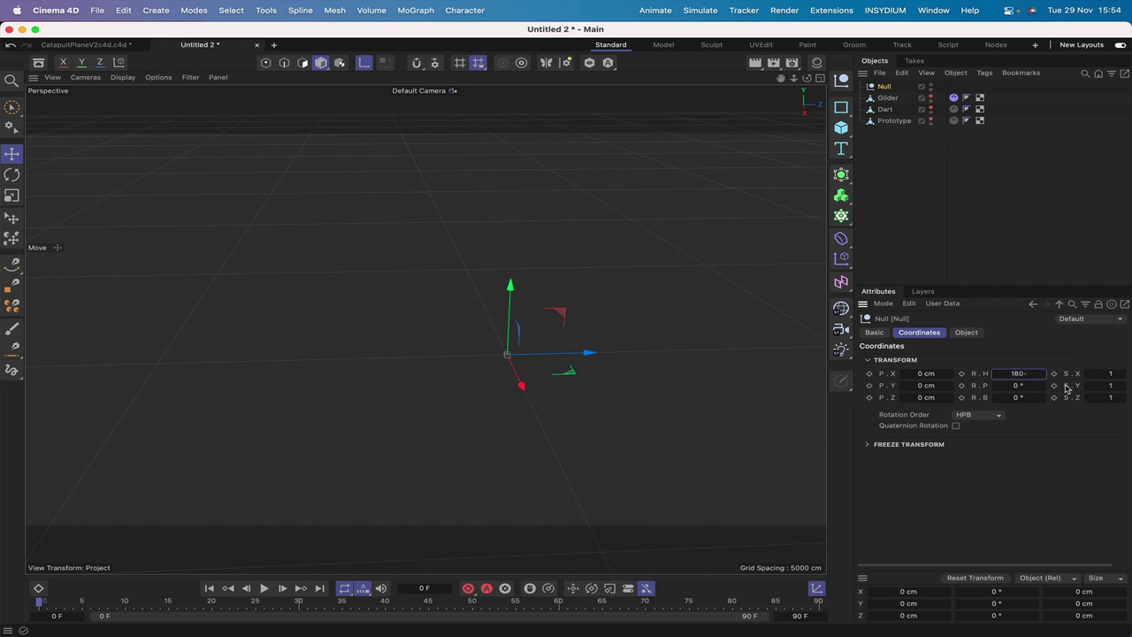
key(Return)
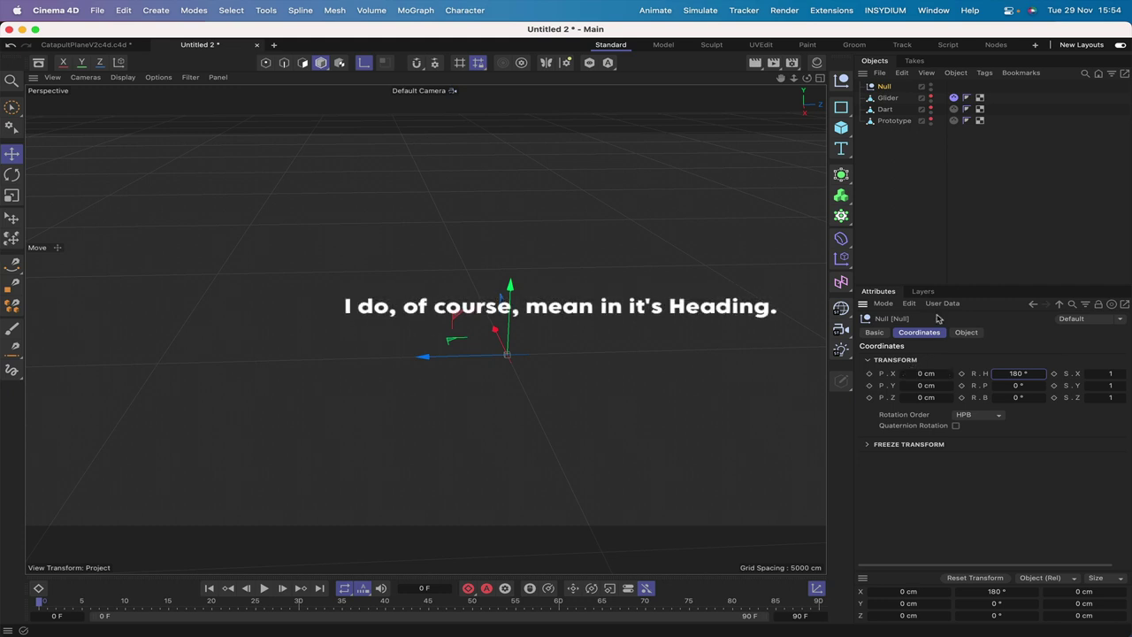
Rename the null object as Catapult
double_click(886, 85)
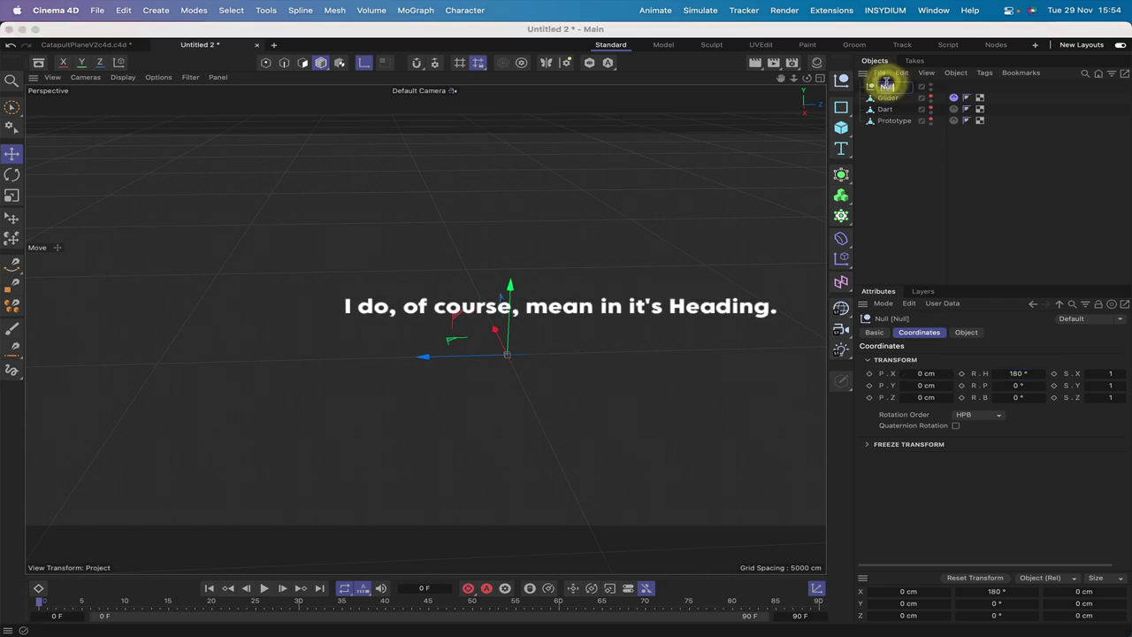
text(Dar)
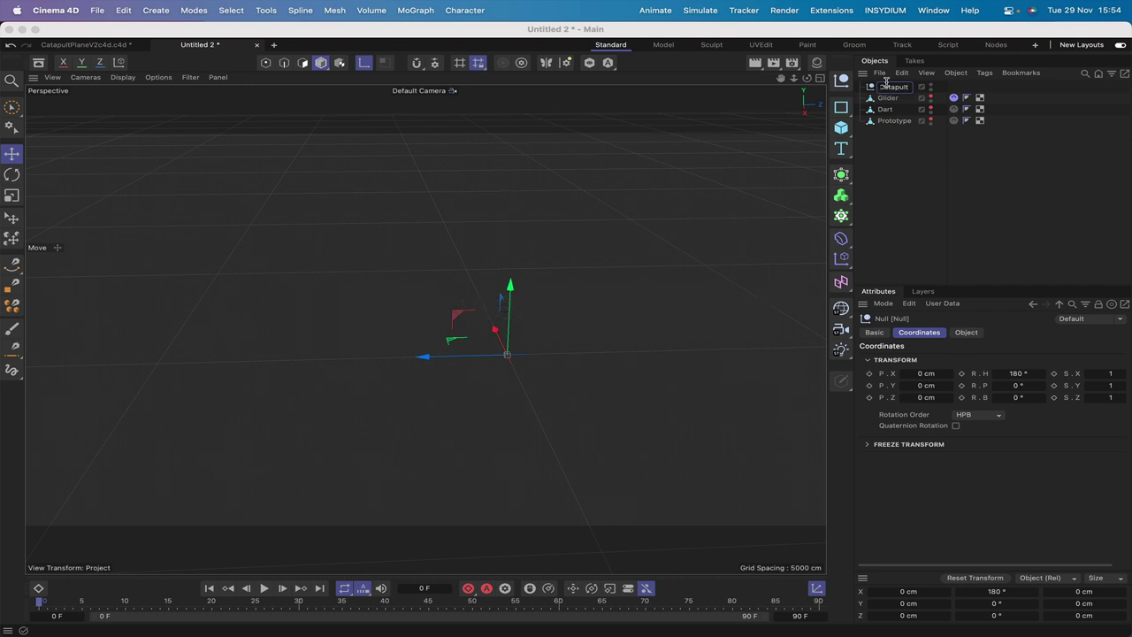
key(Return)
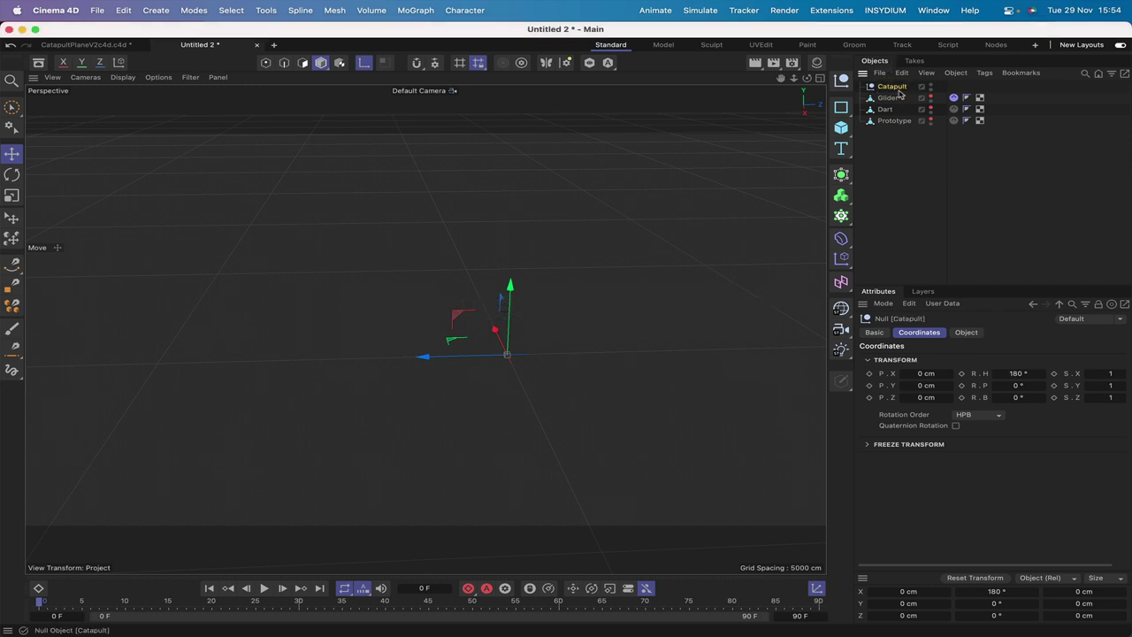
Add a cube as a child of the Catapult null and set its Y size to 50 cm and Z size to 3900 cm
click(843, 128)
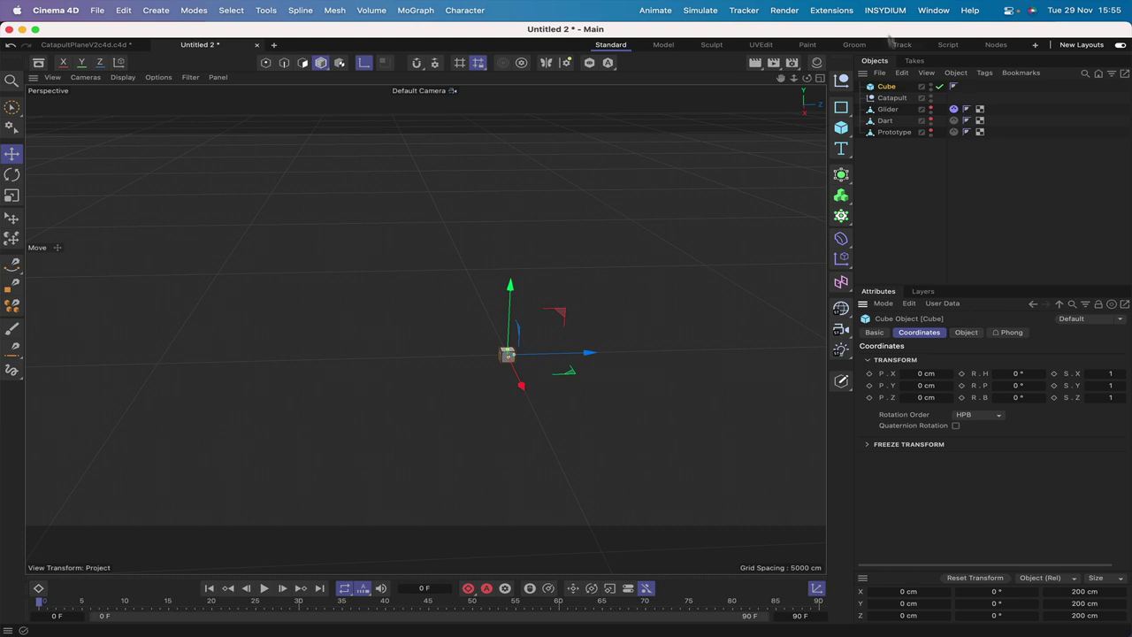
drag(887, 87, 897, 102)
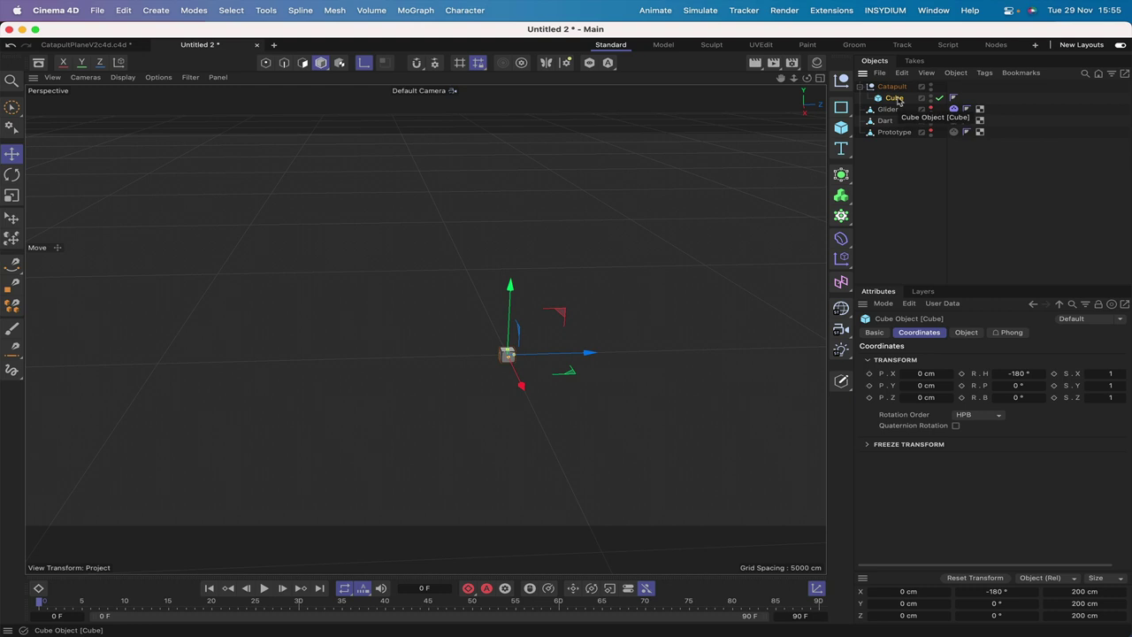
click(967, 332)
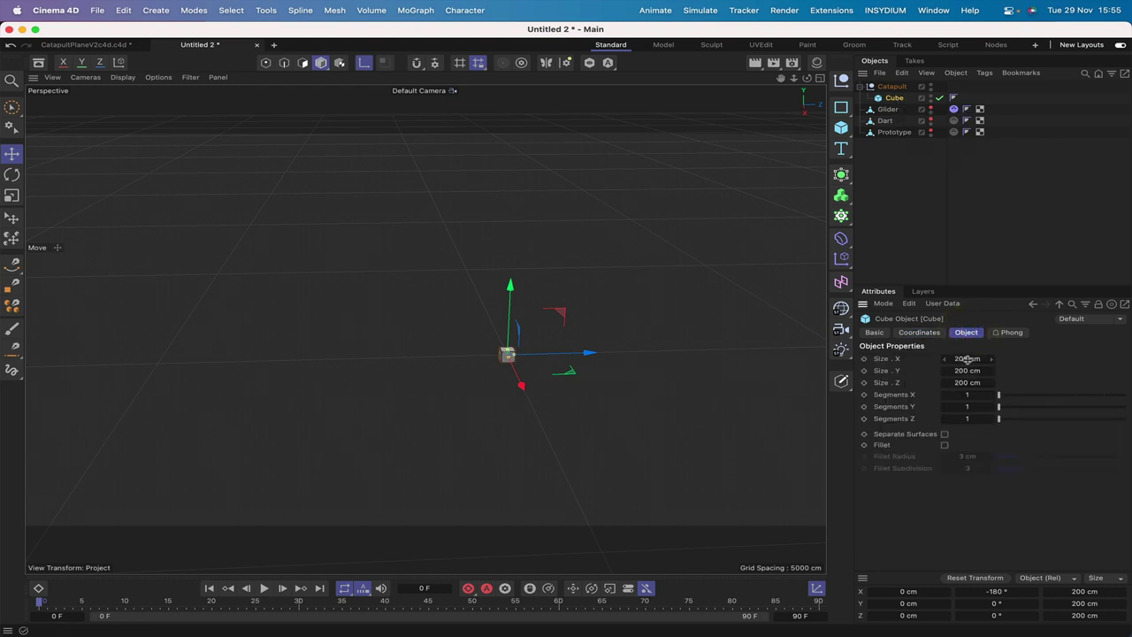
click(962, 371)
text(50)
key(Return)
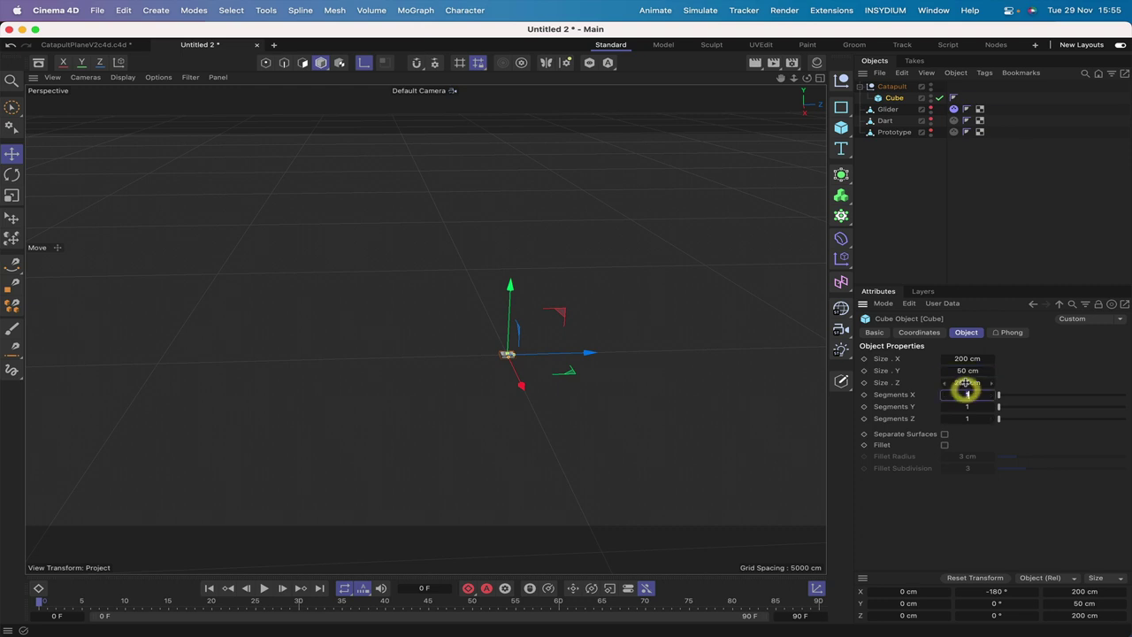
double_click(967, 383)
text(3)
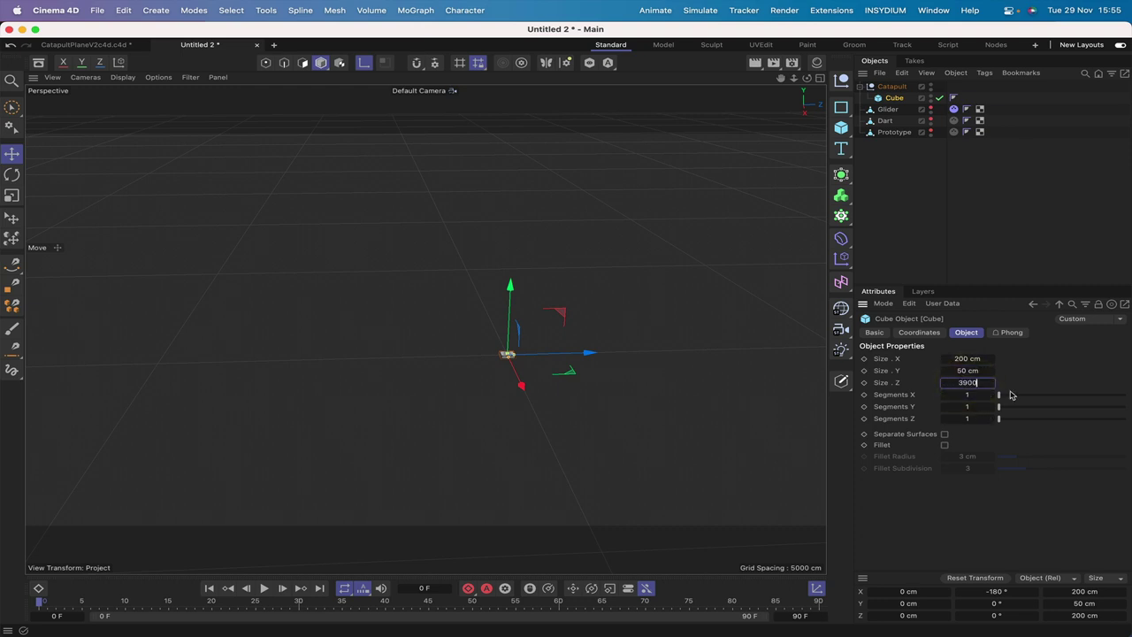
text(900)
key(Return)
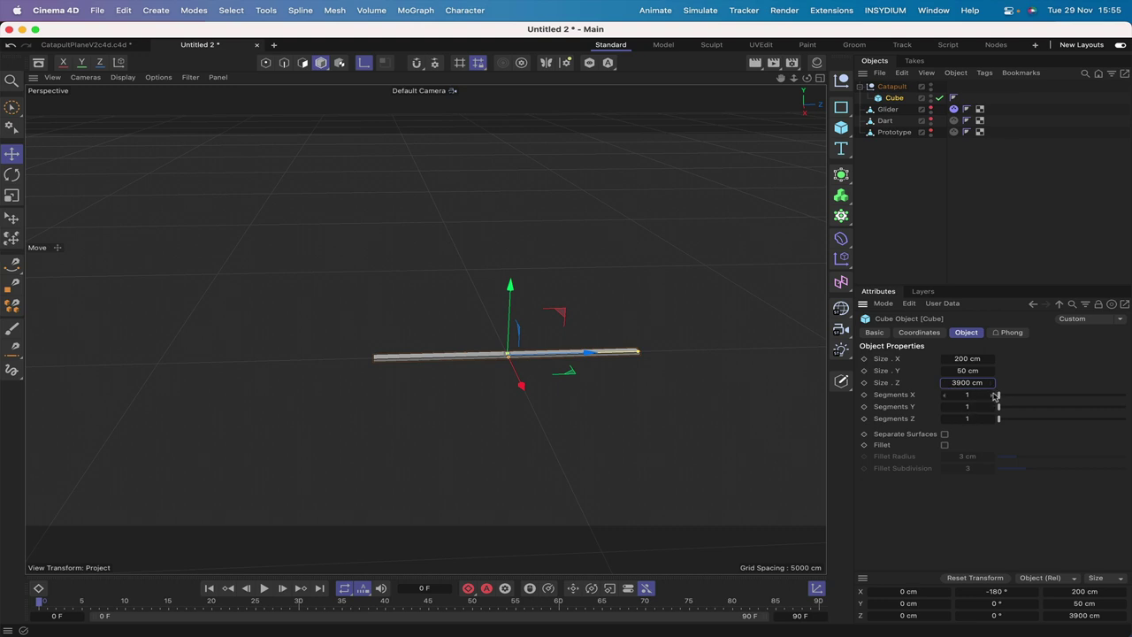
Set the cube's X segments to 3 and convert the cube to an editable polygon object
drag(995, 395, 1009, 395)
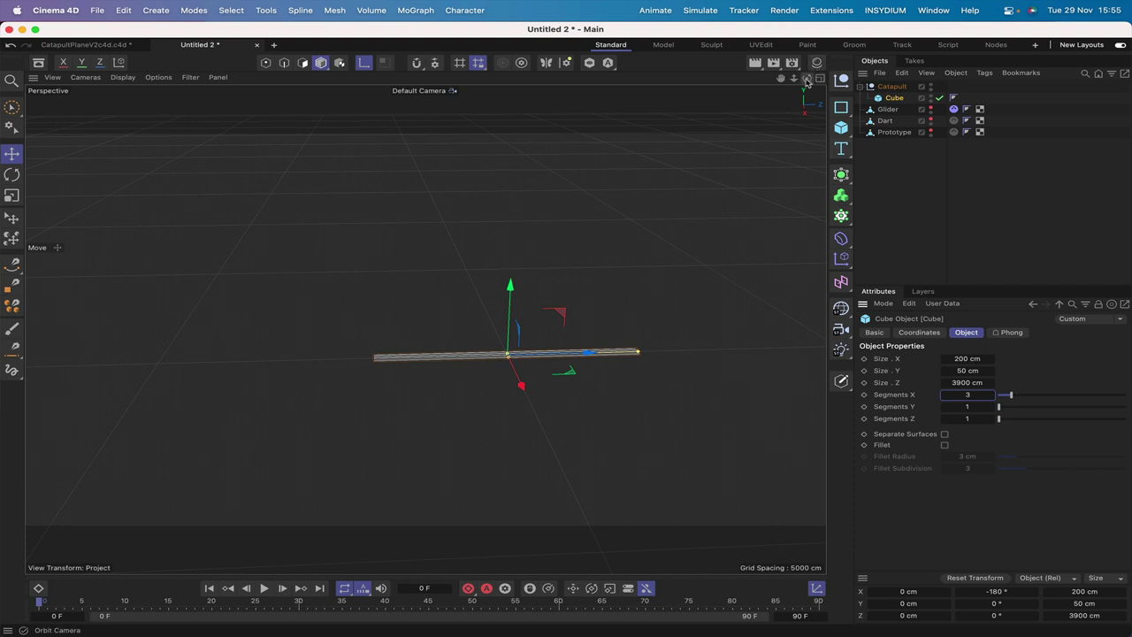
drag(806, 79, 871, 87)
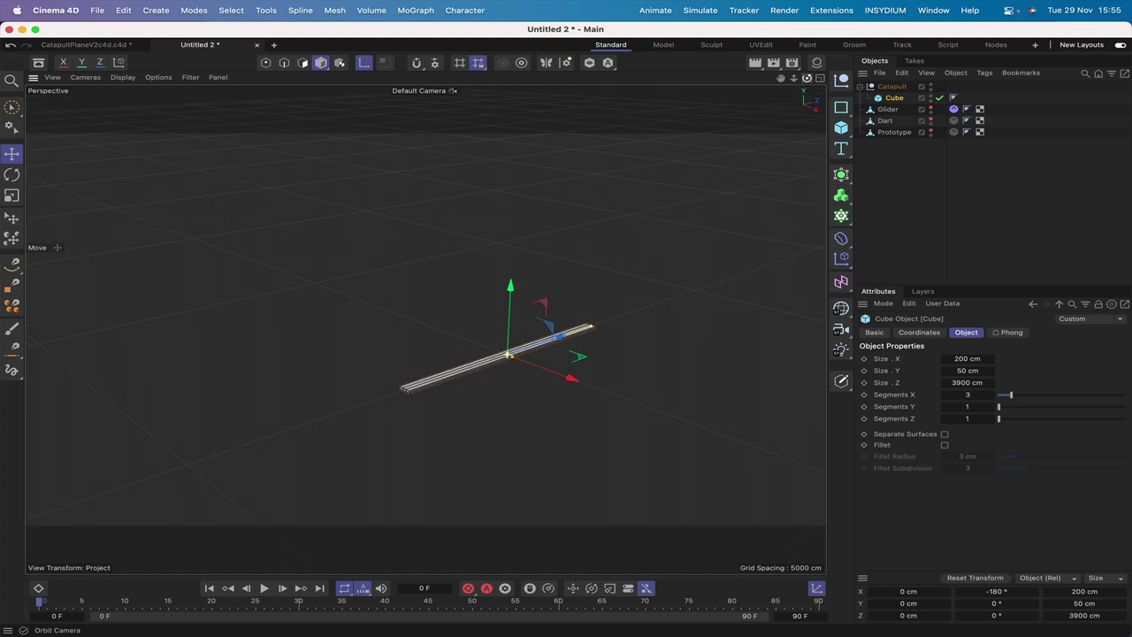
key(0)
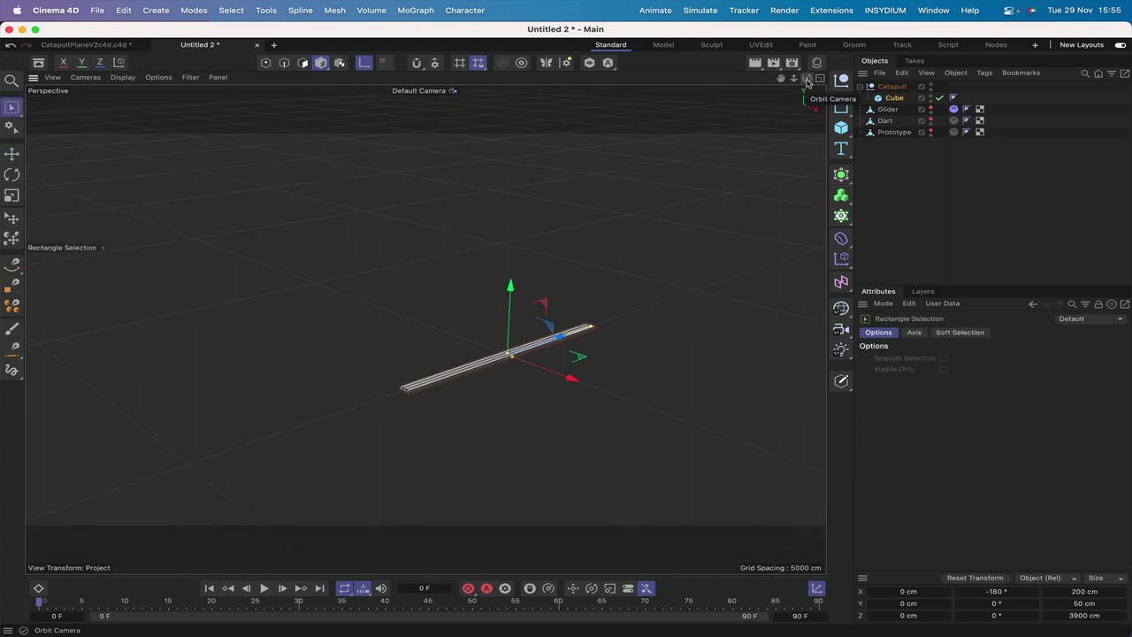
scroll(808, 82, up, 5)
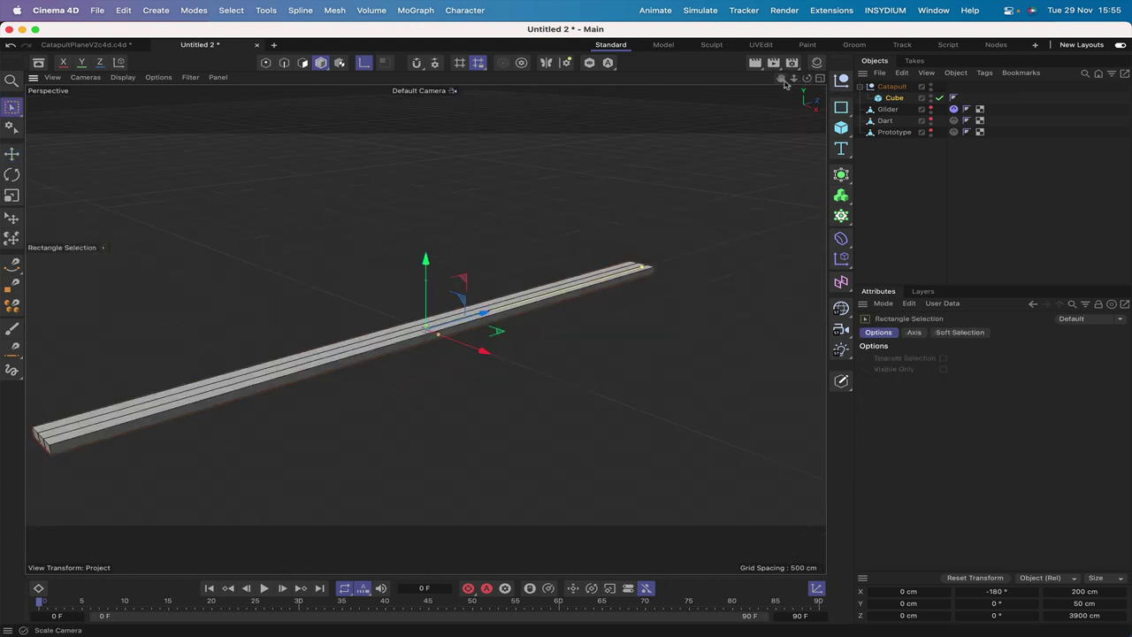
drag(780, 79, 884, 88)
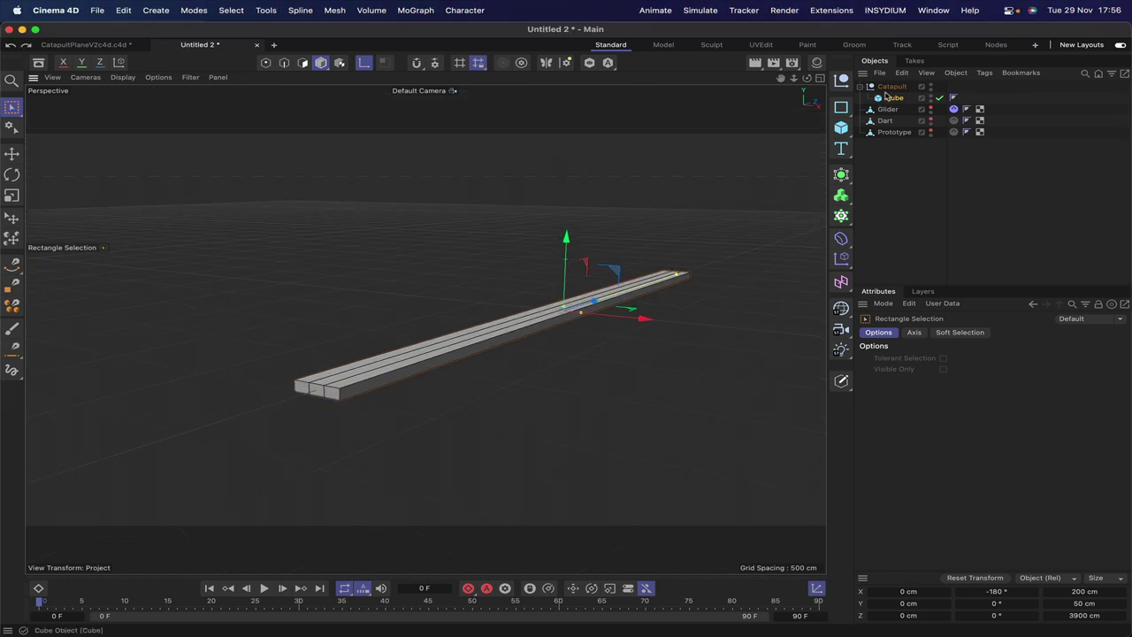
click(890, 97)
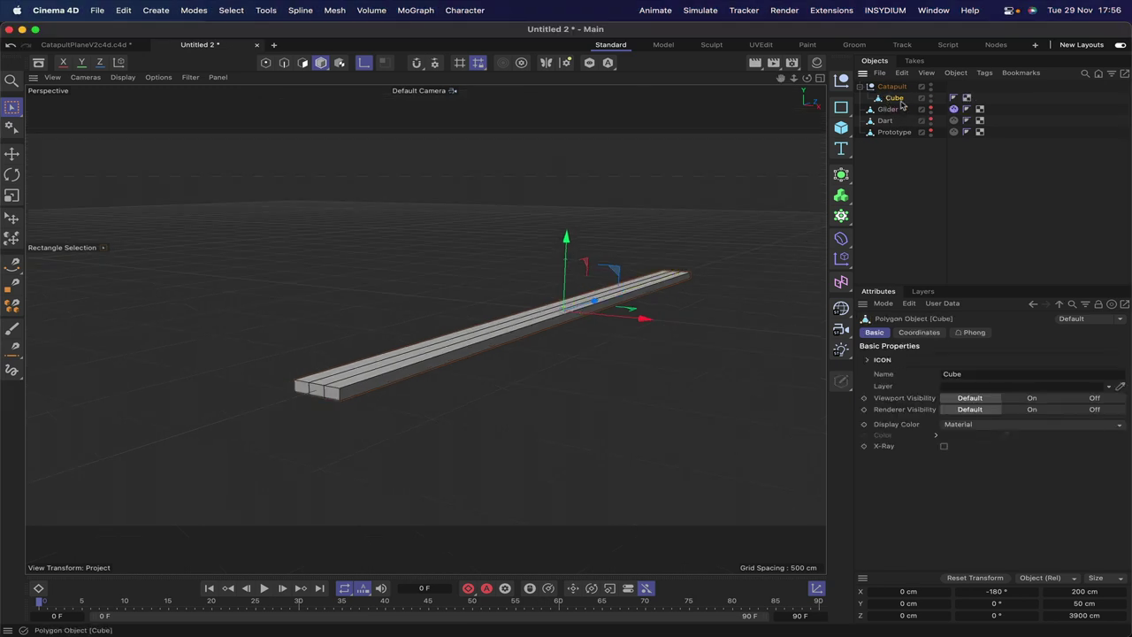
Select the polygon loop running lengthwise around the middle of the beam with Loop Selection
click(303, 63)
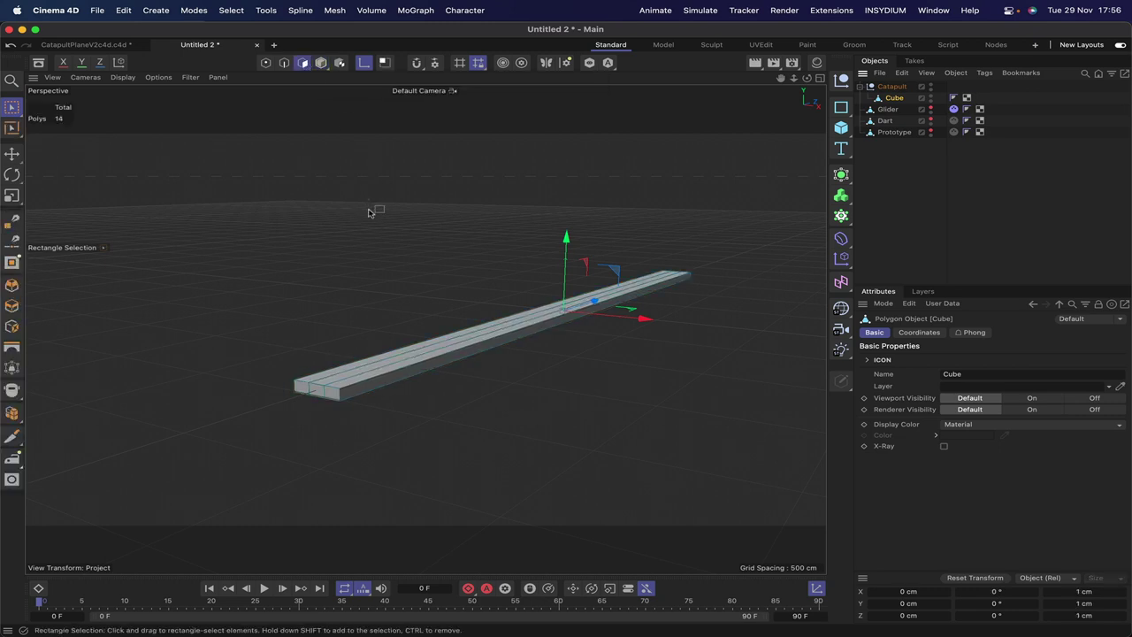
click(12, 107)
click(88, 125)
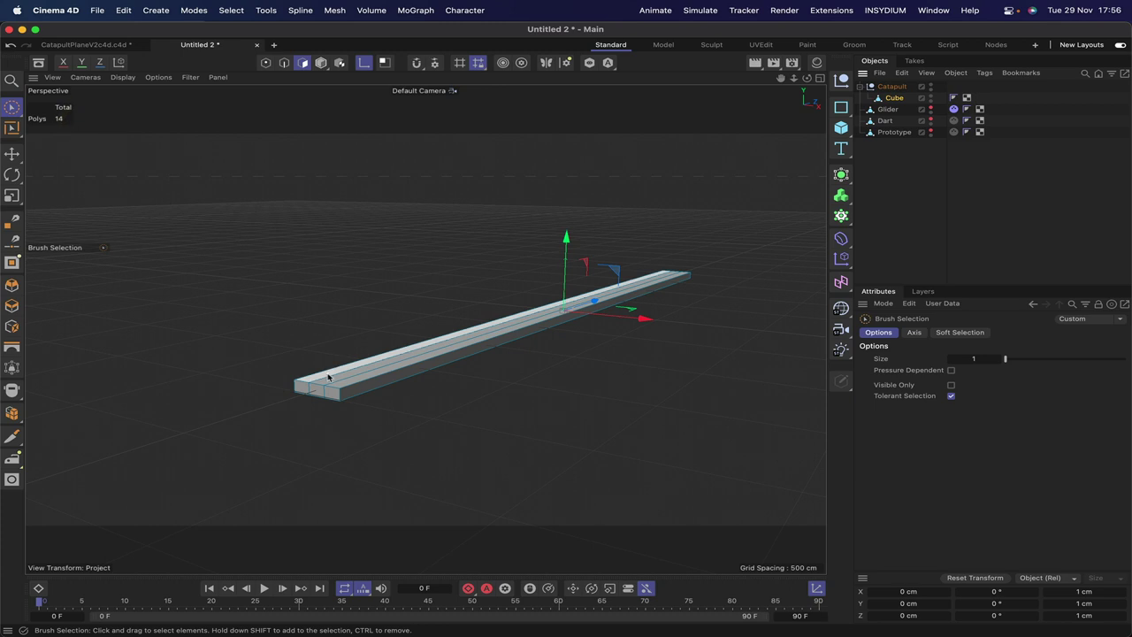
drag(328, 377, 330, 383)
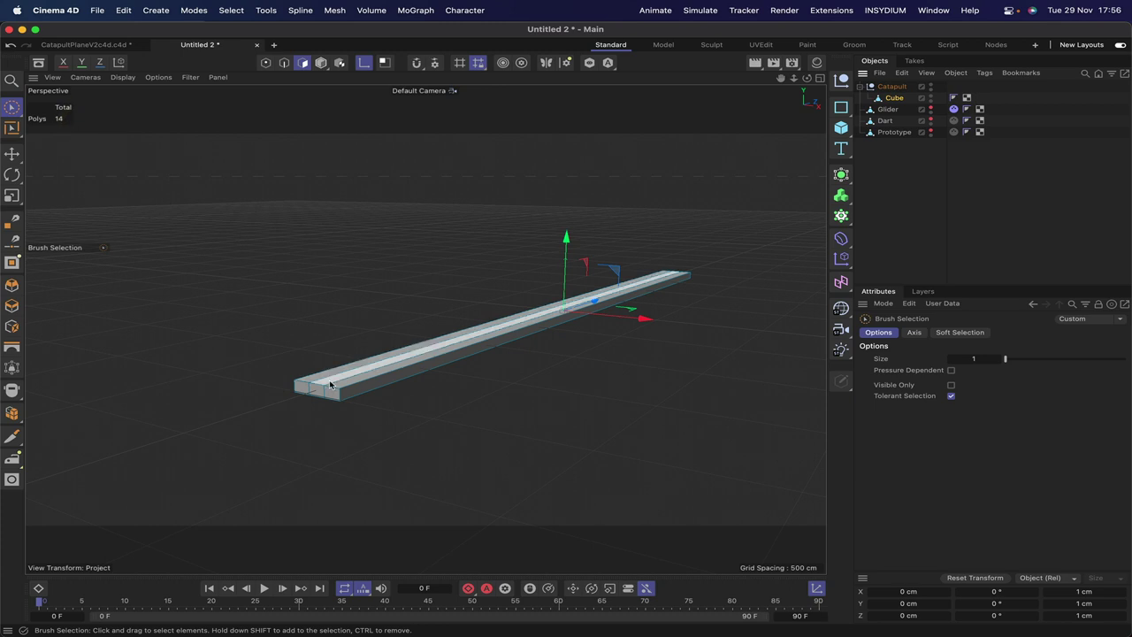
key(u)
key(l)
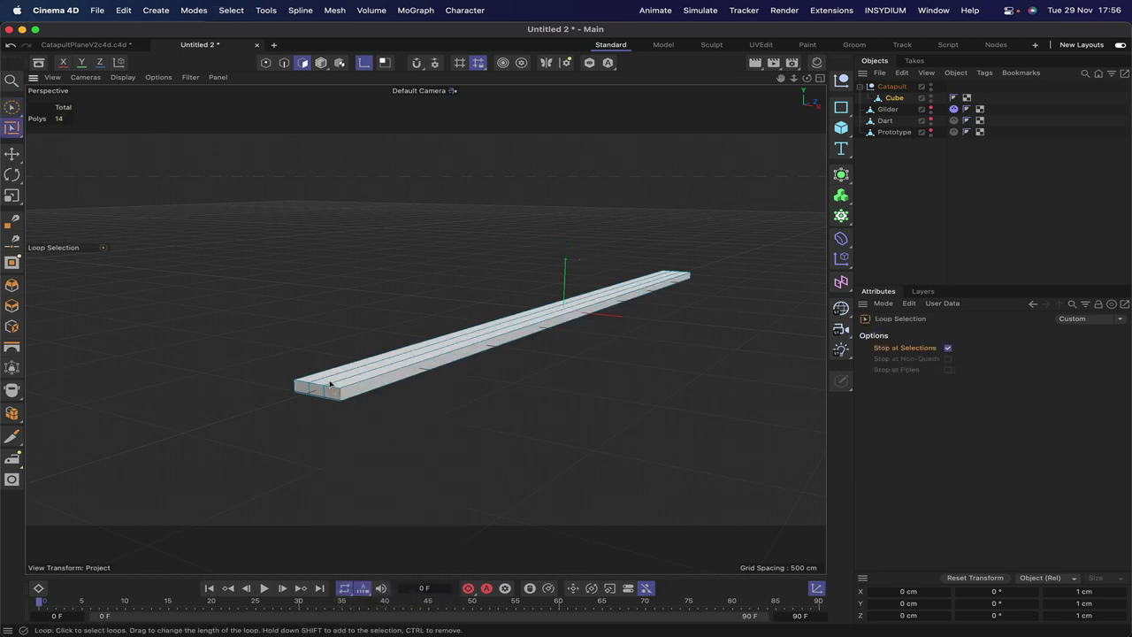
click(321, 389)
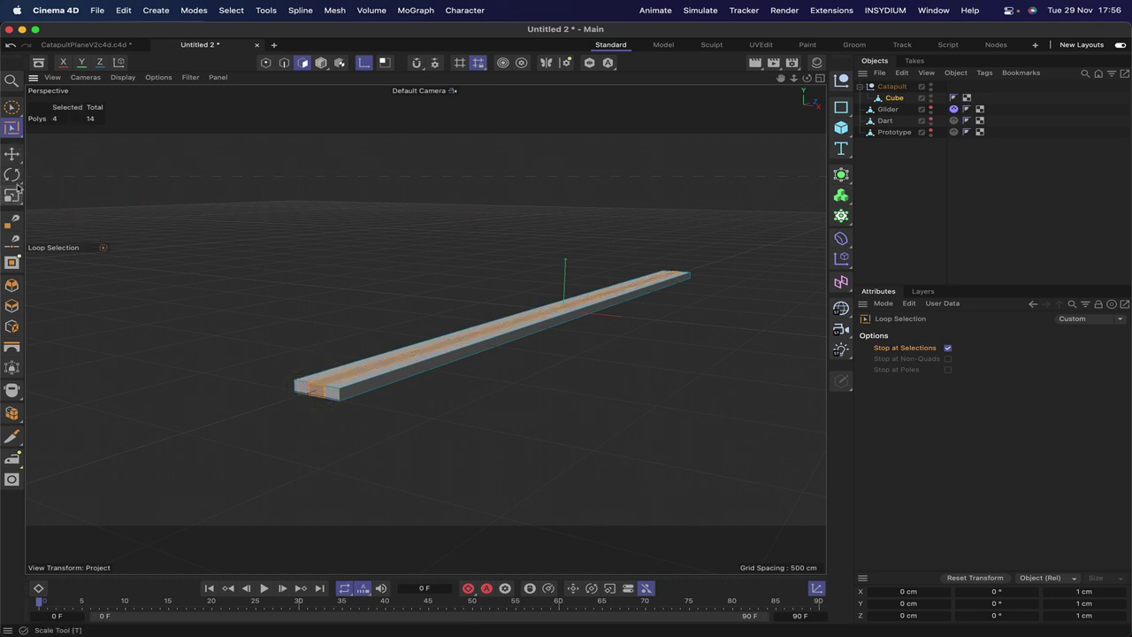
Disable axis modification, scale the middle polygon loop along X to about 10.9 cm wide, and deselect the object
click(12, 196)
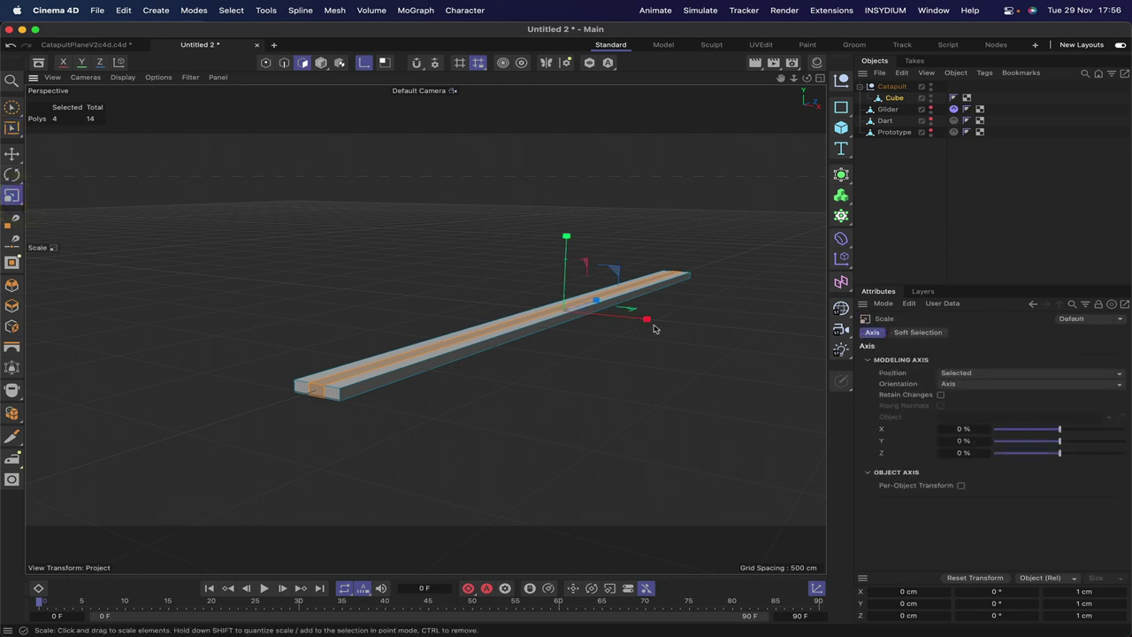
drag(647, 320, 606, 324)
click(606, 318)
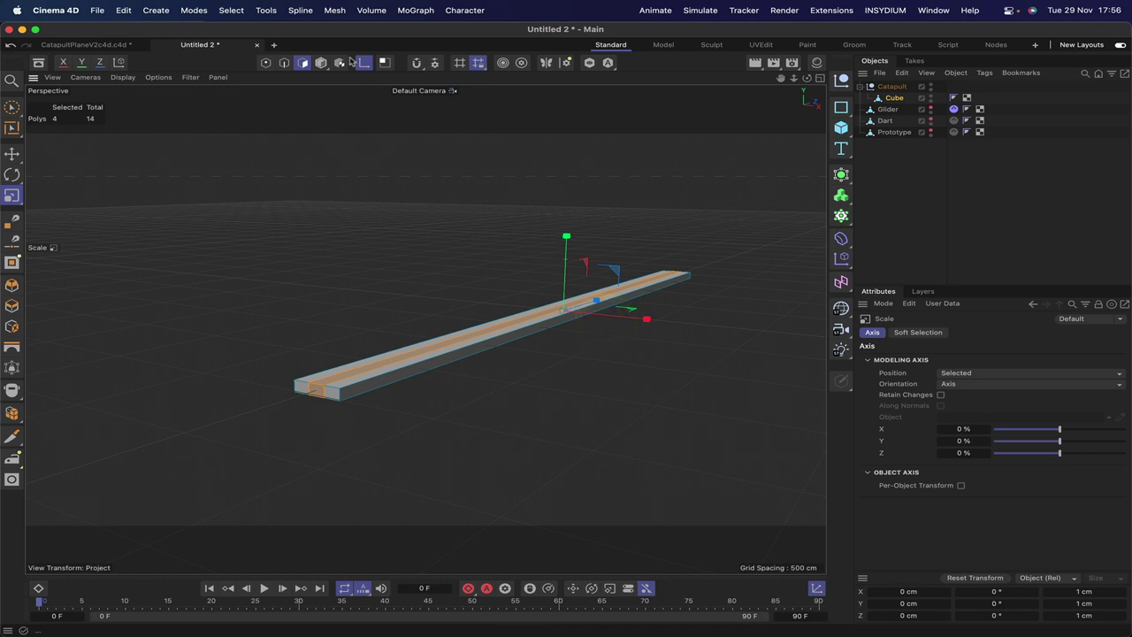
click(363, 63)
drag(646, 320, 583, 330)
drag(584, 330, 573, 331)
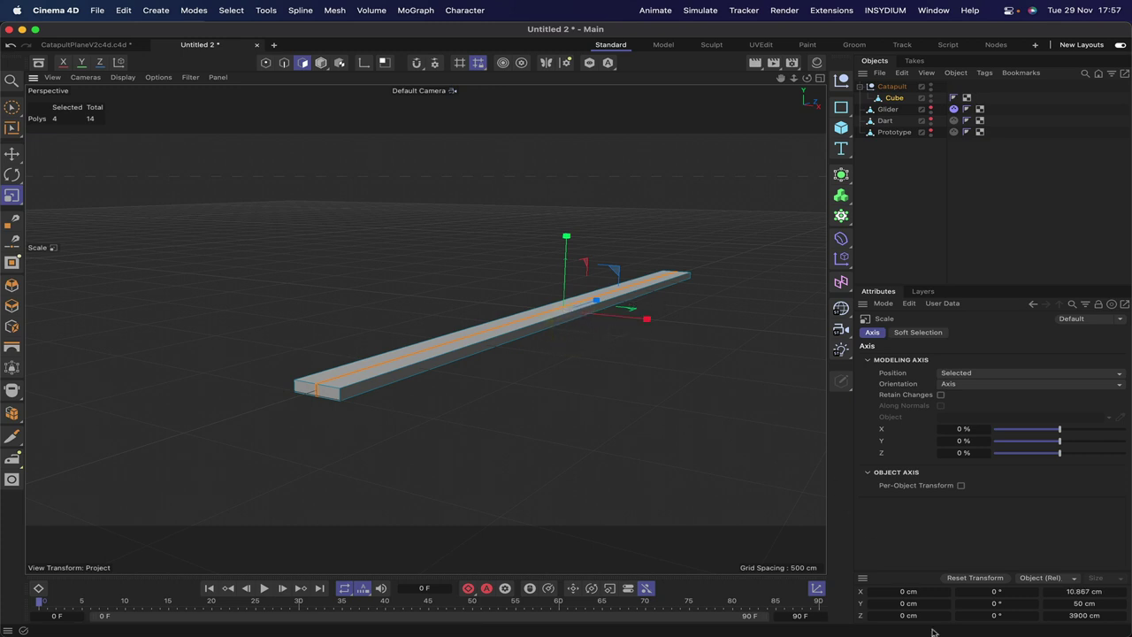
click(1082, 592)
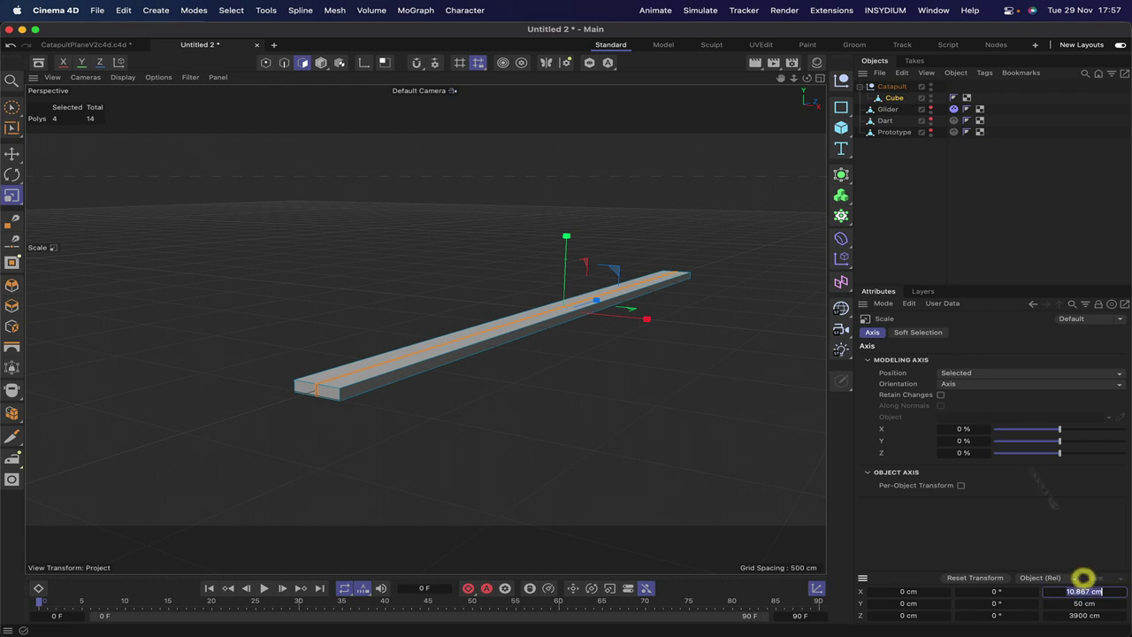
click(909, 209)
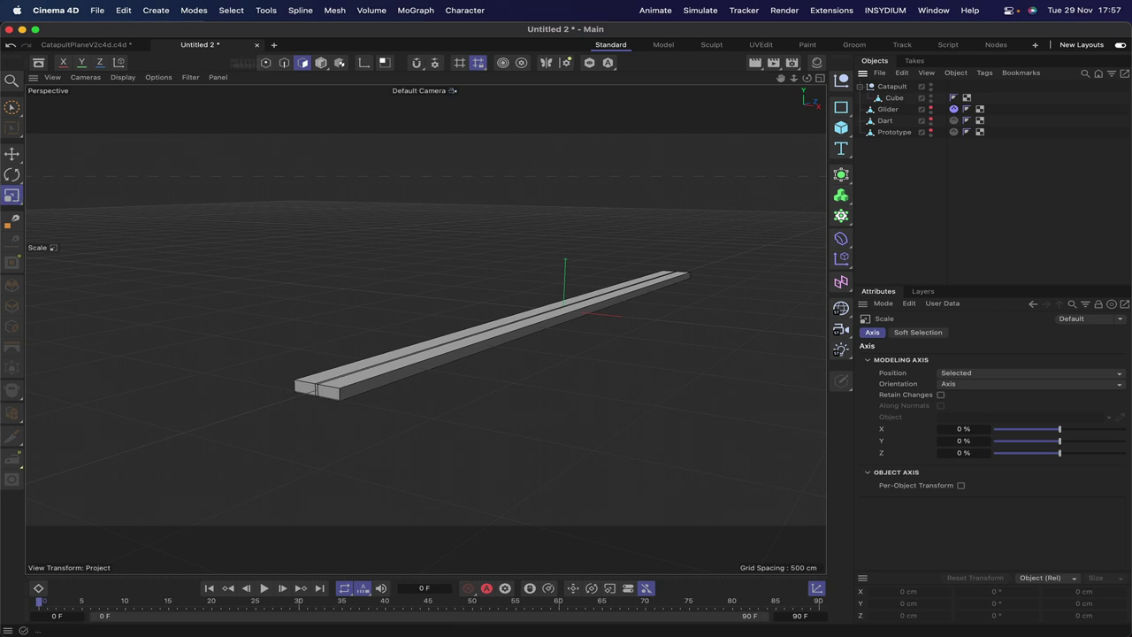
Try to extrude the beam's outer top polygons by 50 cm after brush-selecting them on the cube
click(11, 106)
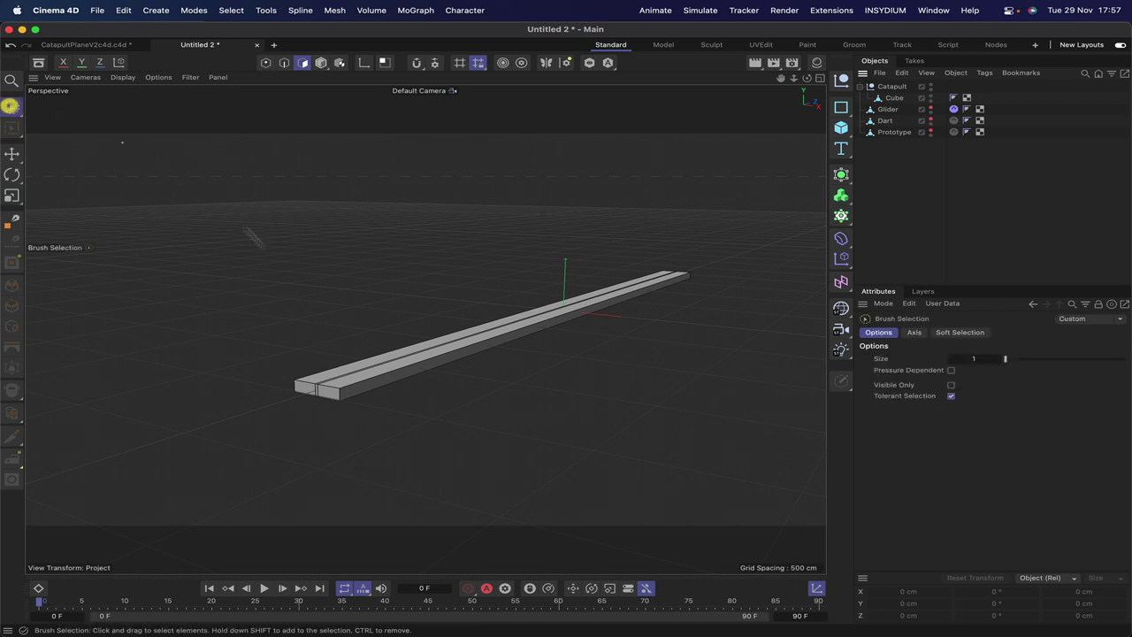
click(894, 97)
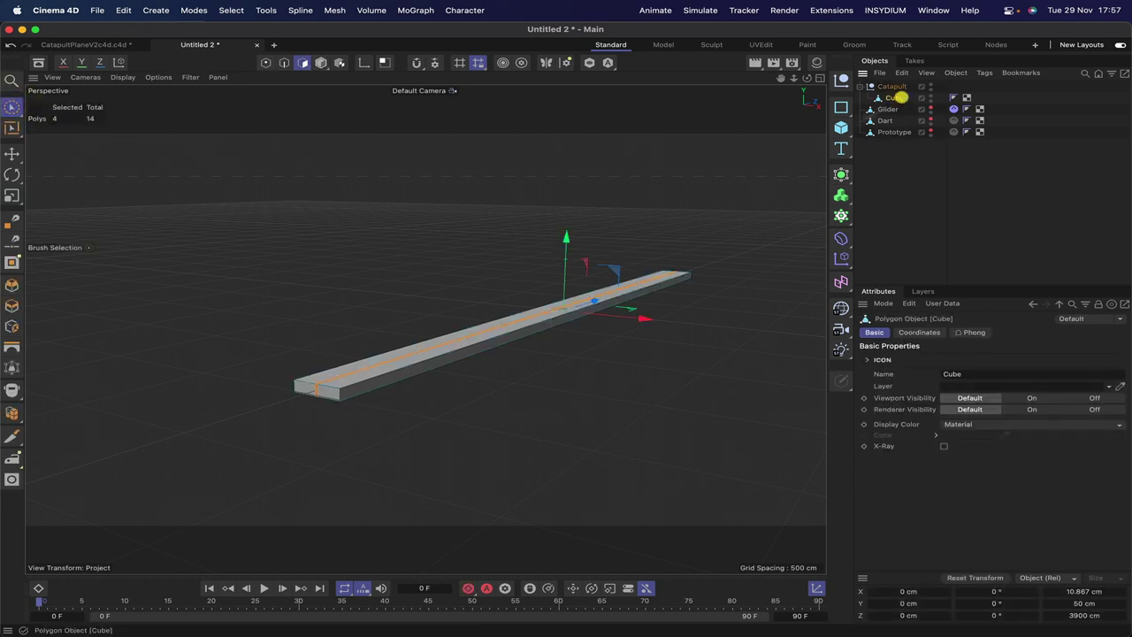
drag(395, 364, 318, 382)
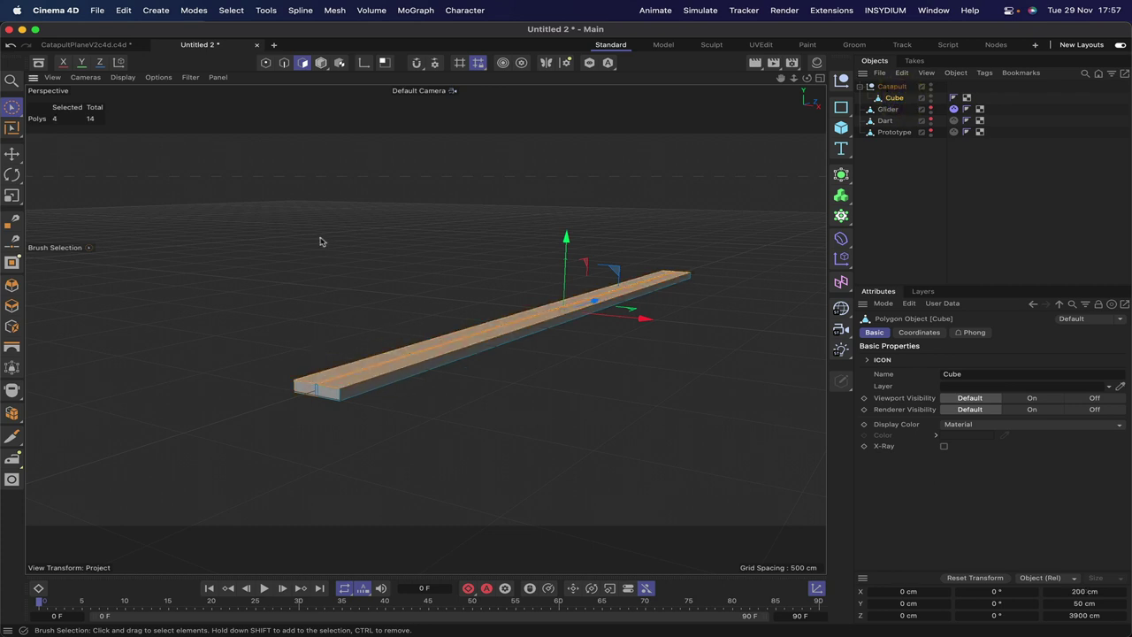
key(d)
click(976, 359)
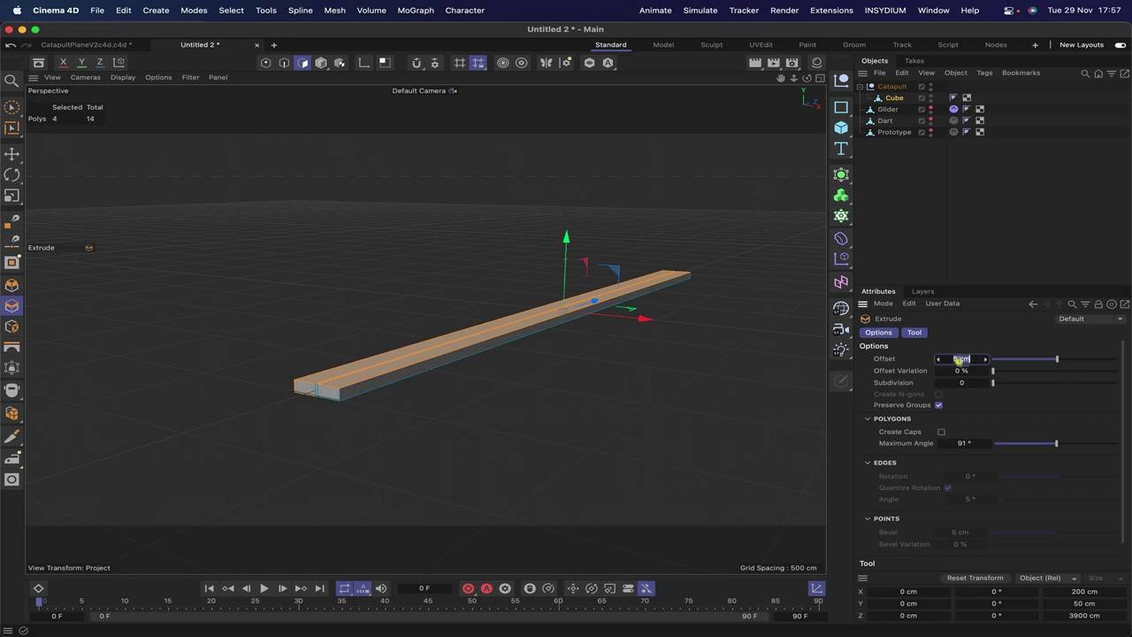
text(50)
key(Return)
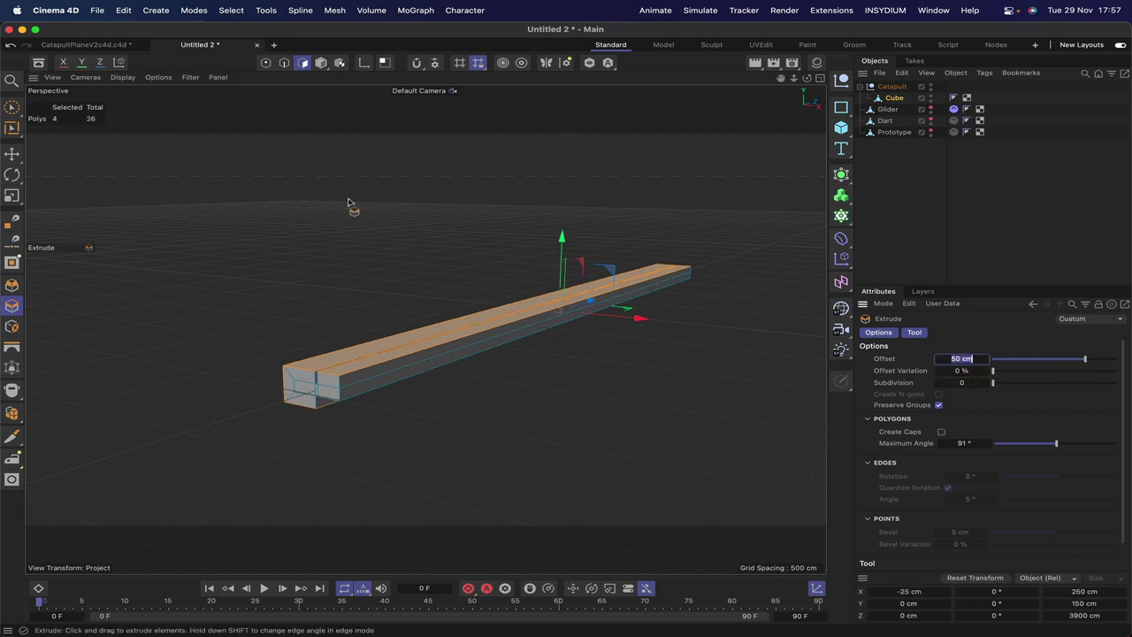
Limit the brush selection to visible elements only and undo the last extrusion
key(space)
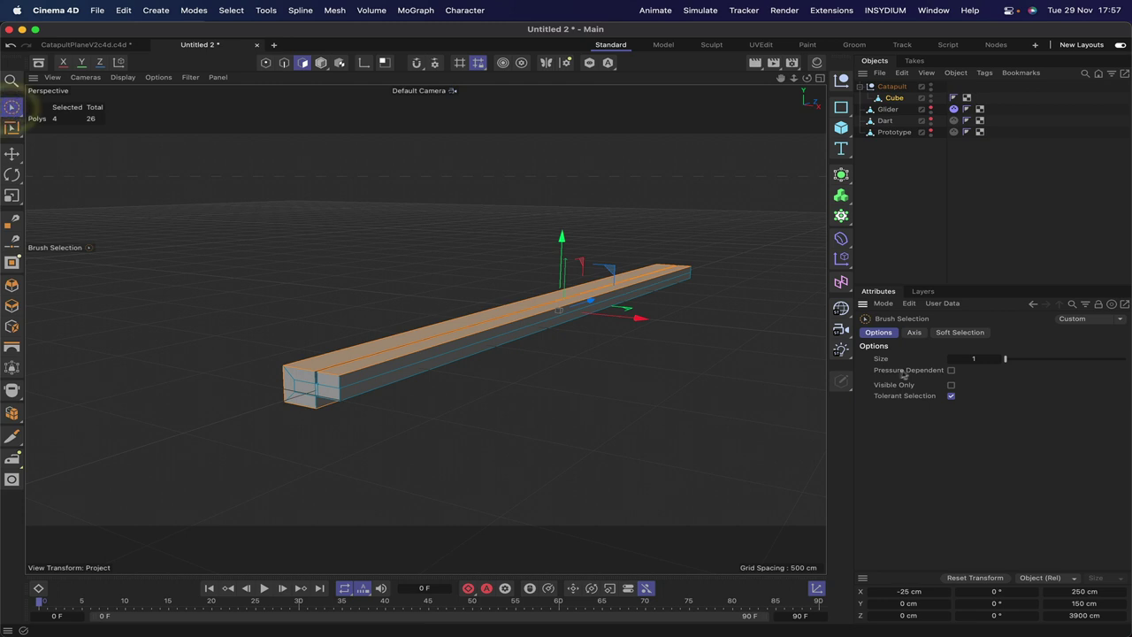
click(950, 385)
click(533, 400)
key(super+z)
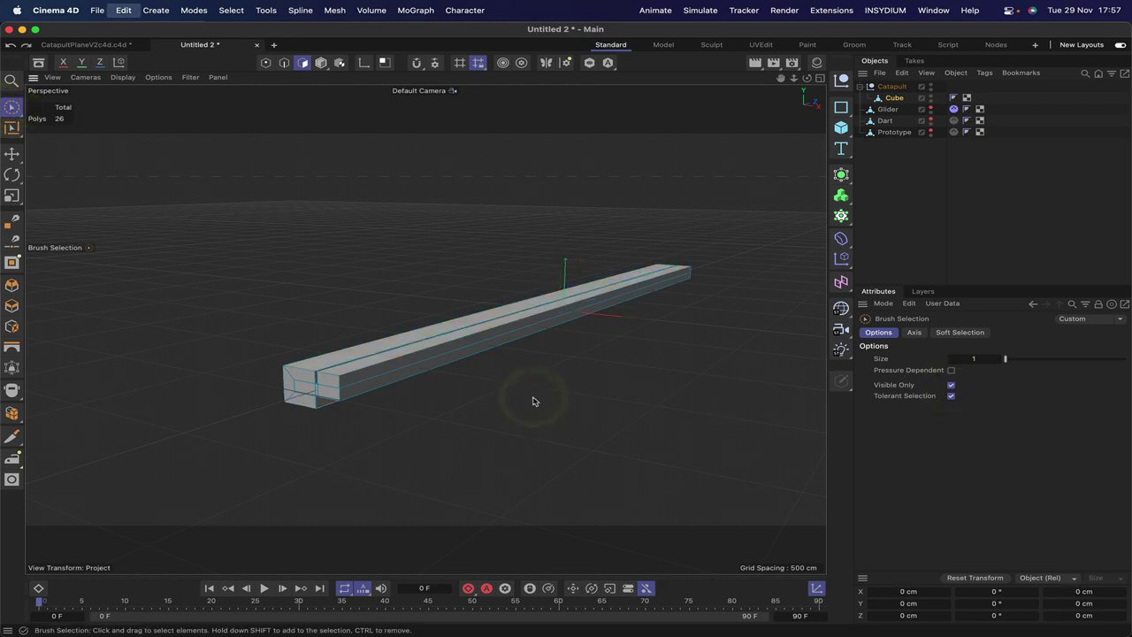
click(335, 352)
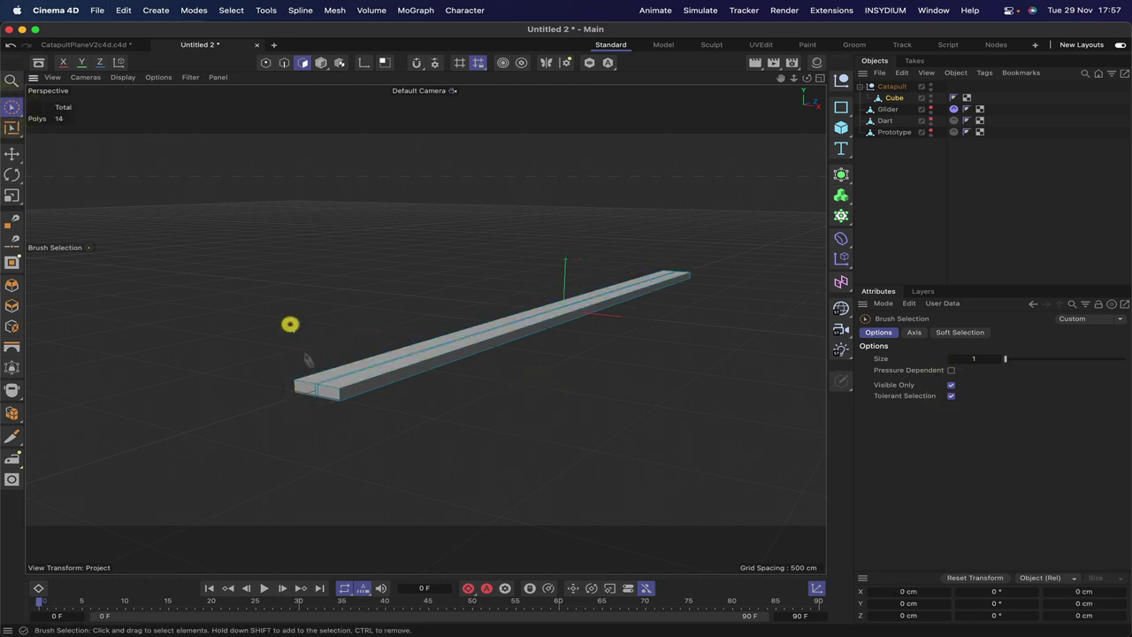
Select only the two wide top polygons on either side of the narrow strip and extrude them 50 cm
click(315, 380)
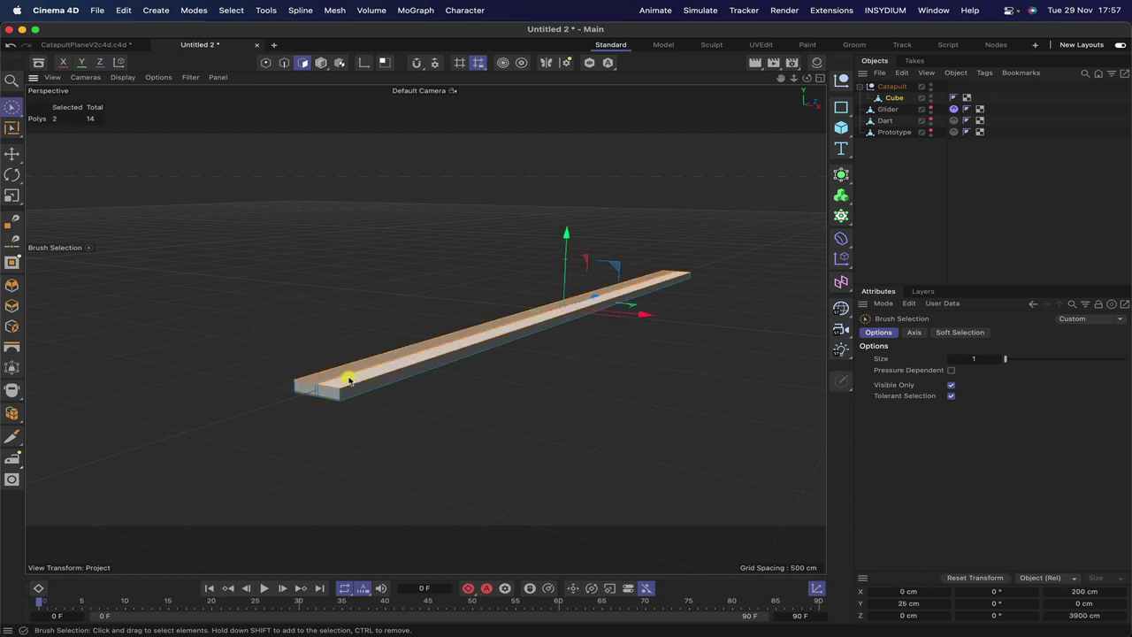
shift+click(346, 376)
key(d)
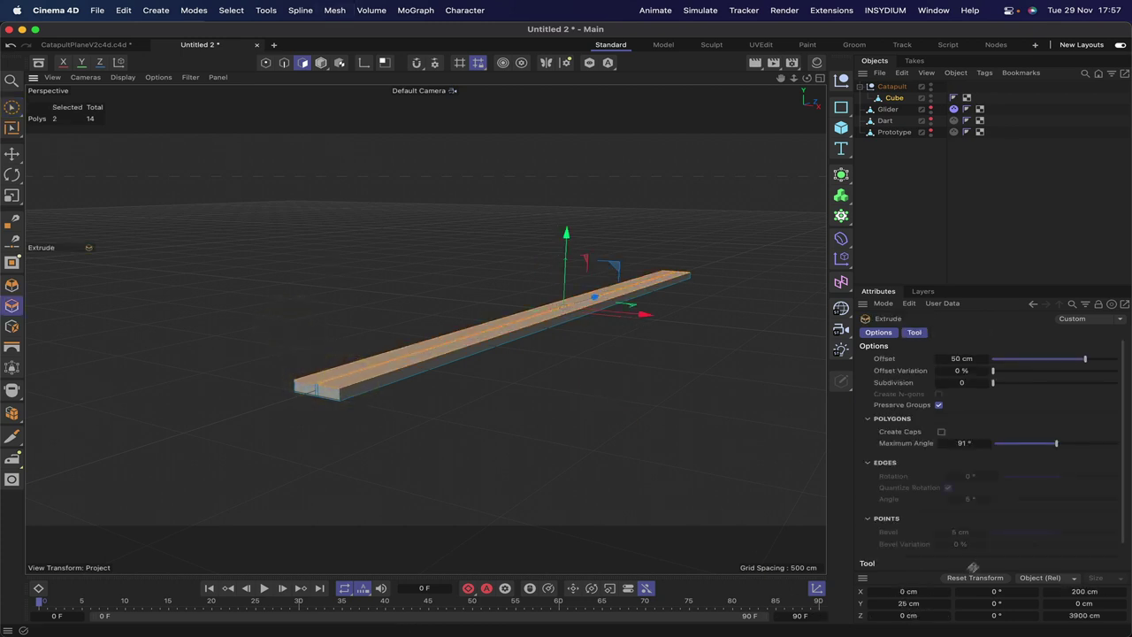
scroll(985, 545, down, 2)
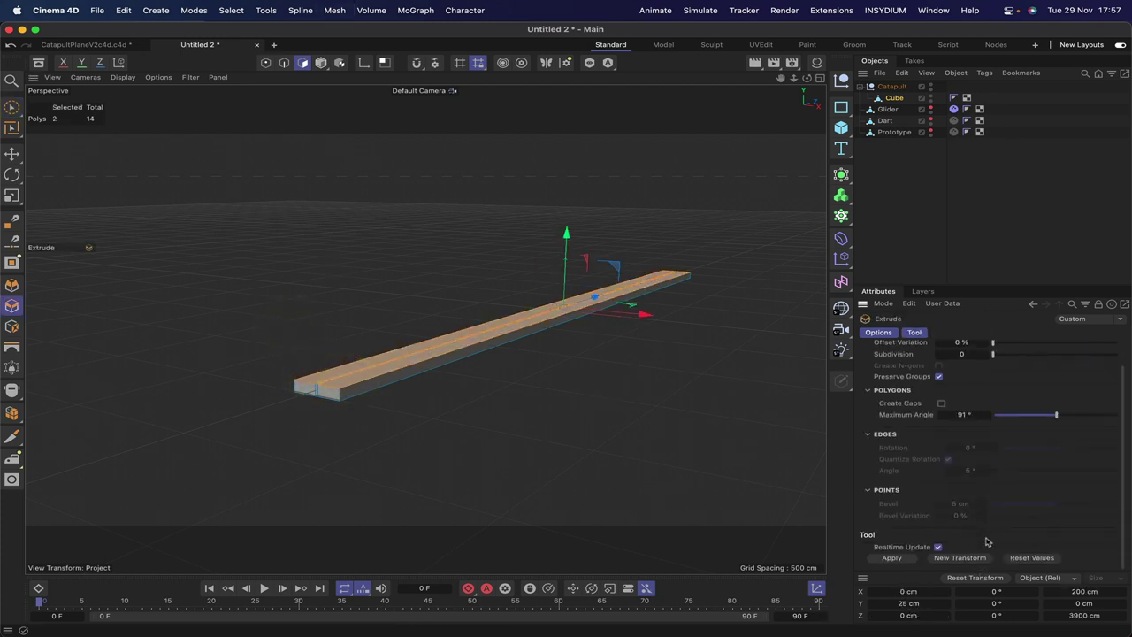
click(891, 558)
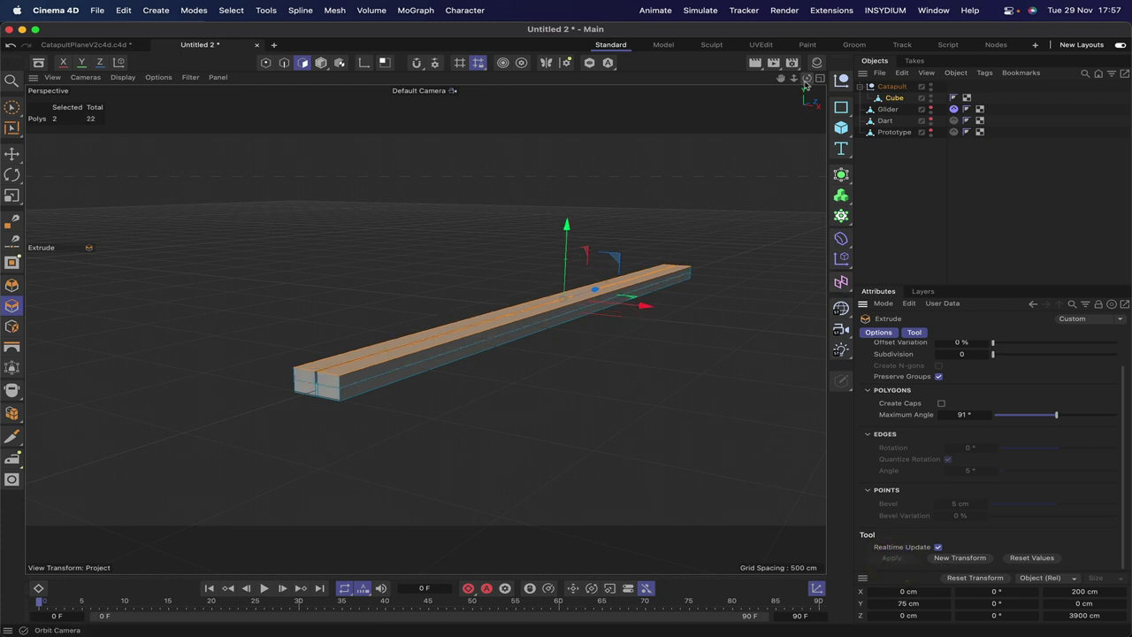
mouse_move(807, 77)
mouse_down()
mouse_move(774, 70)
mouse_move(800, 71)
mouse_up()
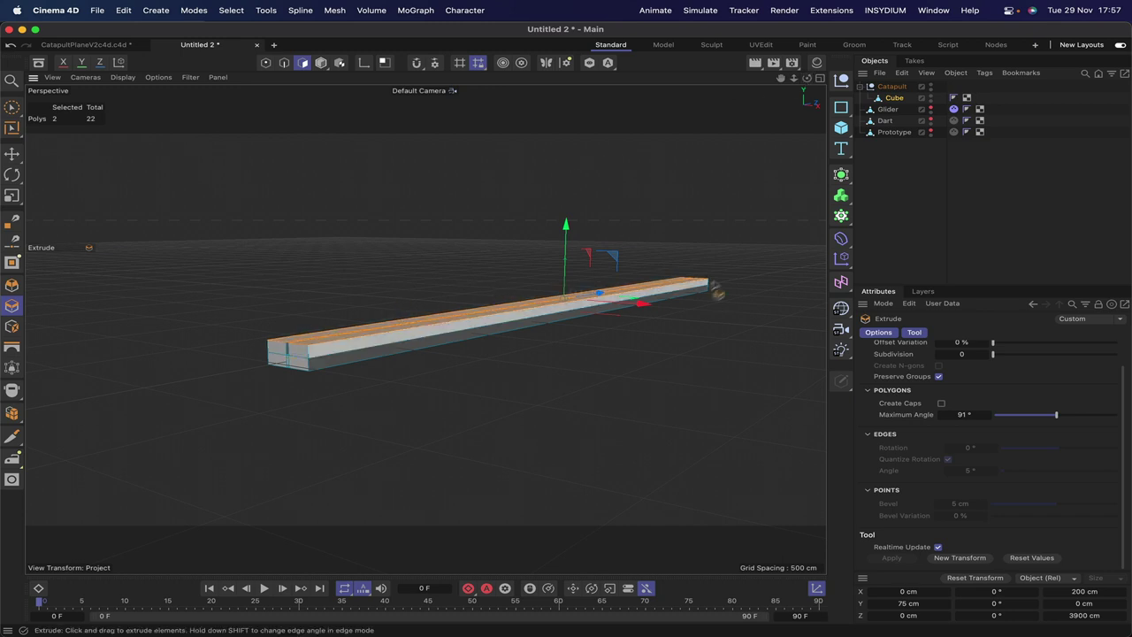
Switch from polygon to model mode with the Move tool and show the Cube's coordinates
drag(805, 78, 778, 88)
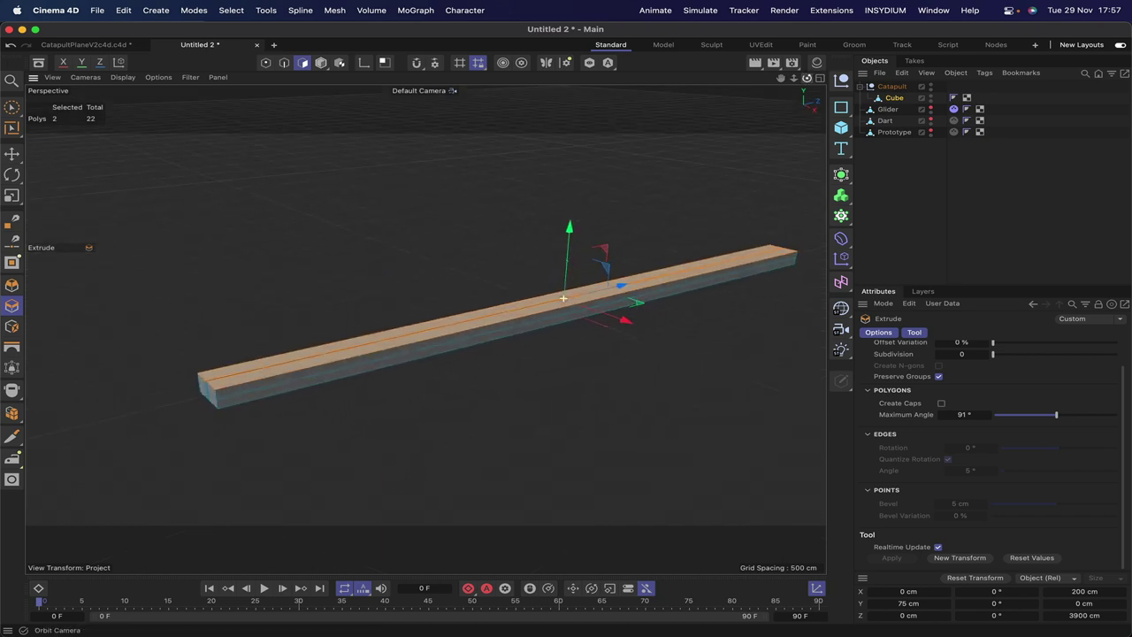
click(891, 87)
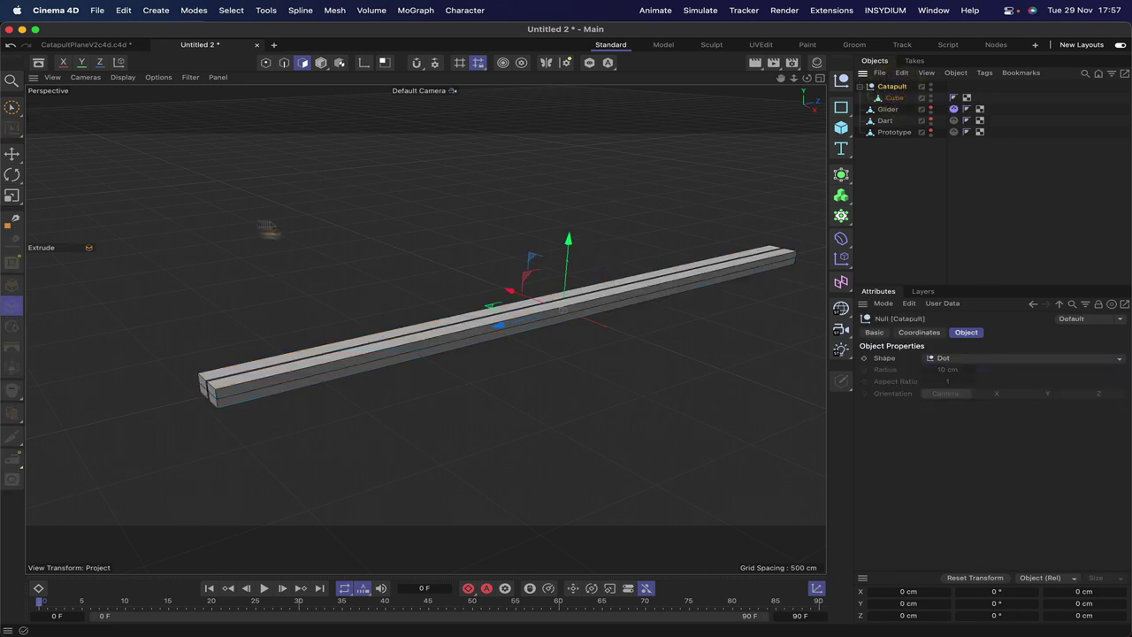
click(894, 98)
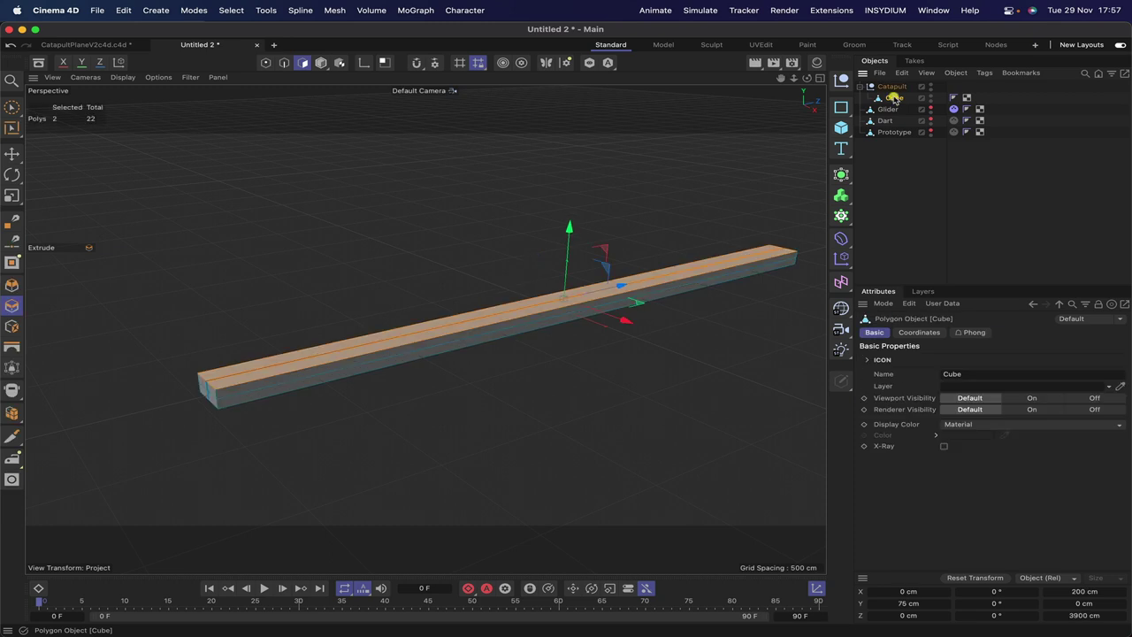
click(13, 154)
click(321, 62)
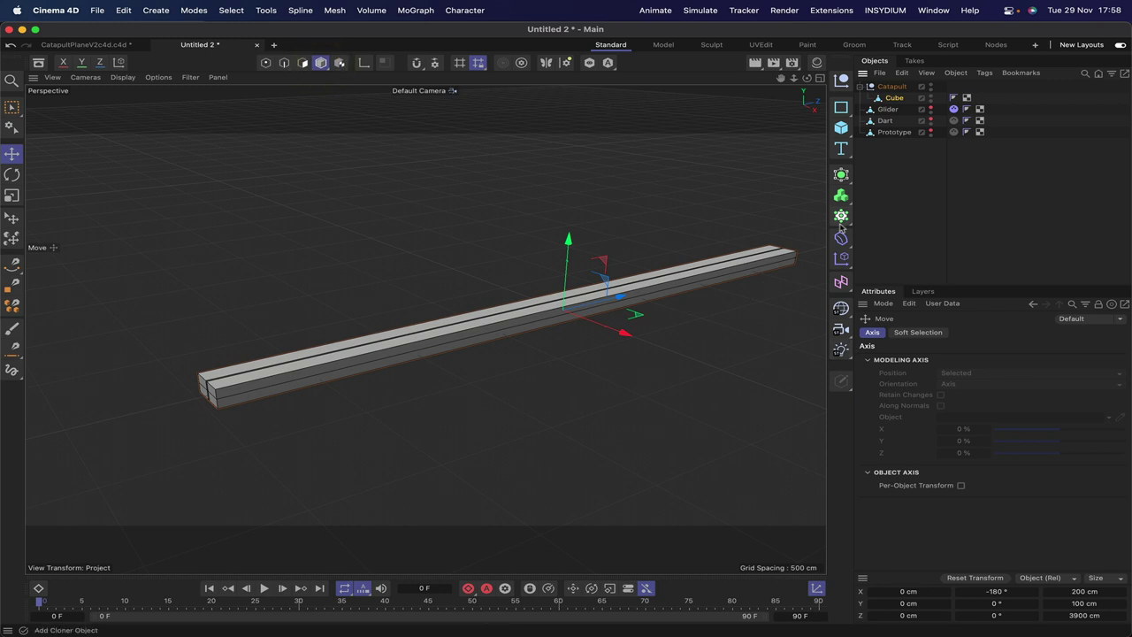
click(897, 98)
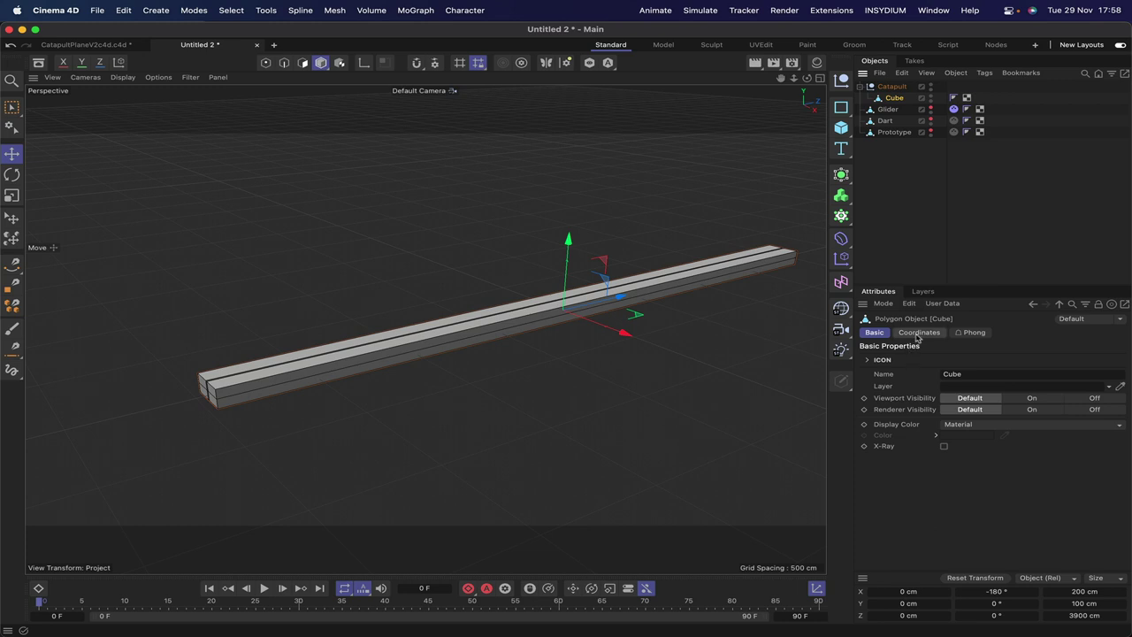
click(918, 333)
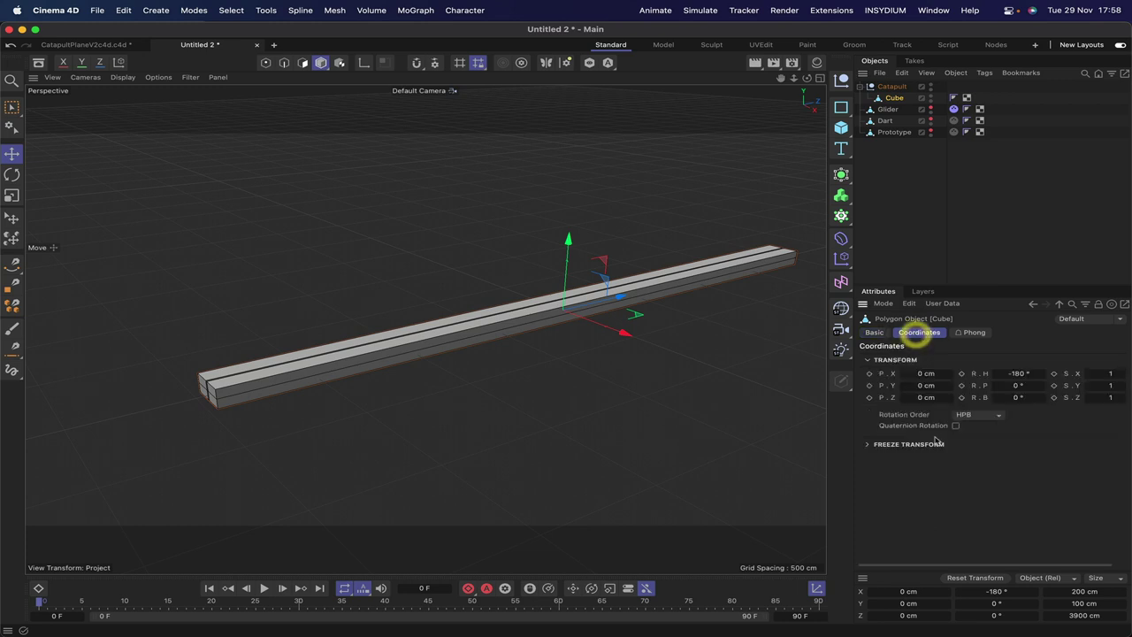
Try setting the Cube's Y position to -3900/2 cm and undo the change
click(924, 386)
key(BackSpace)
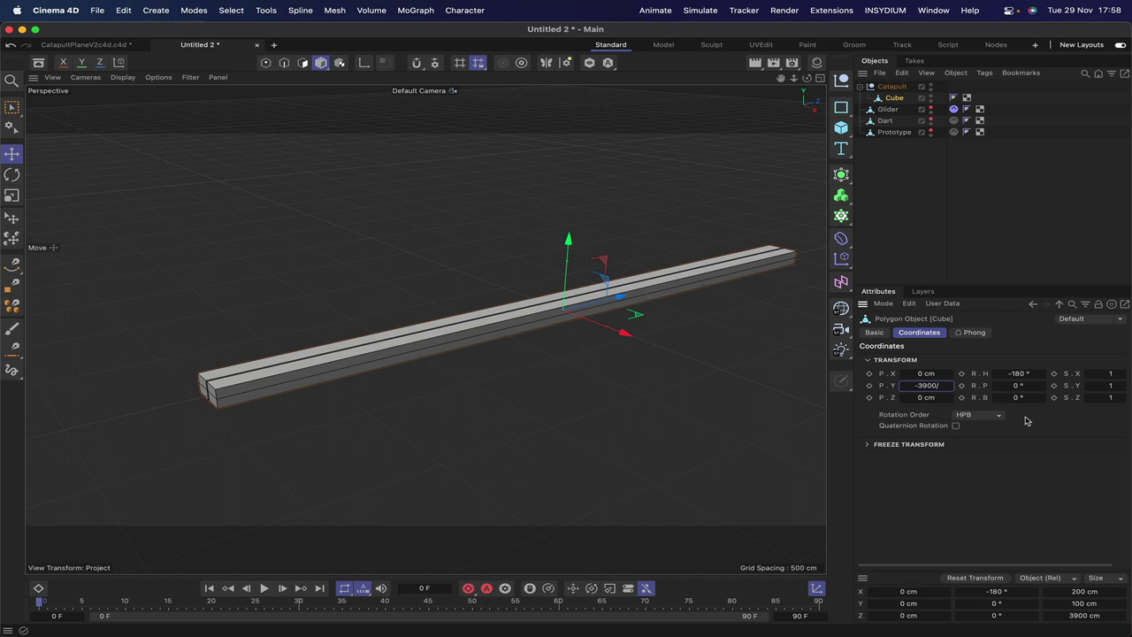
text(-3900/2)
key(Return)
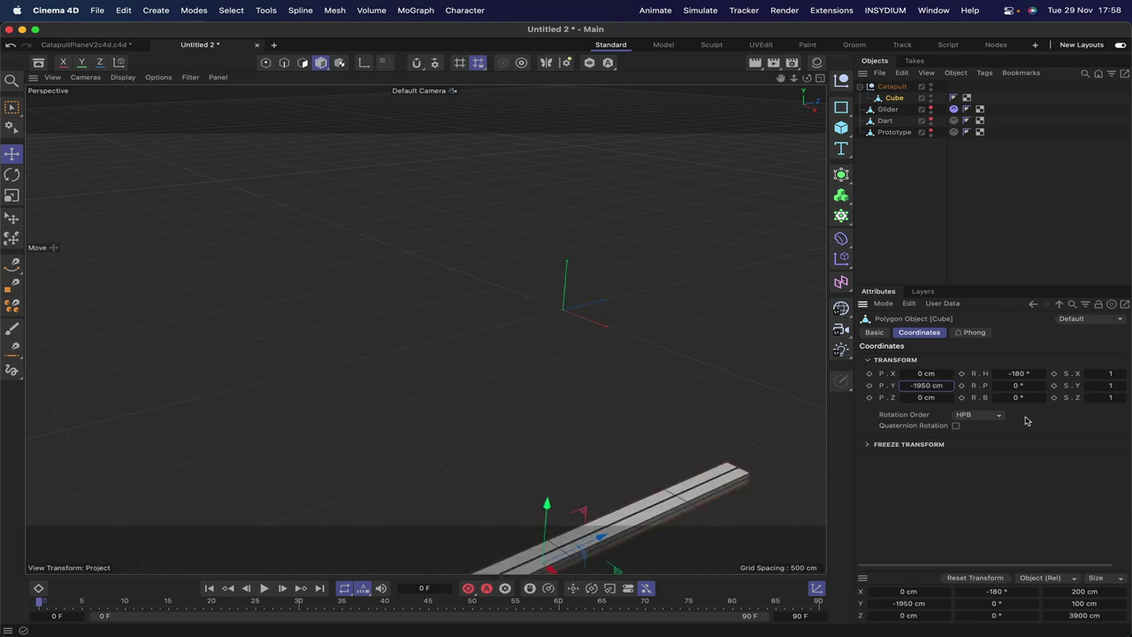
key(super+z)
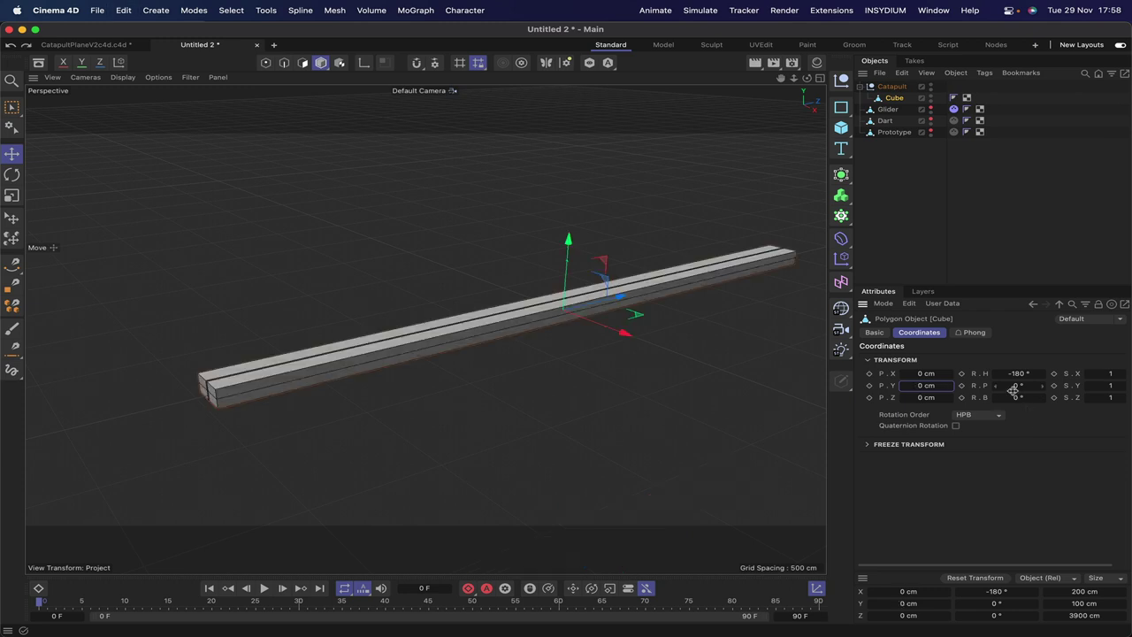
Set the Cube's Z position to 3900/2 cm so the rail's end sits at the Catapult null's origin
double_click(932, 399)
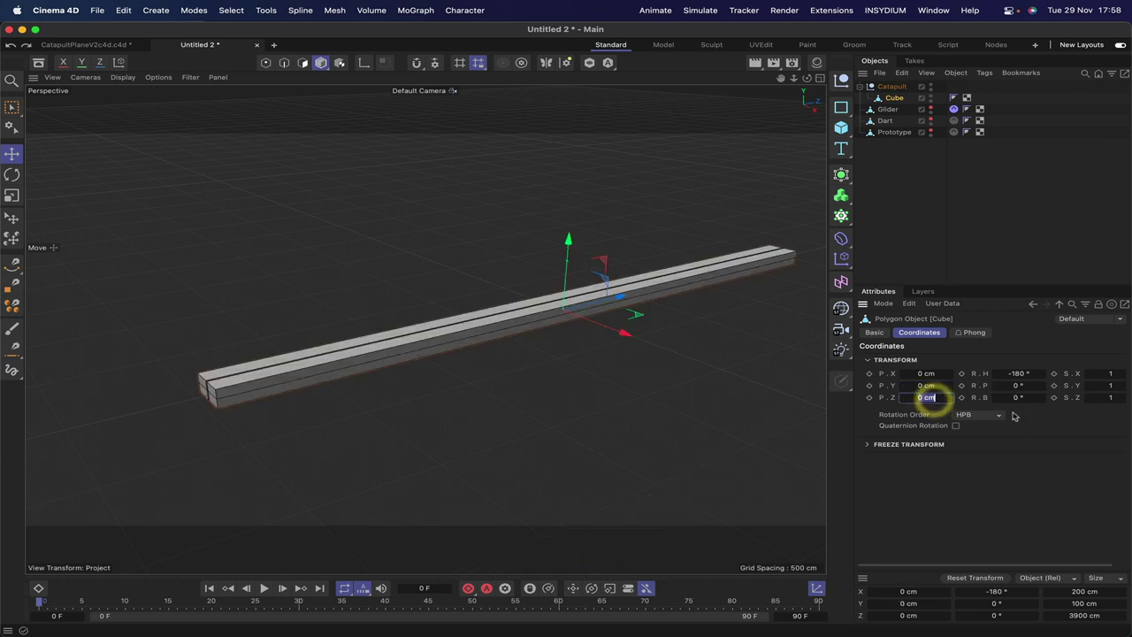
text(3900/)
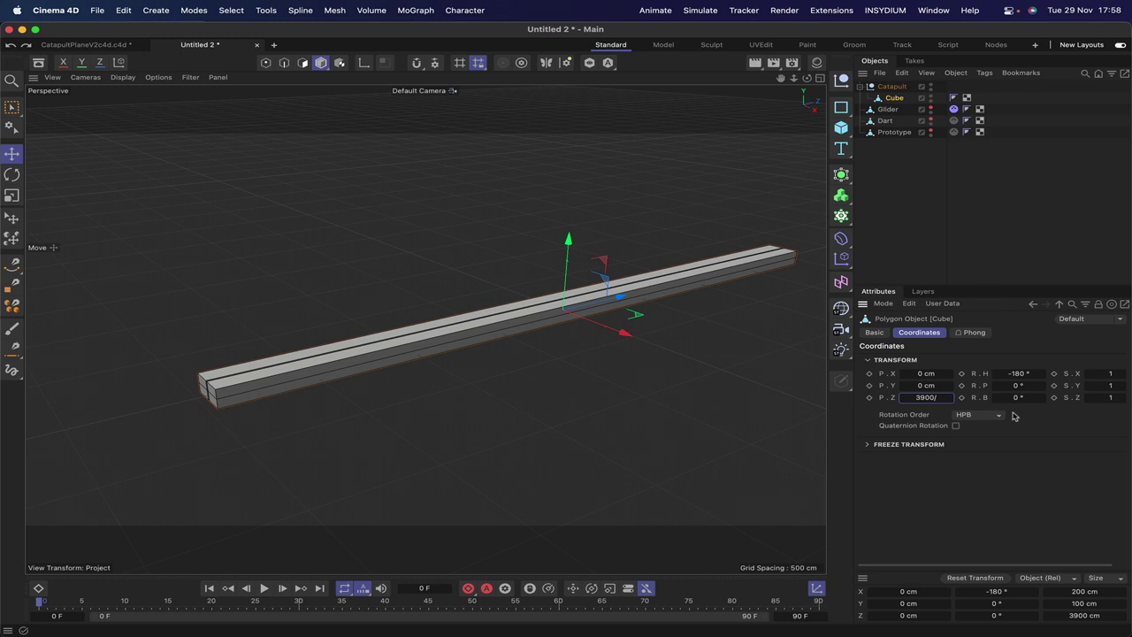
text(2)
key(Return)
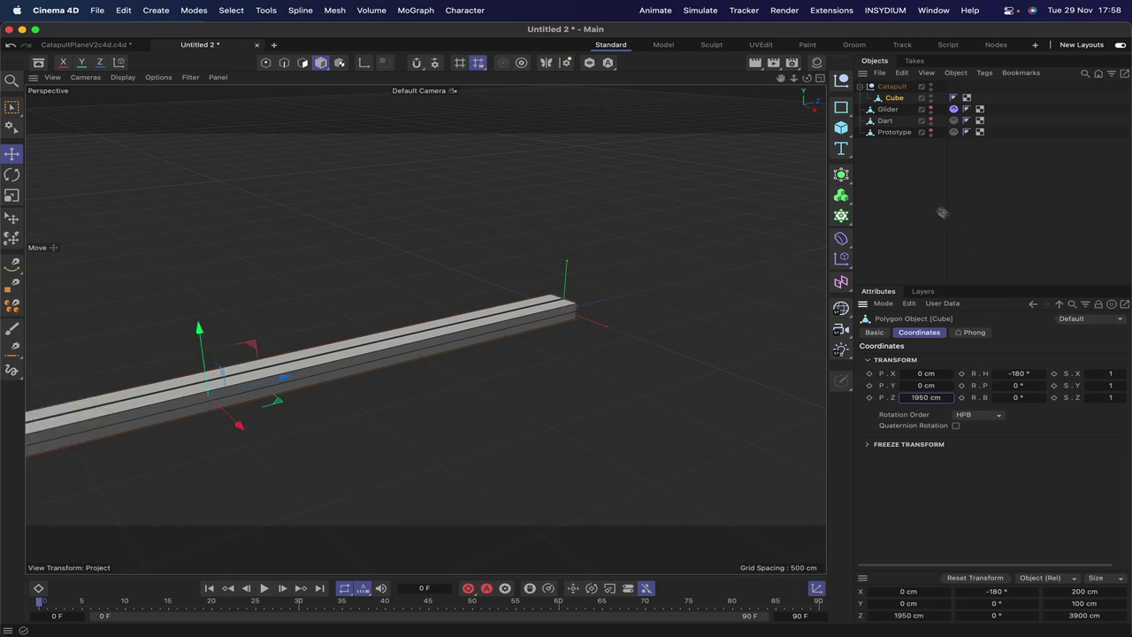
Try pitching the Catapult null by about 14.5° with the Rotate tool and undo the rotation
click(893, 87)
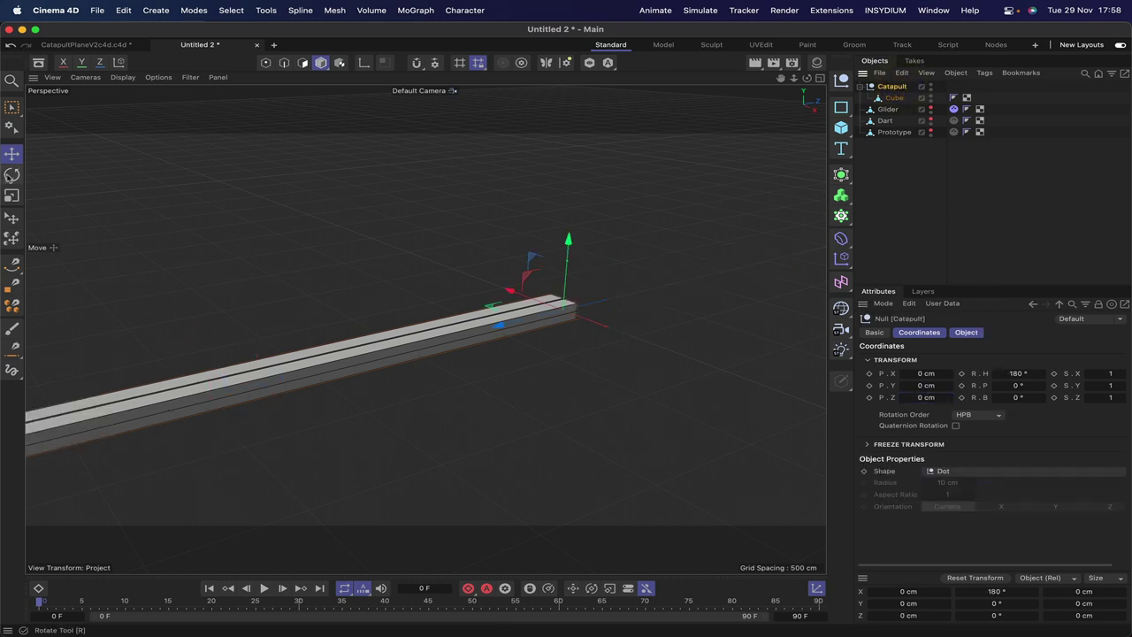
click(12, 175)
drag(781, 78, 601, 265)
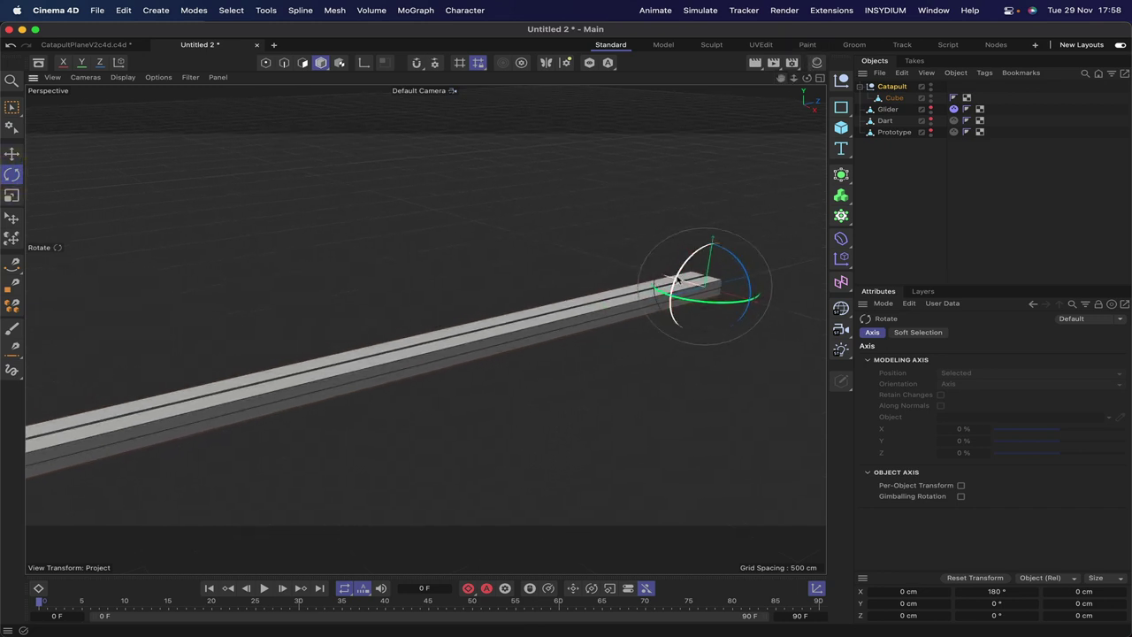
mouse_move(679, 281)
mouse_down()
mouse_move(681, 266)
mouse_move(688, 274)
mouse_up()
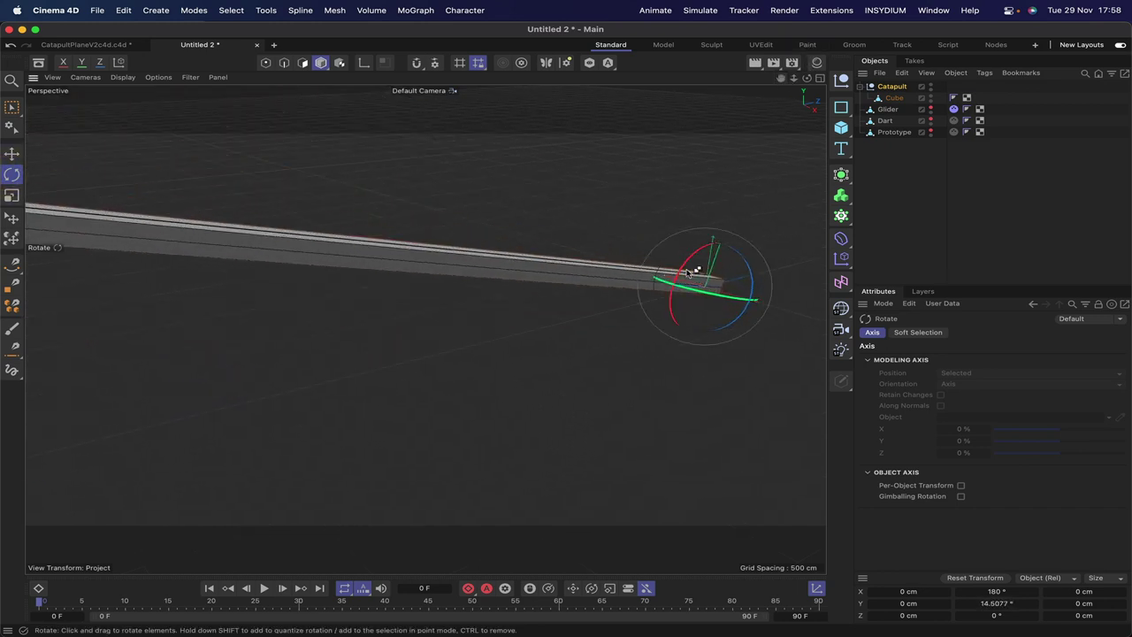
key(super+z)
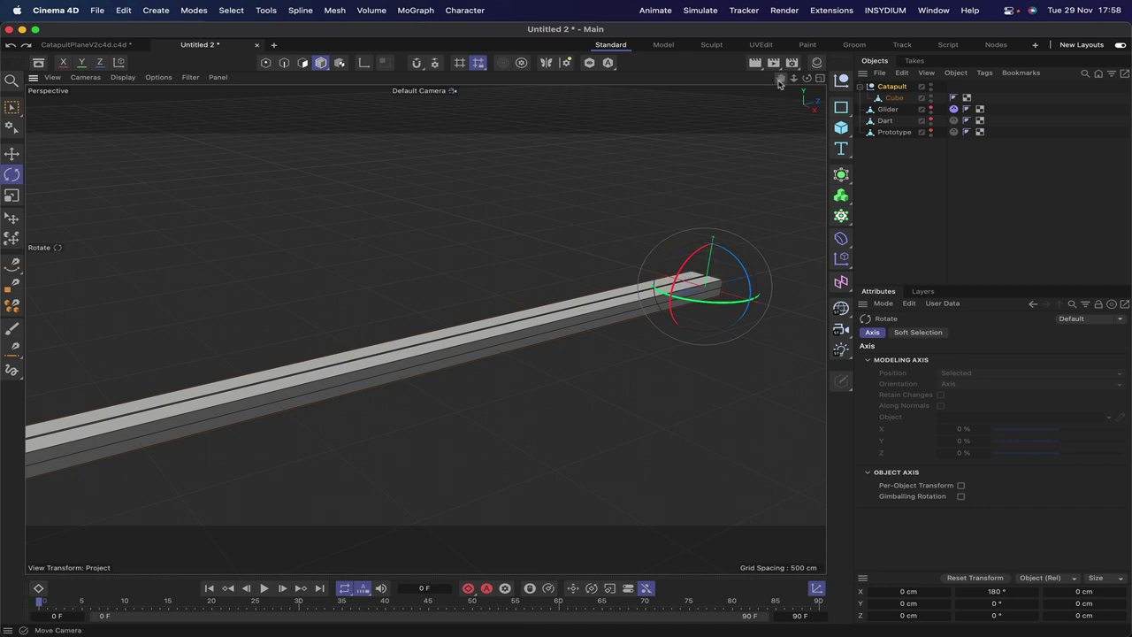
mouse_move(779, 83)
mouse_down()
mouse_move(763, 92)
mouse_move(786, 83)
mouse_up()
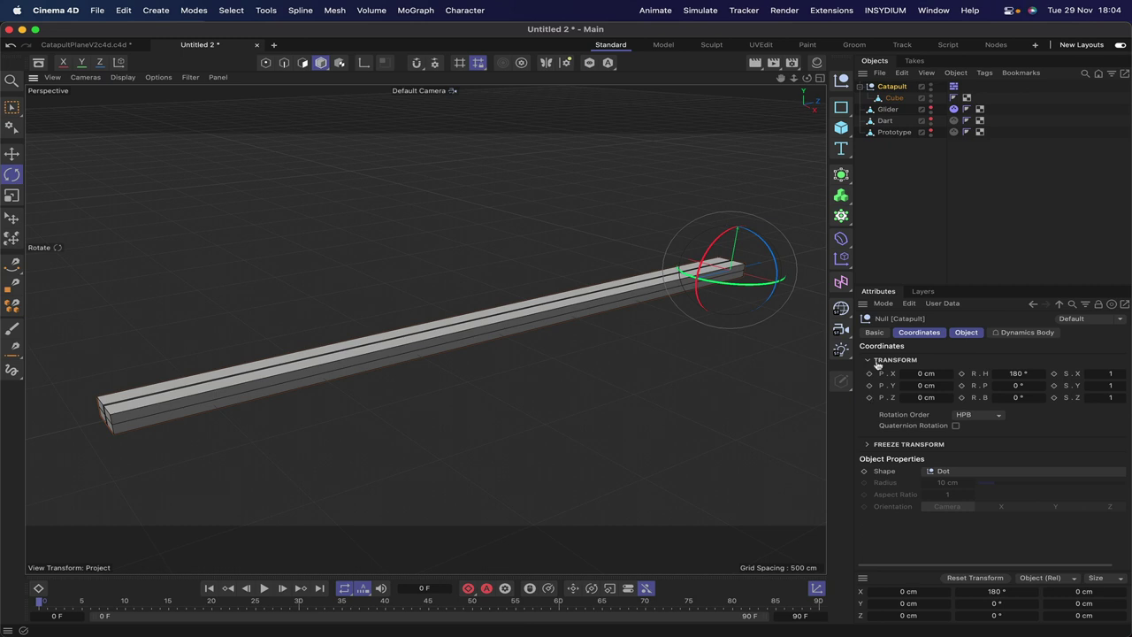
Add a new null object and set its heading rotation to 180°
click(842, 81)
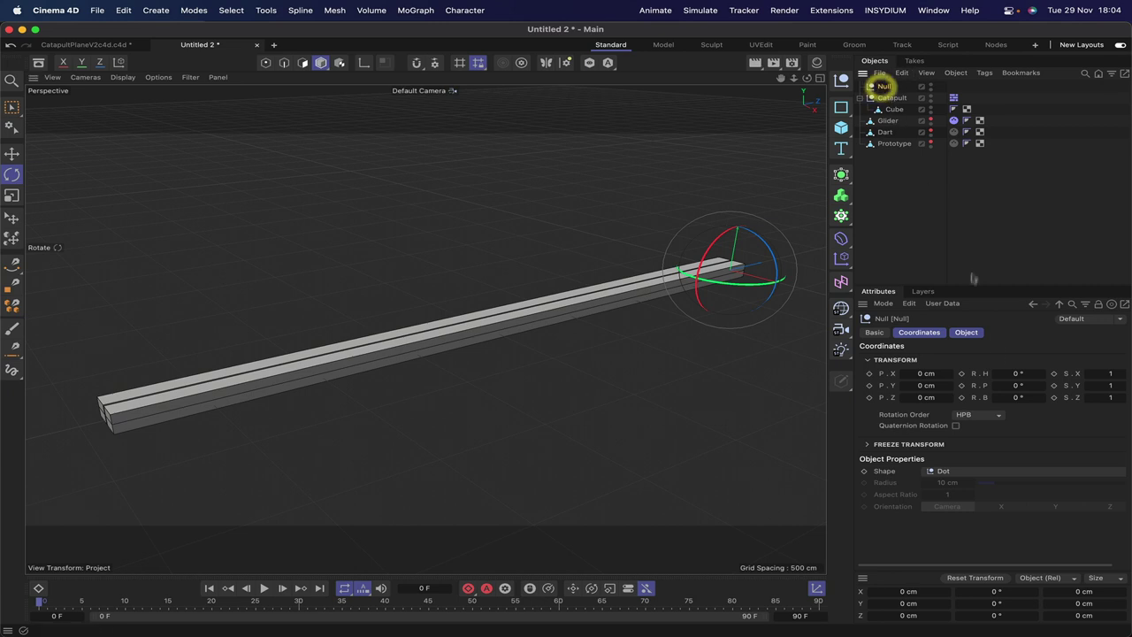
click(1017, 373)
text(180)
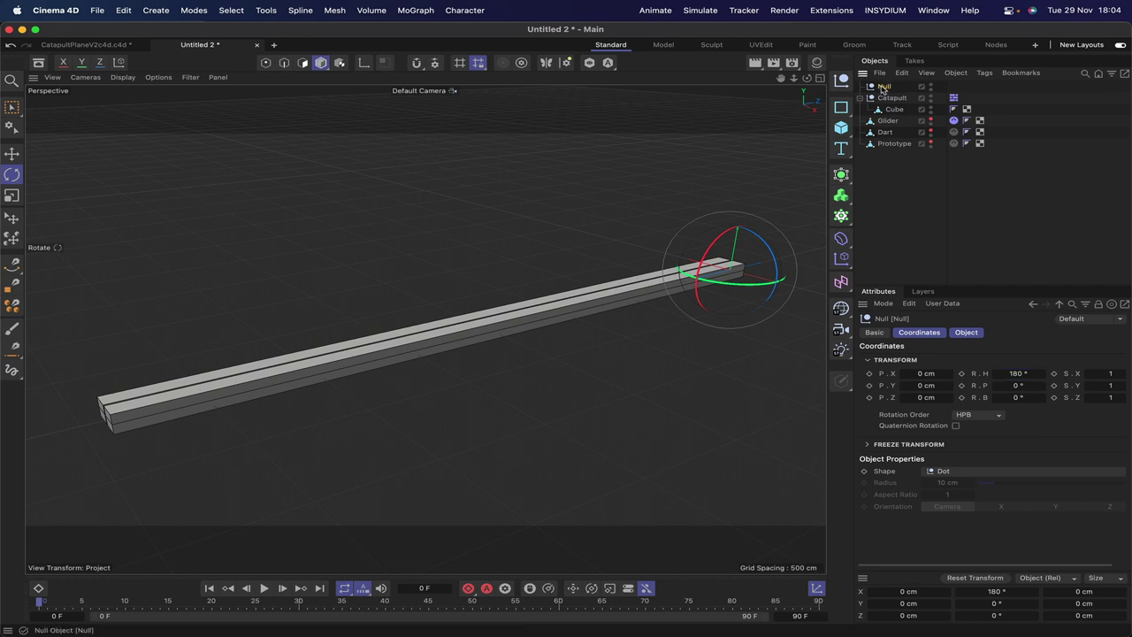
Place the new null between the Catapult group and the Glider and rename it PlanesRot
mouse_move(882, 89)
mouse_down()
mouse_move(881, 124)
mouse_move(867, 114)
mouse_move(882, 111)
mouse_move(876, 104)
mouse_up()
text(P)
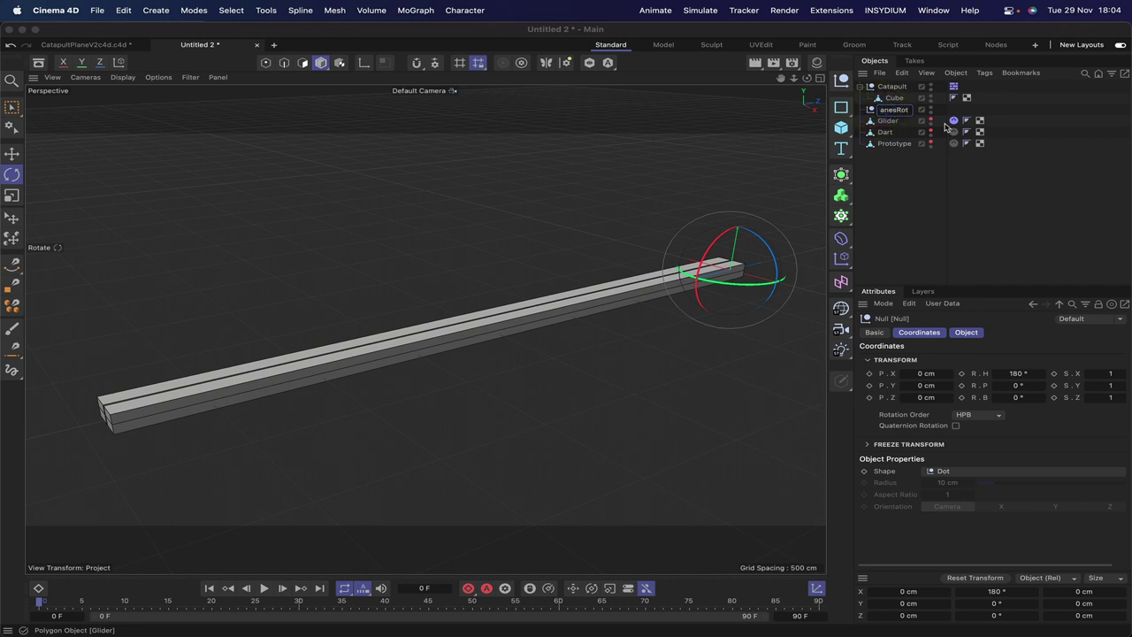
key(Return)
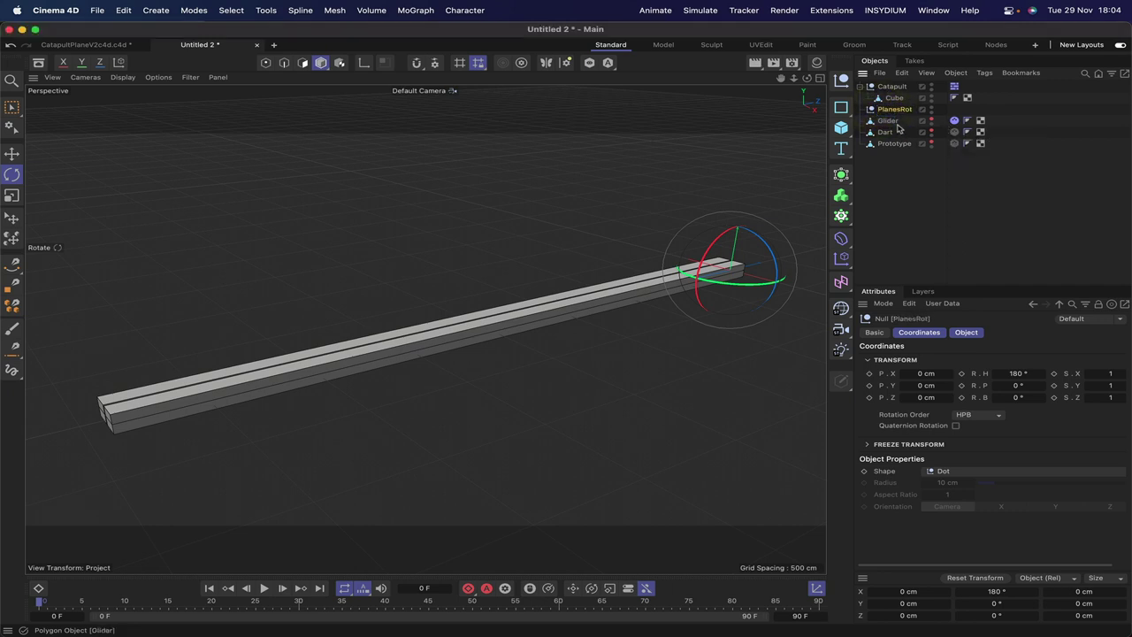
Parent Glider, Dart and Prototype under the PlanesRot null and make the Glider visible
drag(900, 160, 892, 113)
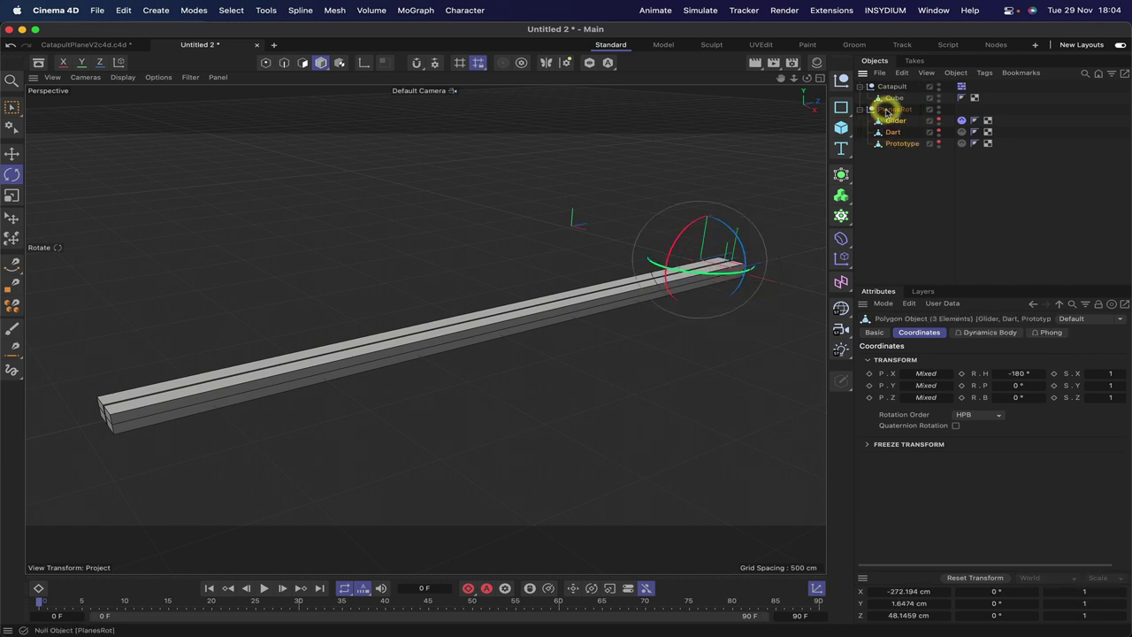
click(939, 118)
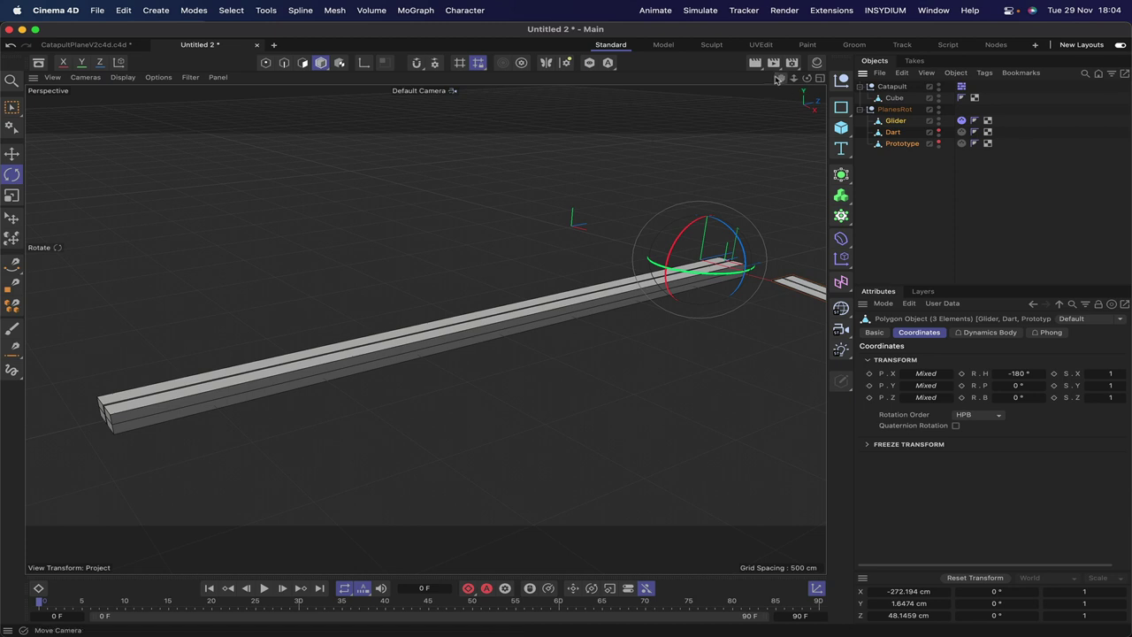
drag(776, 80, 563, 328)
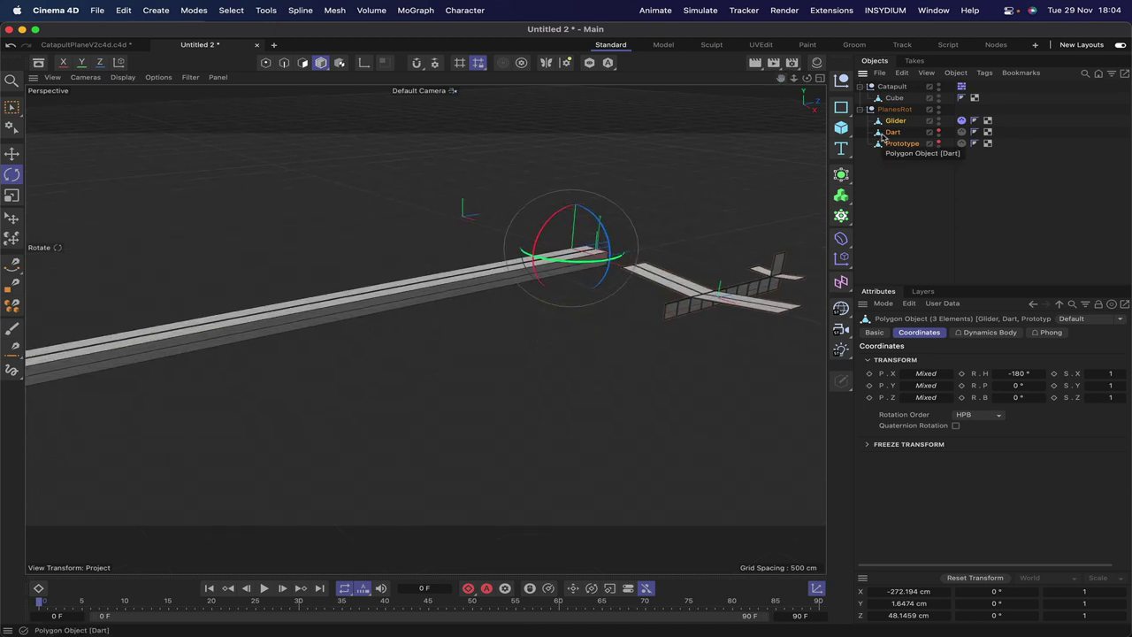
click(895, 109)
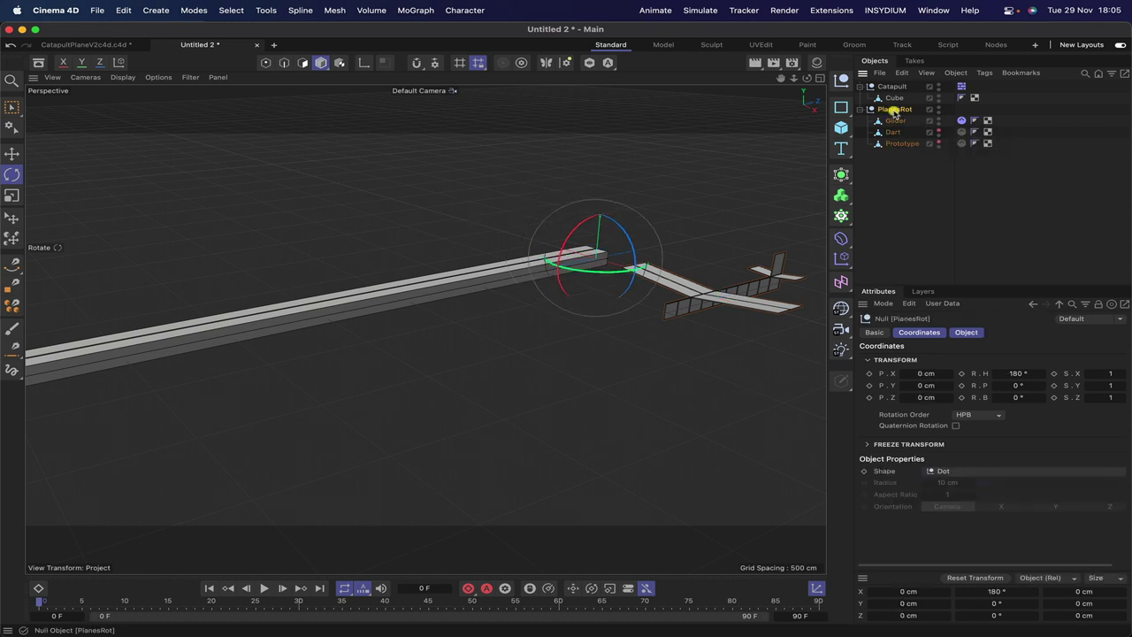
Add another null object and nest it inside PlanesRot above the Glider
click(841, 80)
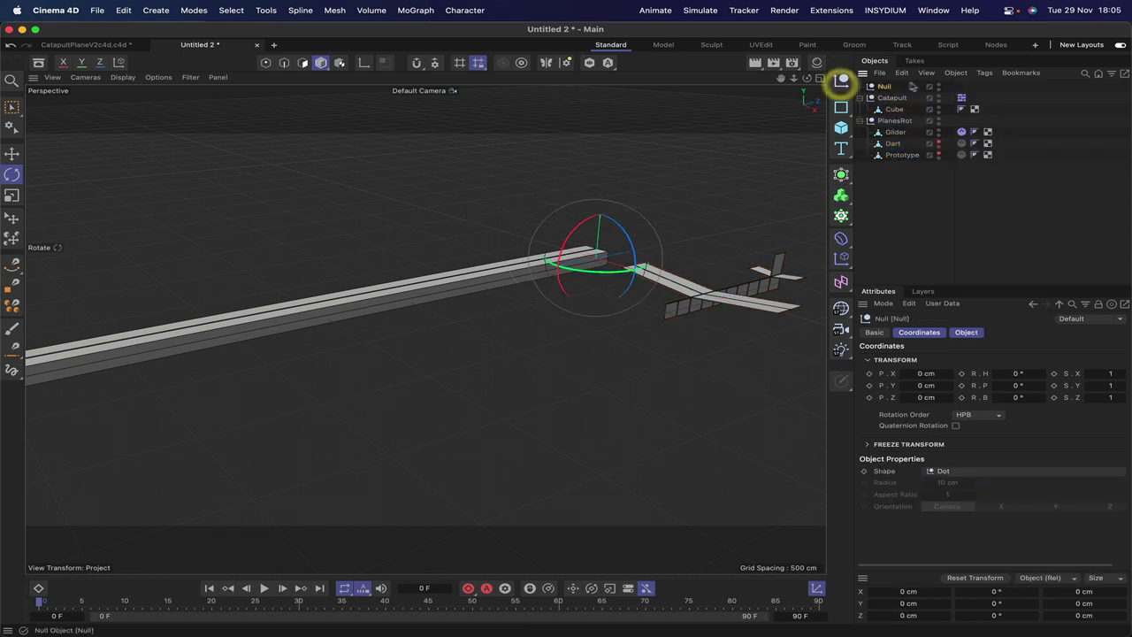
drag(887, 86, 897, 120)
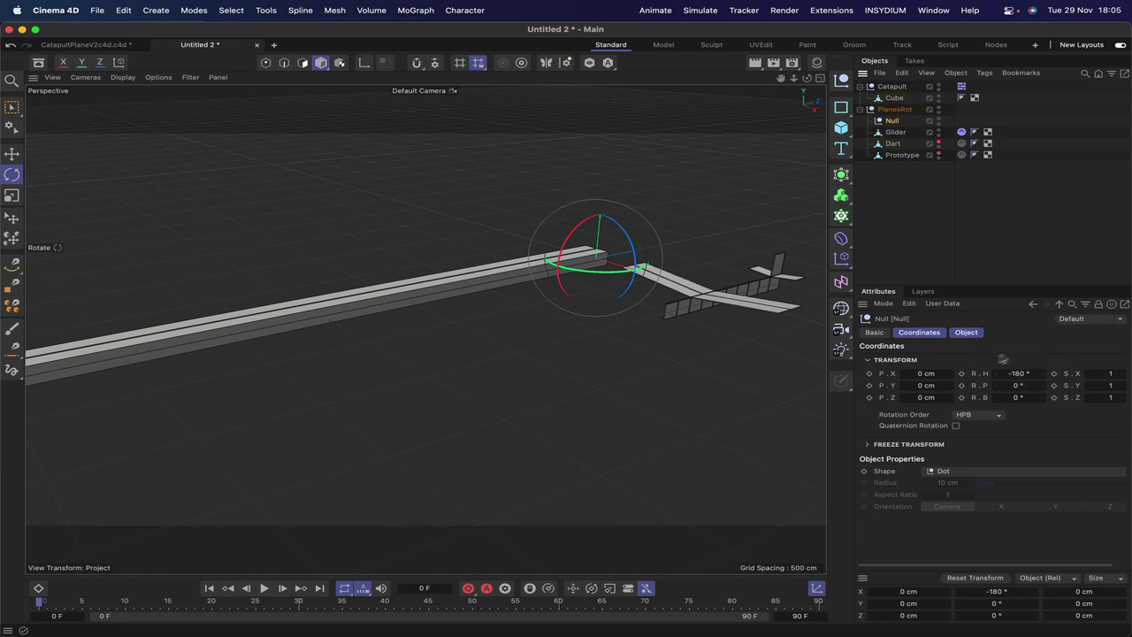
click(890, 122)
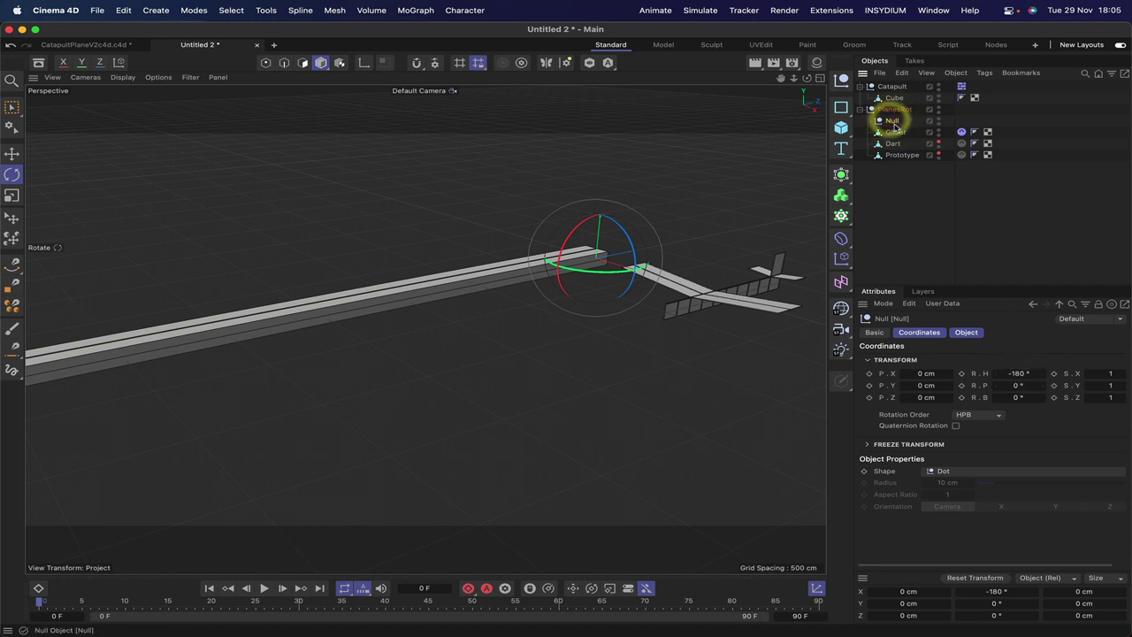
Reset the heading rotation of the null inside PlanesRot to 0° and rename that null PlanesPos
click(1005, 375)
text(0)
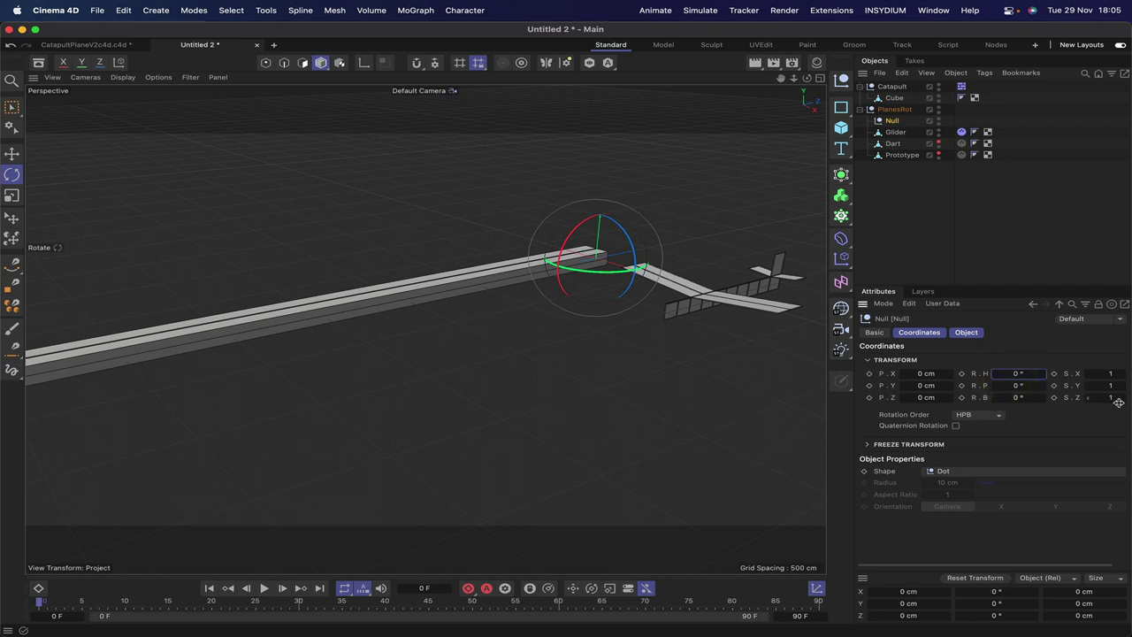
double_click(893, 123)
text(Plane)
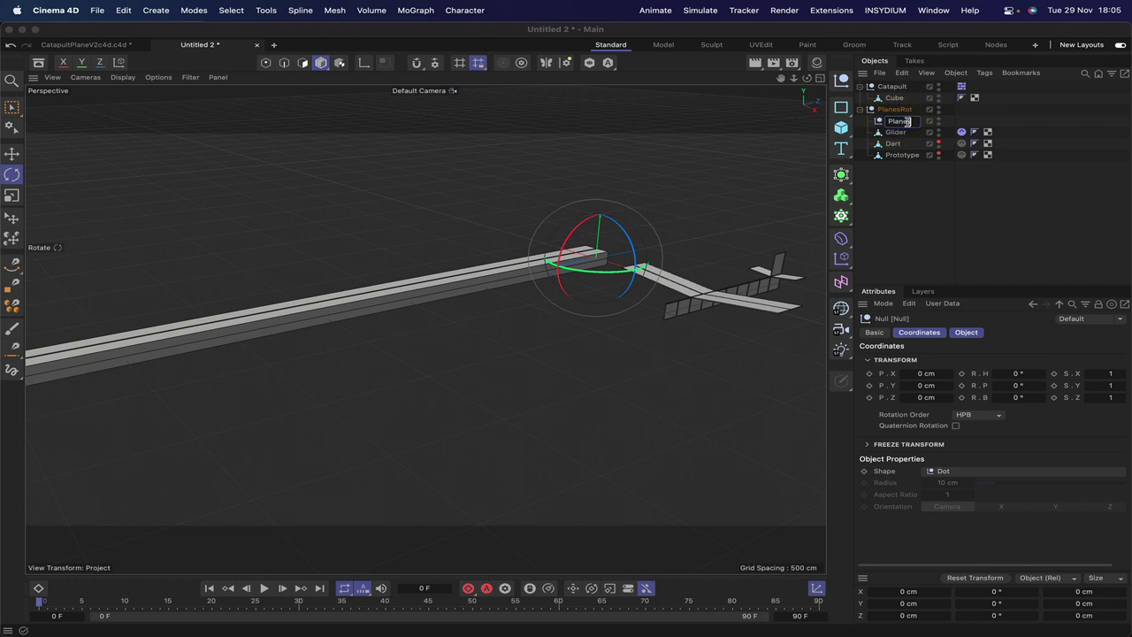
text(sP(os)
key(Return)
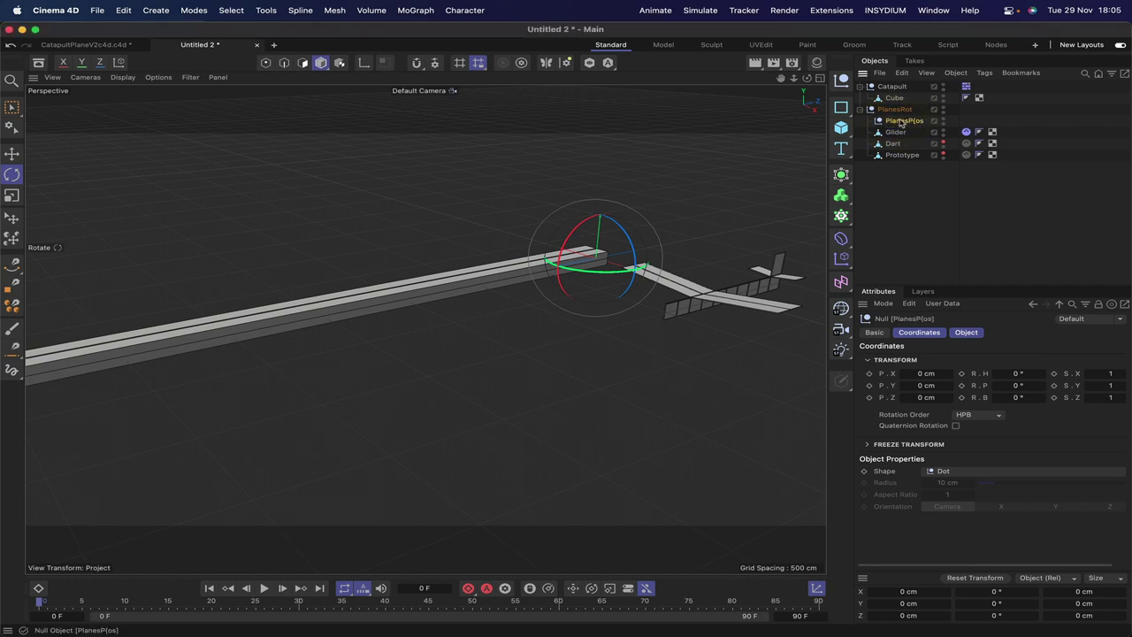
double_click(911, 121)
click(920, 121)
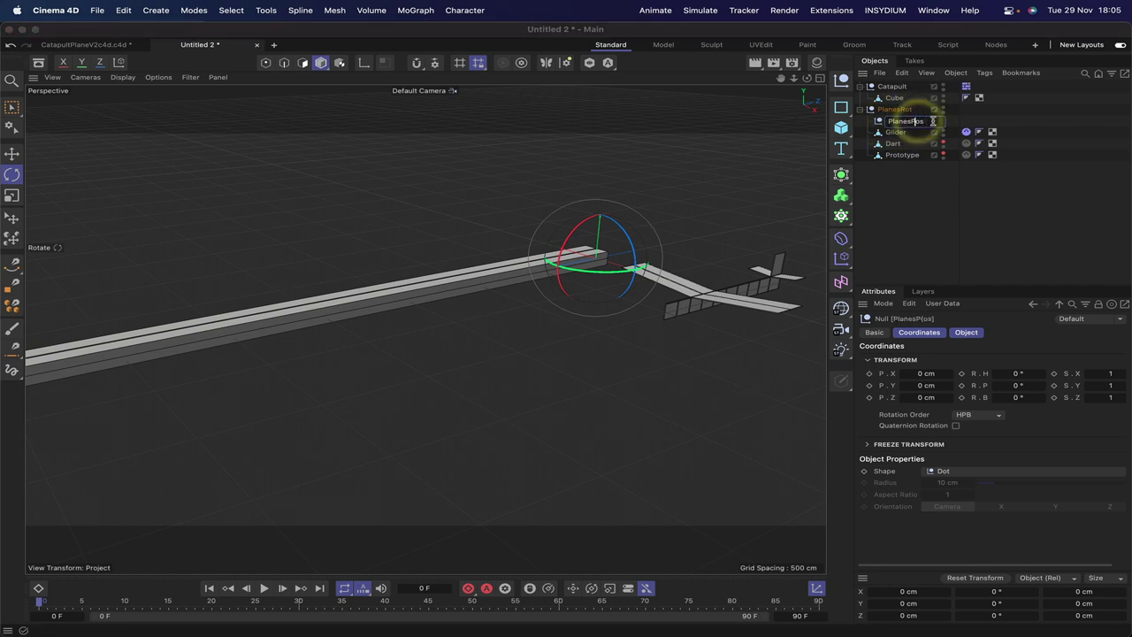
key(BackSpace)
key(Return)
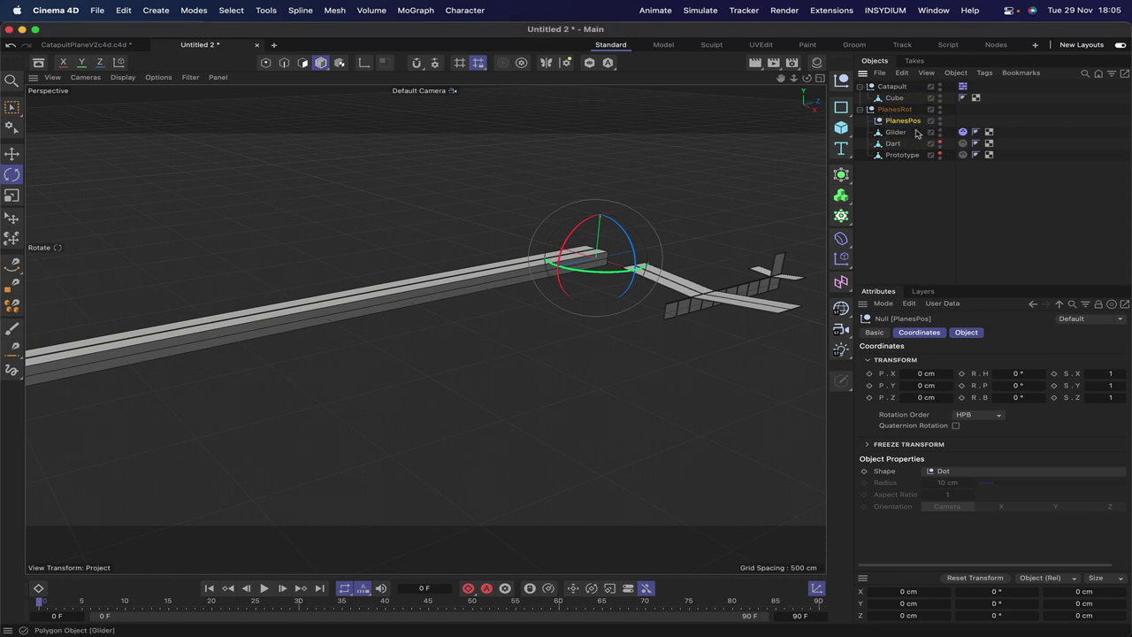
Nest the Glider, Dart and Prototype objects under the PlanesPos null
click(895, 131)
shift+click(903, 155)
drag(895, 154, 900, 124)
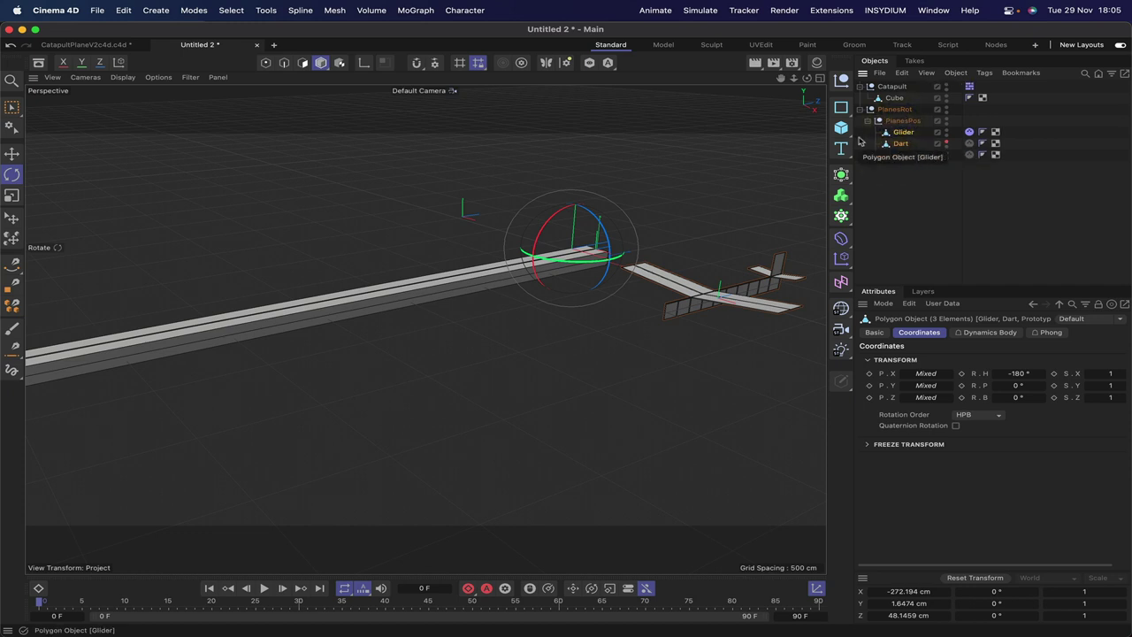
Set the Glider's X and Z positions to 0 cm
click(917, 134)
click(921, 374)
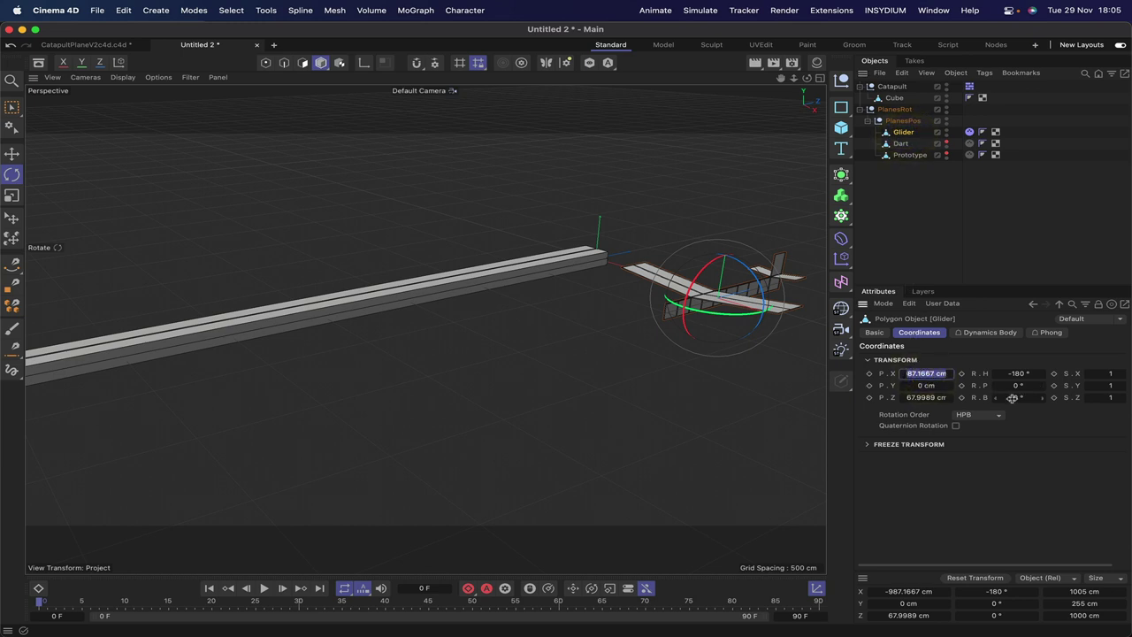
text(0)
key(Return)
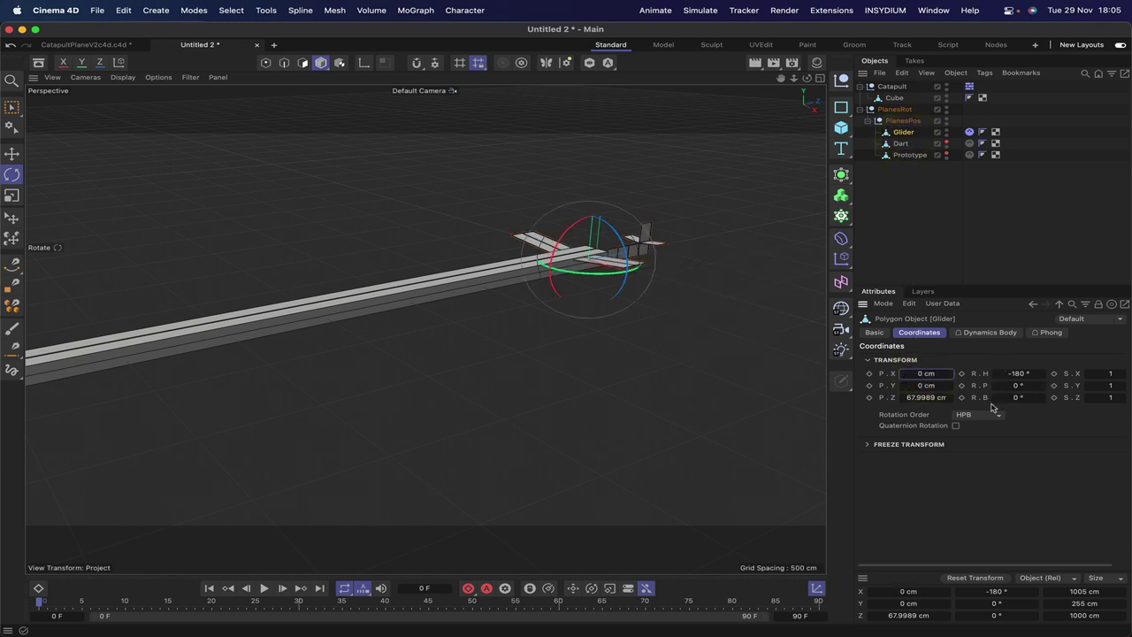
click(928, 399)
text(0)
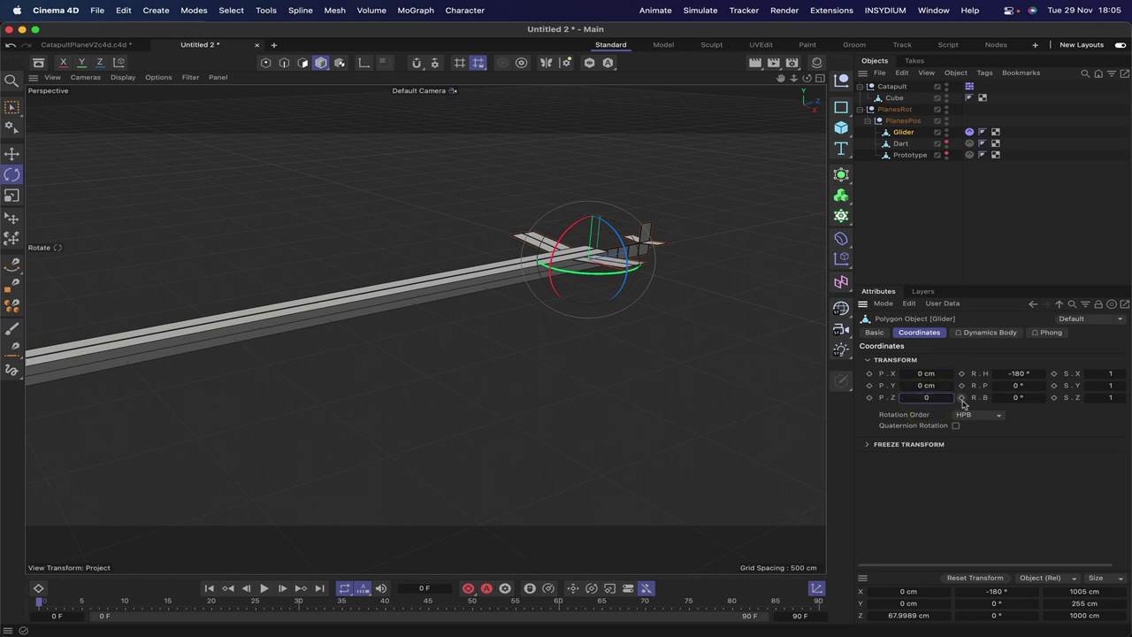
key(Return)
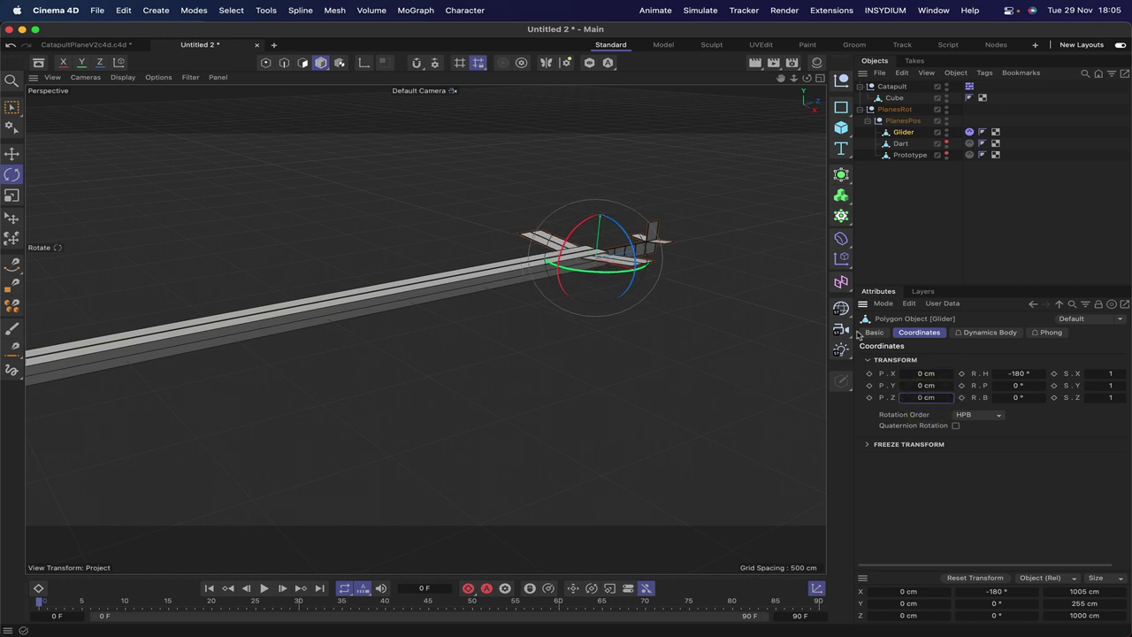
Move the Glider onto the catapult beam's end, to about 84 cm in Y and about 660 cm in Z
click(12, 153)
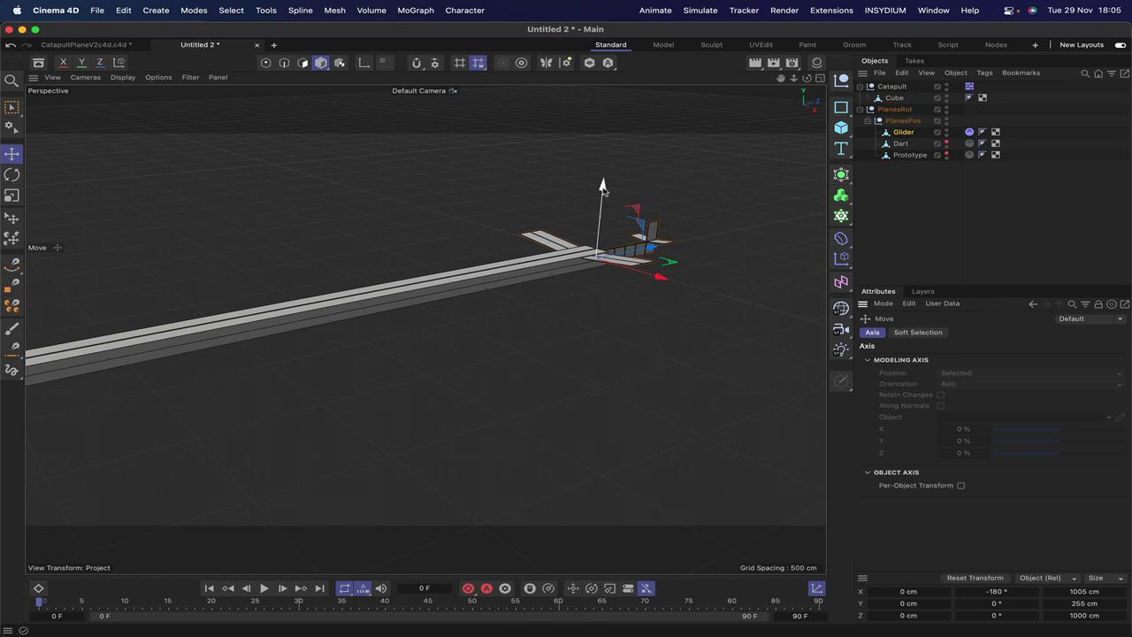
drag(602, 183, 602, 176)
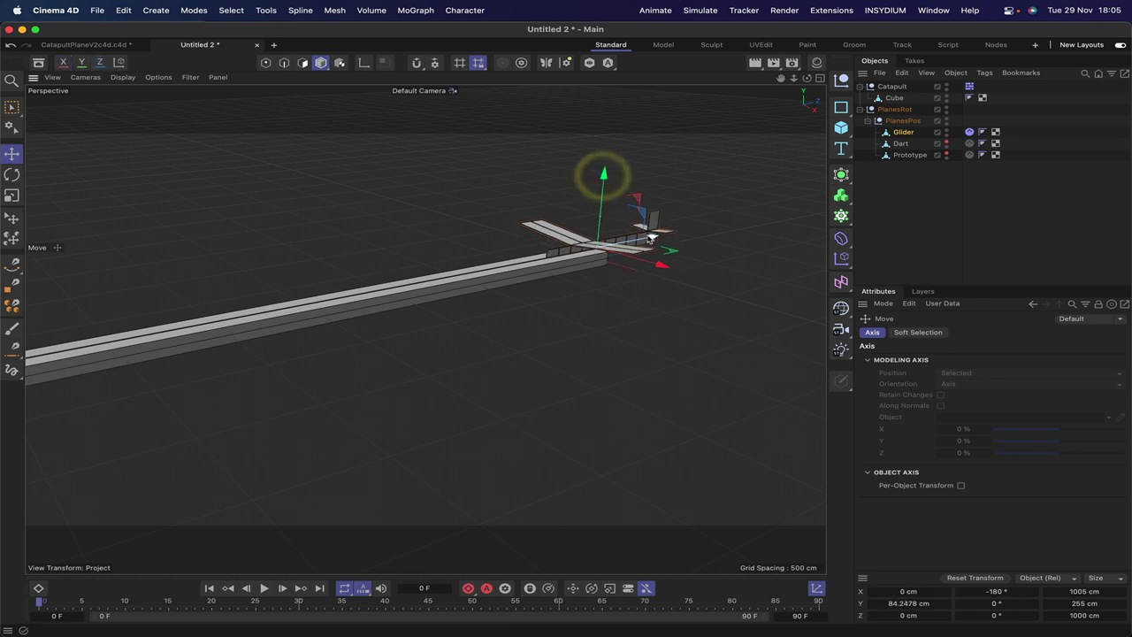
drag(653, 237, 575, 260)
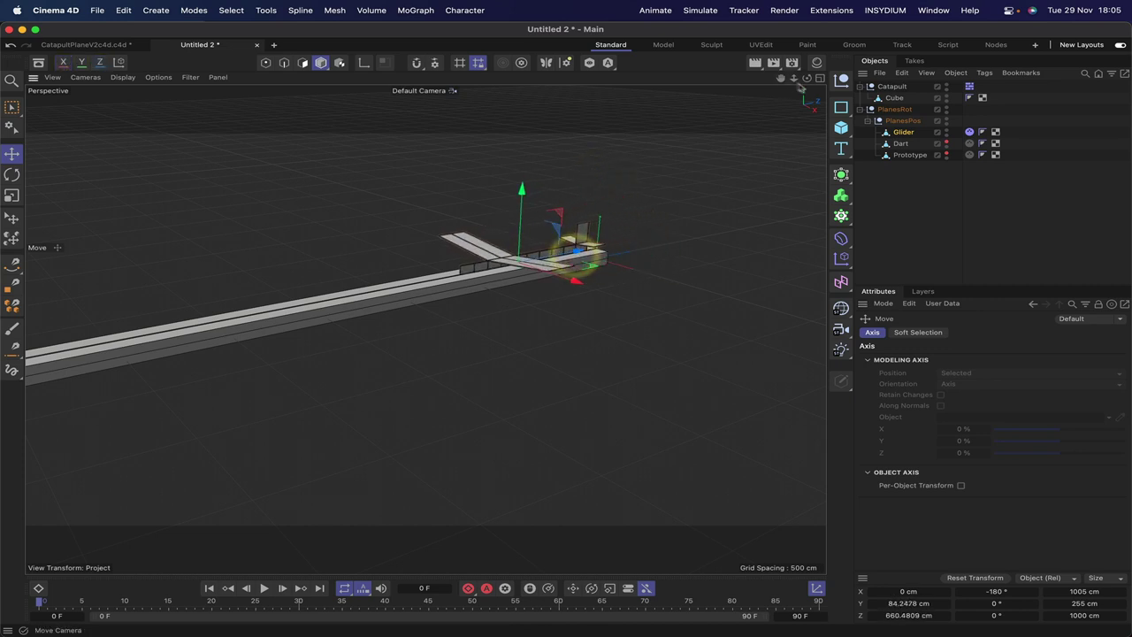
click(894, 87)
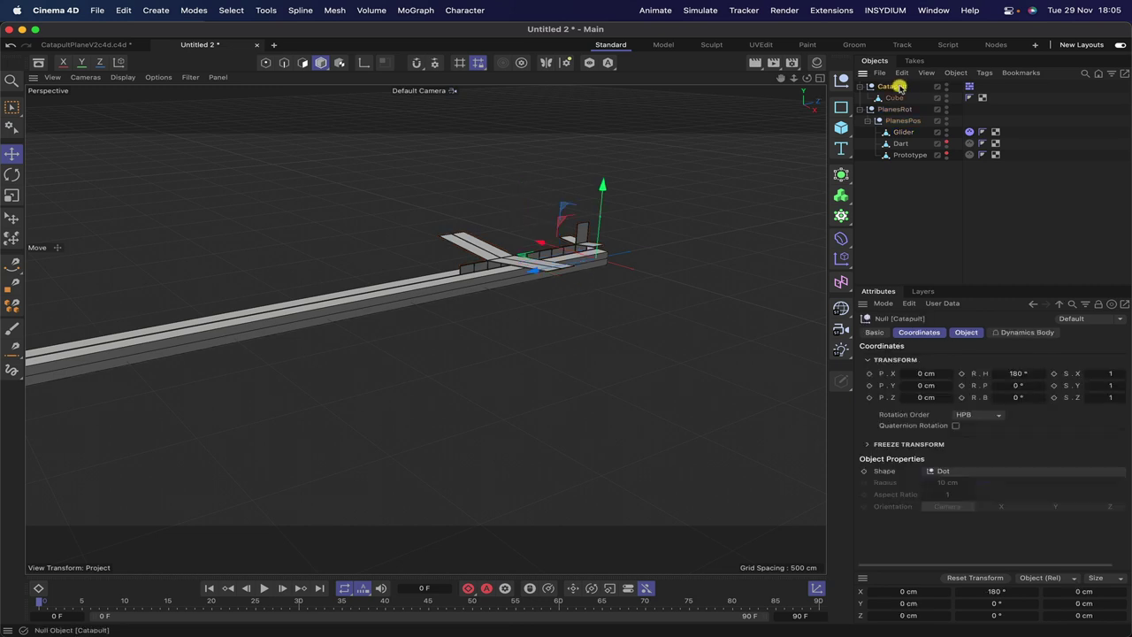
click(12, 174)
drag(564, 245, 563, 246)
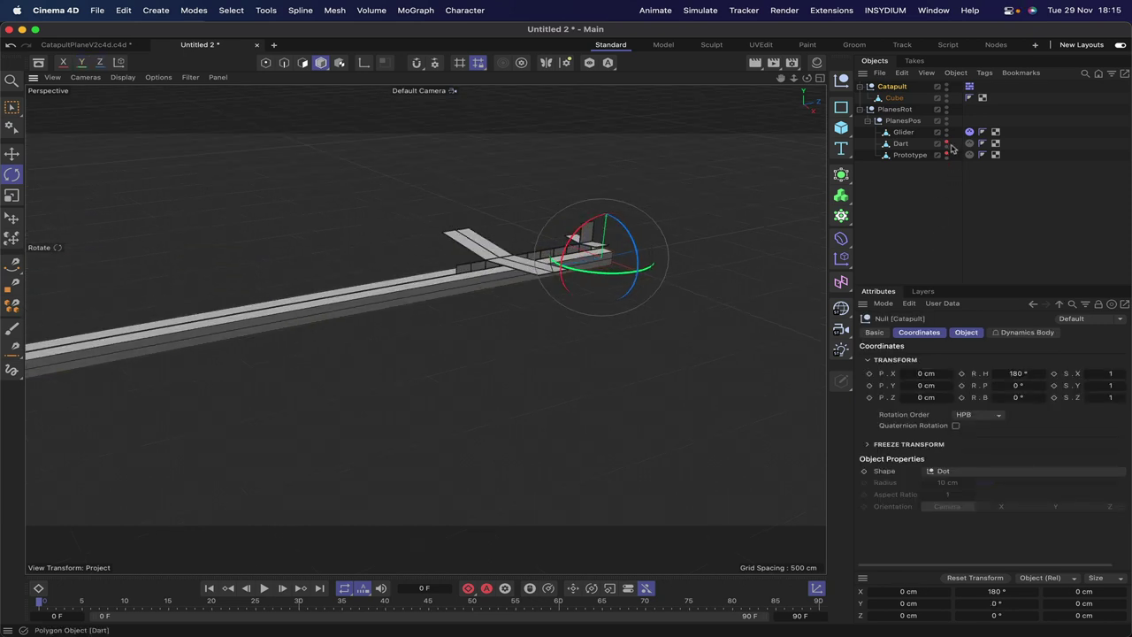
Make the Dart visible in place of the Glider and set its X, Y and Z positions to 0 cm
click(944, 141)
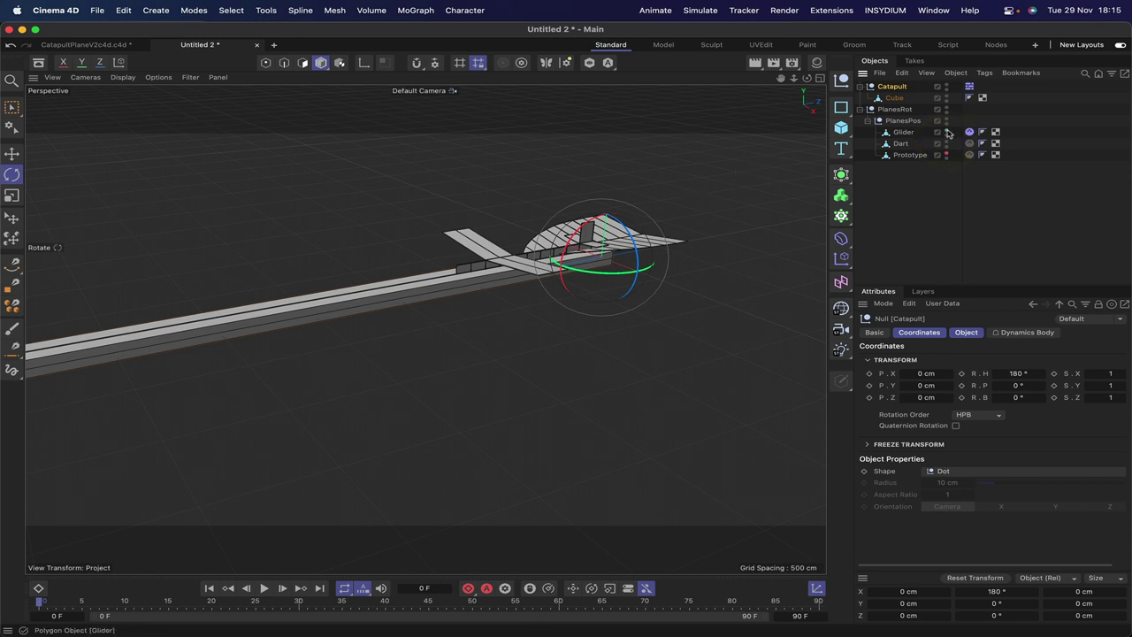
click(947, 130)
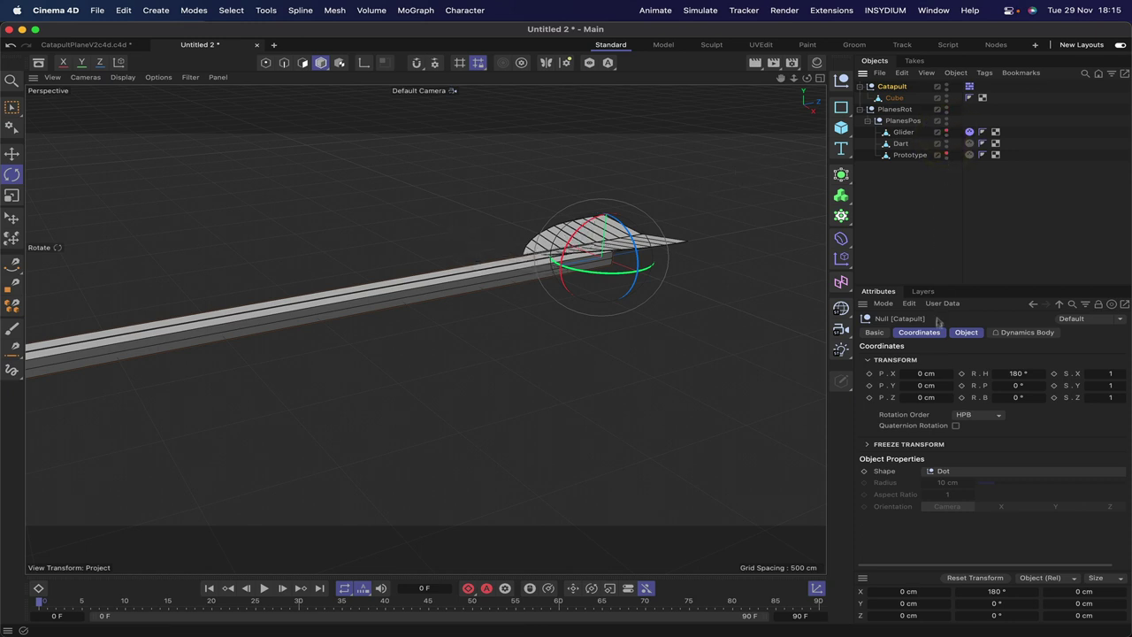
click(901, 143)
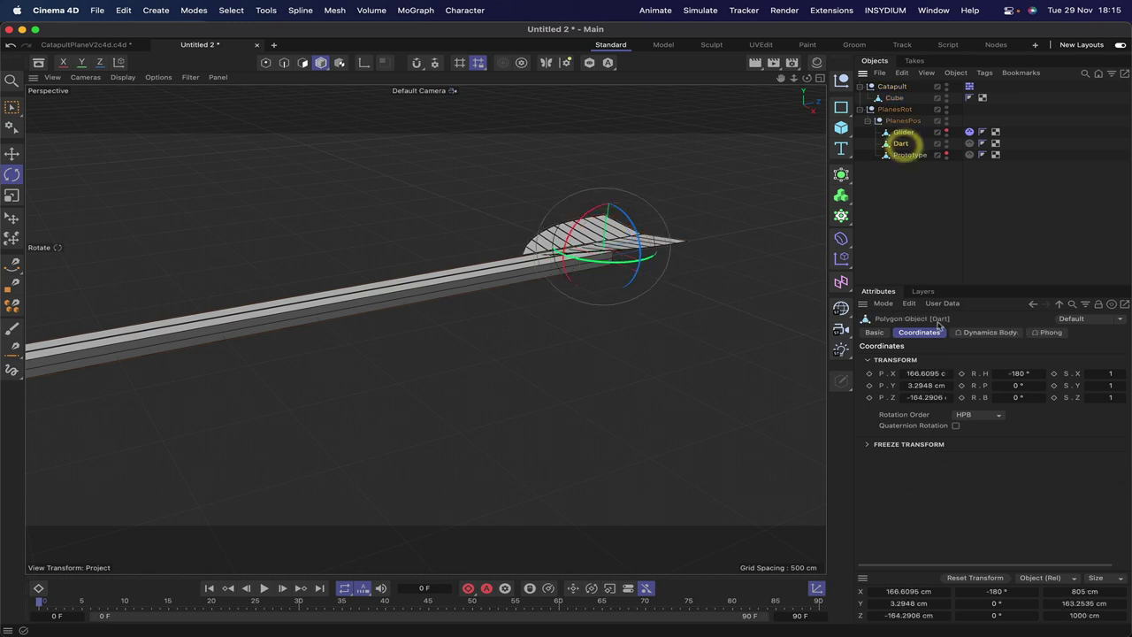
click(927, 374)
text(0)
key(Return)
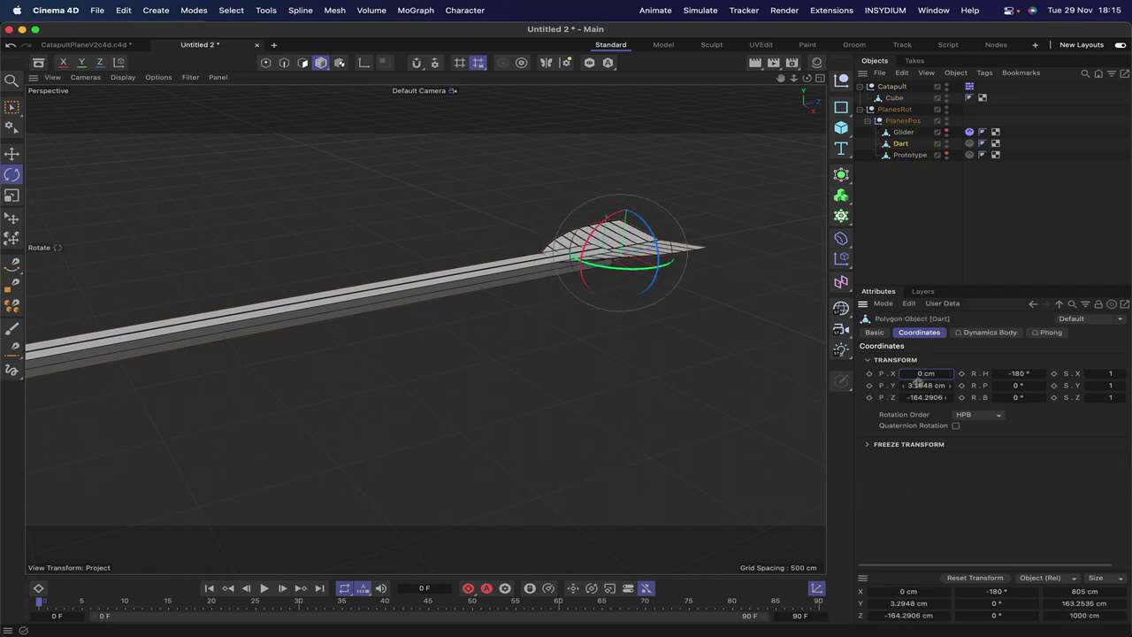
click(919, 387)
text(0)
key(Return)
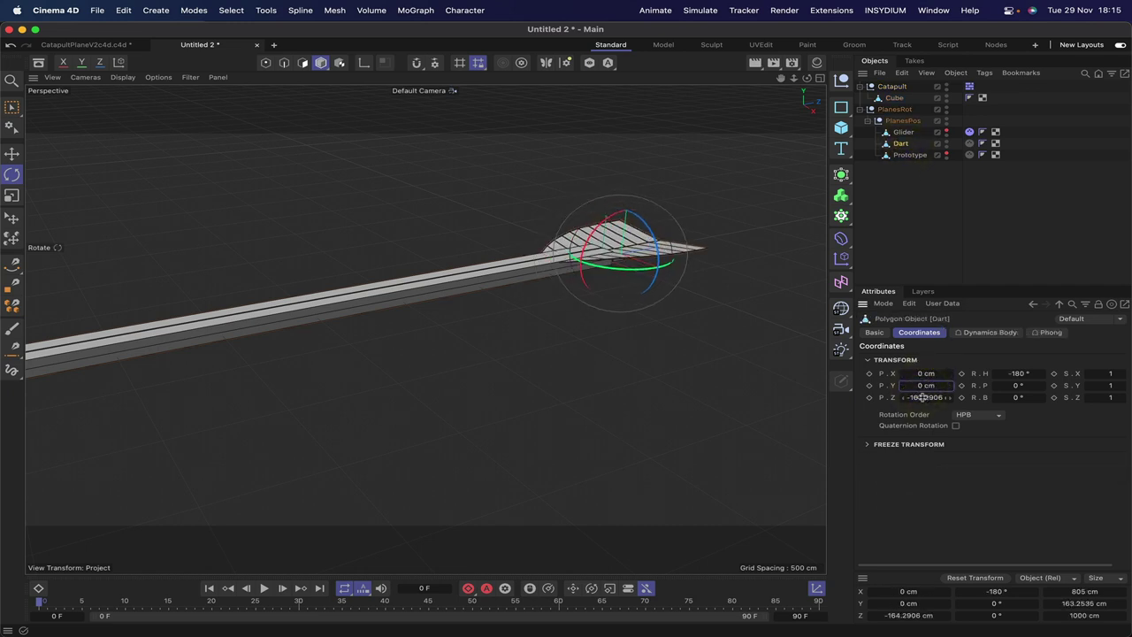
click(922, 397)
text(0)
key(Return)
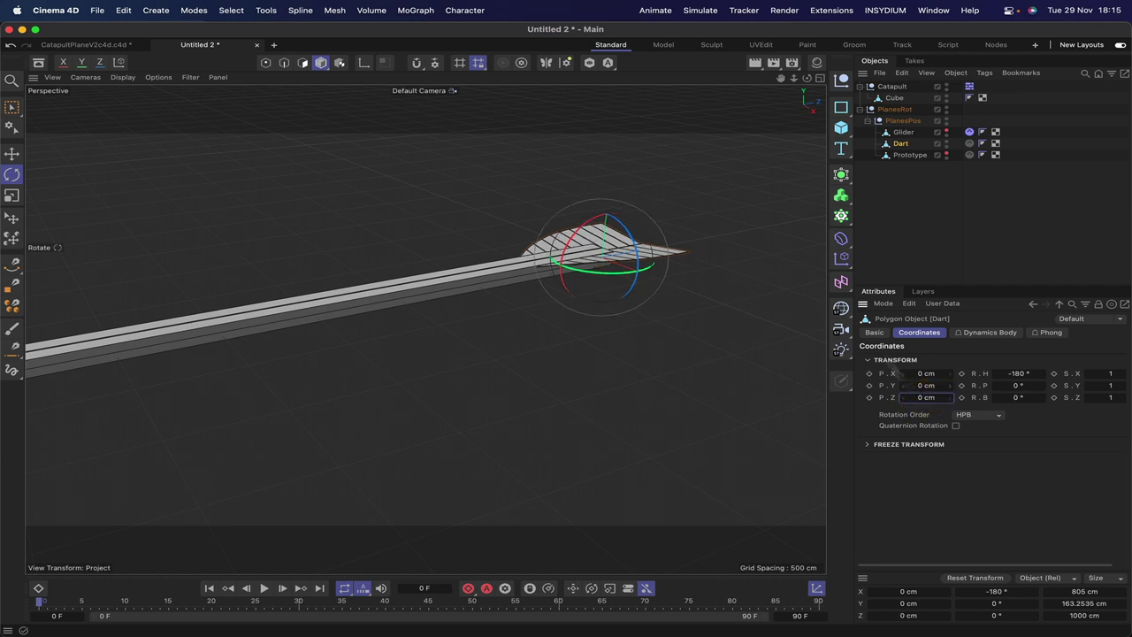
Move the Dart onto the catapult beam's end, to about 113 cm in Y and about 585 cm in Z
click(11, 153)
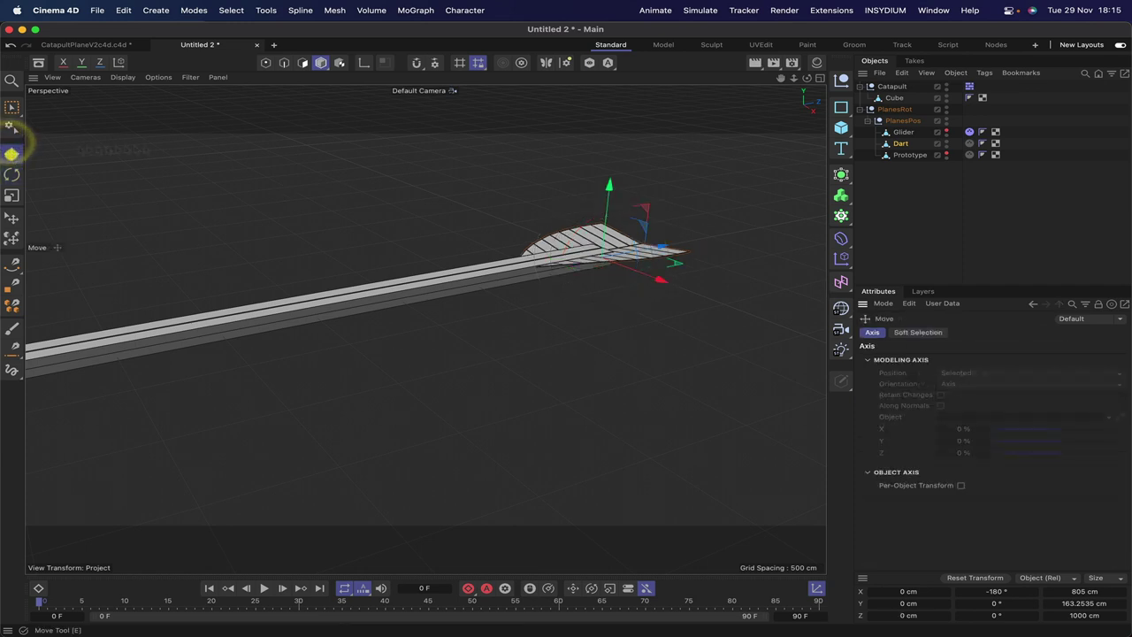
drag(609, 206, 609, 189)
middle_drag(610, 189, 625, 187)
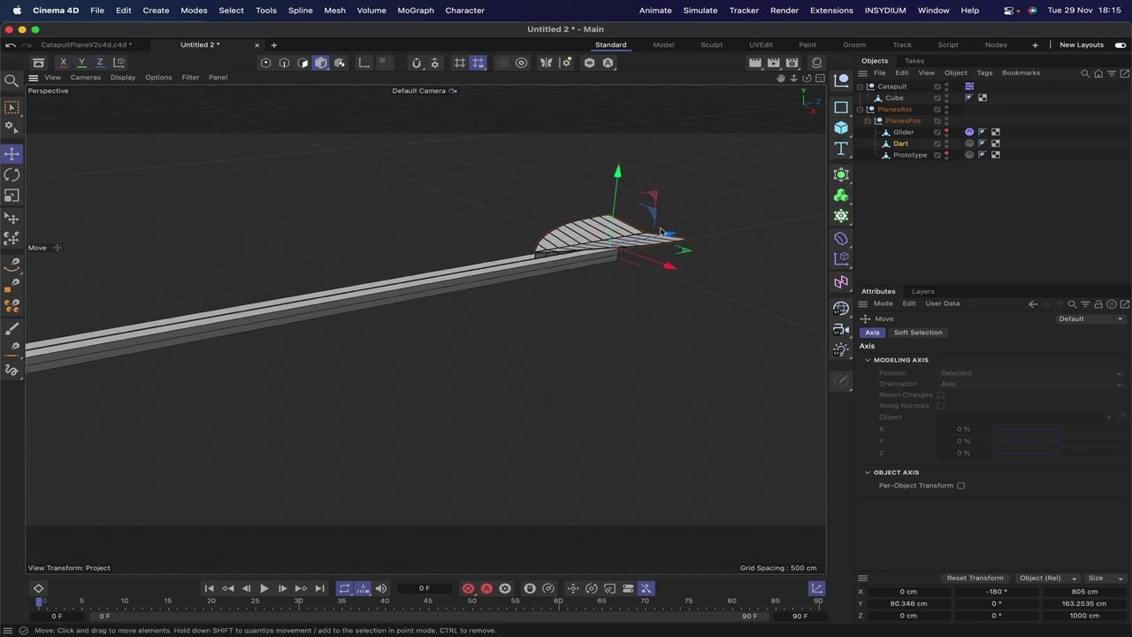
drag(670, 236, 611, 254)
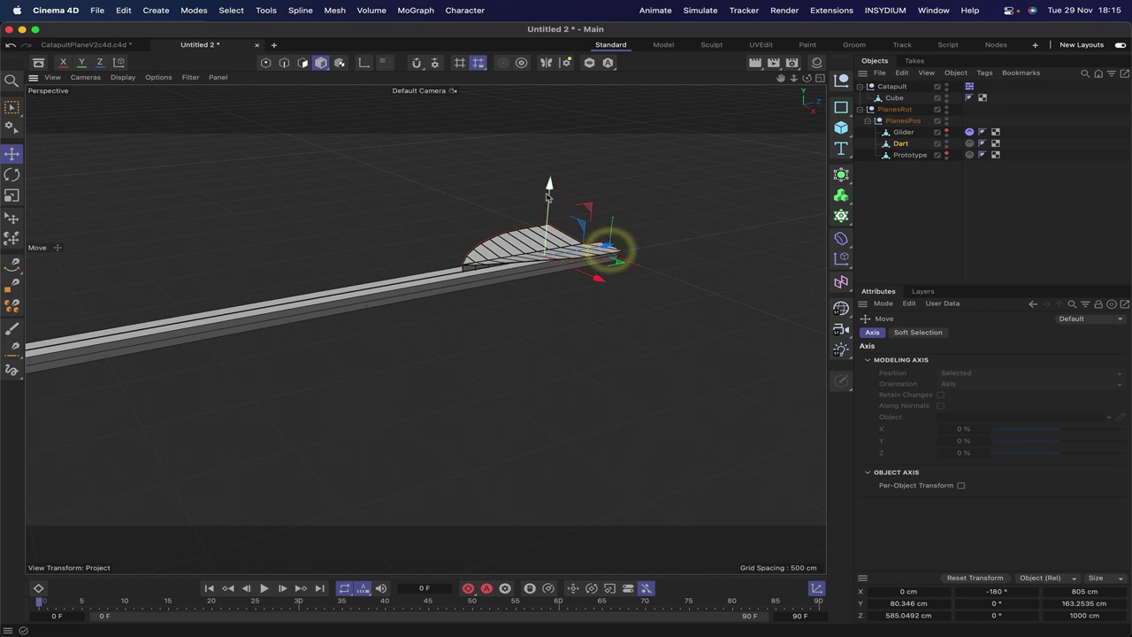
drag(550, 191, 548, 188)
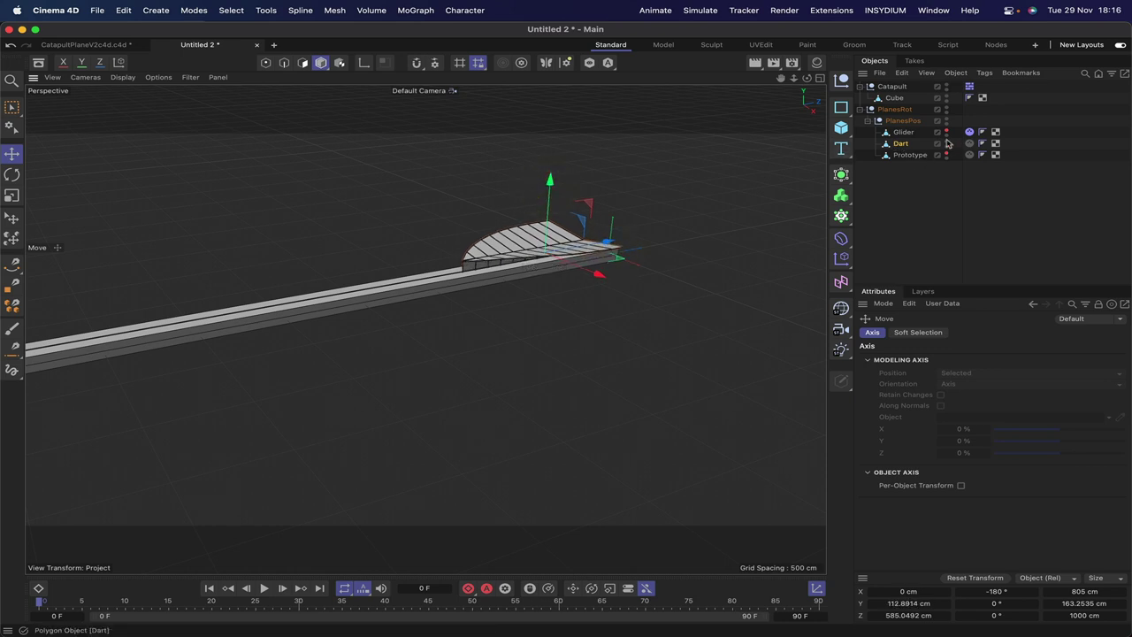
Make the Prototype visible in place of the Dart and set its X and Z positions to 0 cm
click(946, 140)
click(947, 152)
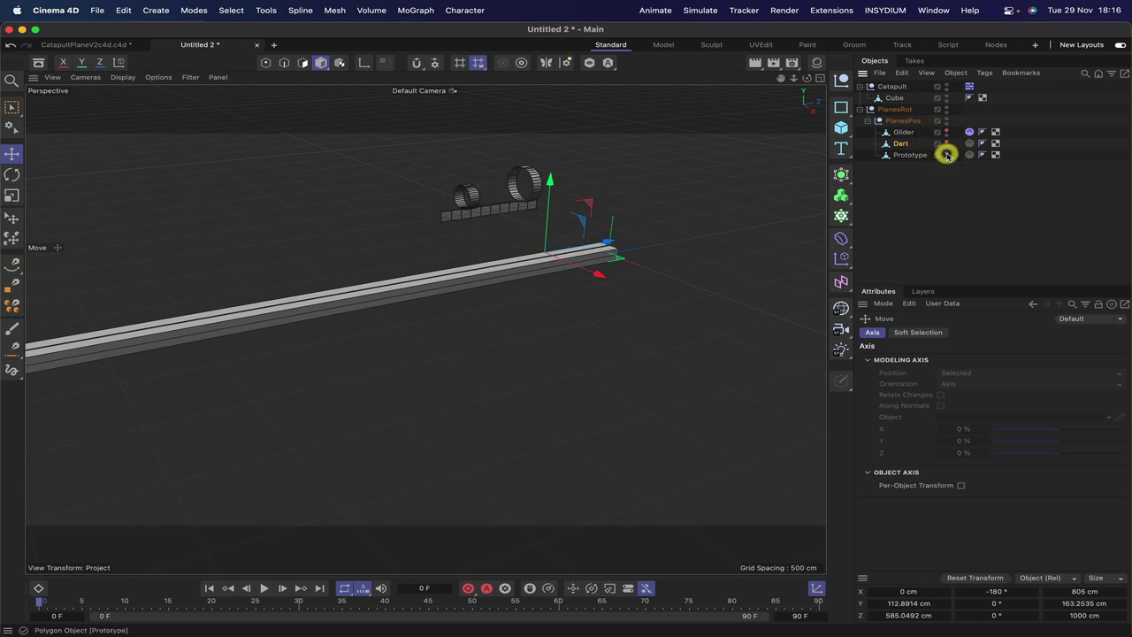
click(902, 155)
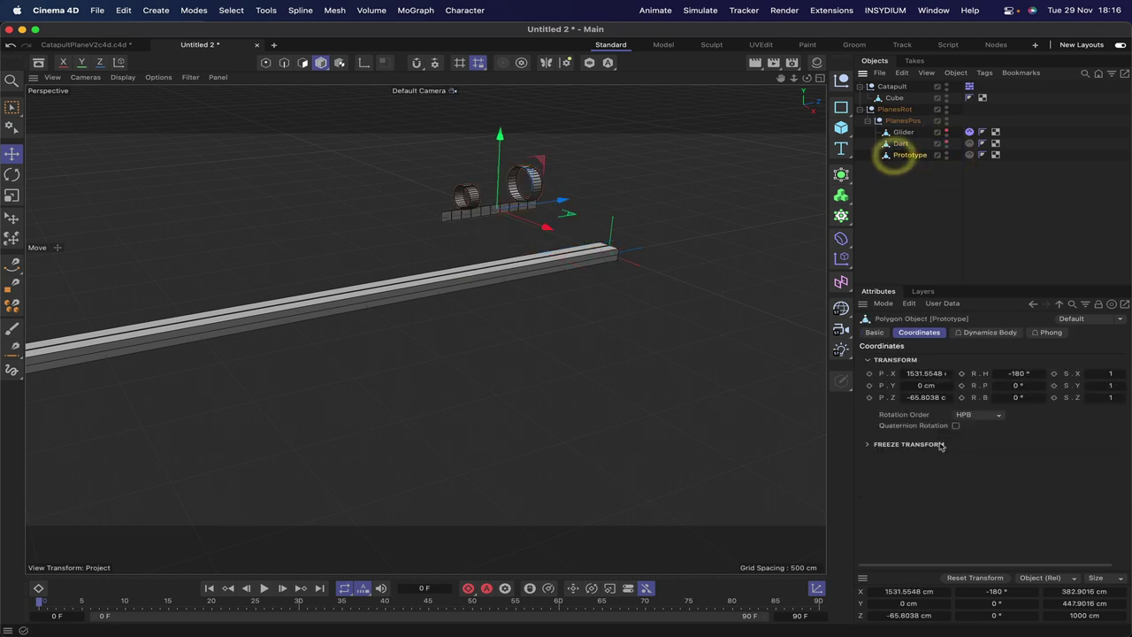
double_click(936, 373)
text(0)
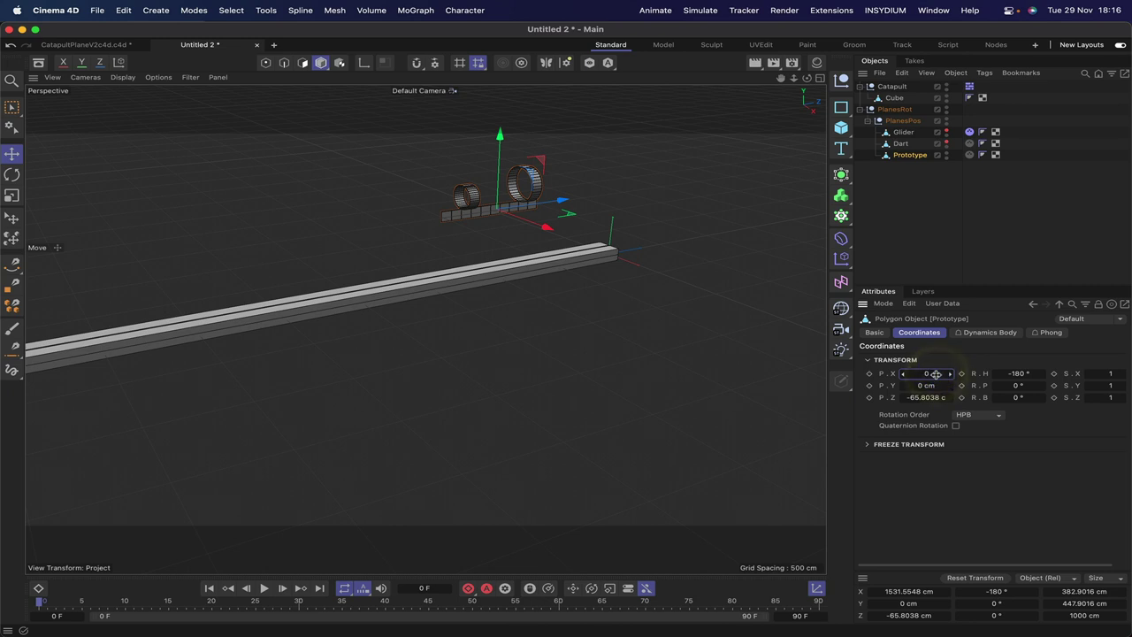
key(Return)
double_click(929, 397)
text(0)
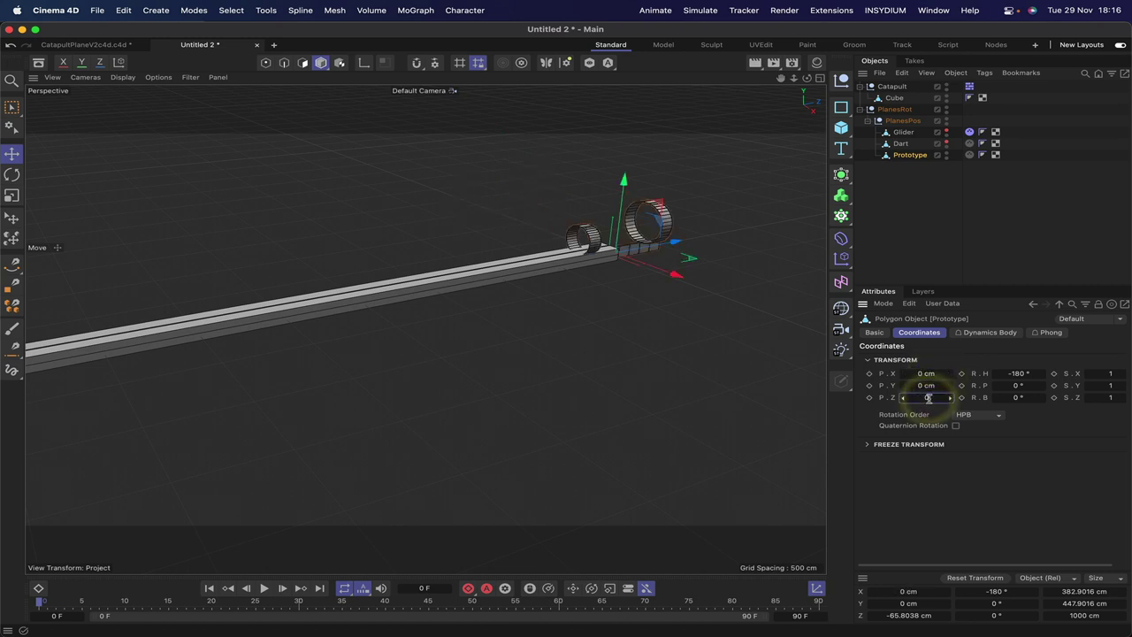
key(Return)
Move the Prototype onto the catapult beam's end, to about 83 cm in Y and about 647 cm in Z
drag(665, 242, 583, 258)
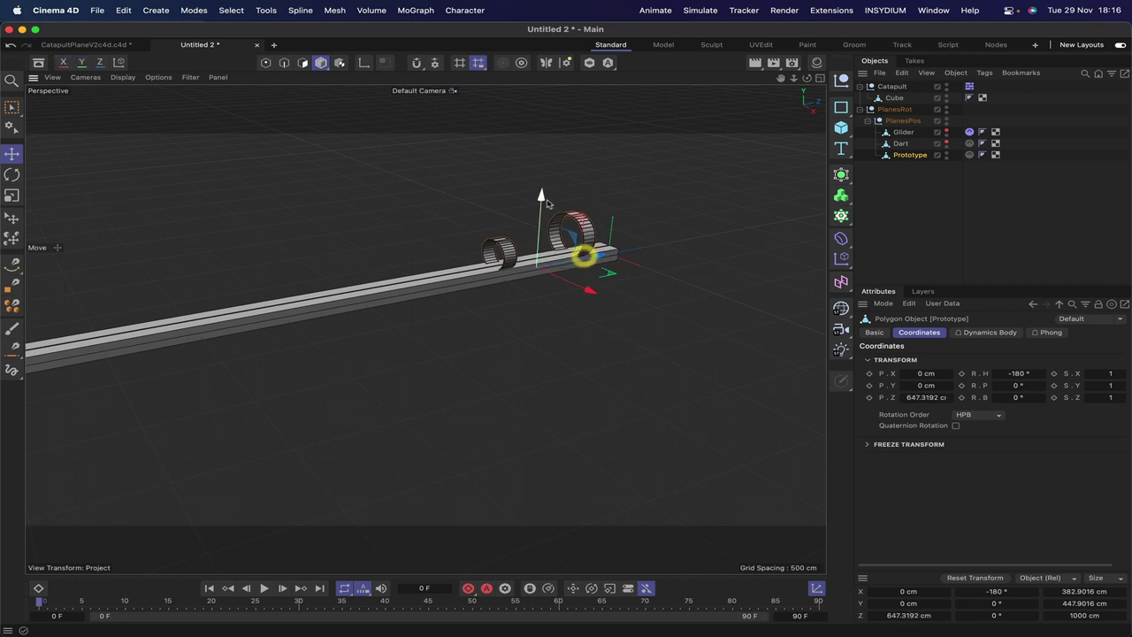
drag(547, 202, 542, 186)
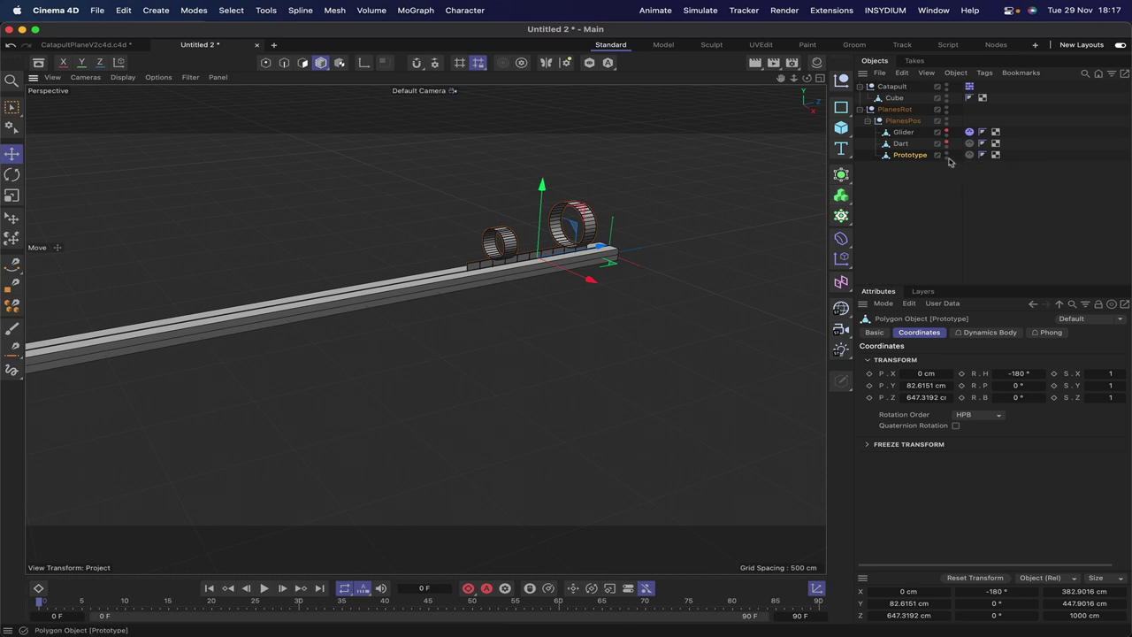
Hide the Prototype, make the Glider visible again, and play the simulation to check how it behaves on the catapult
drag(948, 156, 948, 132)
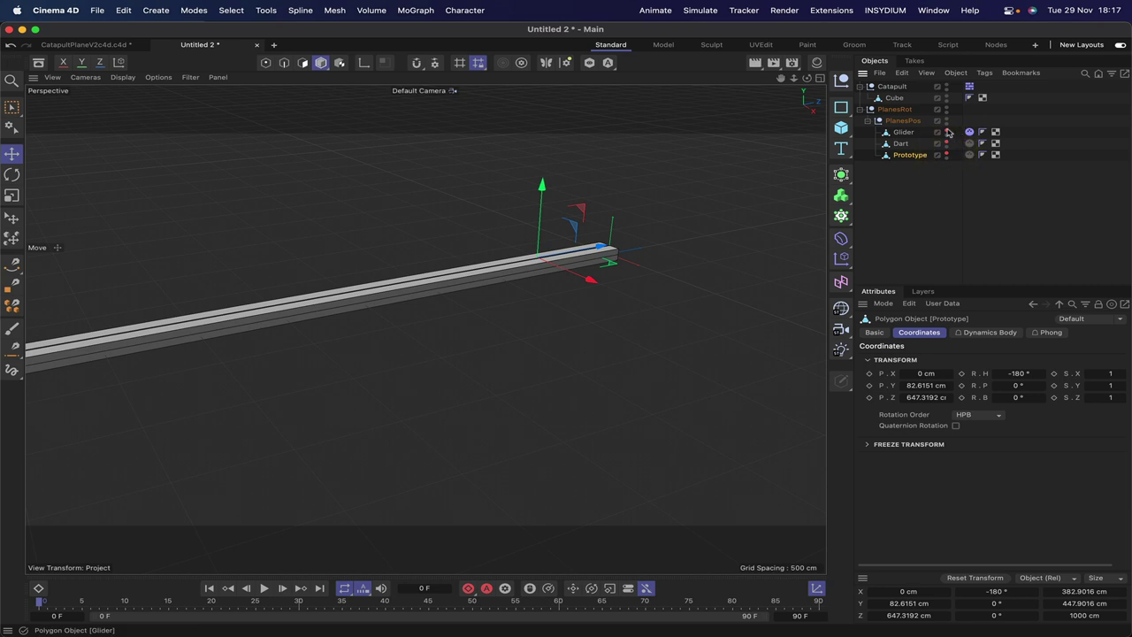
click(948, 132)
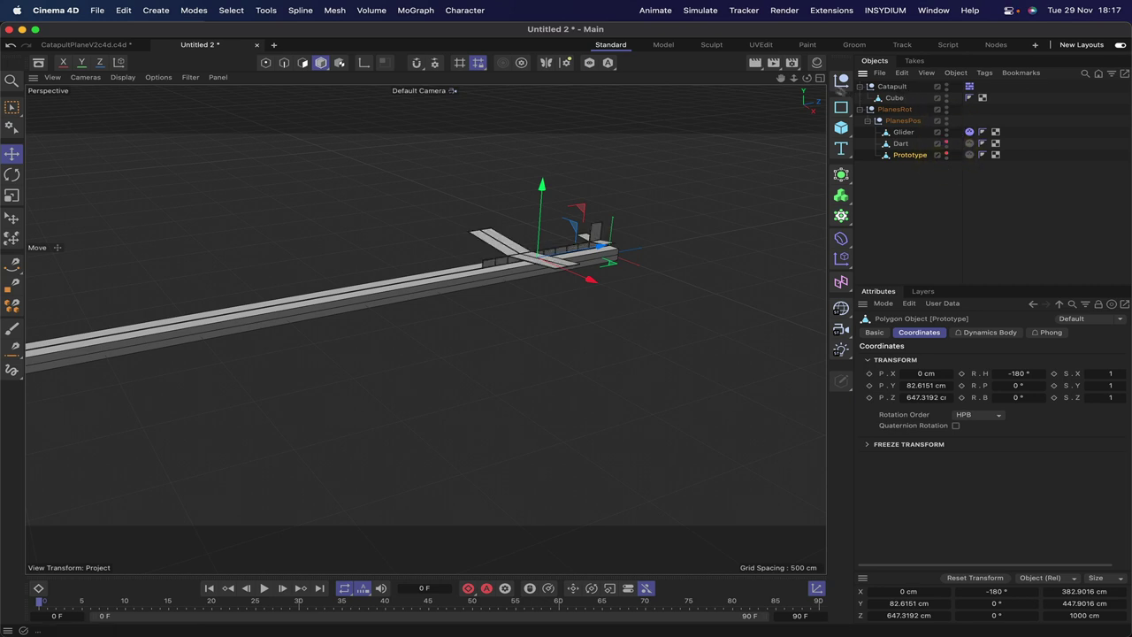
drag(810, 79, 794, 90)
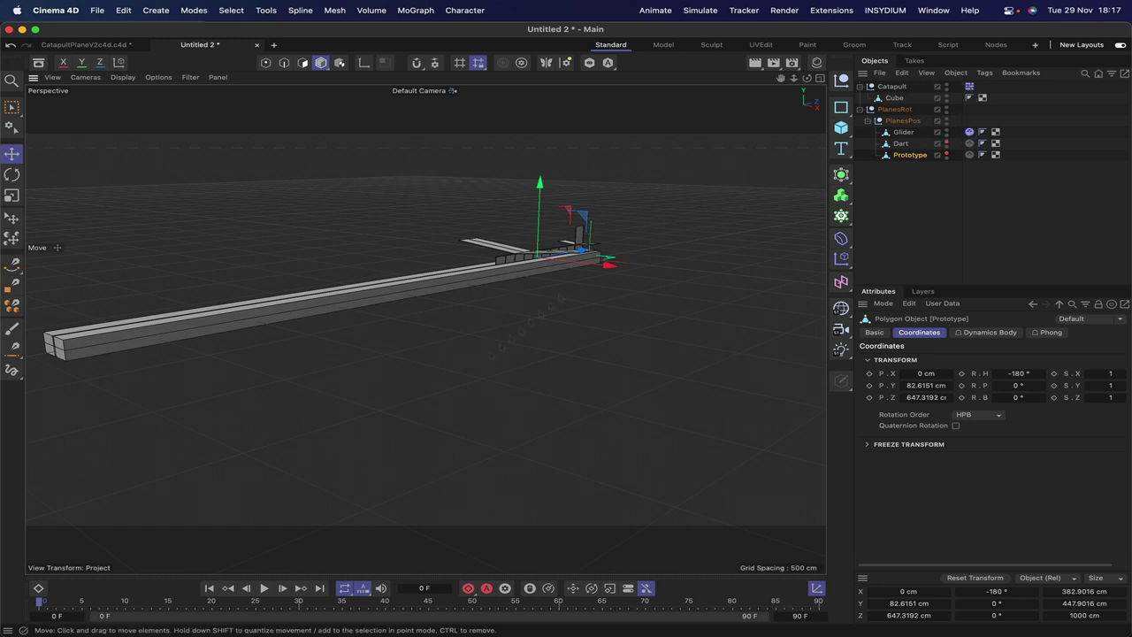
click(264, 589)
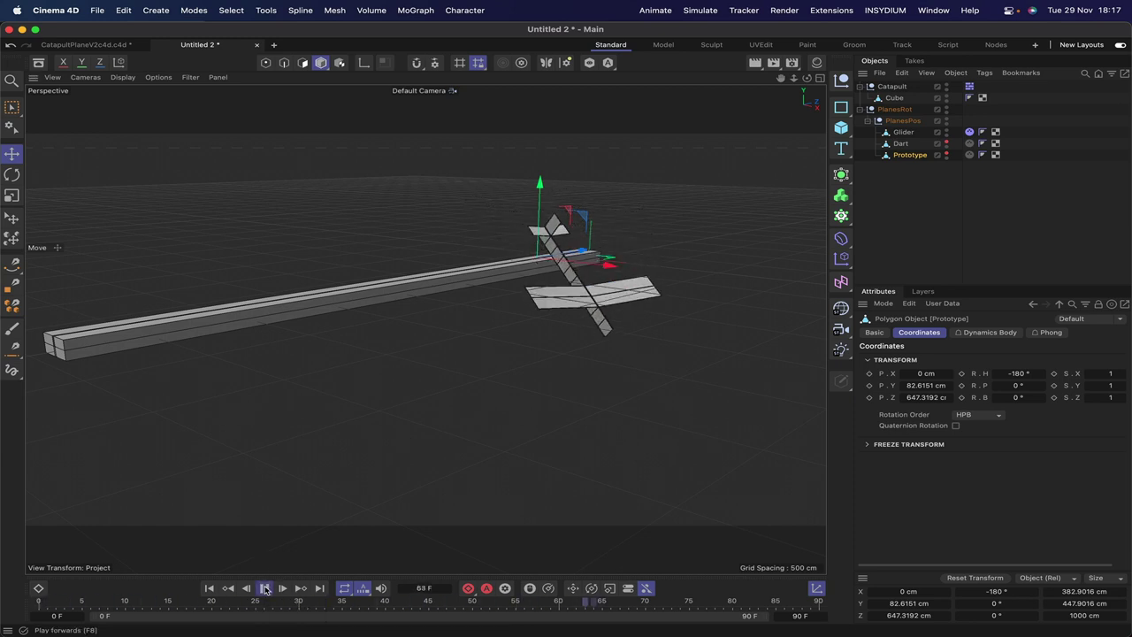
Return the simulation to its start and enable the project's Bullet visualization with only Collision Shapes shown
click(265, 588)
click(212, 589)
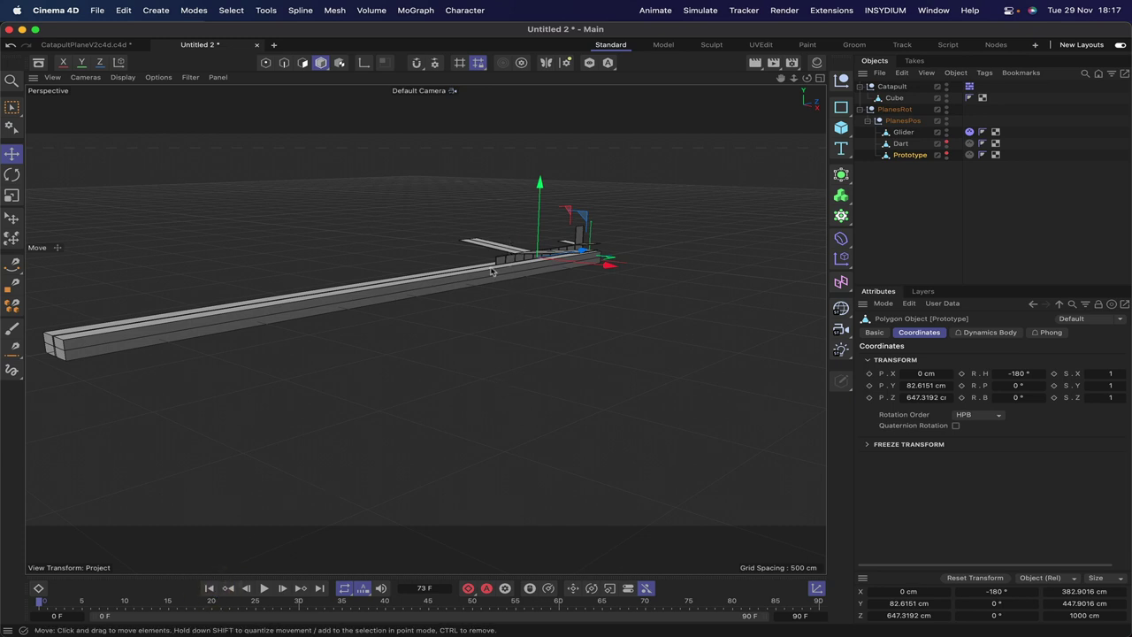
click(903, 133)
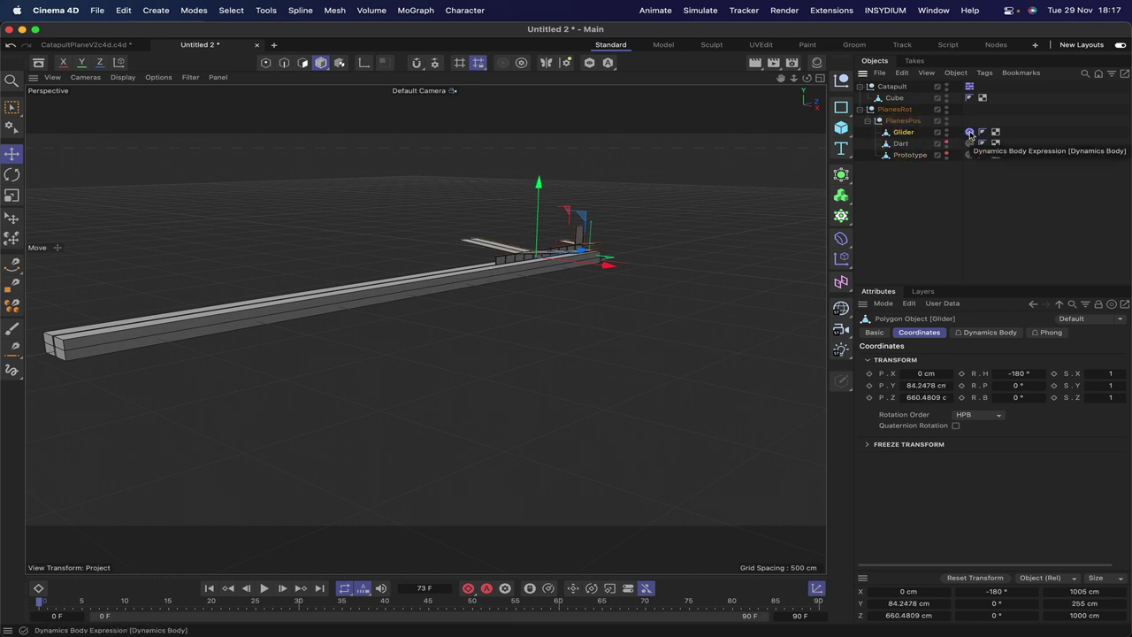
key(super+d)
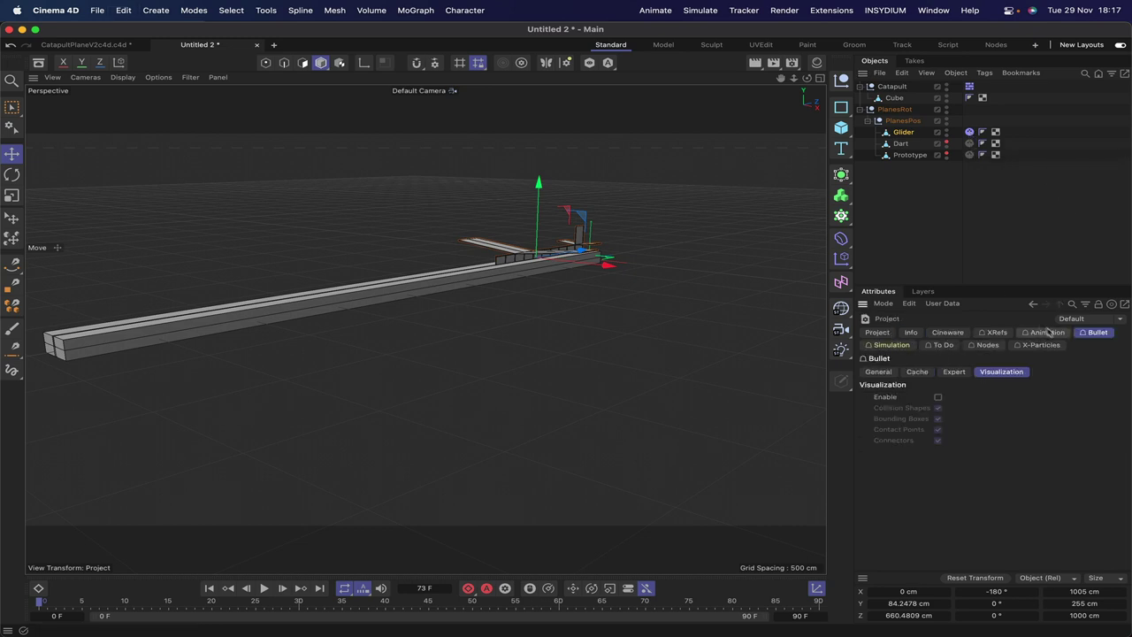
click(1094, 332)
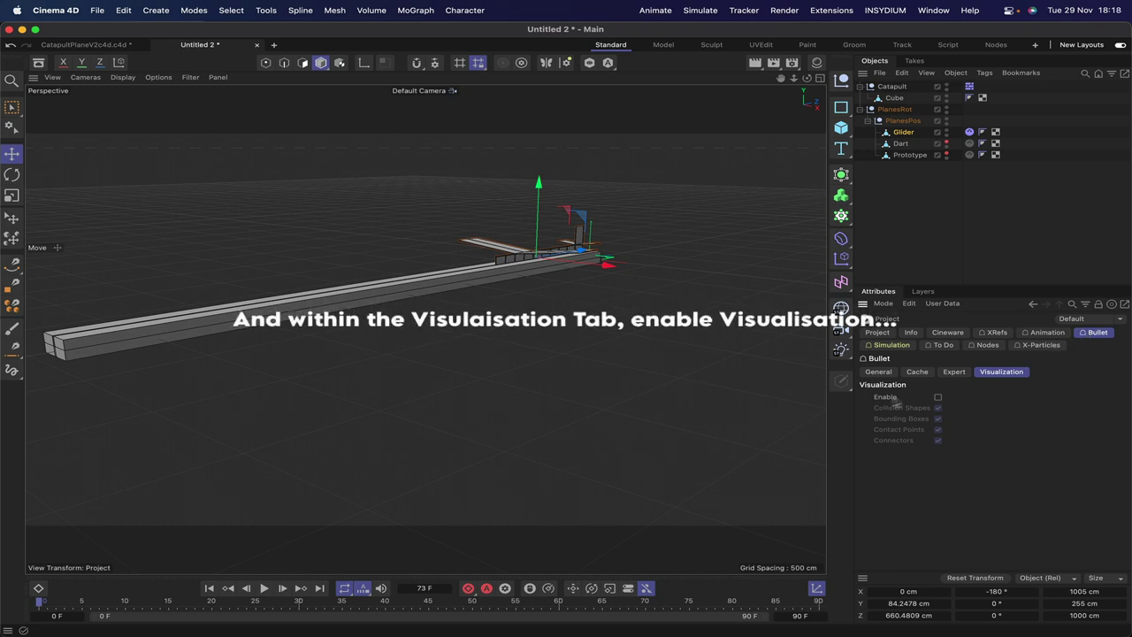
click(938, 397)
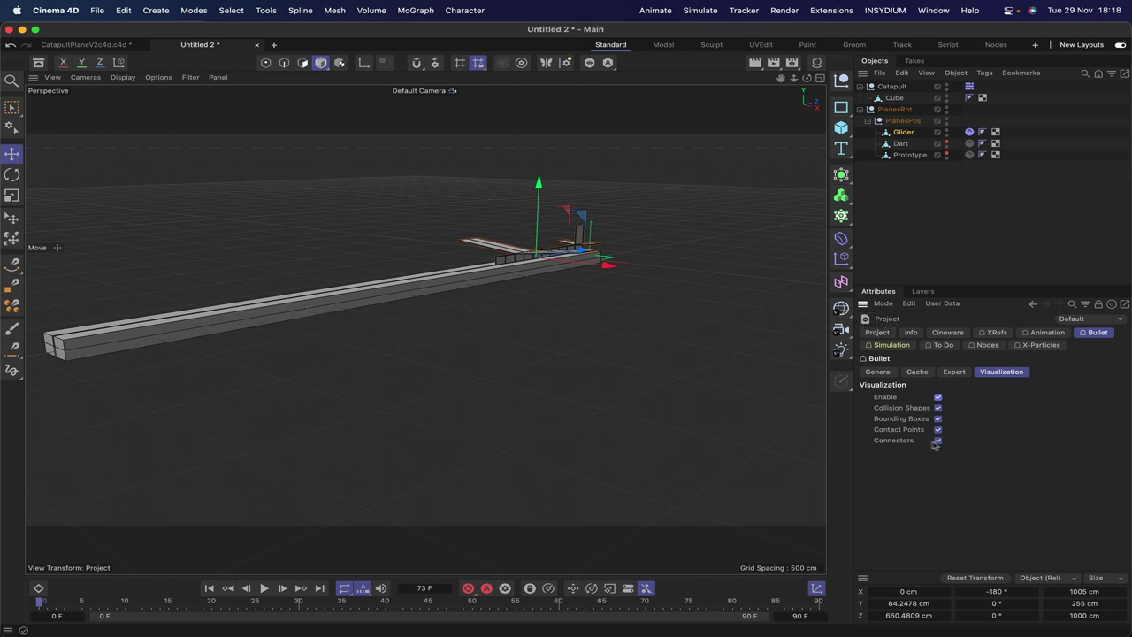
drag(940, 444, 935, 419)
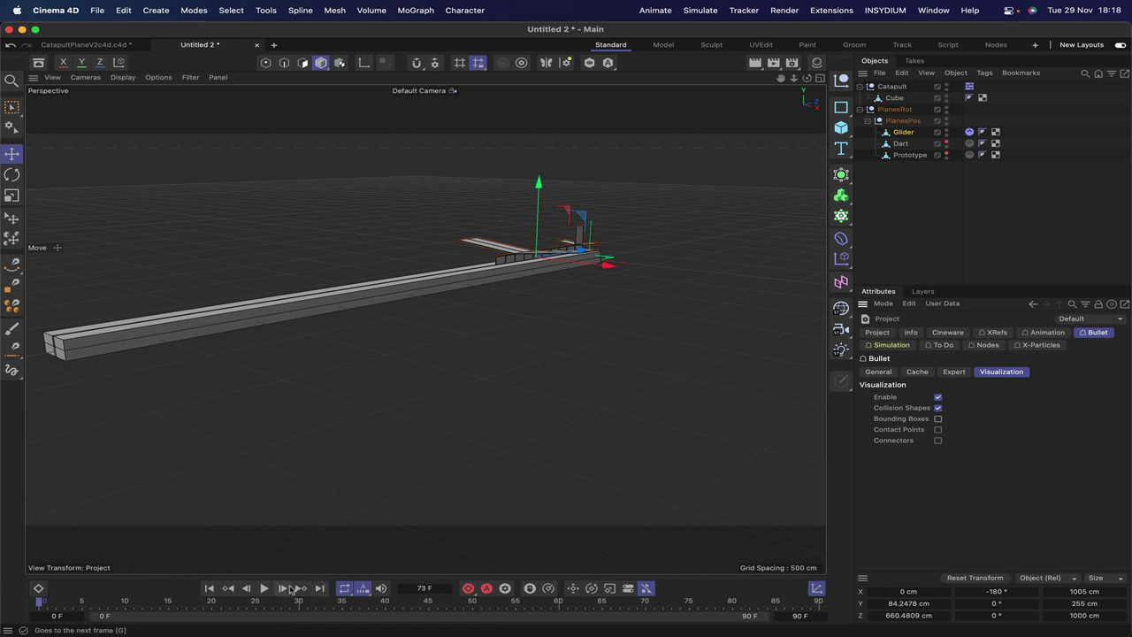
Run the simulation to frame 1 and examine the collision shapes of the Glider and catapult beam from several angles
click(264, 588)
click(264, 588)
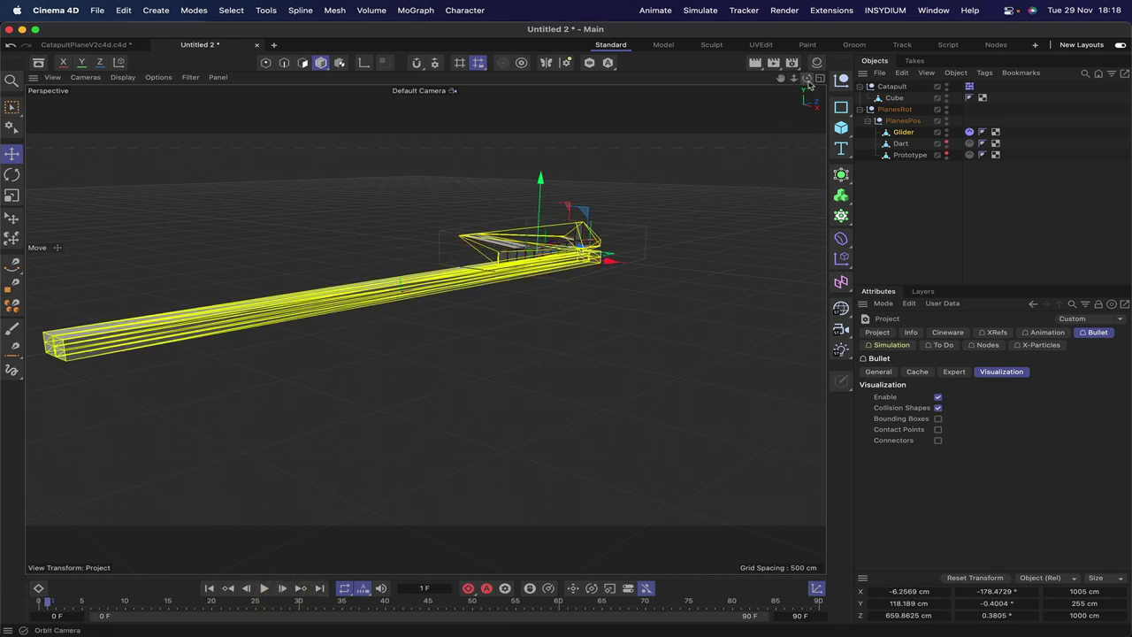
mouse_move(807, 82)
mouse_down()
mouse_move(781, 79)
mouse_move(806, 79)
mouse_up()
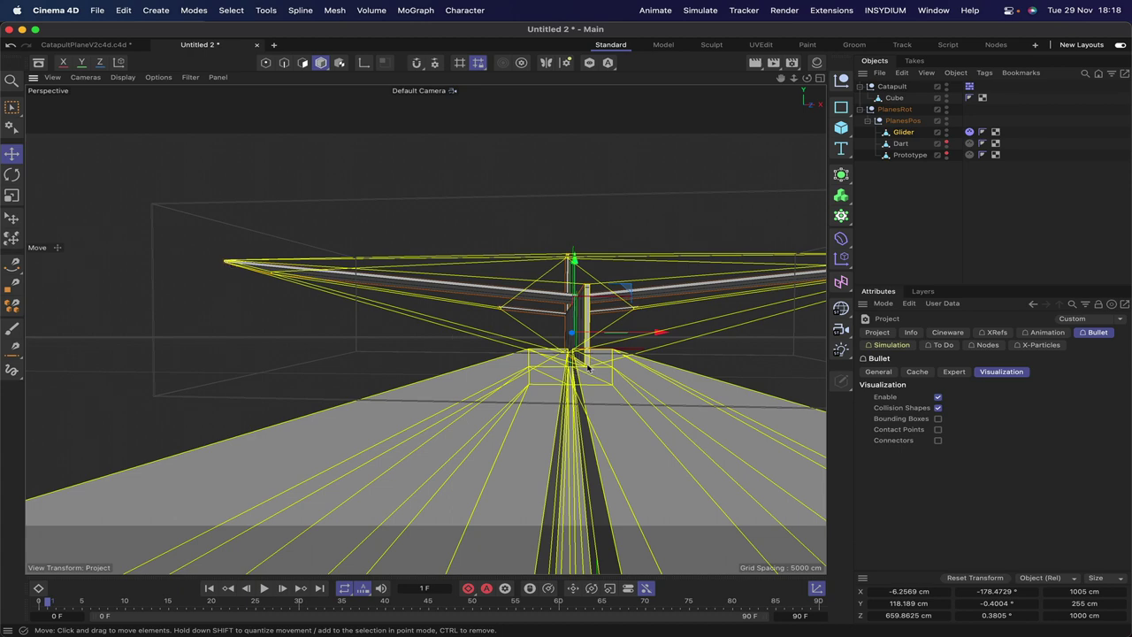
drag(807, 78, 807, 79)
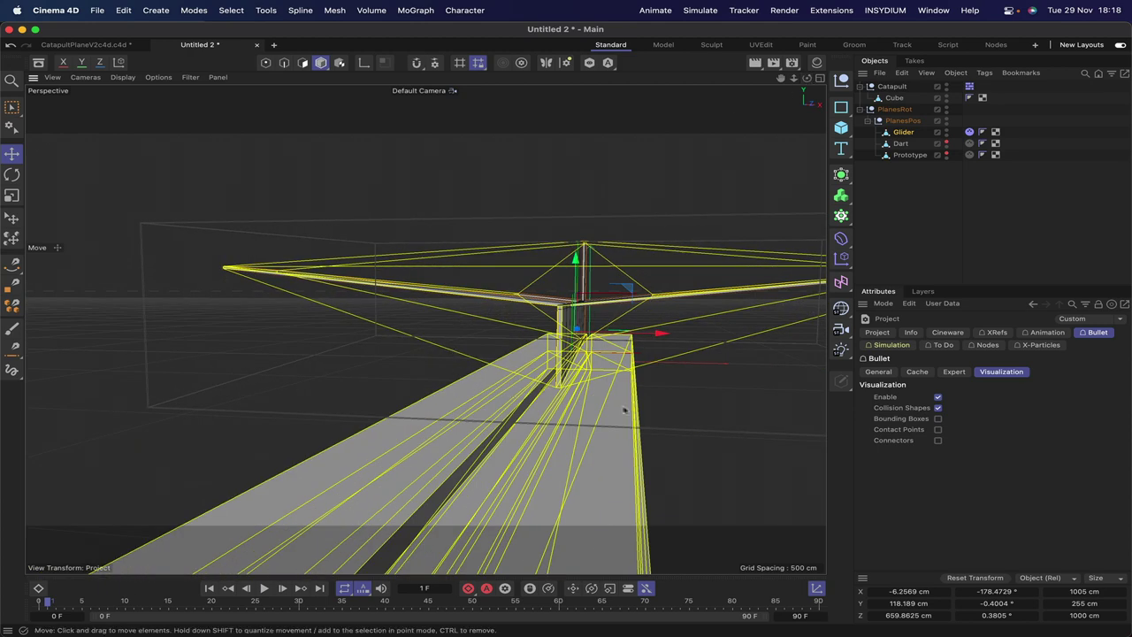
alt+drag(547, 401, 546, 255)
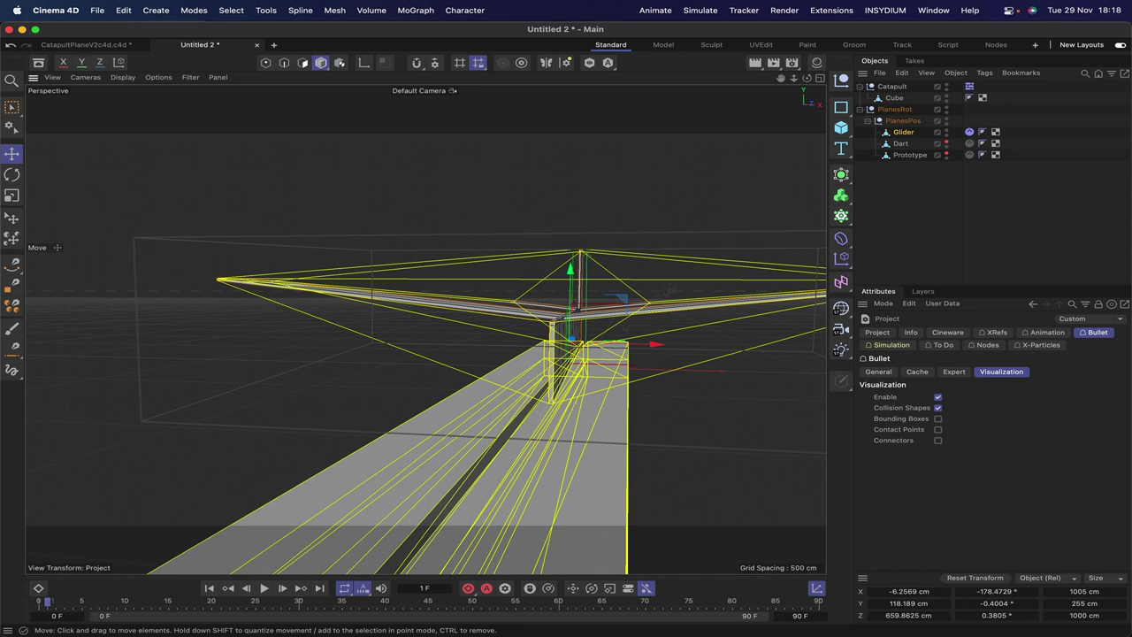
drag(807, 79, 806, 78)
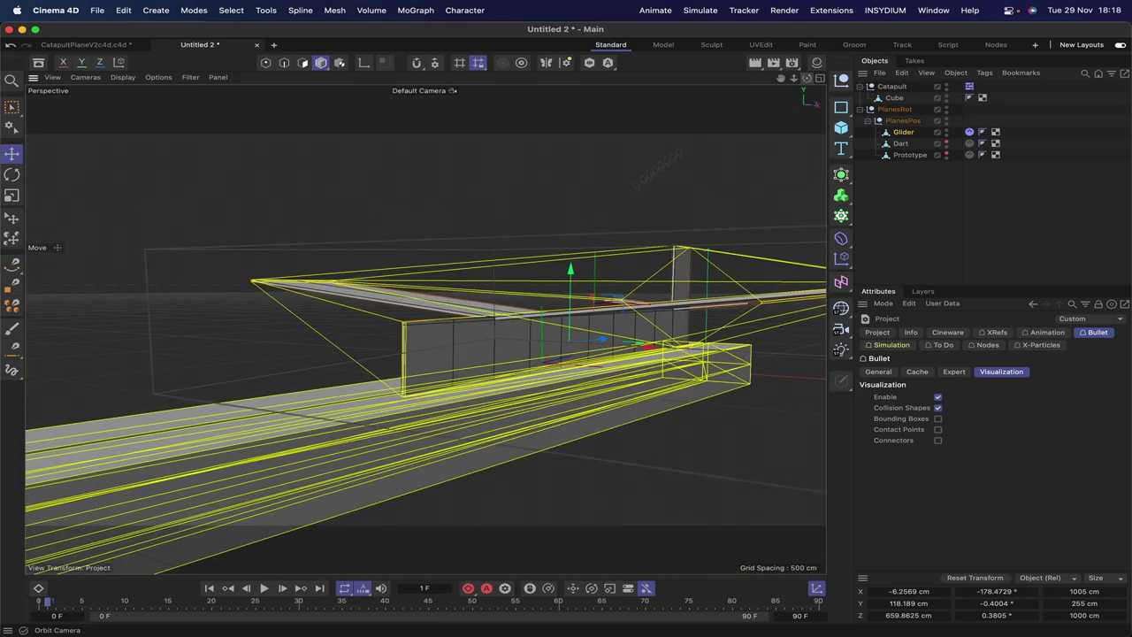
Replay the simulation from the start to frame 14, examine how the Glider's collision shape leaves the beam, and rewind
click(209, 588)
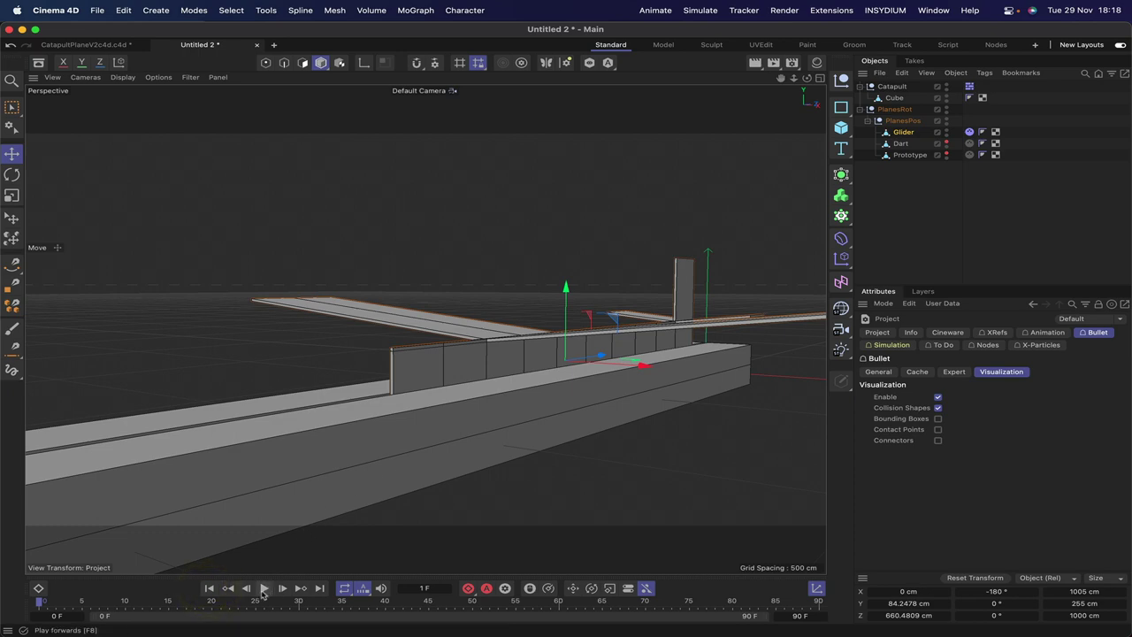
click(263, 588)
click(264, 589)
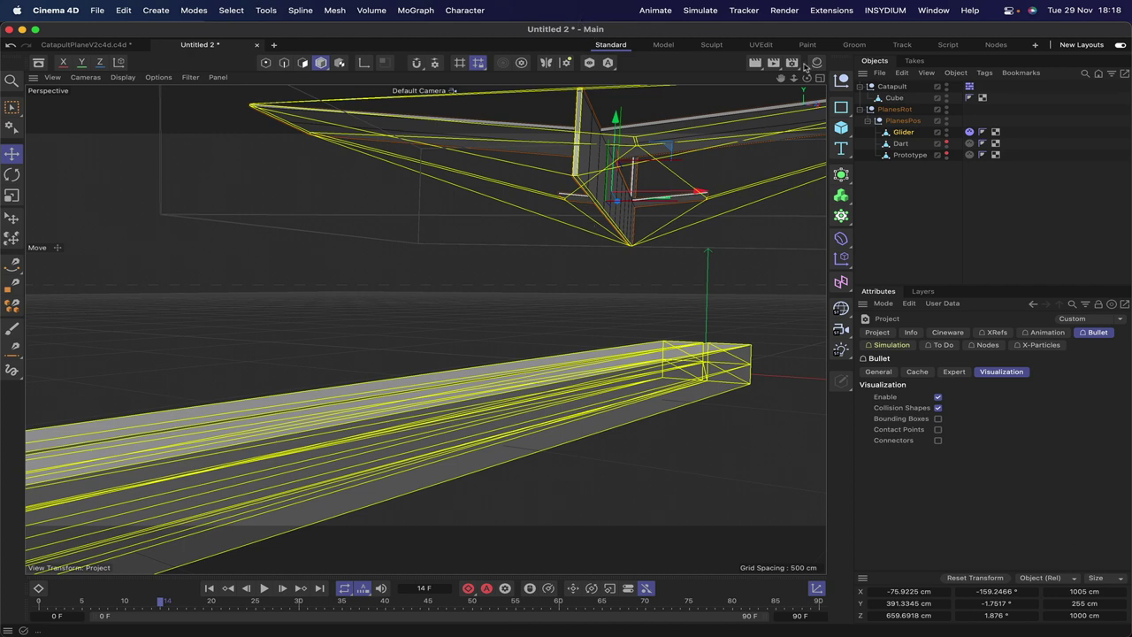
drag(807, 78, 697, 194)
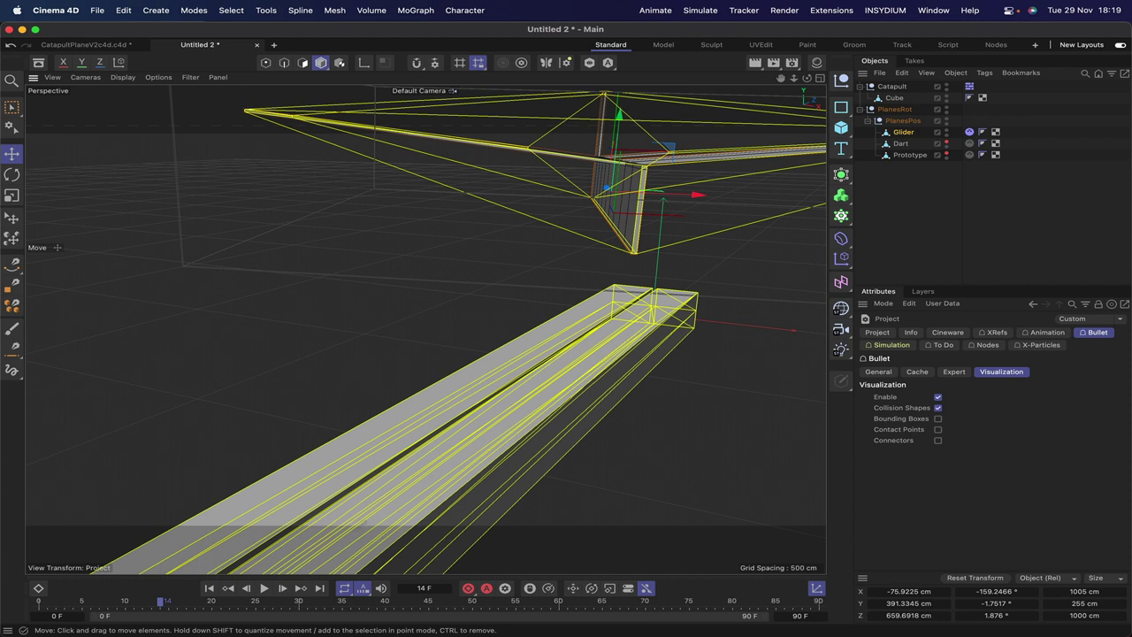
click(210, 588)
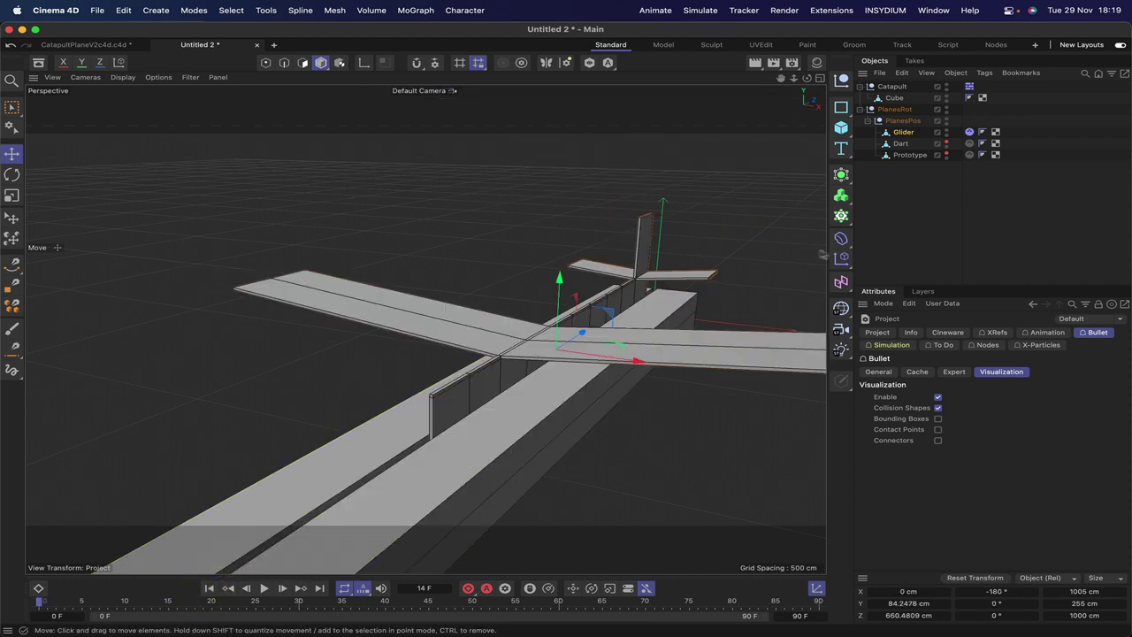
Set the Glider's dynamics collision shape to Moving Mesh and inspect its collision outline at frame 1
click(970, 133)
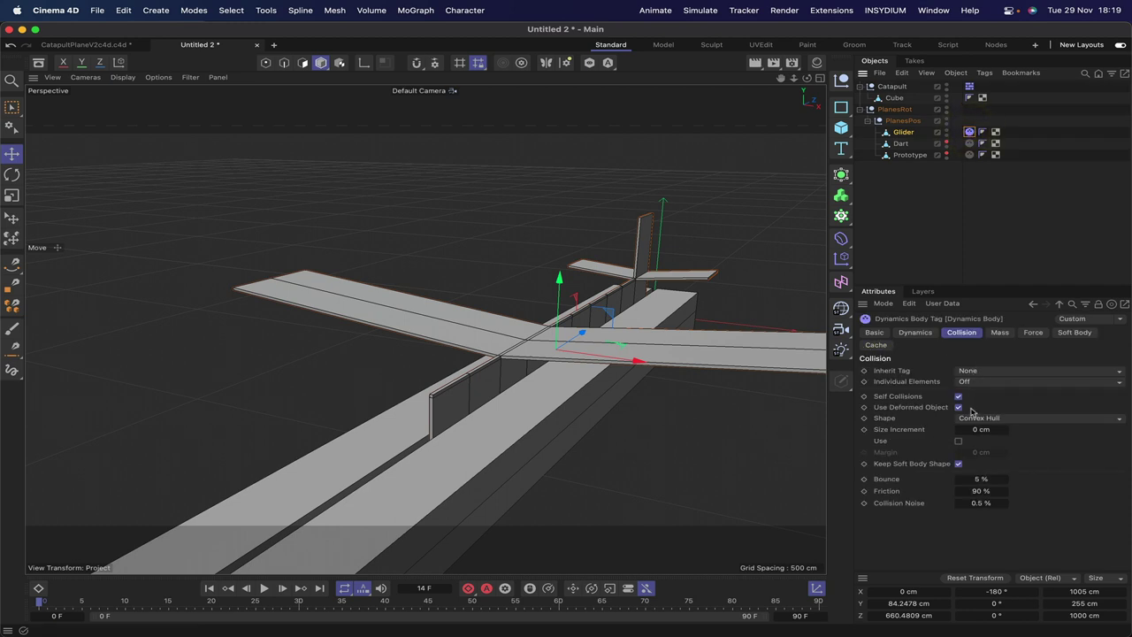
click(982, 420)
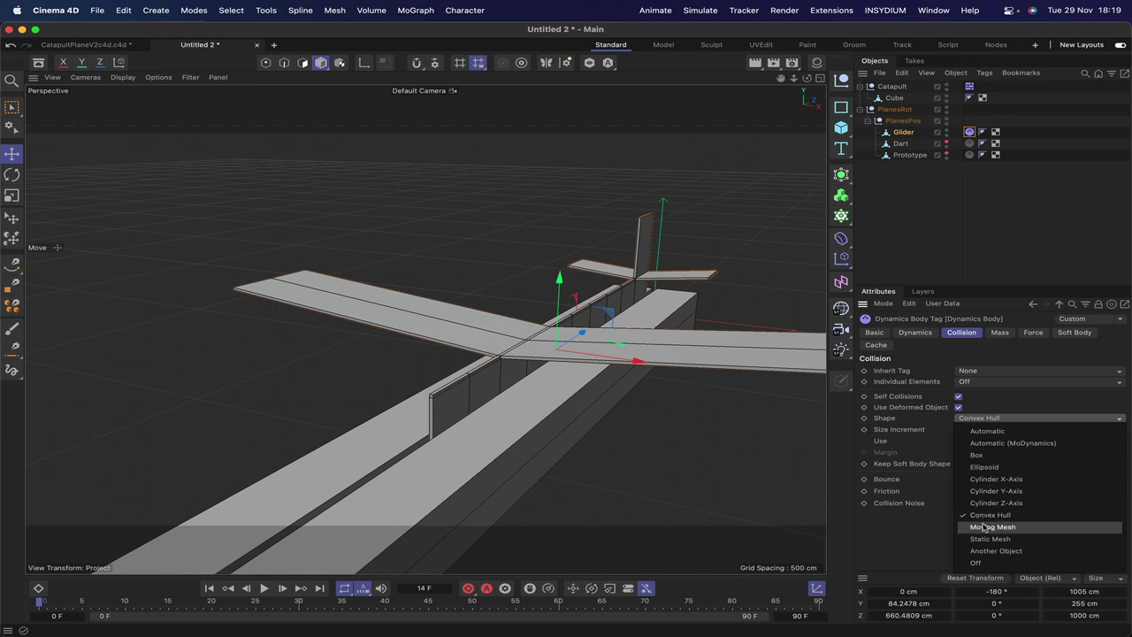
click(984, 527)
click(282, 590)
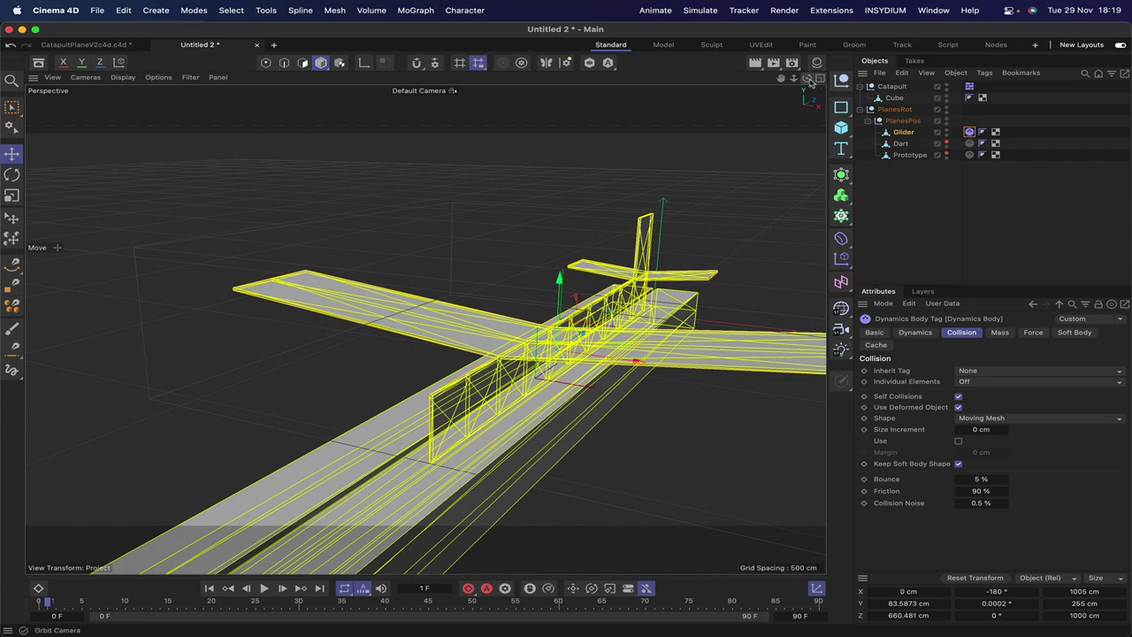
drag(811, 83, 659, 91)
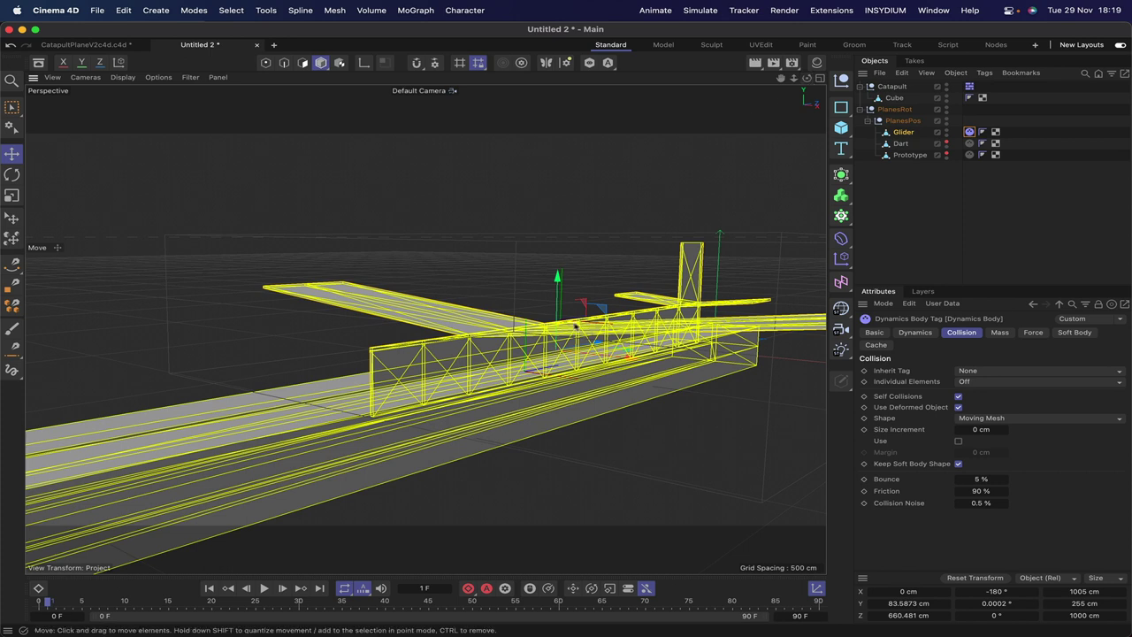
Set the Glider's collision shape back to Convex Hull and examine the hull against the beam at frame 1
click(974, 419)
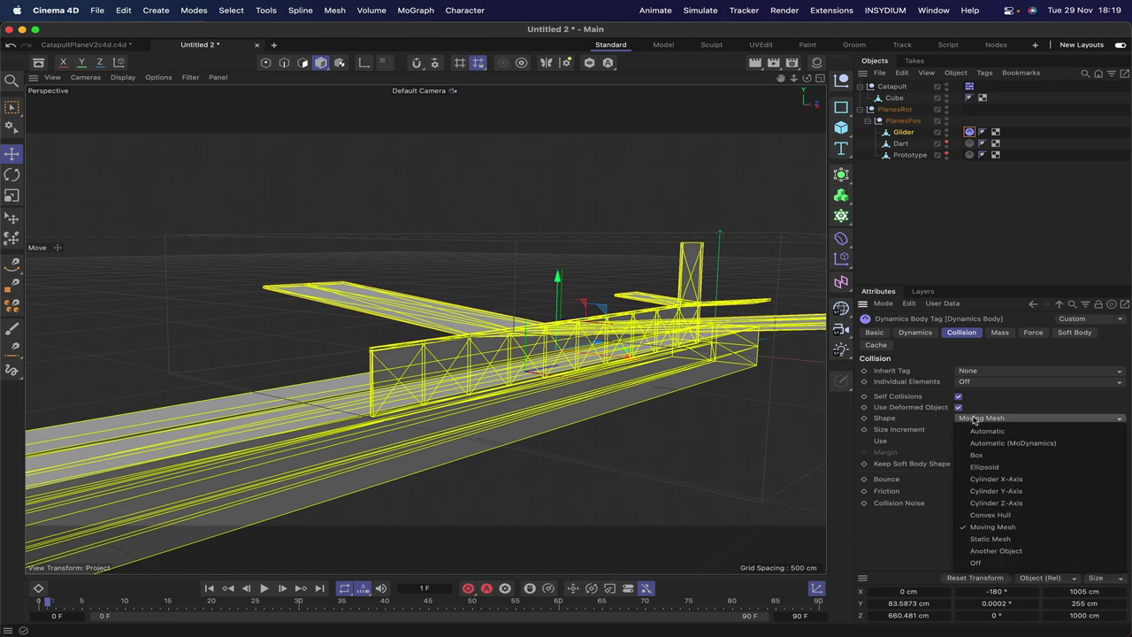
click(988, 513)
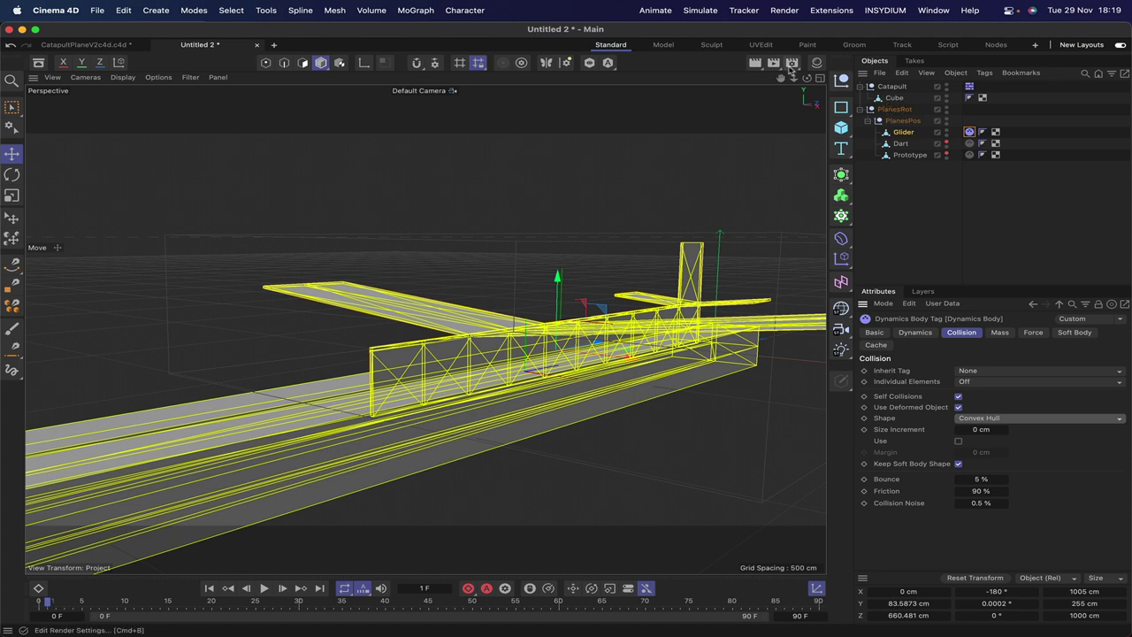
mouse_move(806, 78)
mouse_down()
mouse_move(770, 80)
mouse_move(800, 80)
mouse_up()
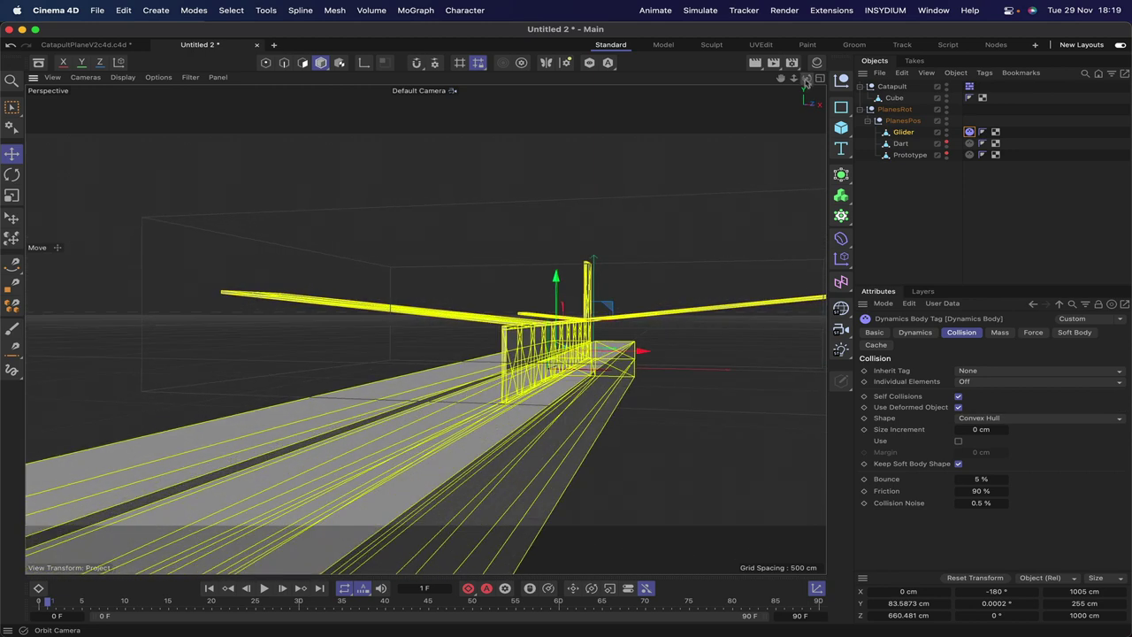
click(970, 133)
click(210, 588)
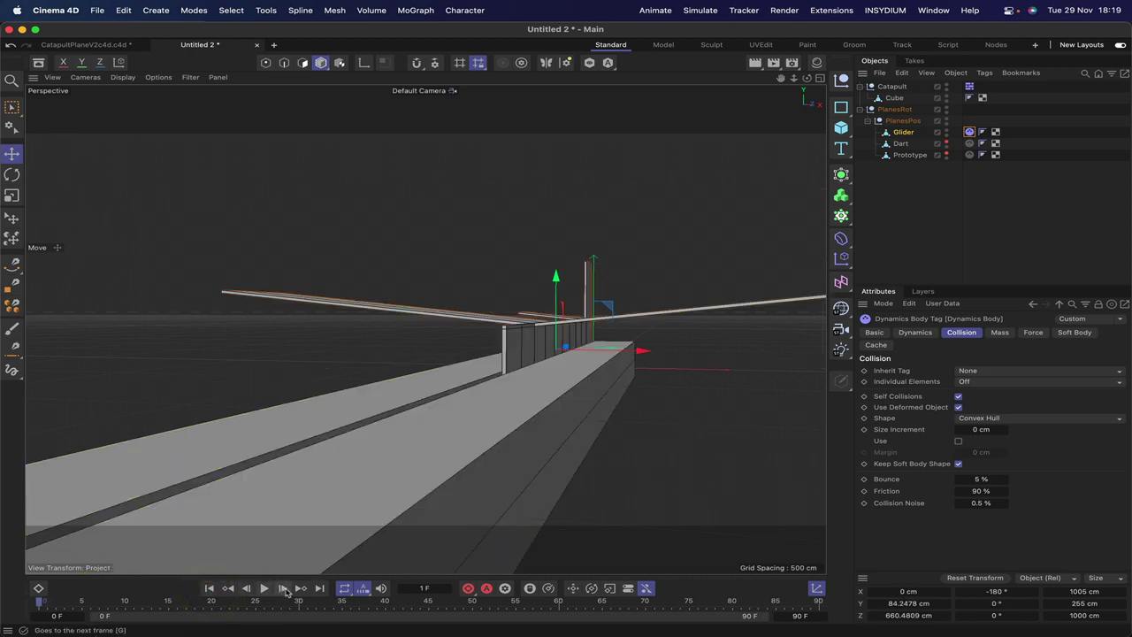
click(283, 589)
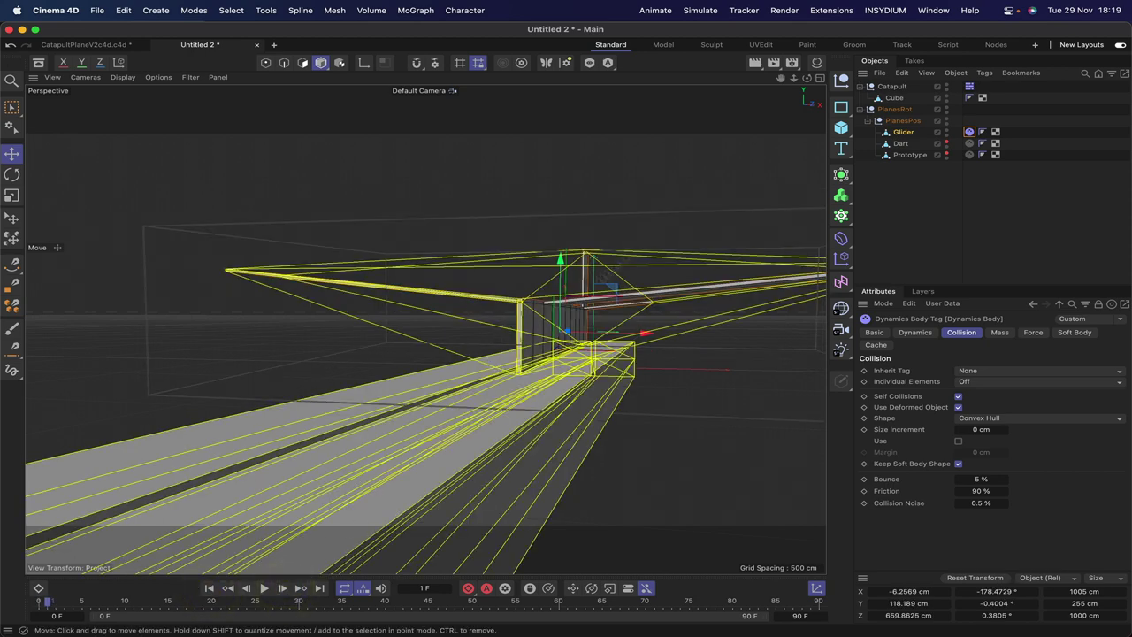
mouse_move(806, 78)
mouse_down()
mouse_move(823, 80)
mouse_move(796, 84)
mouse_move(809, 82)
mouse_up()
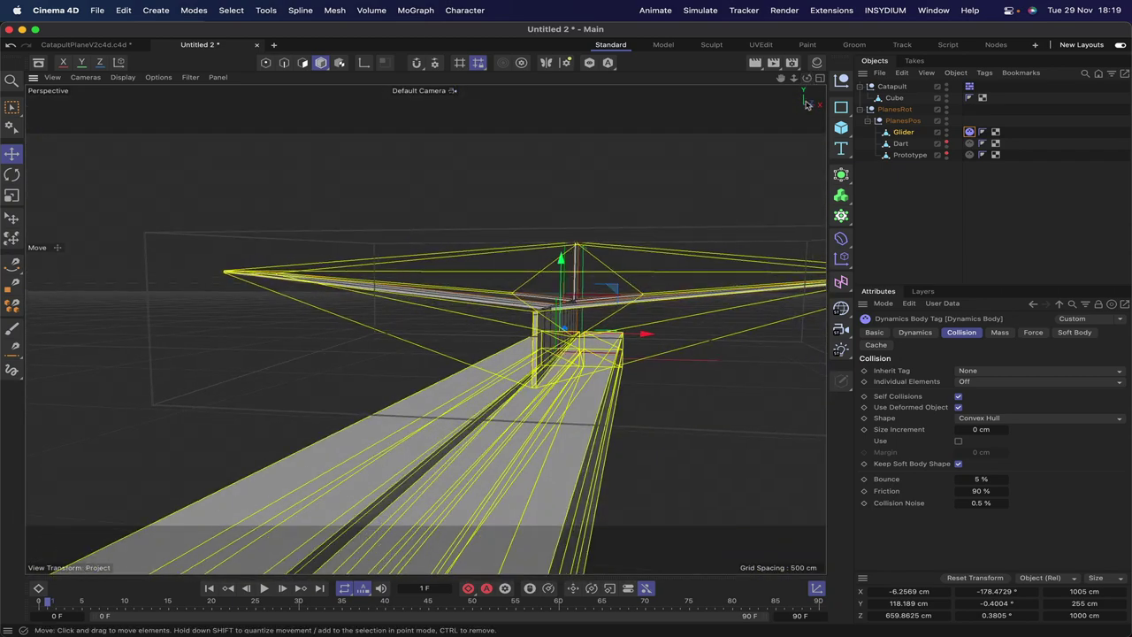
Duplicate the beam's Cube inside the Catapult null and hide the original Cube in both viewport and render
click(896, 98)
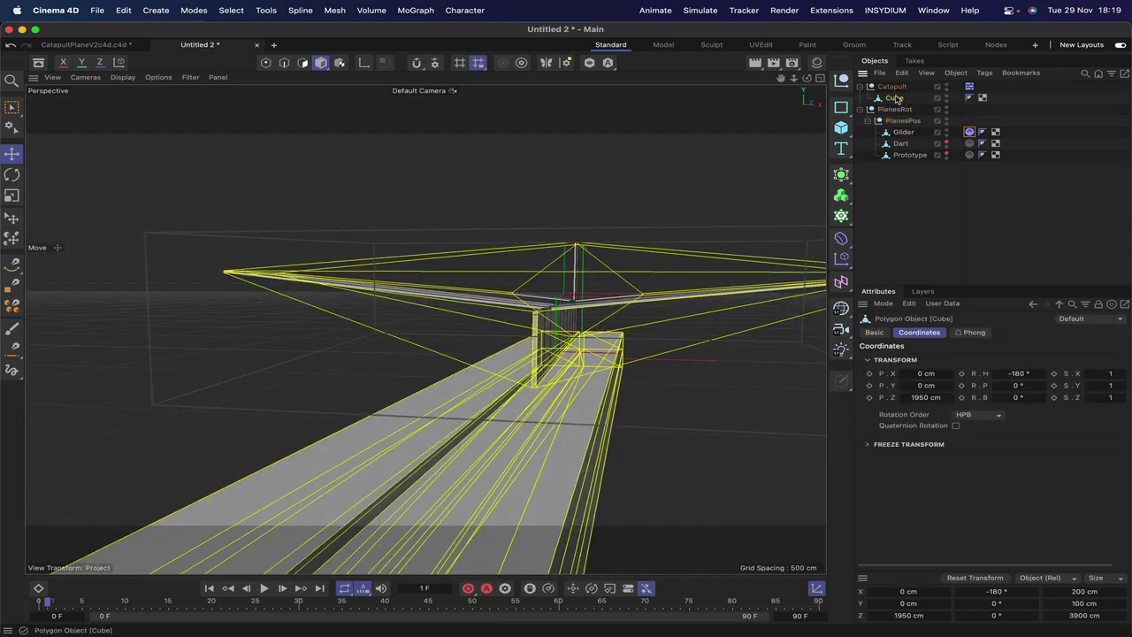
ctrl+drag(895, 98, 898, 110)
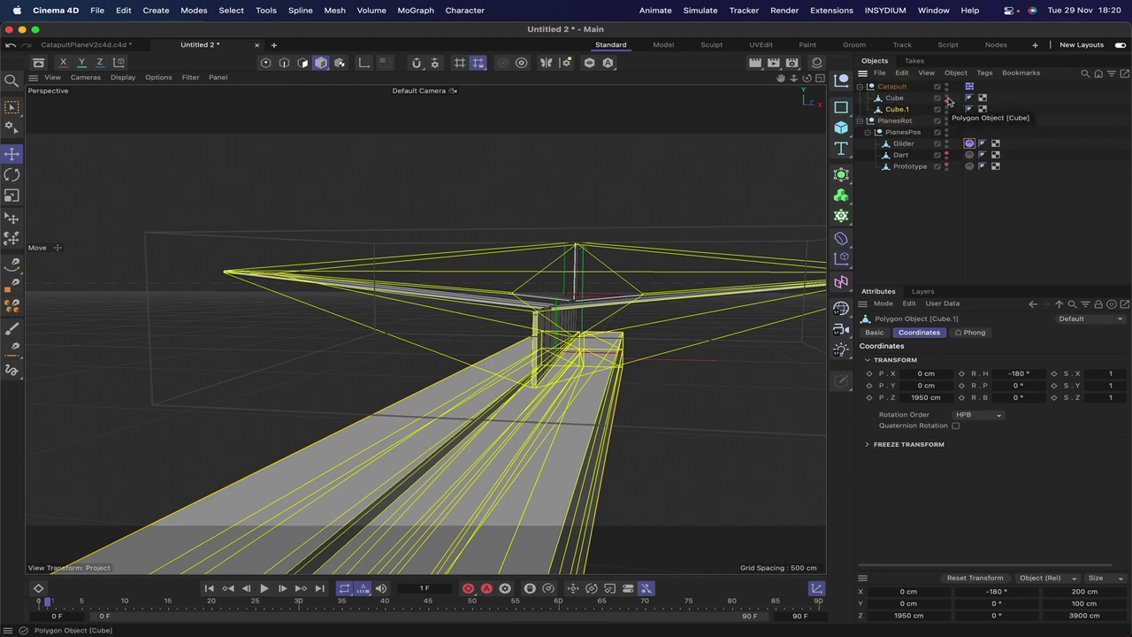
click(947, 99)
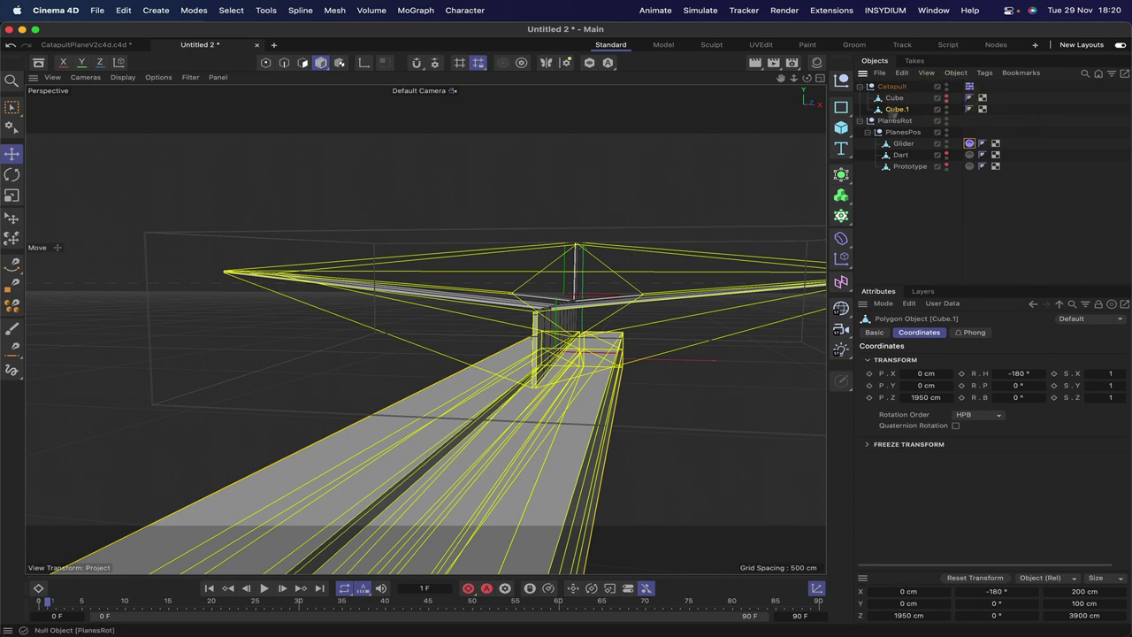
In the front view at frame 0, prepare brush selection of Cube.1's points with Visible Only off and size 10
drag(808, 78, 781, 81)
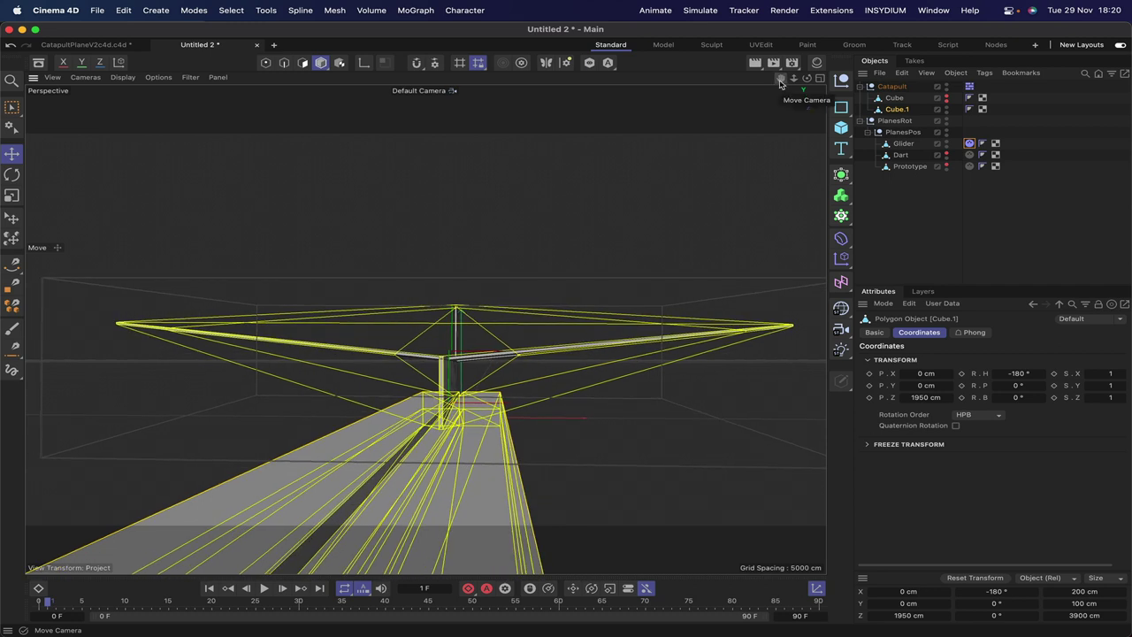
key(F4)
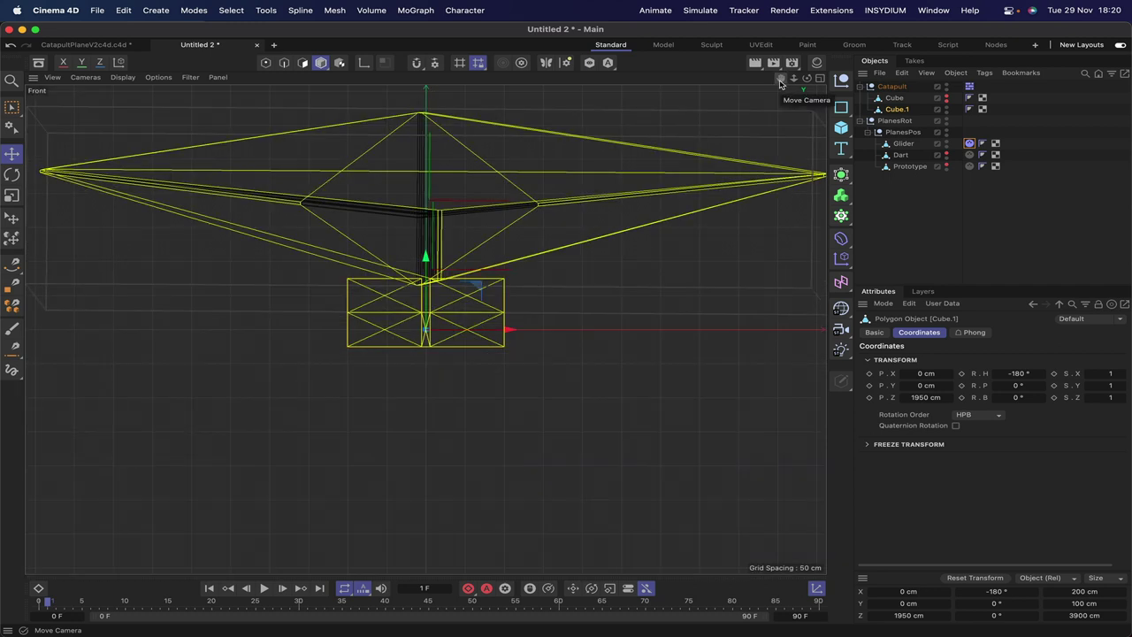
click(209, 588)
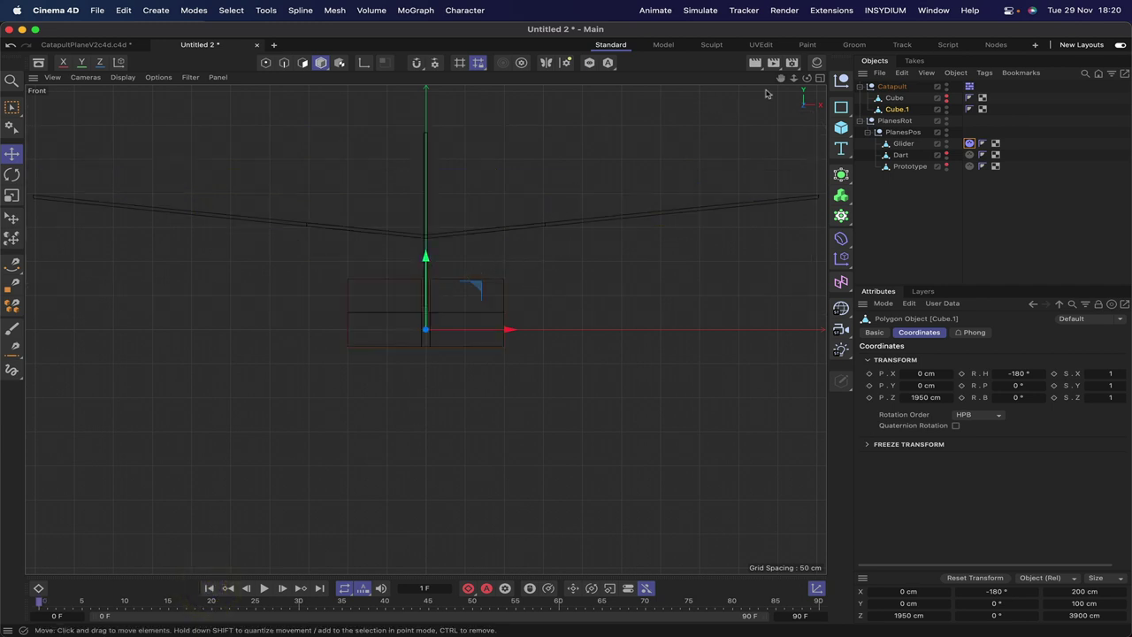
scroll(781, 78, up, 5)
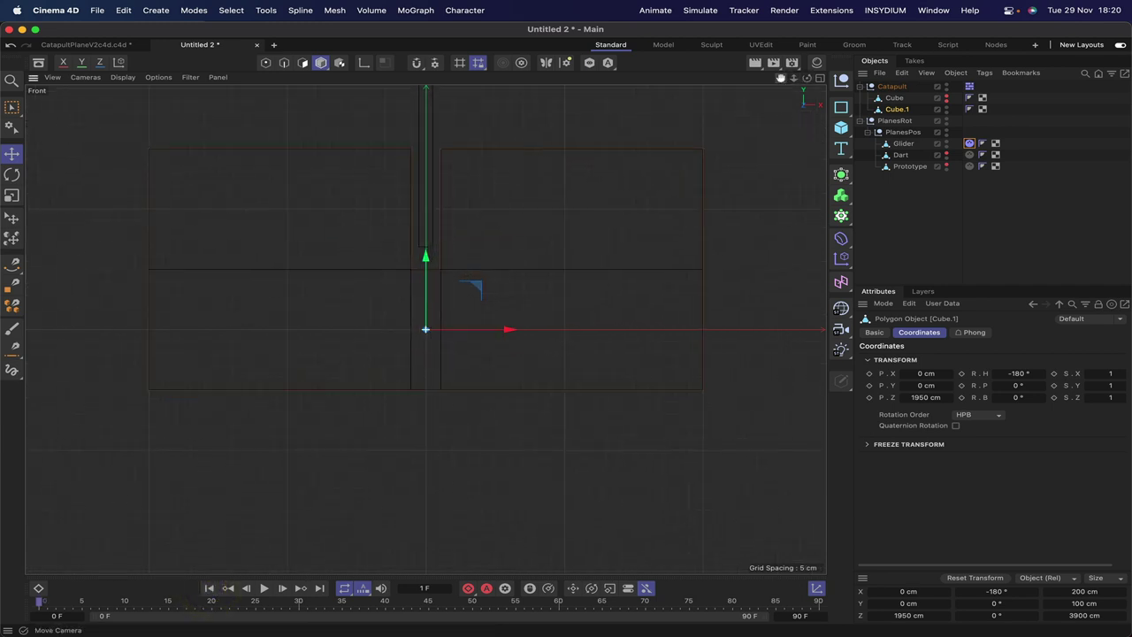
scroll(781, 78, down, 1)
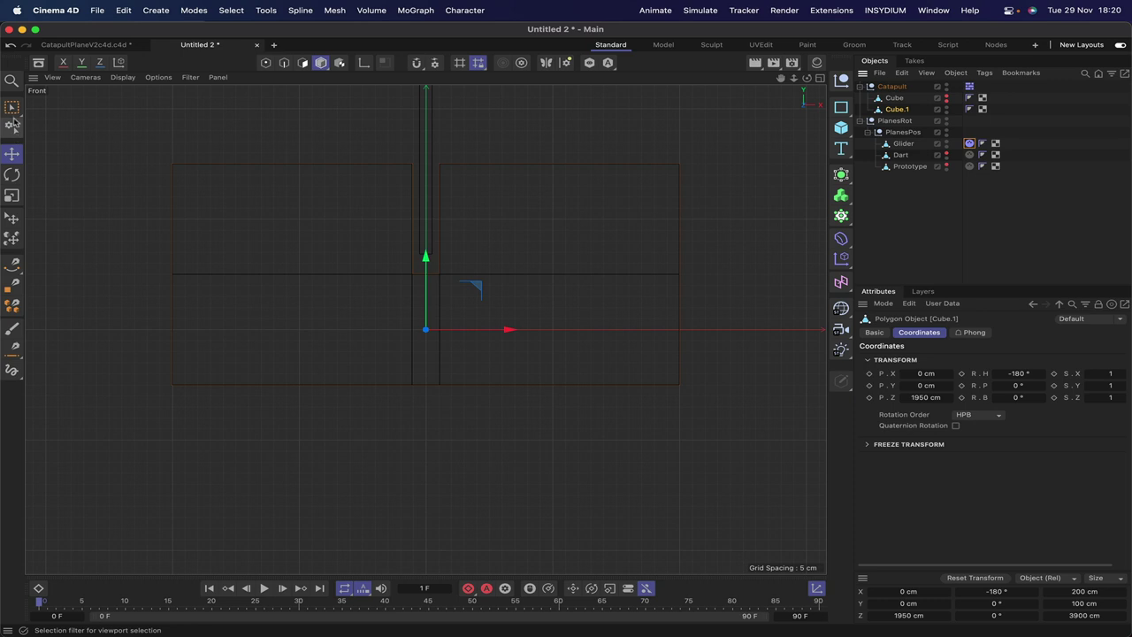
click(265, 62)
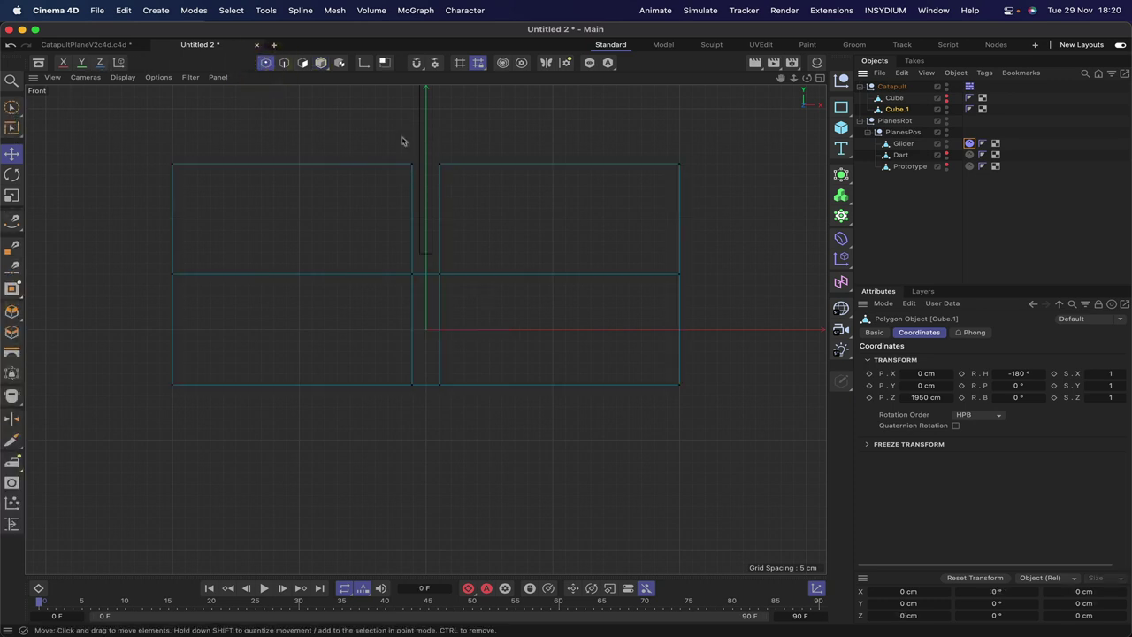
click(12, 106)
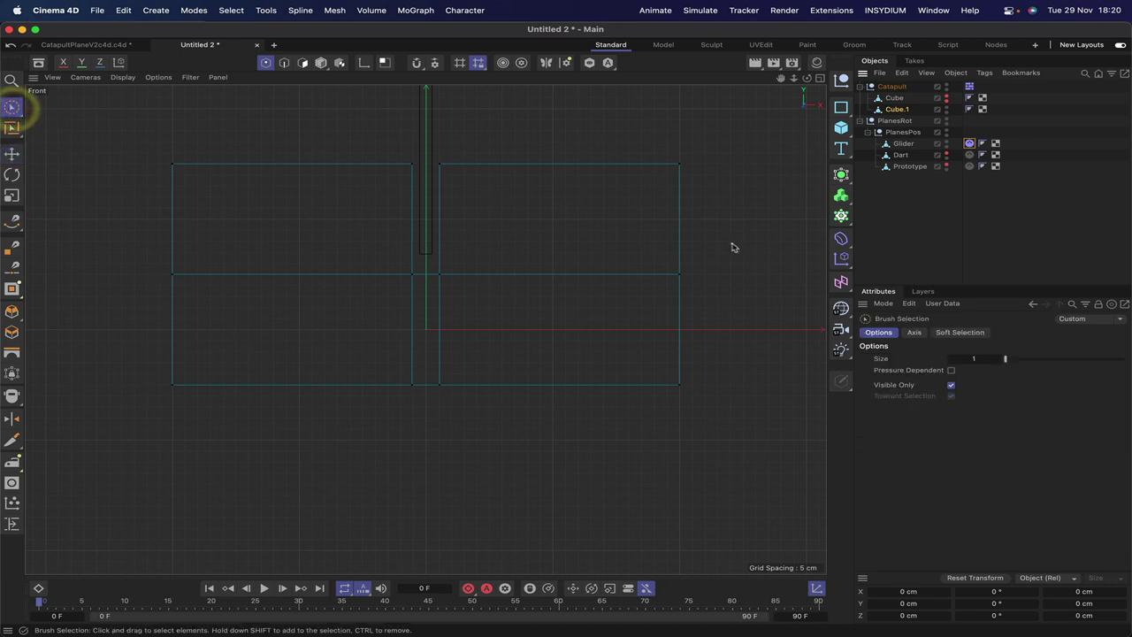
click(950, 386)
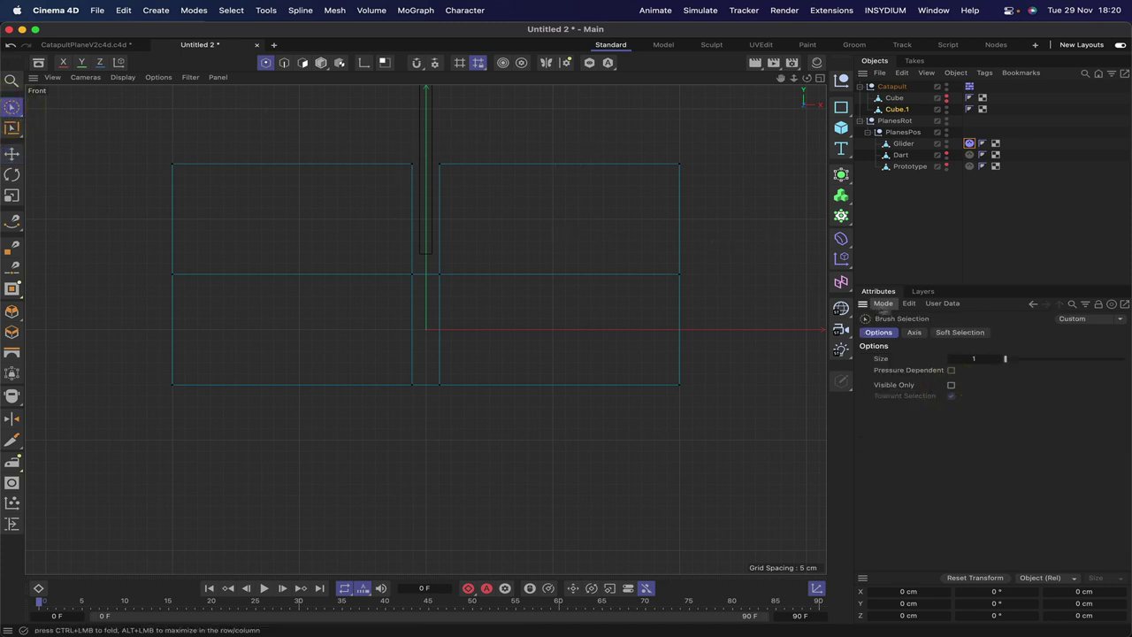
click(974, 358)
text(0)
key(Return)
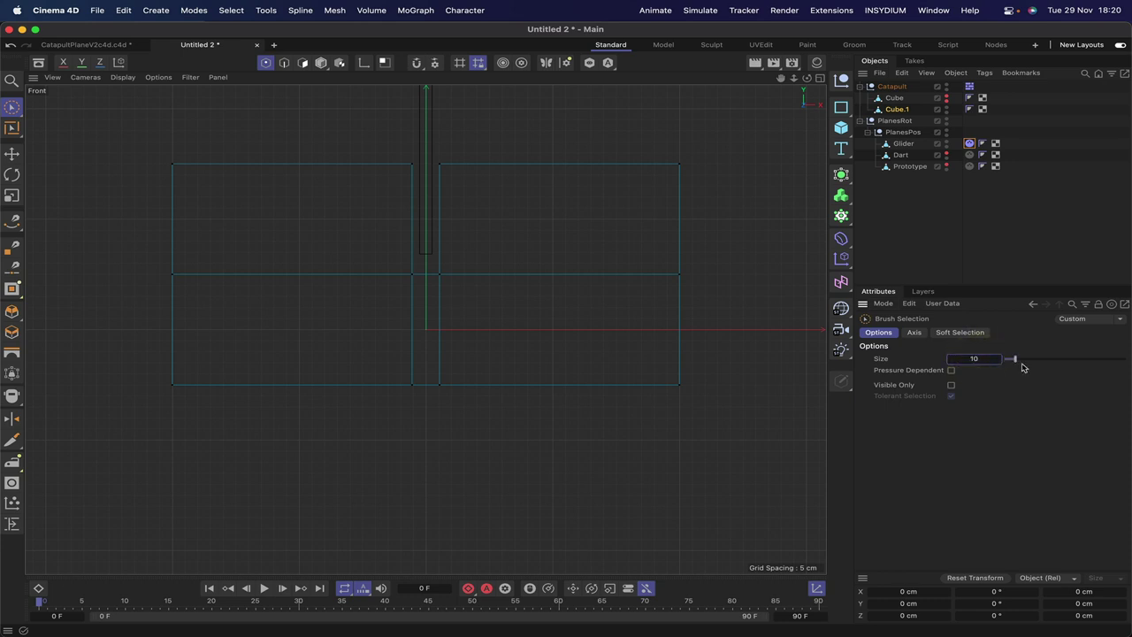
Select the upper points on both sides of Cube.1's slot and scale them apart along X to about 172.5 cm
scroll(622, 273, left, 8)
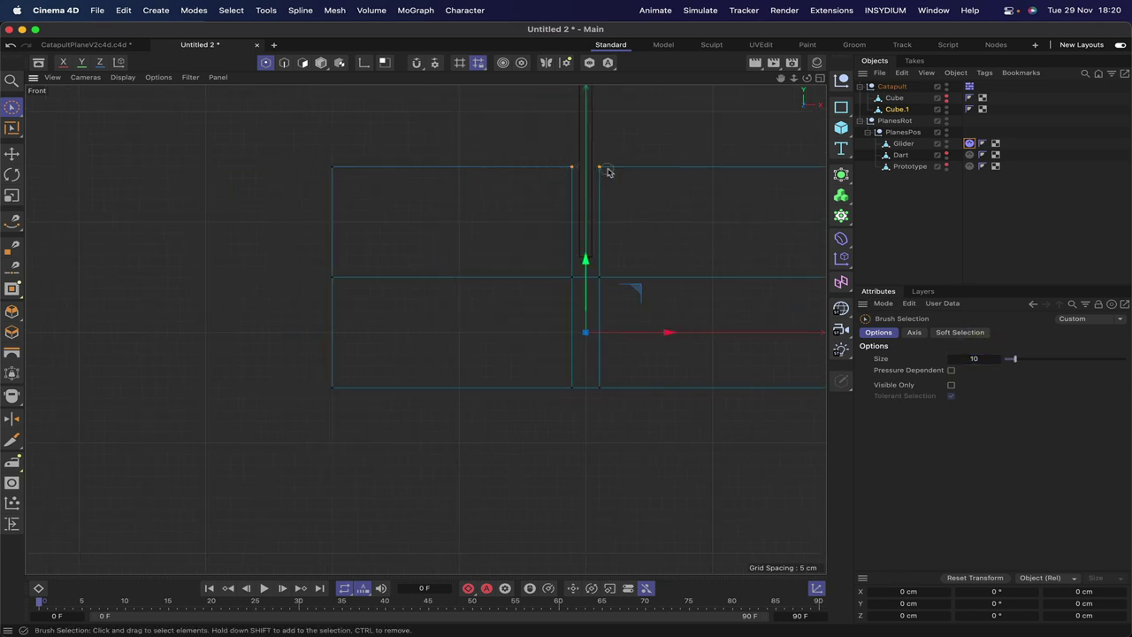
click(606, 172)
scroll(425, 328, right, 7)
scroll(424, 328, up, 2)
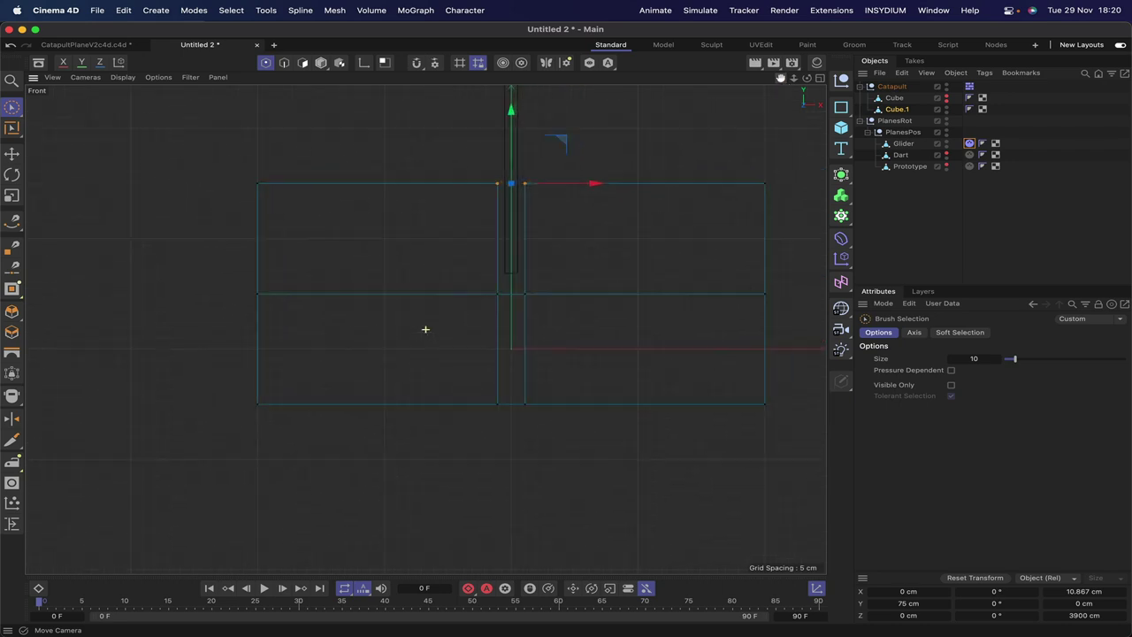
click(561, 328)
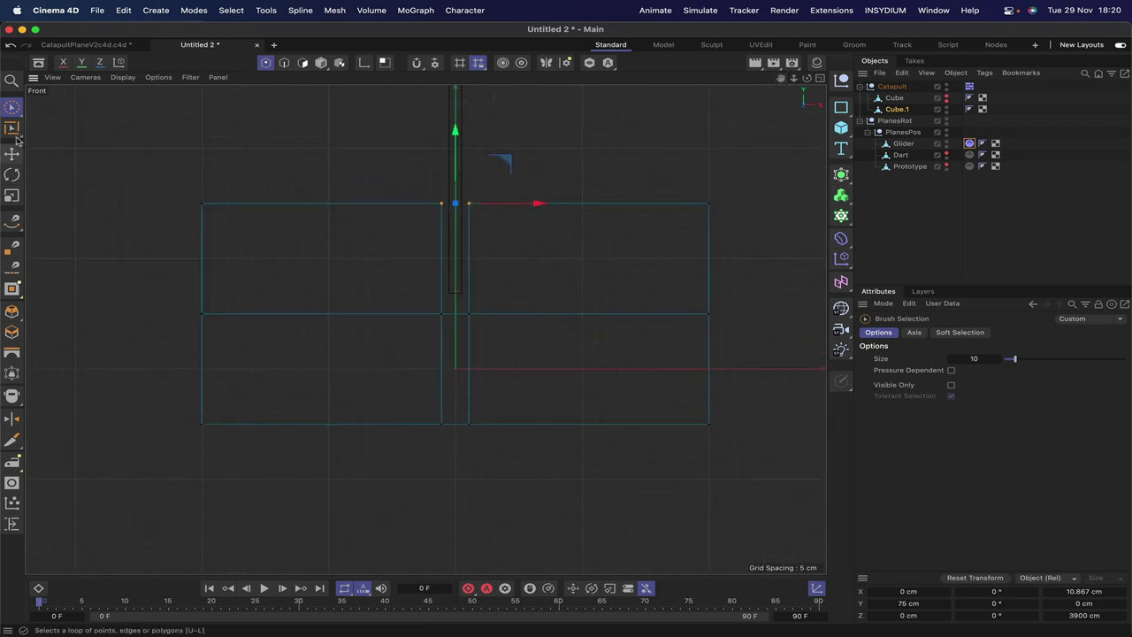
click(14, 195)
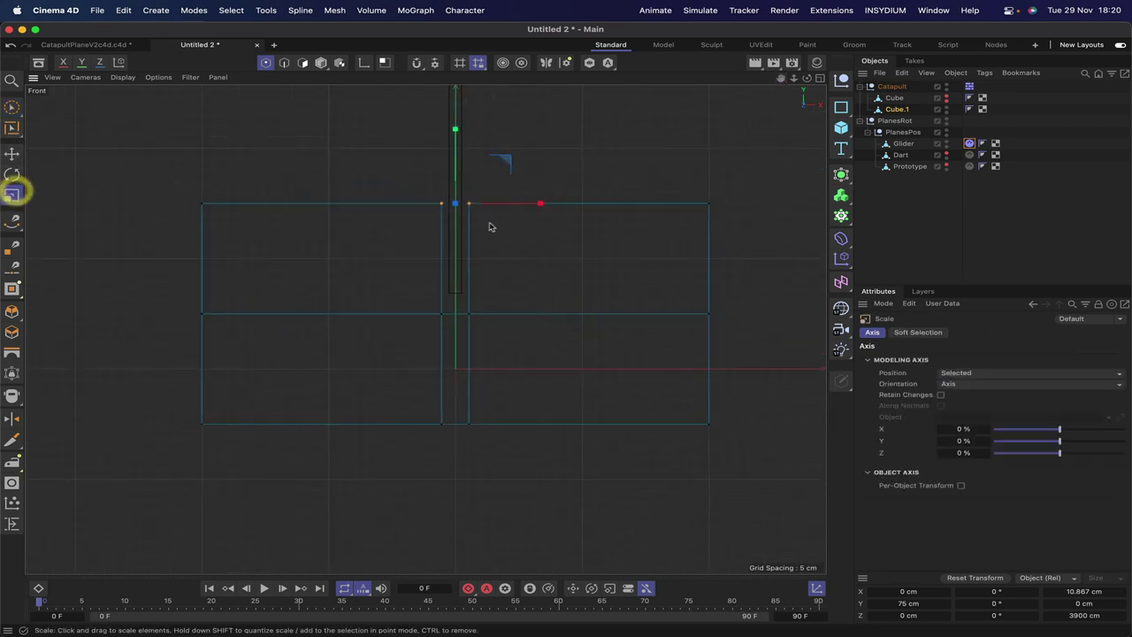
drag(542, 204, 574, 146)
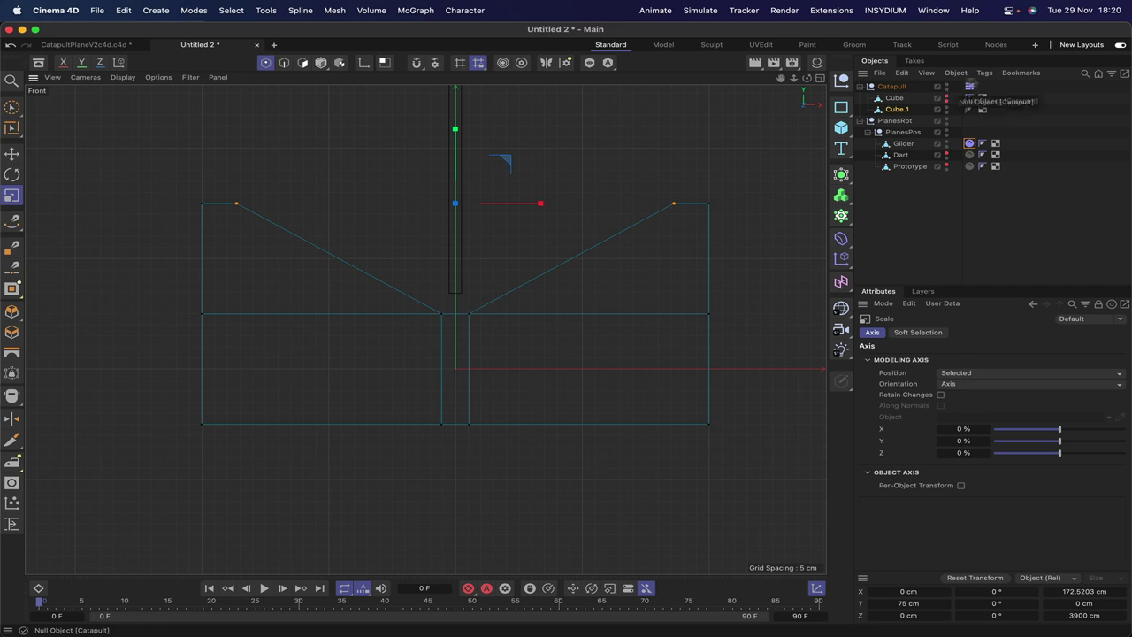
Disable the Catapult's dynamics body tag and examine the Glider's convex hull against the widened groove at frame 1
click(969, 86)
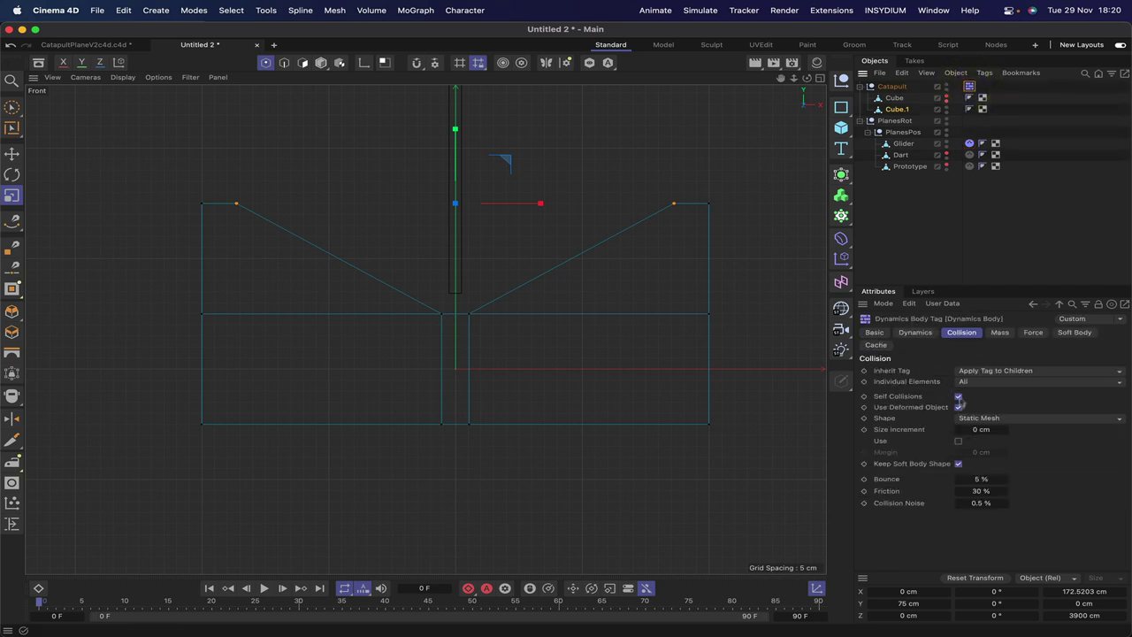
click(915, 331)
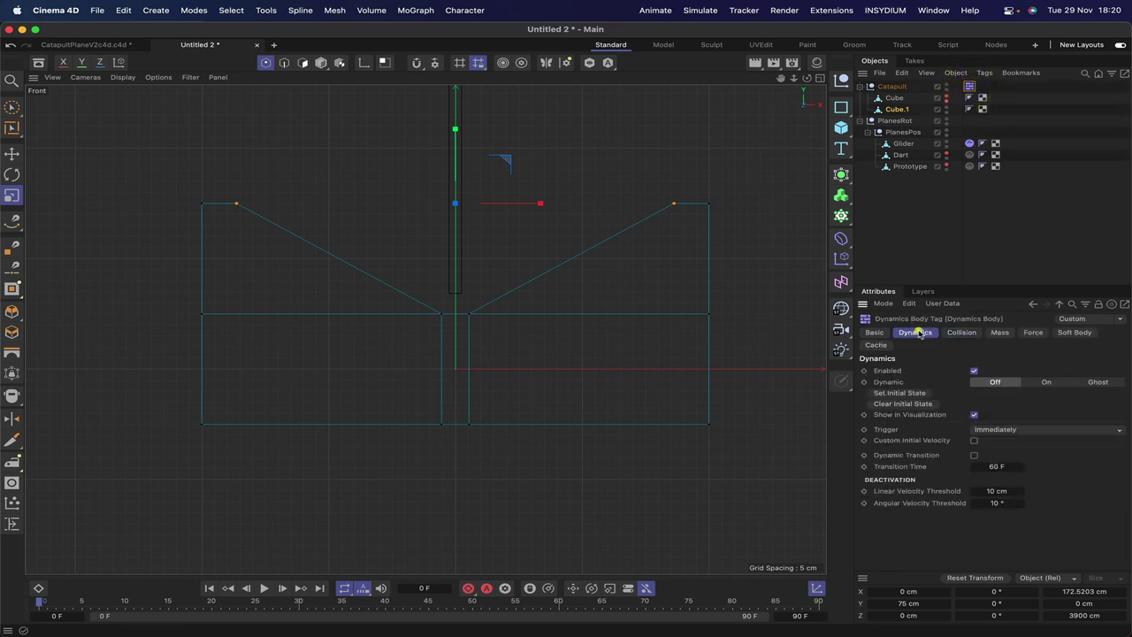
click(974, 371)
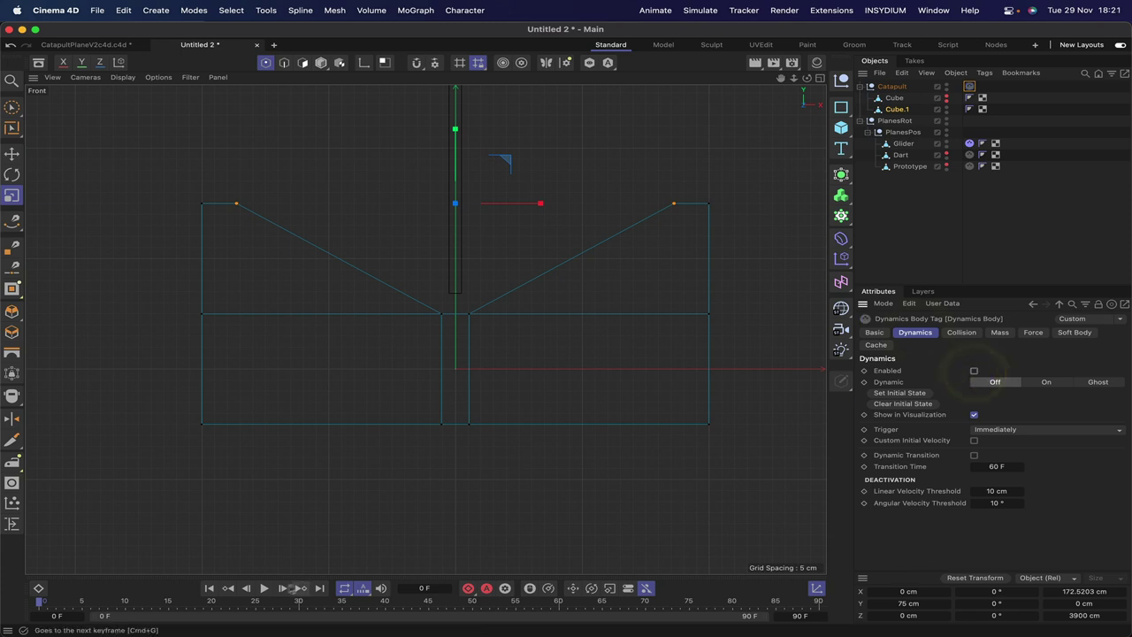
click(282, 588)
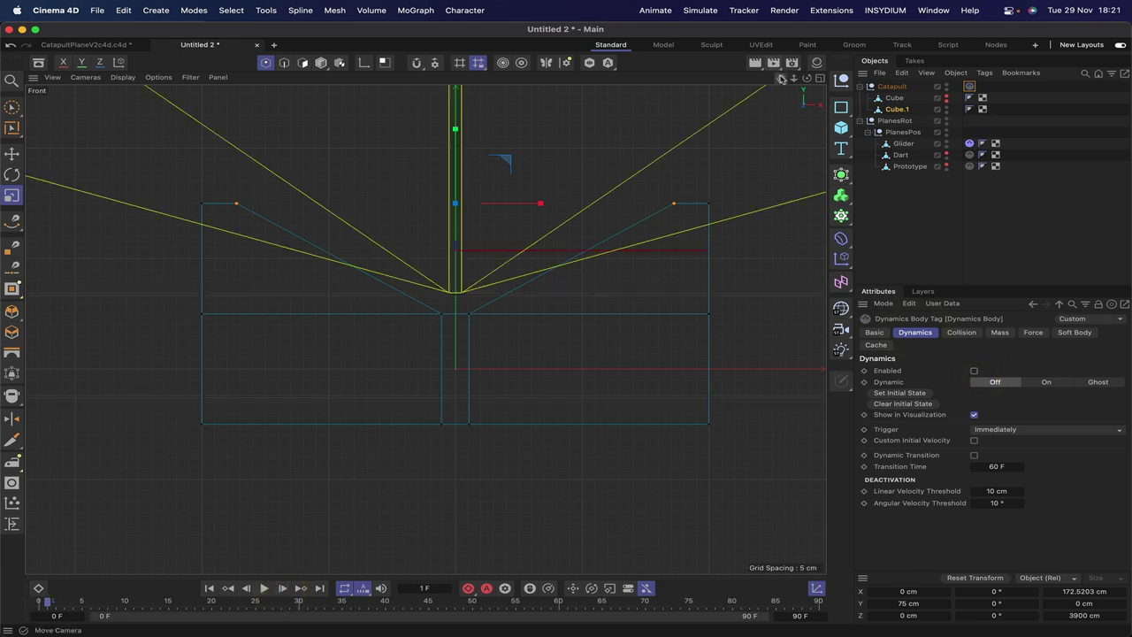
scroll(425, 329, down, 5)
scroll(425, 329, down, 3)
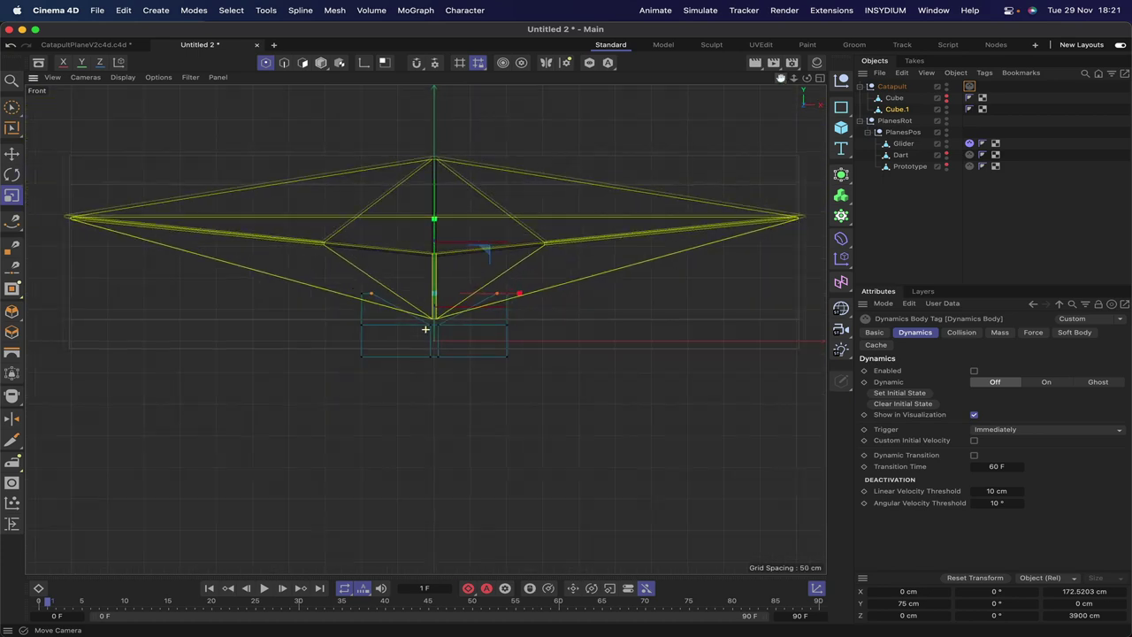
scroll(425, 329, up, 8)
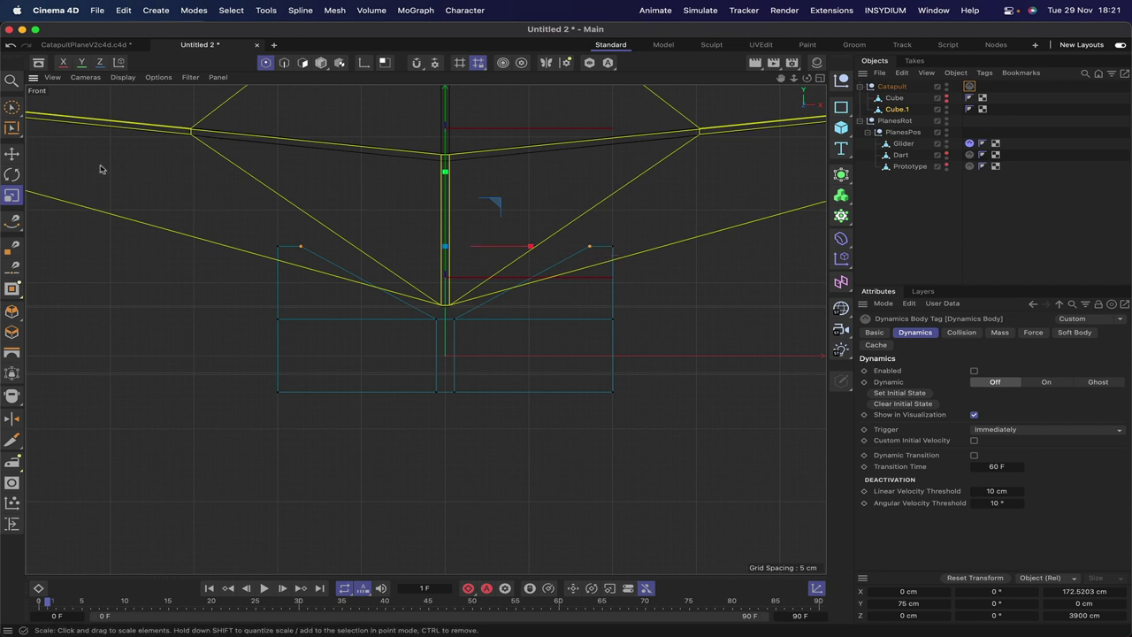
Add the outer upper corner points to the selection and lower all of Cube.1's top points to about Y 60.14 cm
click(11, 106)
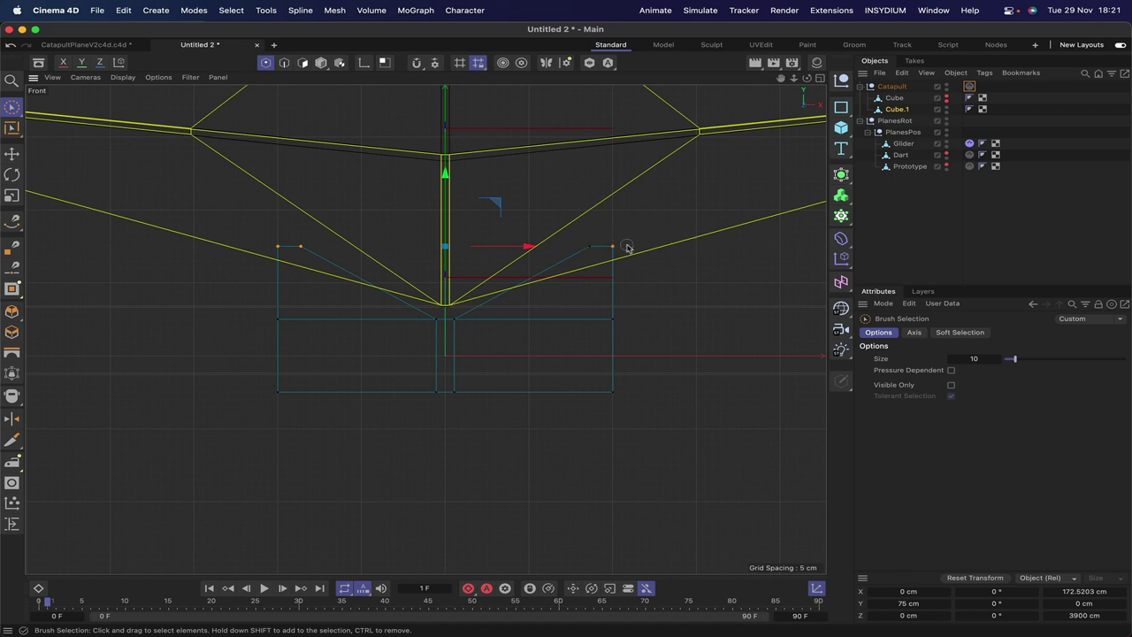
drag(600, 246, 575, 236)
drag(446, 175, 449, 204)
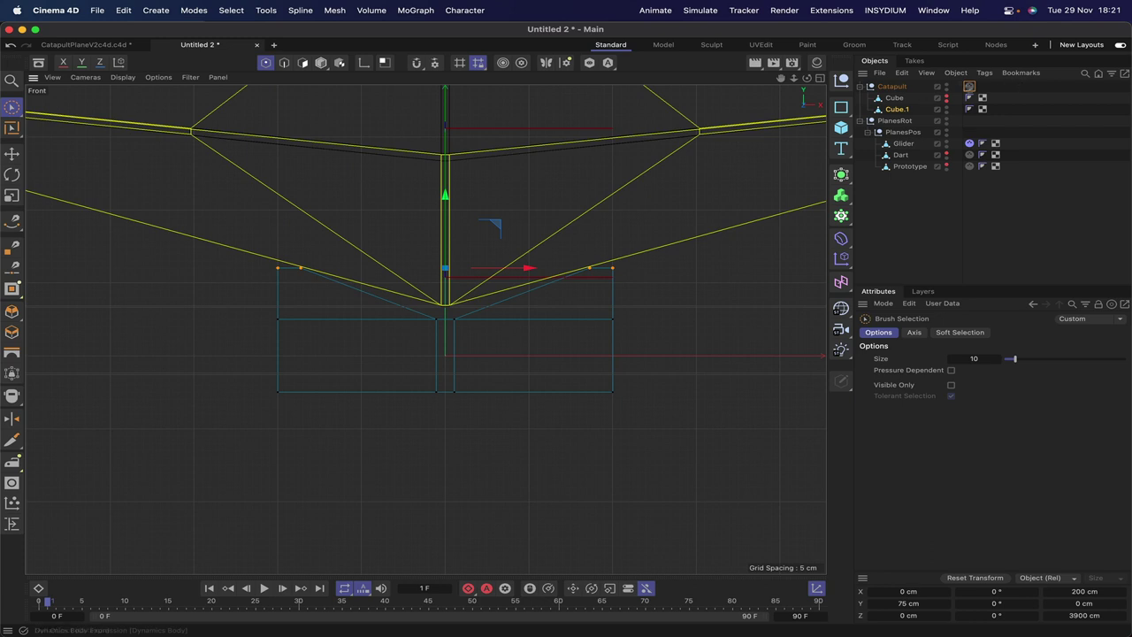
Re-enable the Catapult's dynamics body tag and rewind the animation to frame 0
click(969, 87)
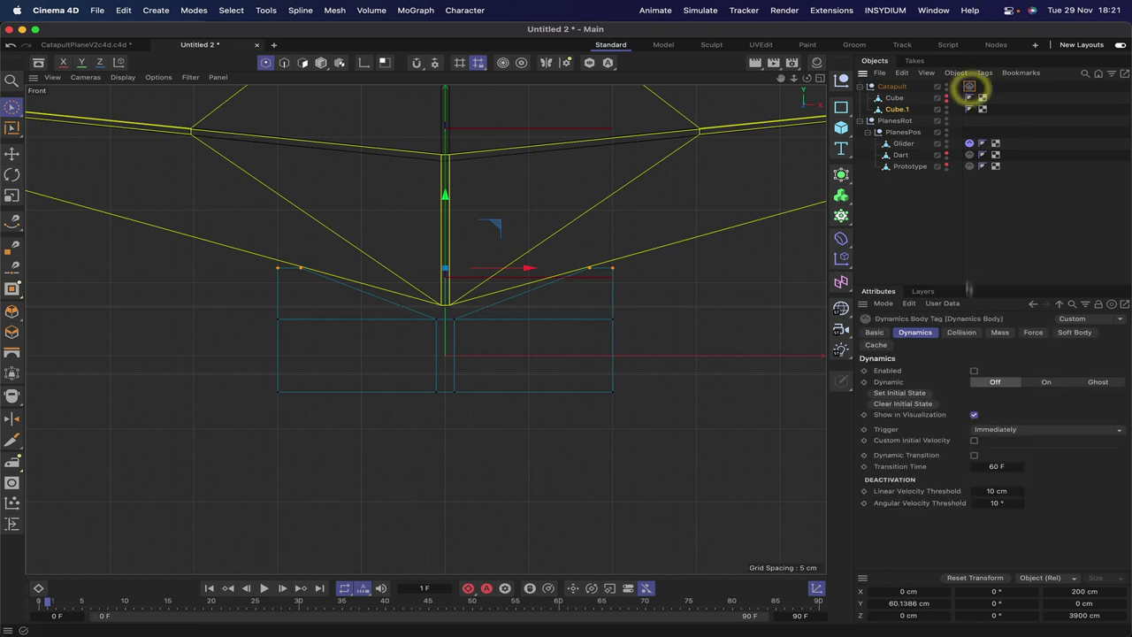
click(974, 370)
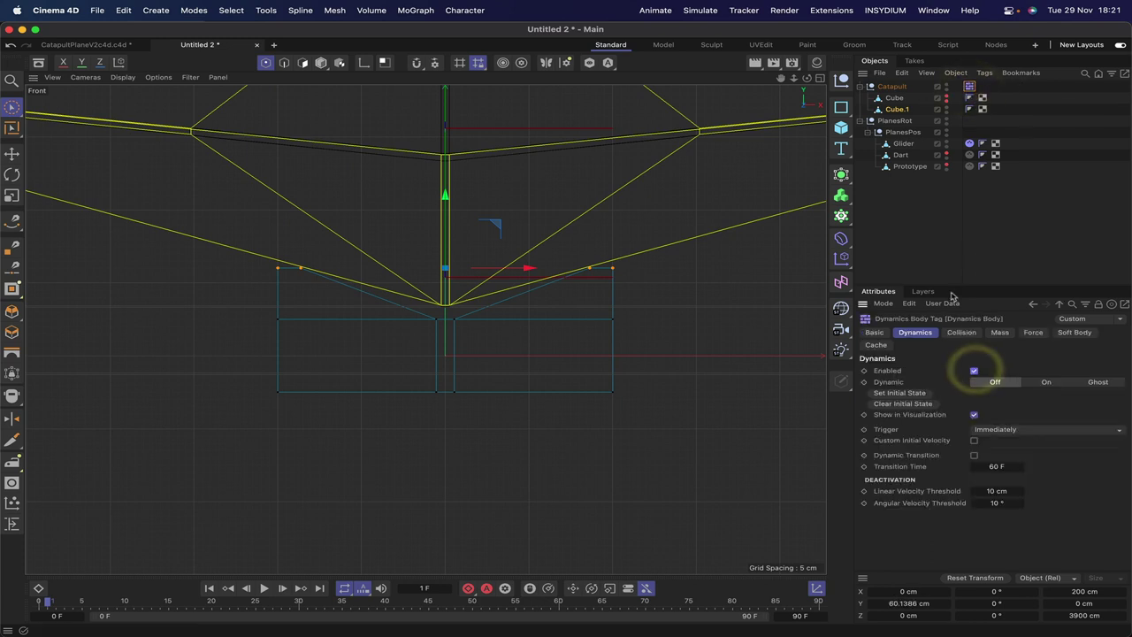
click(208, 587)
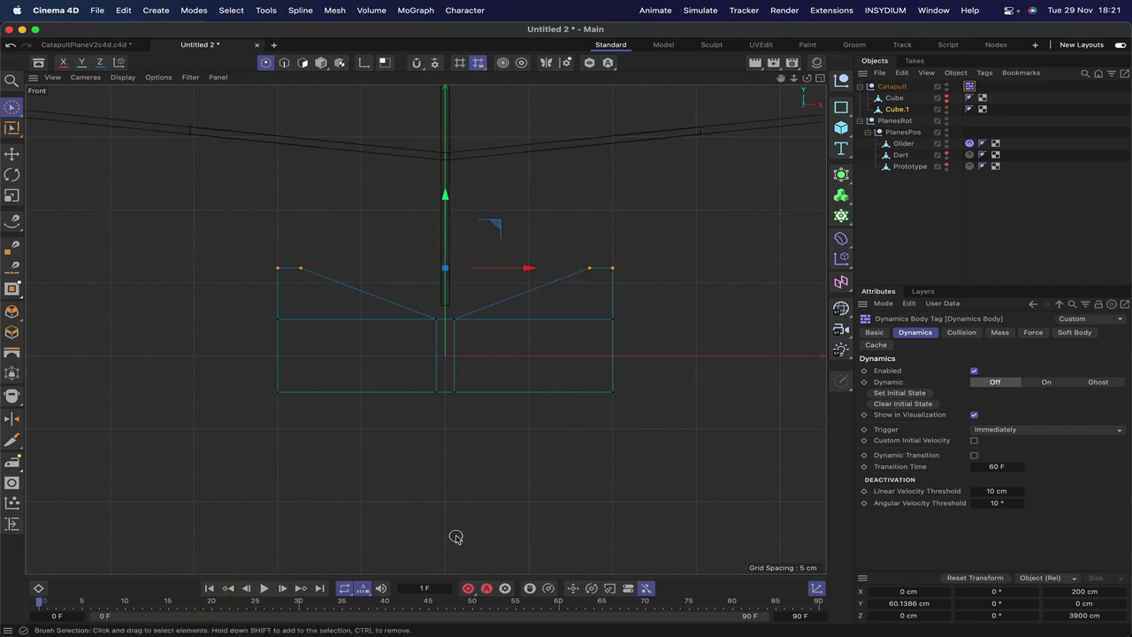
In the perspective view, move the dynamics body tag from the Catapult null onto Cube.1
key(F1)
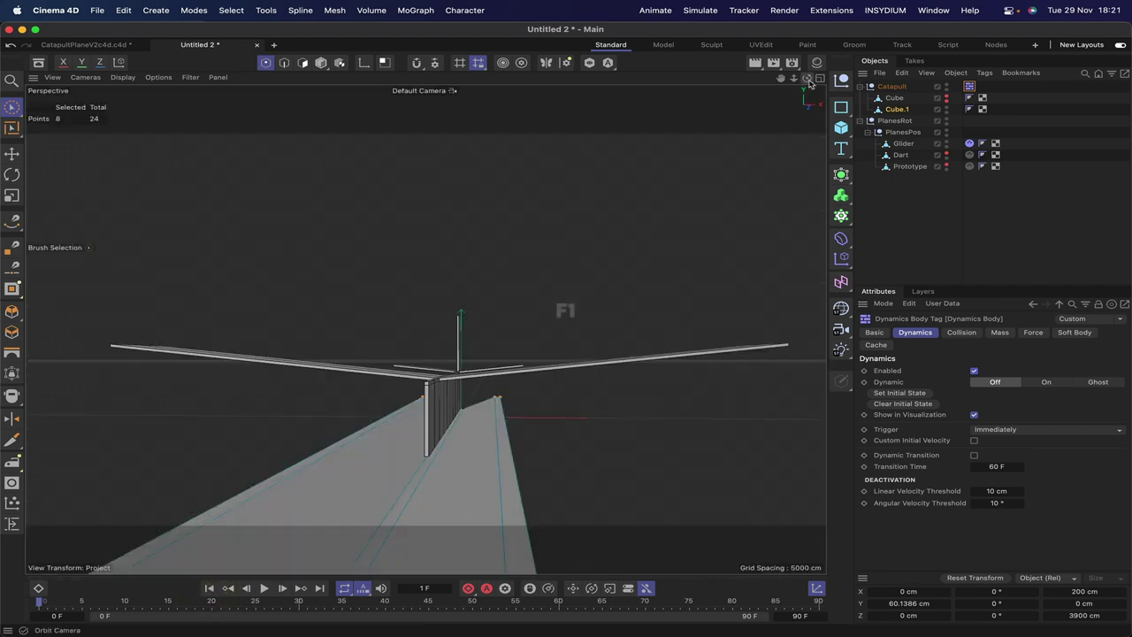
drag(793, 78, 780, 78)
scroll(425, 326, down, 10)
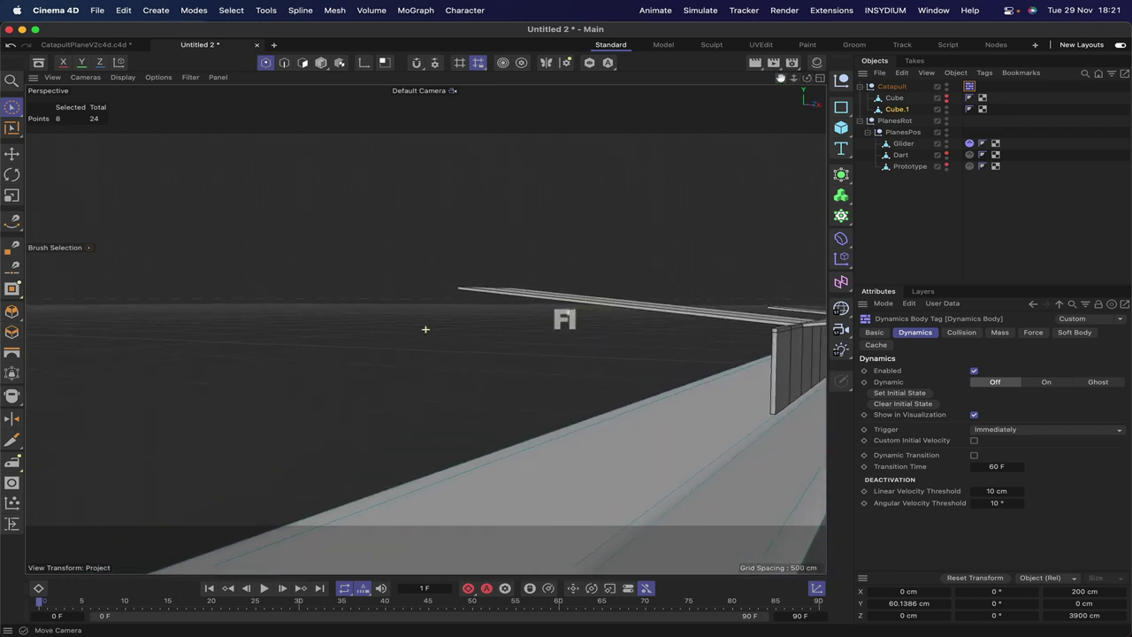
scroll(426, 329, down, 3)
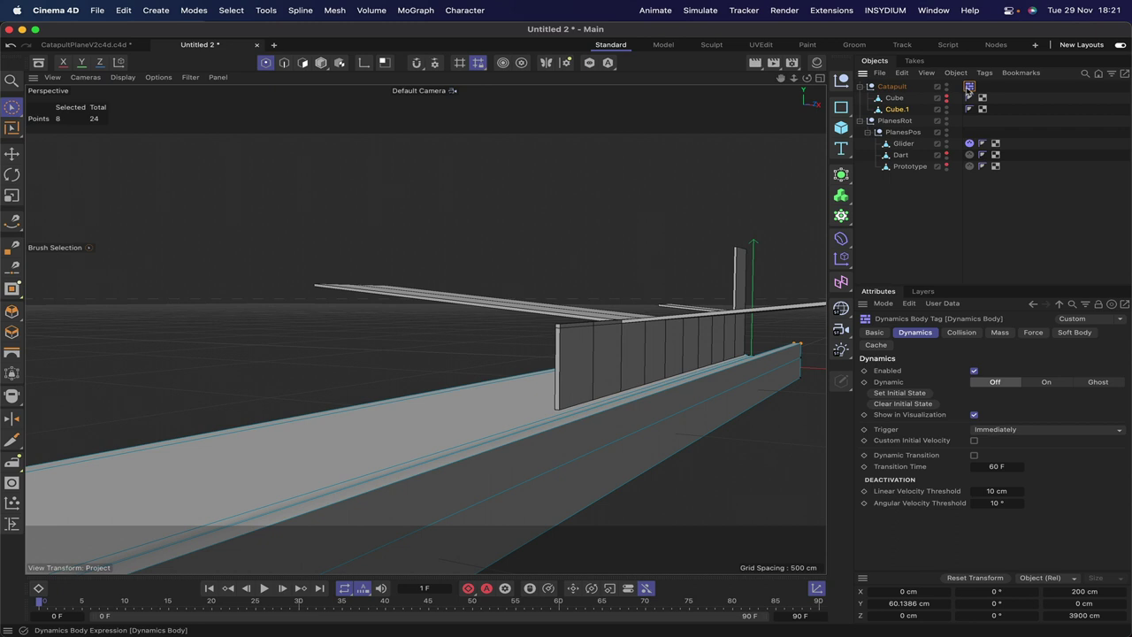
drag(996, 110, 995, 109)
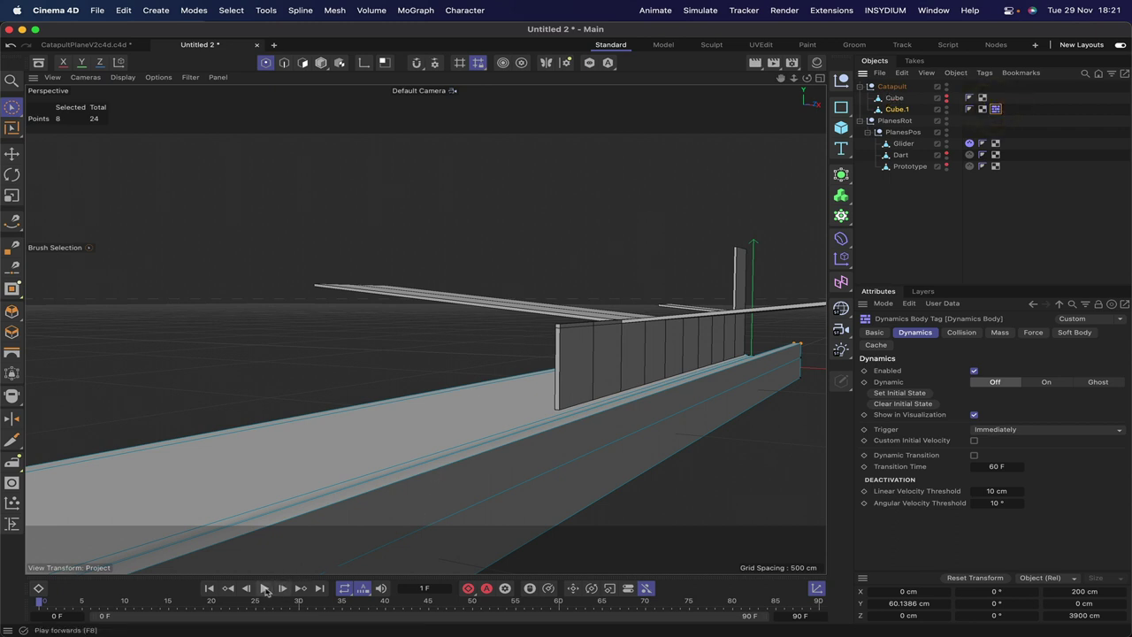
Play the simulation to check how the Glider rests on the reshaped beam, and rewind to frame 0
click(264, 589)
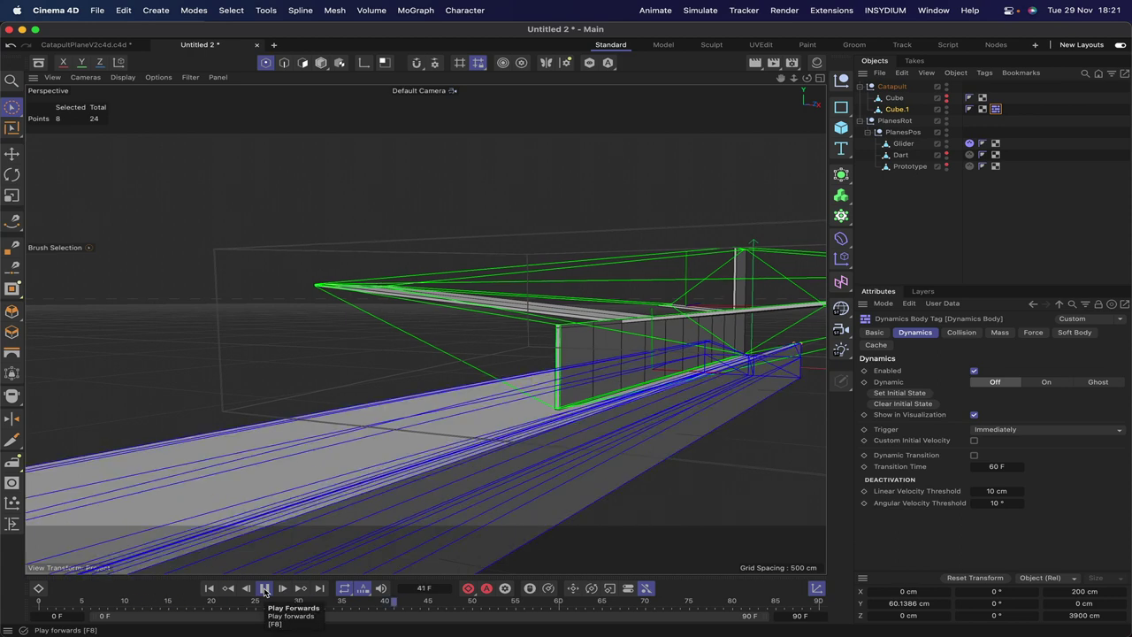
click(263, 589)
click(209, 588)
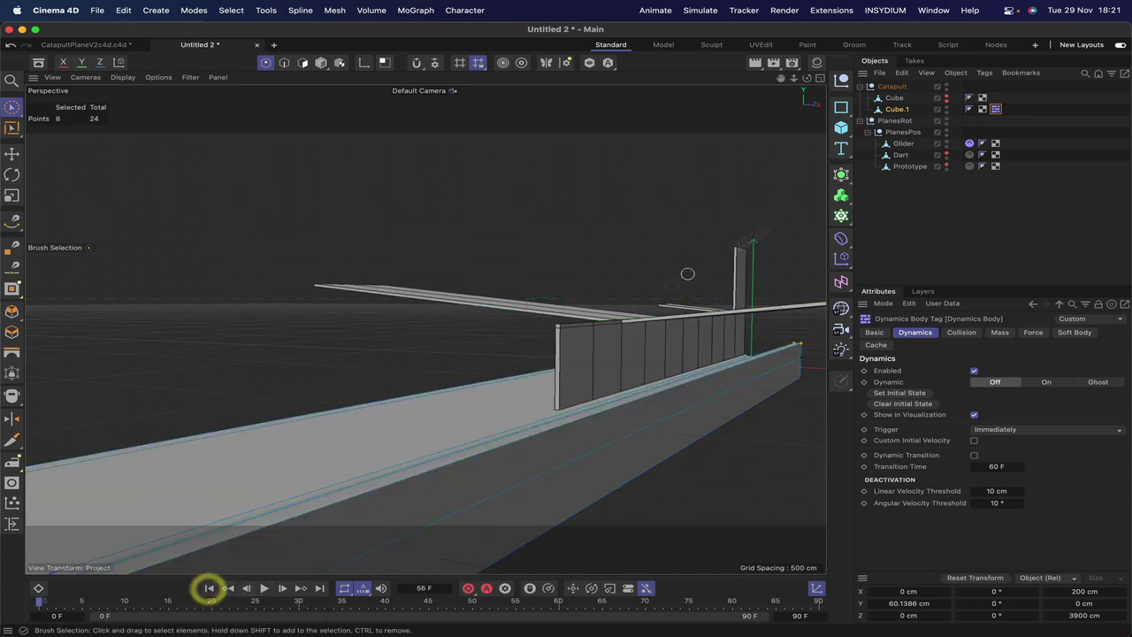
Make the original Cube visible again in viewport and render, and play the simulation to frame 29
click(946, 98)
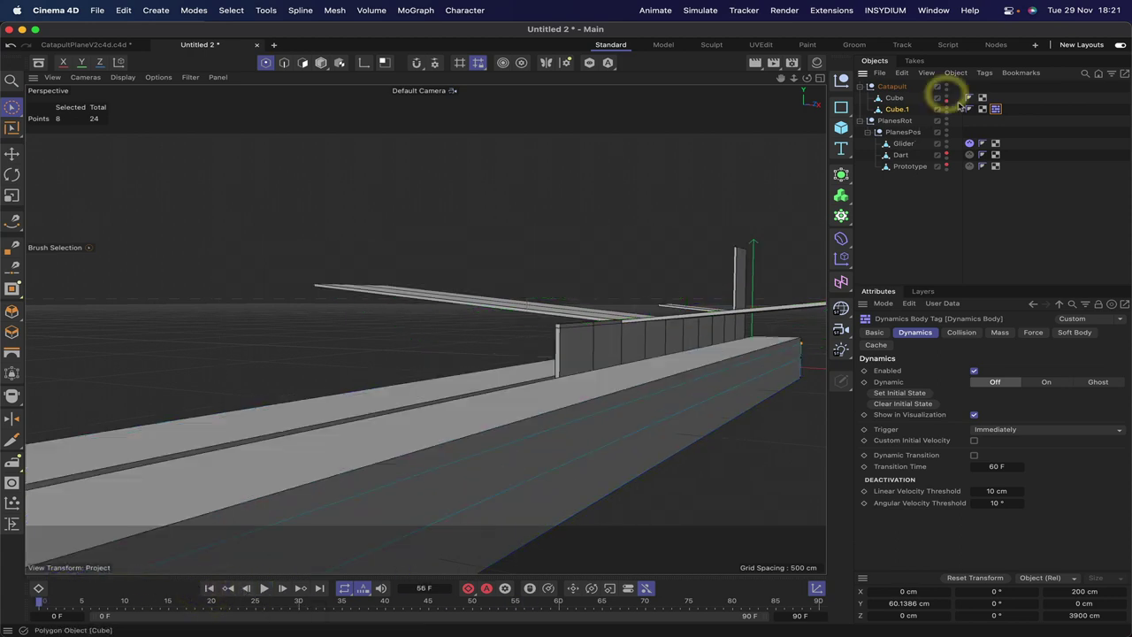
click(264, 589)
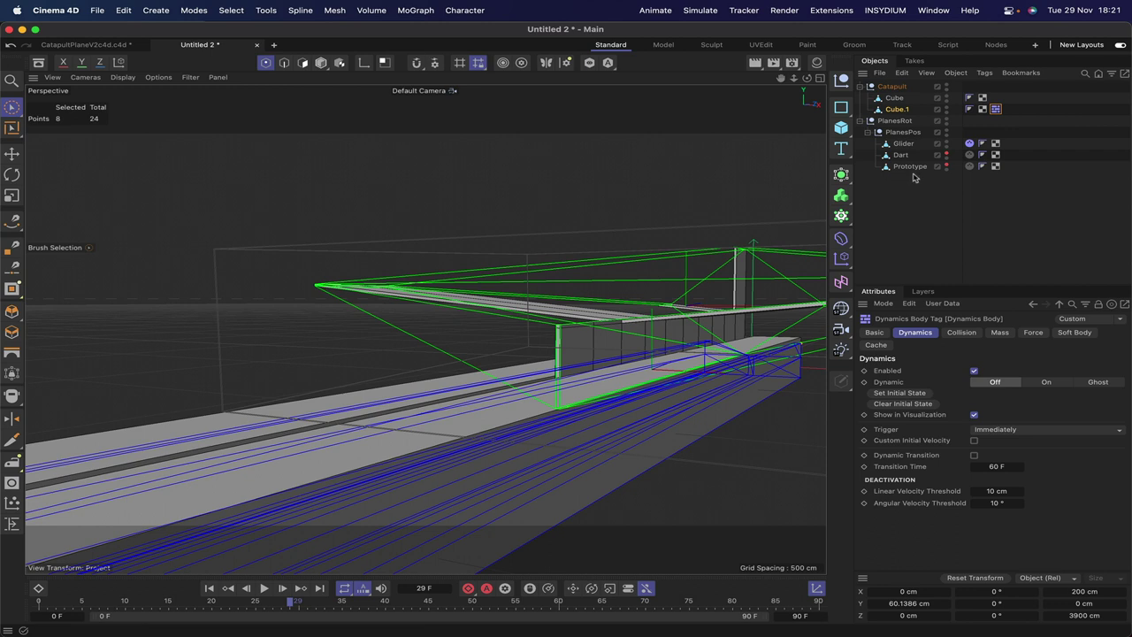
Disable the Bullet visualization in the project settings
key(super+d)
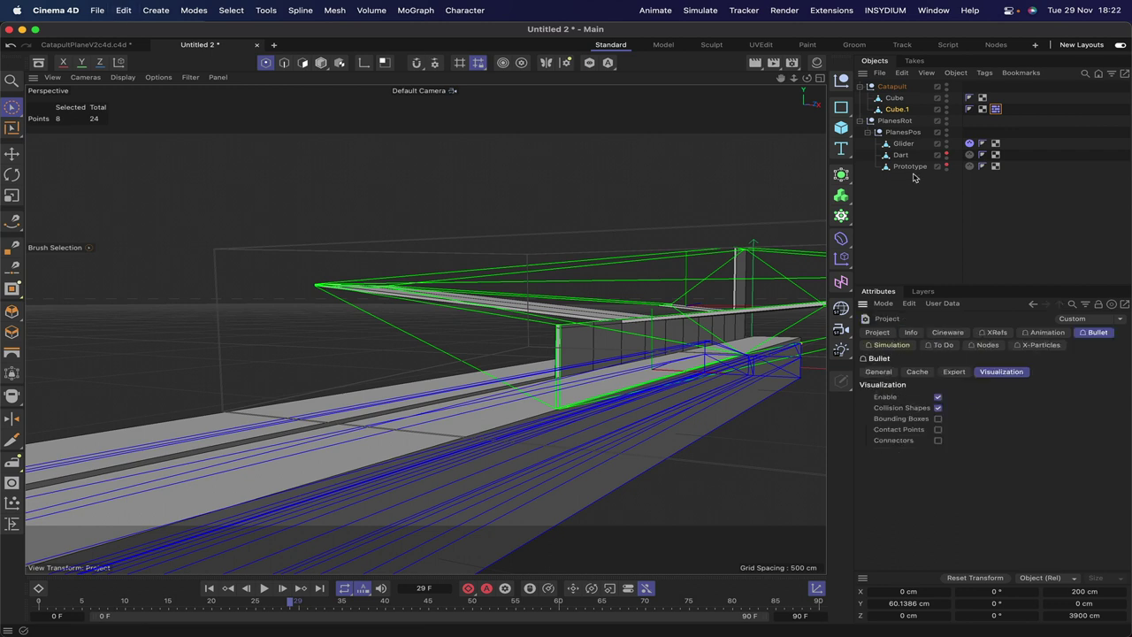
click(938, 397)
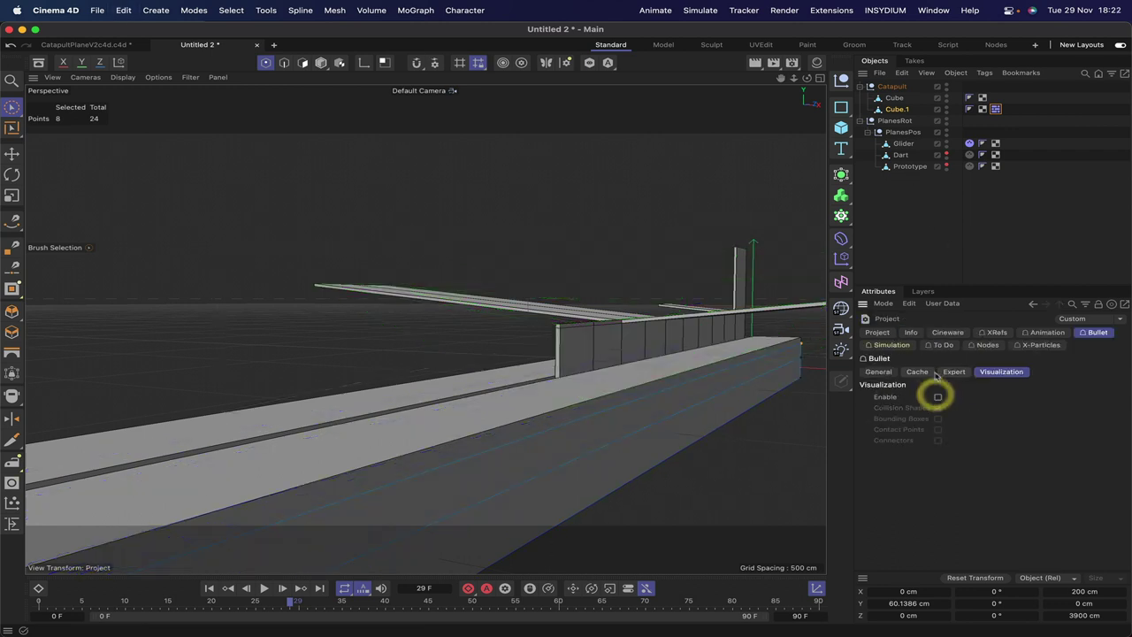
Rewind and replay the simulation to frame 28, and inspect the Glider and the whole catapult beam in perspective
click(212, 589)
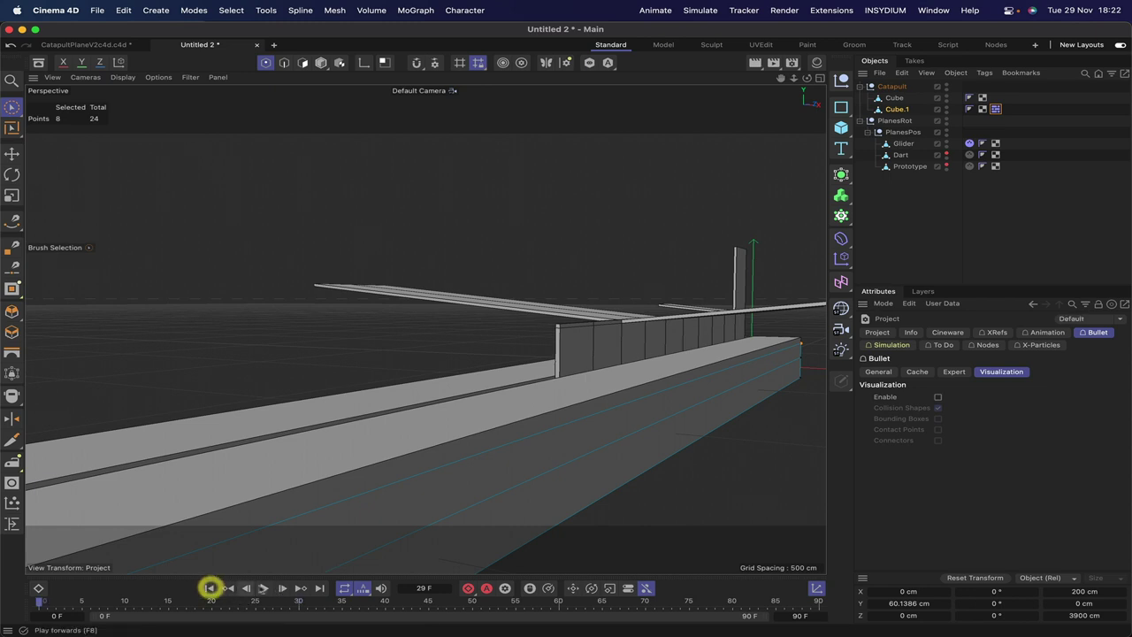
click(264, 589)
click(265, 589)
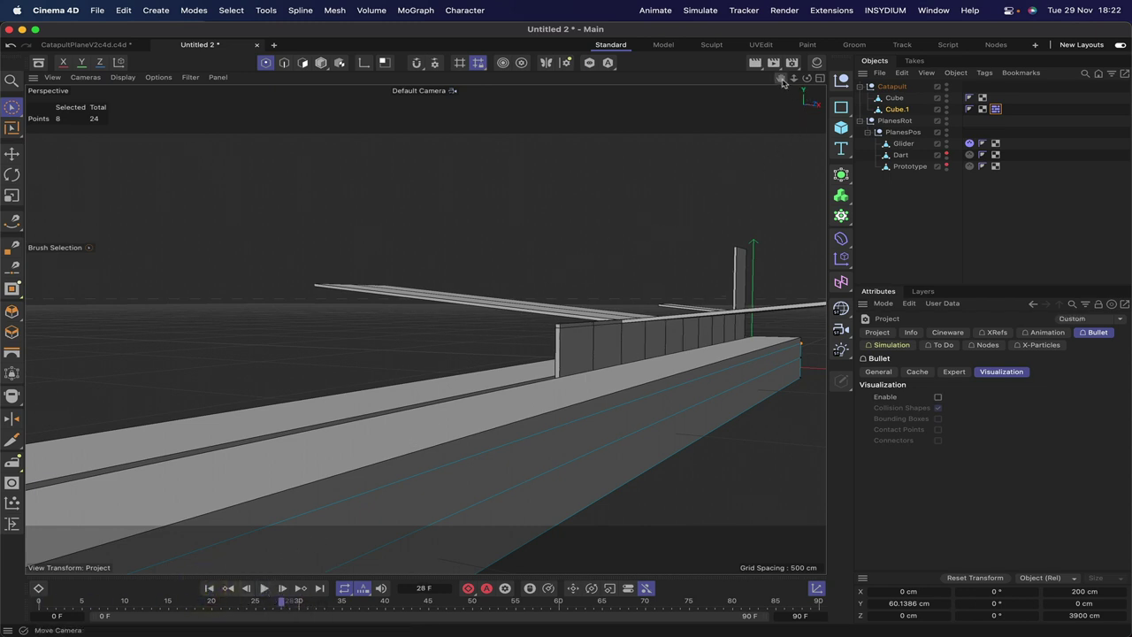
mouse_move(783, 83)
mouse_down()
mouse_move(716, 86)
mouse_move(791, 84)
mouse_move(770, 89)
mouse_up()
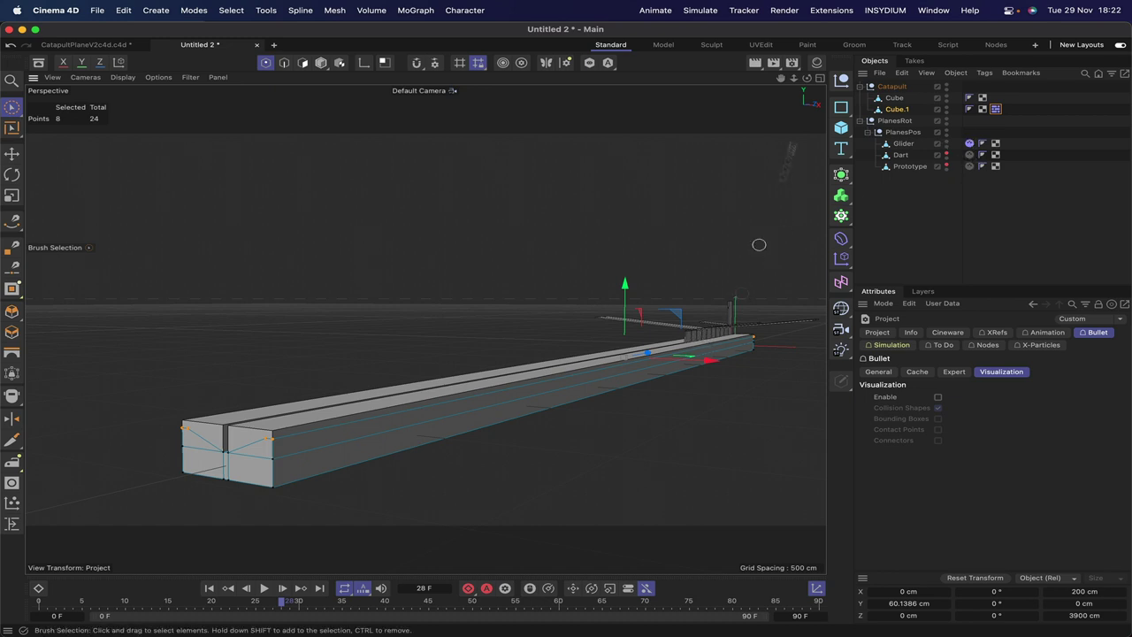
drag(807, 78, 780, 79)
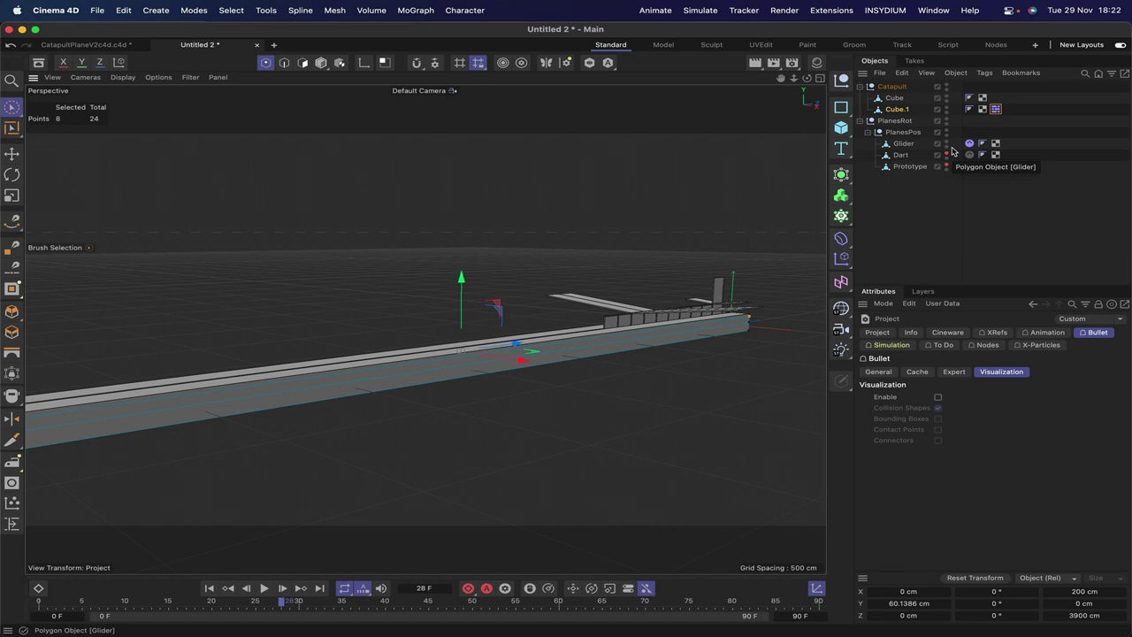
drag(781, 79, 426, 329)
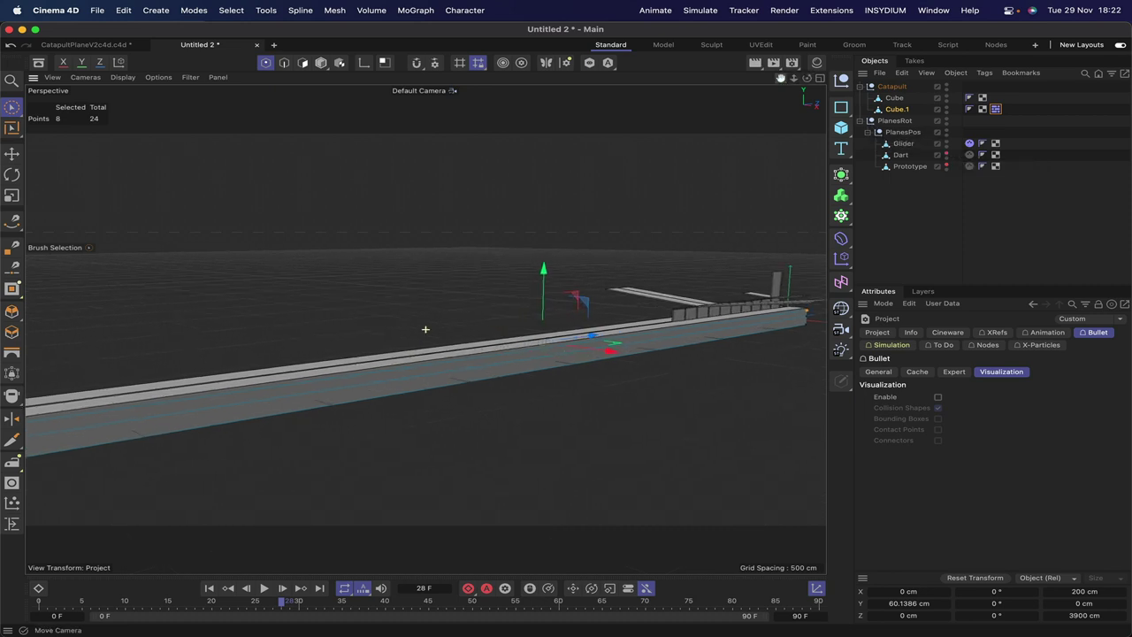
mouse_move(782, 78)
mouse_down()
mouse_move(424, 329)
mouse_move(561, 329)
mouse_move(424, 329)
mouse_up()
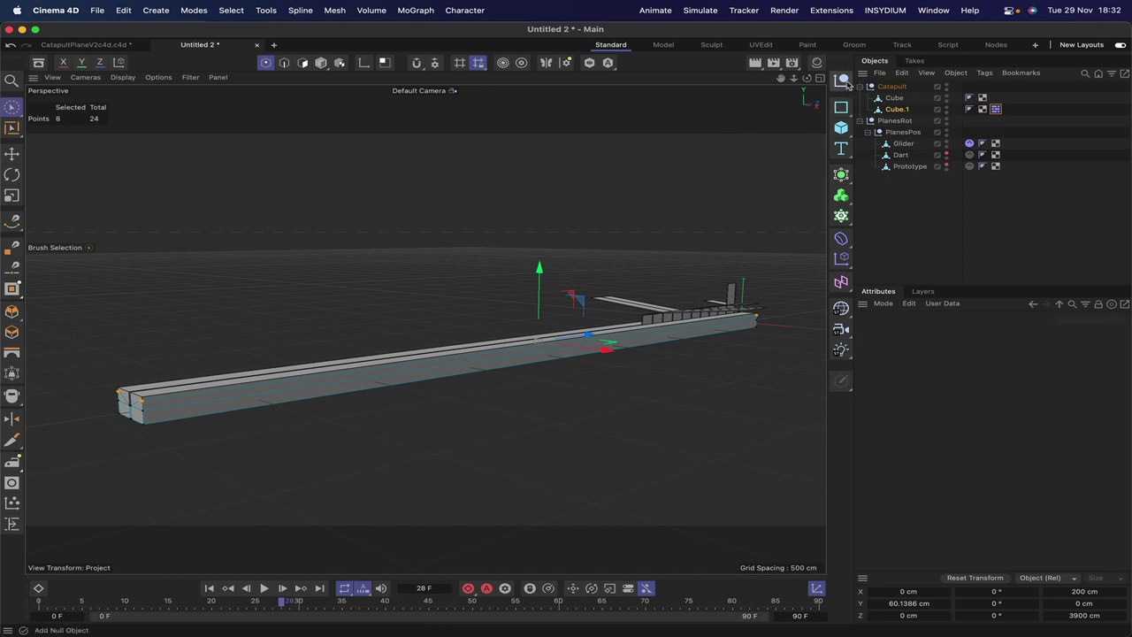
Add a null object and rename it Controller
click(841, 80)
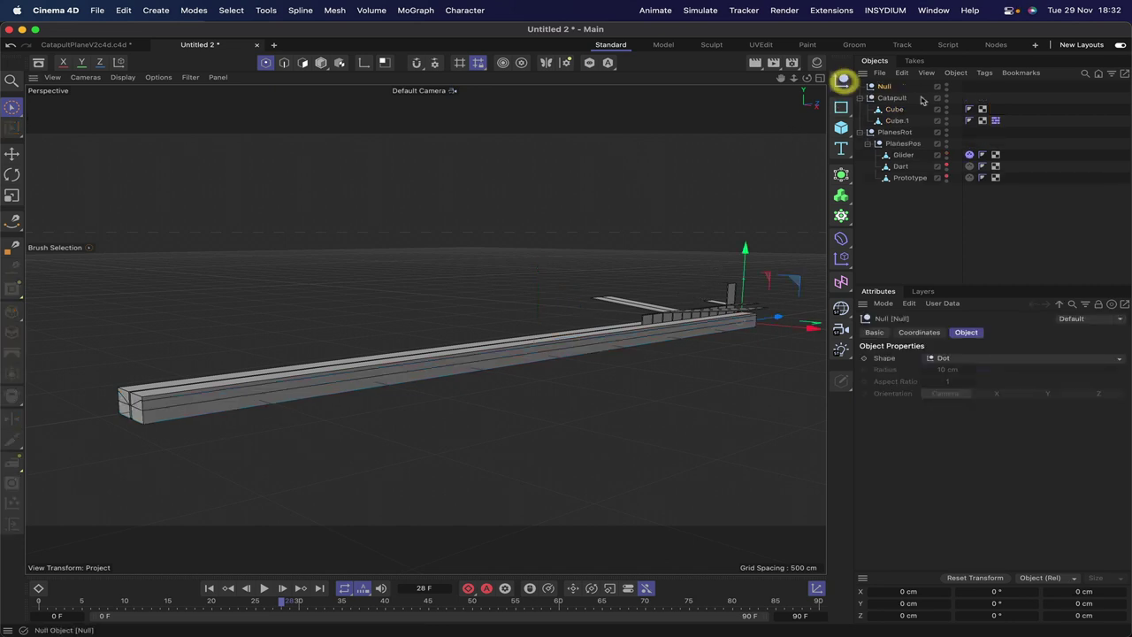
double_click(882, 87)
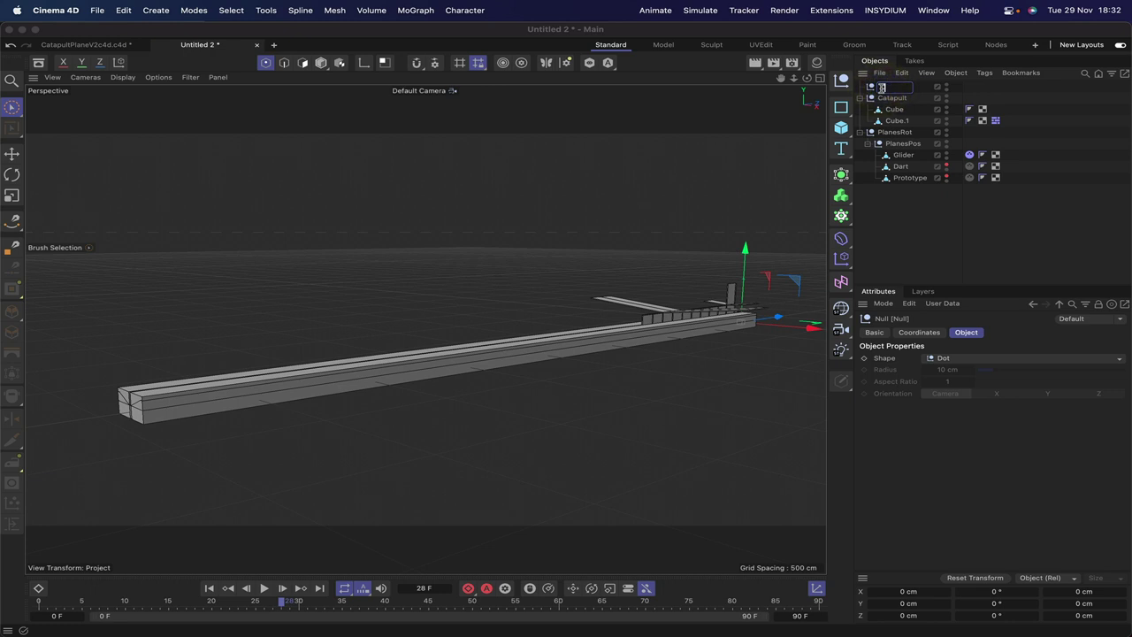
text(Controller)
key(Return)
Add an XPresso tag to the Controller null, copy it onto the Catapult null, and close the XPresso Editor
click(987, 75)
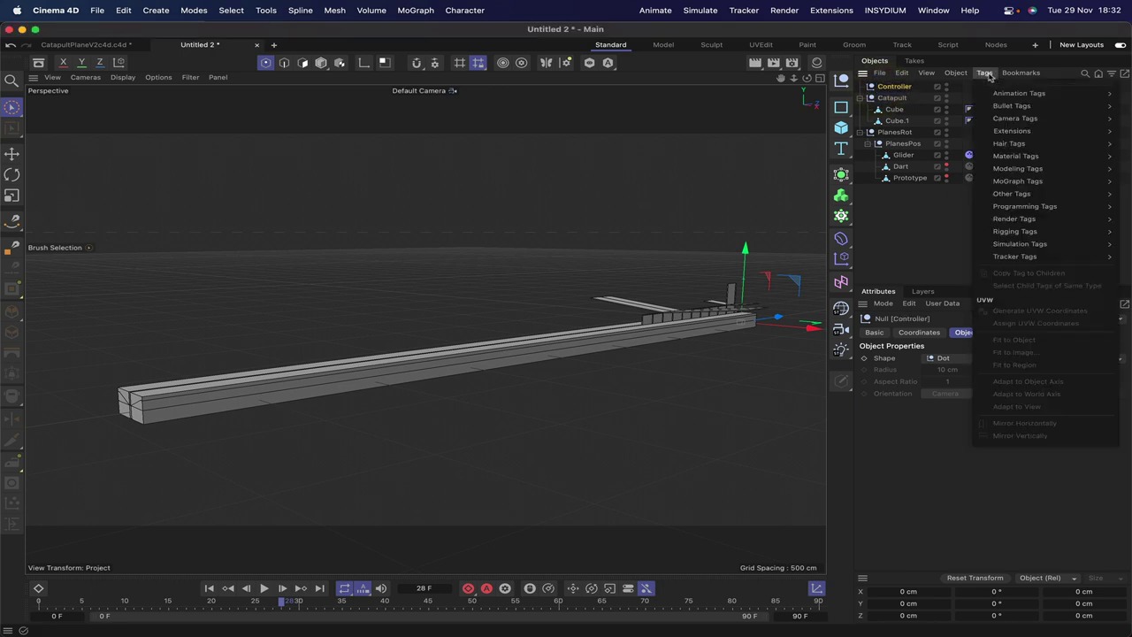
key(Right)
click(985, 76)
mouse_move(993, 108)
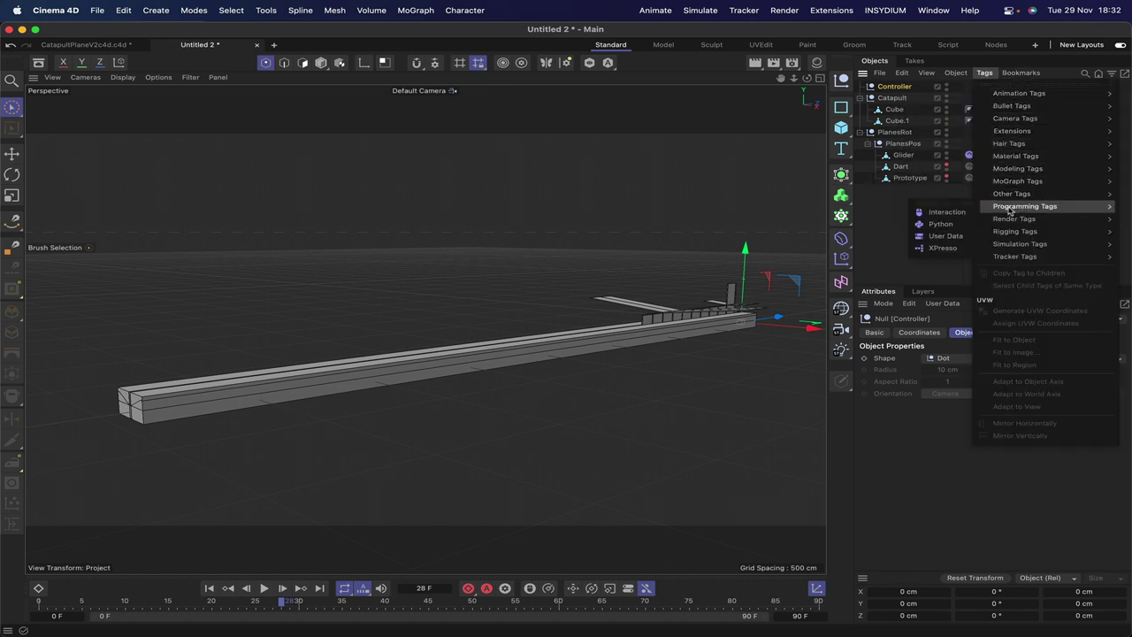
mouse_move(981, 209)
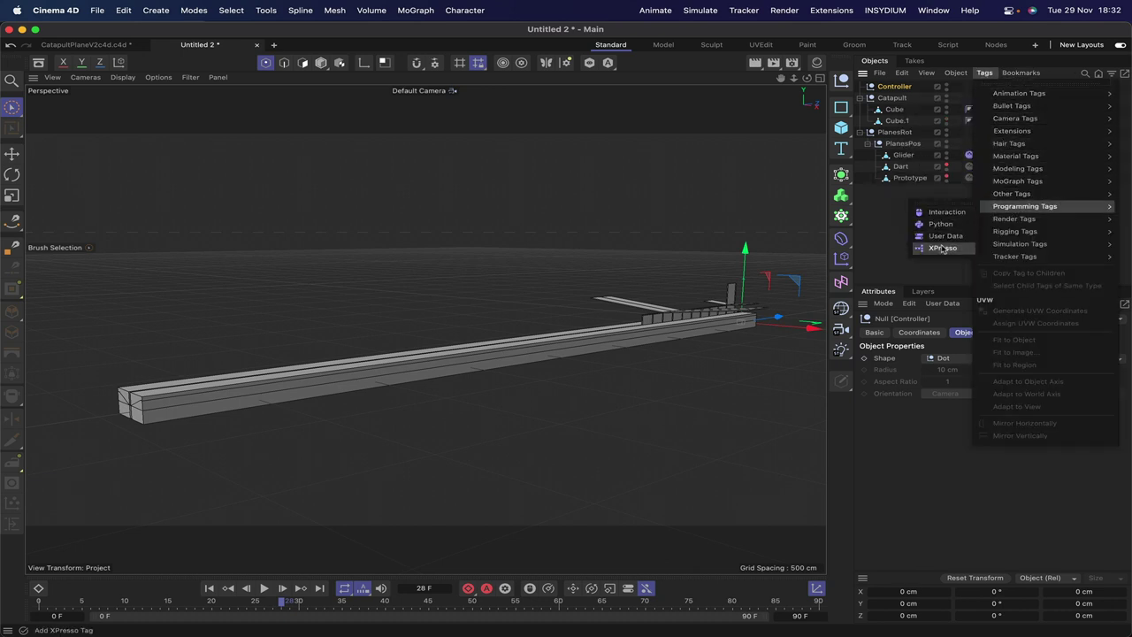
click(941, 244)
drag(867, 237, 486, 190)
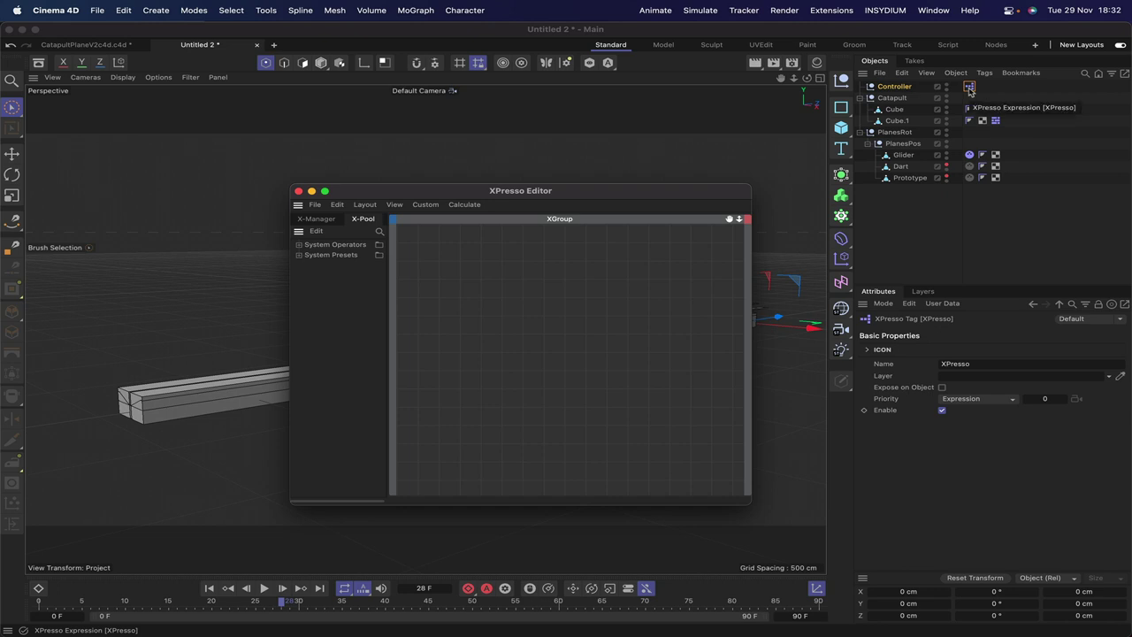
ctrl+drag(969, 88, 939, 103)
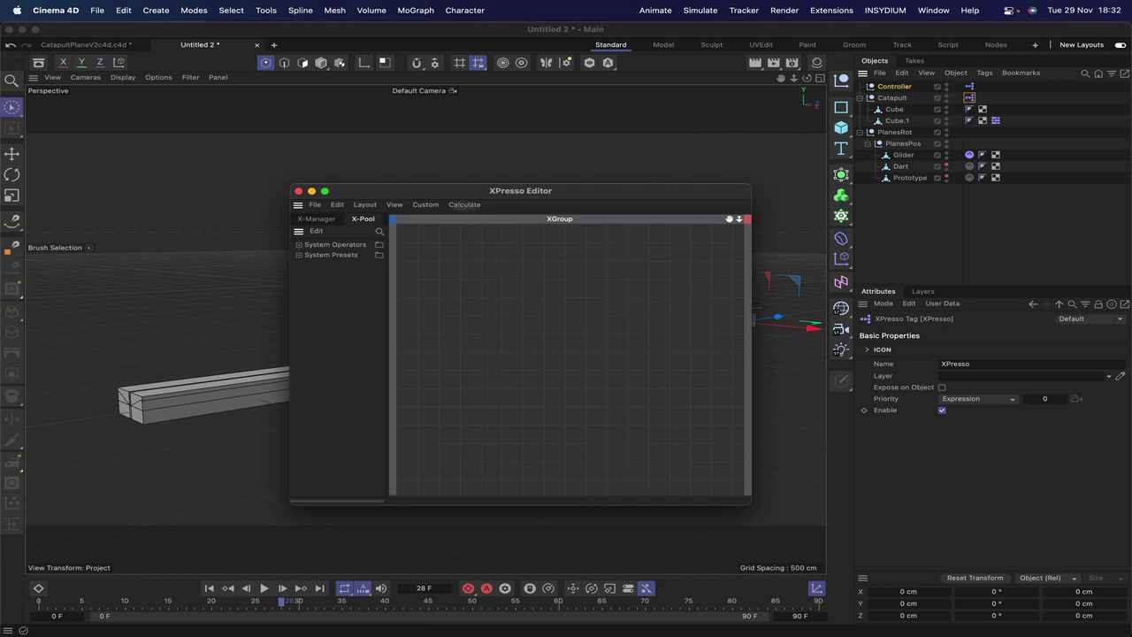
click(299, 191)
Start user data on the Controller null with a top-level group named Catapult, and nest the default data entry inside it
click(884, 87)
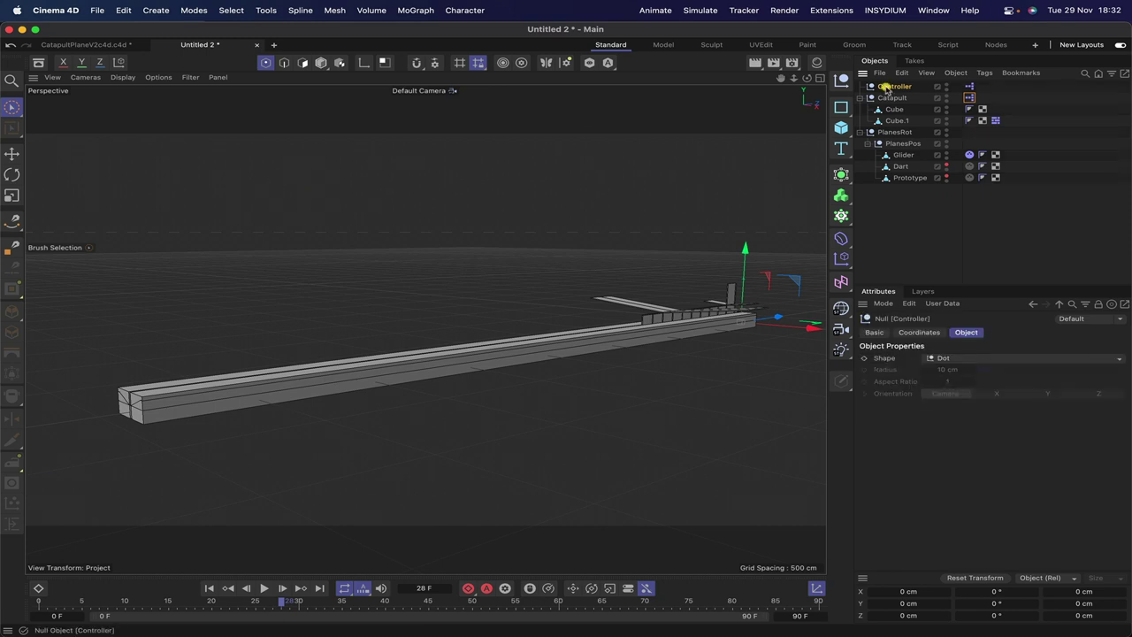
click(942, 303)
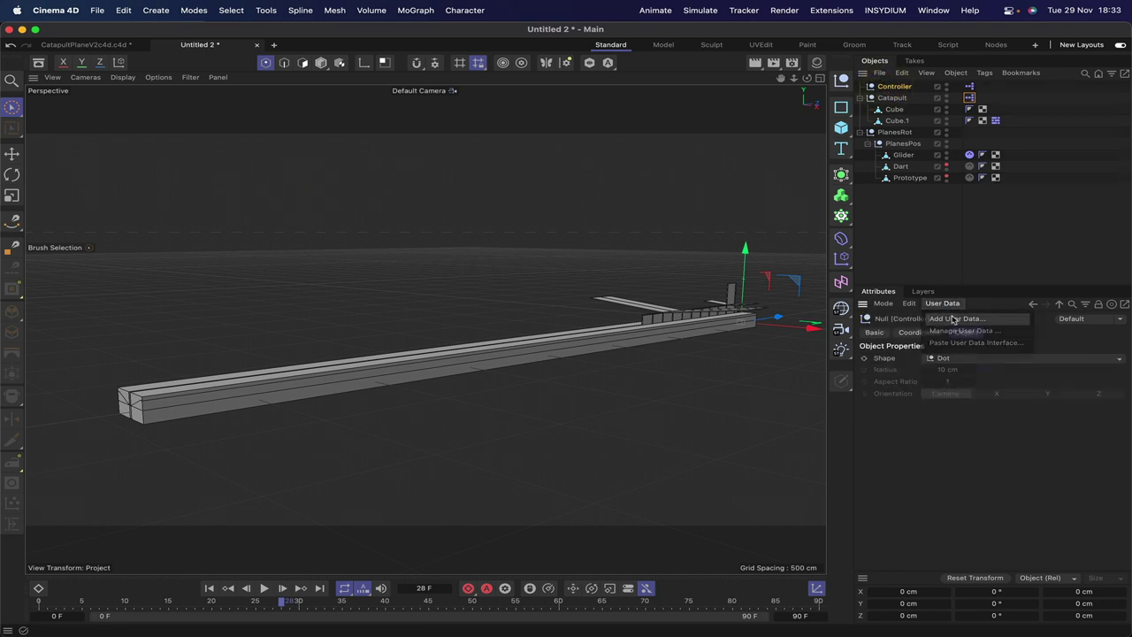
click(955, 321)
drag(648, 124, 533, 118)
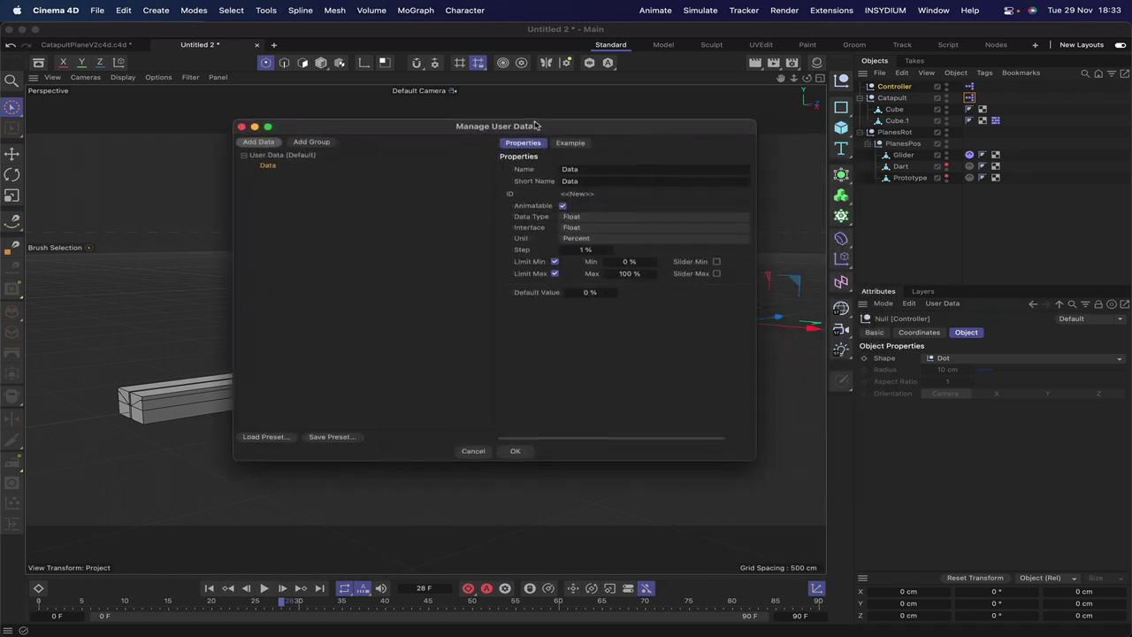
click(312, 142)
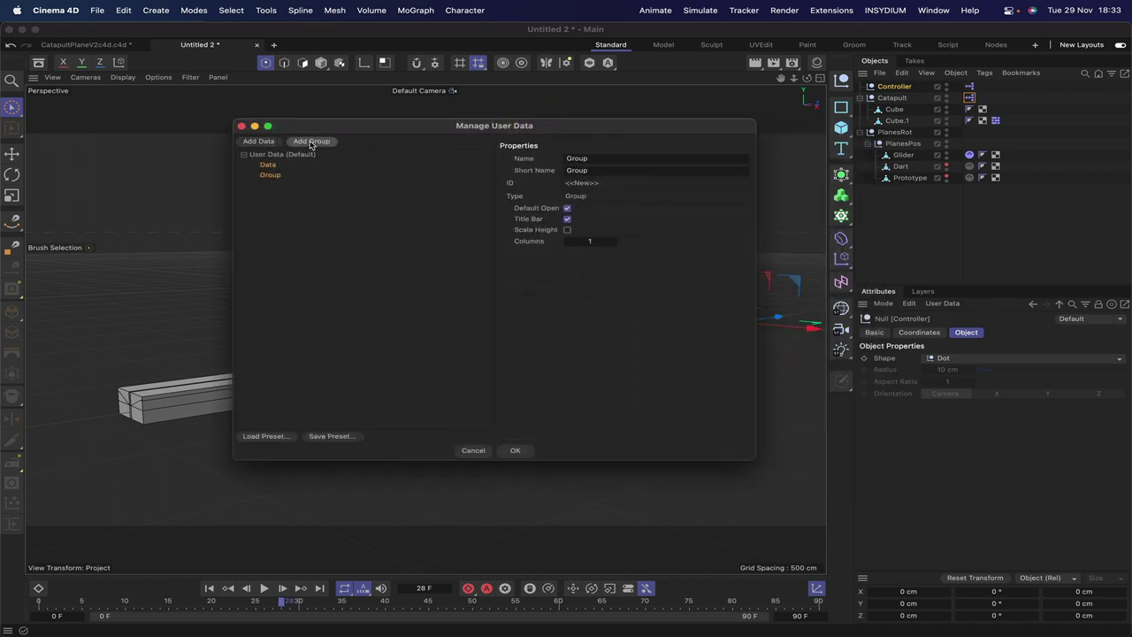
click(537, 157)
text(Catapult)
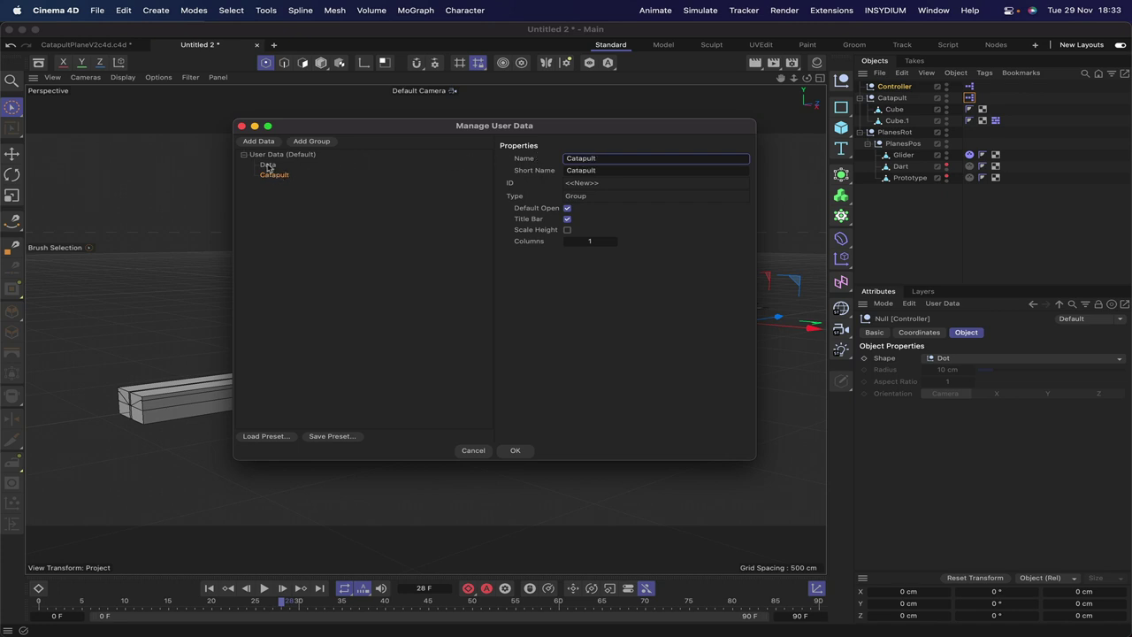
drag(268, 166, 240, 202)
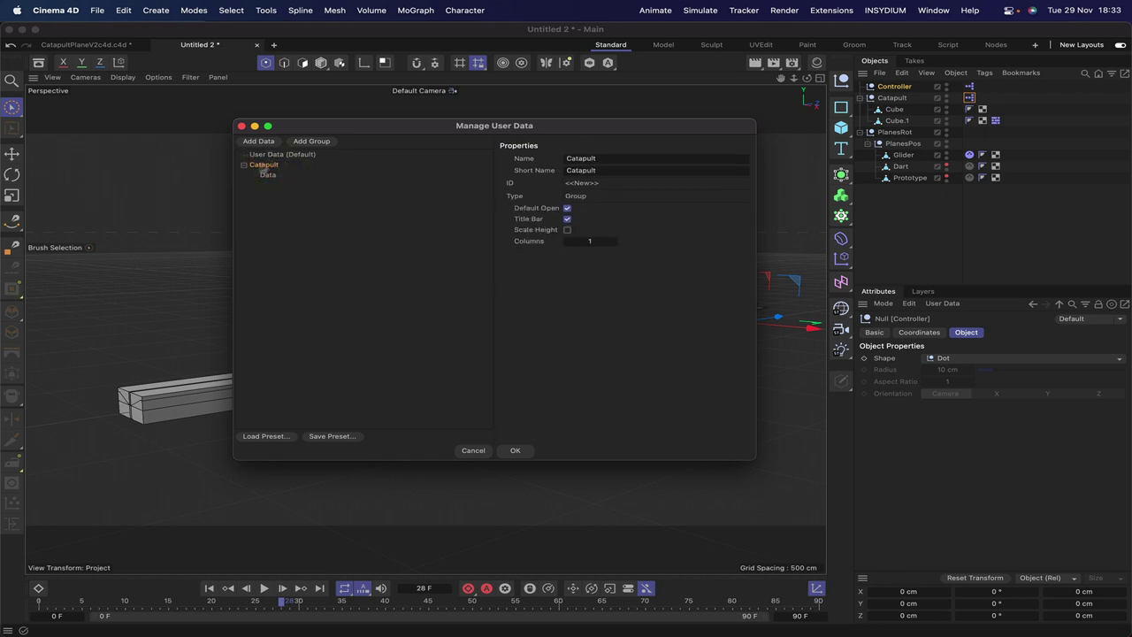
Name the Catapult group's data entry Angle and set its interface to Float Slider with Degree as the unit
click(268, 173)
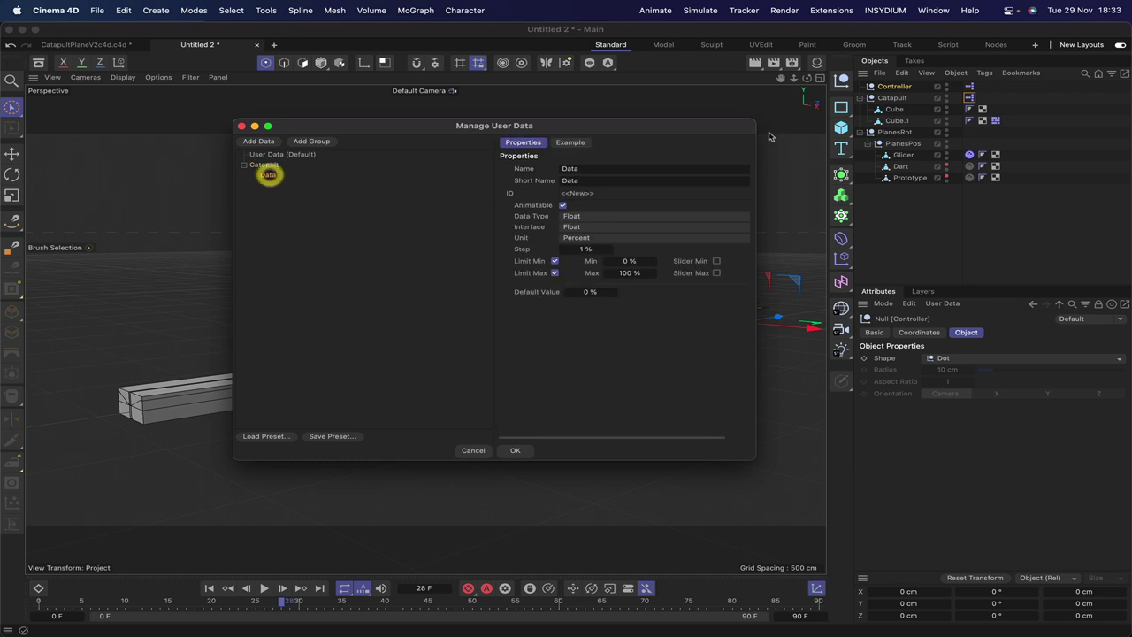
click(541, 170)
text(Angle)
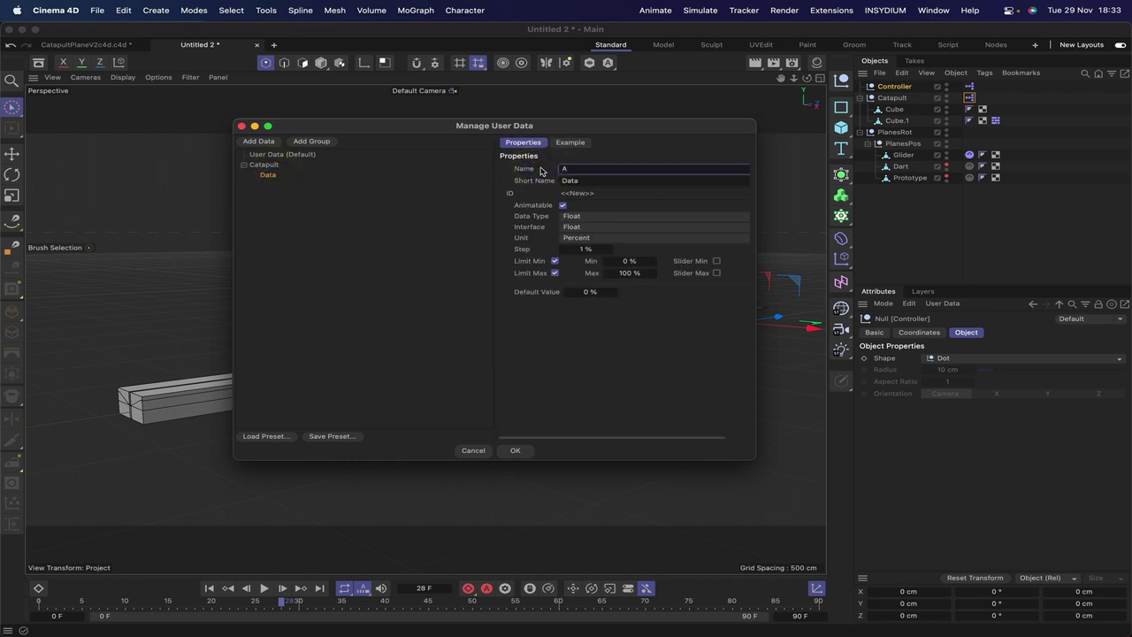
click(585, 228)
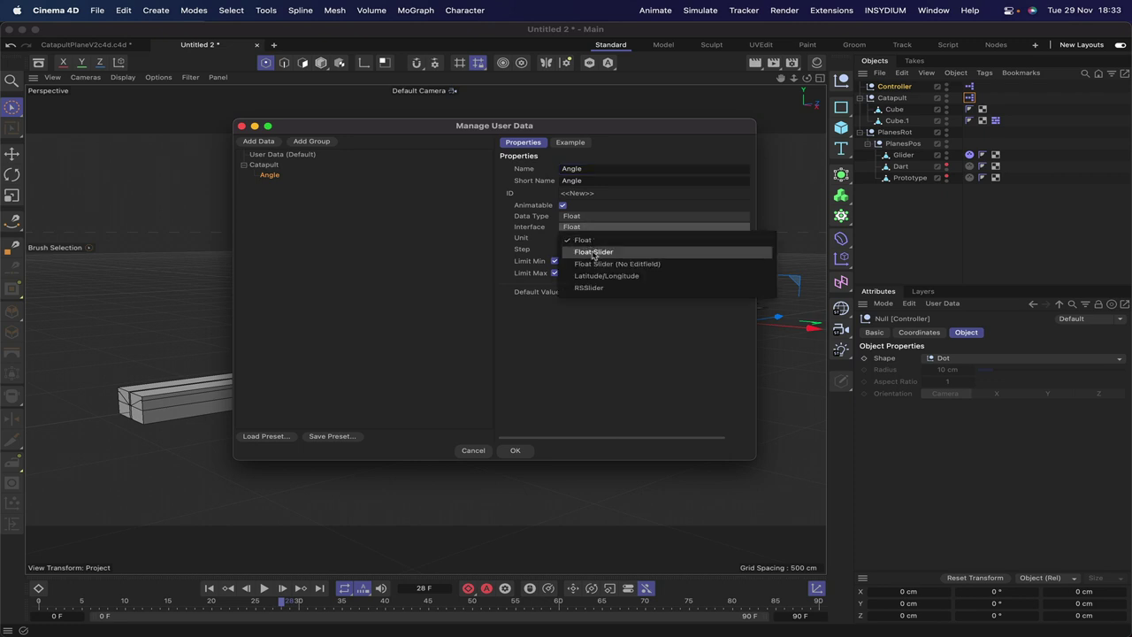
click(593, 253)
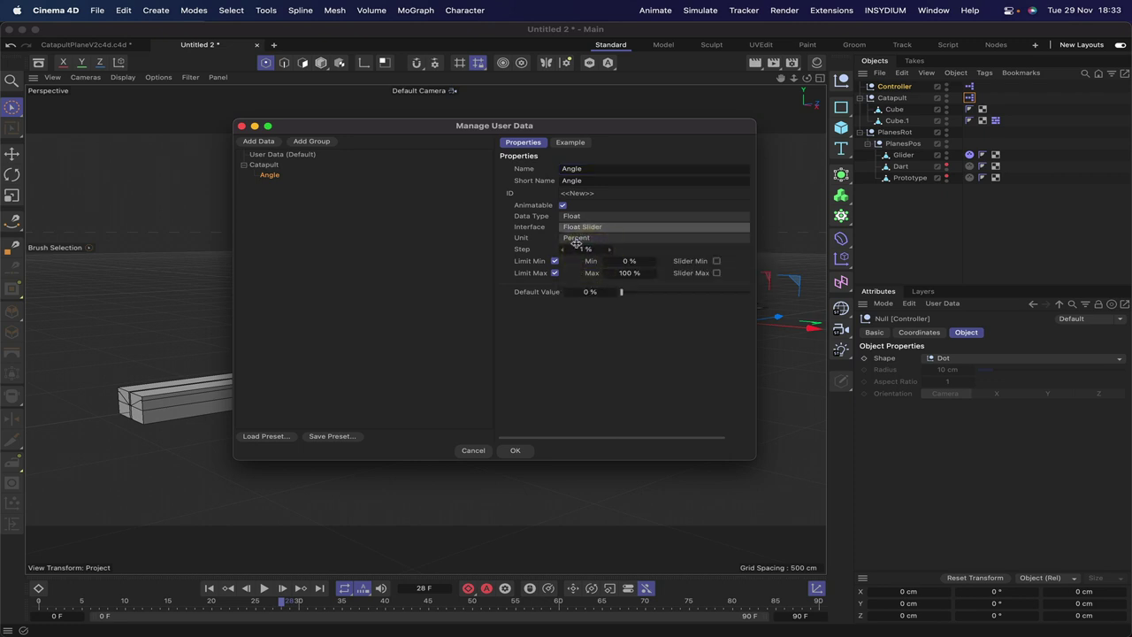
click(575, 239)
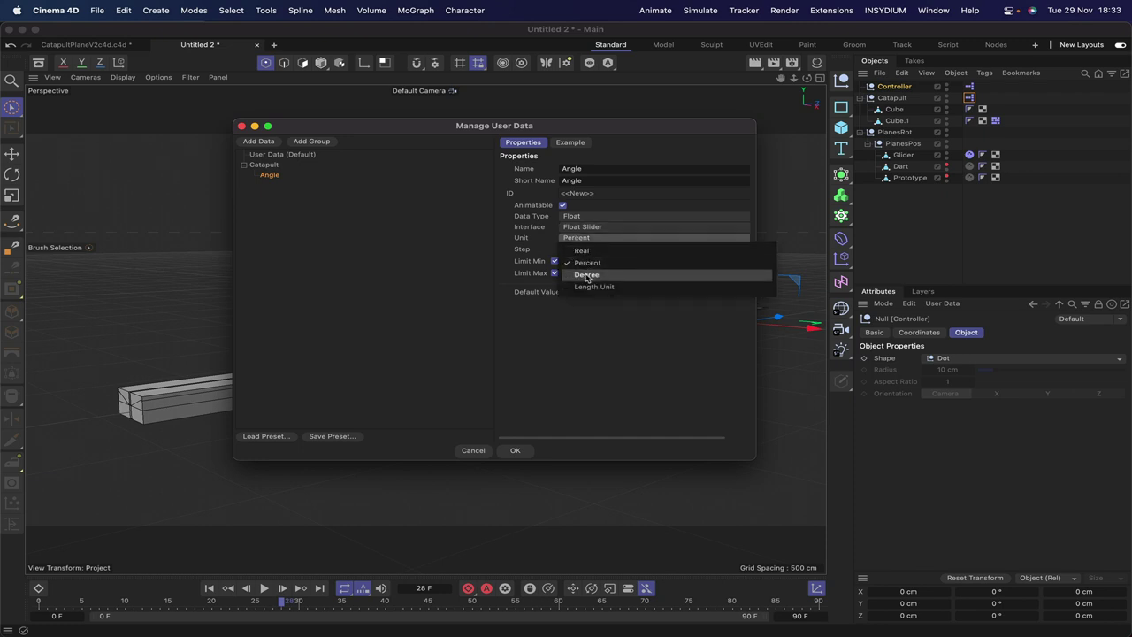
click(585, 275)
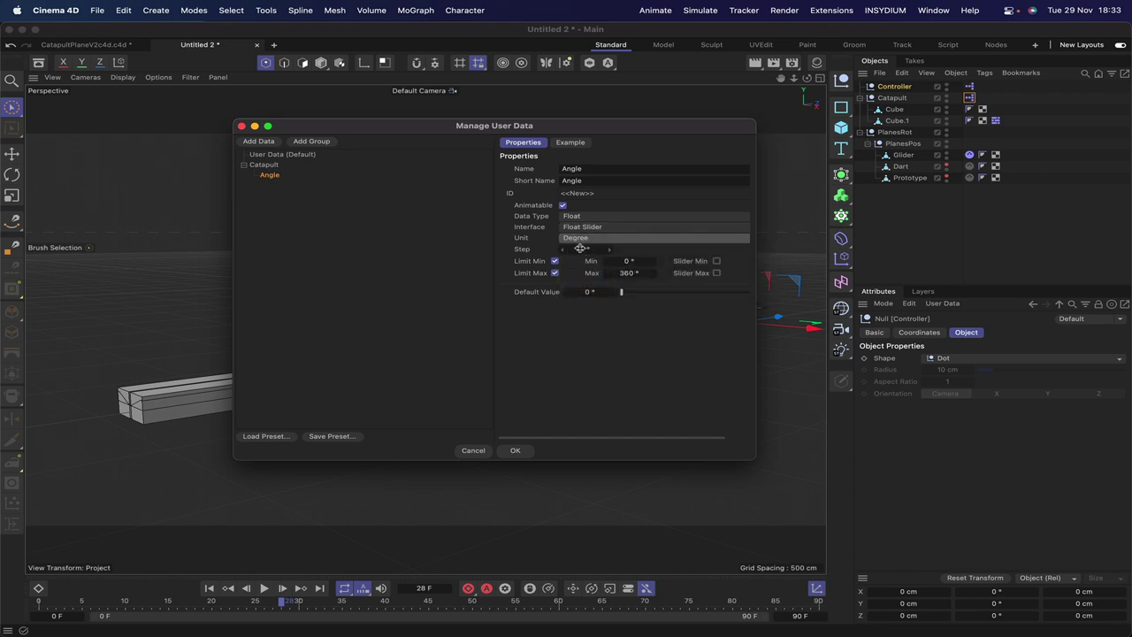
Limit the Angle data to a minimum of 15° and a maximum of 50°, and enable Slider Min and Slider Max
double_click(630, 262)
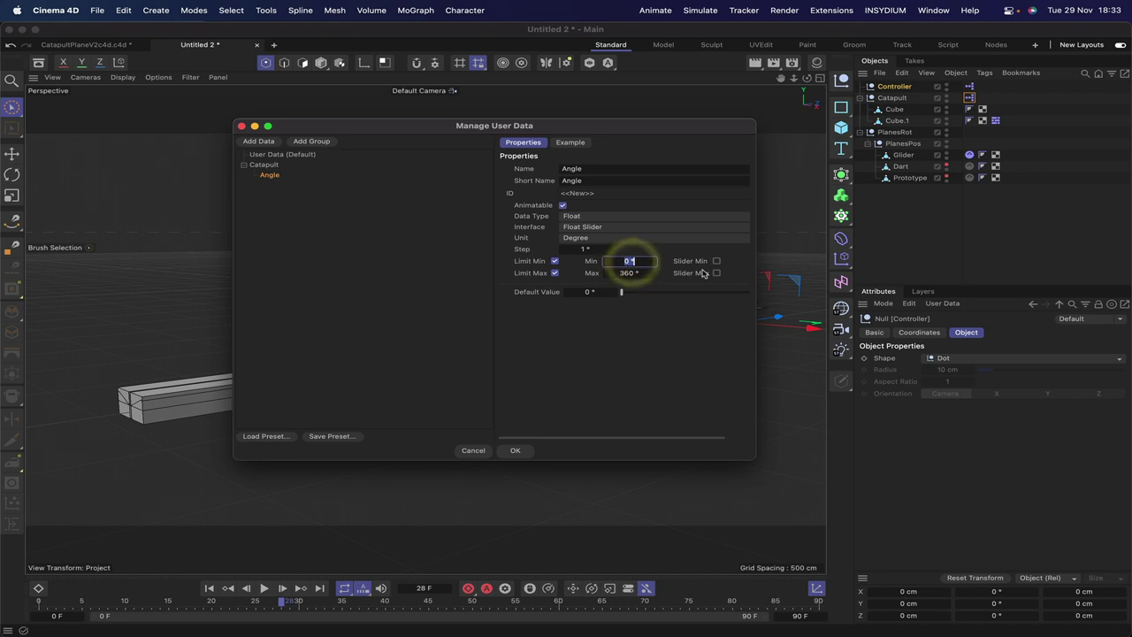
text(15)
double_click(639, 273)
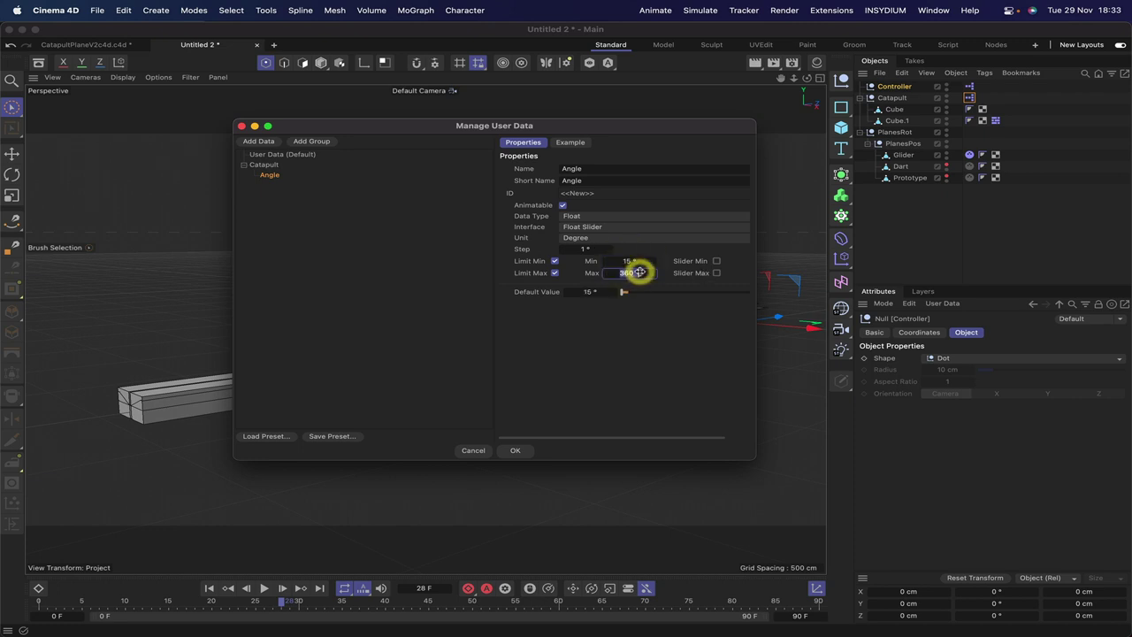
text(8)
key(Return)
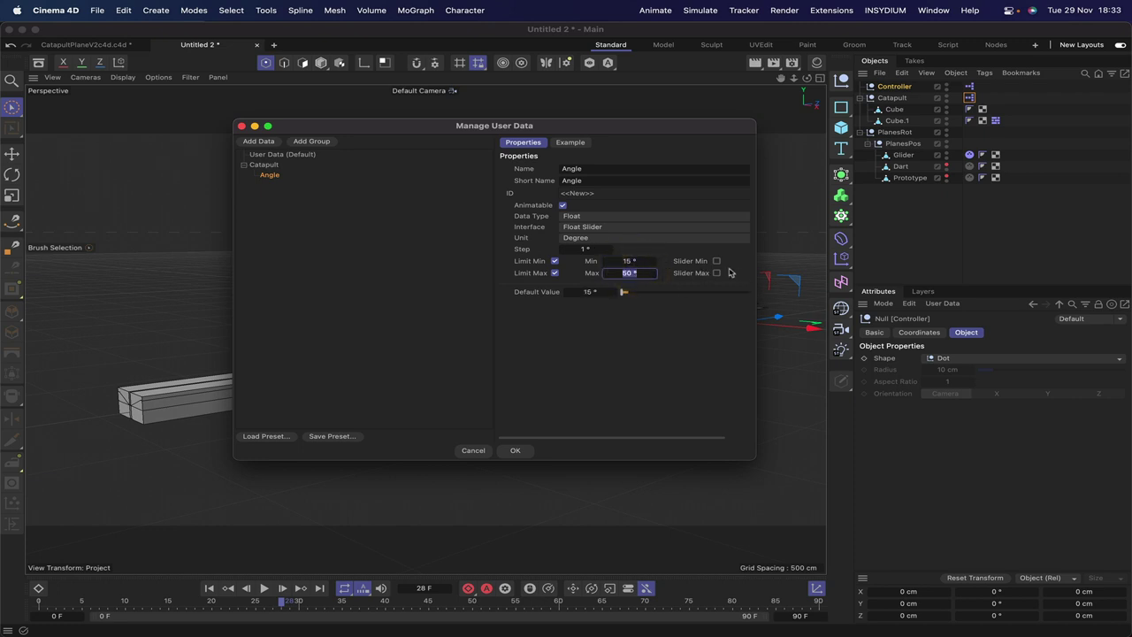
click(718, 261)
click(717, 272)
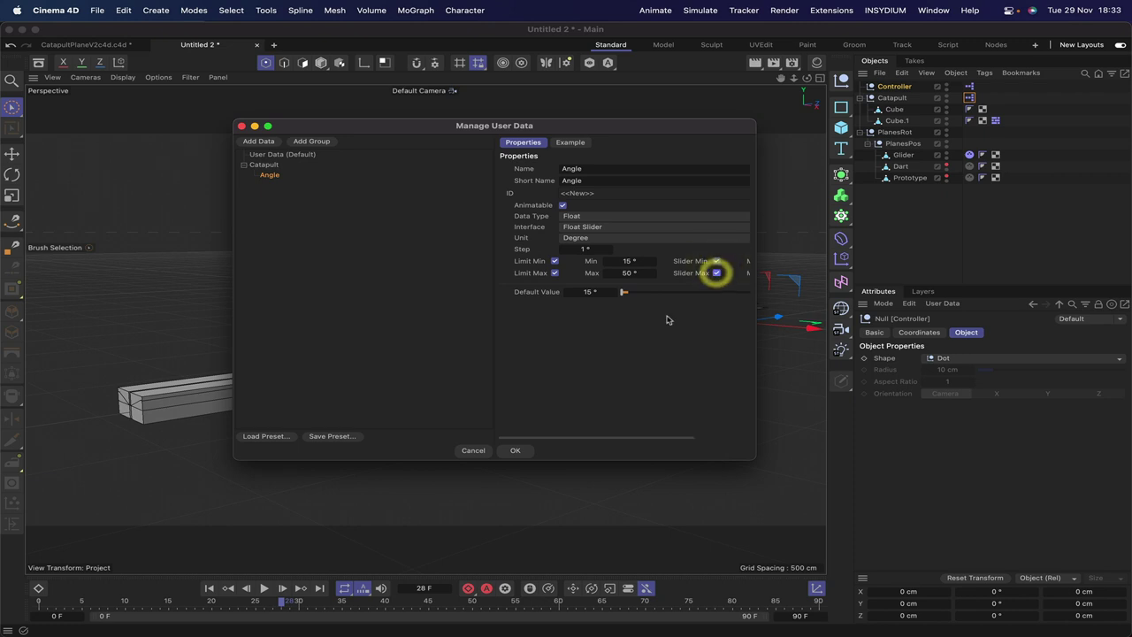
scroll(668, 320, left, 3)
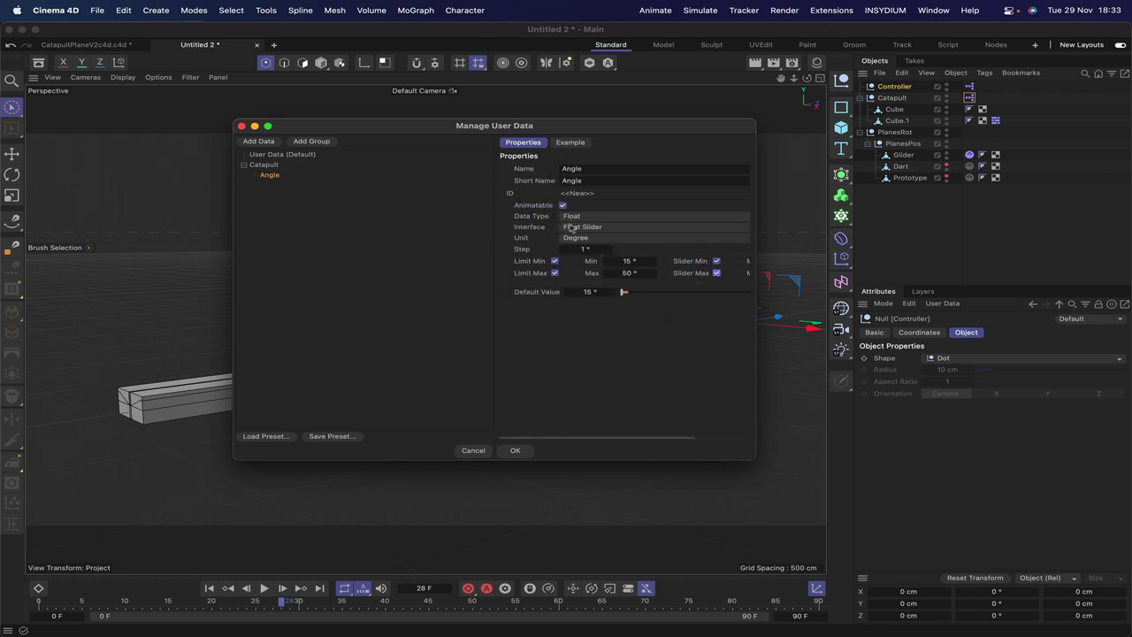
Add a user data group named Planes, move it out of the Catapult group to the top level, and add a data entry
click(310, 141)
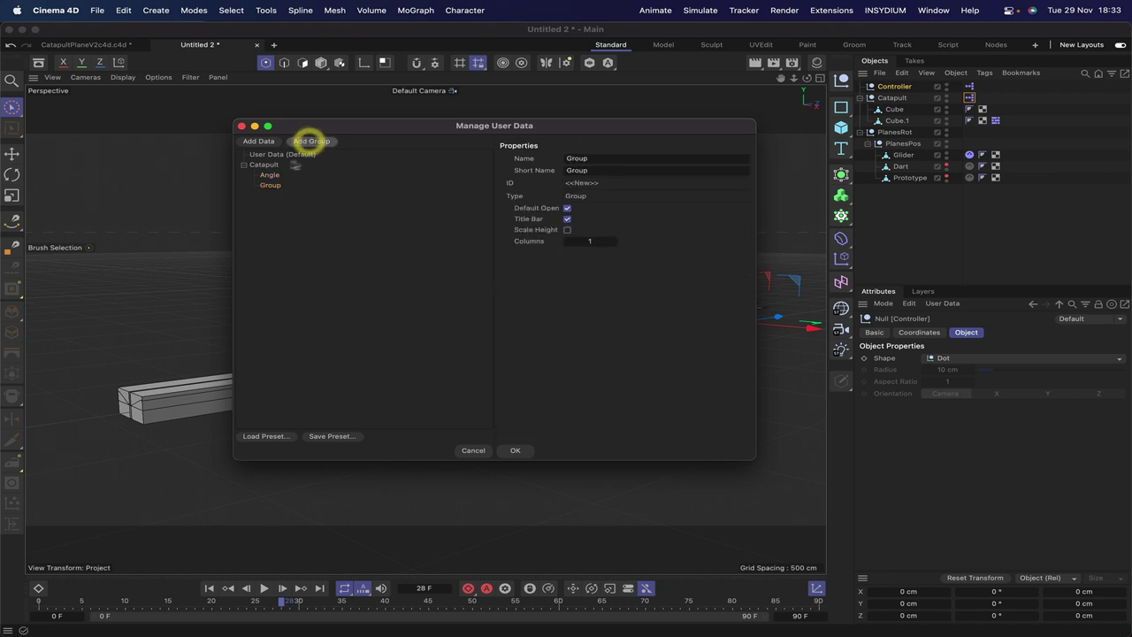
double_click(590, 159)
text(Plan)
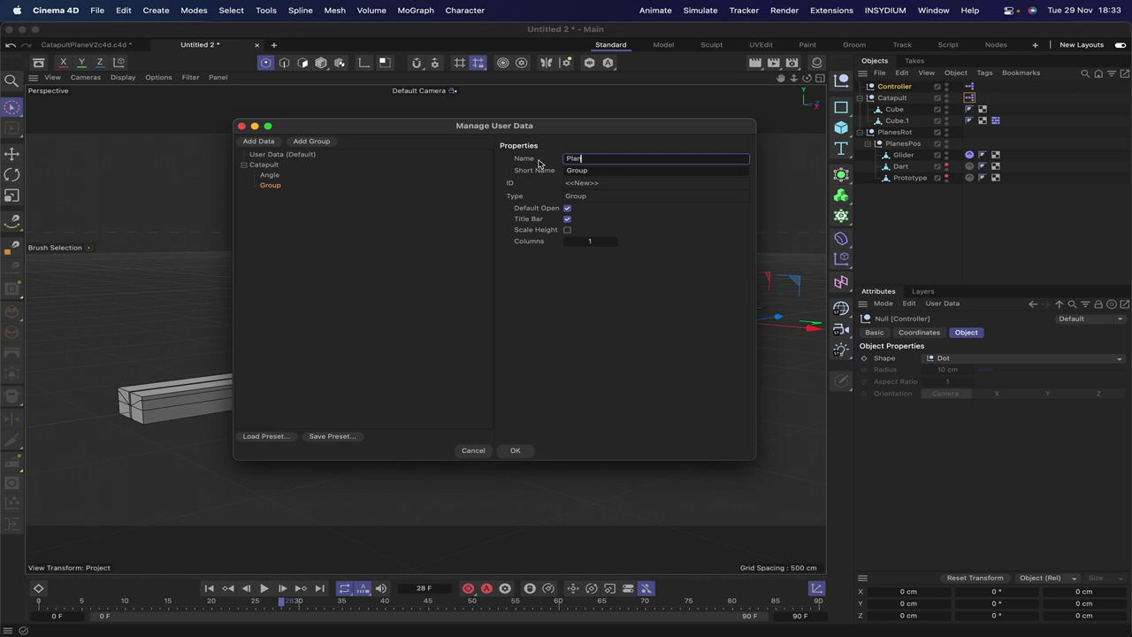
text(es)
click(436, 185)
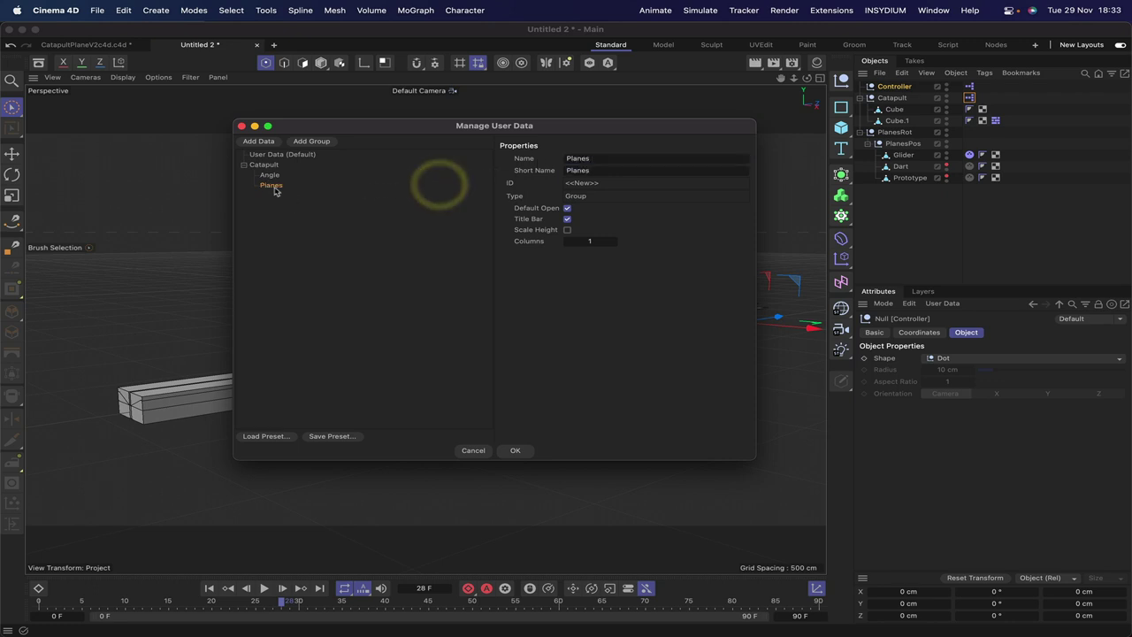
click(251, 217)
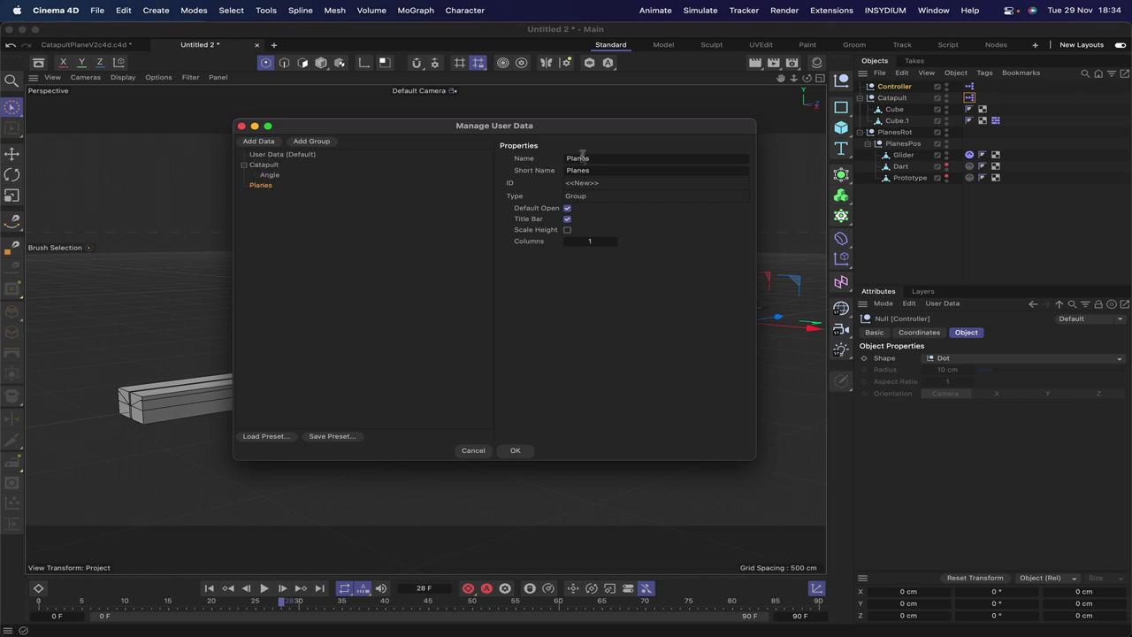
click(272, 143)
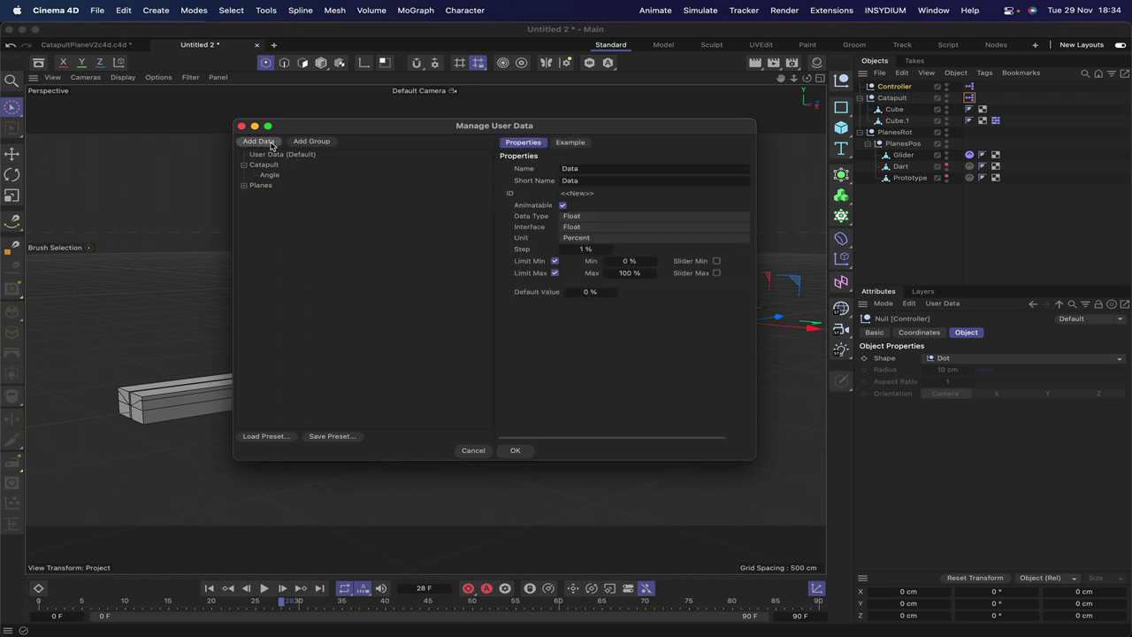
Name the Planes group's data entry Plane, set its data type to Integer and its interface to Radio Buttons
click(244, 185)
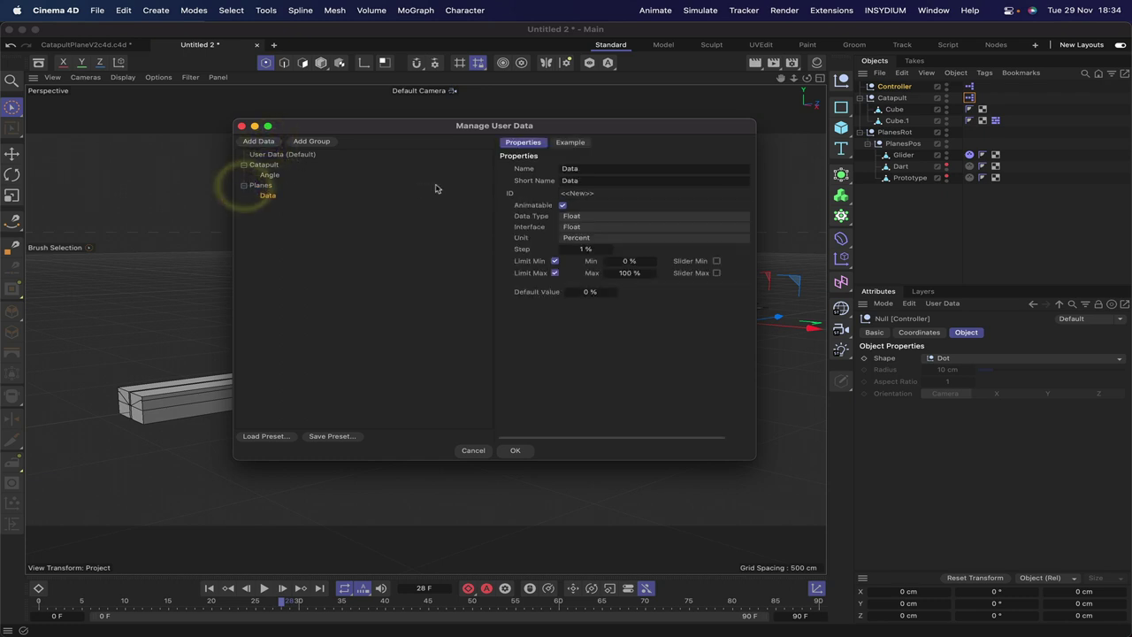
drag(597, 168, 518, 169)
text(Plane)
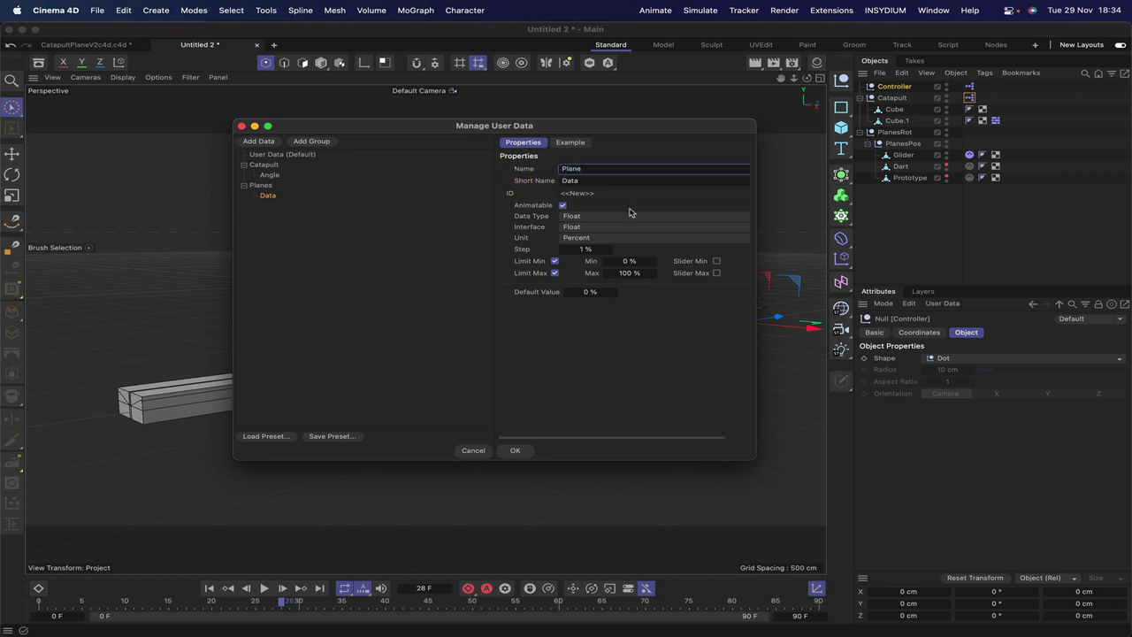
click(629, 213)
click(581, 218)
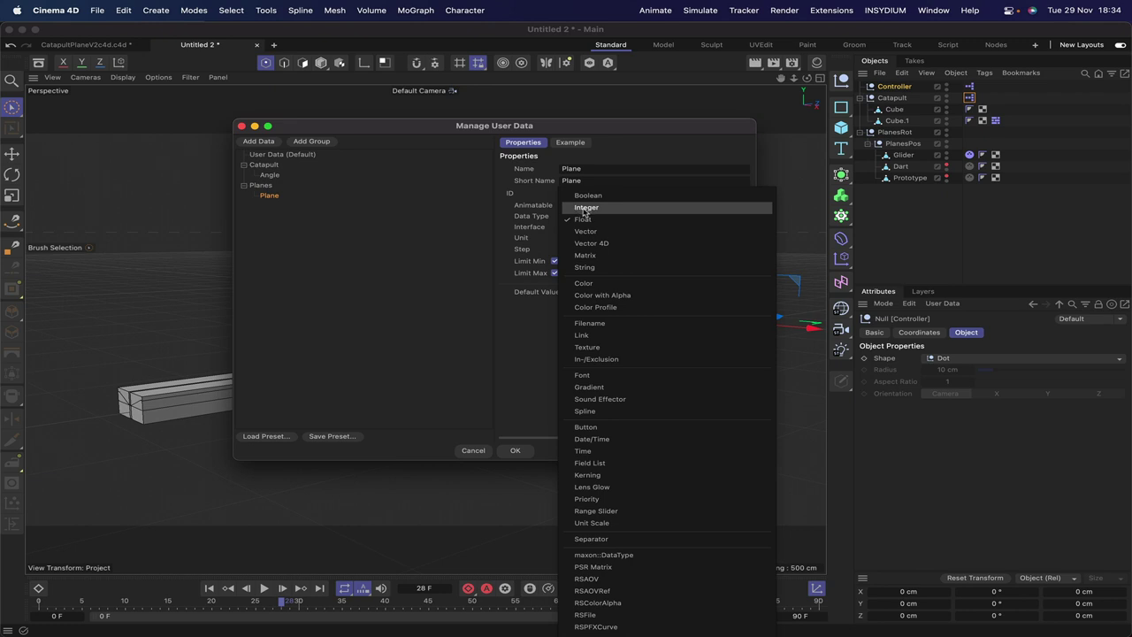
click(583, 209)
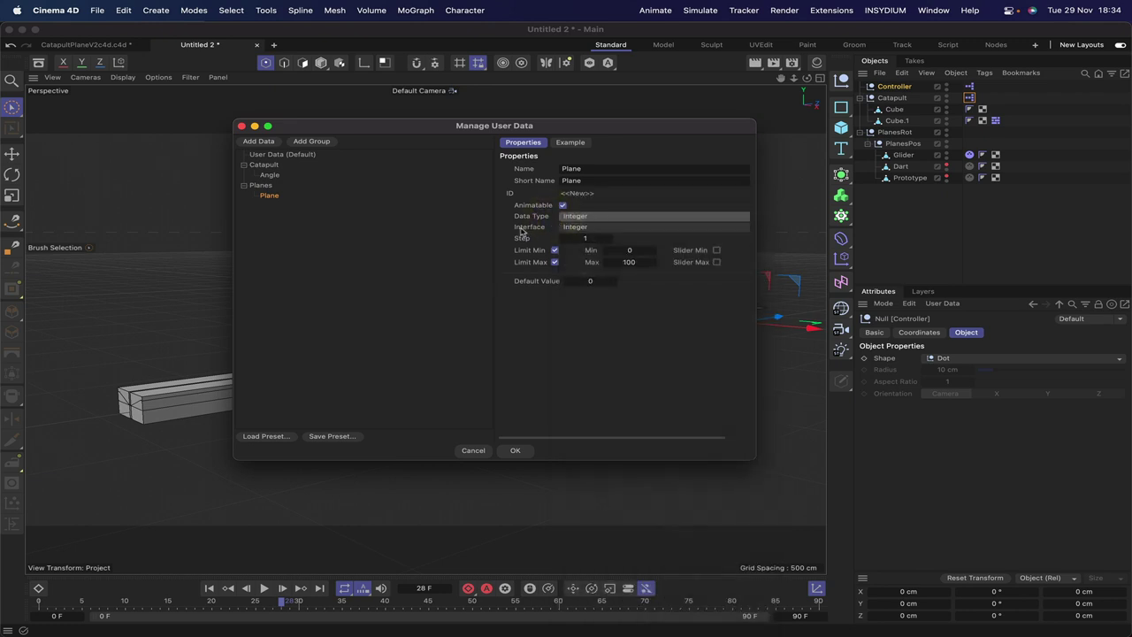
click(572, 228)
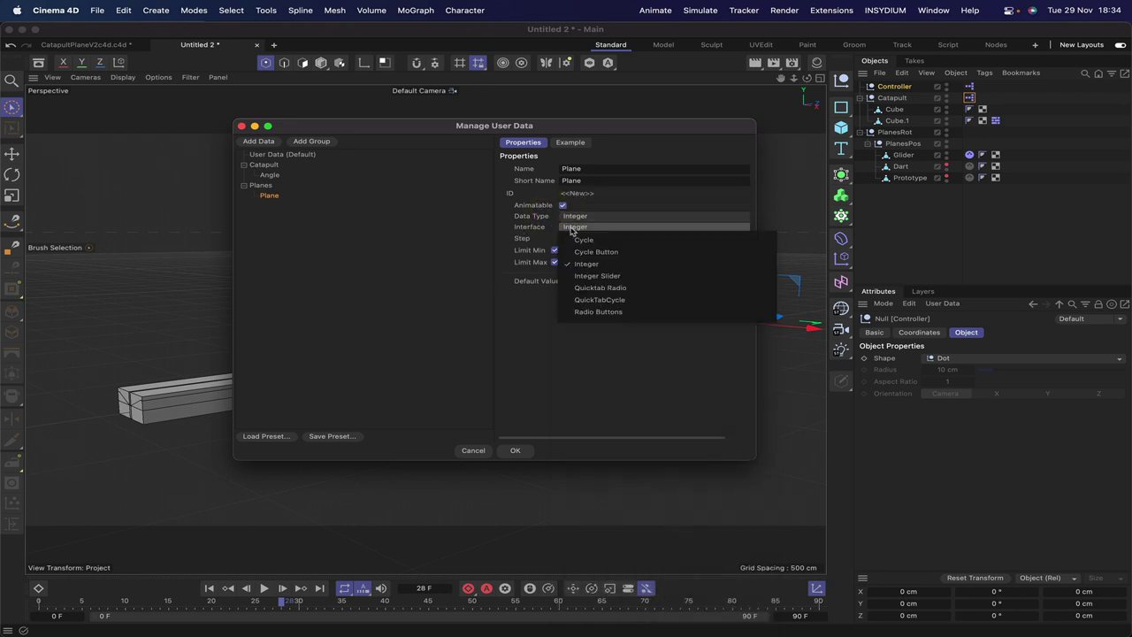
click(590, 312)
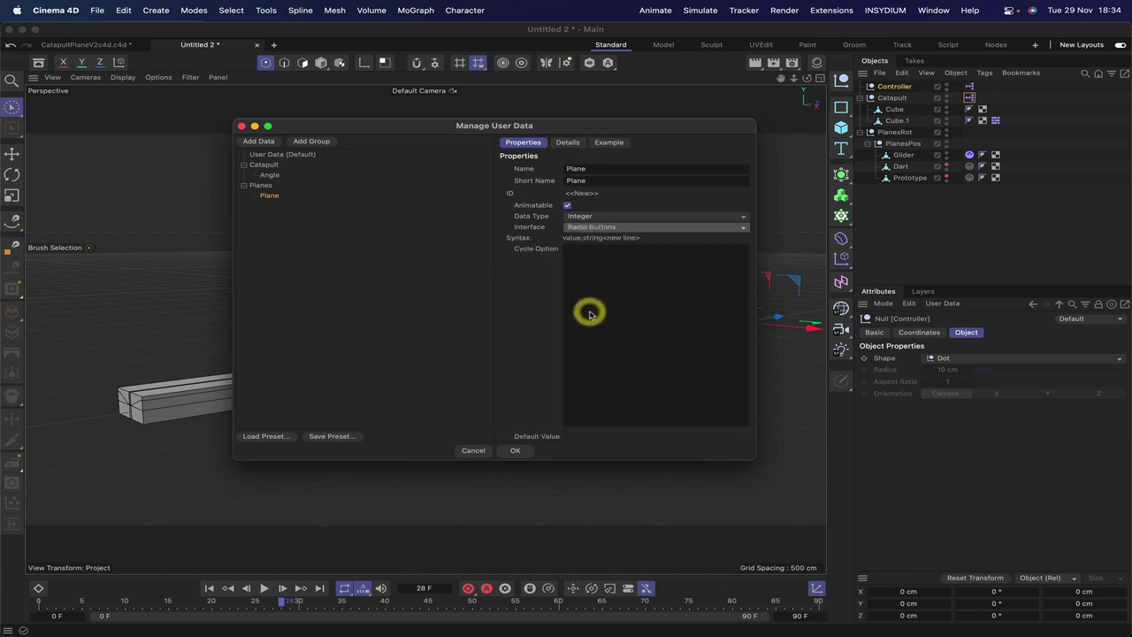
Define the Plane cycle options as 0;Glider, 1;Dart and 2;Prototype, and preview the resulting radio buttons
click(581, 252)
text(0;Glider)
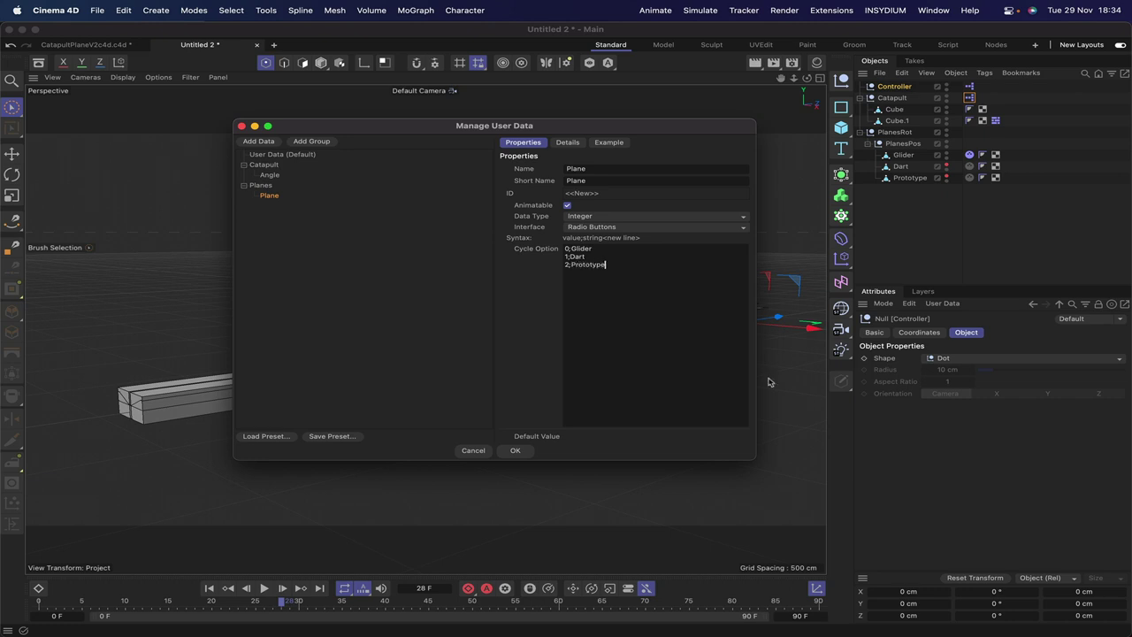
click(726, 389)
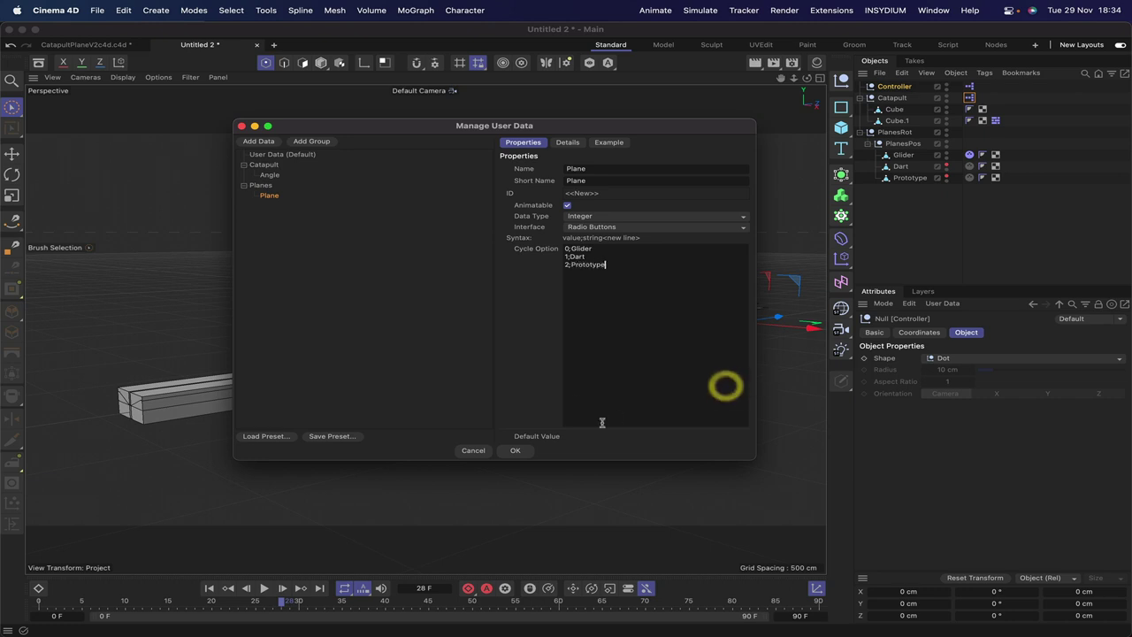
click(567, 143)
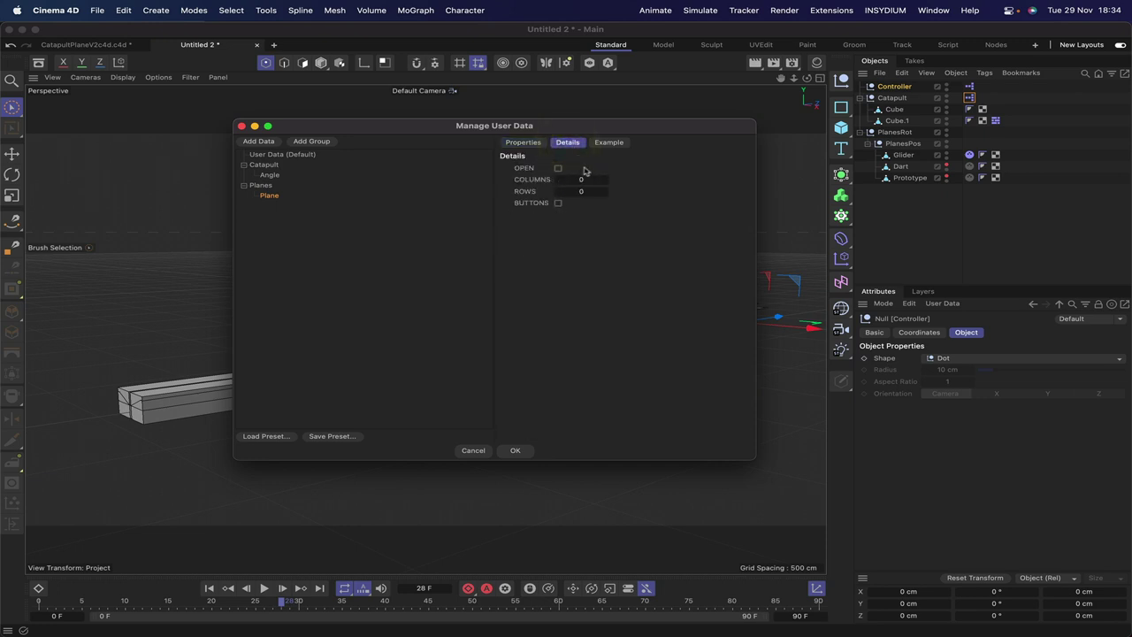
click(611, 144)
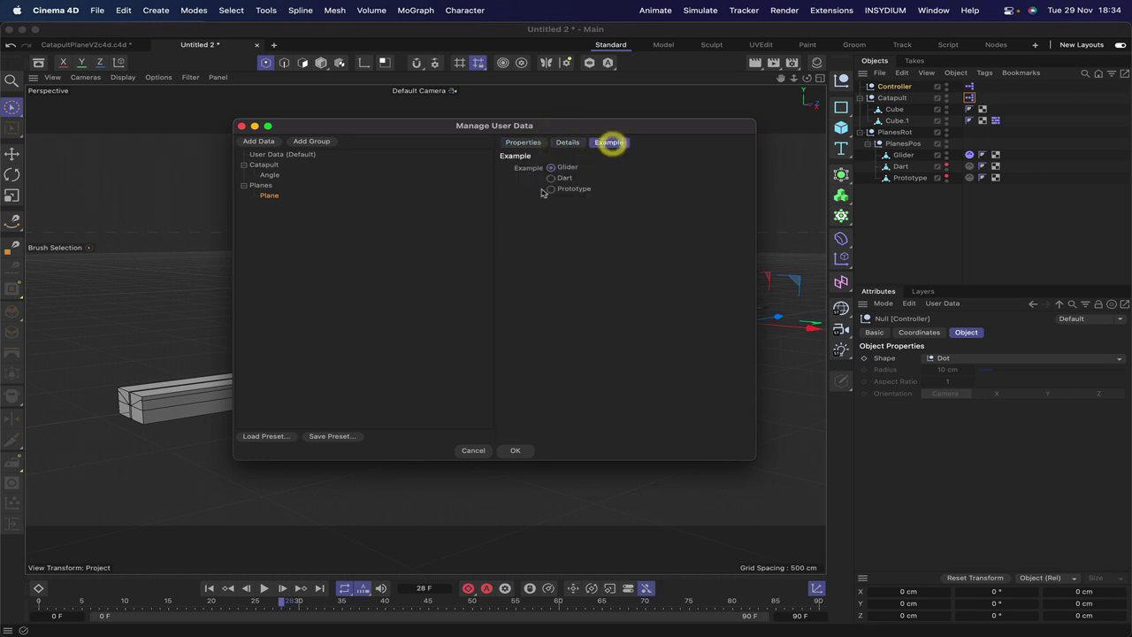
click(535, 146)
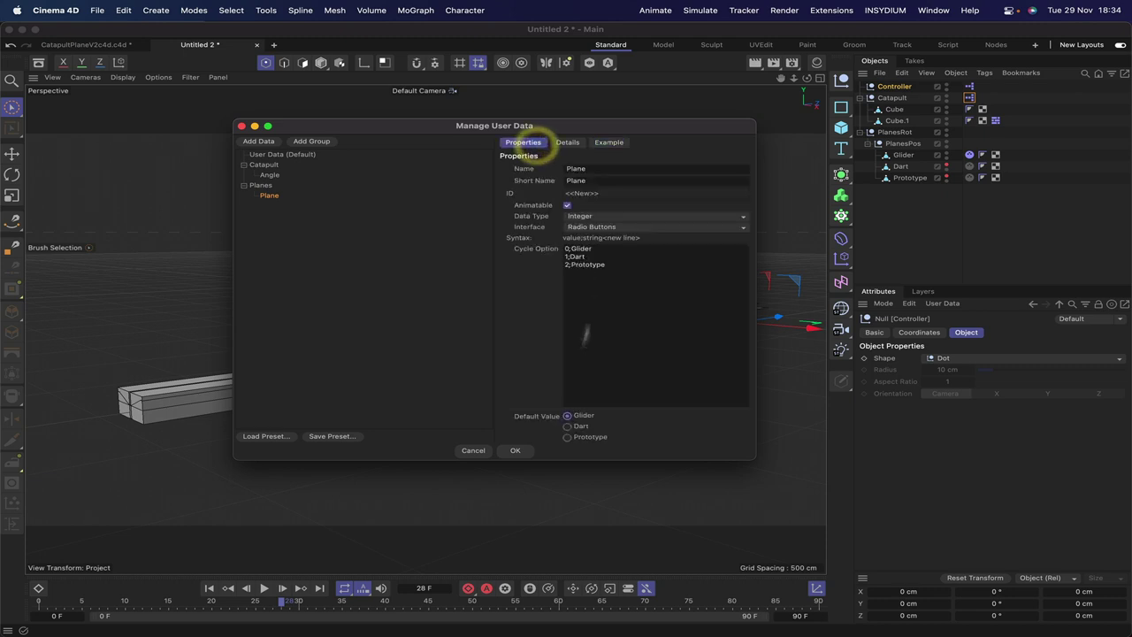
Apply the user data to the Controller and set its Catapult Angle to 15°
click(517, 451)
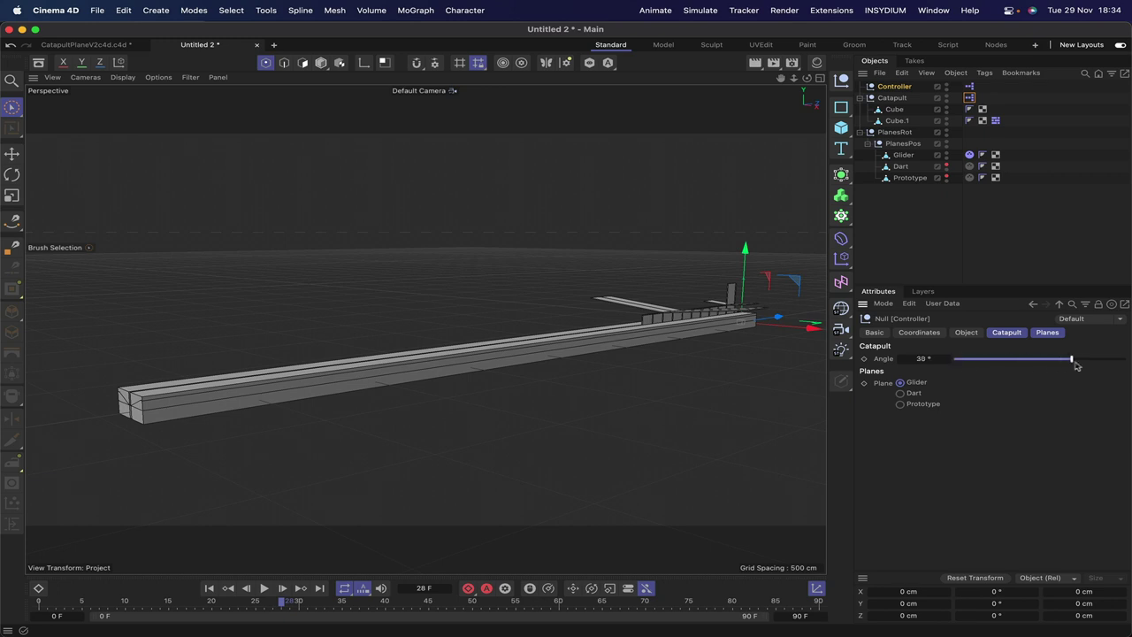
click(932, 381)
click(935, 379)
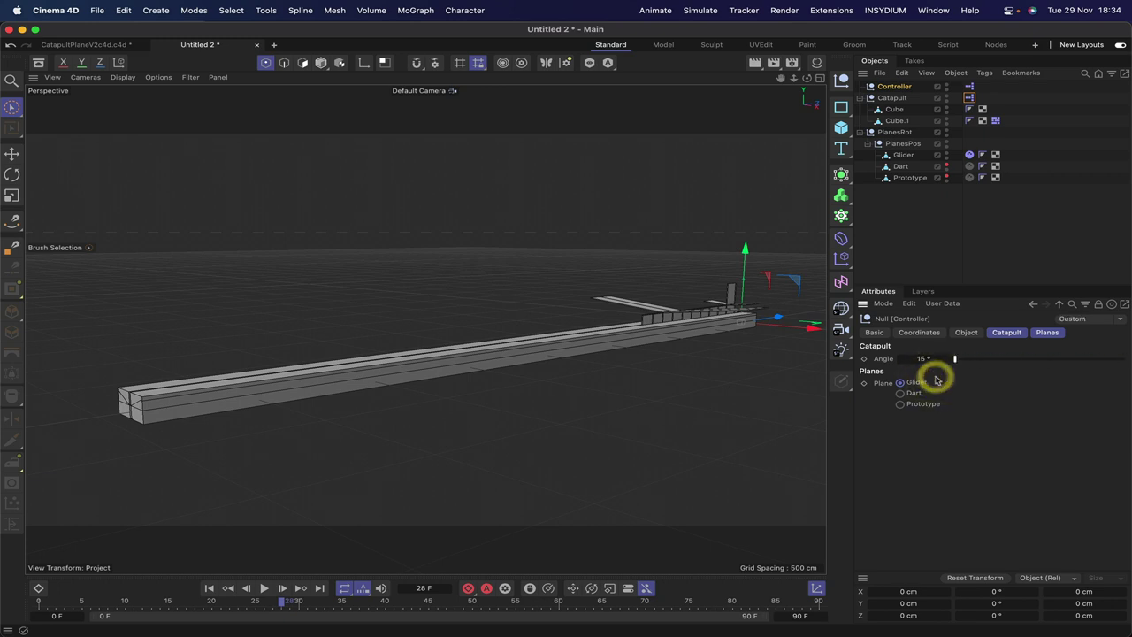
Open the Catapult's XPresso tag for editing and add a Controller node with an Angle output port
double_click(970, 98)
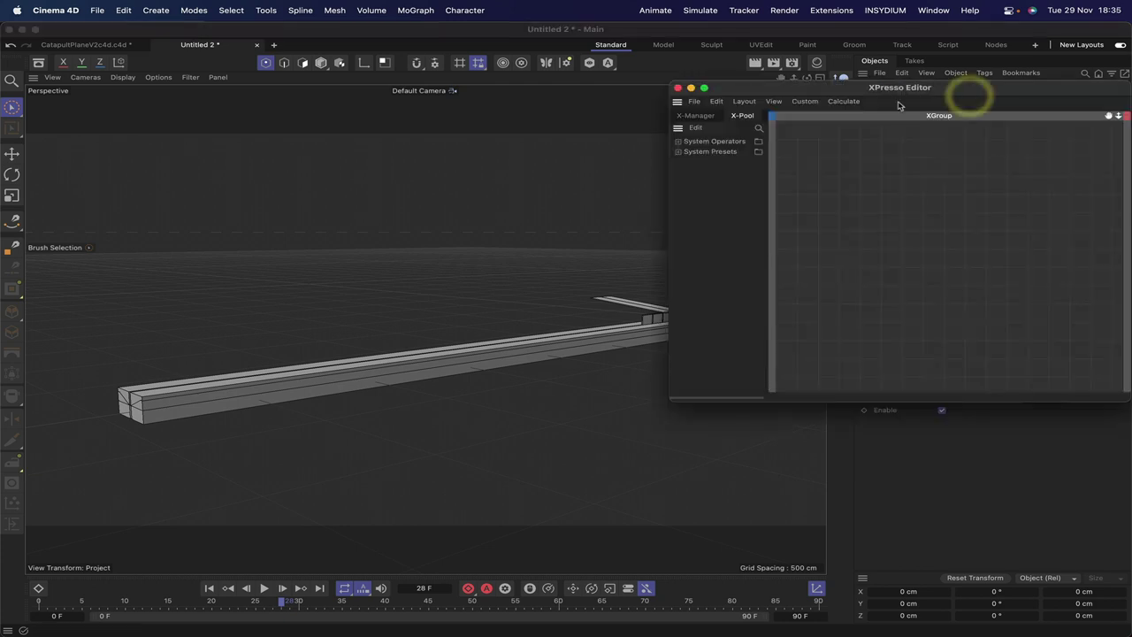
drag(935, 87, 430, 89)
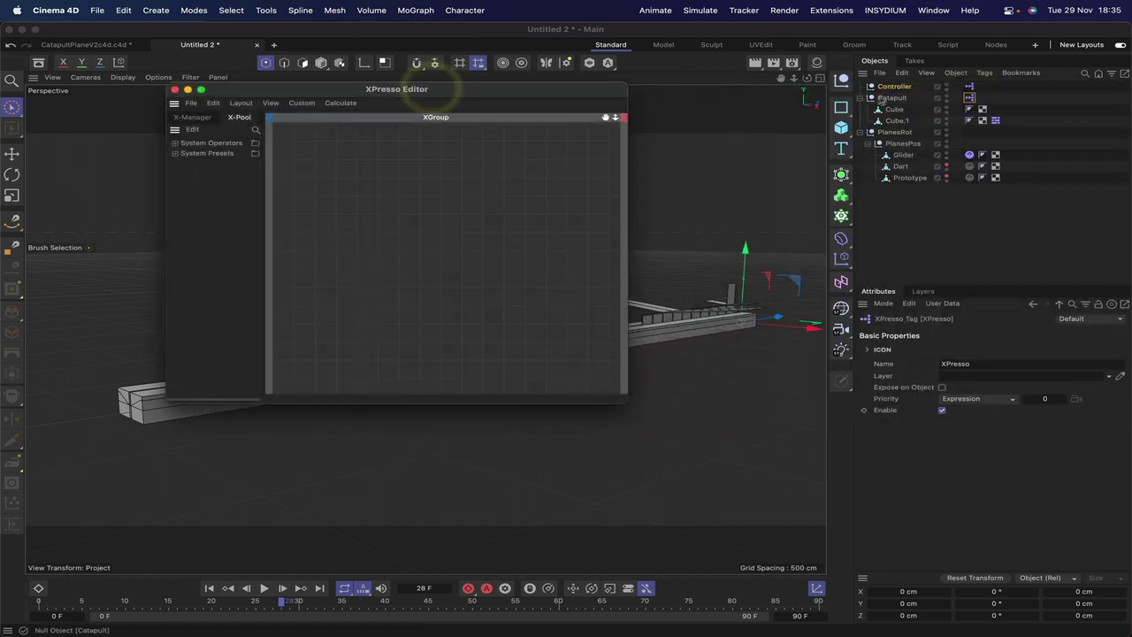
drag(326, 193, 321, 188)
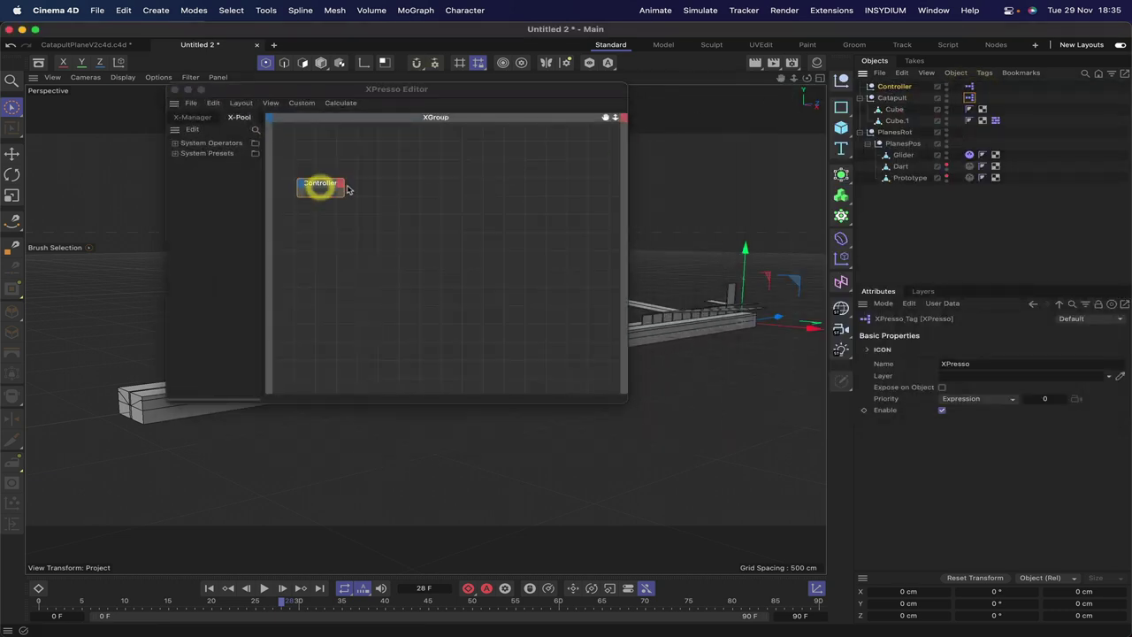
click(341, 183)
mouse_move(366, 221)
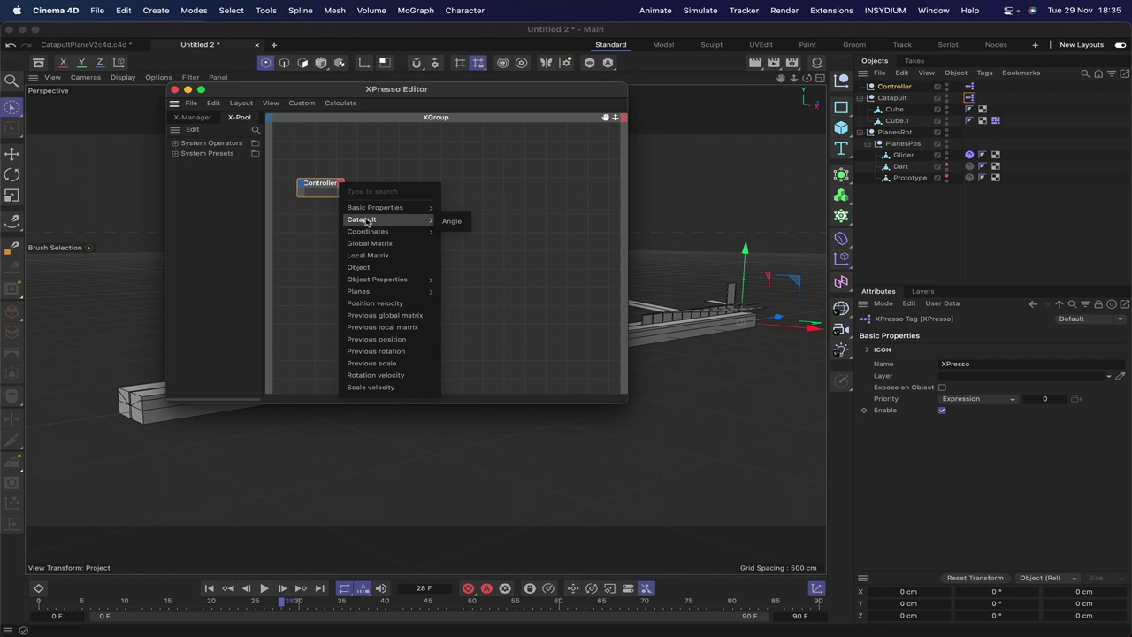
click(453, 223)
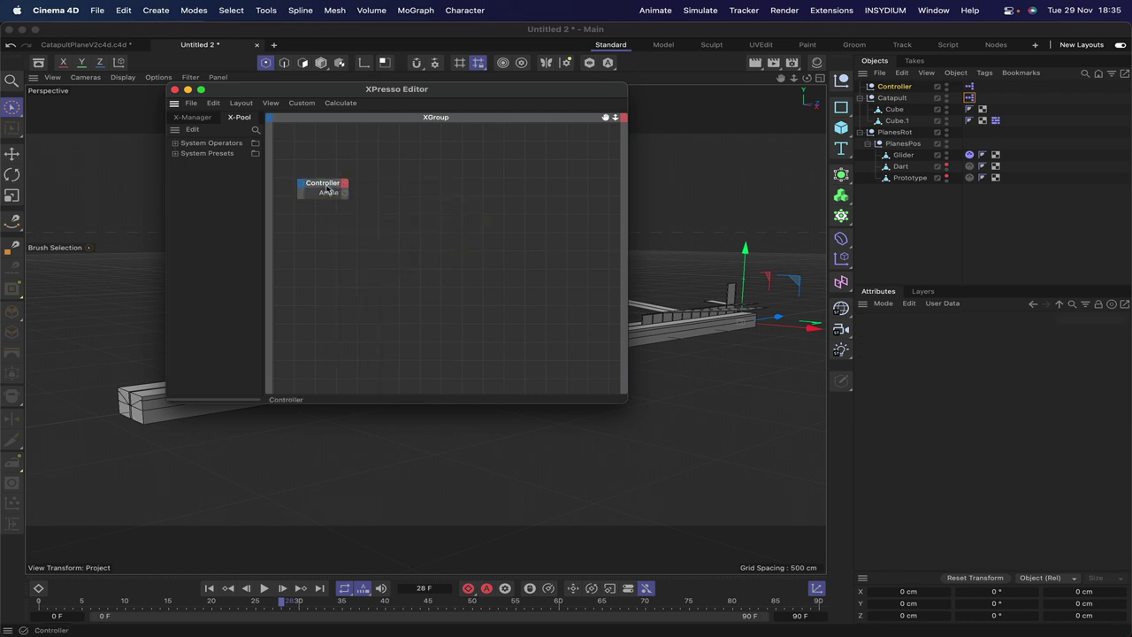
click(327, 191)
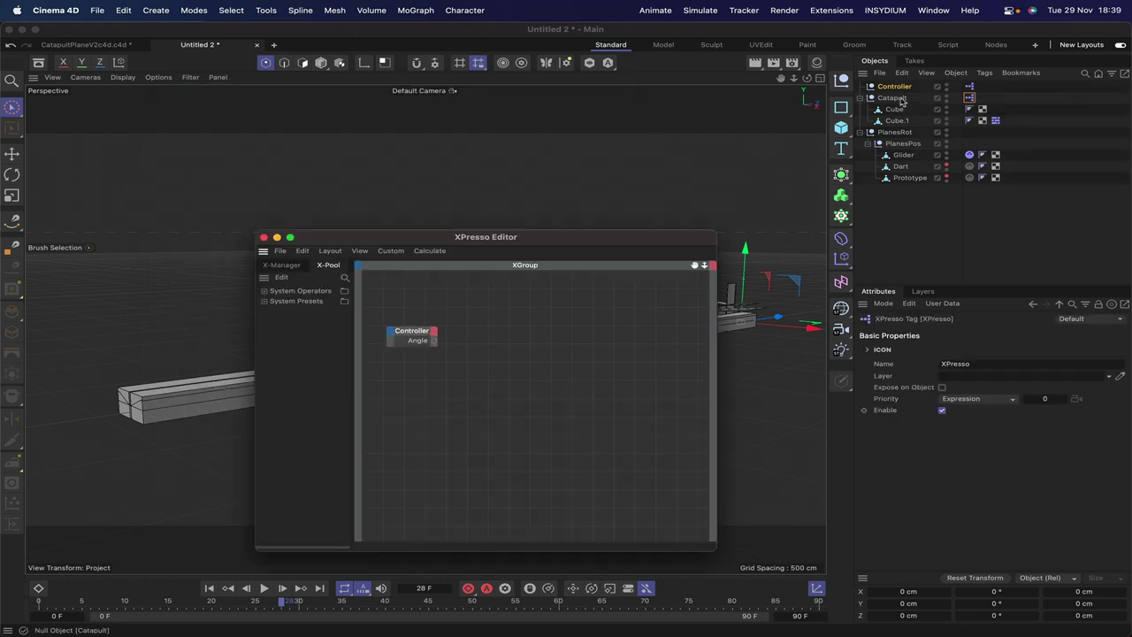
Add a Catapult node beside the Controller node and give it a Rotation . P input port
drag(901, 100, 561, 343)
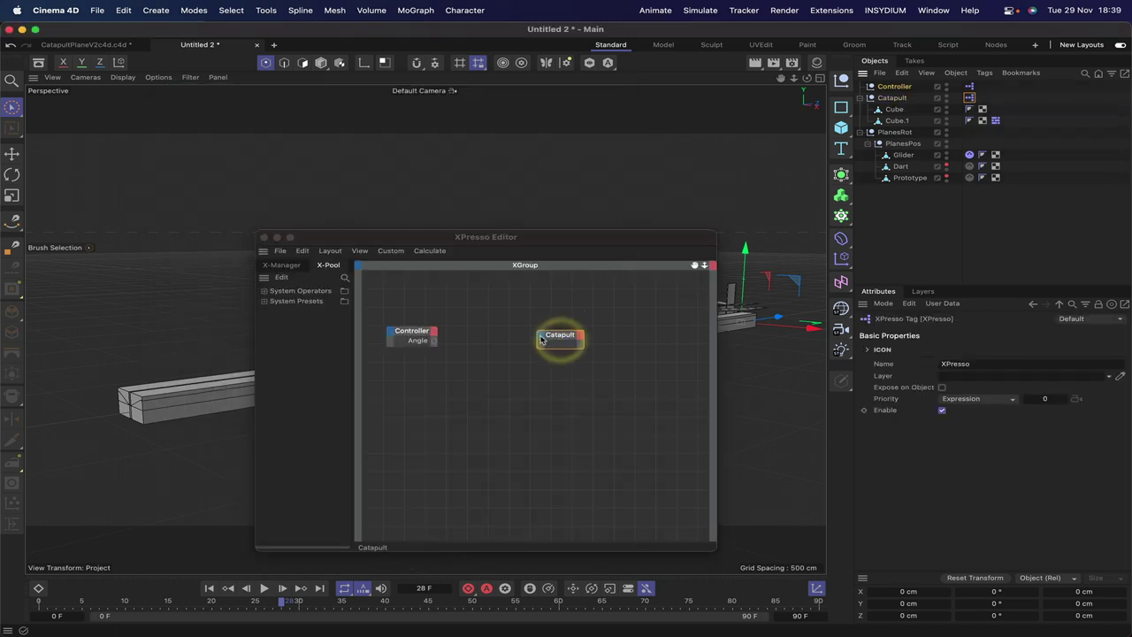
click(542, 340)
mouse_move(566, 372)
mouse_move(672, 377)
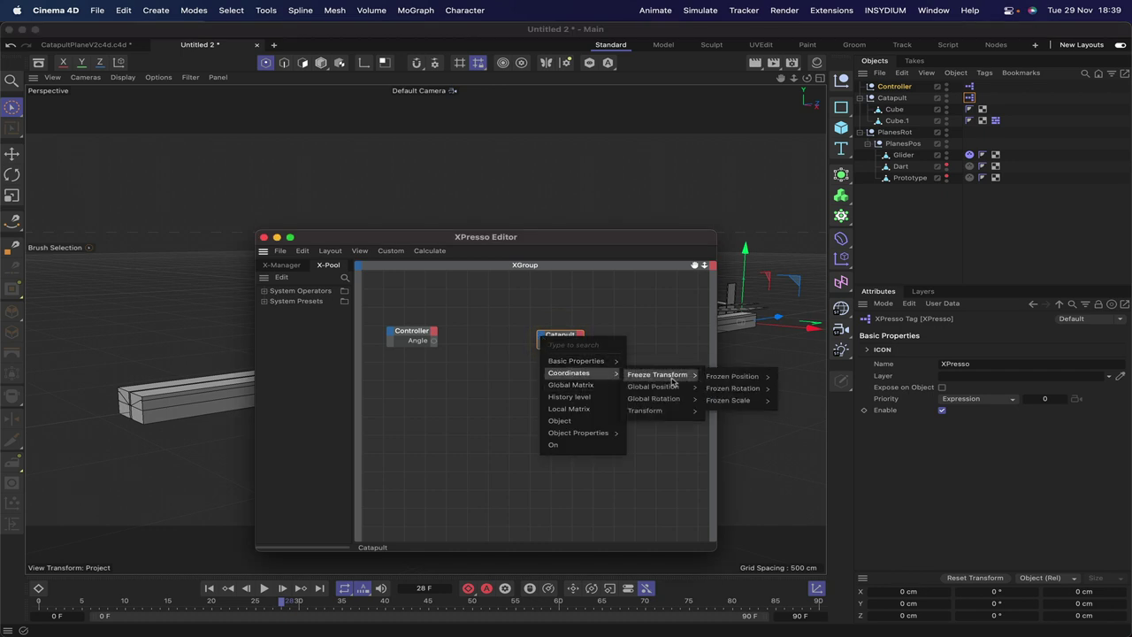
mouse_move(672, 415)
mouse_move(747, 462)
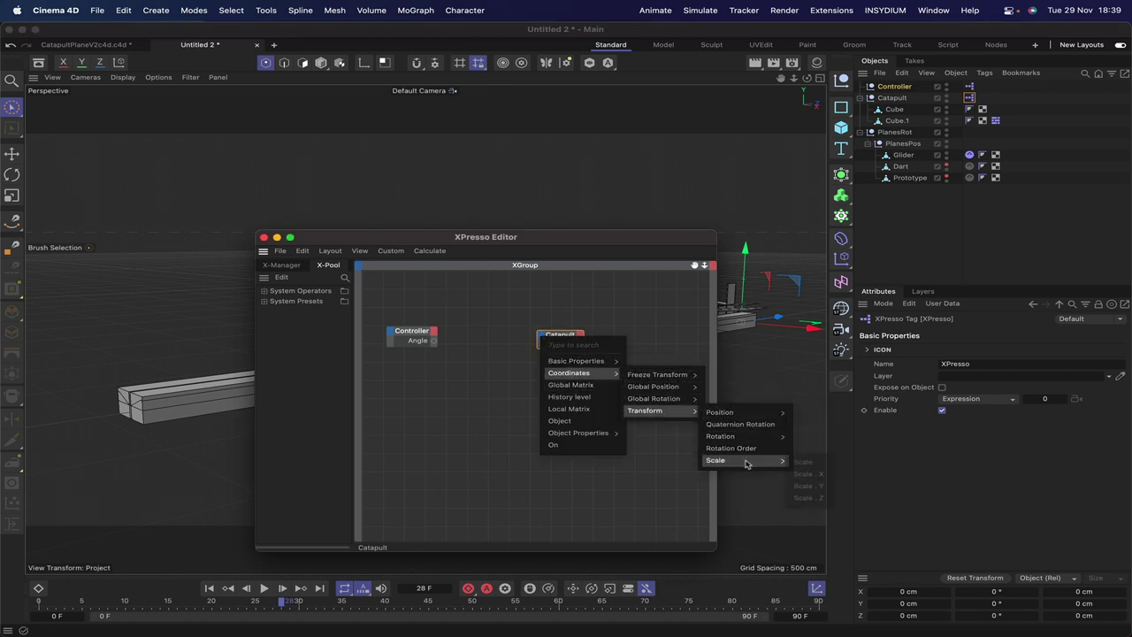
mouse_move(719, 436)
click(821, 459)
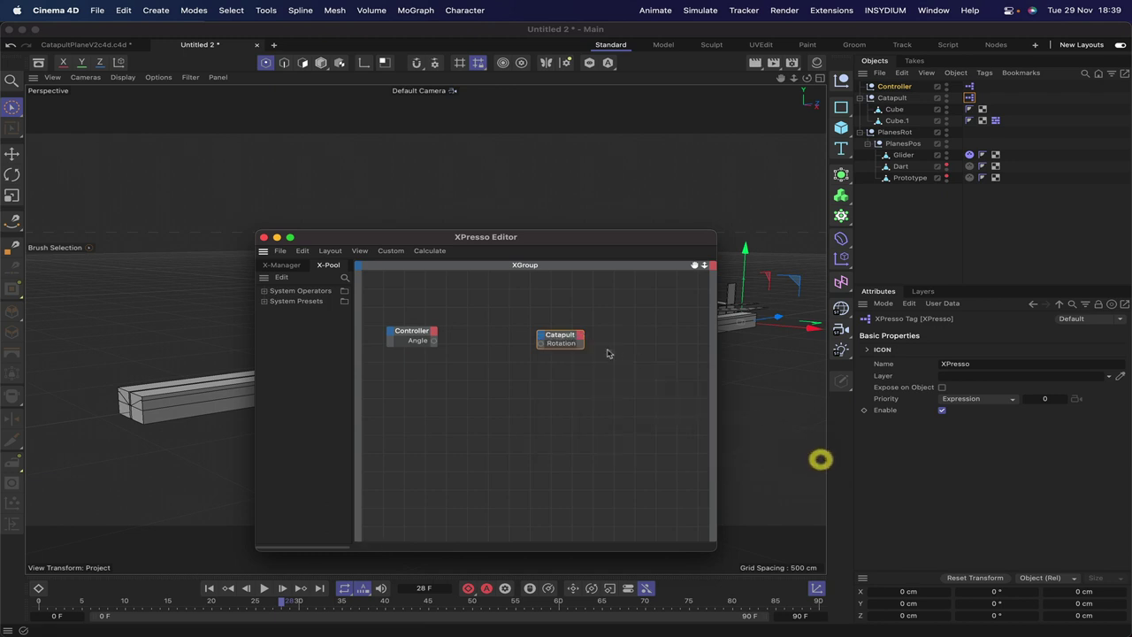
Add a Rotation . P output port to the Catapult node
click(580, 335)
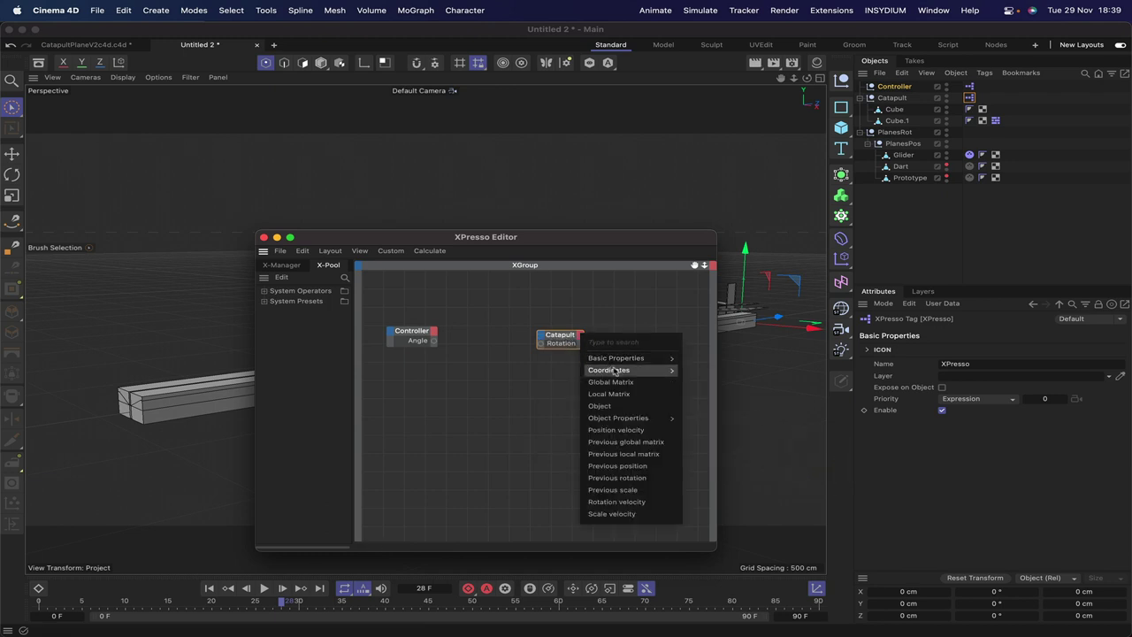
mouse_move(619, 370)
mouse_move(716, 375)
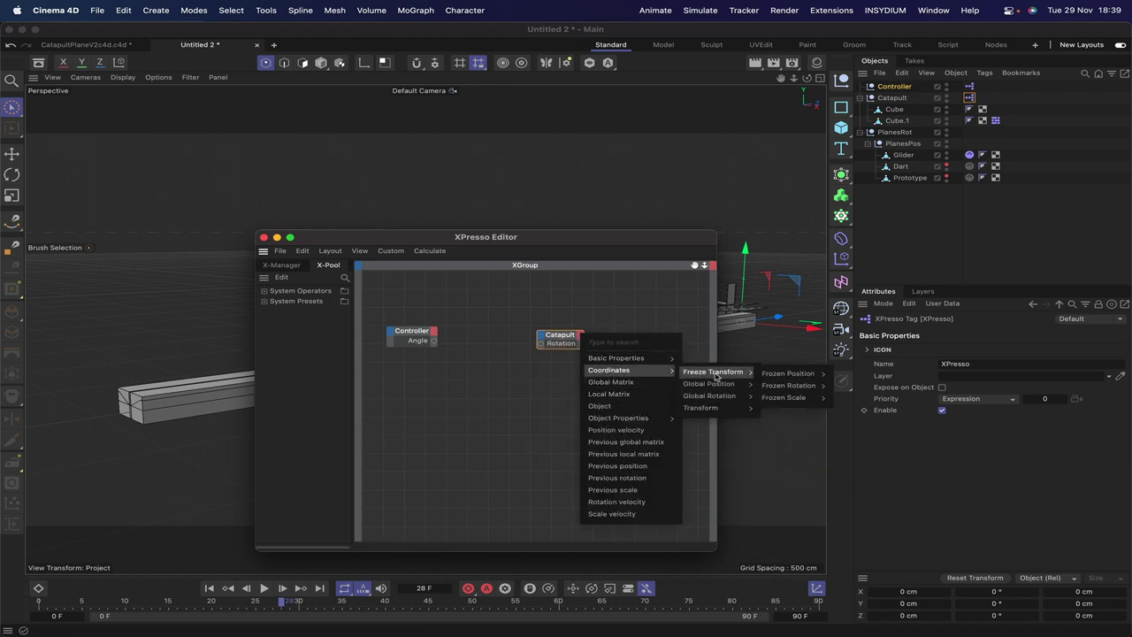
mouse_move(721, 408)
mouse_move(801, 435)
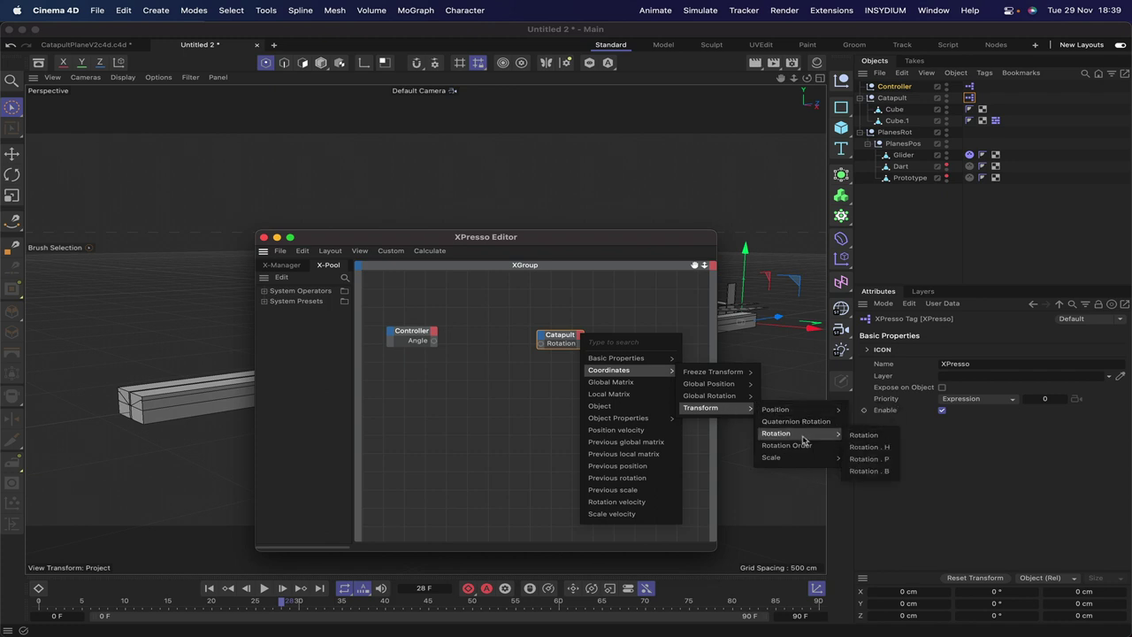
click(876, 458)
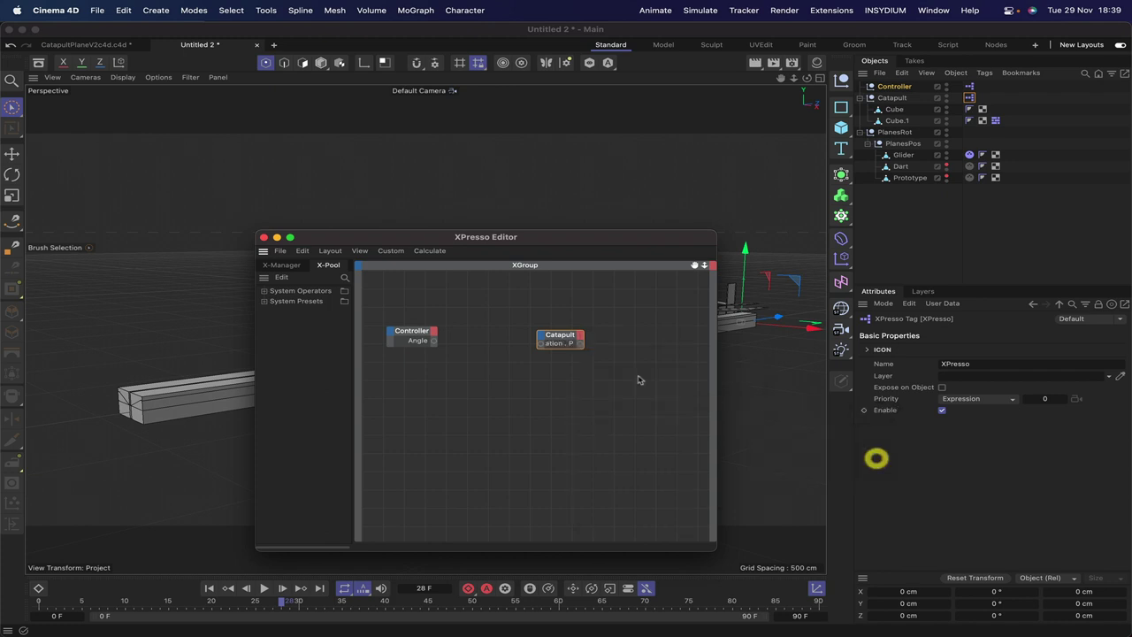
Align the Catapult node with the Controller node and connect Angle to the Catapult's Rotation . P input
click(570, 337)
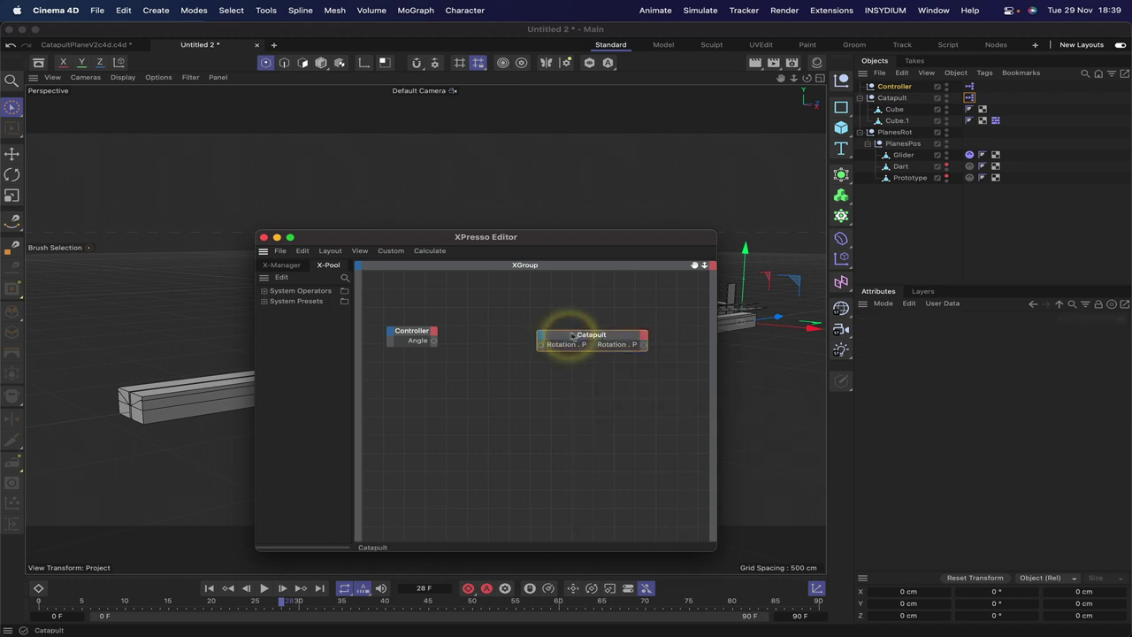
drag(571, 337, 548, 333)
click(544, 330)
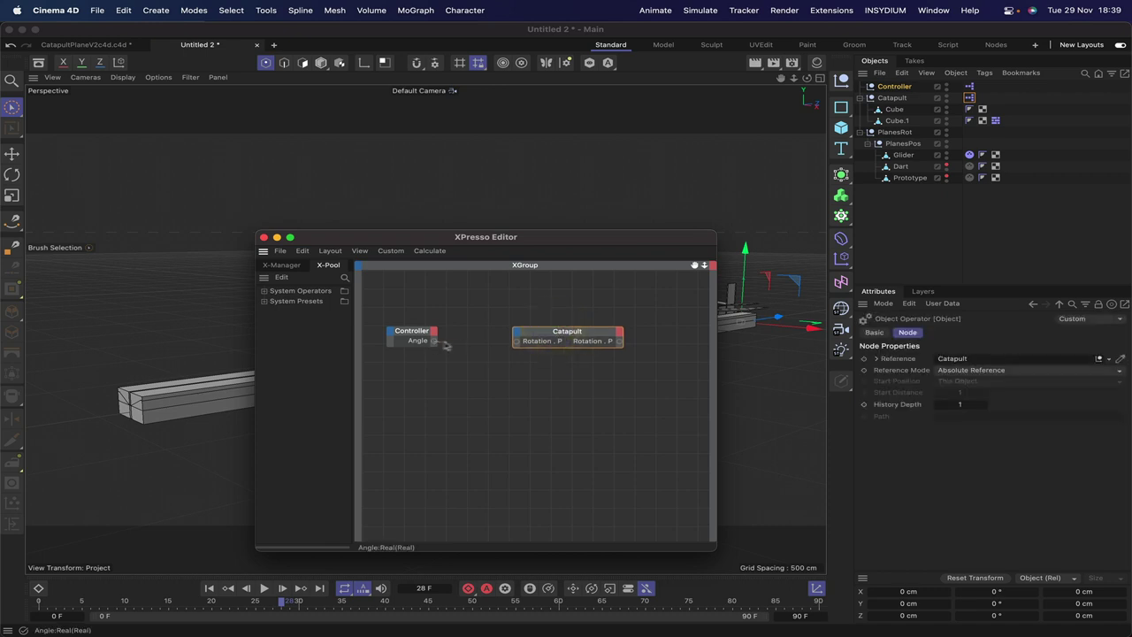
drag(447, 345, 517, 341)
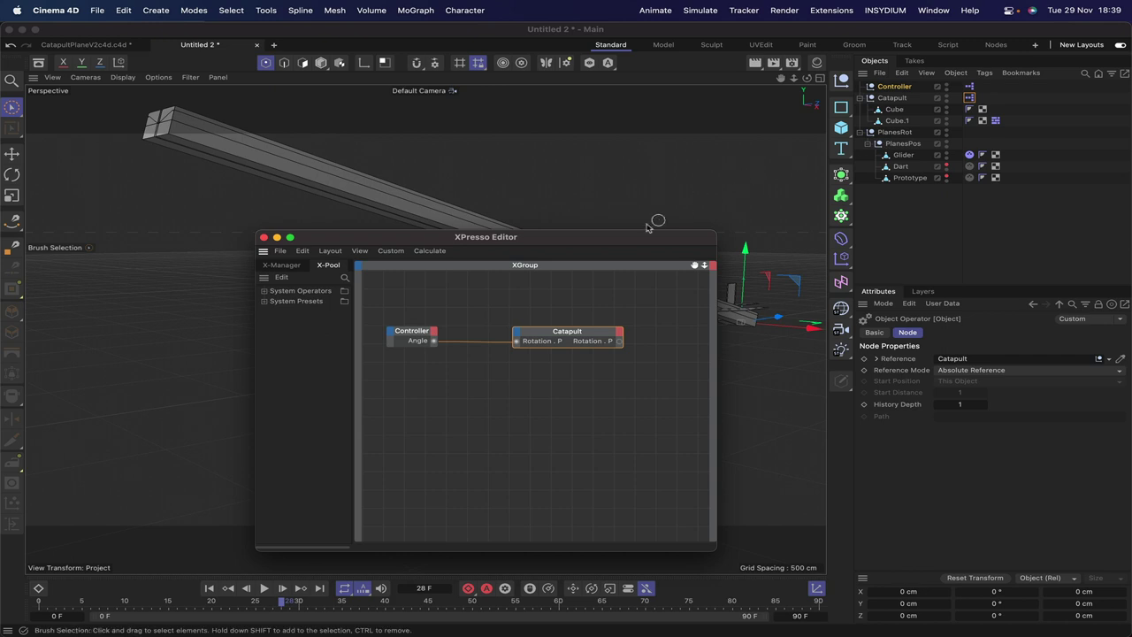
drag(645, 238, 533, 338)
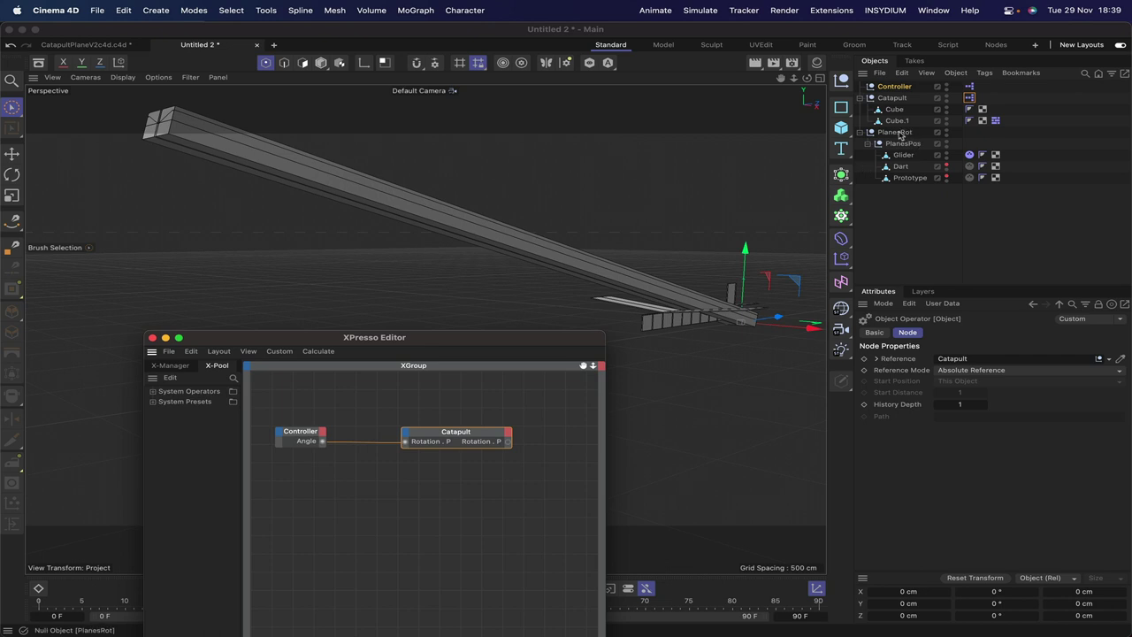
Add a PlanesRot node beside the Catapult node and give it a Rotation . P input port
drag(899, 135, 574, 431)
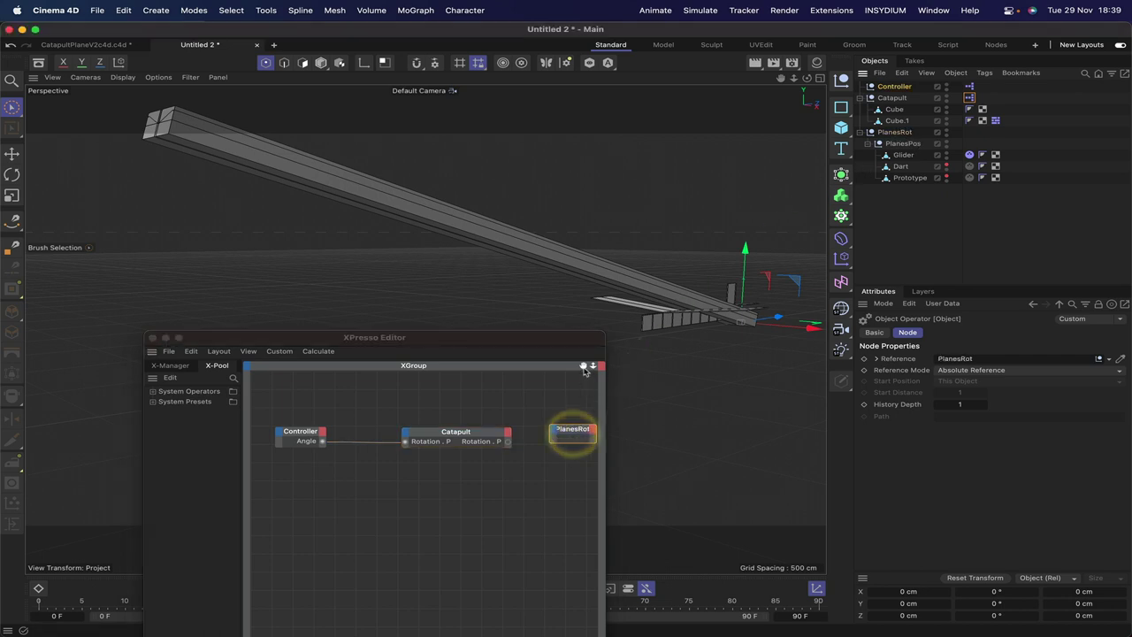
drag(583, 368, 513, 371)
drag(493, 438, 534, 439)
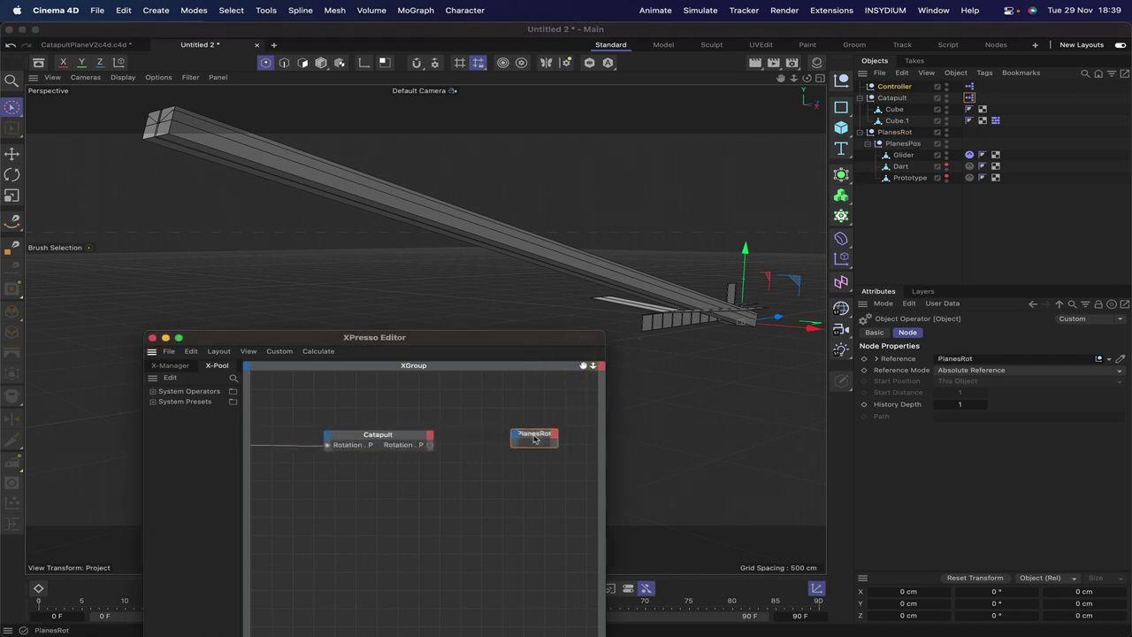
click(516, 434)
mouse_move(547, 467)
mouse_move(660, 471)
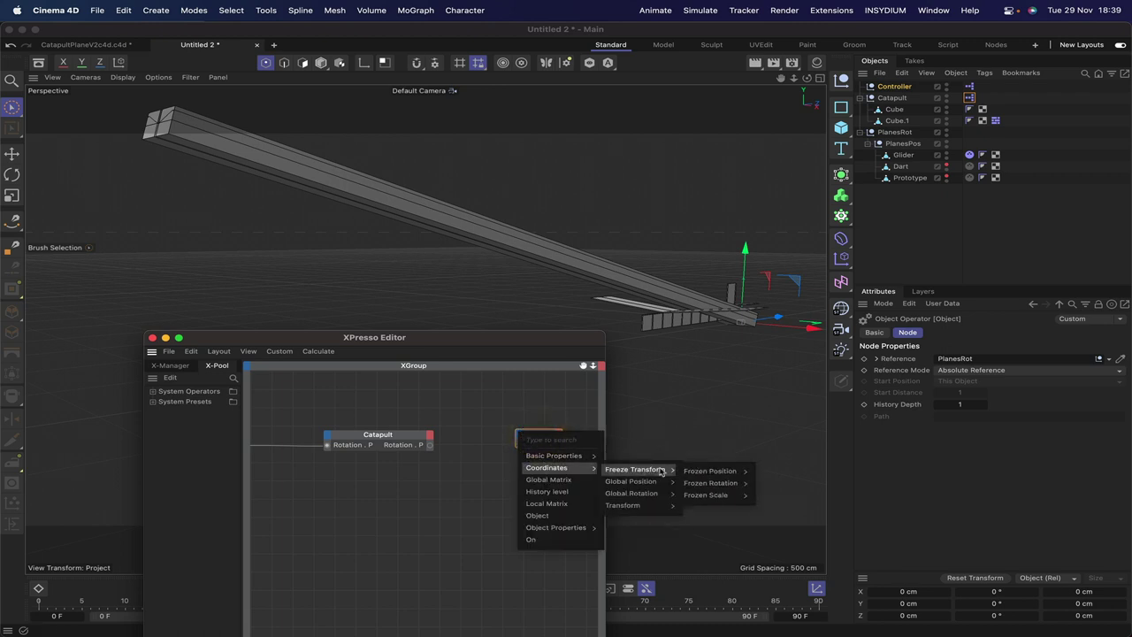
mouse_move(637, 505)
mouse_move(704, 508)
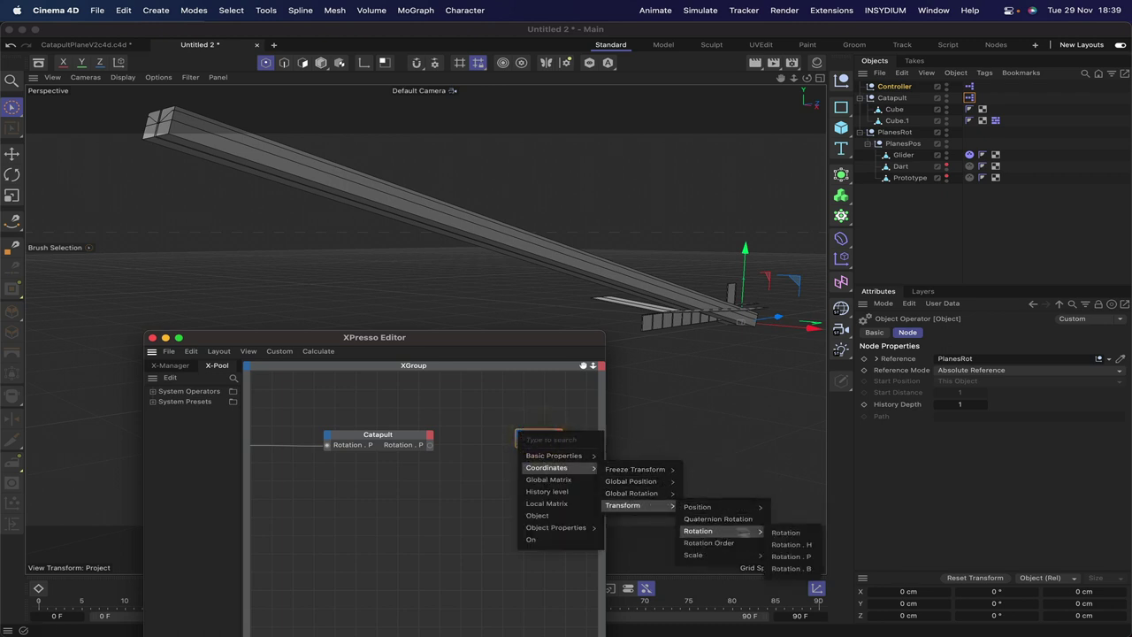
click(787, 544)
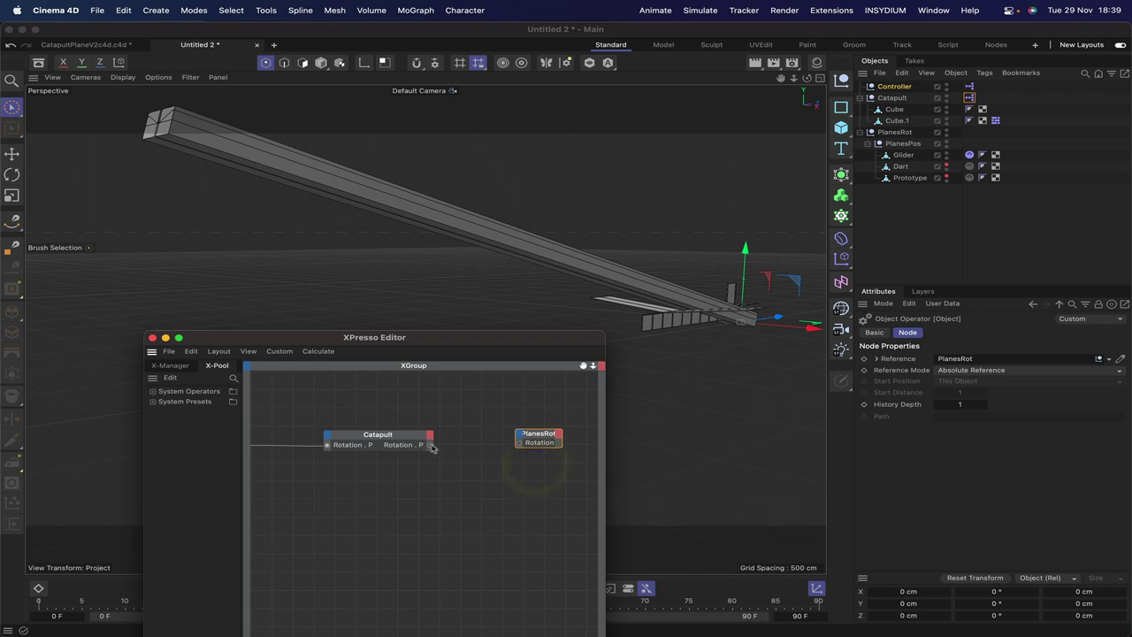
Connect the Catapult node's Rotation . P output to the PlanesRot node's Rotation . P input
click(544, 437)
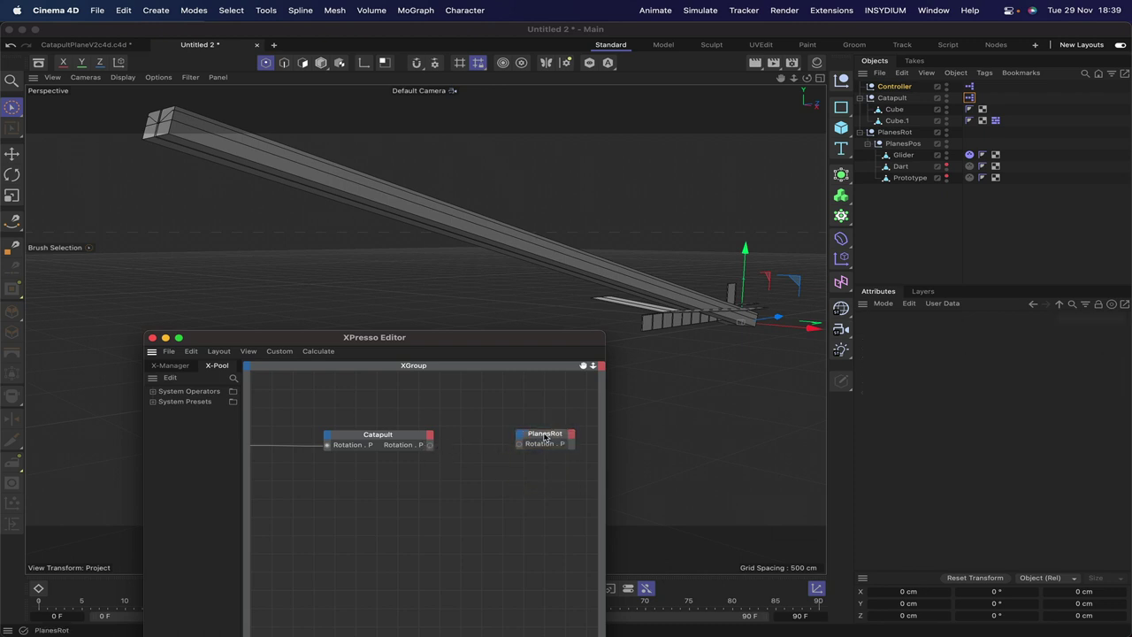
drag(431, 448, 555, 443)
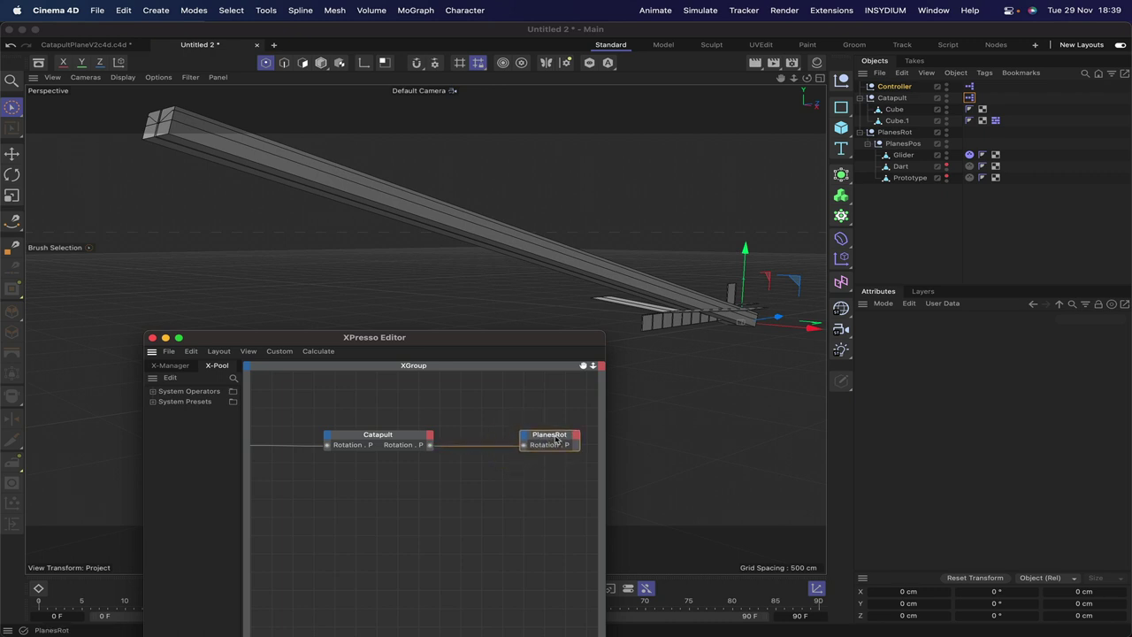
click(556, 440)
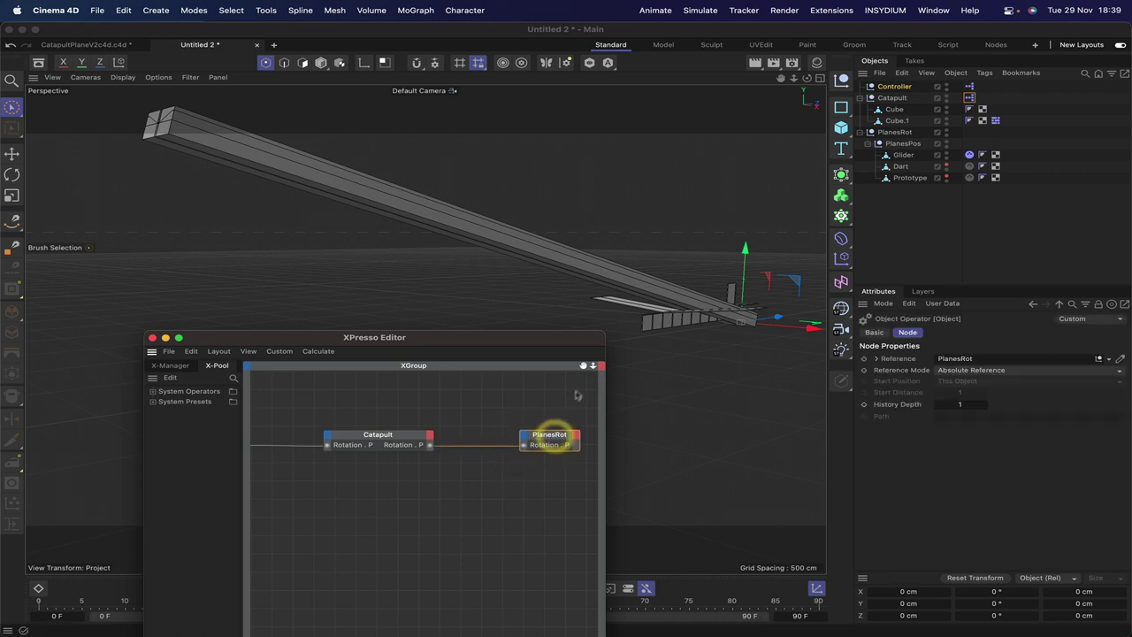
Inspect the PlanesRot and PlanesPos nulls against the catapult from the side and close the XPresso Editor
click(897, 132)
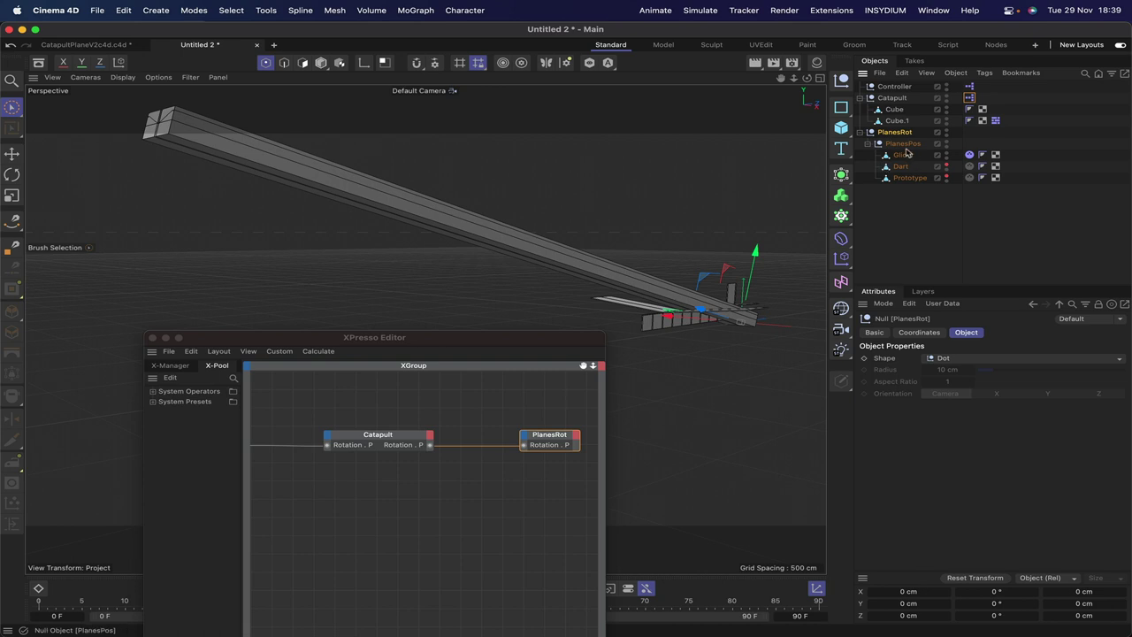
drag(807, 78, 752, 88)
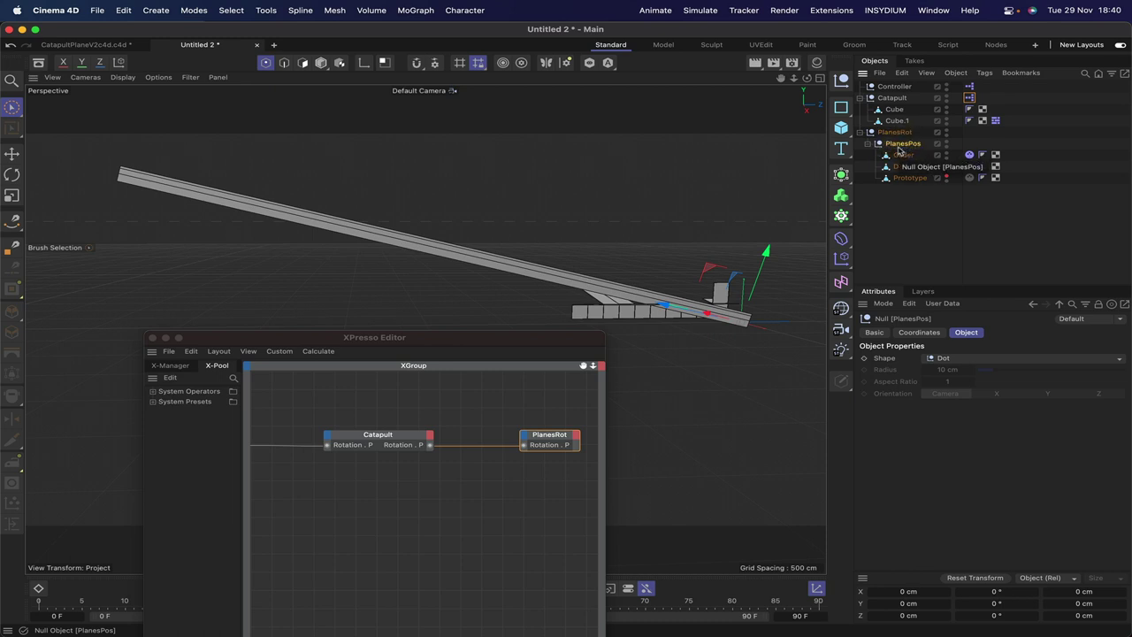
click(946, 177)
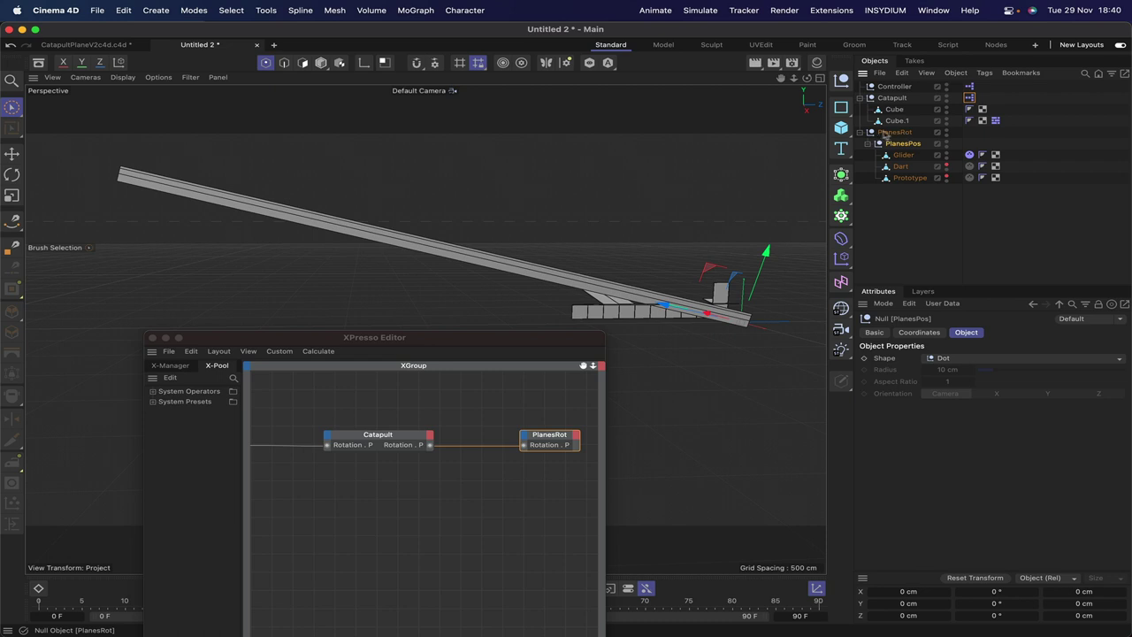
click(152, 338)
click(152, 340)
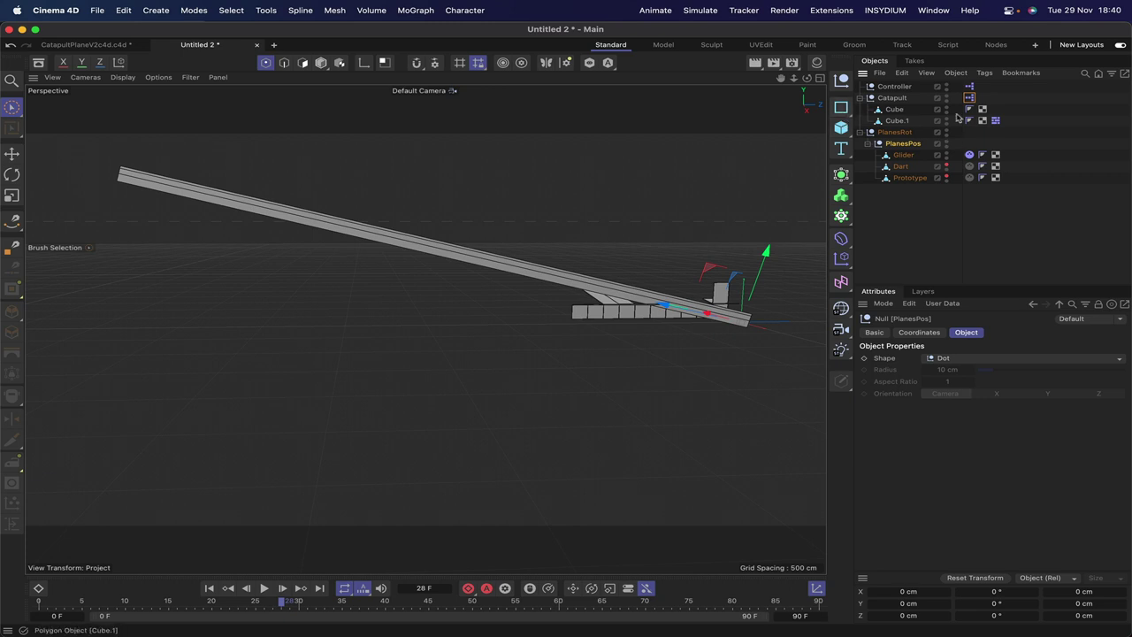
Try the Controller's Angle slider and review the Controller, Catapult and PlanesRot nulls
click(896, 86)
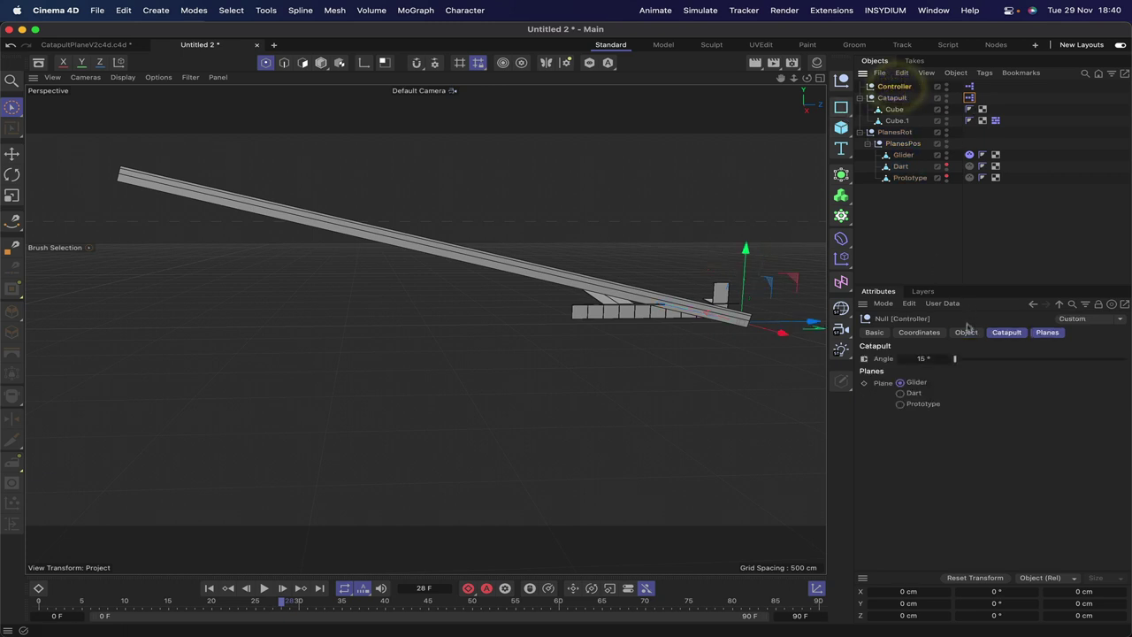
drag(959, 359, 936, 369)
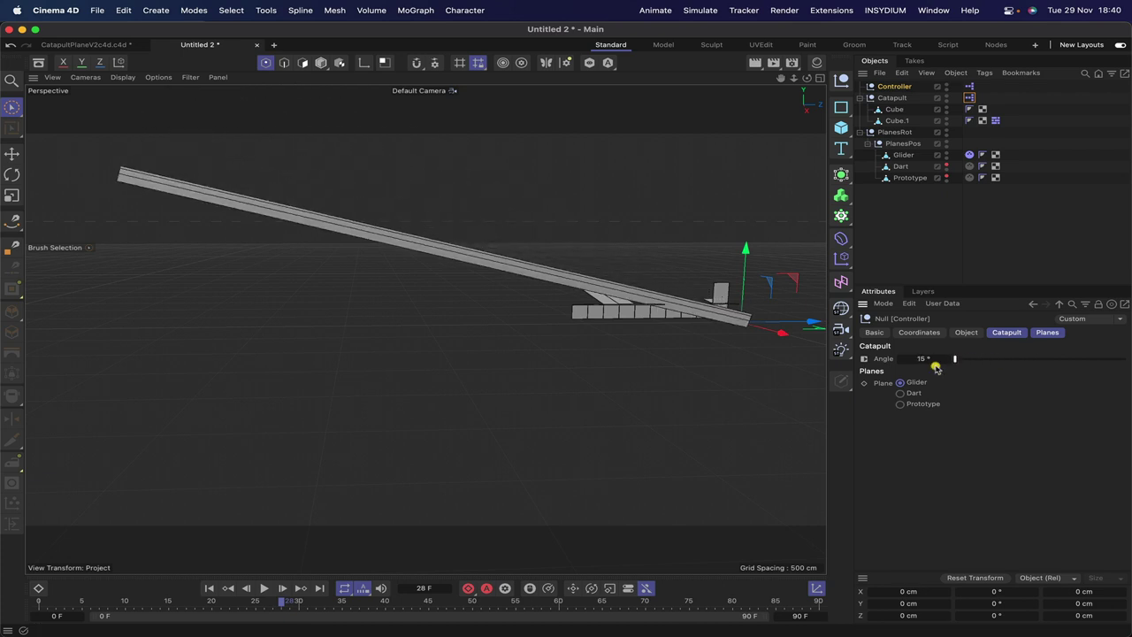
click(898, 134)
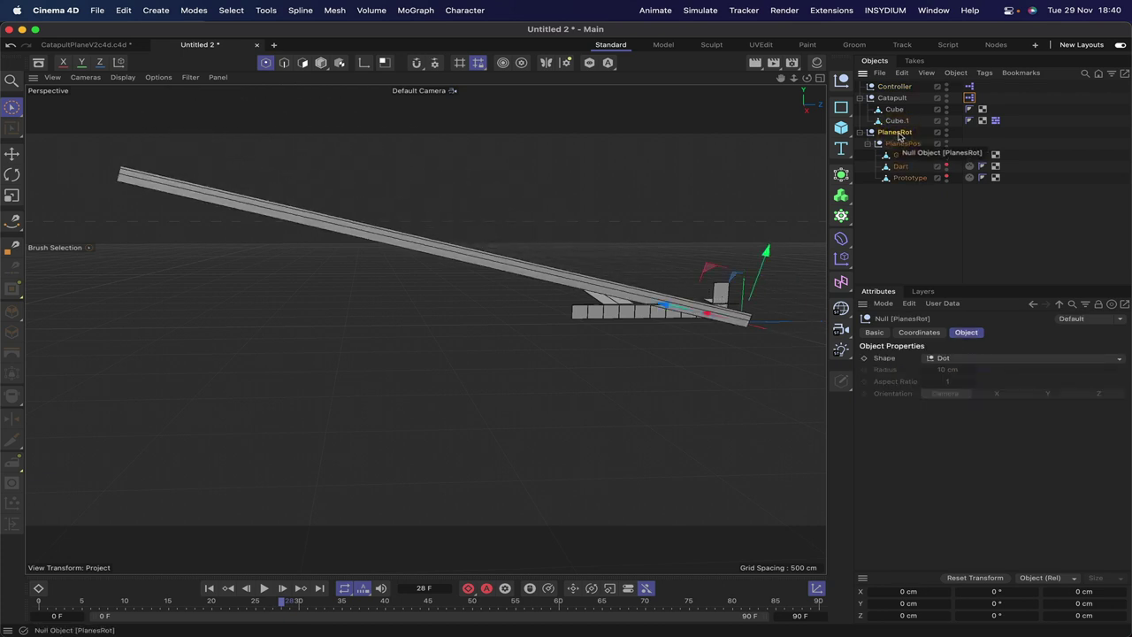
click(898, 86)
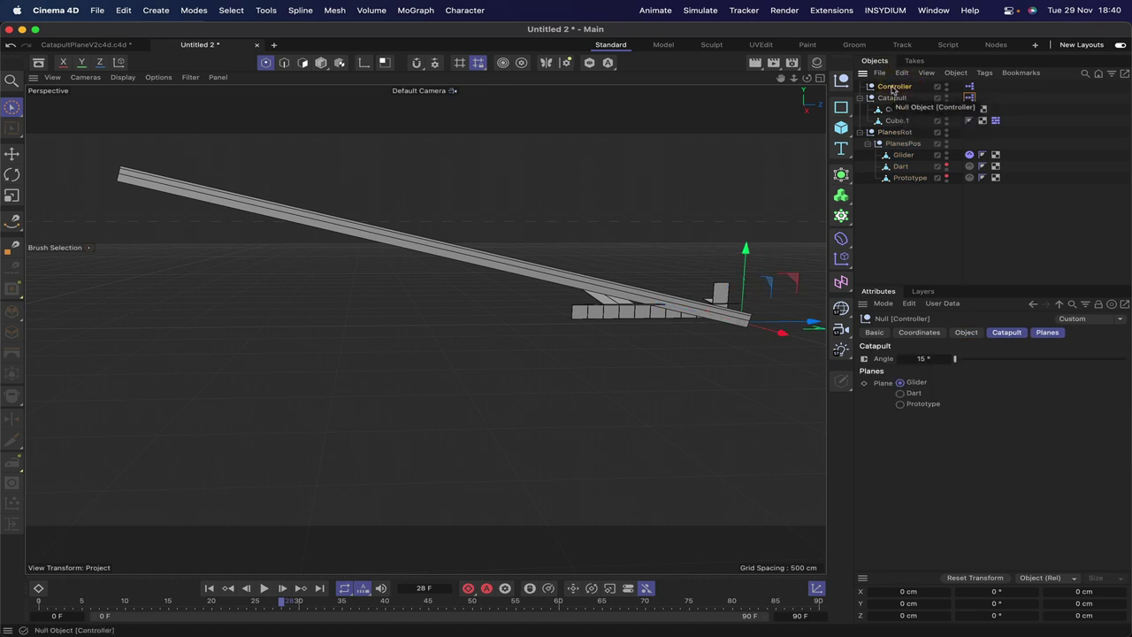
click(893, 98)
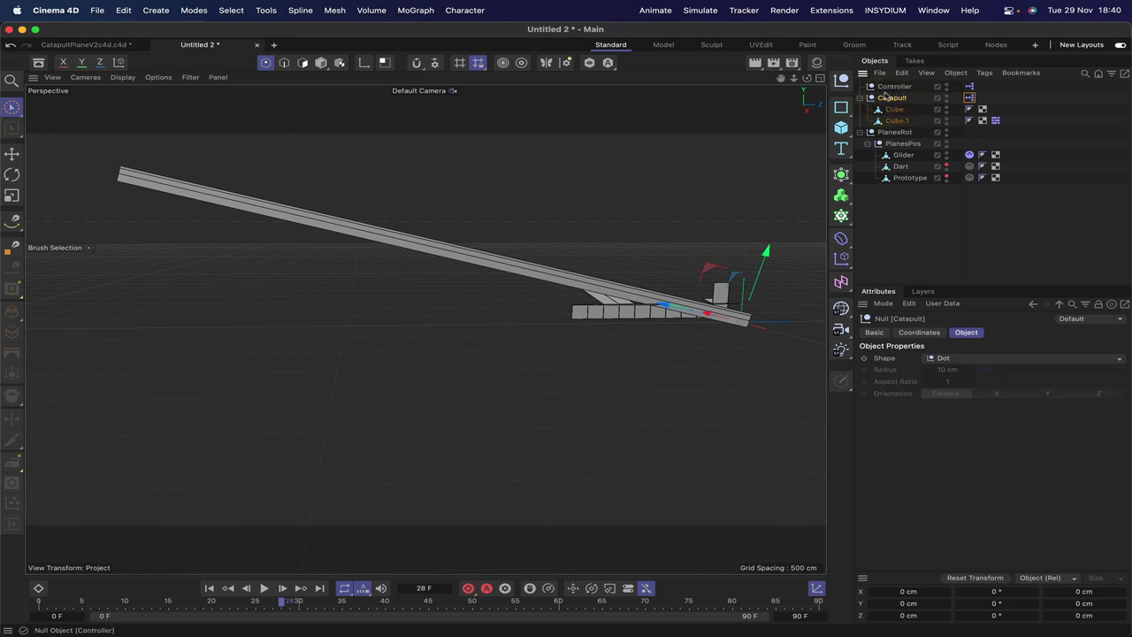
click(896, 133)
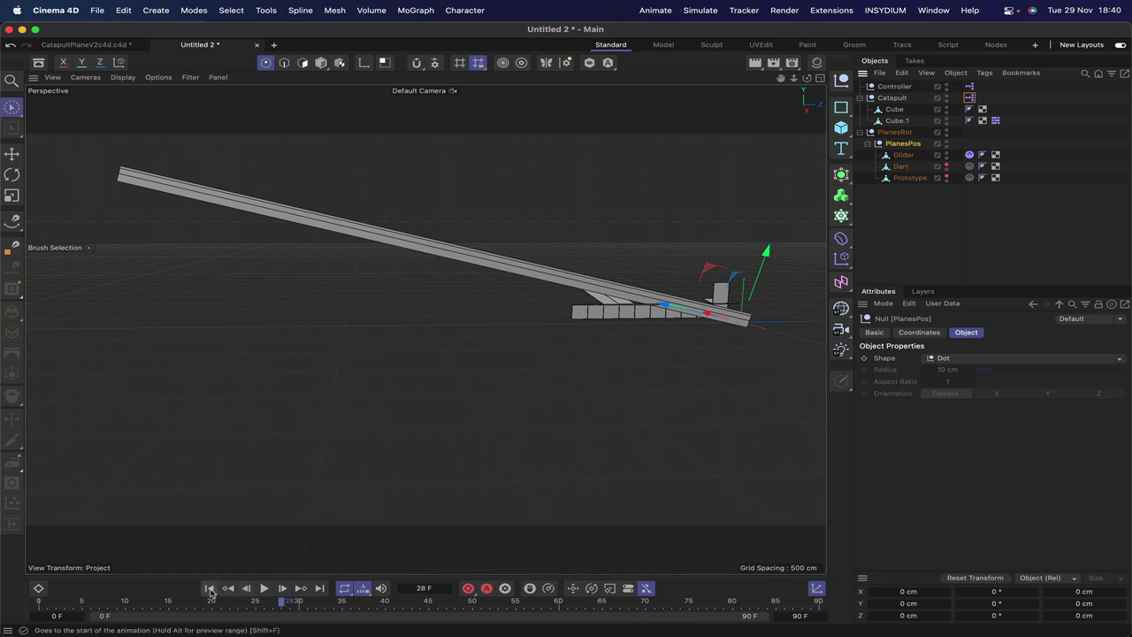
Return the animation to frame 0 and view the glider on the catapult from above
click(246, 591)
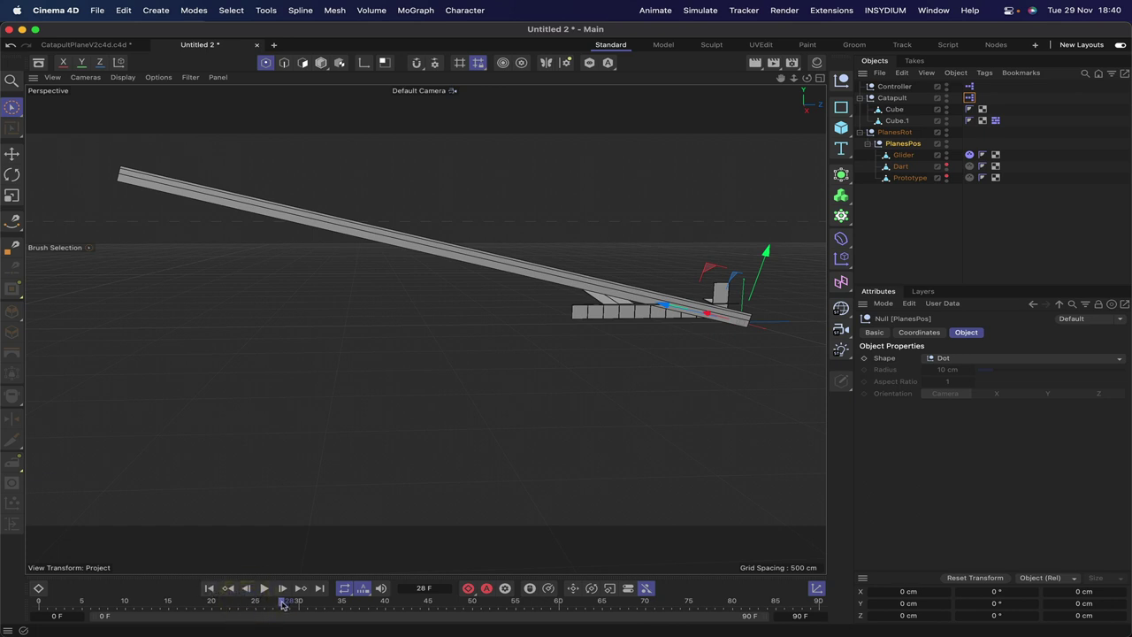
click(209, 589)
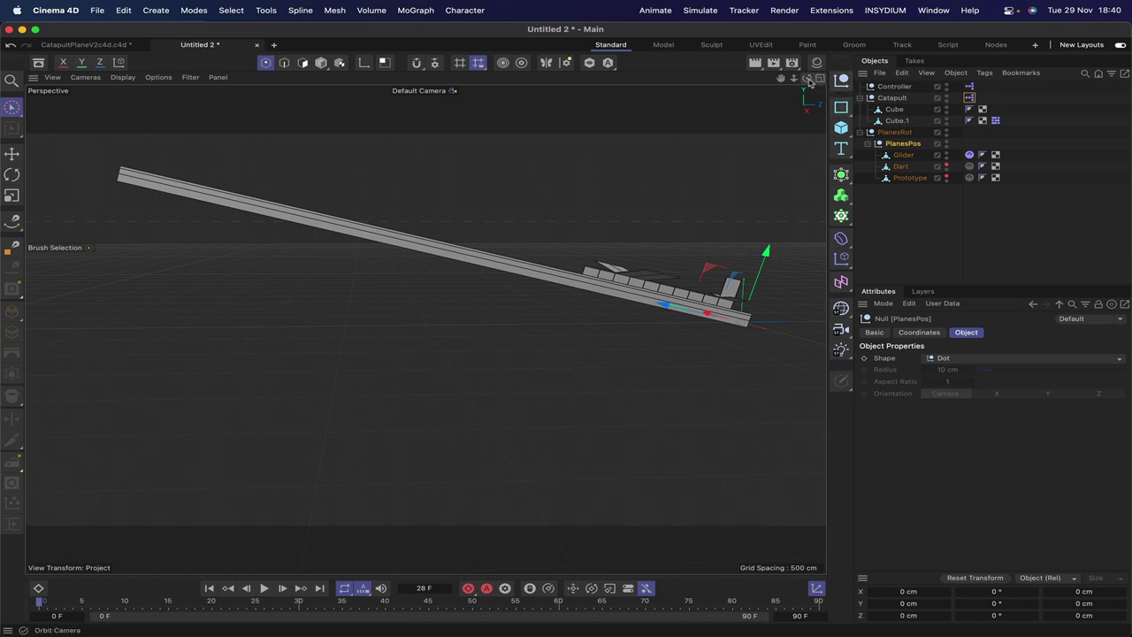
drag(806, 78, 741, 98)
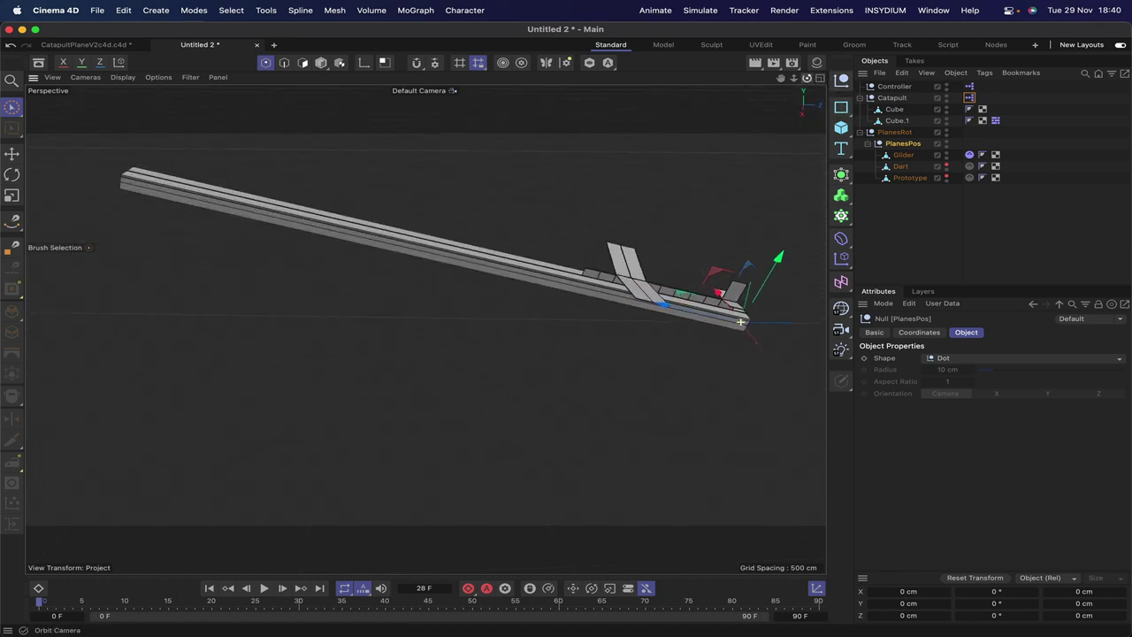
Test the Controller's Angle slider at frame 0 and again at frame 15, cancelling each change
click(897, 86)
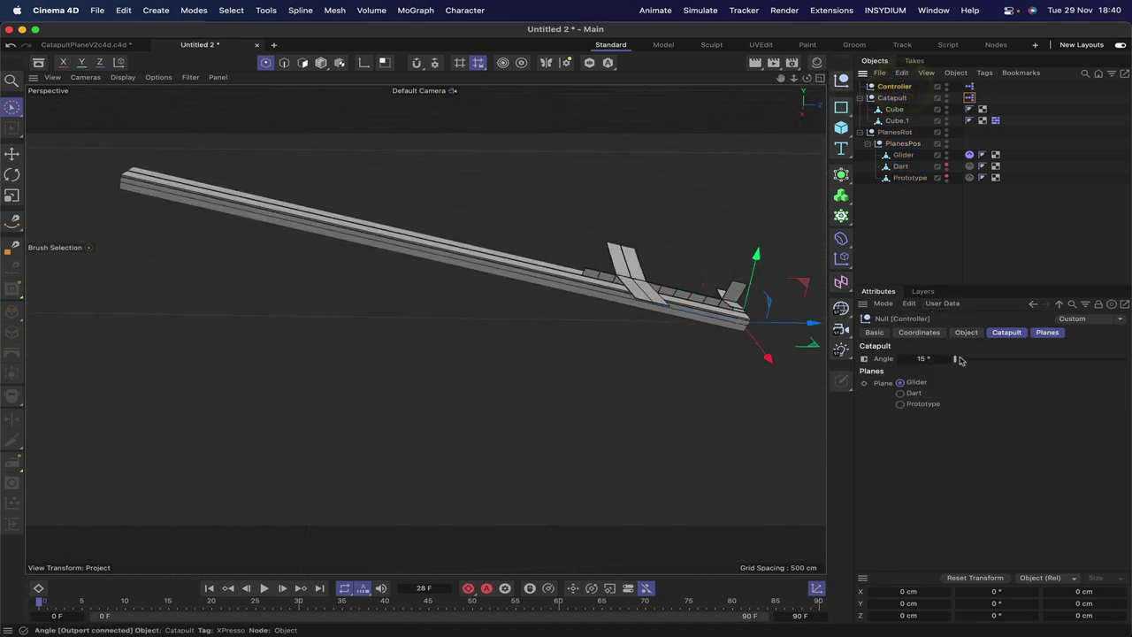
drag(956, 360, 1034, 341)
right_click(1034, 342)
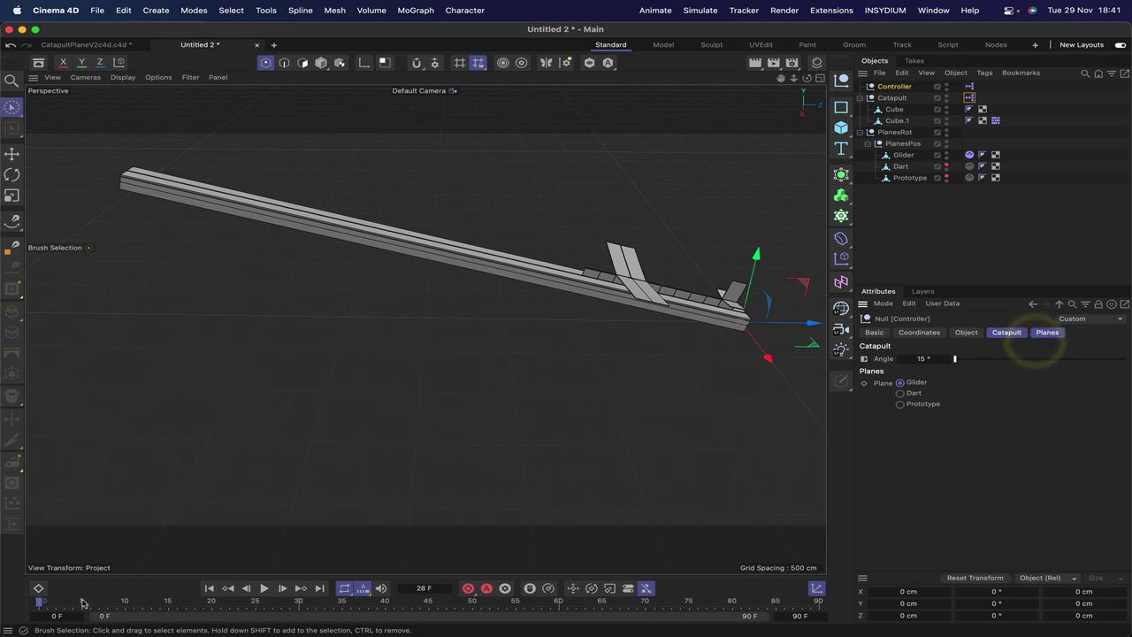
drag(41, 607, 168, 602)
drag(955, 359, 1068, 361)
right_click(1067, 361)
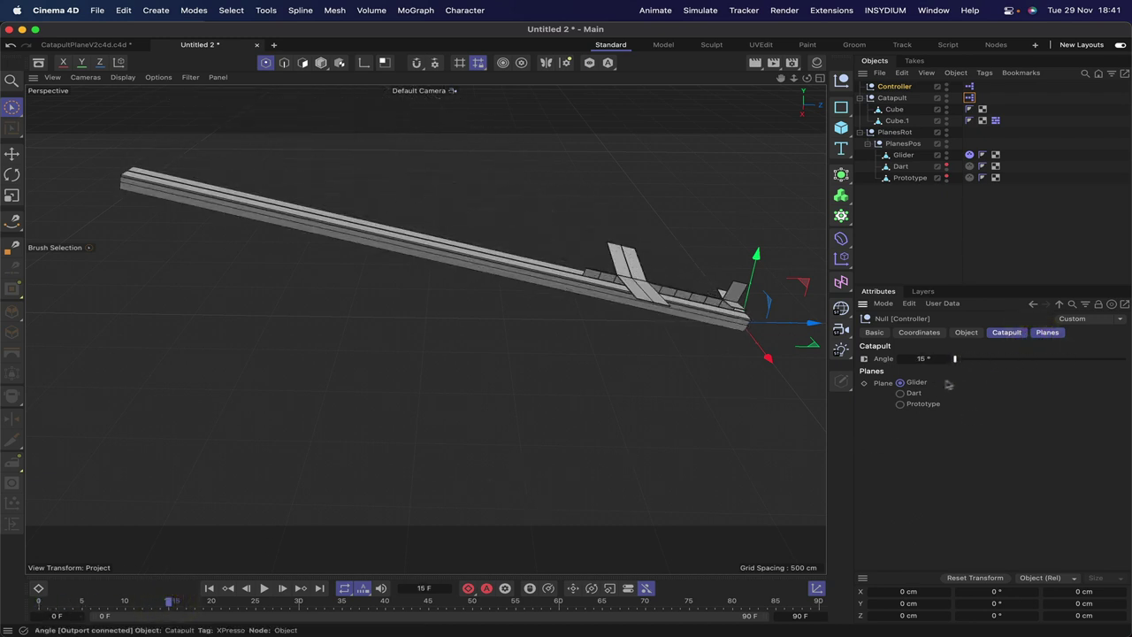
Return to the first frame and test the Controller's Angle slider once more
click(917, 392)
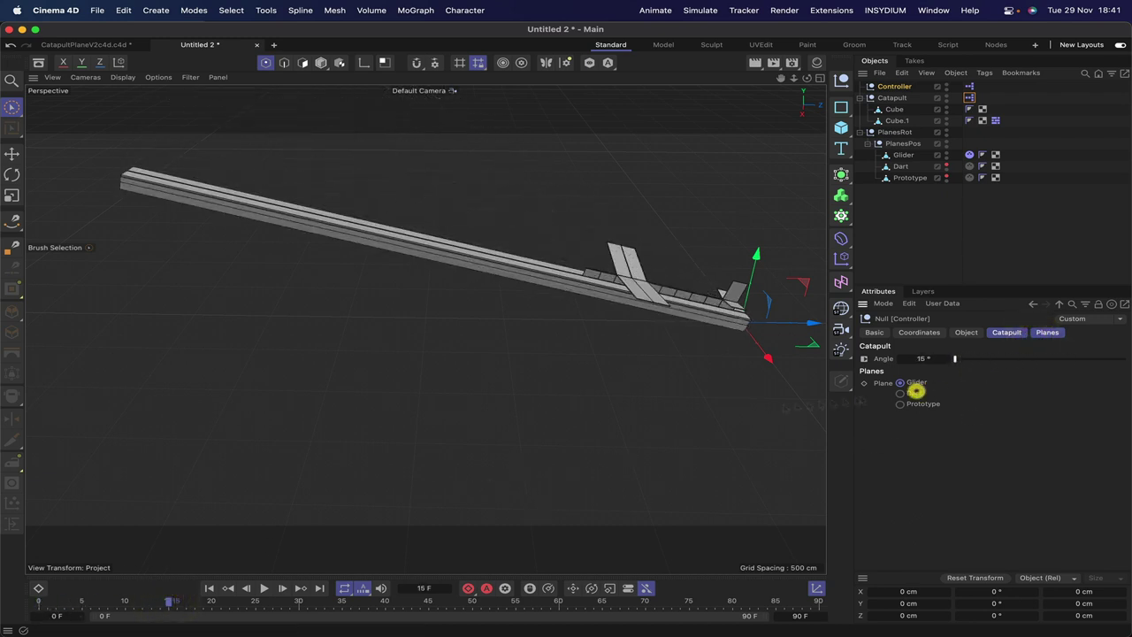
click(209, 587)
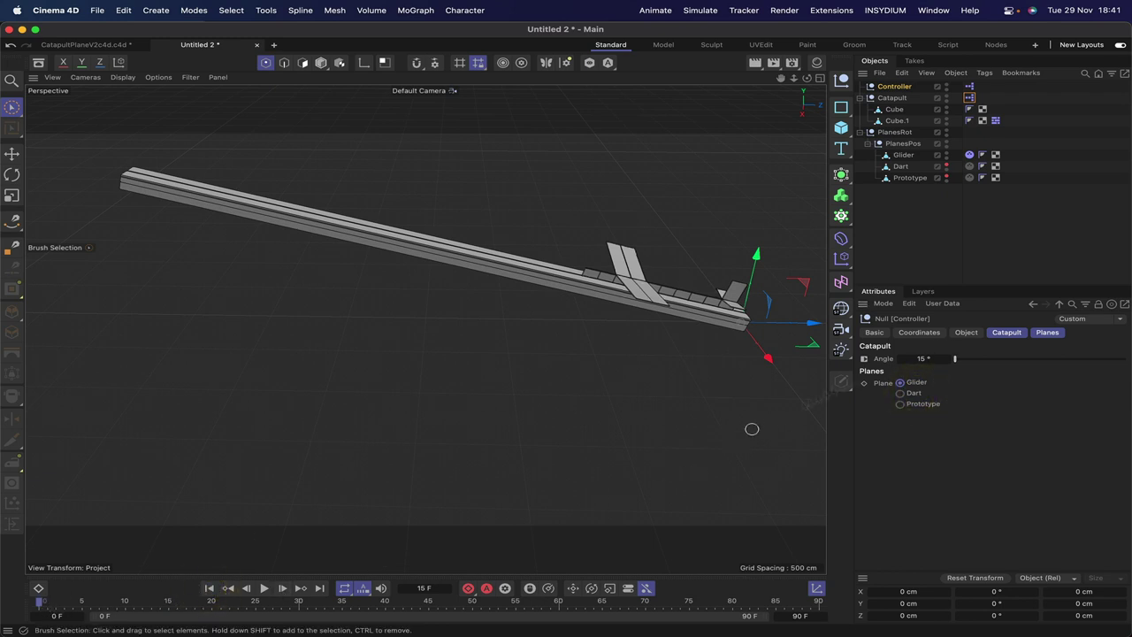
drag(963, 361, 945, 381)
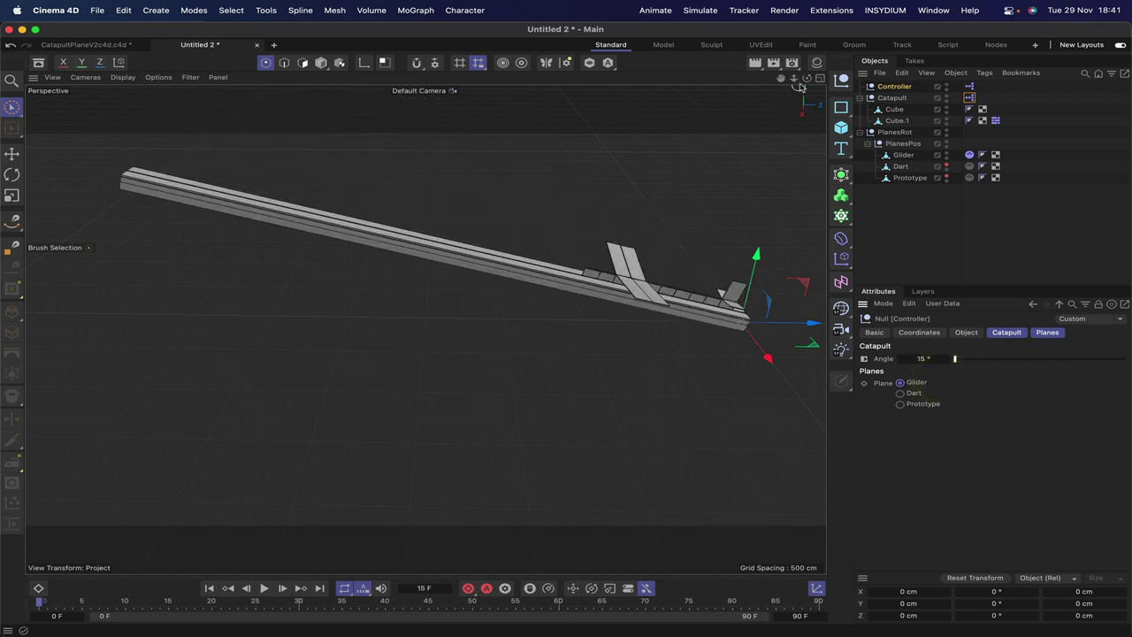
Hide the Cube.1 object inside the Catapult null
drag(806, 82, 741, 321)
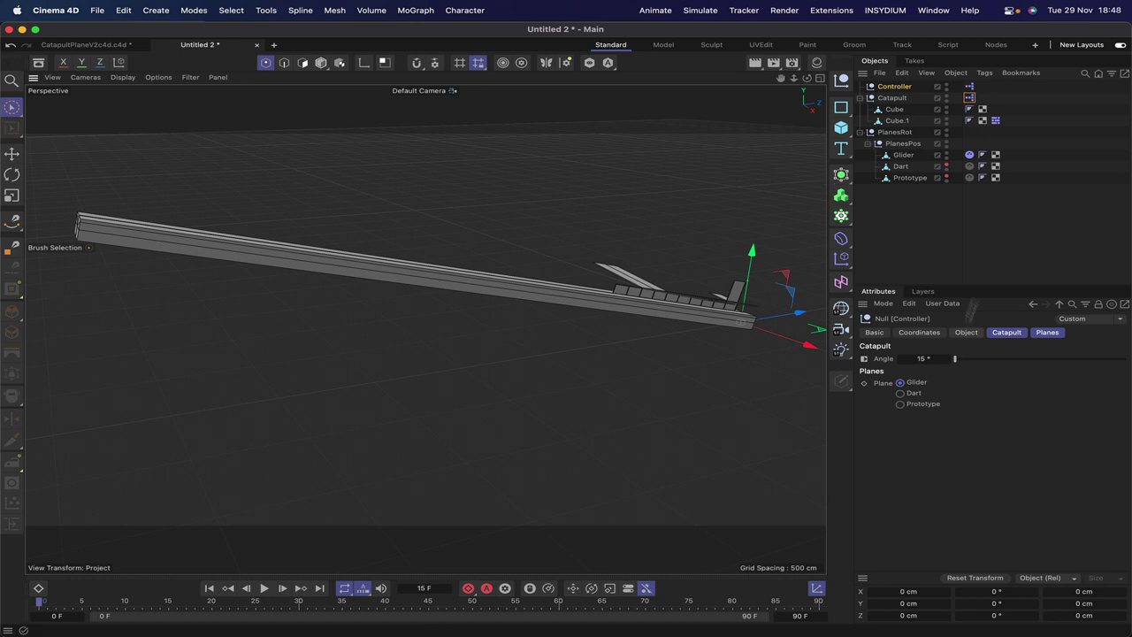
click(946, 124)
mouse_move(806, 81)
mouse_down()
mouse_move(769, 82)
mouse_move(800, 81)
mouse_up()
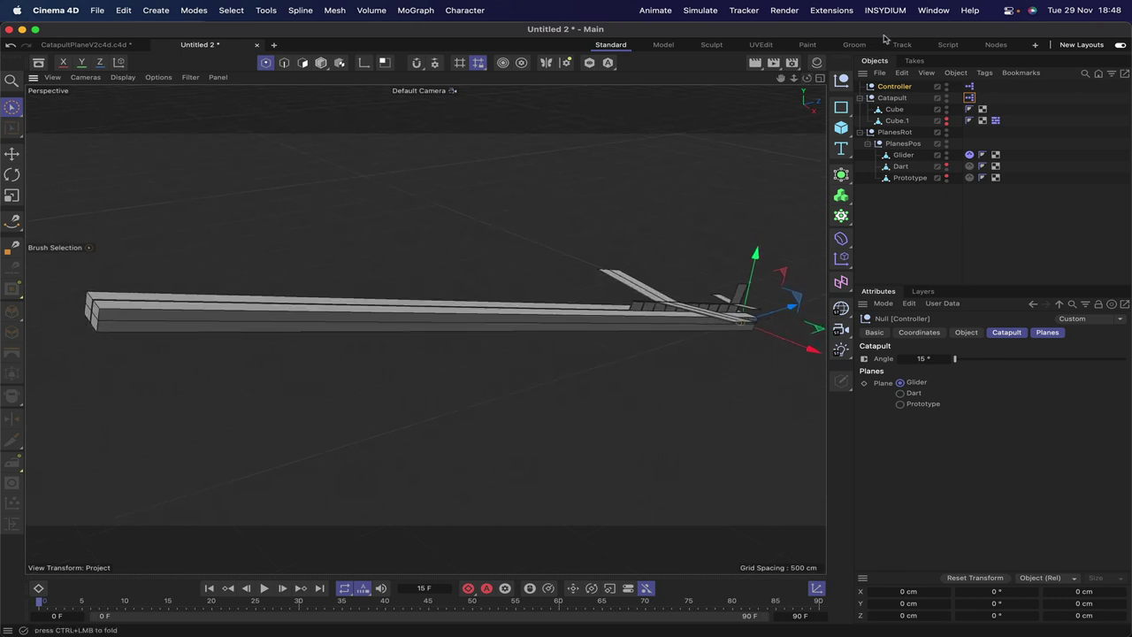
Open the Controller's XPresso tag for editing and enlarge the XPresso Editor over the viewport
double_click(969, 88)
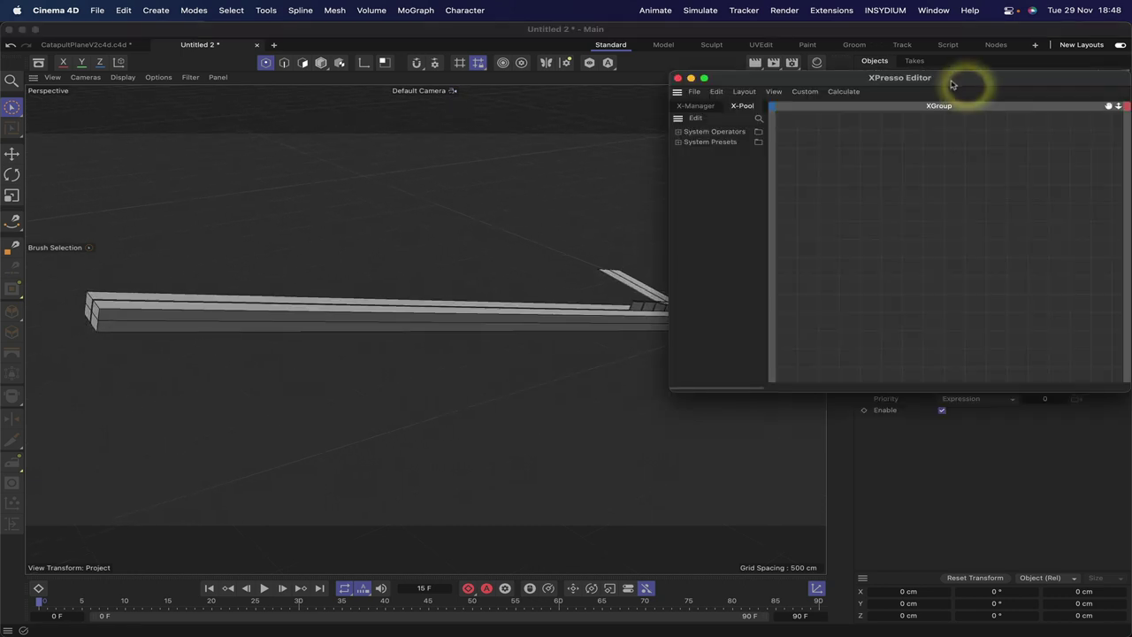
drag(968, 89, 333, 15)
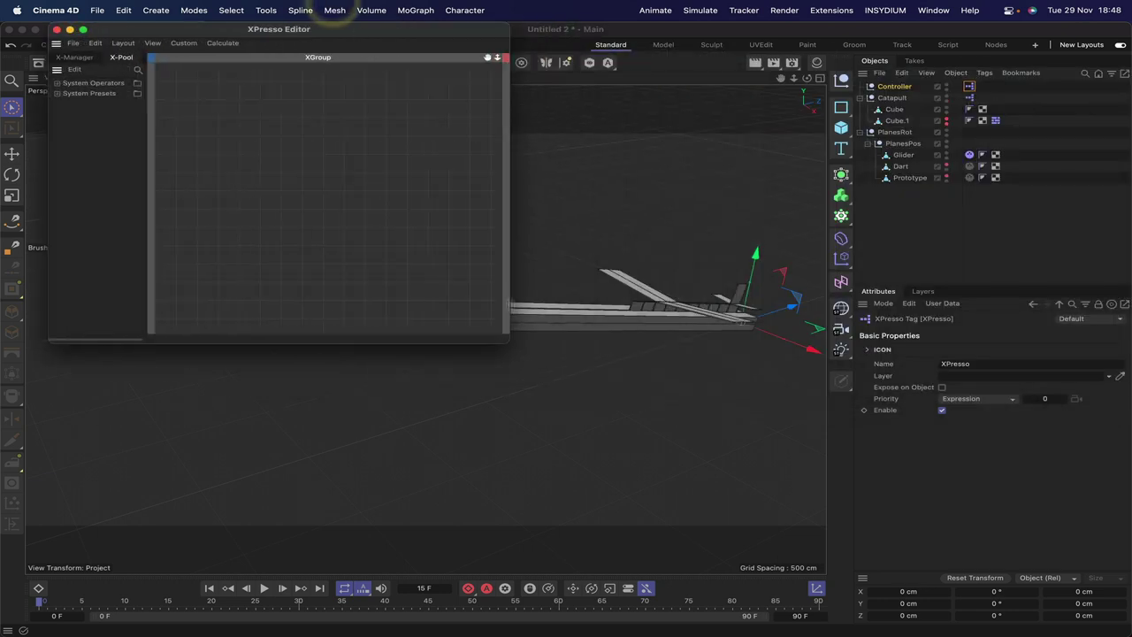
drag(506, 340, 818, 371)
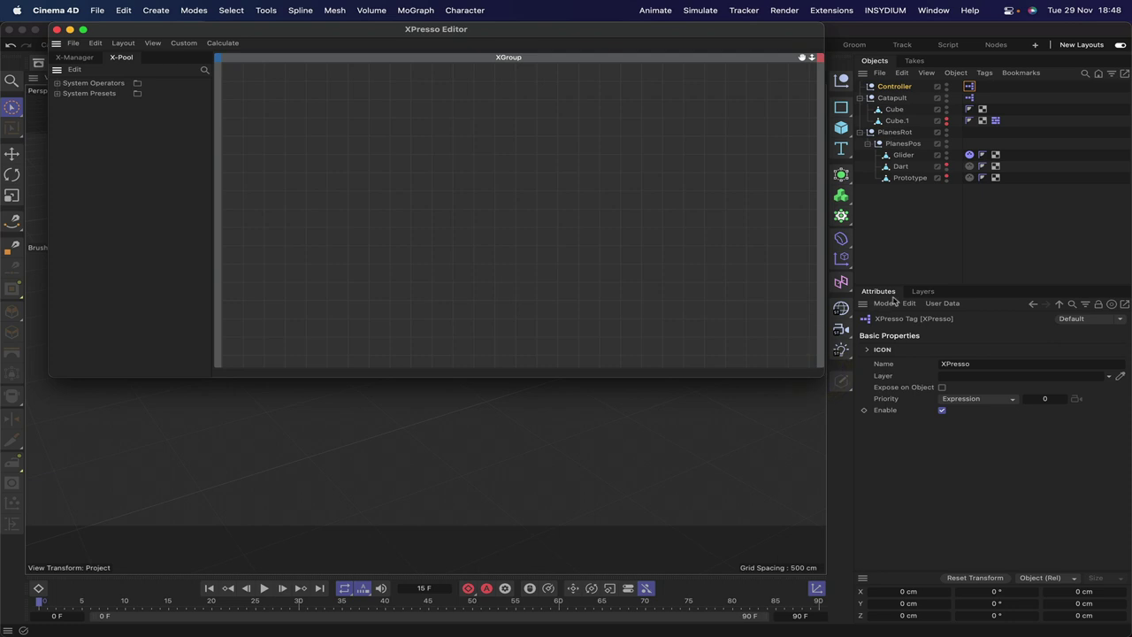
Add a user data group named Controls to the Controller and place it at the top level, outside the default User Data group
click(897, 87)
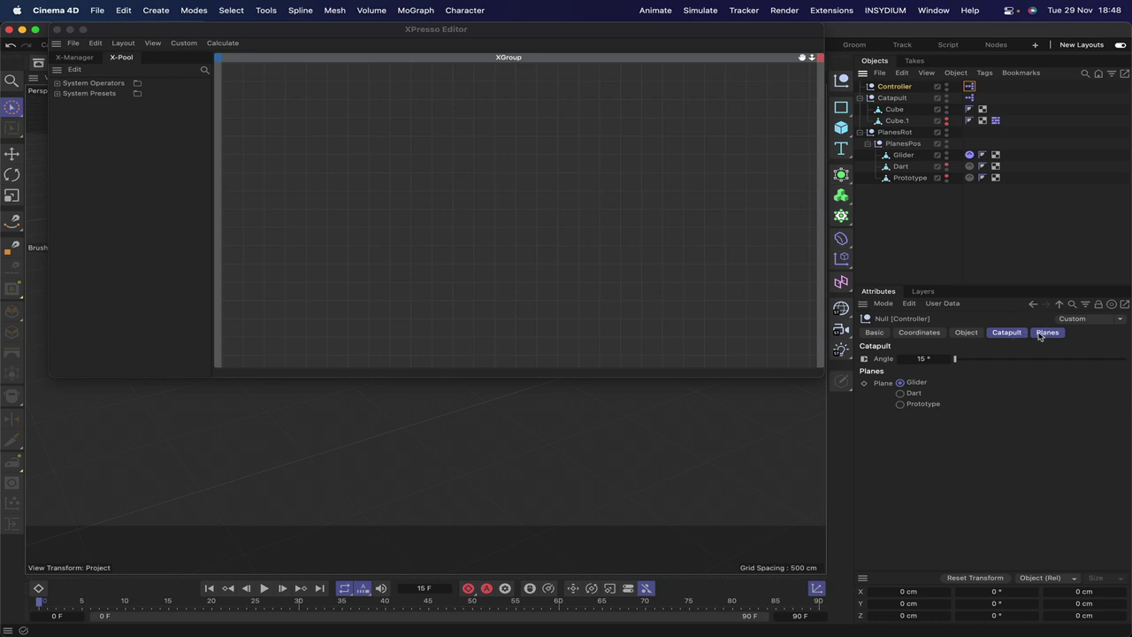
click(934, 305)
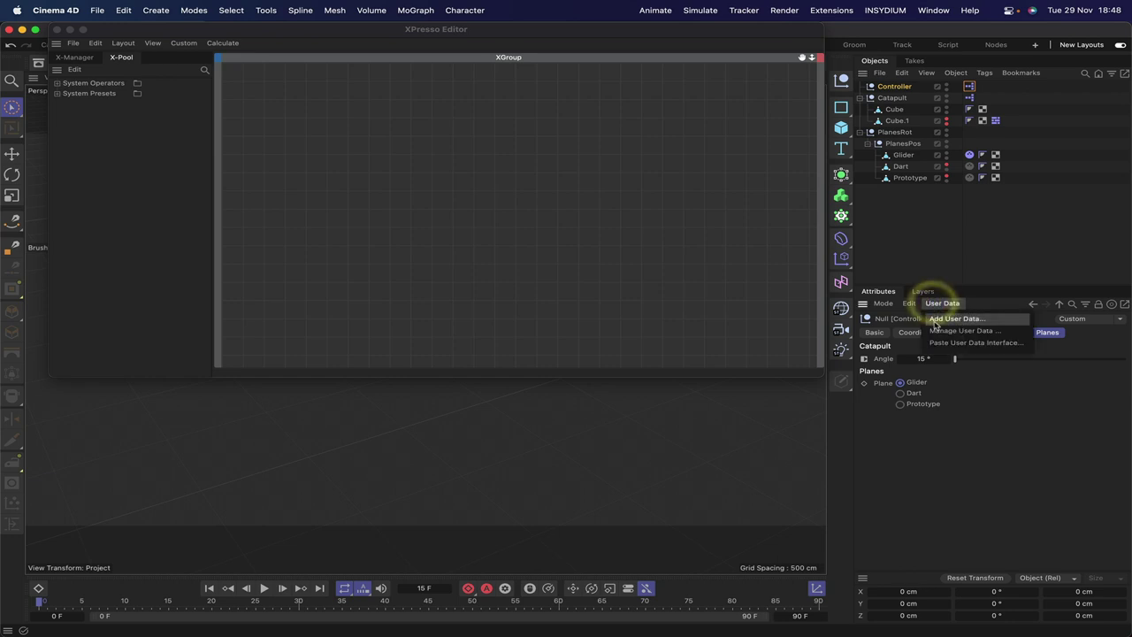
click(936, 327)
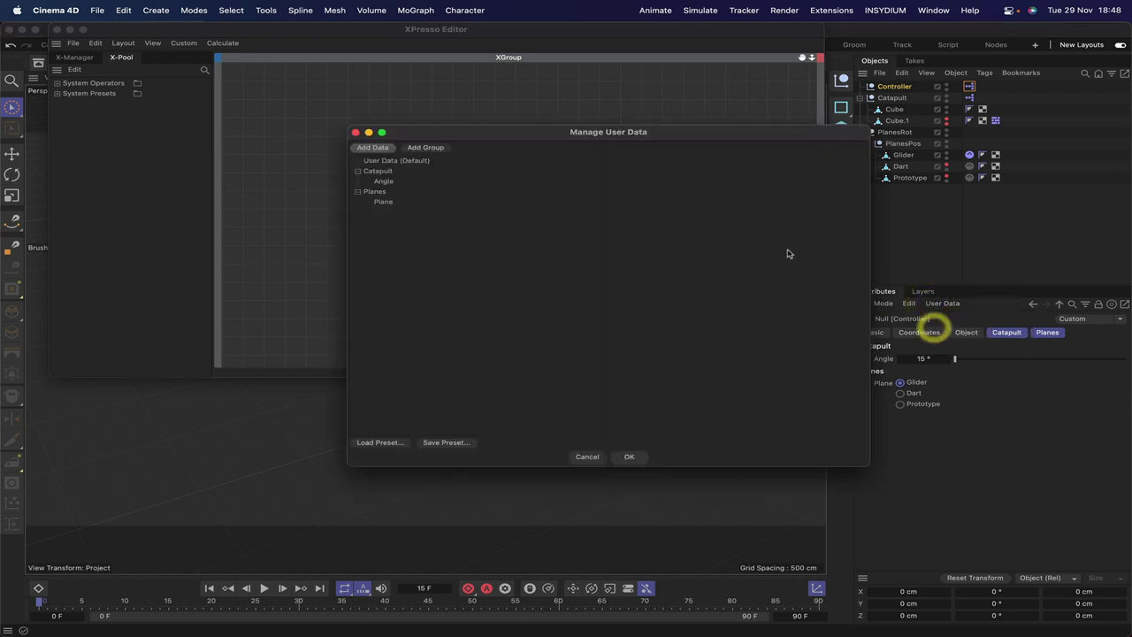
click(427, 147)
click(647, 165)
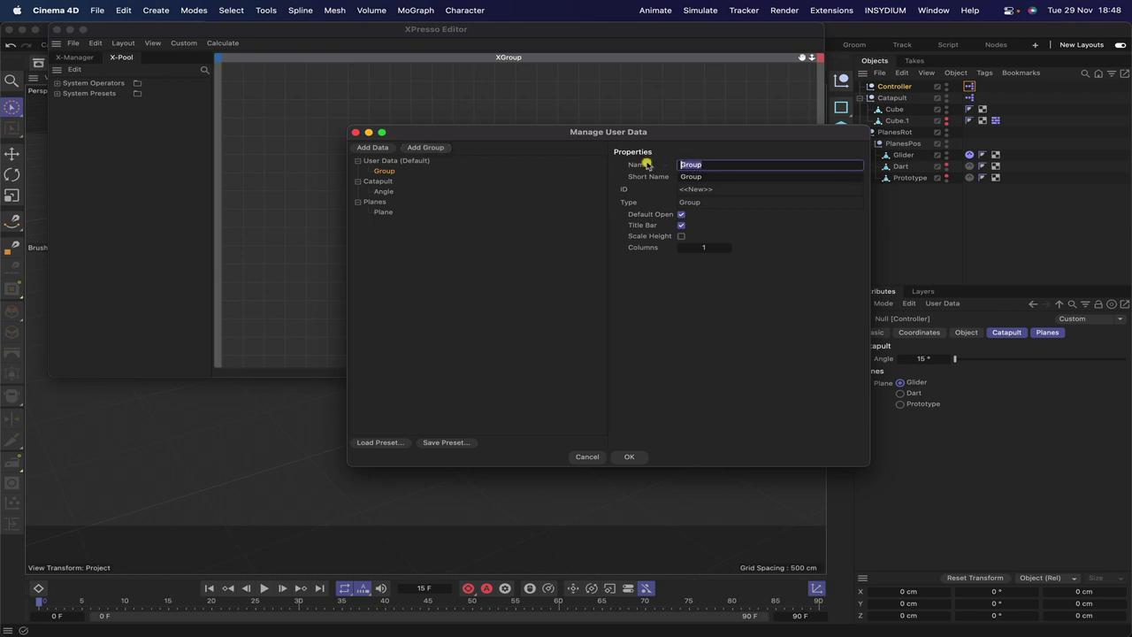
text(Controls)
drag(403, 174, 377, 177)
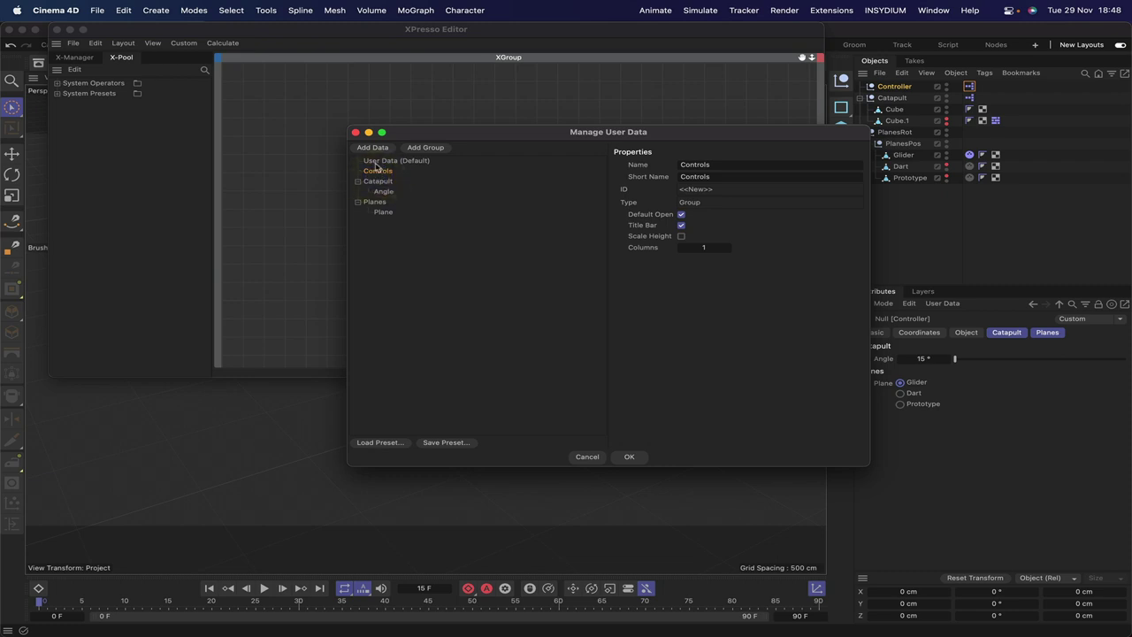
Nest the Catapult and Planes user data groups inside Controls with Catapult first, and display only the Controller's Controls parameters
drag(398, 182, 379, 172)
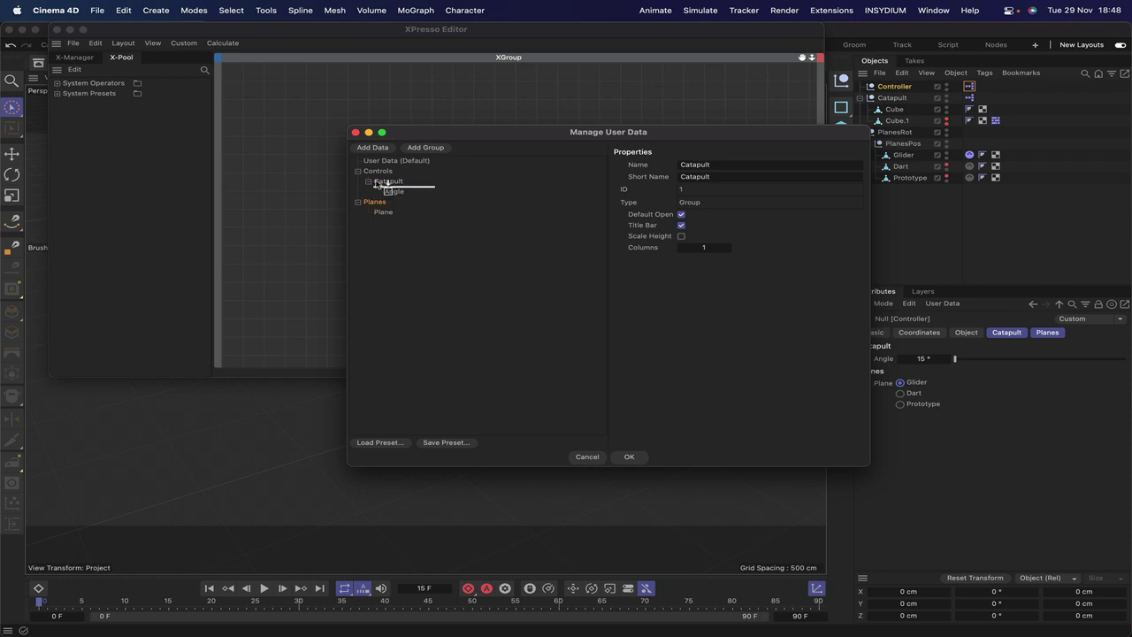
drag(378, 183, 377, 173)
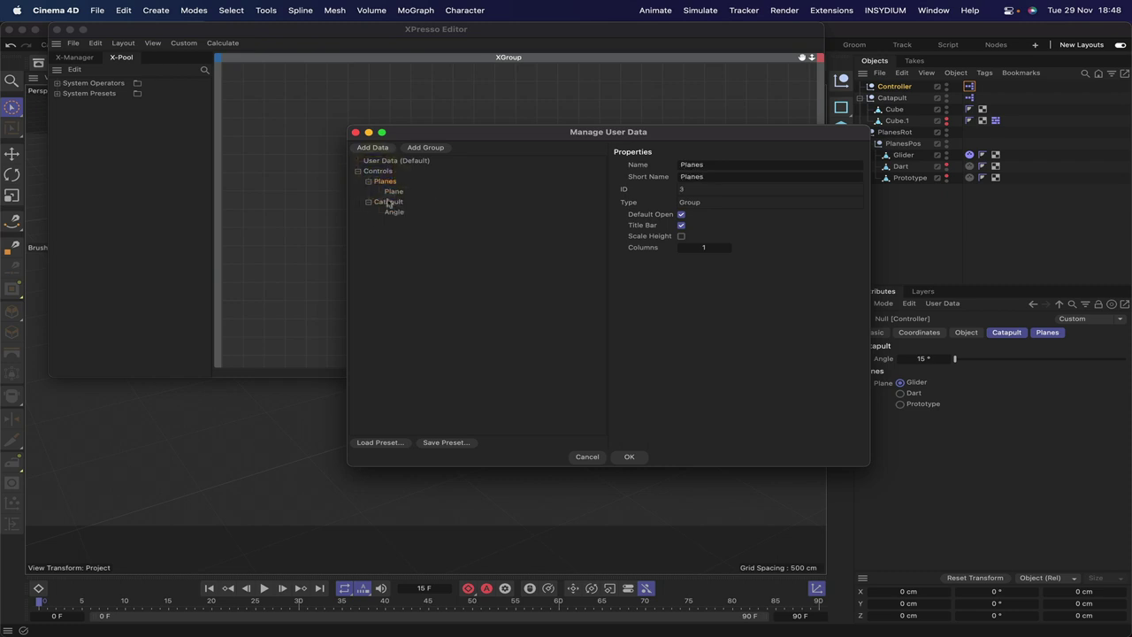
drag(395, 180, 393, 178)
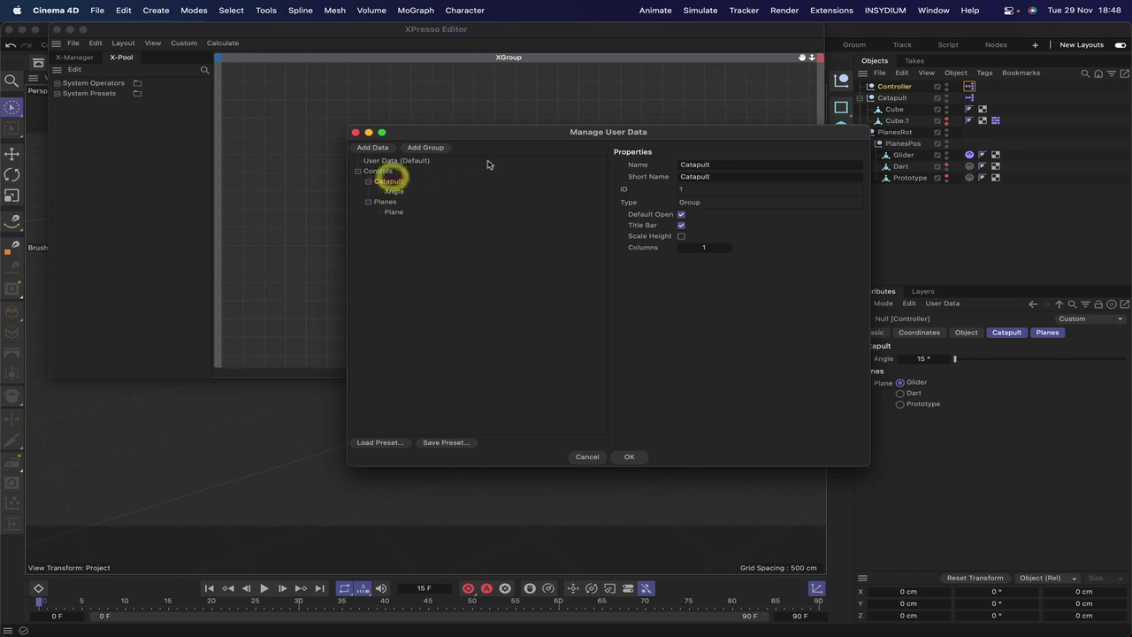
click(633, 456)
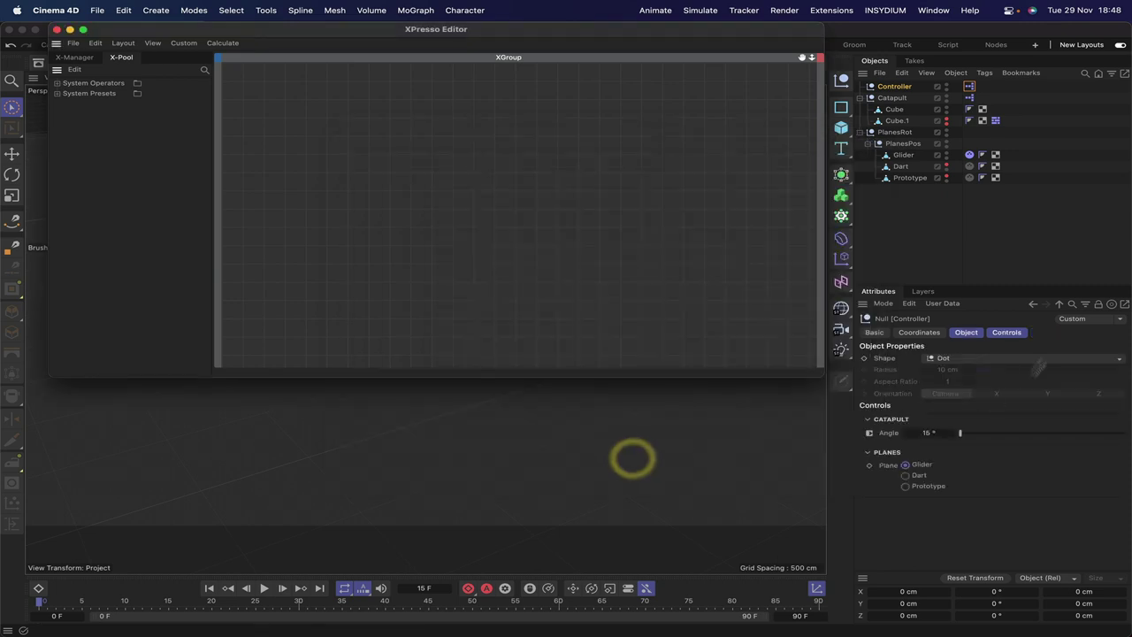
click(1007, 333)
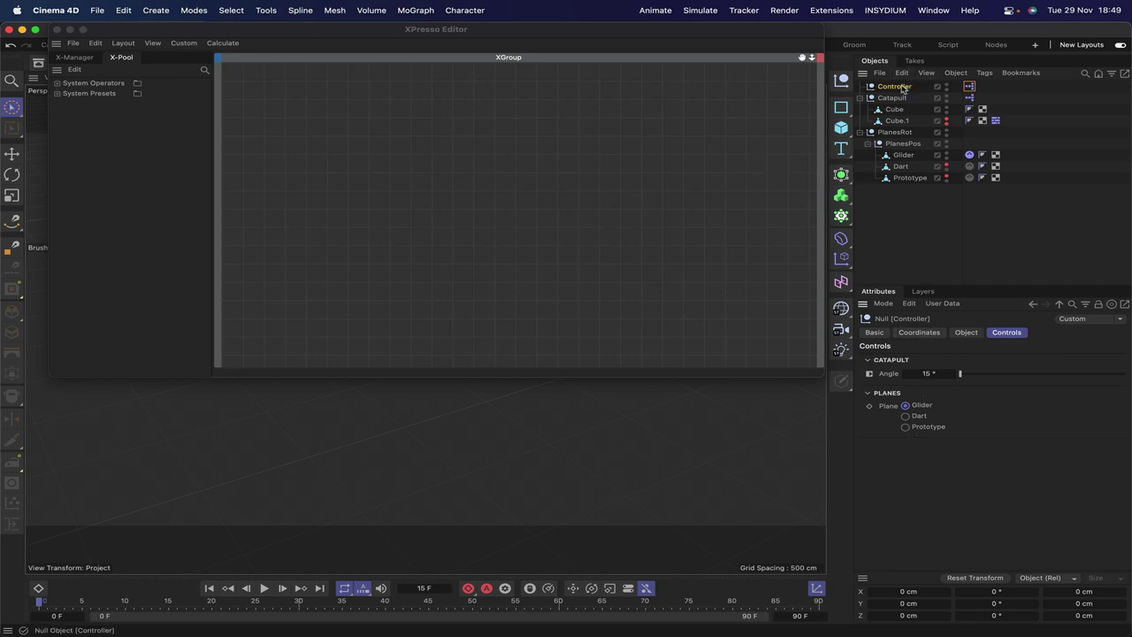
Add the Controller to the XPresso graph as a node with a Plane output port
drag(521, 100, 204, 133)
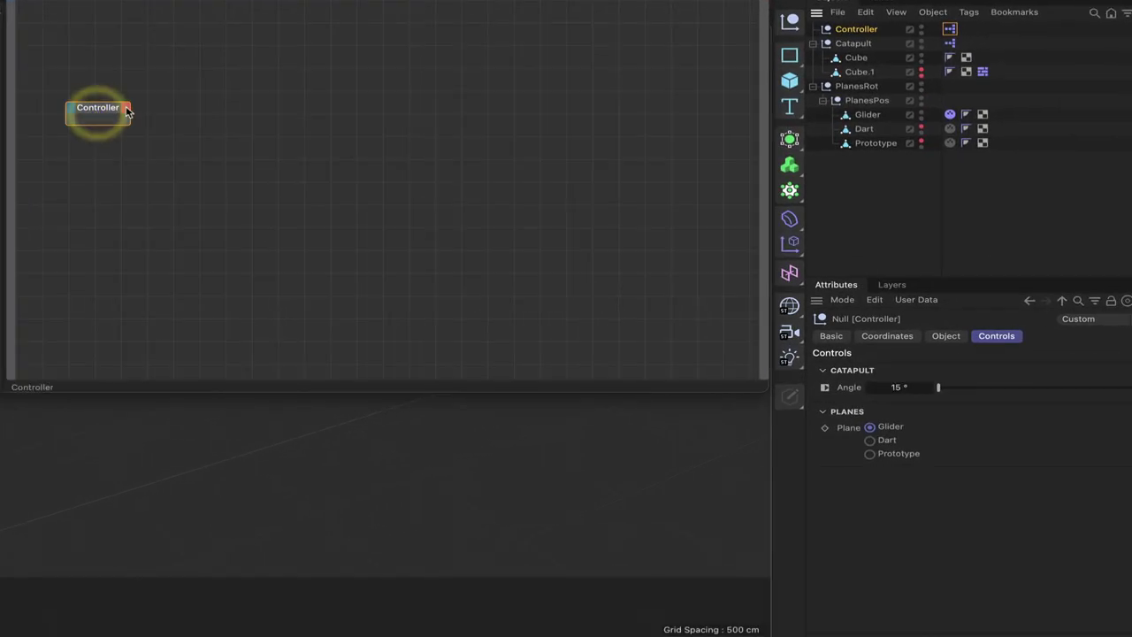
click(132, 109)
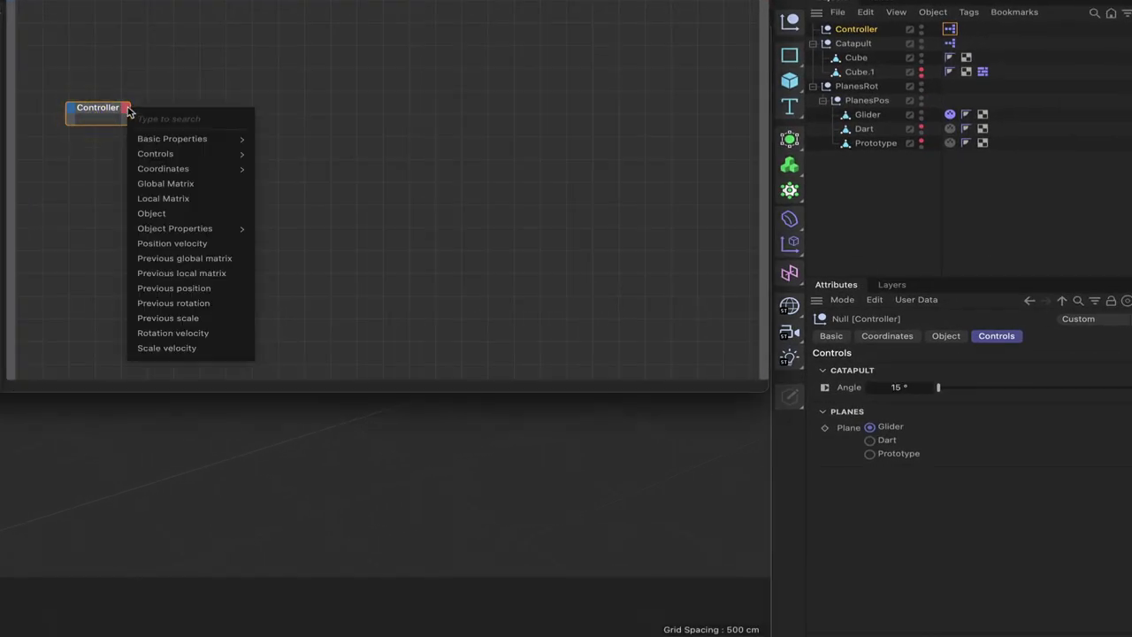
mouse_move(179, 156)
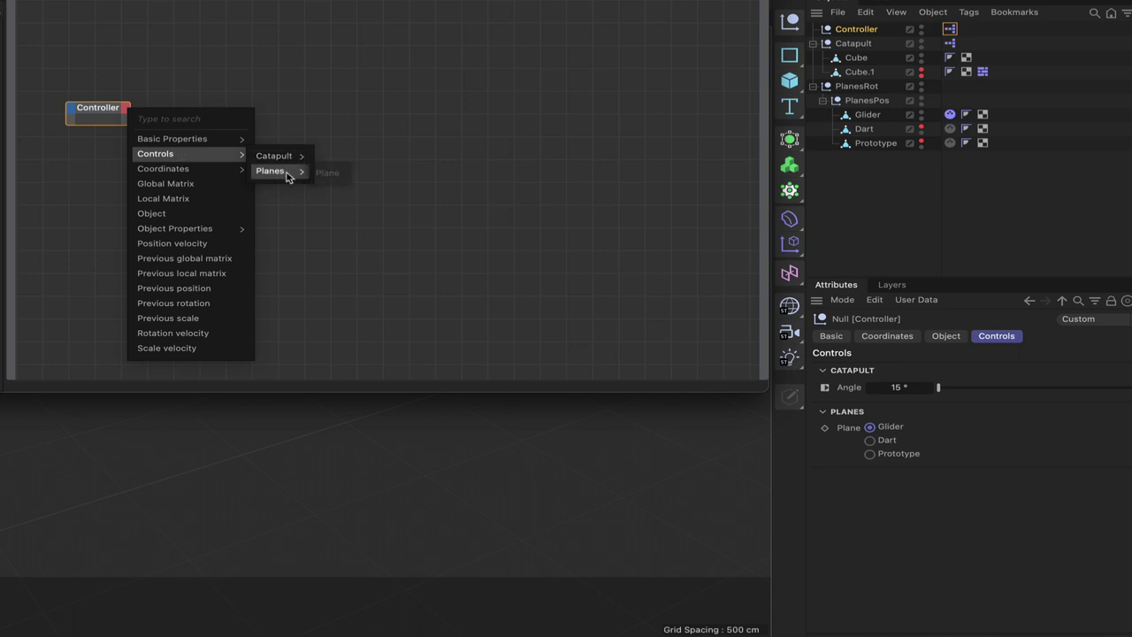
click(324, 173)
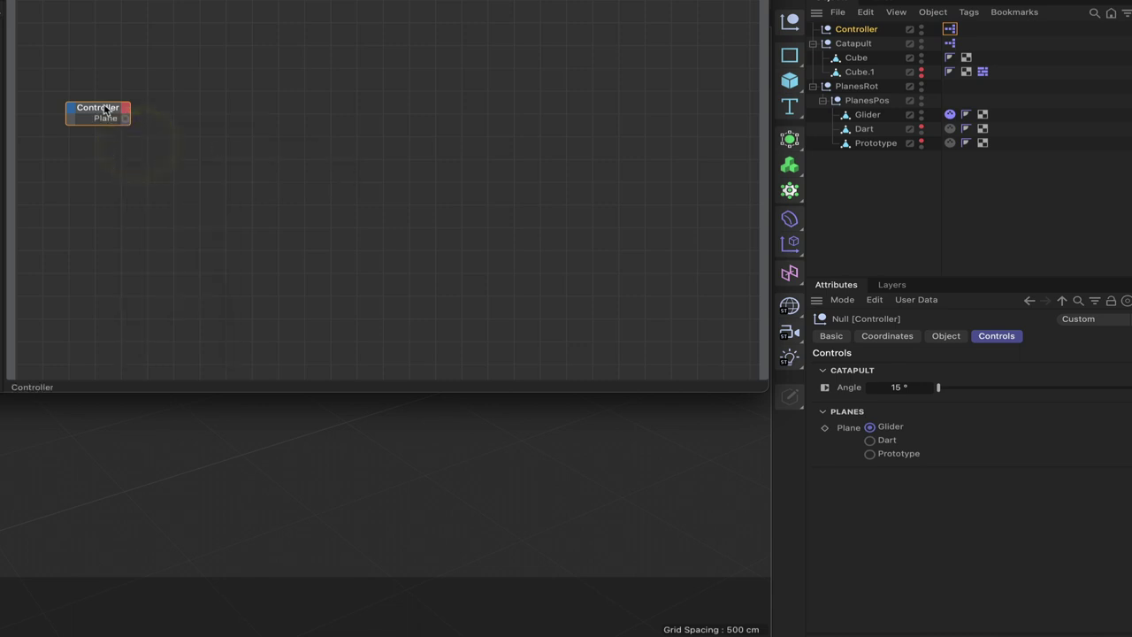
click(104, 111)
drag(105, 111, 95, 120)
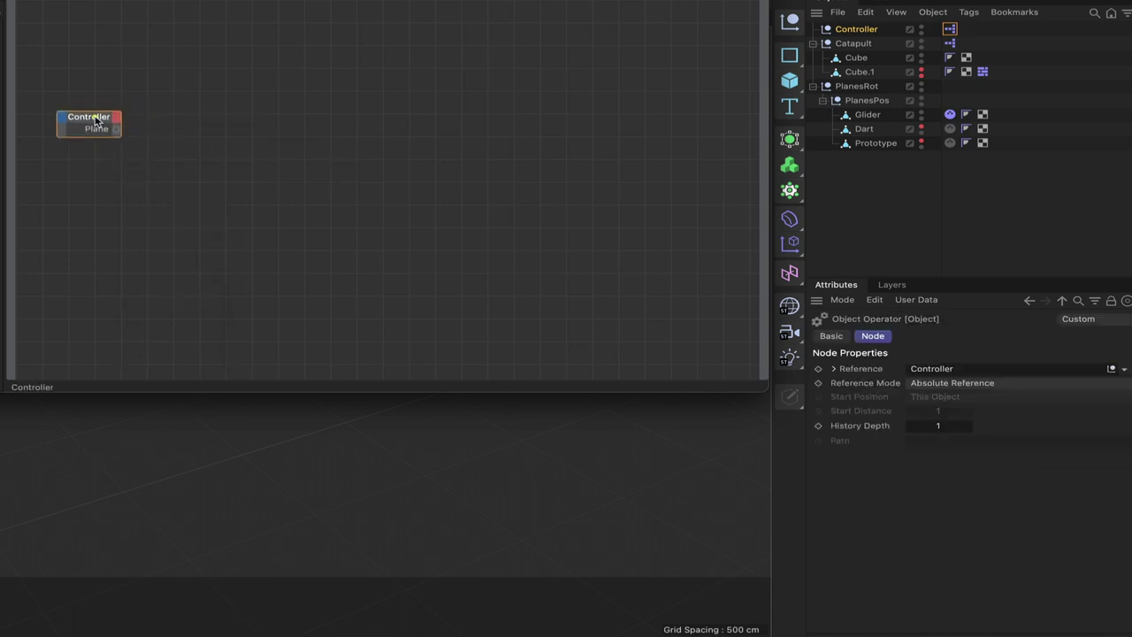
Add a Condition node with one extra Input port, and place a duplicate of it lower in the graph
right_click(195, 118)
mouse_move(243, 143)
mouse_move(336, 146)
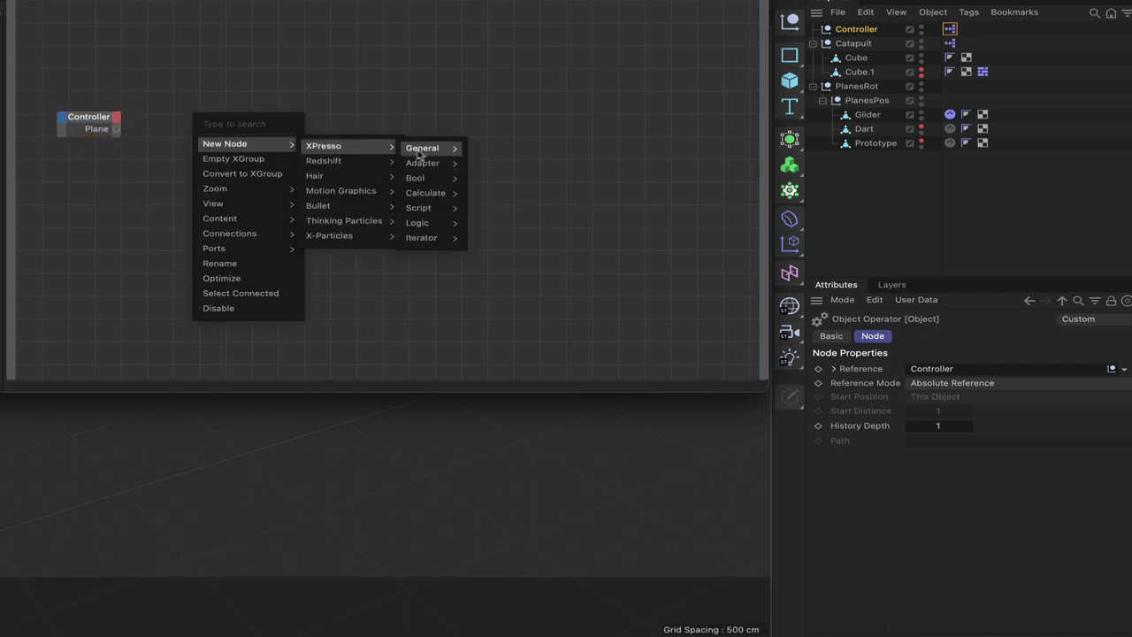
mouse_move(422, 154)
mouse_move(447, 222)
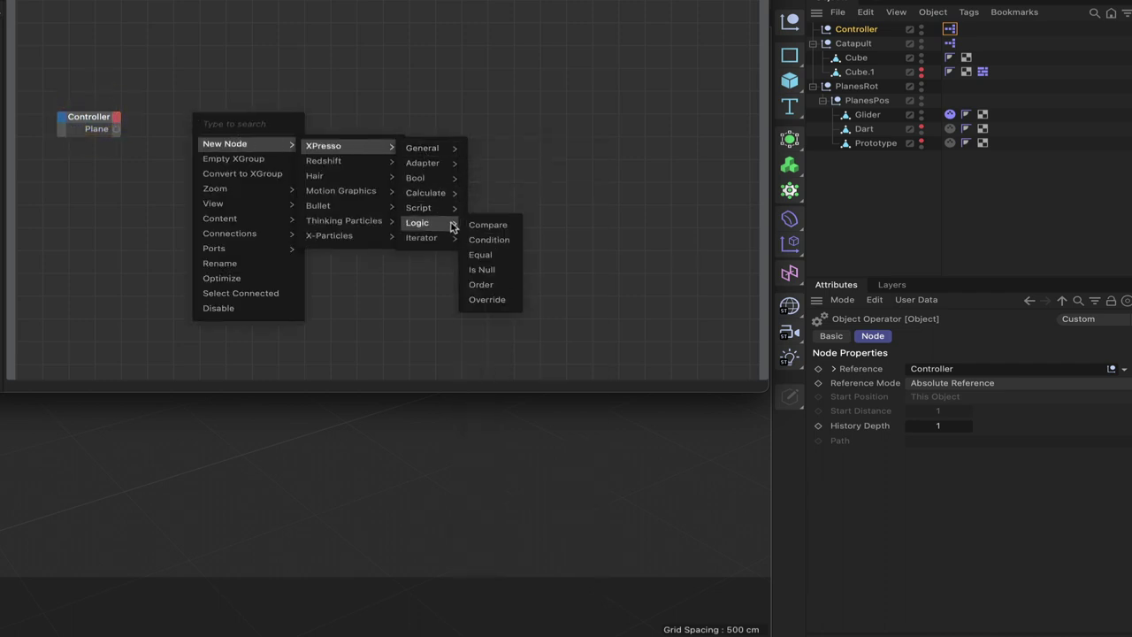
click(499, 238)
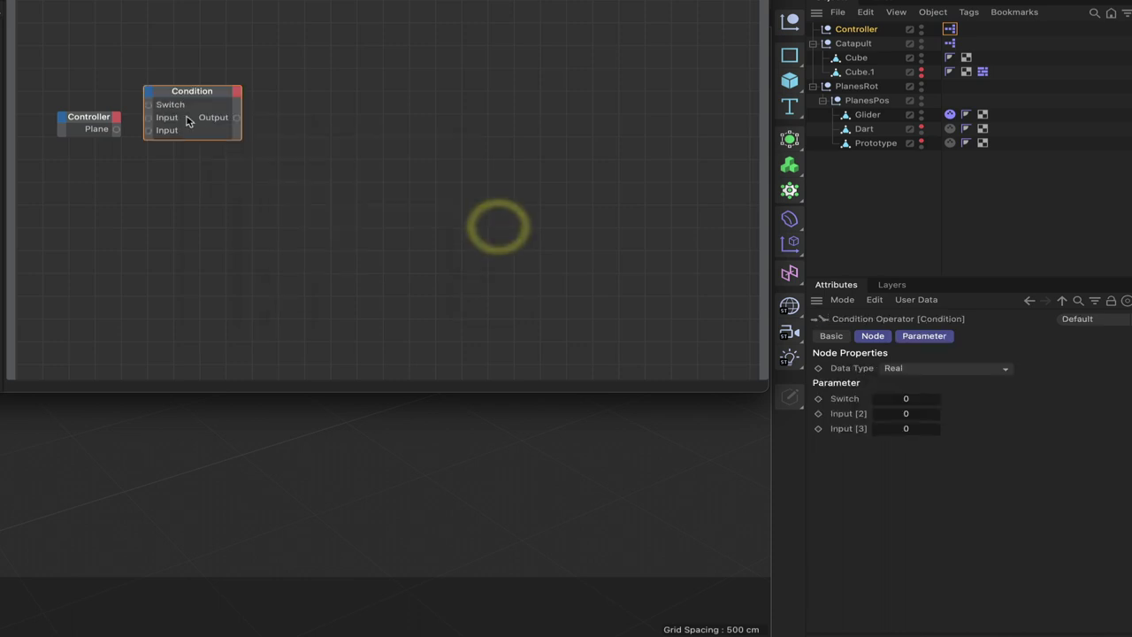
click(149, 94)
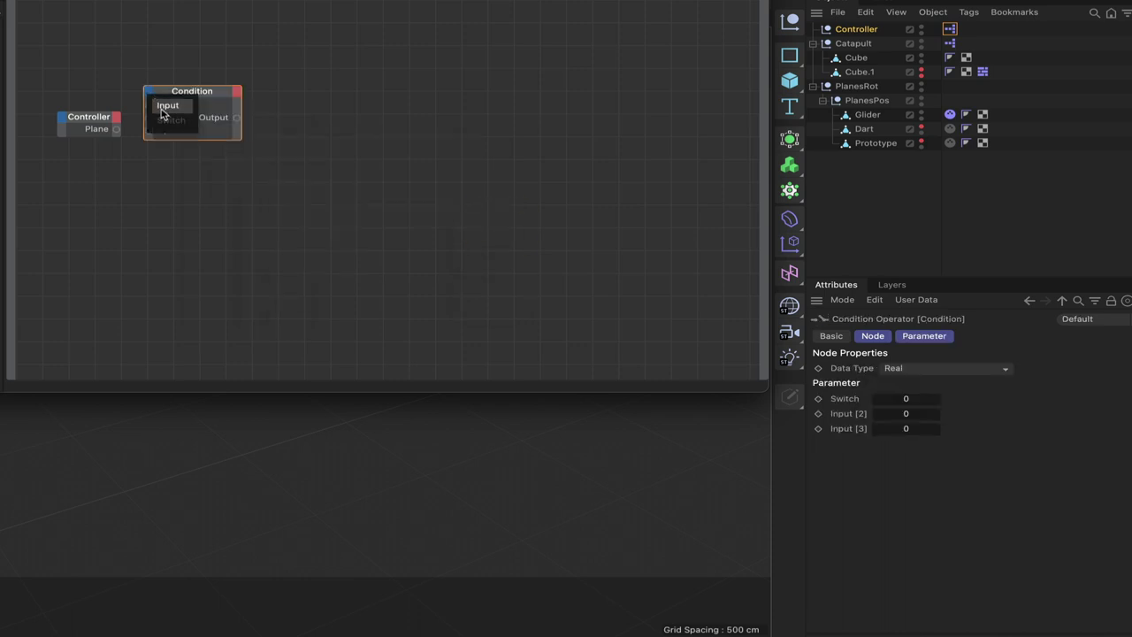
click(164, 108)
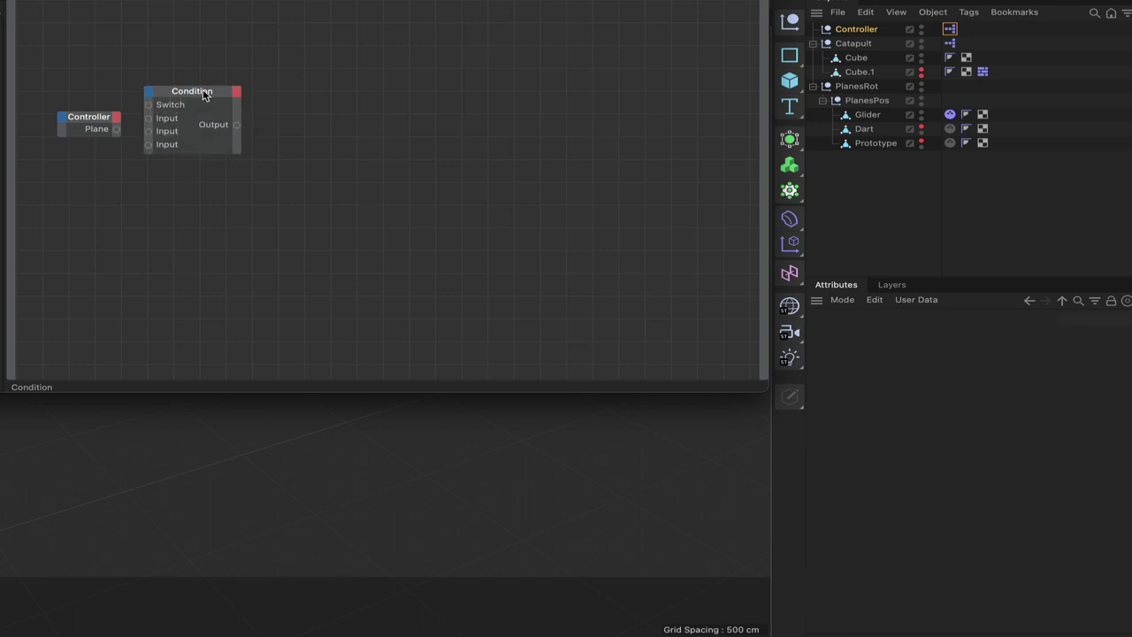
drag(204, 92, 267, 280)
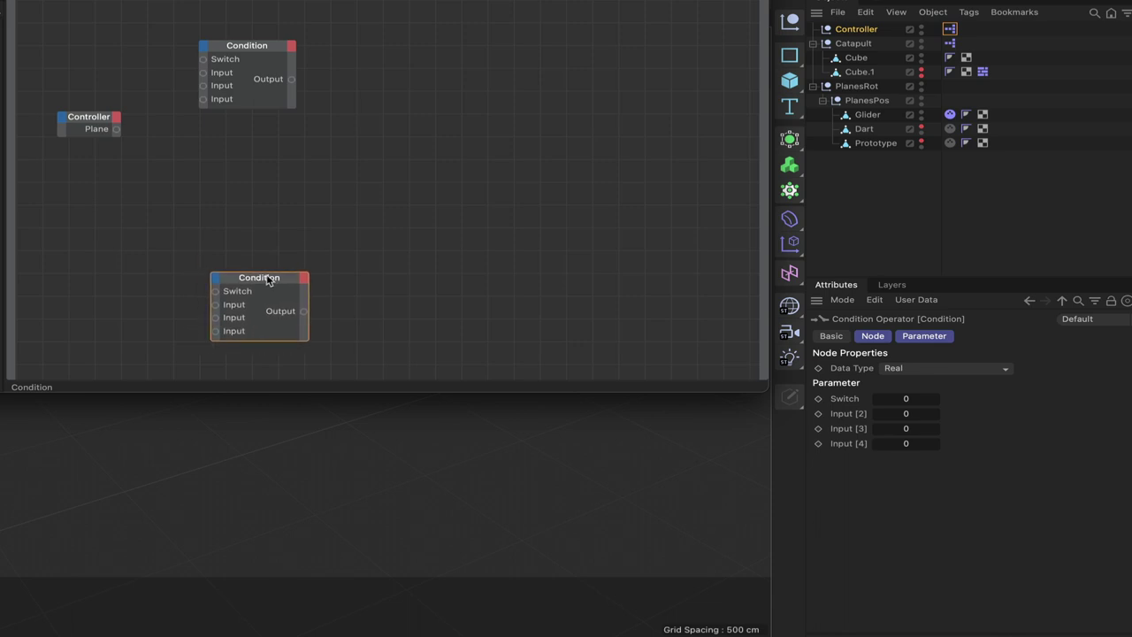
Connect the Controller's Plane output to the Switch input of both three-input Condition nodes
drag(102, 117, 96, 180)
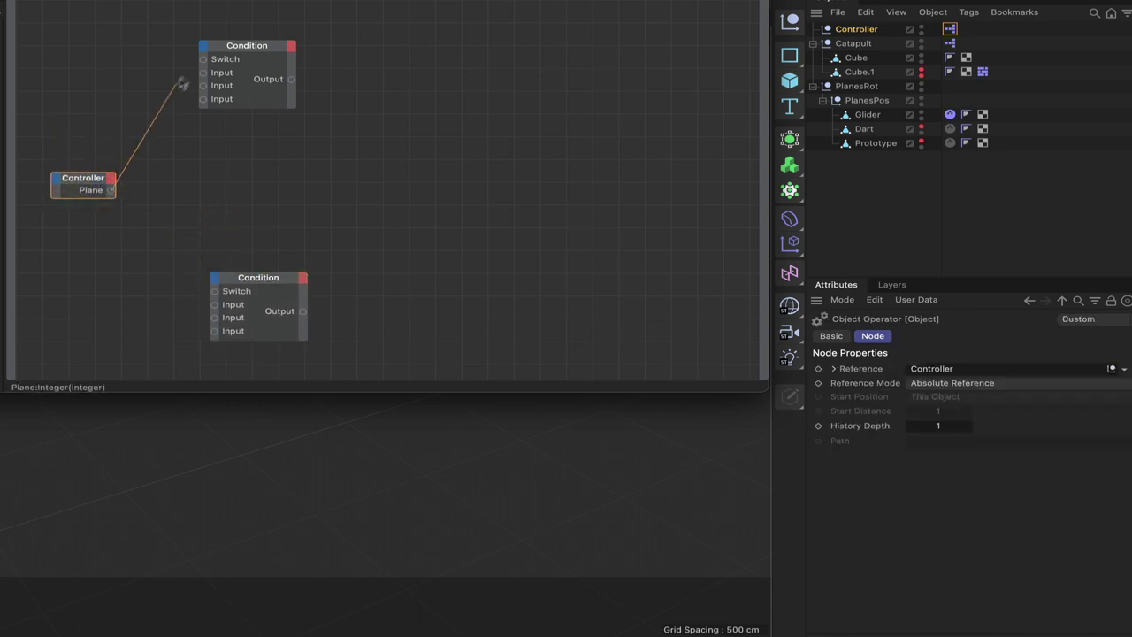
drag(182, 84, 203, 58)
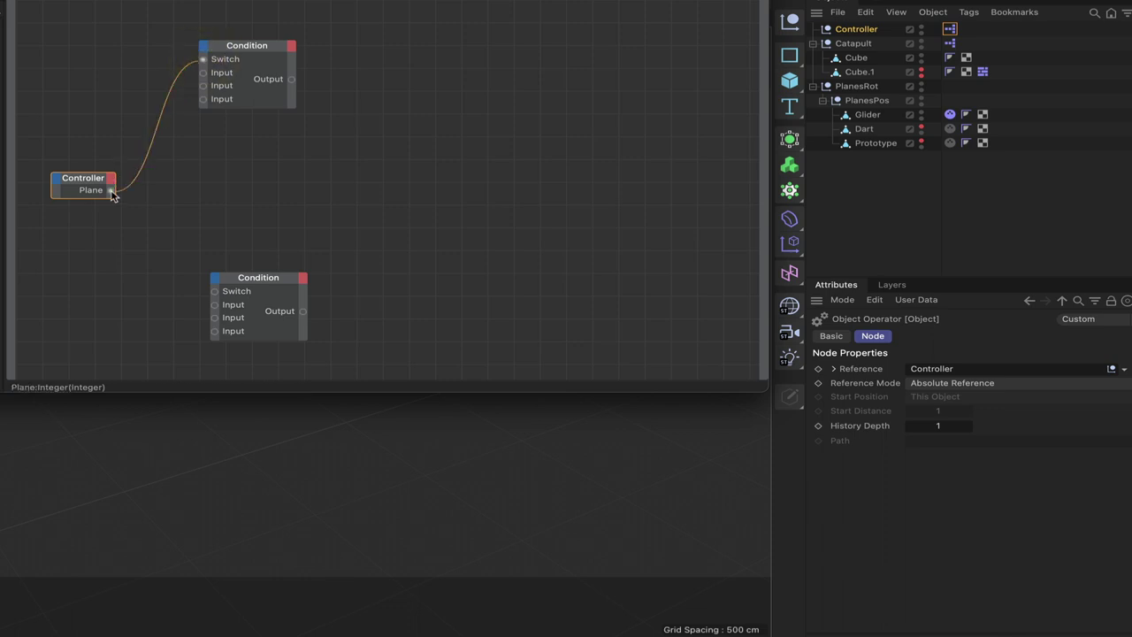
drag(228, 294, 210, 291)
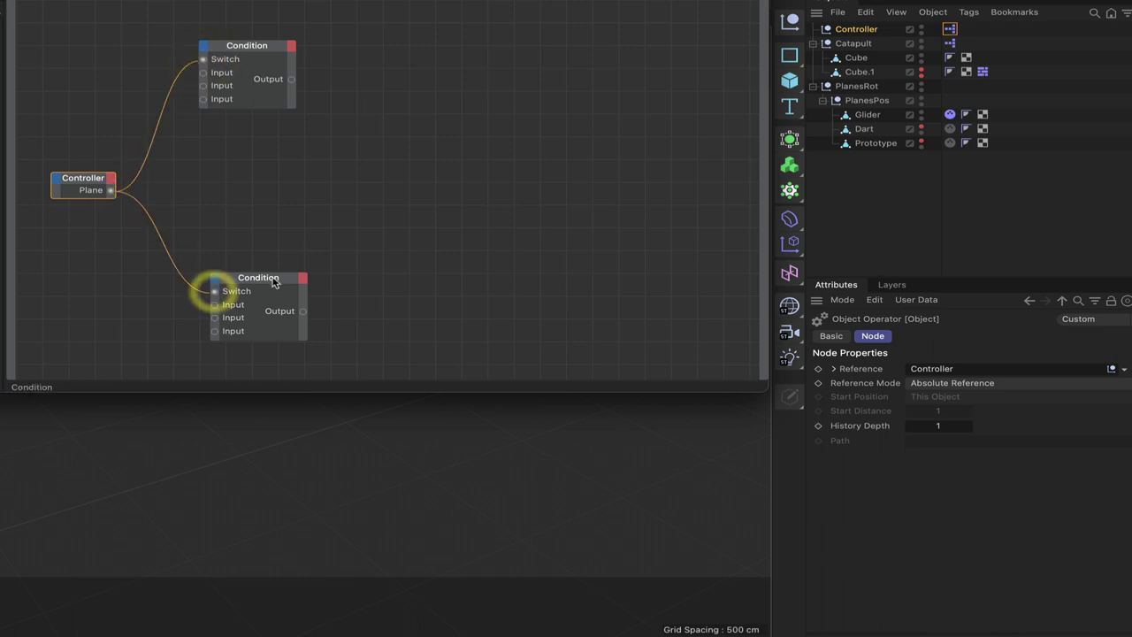
drag(275, 278, 270, 283)
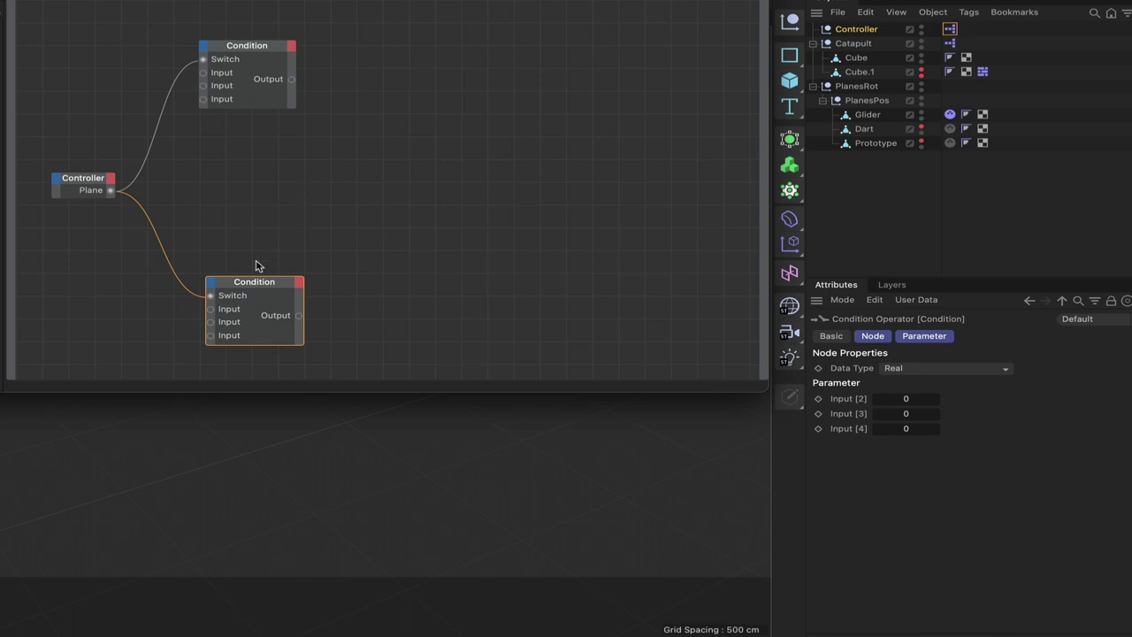
Create three two-input Condition nodes by adding one and duplicating it, and arrange them in a column beside the existing Conditions
right_click(333, 170)
mouse_move(365, 199)
mouse_move(497, 201)
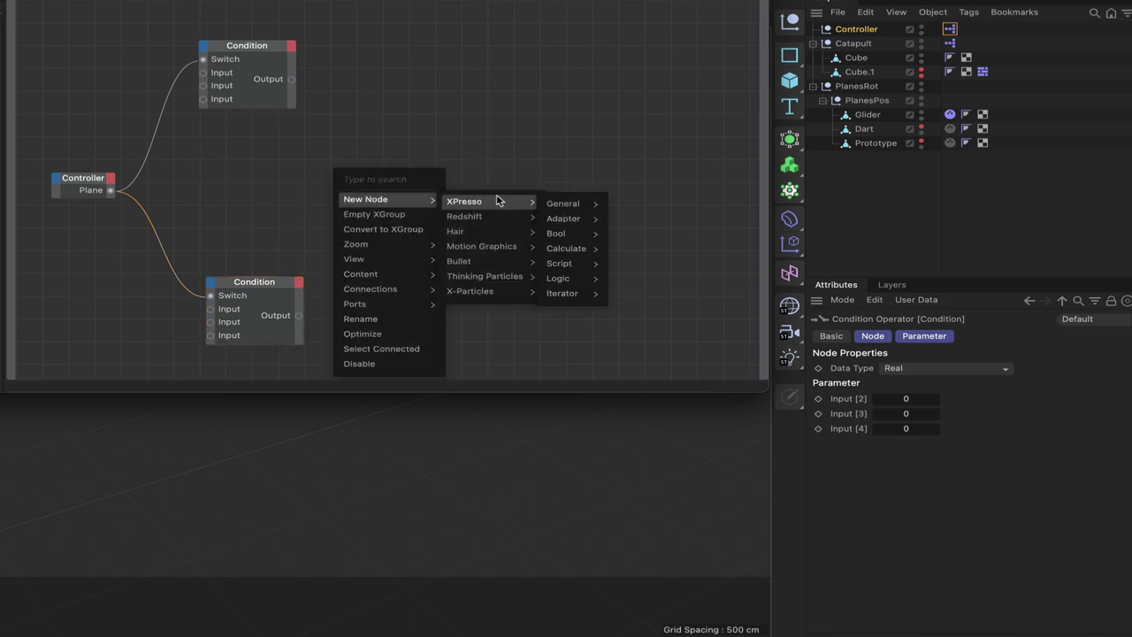
mouse_move(578, 279)
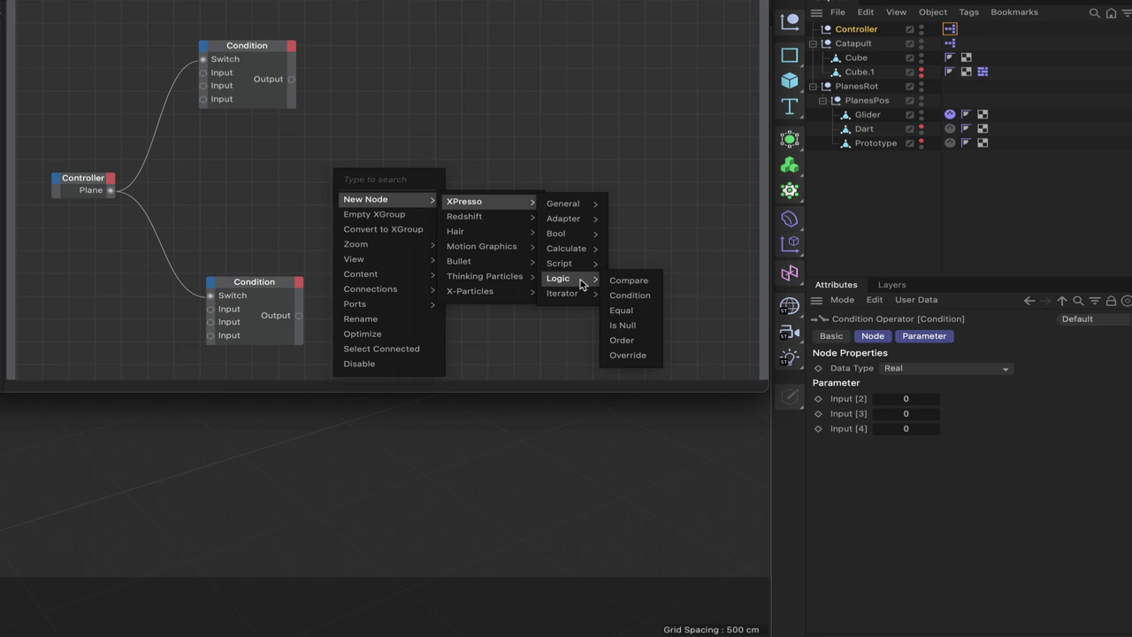
click(633, 295)
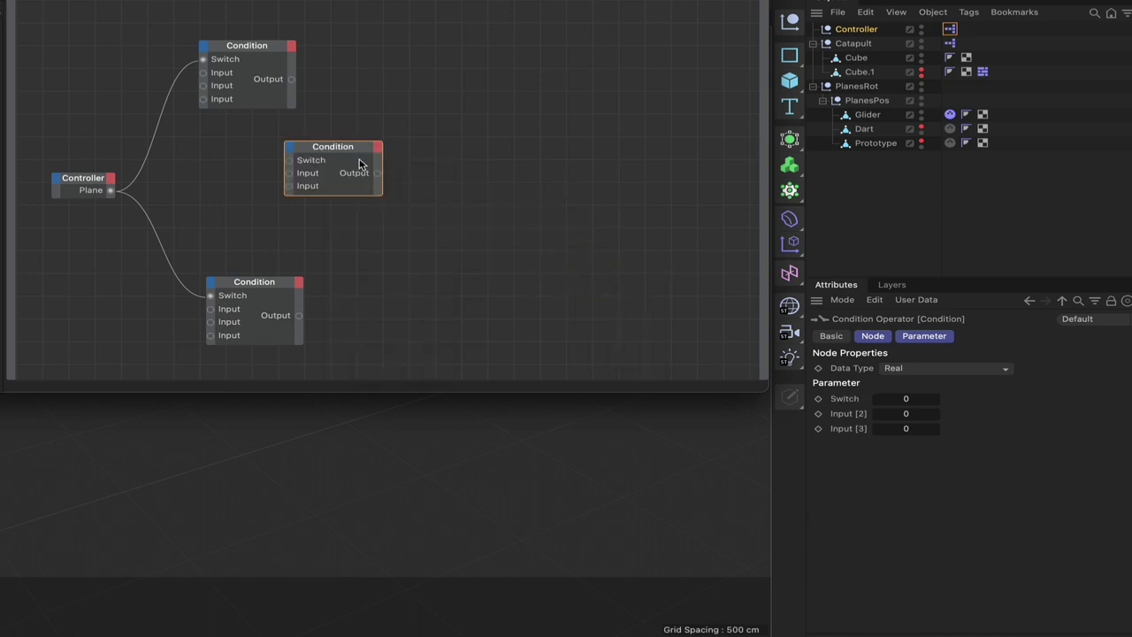
drag(342, 150, 513, 292)
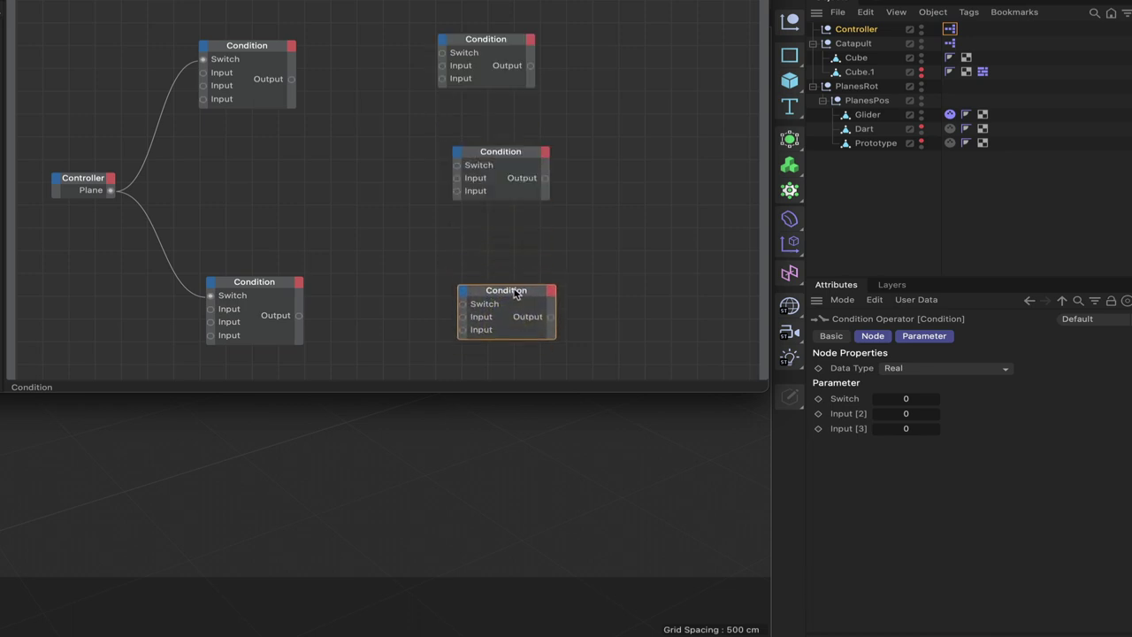
click(500, 158)
drag(501, 158, 510, 176)
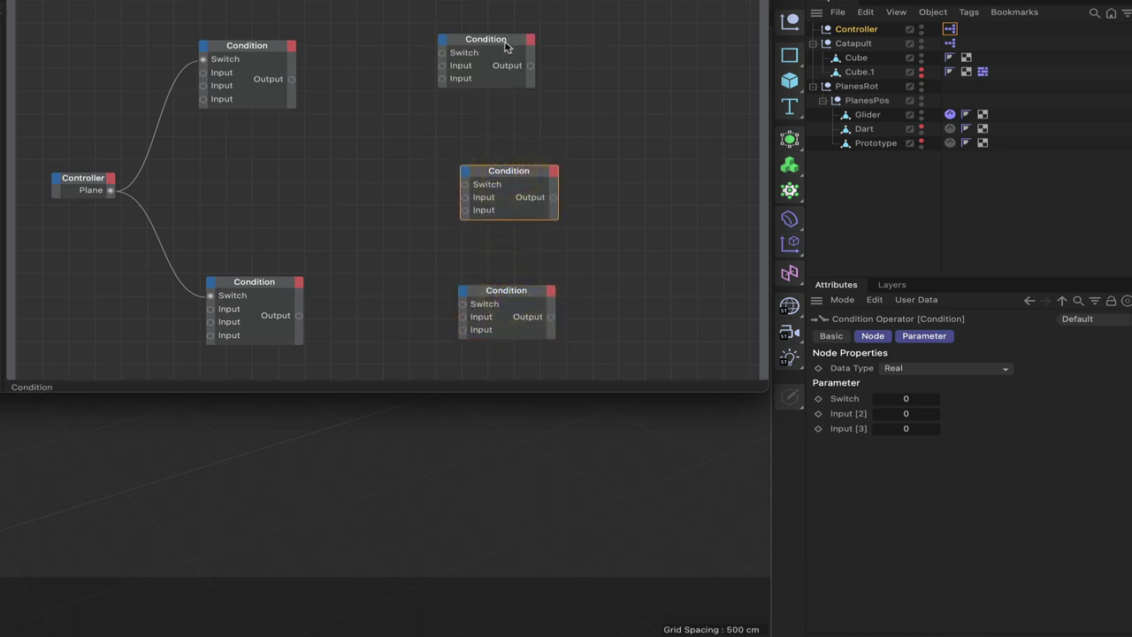
drag(507, 46, 526, 52)
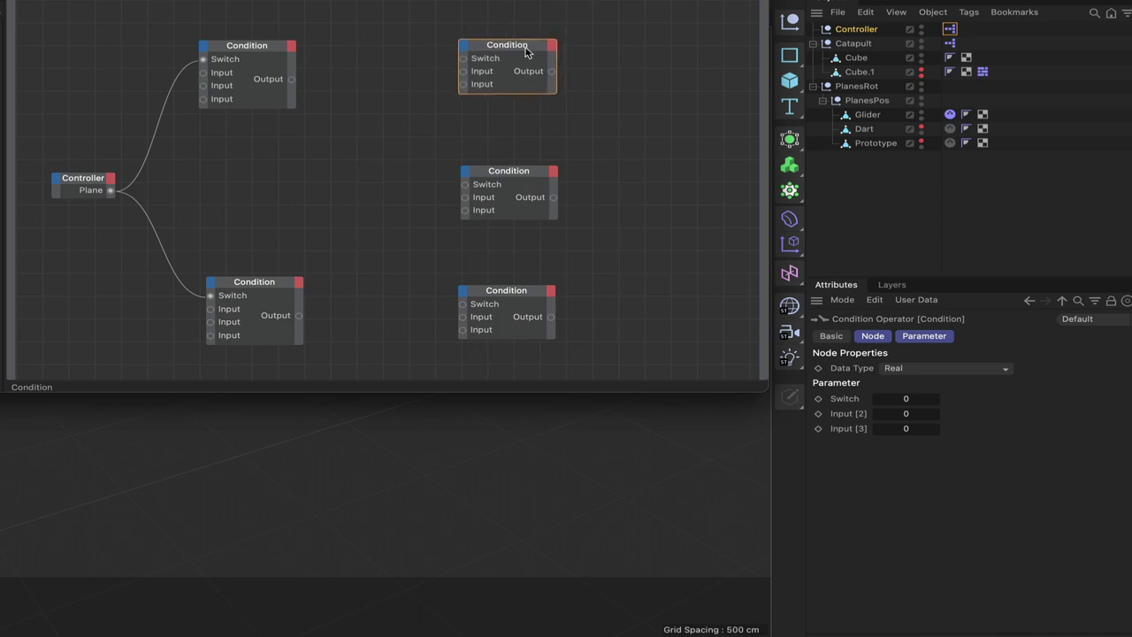
Set Input [3] and Input [4] of the upper three-input Condition node to 1
click(246, 51)
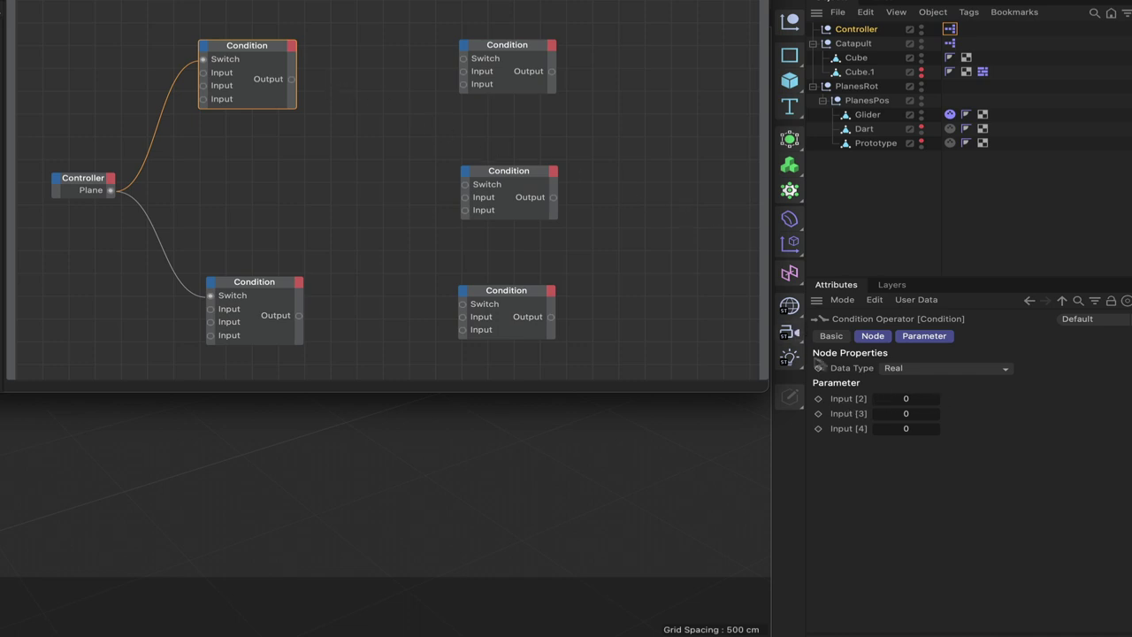
click(896, 413)
text(1)
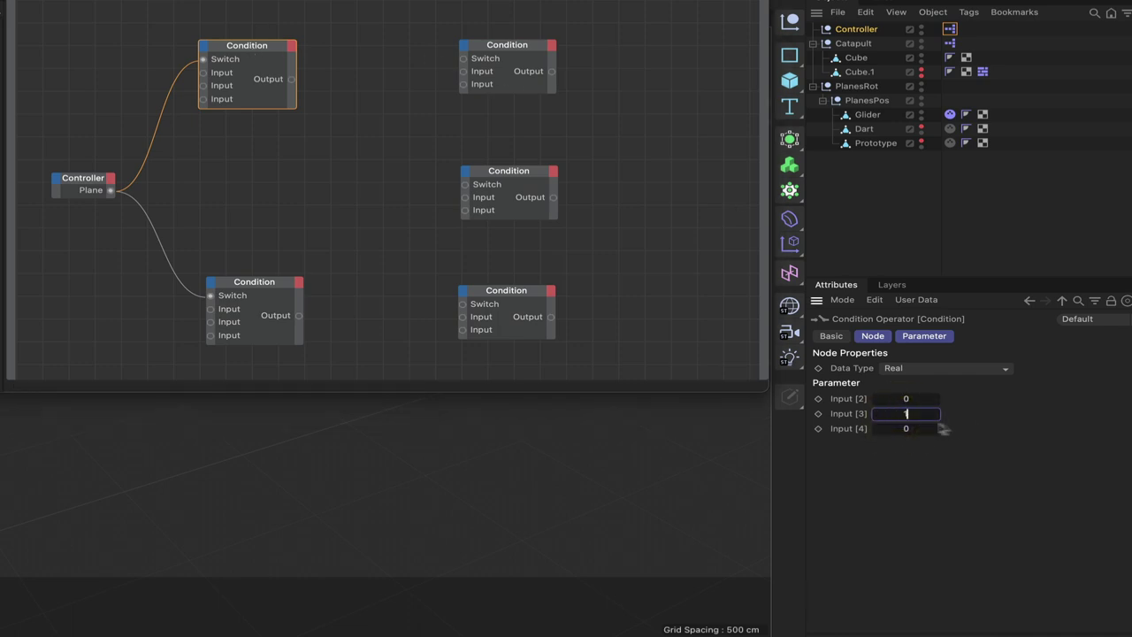
click(909, 429)
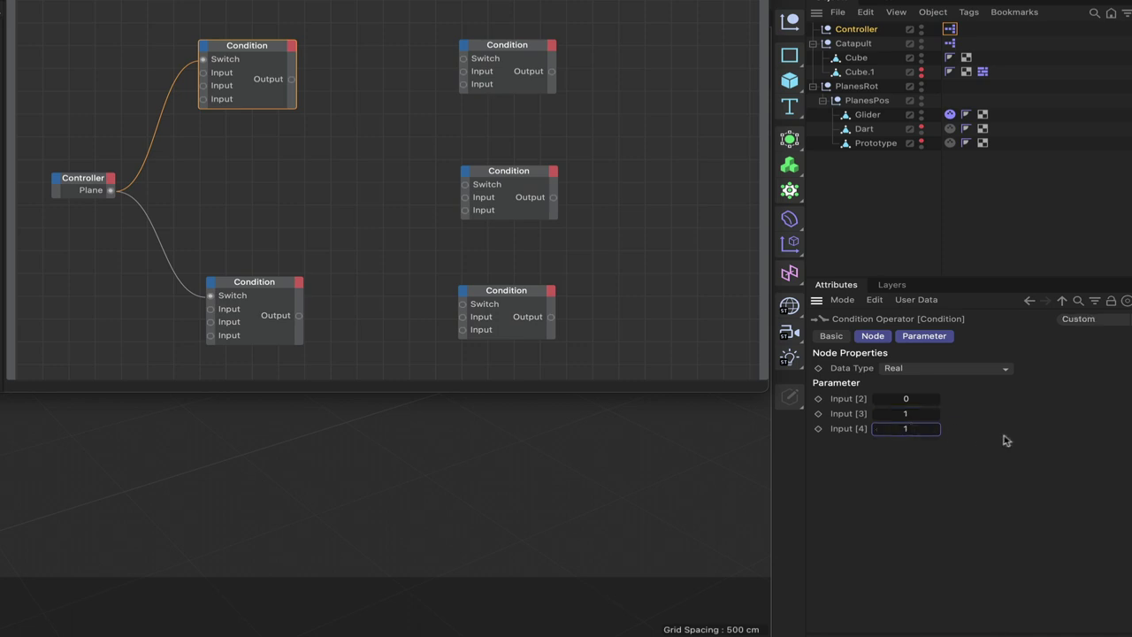
text(1)
Set Input [2] and Input [4] of the lower three-input Condition node to 1
click(274, 285)
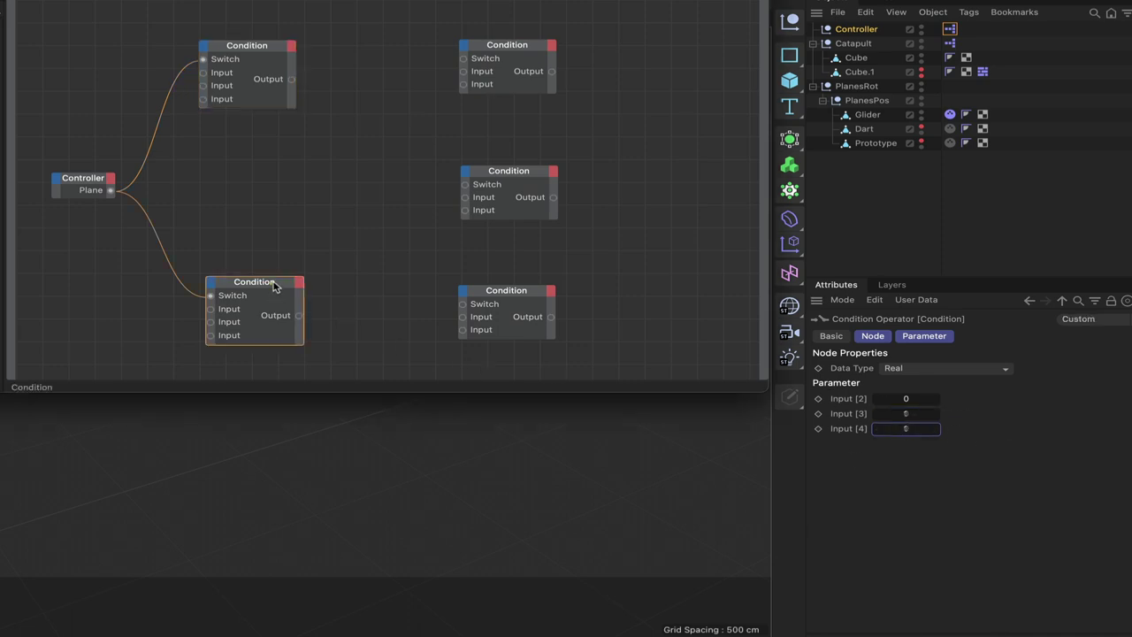
click(915, 398)
text(1)
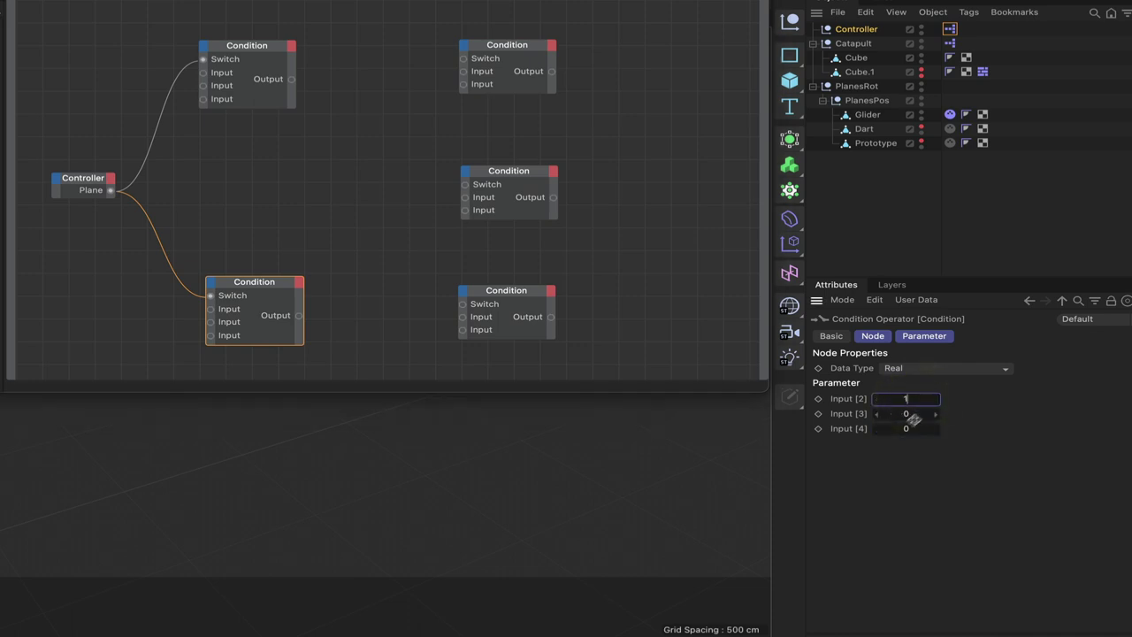
click(908, 429)
text(1)
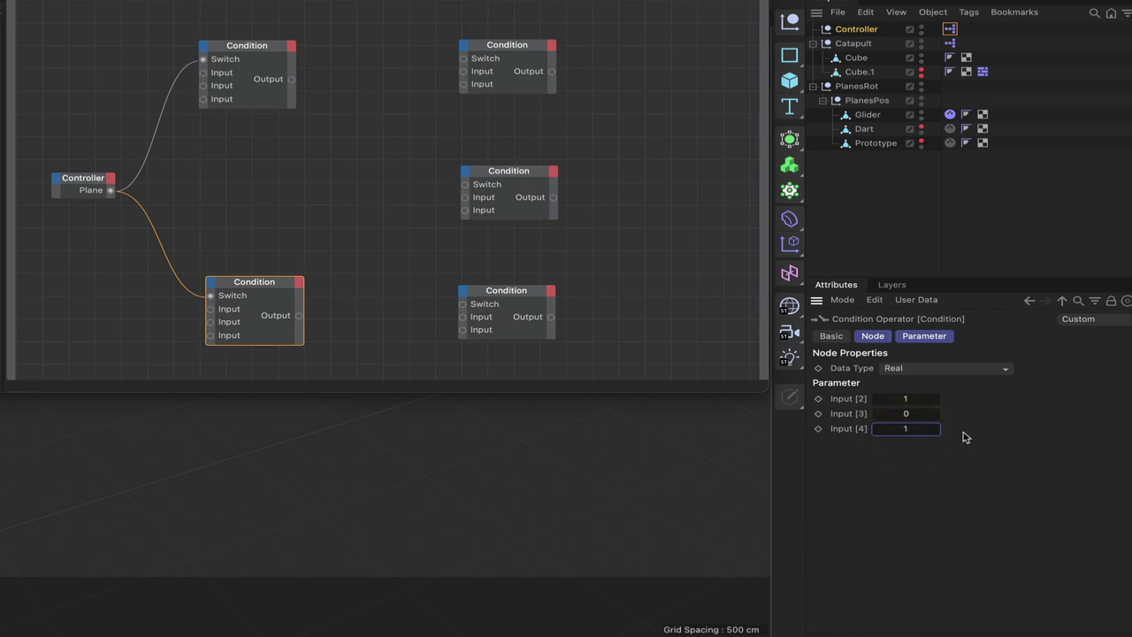
key(Return)
Add a Boole node between the Condition columns and connect both three-input Condition outputs to its two inputs
right_click(331, 210)
mouse_move(372, 237)
mouse_move(471, 245)
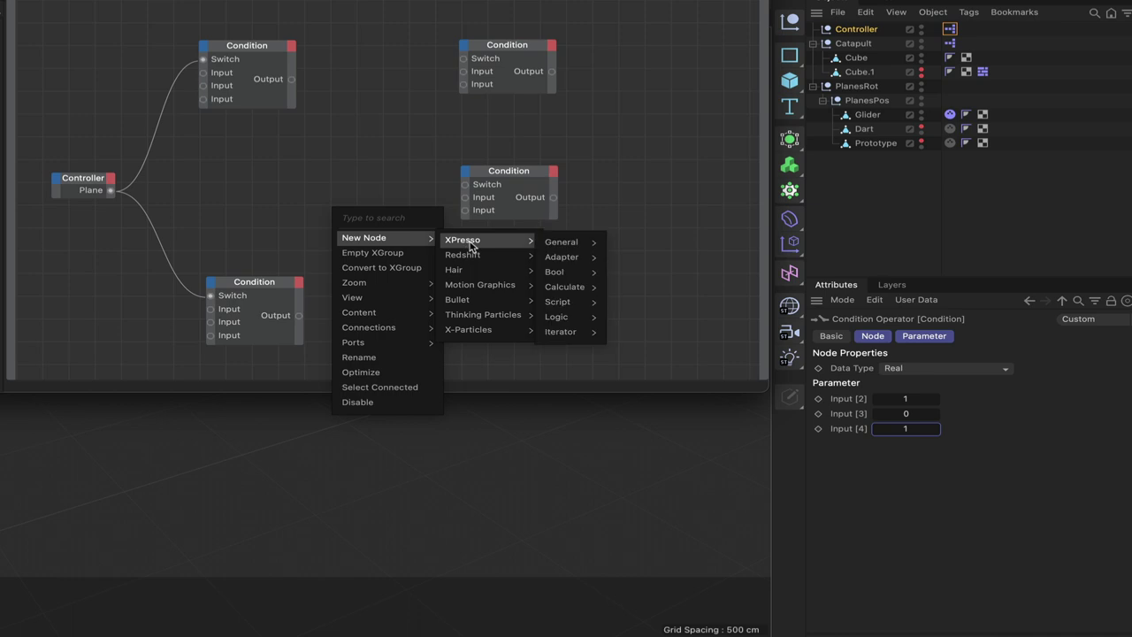
mouse_move(582, 274)
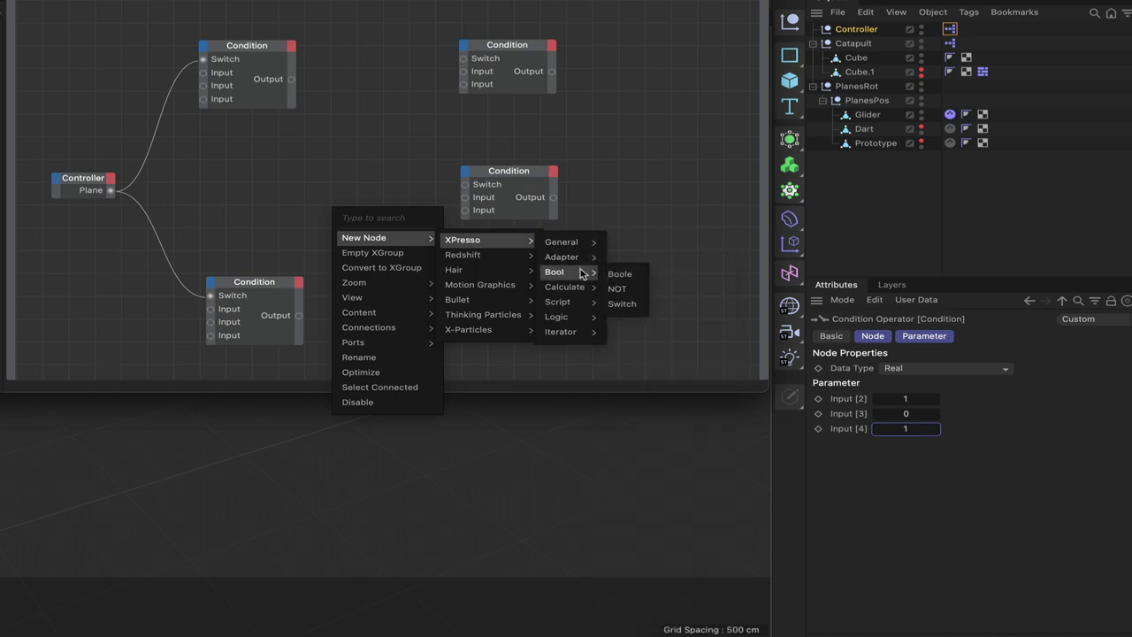
click(619, 273)
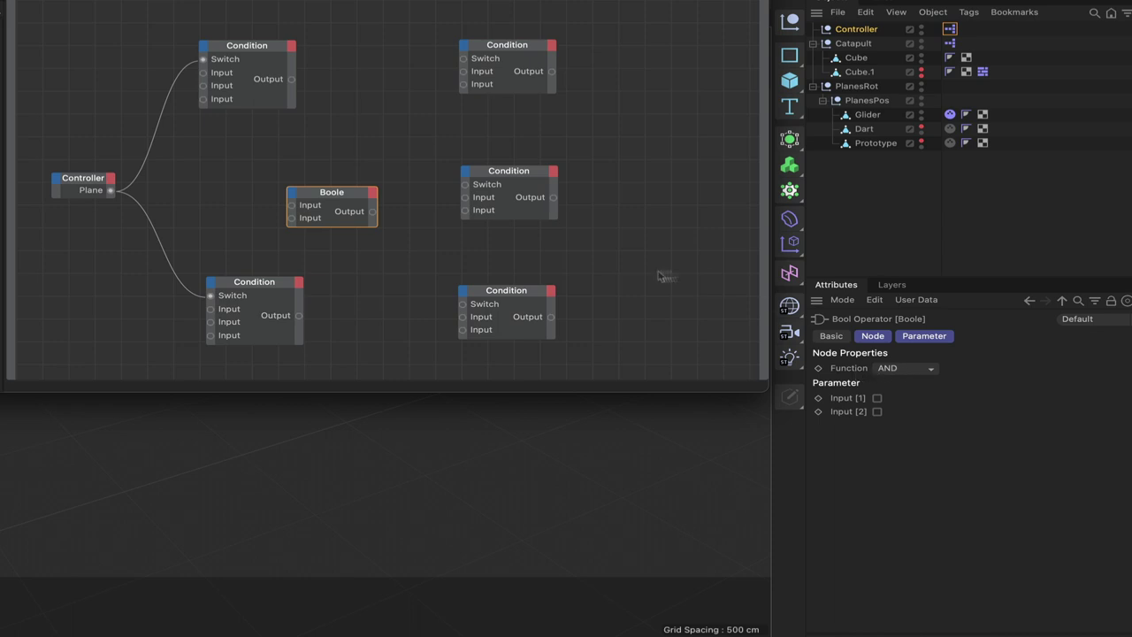
drag(321, 197, 368, 198)
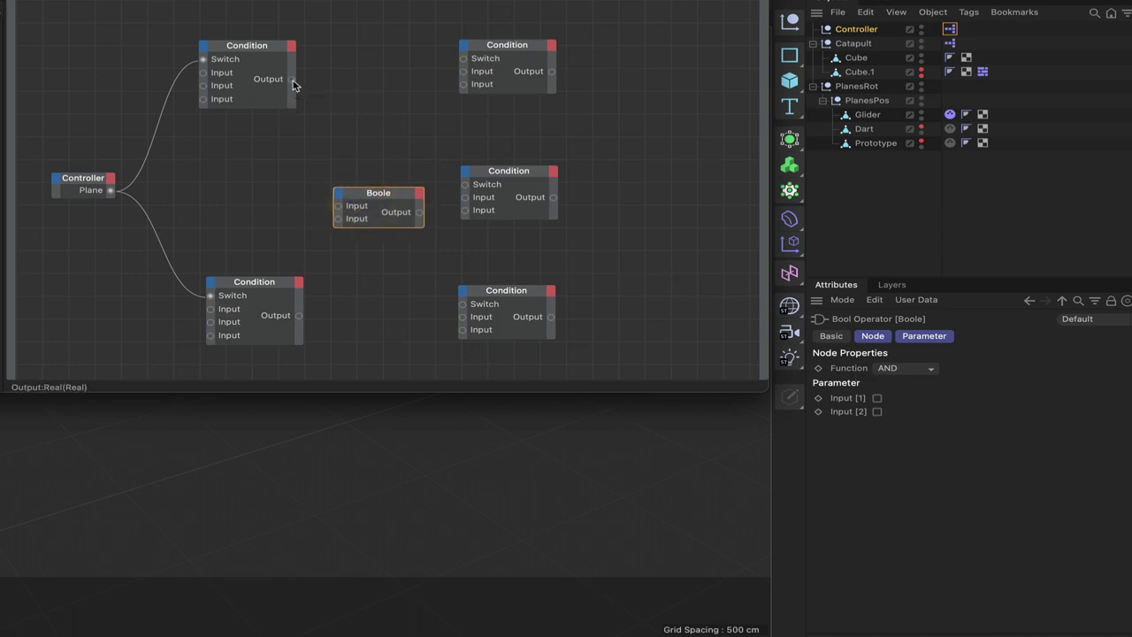
drag(293, 83, 339, 208)
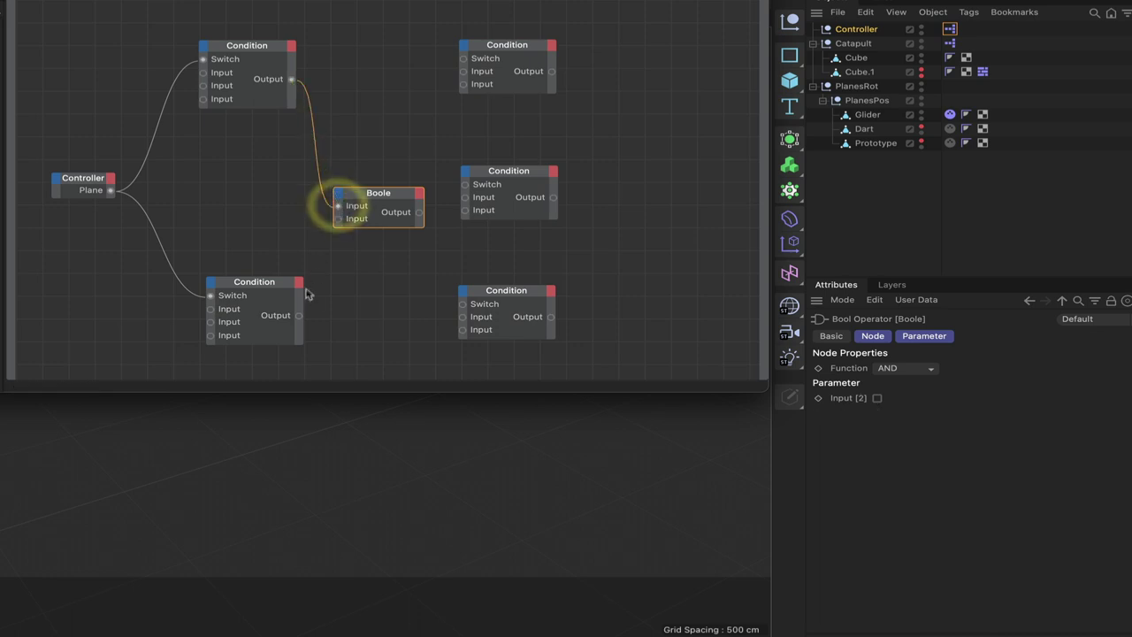
drag(302, 312, 338, 223)
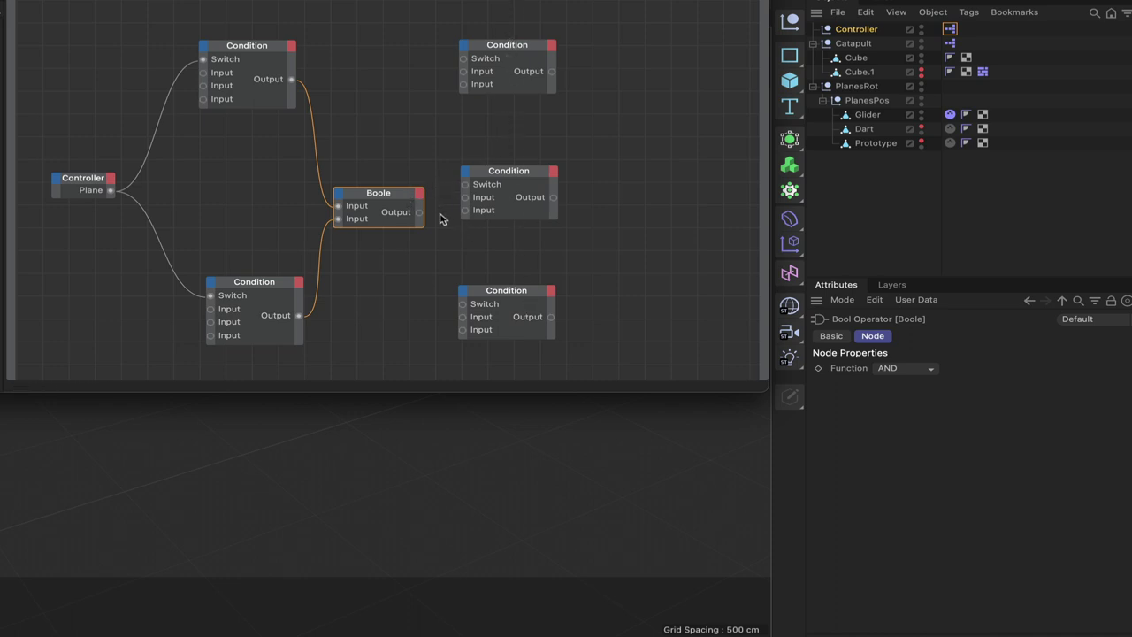
Connect the Boole output to the Switch input of all three two-input Condition nodes, shifting those nodes slightly away from the Boole node
drag(421, 213, 463, 58)
drag(419, 213, 465, 184)
drag(419, 213, 536, 301)
drag(529, 174, 542, 174)
mouse_move(511, 44)
mouse_down()
mouse_move(535, 44)
mouse_move(525, 45)
mouse_up()
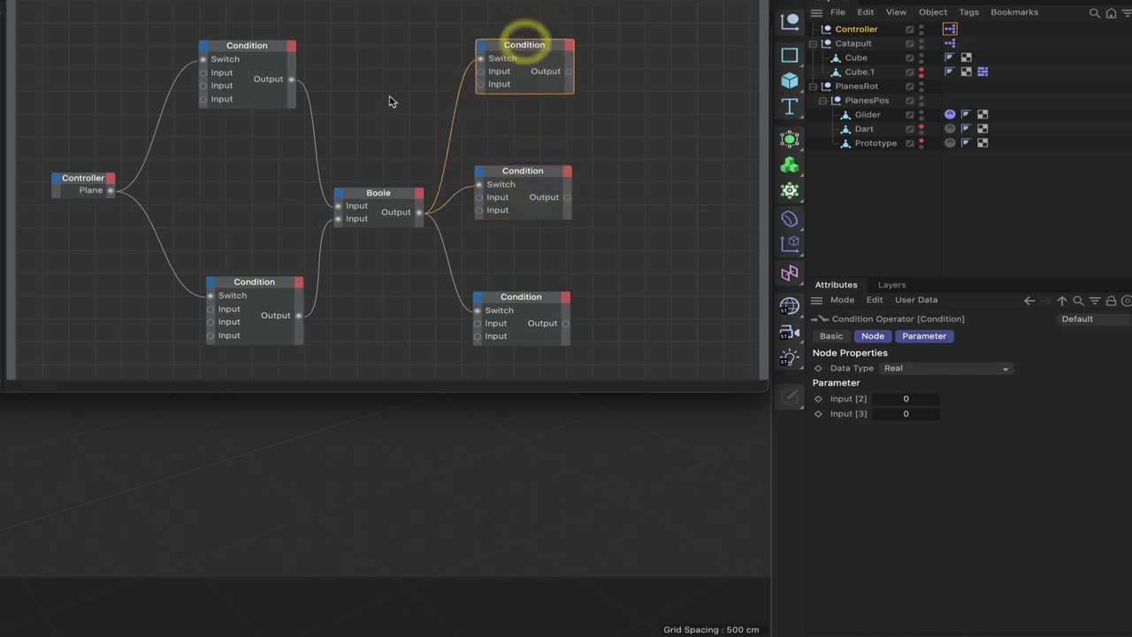
Add a NOT node above the Boole node and place a duplicate of it below the Boole node
right_click(363, 58)
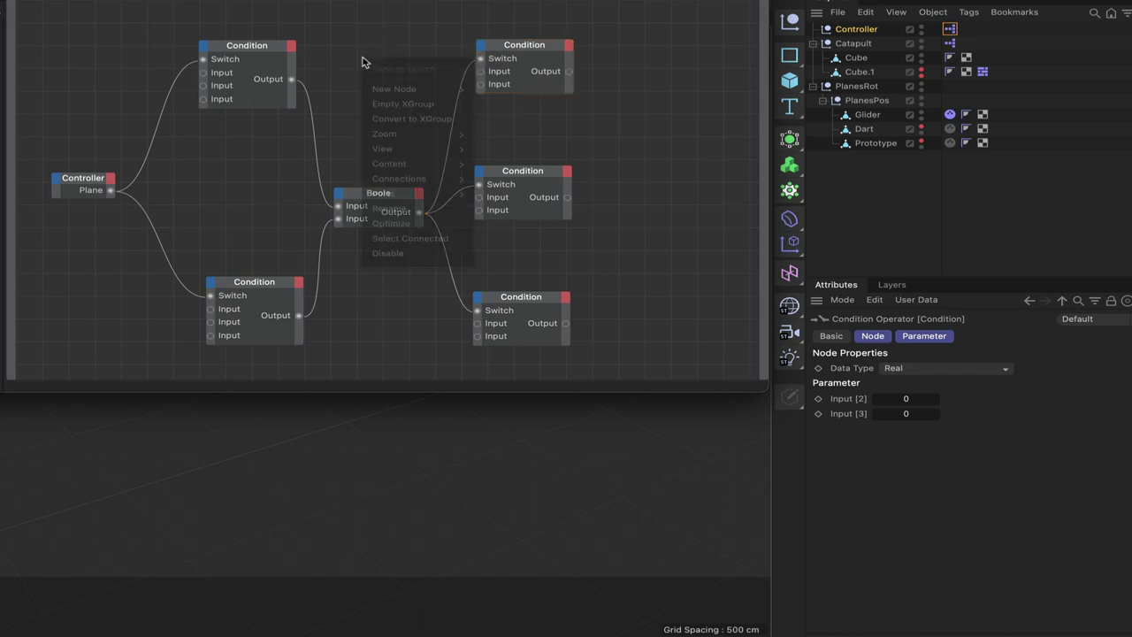
mouse_move(407, 89)
mouse_move(530, 91)
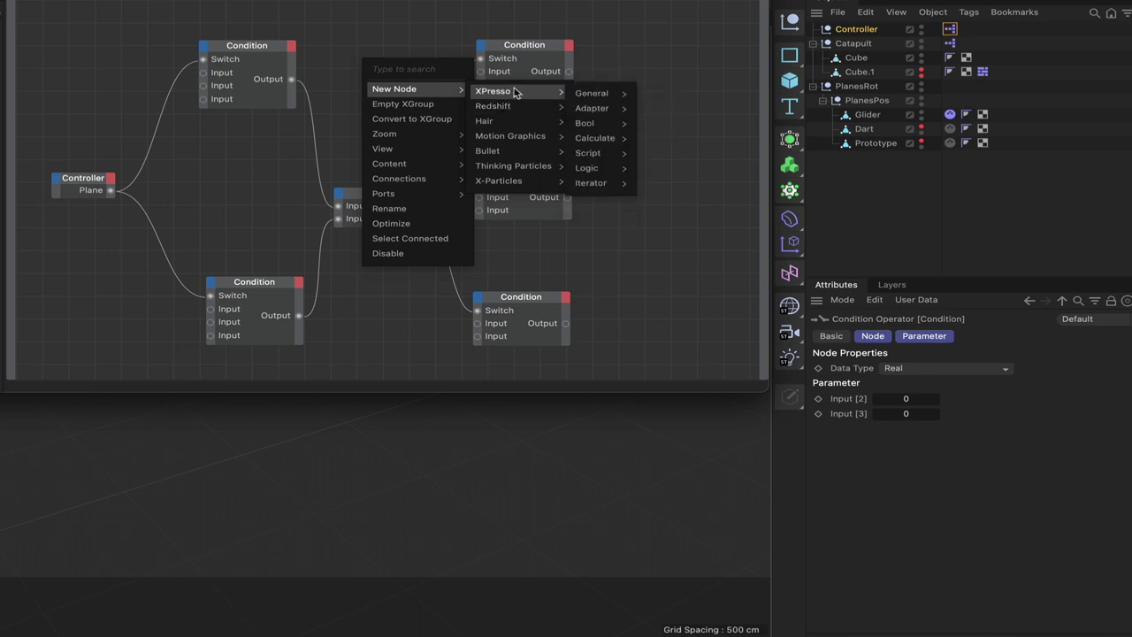
mouse_move(601, 107)
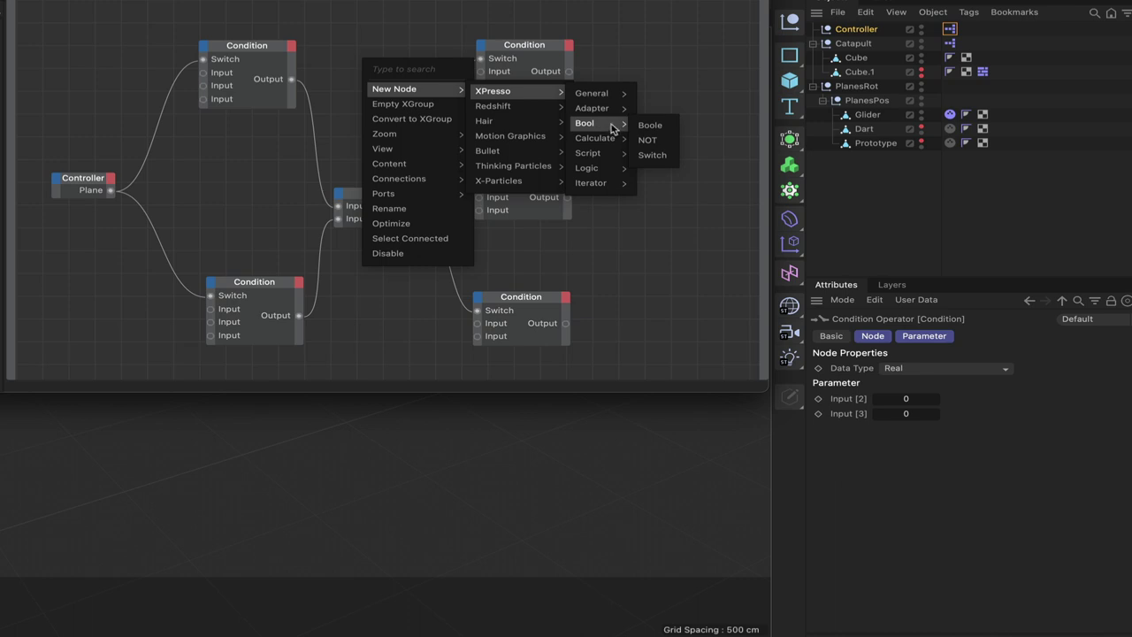
click(652, 140)
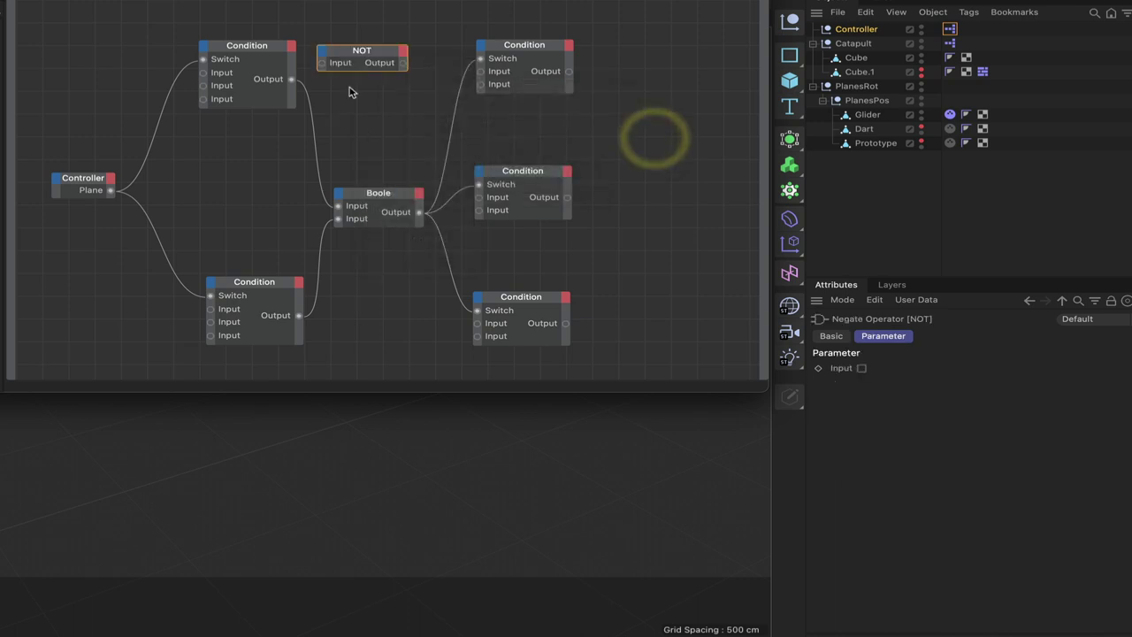
scroll(352, 82, up, 3)
key(h)
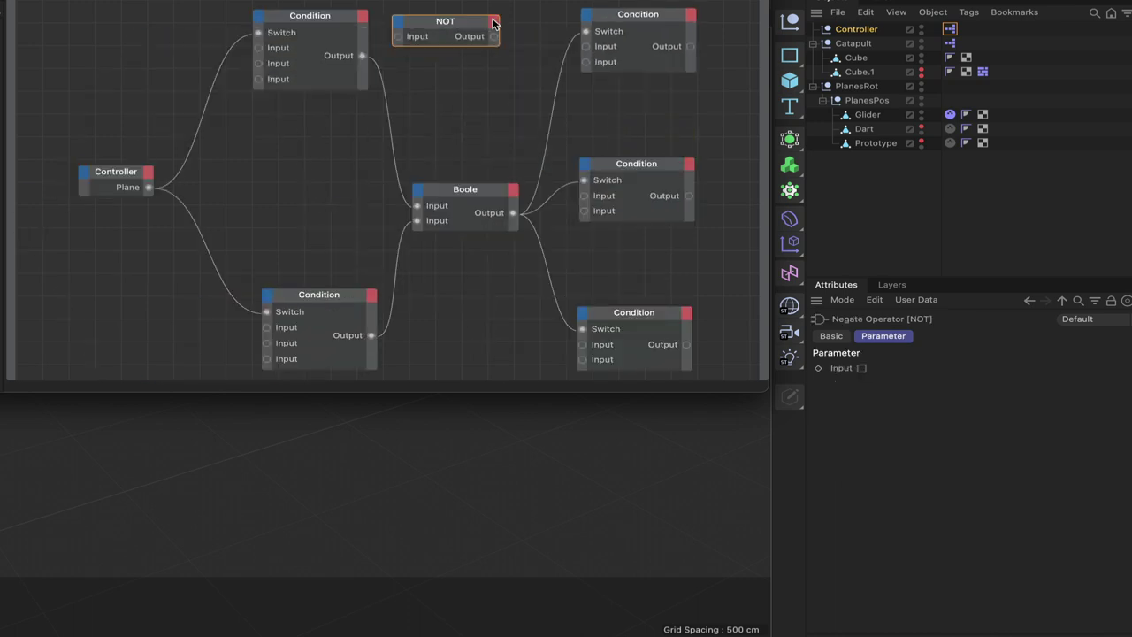
drag(469, 25, 485, 308)
click(492, 303)
click(485, 306)
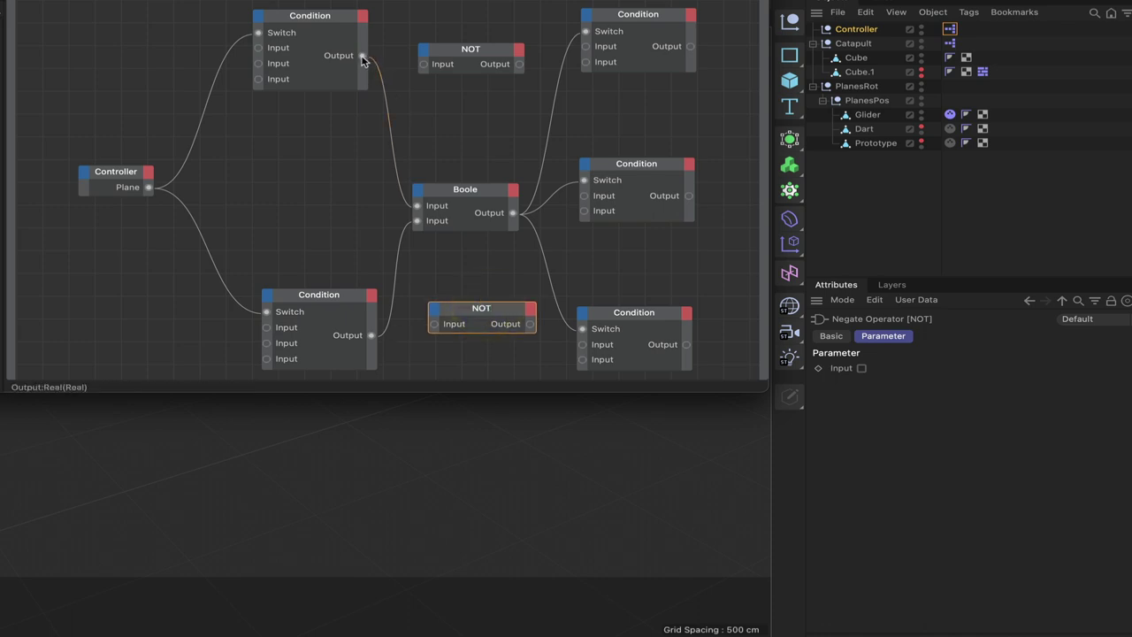
Connect each three-input Condition node's output to the input of the NOT node beside it
drag(362, 56, 423, 64)
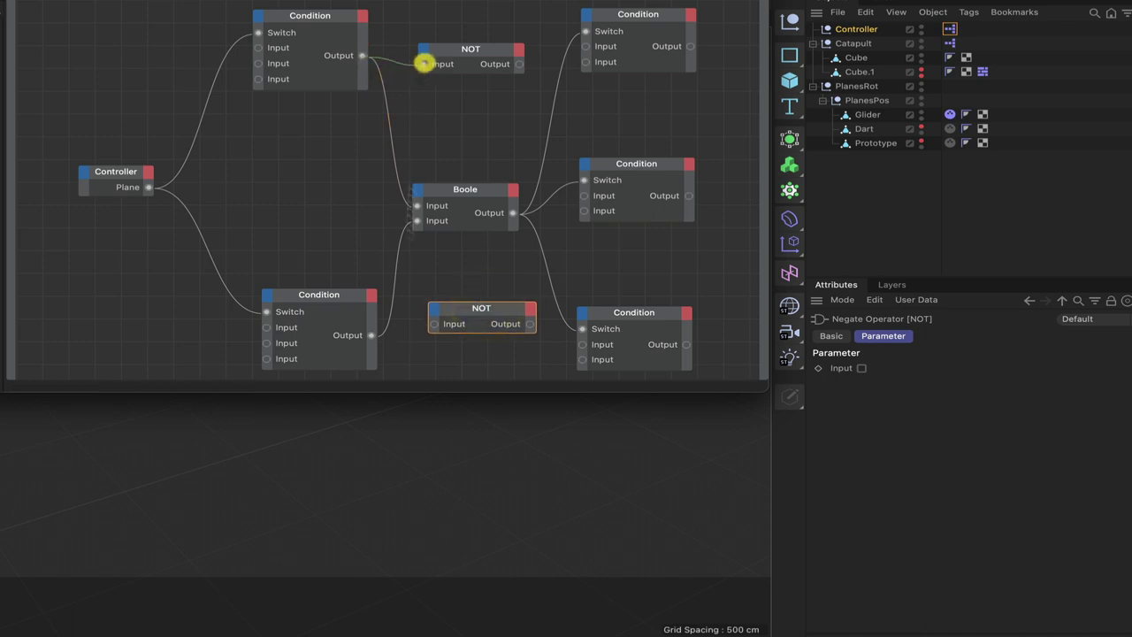
drag(371, 337, 497, 327)
middle_drag(716, 29, 635, 30)
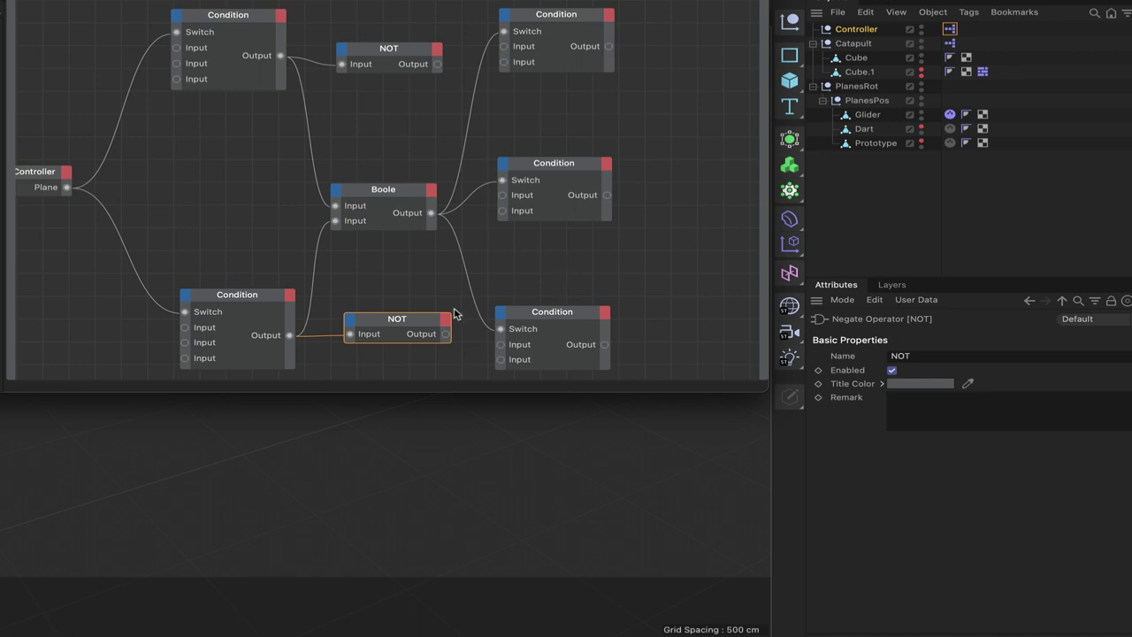
Duplicate the NOT node beside the lowest two-input Condition node and connect that Condition's output to its input
ctrl+drag(391, 322, 686, 300)
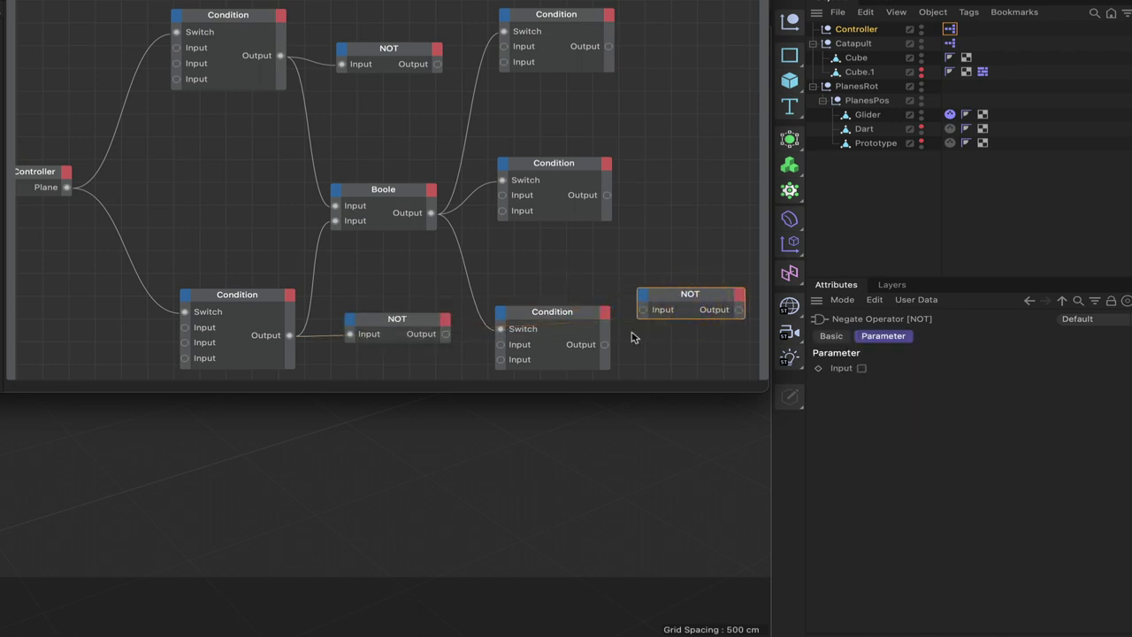
drag(610, 342, 643, 309)
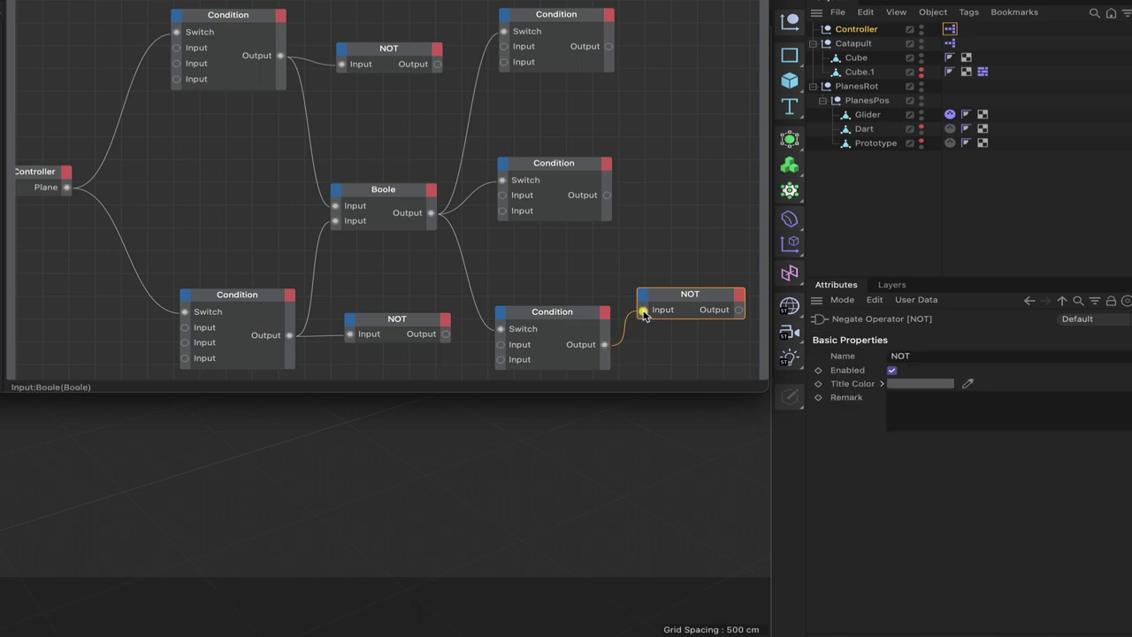
click(708, 301)
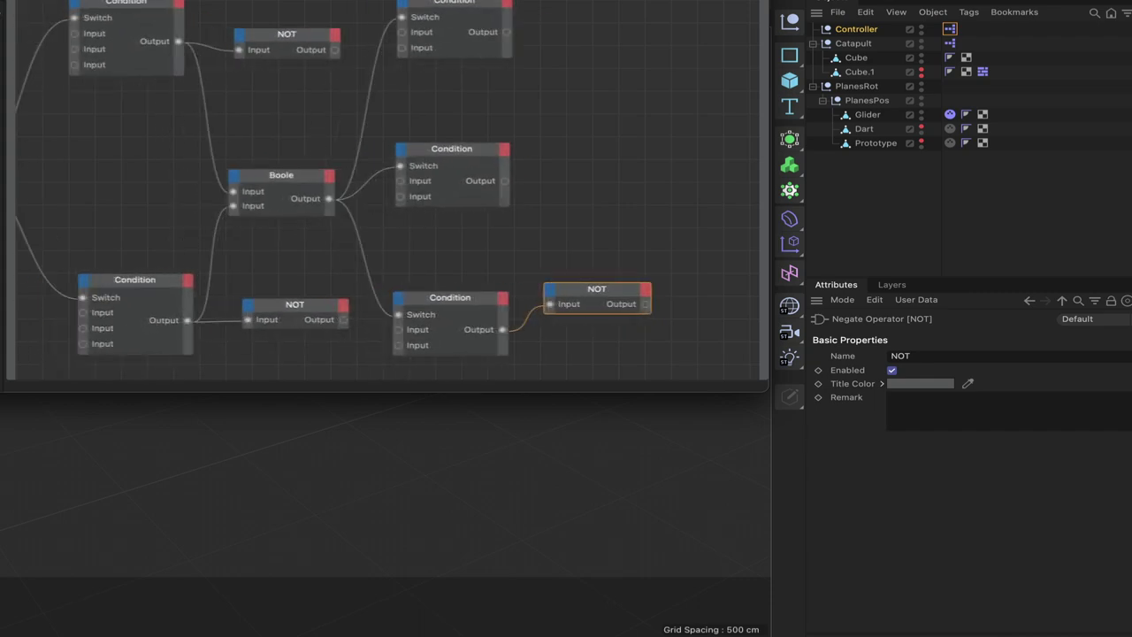
Enlarge the XPresso graph area, bring the Glider, Dart and Prototype objects in as nodes, and arrange them in a column beyond the Conditions
drag(766, 390, 1114, 518)
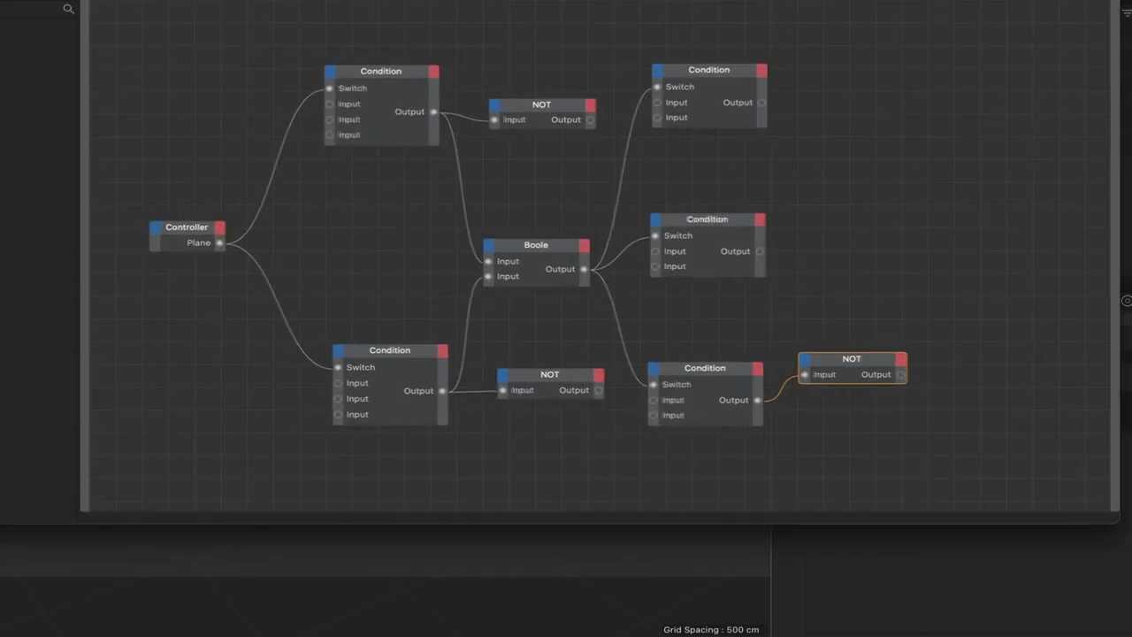
drag(1048, 2, 677, 3)
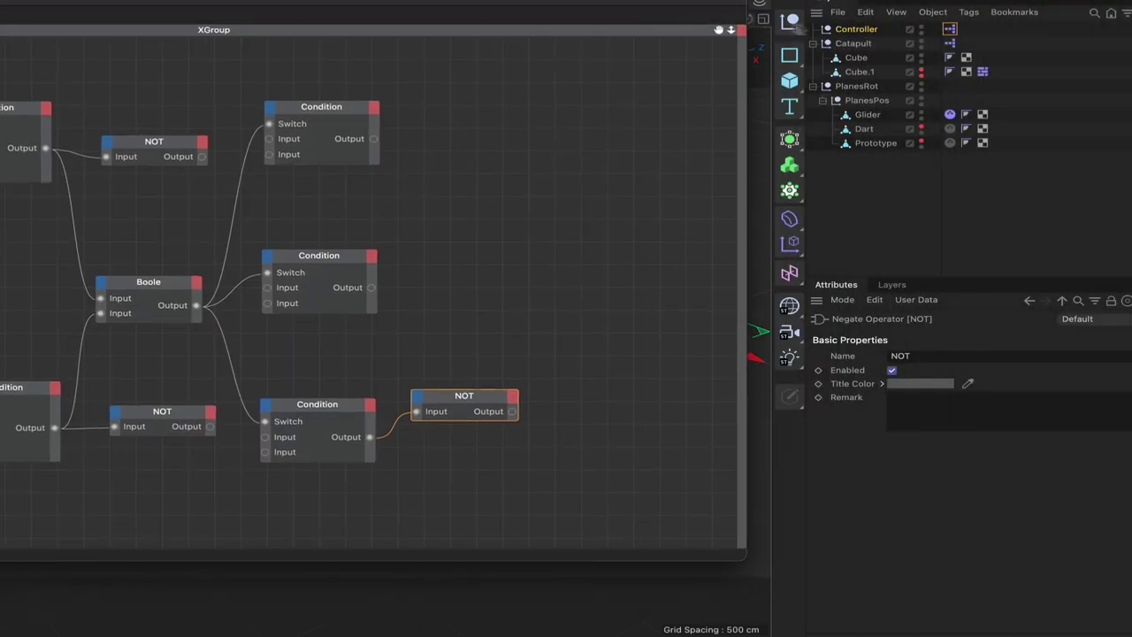
drag(880, 170, 594, 390)
click(533, 124)
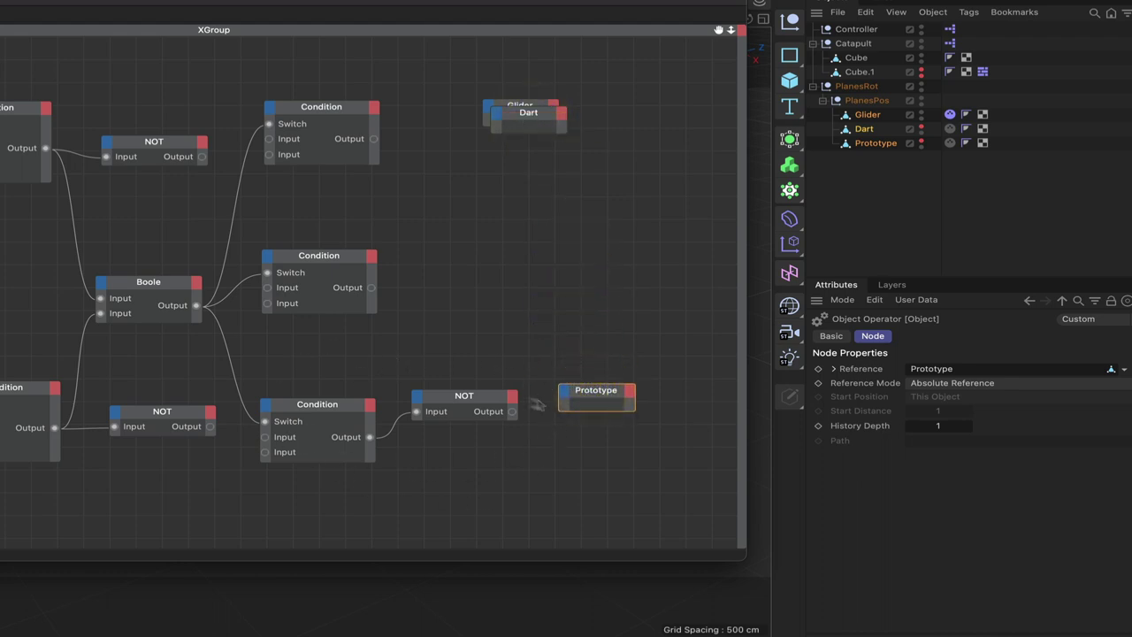
drag(521, 126, 541, 270)
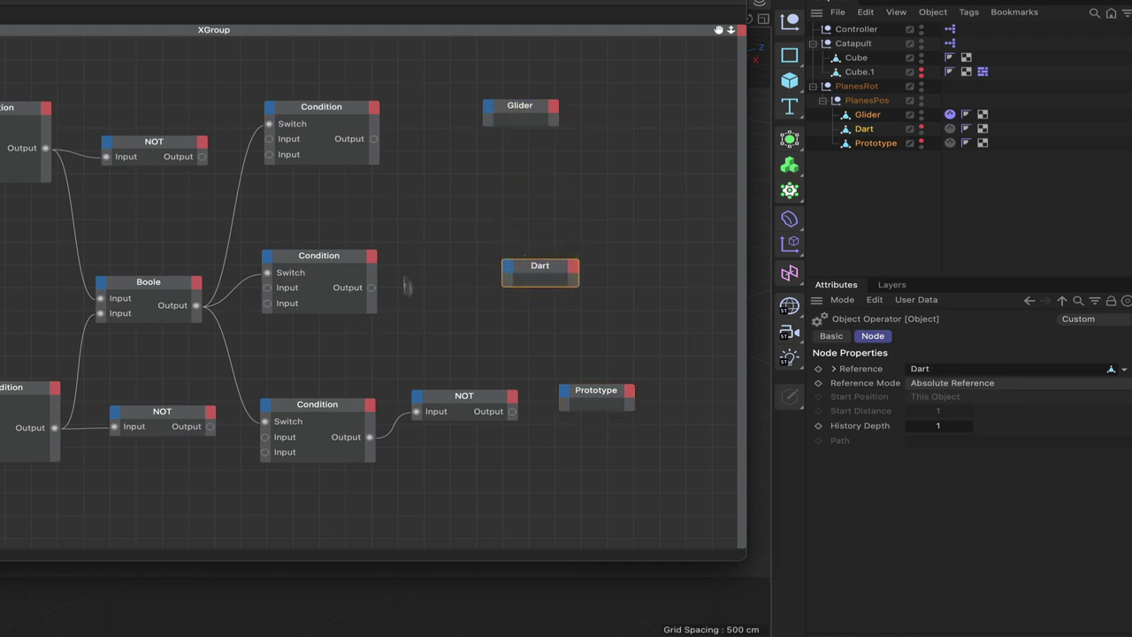
drag(523, 109, 544, 127)
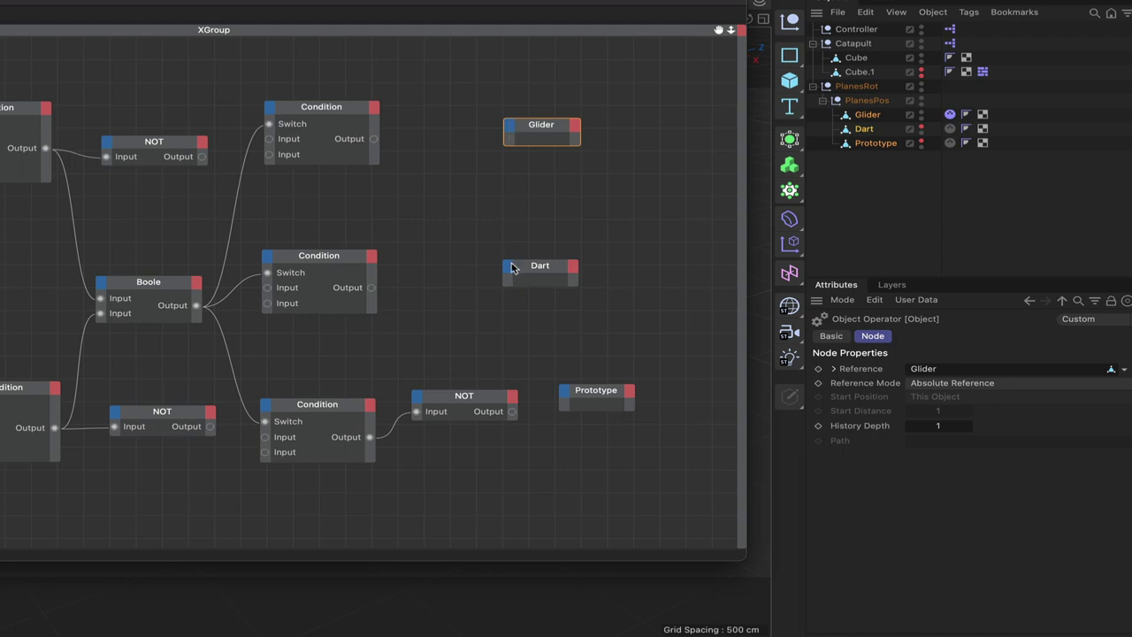
Add a Viewport Visibility input port to each of the Glider, Dart and Prototype nodes
click(508, 130)
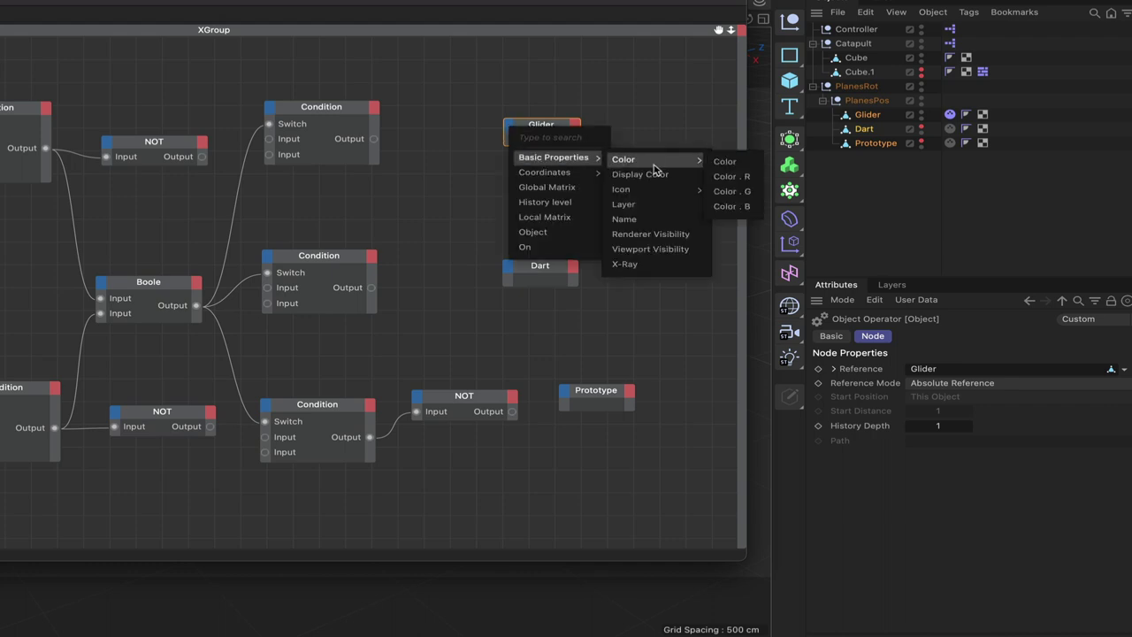
click(646, 248)
click(510, 269)
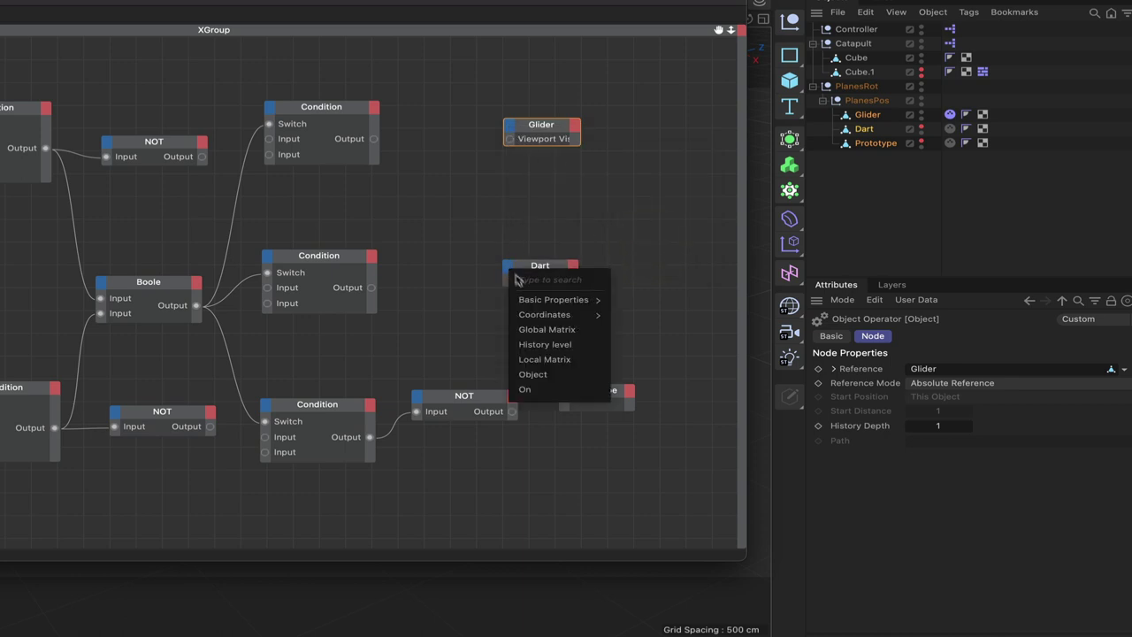
mouse_move(534, 304)
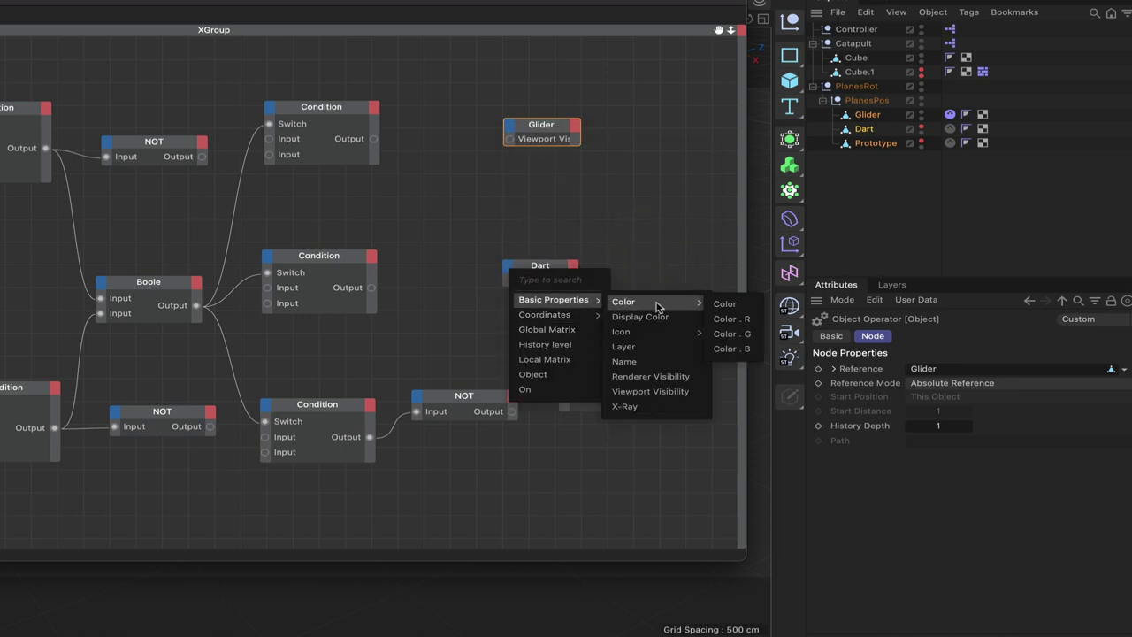
click(650, 391)
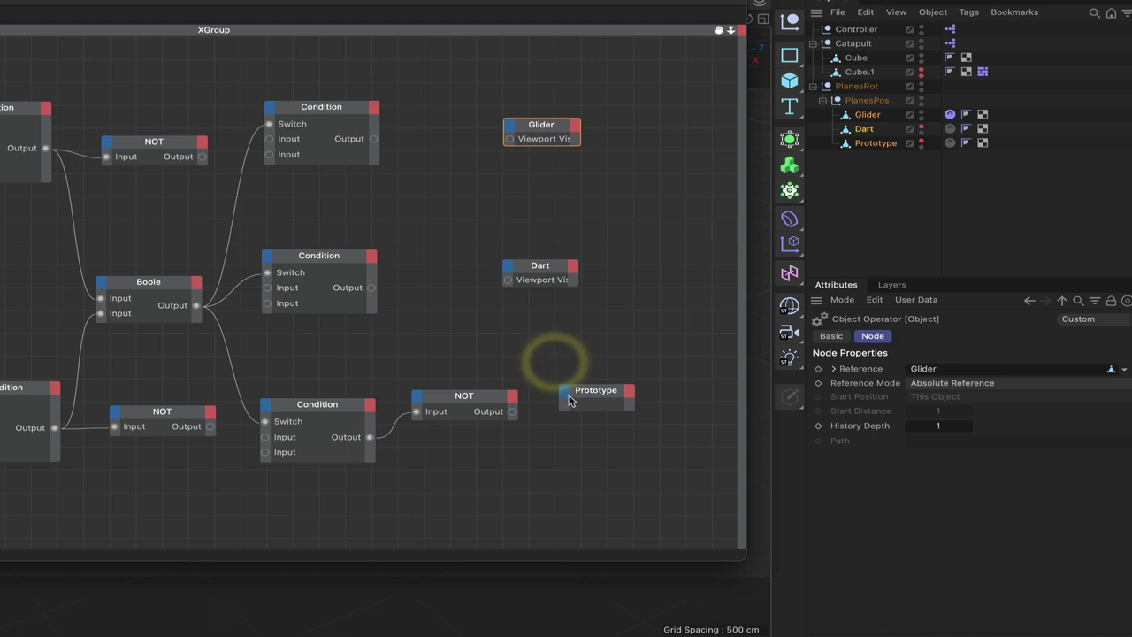
click(563, 390)
mouse_move(593, 422)
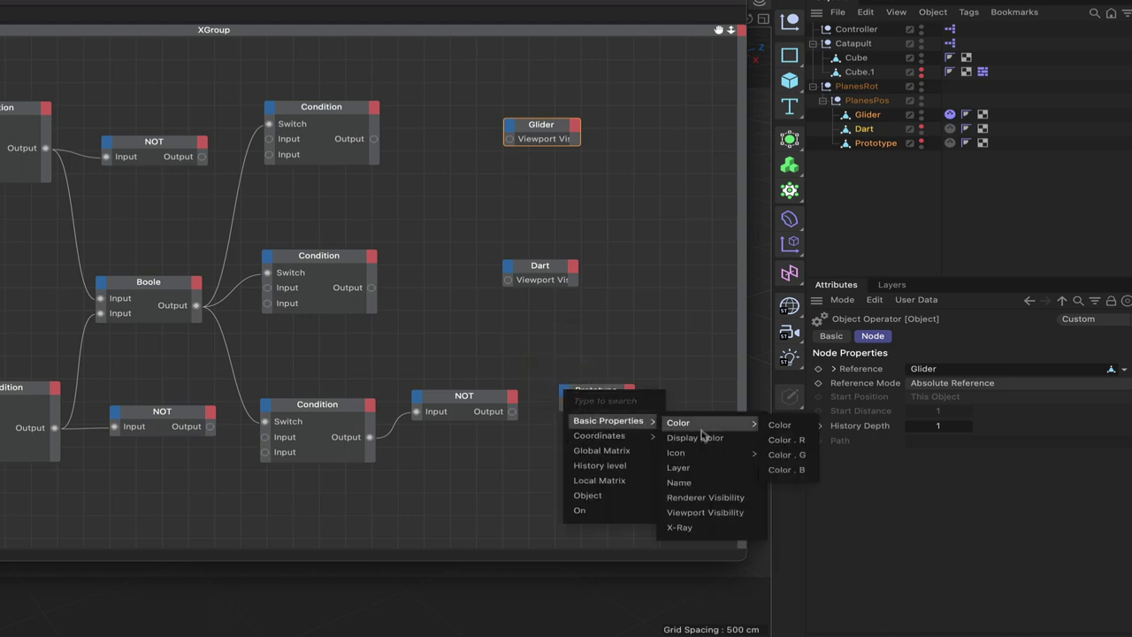
click(704, 512)
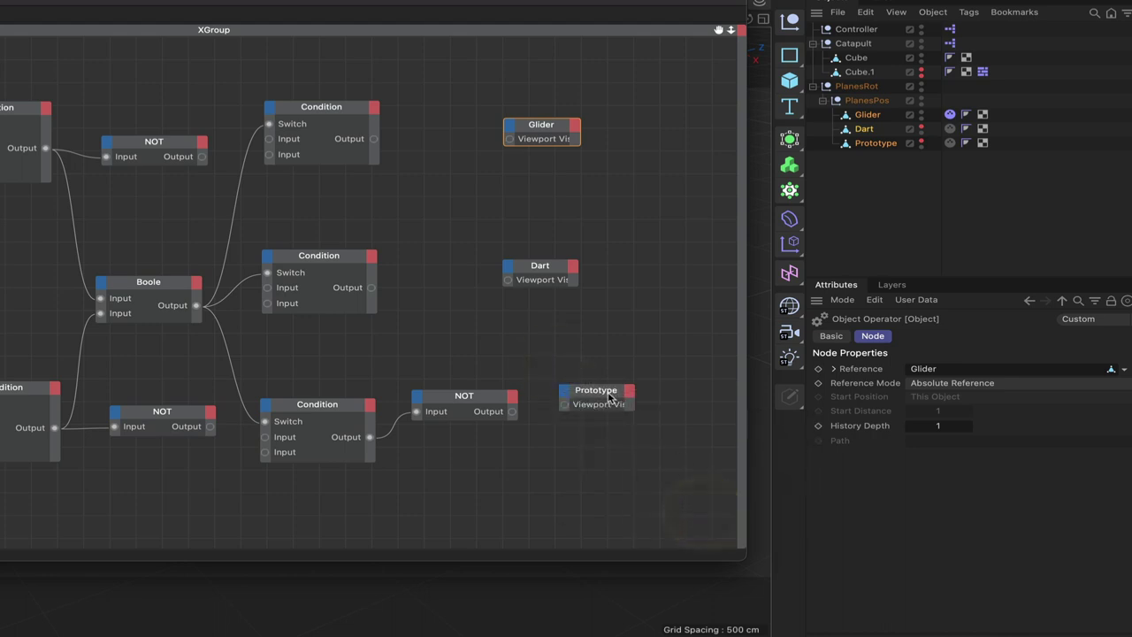
Widen the Prototype, Dart and Glider nodes to fit their port labels, and move the Glider node higher in the graph
click(607, 399)
click(555, 266)
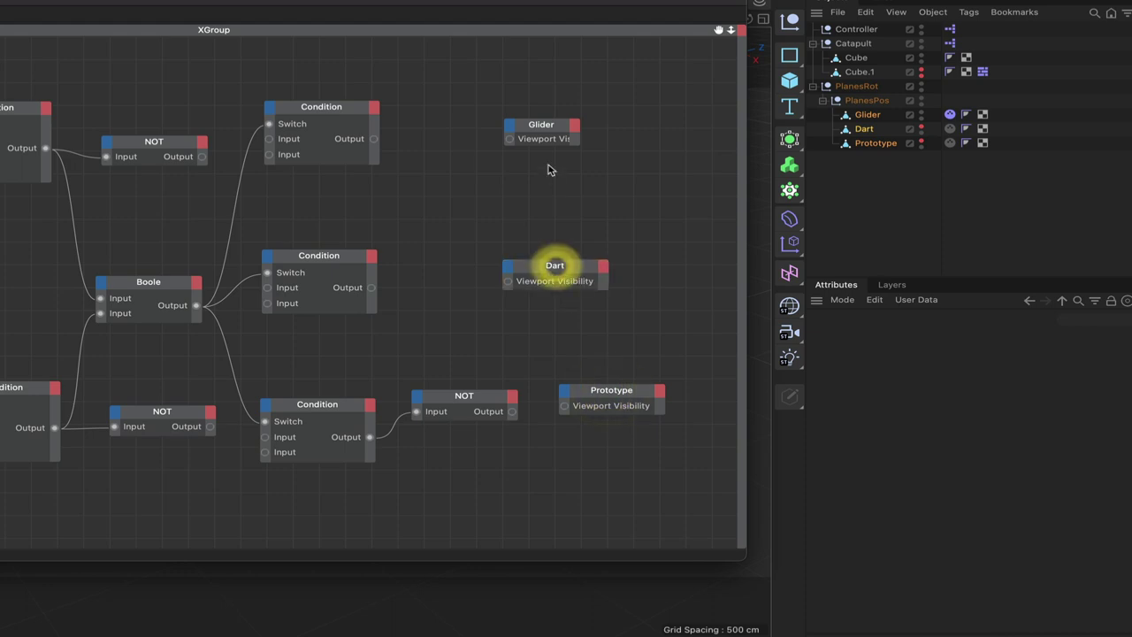
click(539, 122)
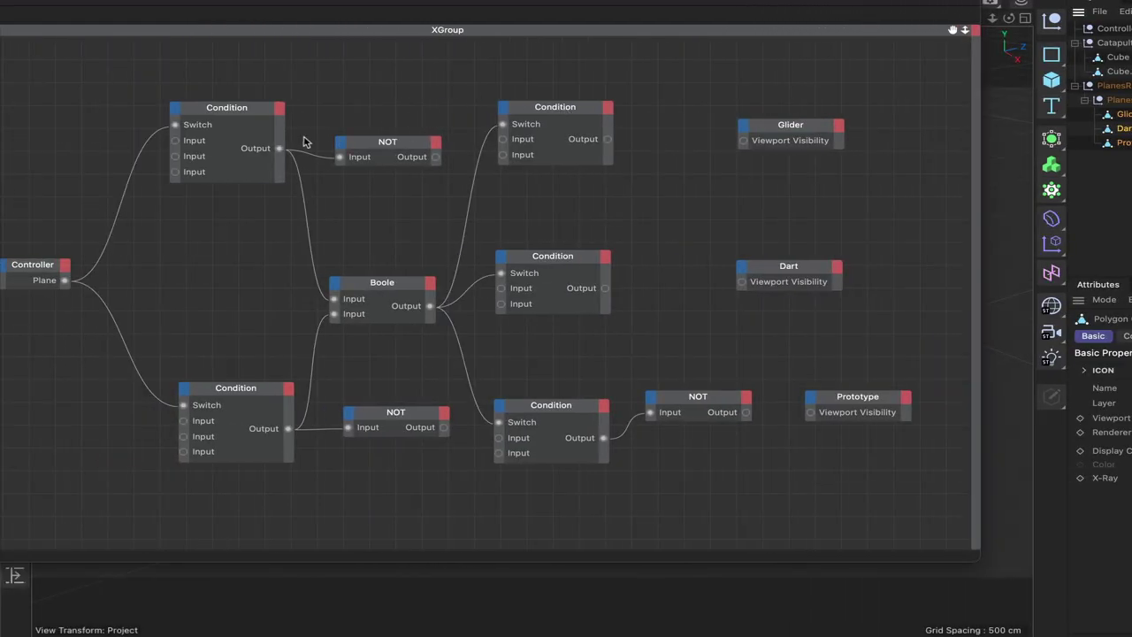
drag(799, 132, 759, 65)
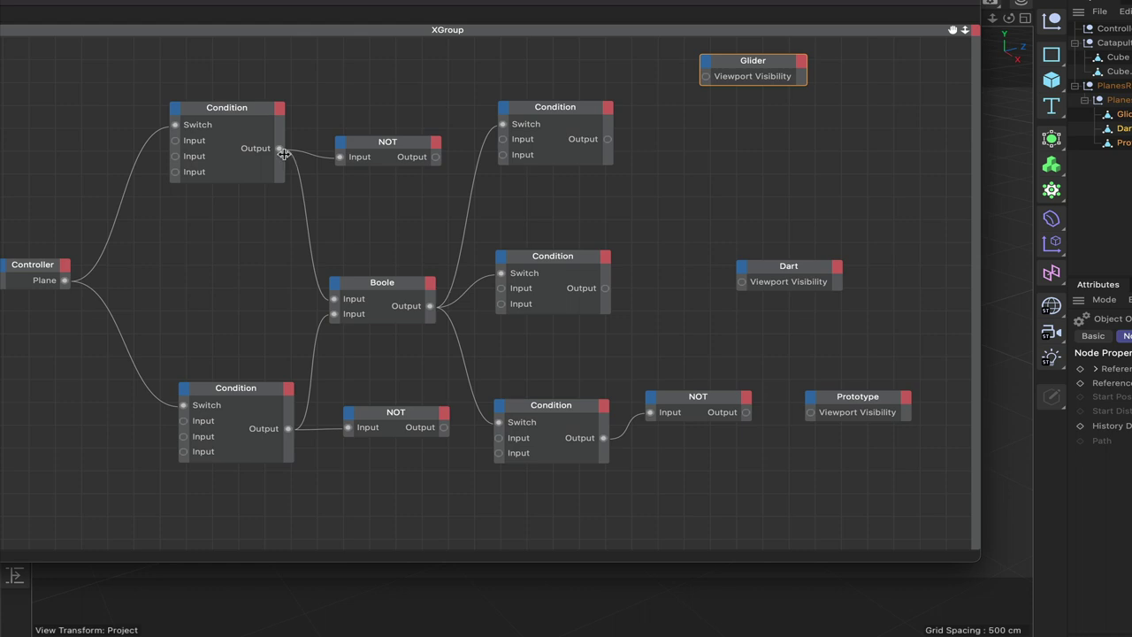
Connect the upper three-input Condition's output to Glider's Viewport Visibility, and reposition the nearby NOT, two-input Condition, Glider and Dart nodes to clear the wires
drag(279, 147, 705, 77)
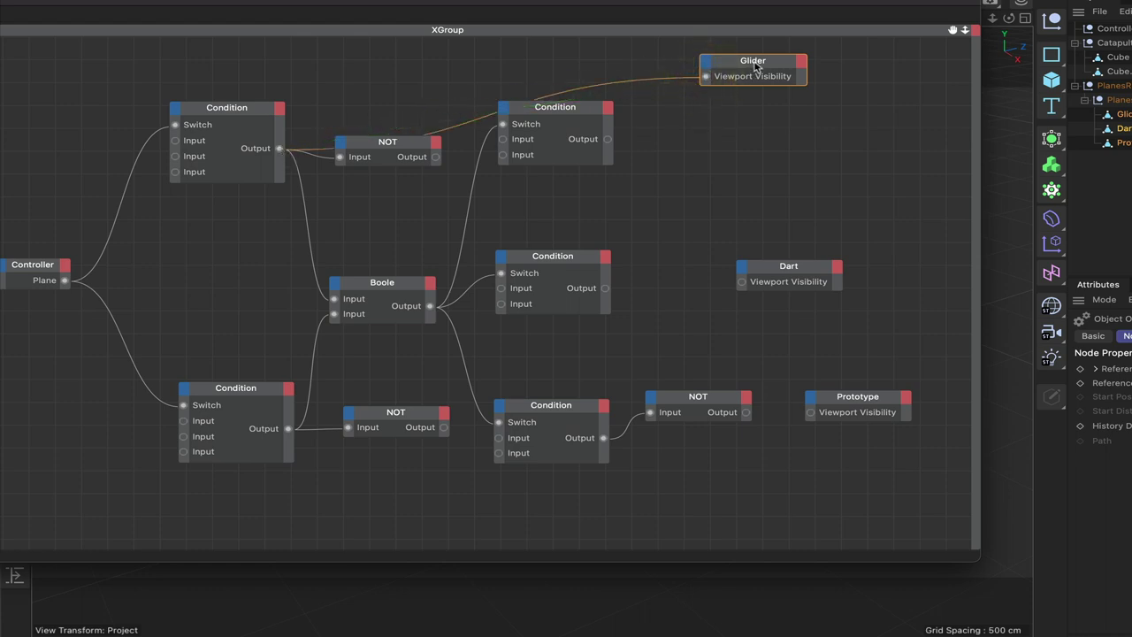
drag(581, 109, 582, 162)
drag(421, 148, 422, 178)
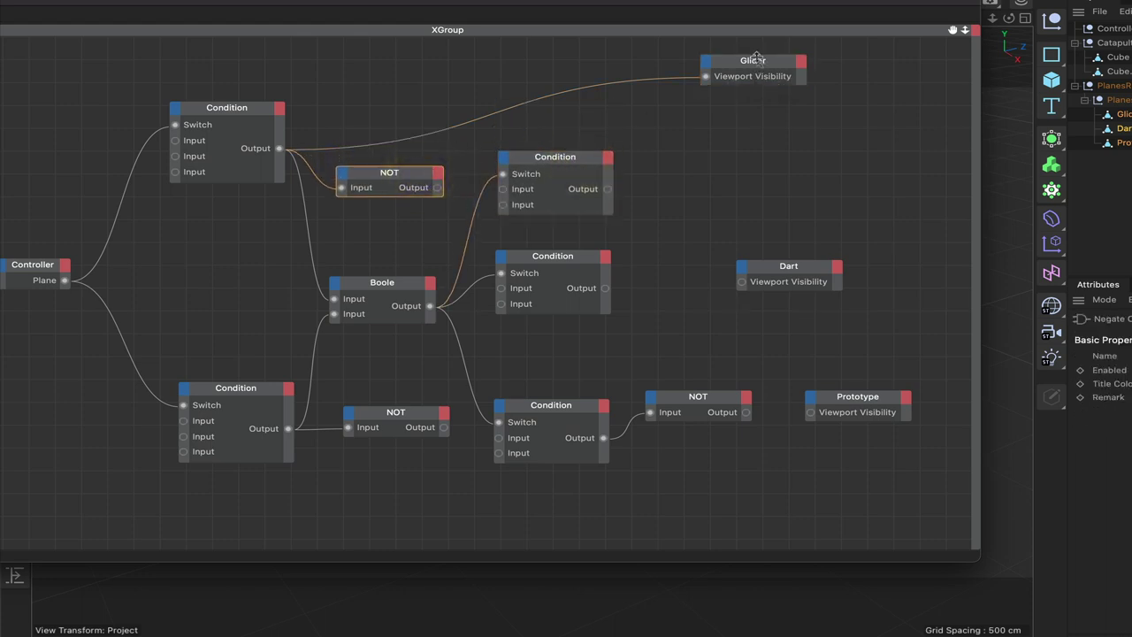
drag(754, 64, 784, 96)
click(782, 92)
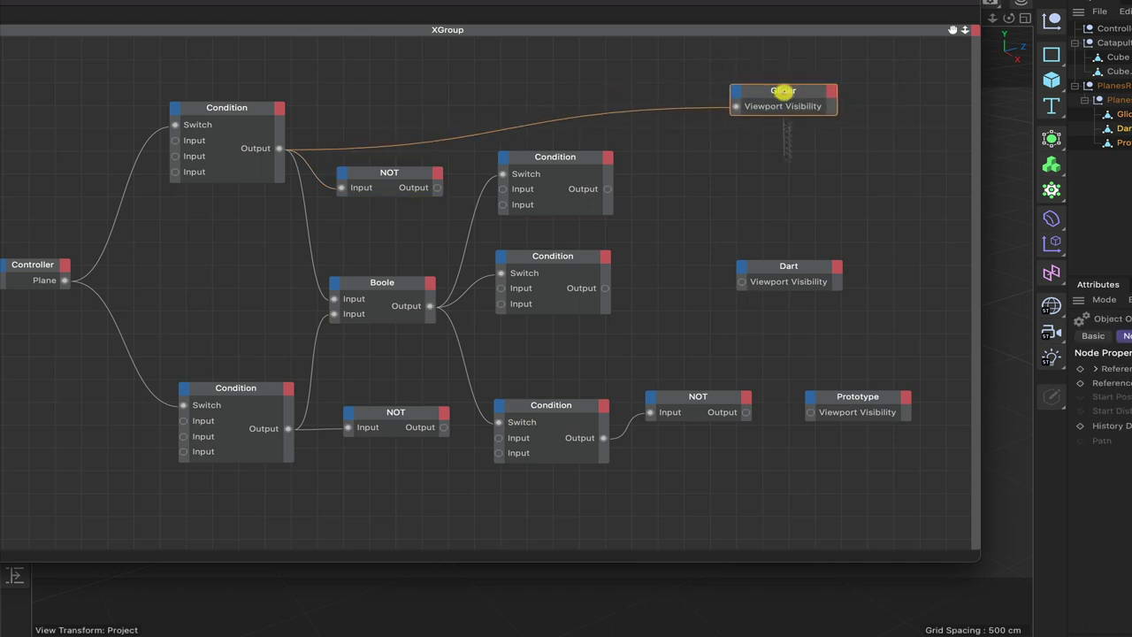
click(784, 265)
drag(784, 266, 785, 192)
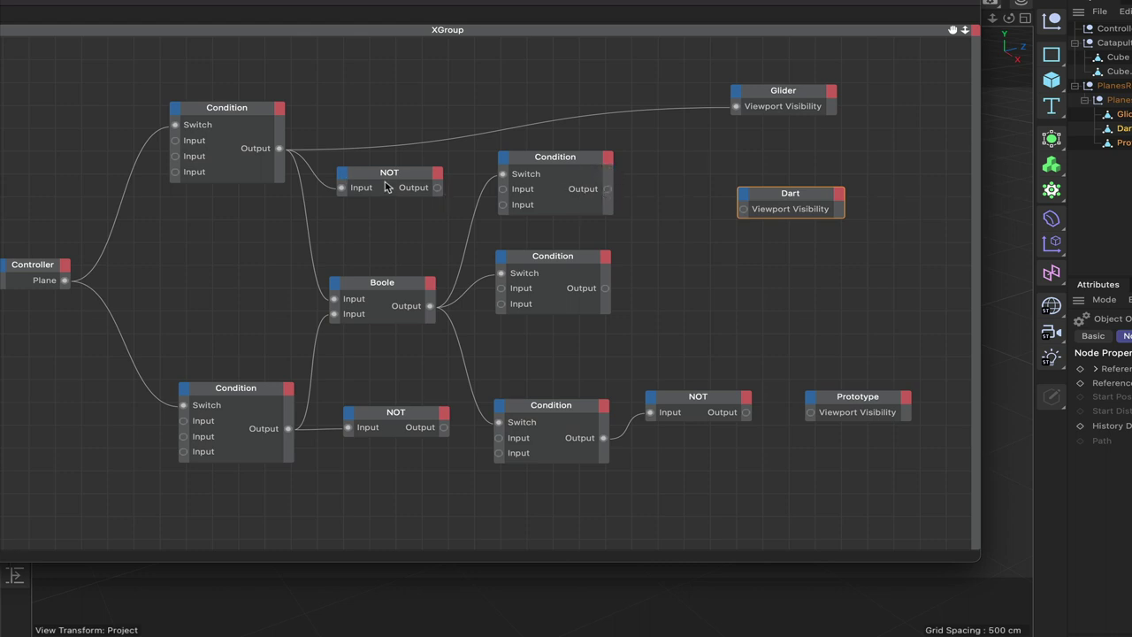
Feed the uppermost two-input Condition from the upper NOT and the upper three-input Condition, and wire its output to Dart's Viewport Visibility
drag(439, 189, 505, 189)
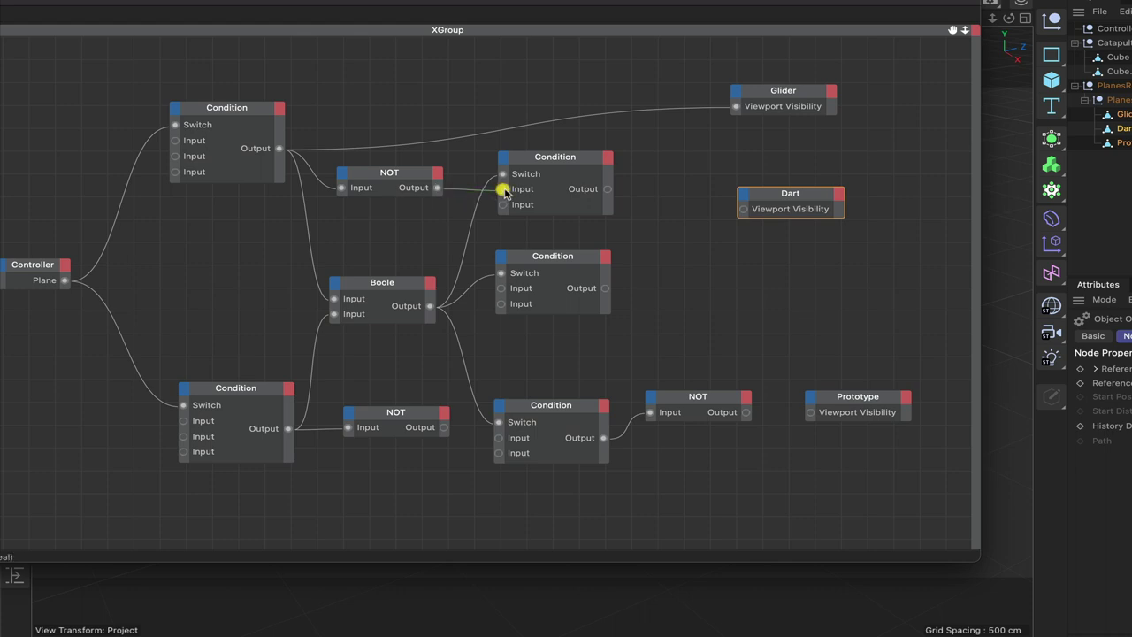
click(397, 176)
drag(397, 176, 392, 177)
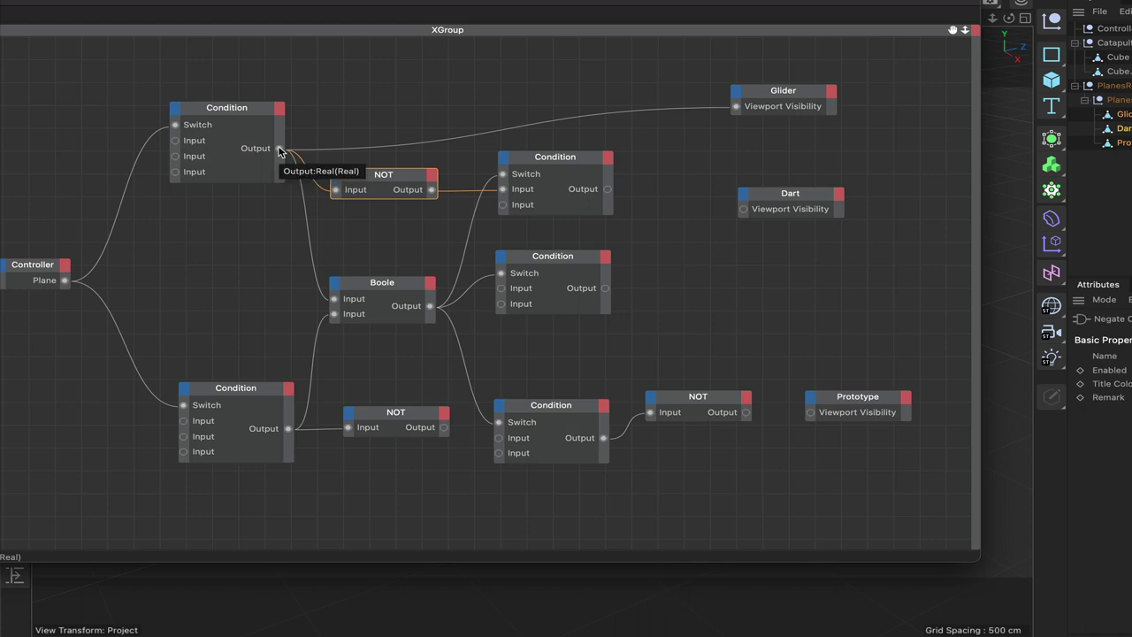
drag(279, 151, 501, 205)
mouse_move(407, 182)
mouse_down()
mouse_move(415, 220)
mouse_move(425, 168)
mouse_move(422, 181)
mouse_up()
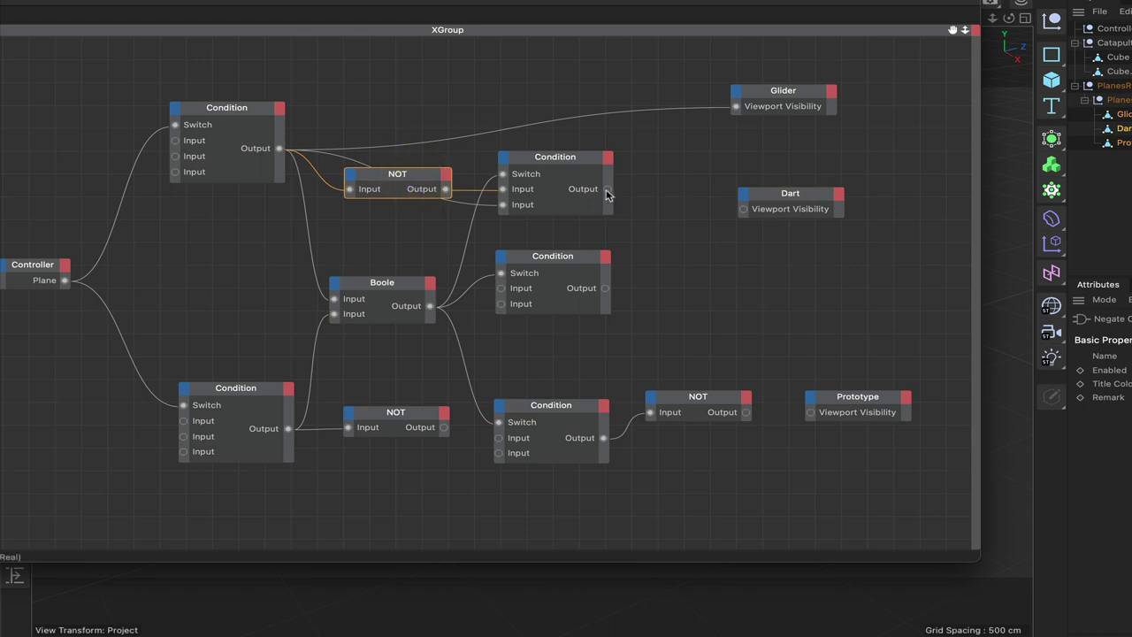
drag(608, 193, 745, 209)
Set the Controller's Plane to its second option and inspect the upper three-input Condition's parameters
click(1113, 29)
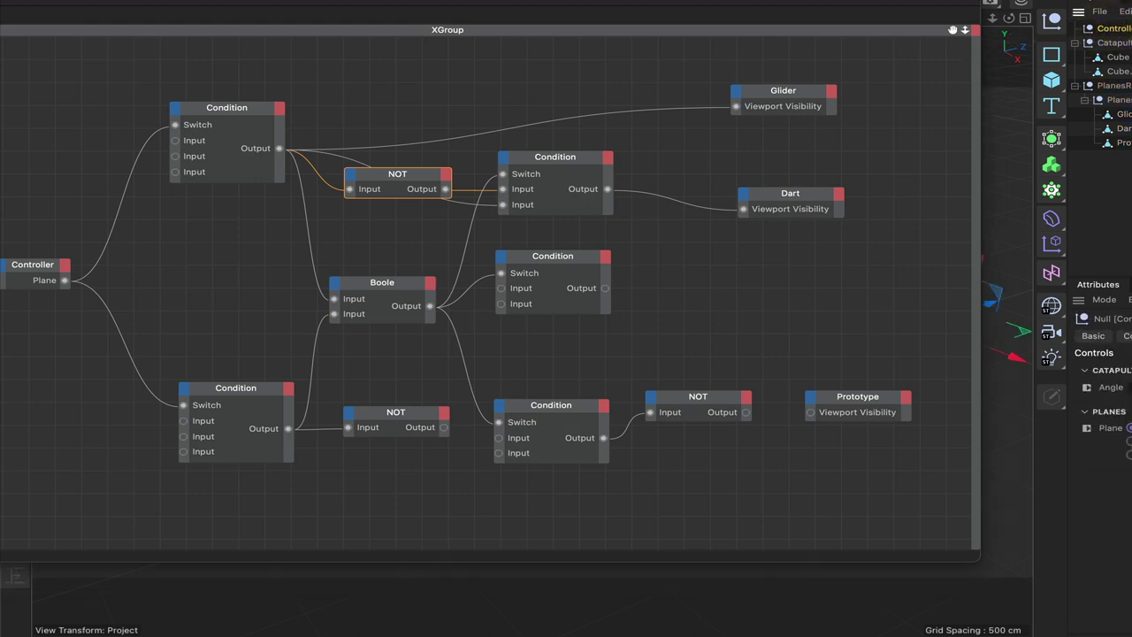
click(1129, 440)
click(218, 114)
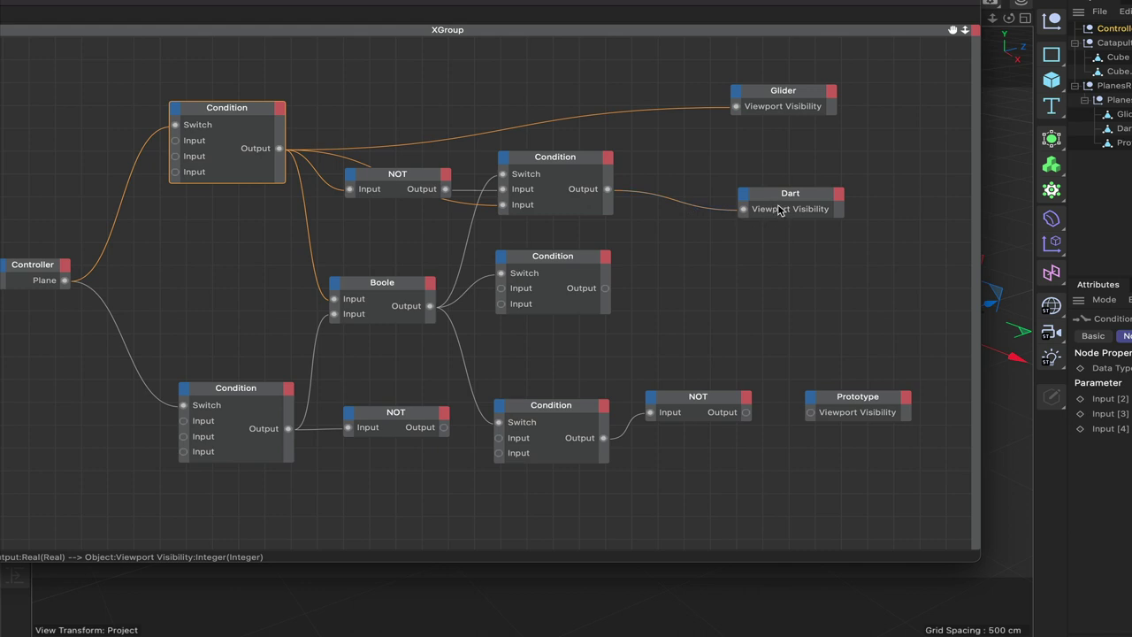
Check the lower three-input Condition and connect the NOT beside the Prototype node to Prototype's Viewport Visibility
click(244, 393)
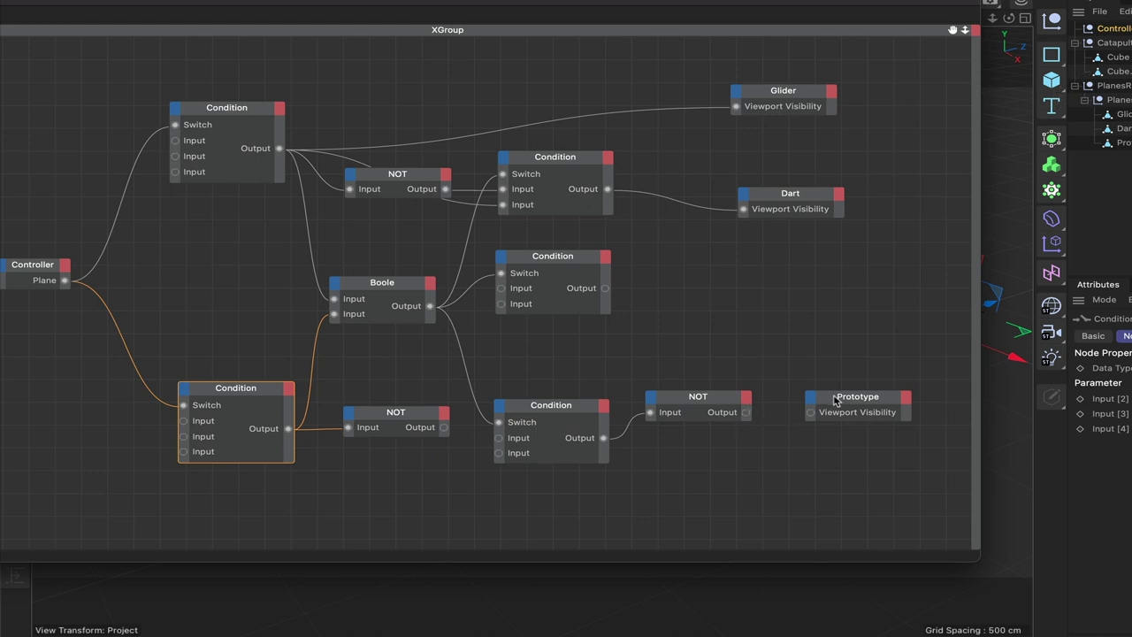
drag(743, 412, 811, 412)
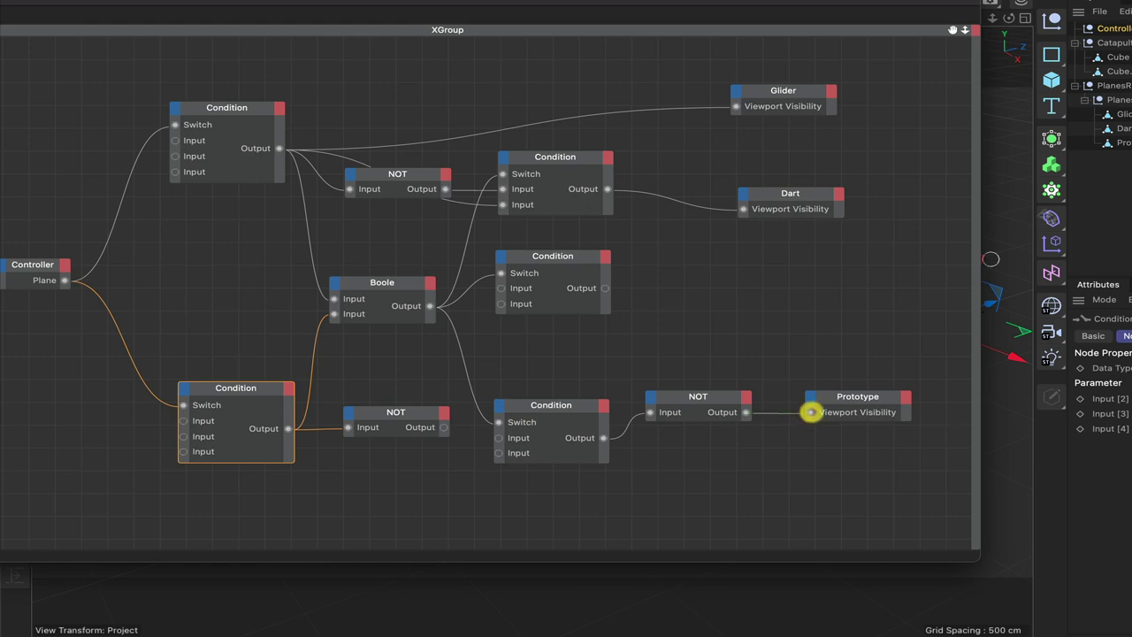
Test the Controller's Plane switch through all three options, finishing on the third, and inspect the lowest two-input Condition's parameters
click(1117, 29)
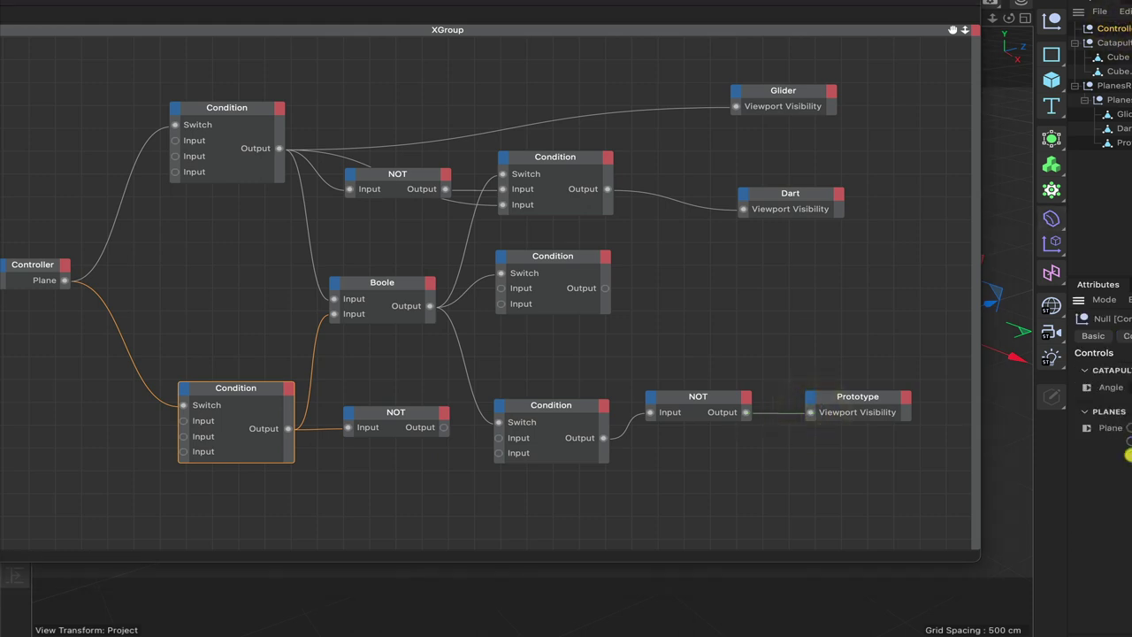
click(1129, 454)
click(536, 407)
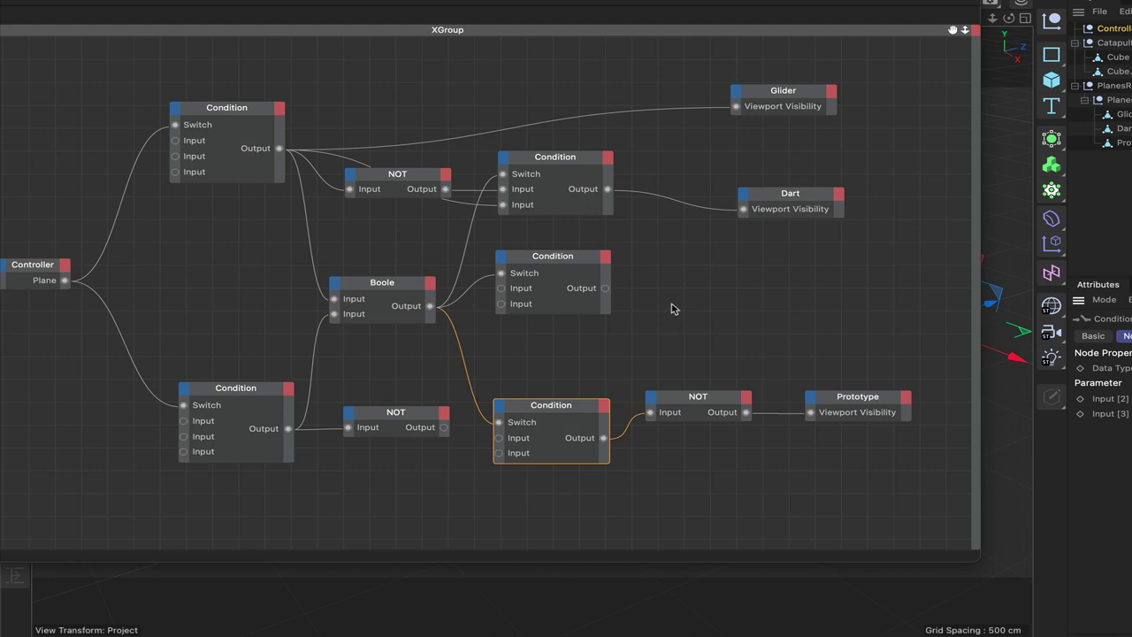
click(1119, 33)
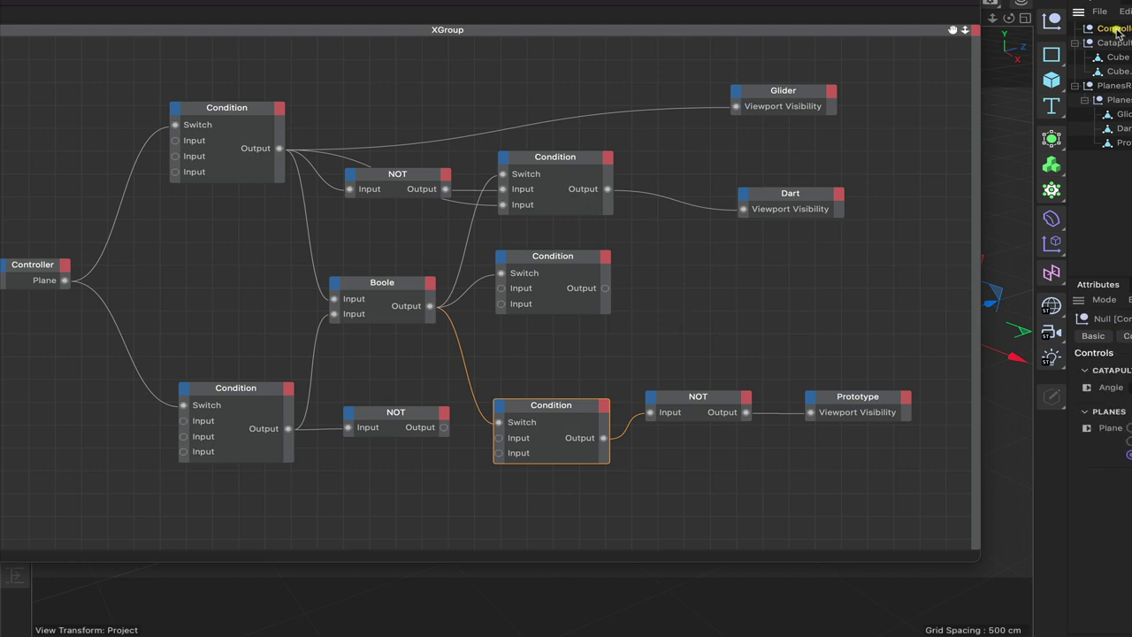
click(1129, 428)
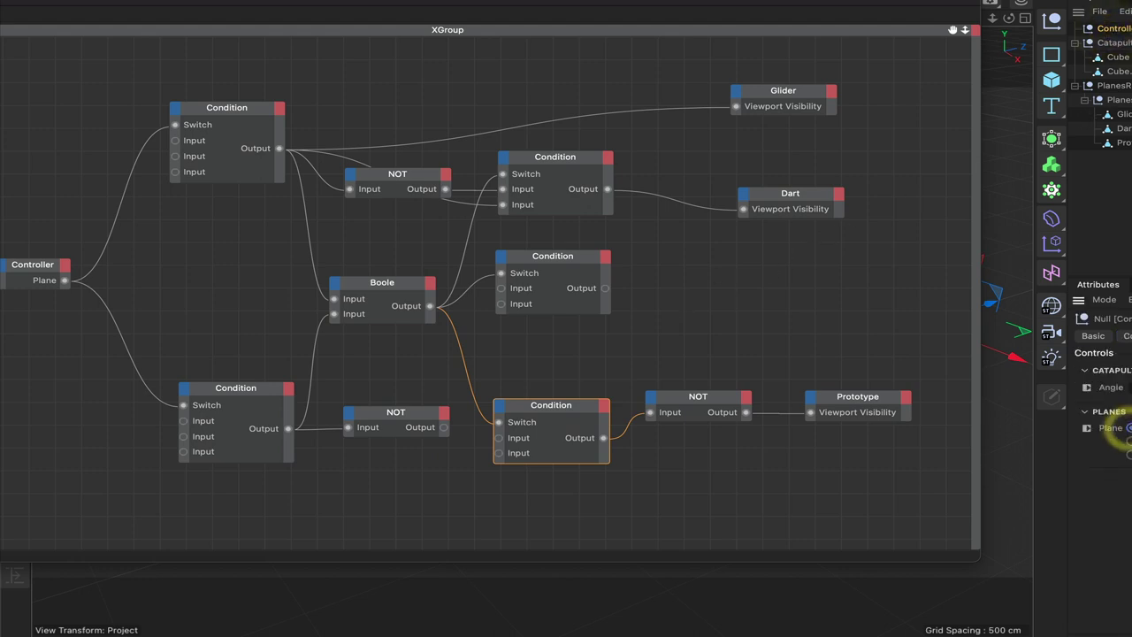
click(1130, 442)
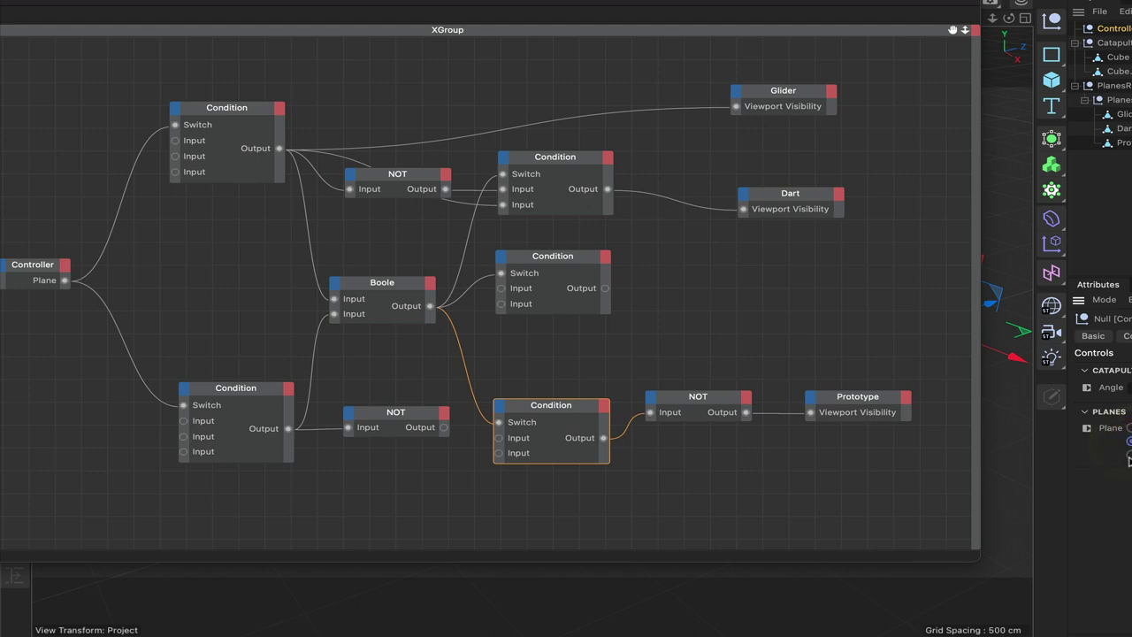
click(1130, 454)
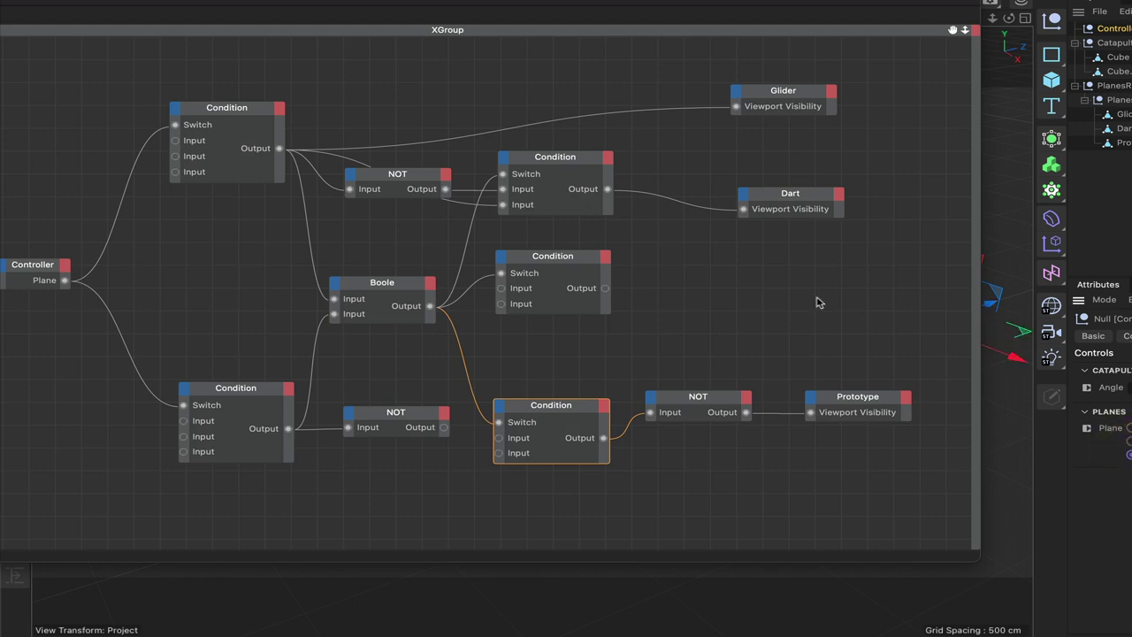
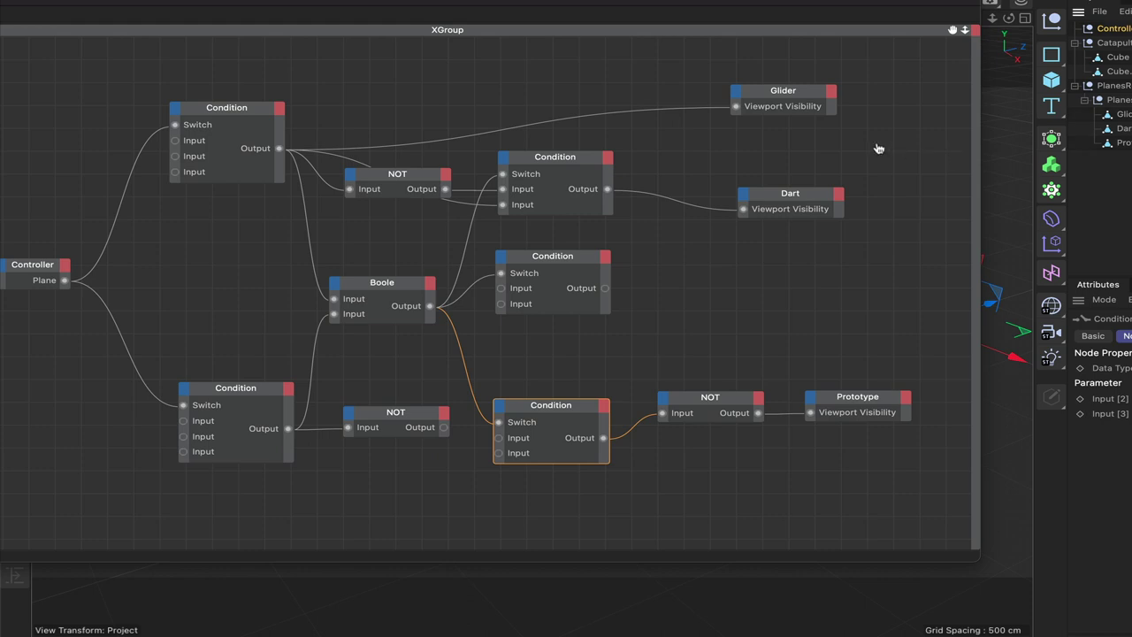
Bring a Dynamics Body tag in as a node below Dart, widen it, and rename it G Dynamics Body
mouse_move(768, 262)
mouse_down()
mouse_move(808, 257)
mouse_move(766, 248)
mouse_move(772, 254)
mouse_up()
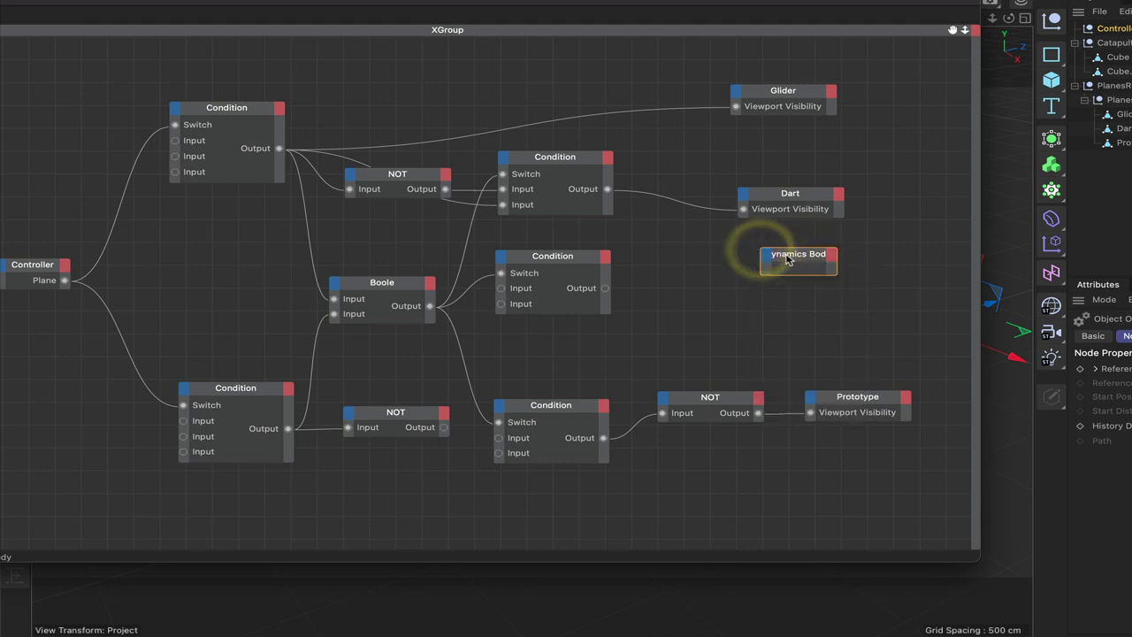
click(785, 255)
click(796, 255)
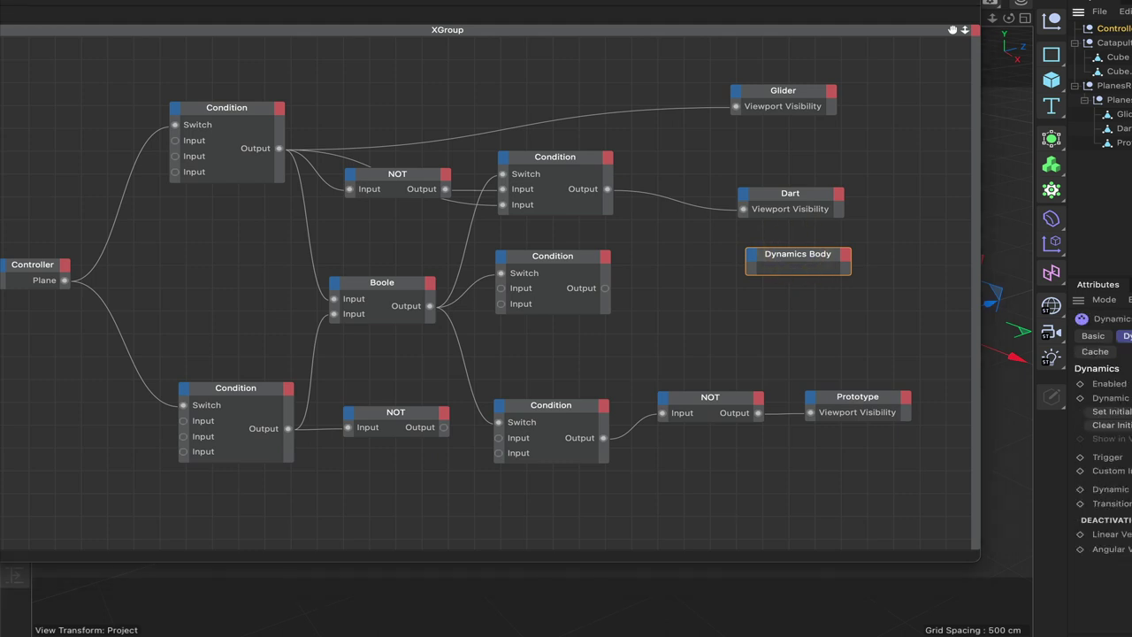
click(1093, 336)
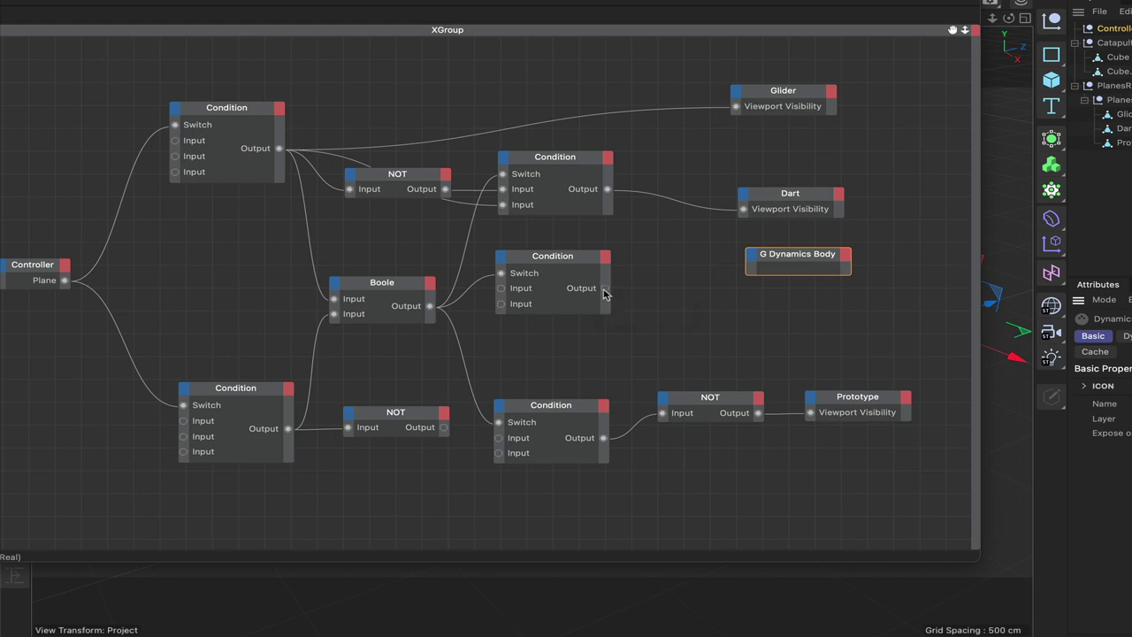
Connect the middle two-input Condition's output to a new Dynamics Enabled input on G Dynamics Body, and nudge that node upward
drag(606, 295, 750, 257)
mouse_move(790, 320)
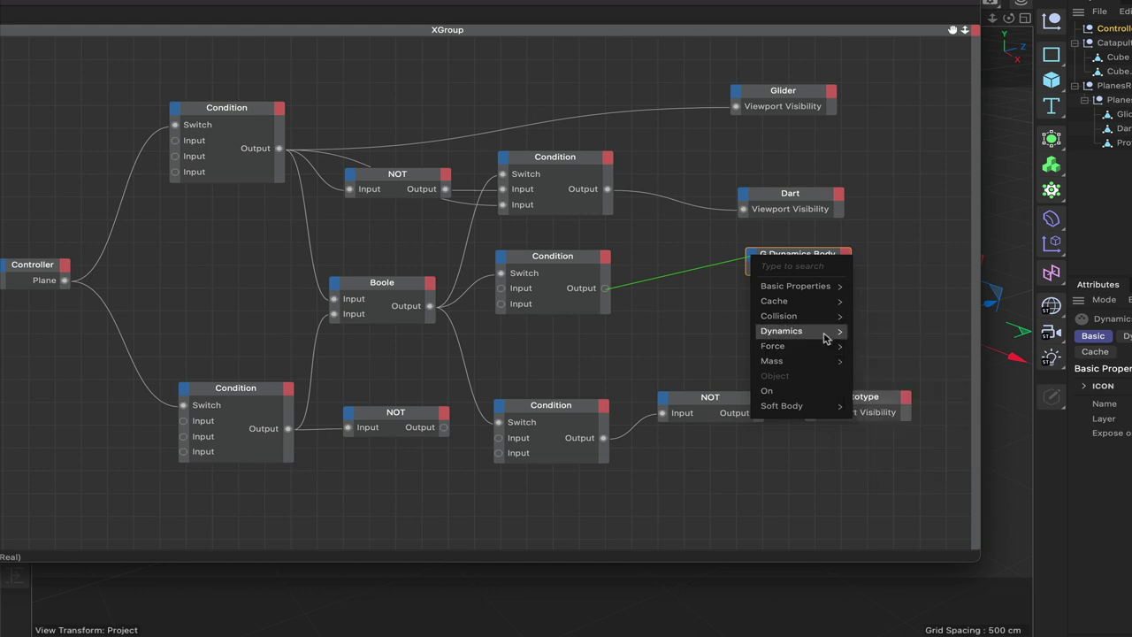
mouse_move(824, 338)
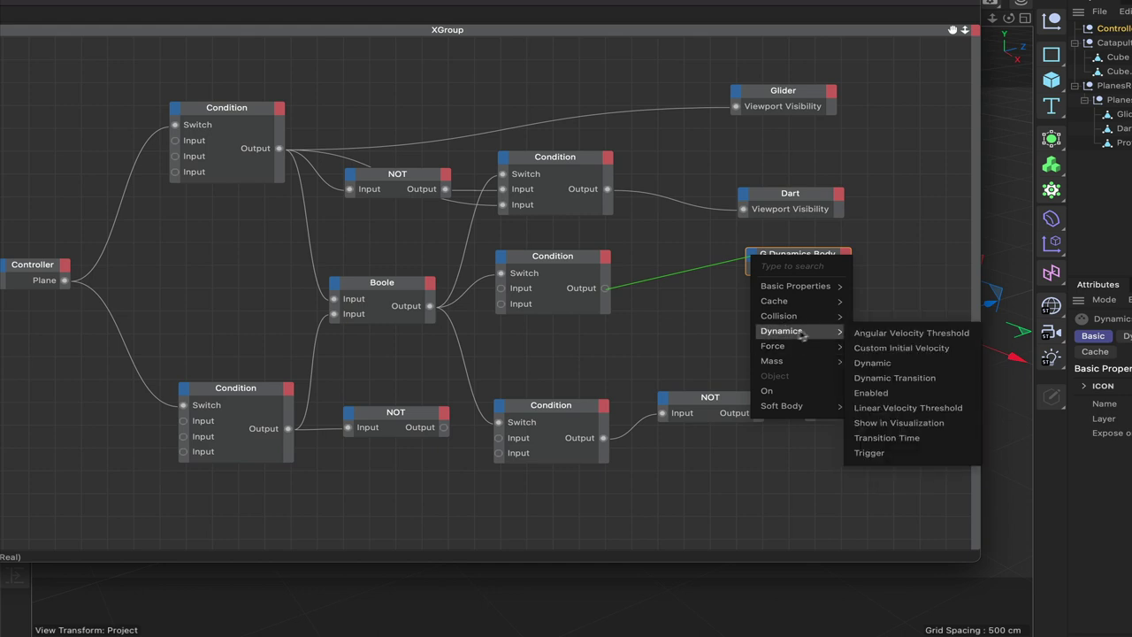
click(880, 395)
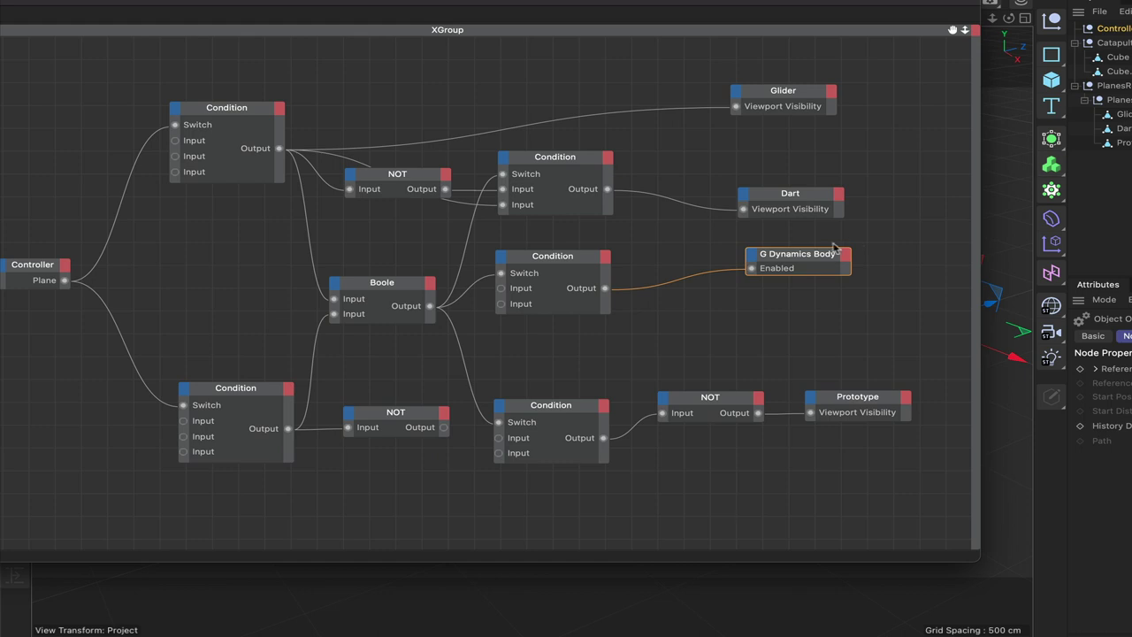
drag(815, 257, 812, 254)
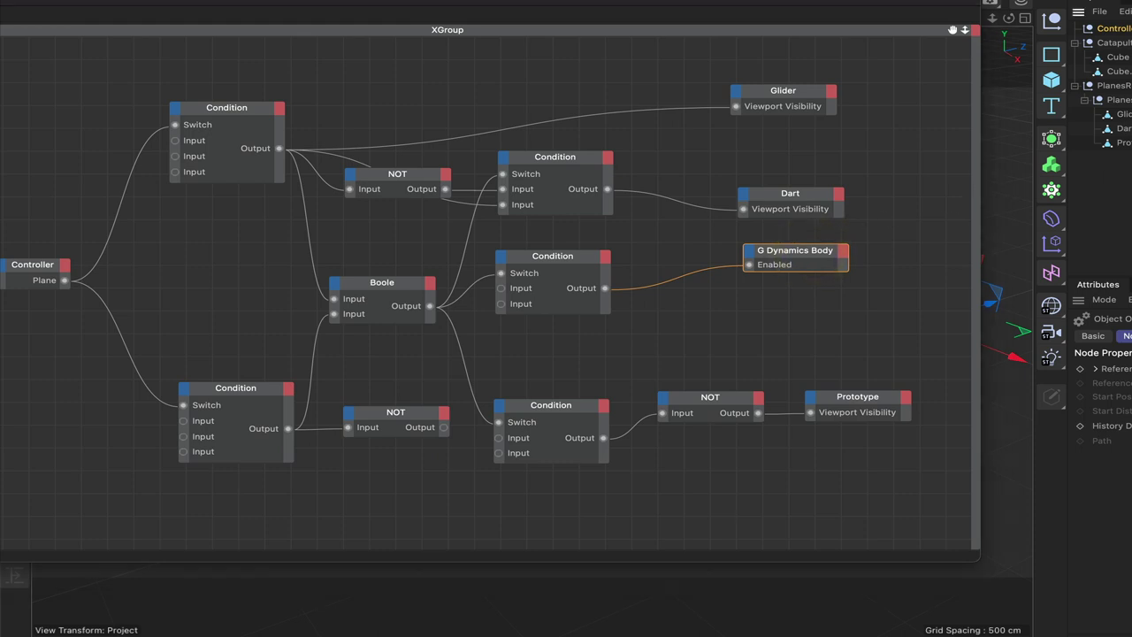
Bring in the D Dynamics Body tag as a node with an Enabled input, and connect the NOT beside the lower three-input Condition to it
key(ctrl+v)
click(766, 320)
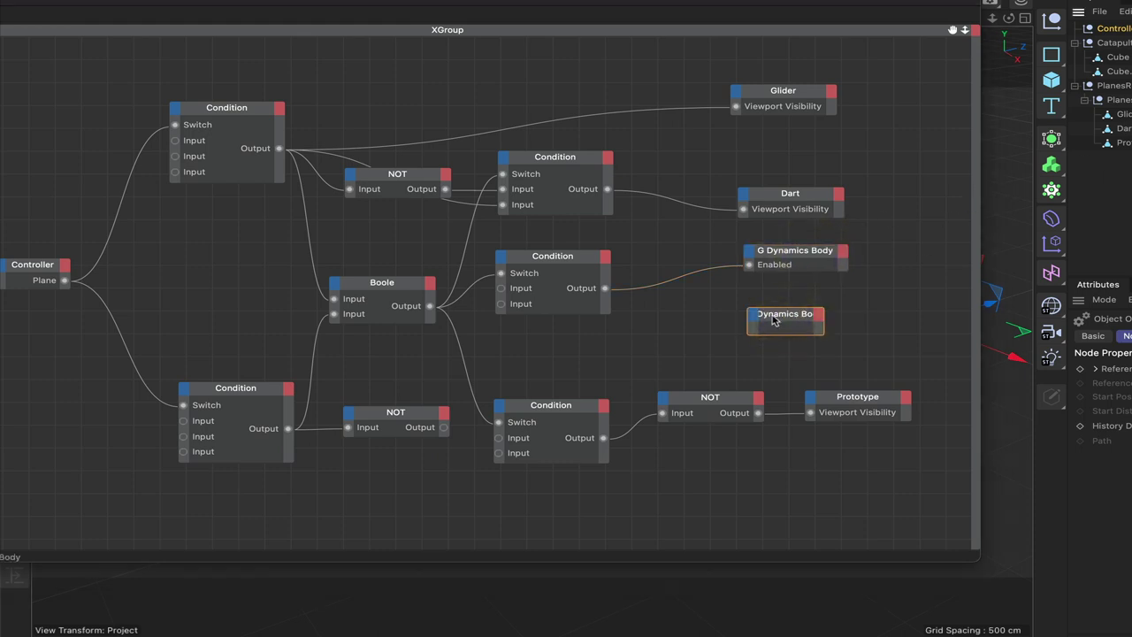
click(753, 314)
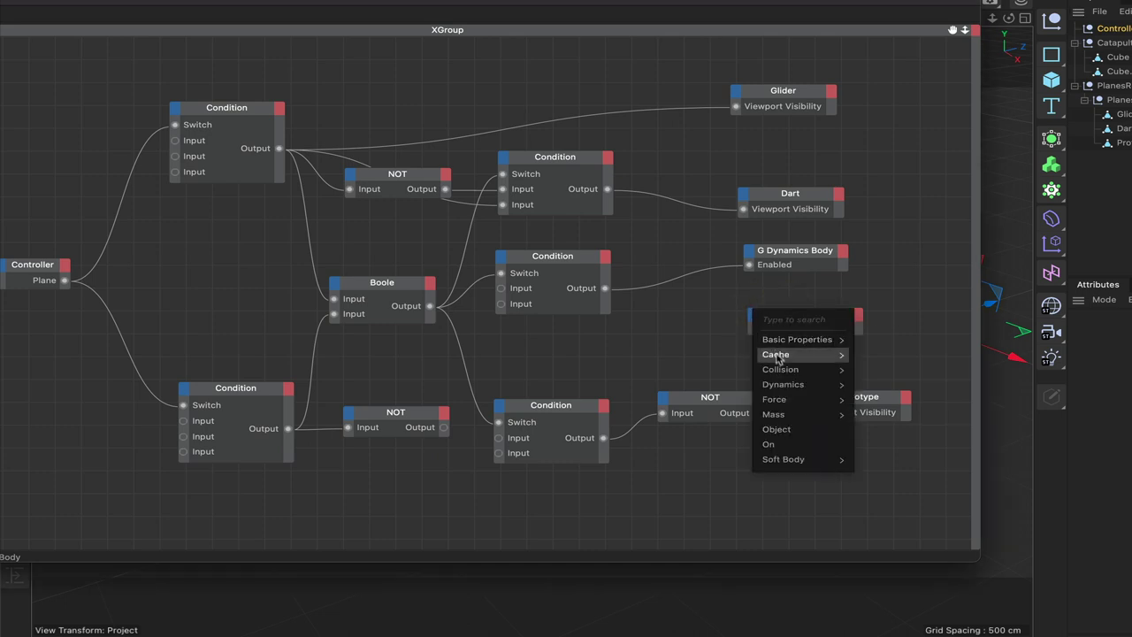
mouse_move(785, 384)
click(884, 446)
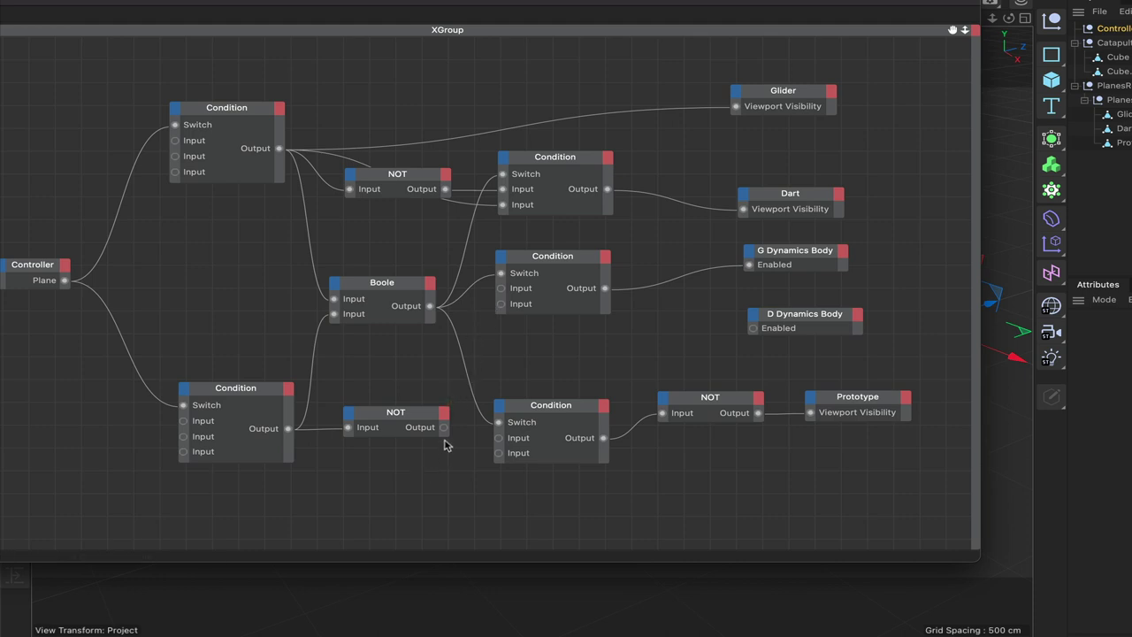
drag(445, 429, 753, 329)
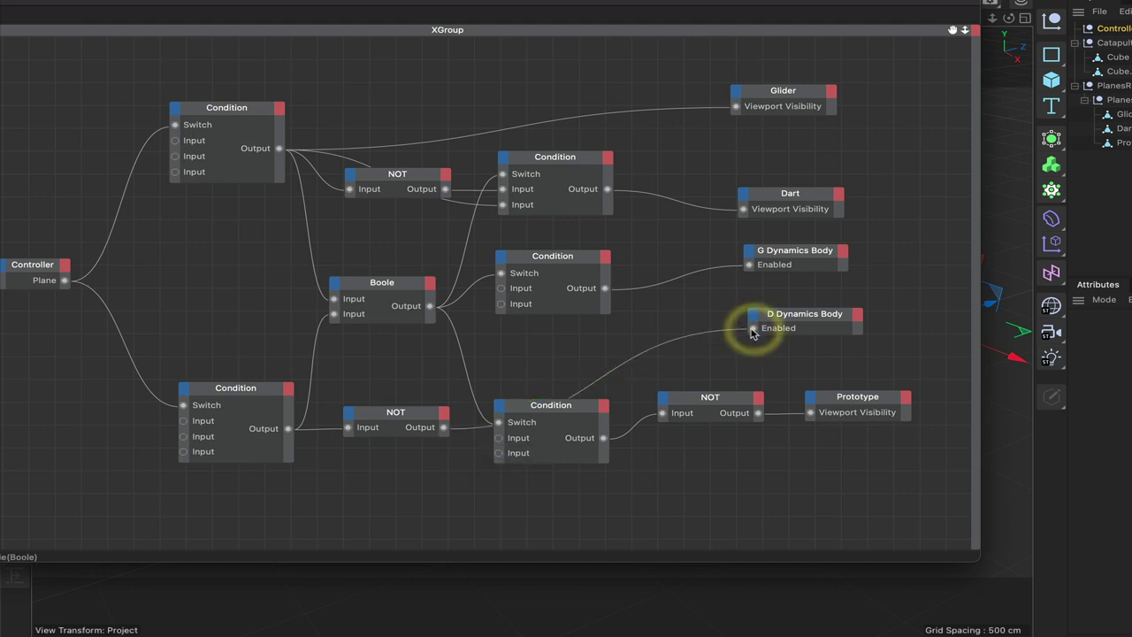
Feed the middle two-input Condition from the lower three-input Condition and its NOT, and shift the lowest two-input Condition and Boole nodes to clear the wires
drag(571, 416, 578, 445)
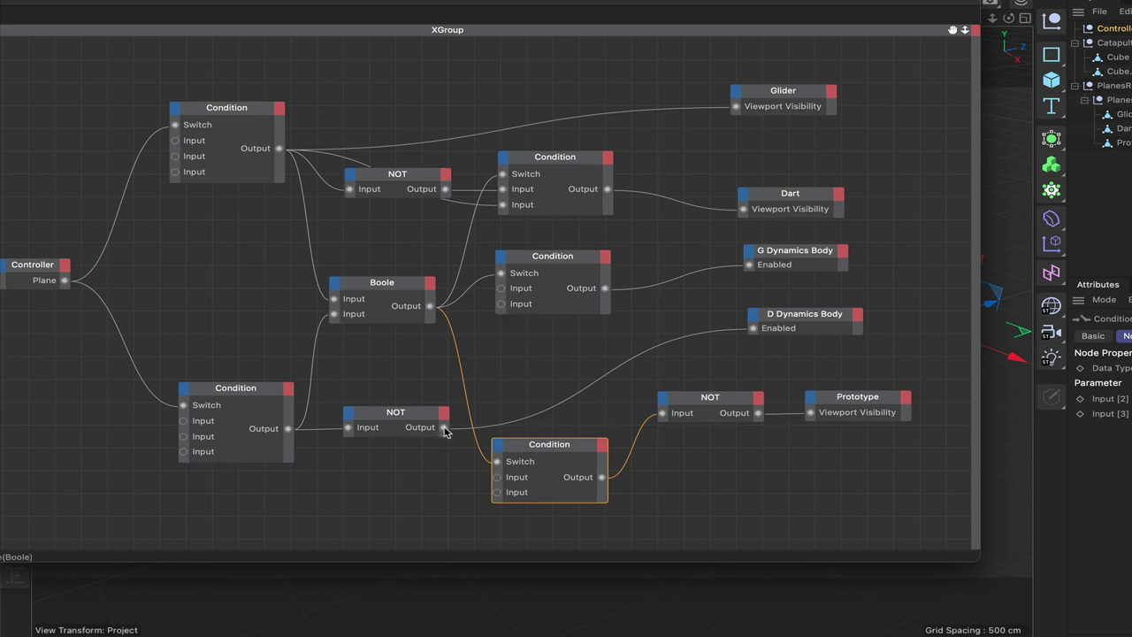
drag(445, 428, 502, 302)
drag(287, 428, 502, 289)
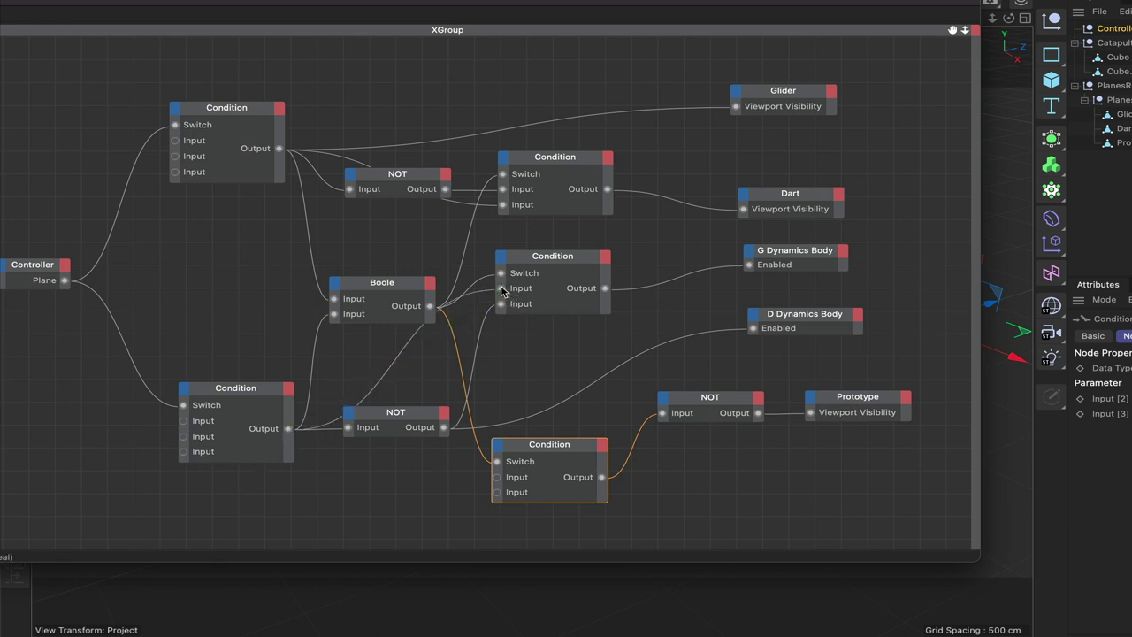
mouse_move(402, 283)
mouse_down()
mouse_move(370, 280)
mouse_move(395, 275)
mouse_up()
click(395, 275)
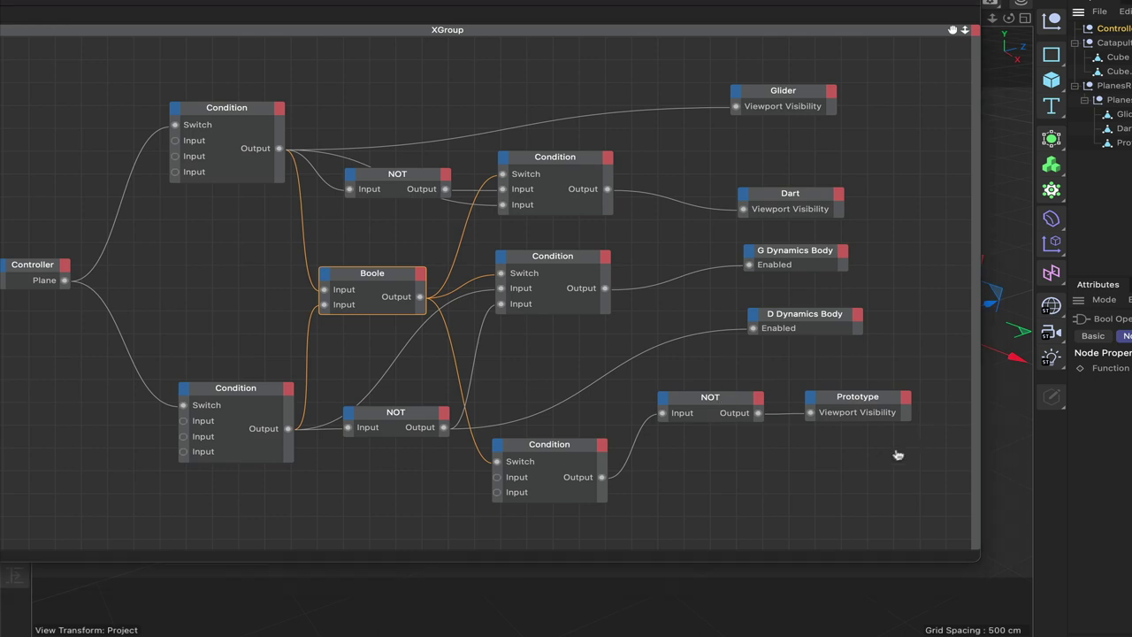
Bring the Prototype's Dynamics Body tag in as a node below Prototype, and connect the lowest Condition's output to its Dynamics Enabled input
drag(860, 475, 862, 465)
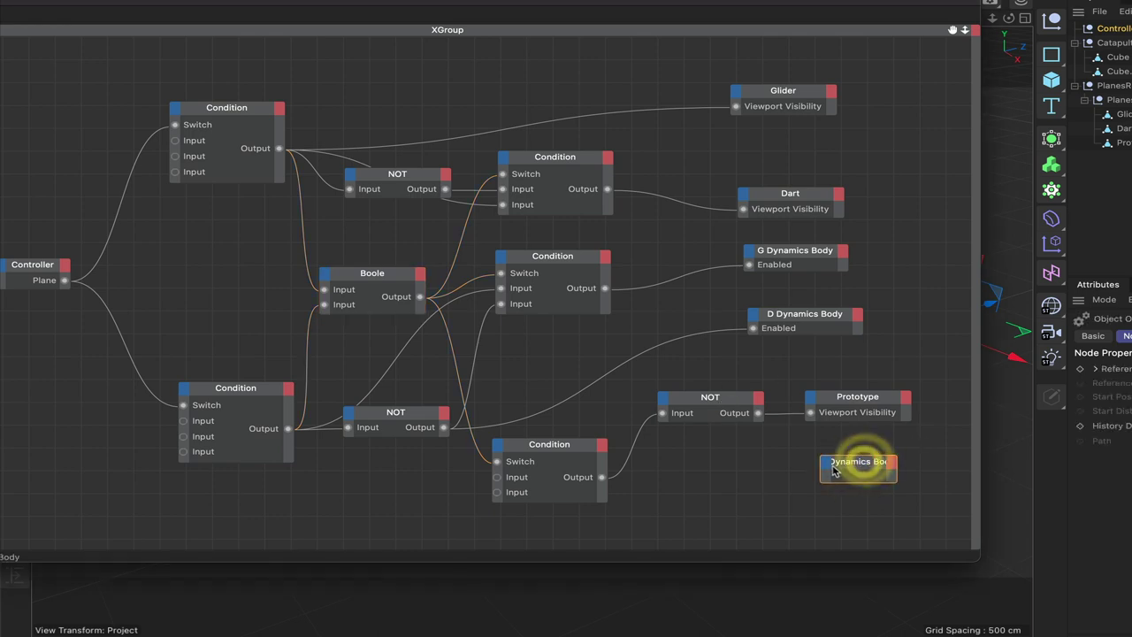
click(823, 463)
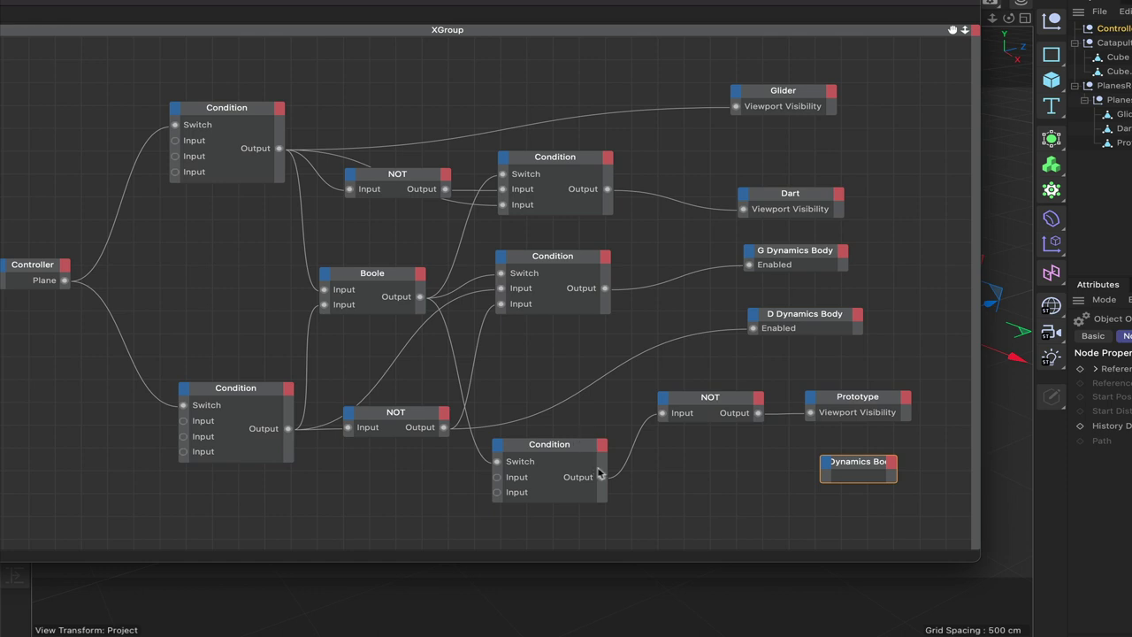
drag(602, 478, 824, 464)
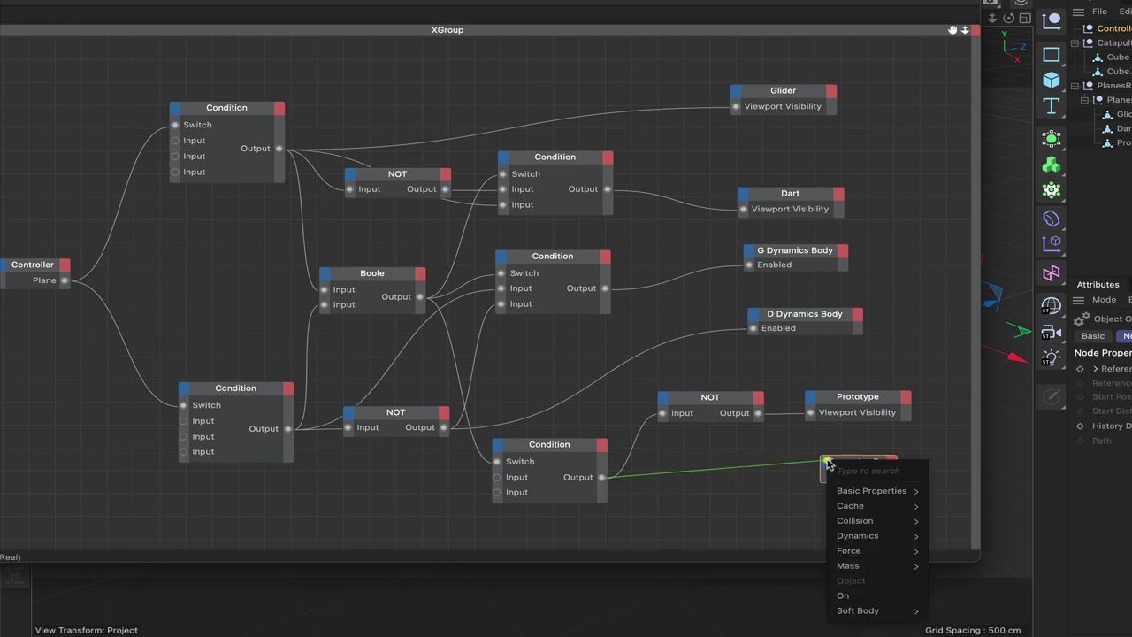
mouse_move(857, 535)
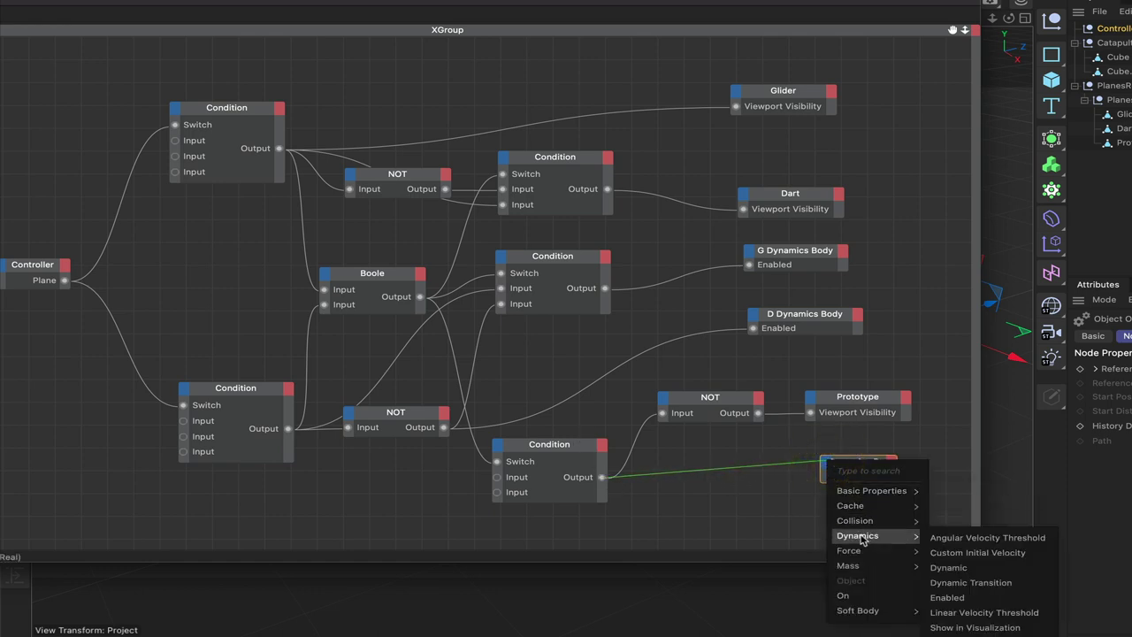
click(965, 600)
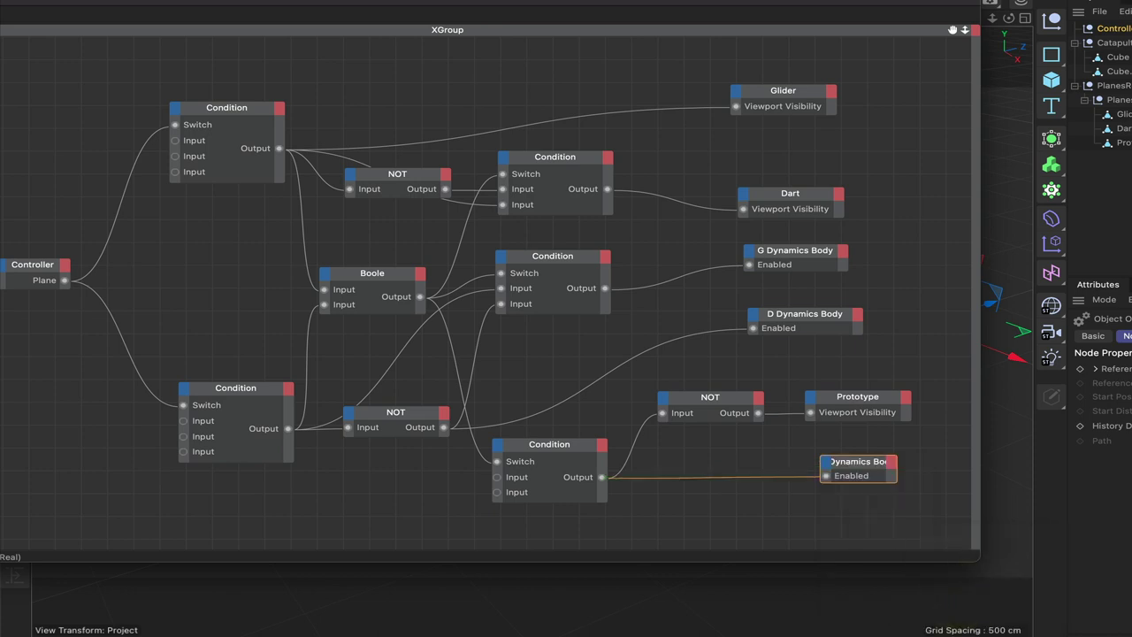
Rename the new Dynamics Body node P Dynamics Body and widen it to fit the name
text(P)
click(867, 463)
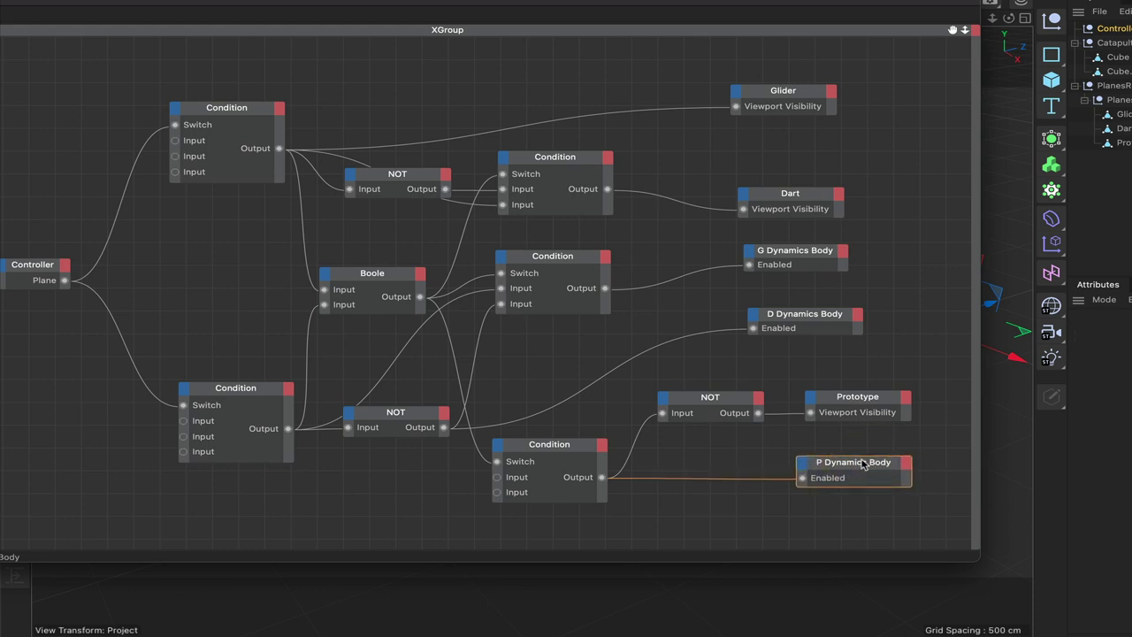
click(861, 461)
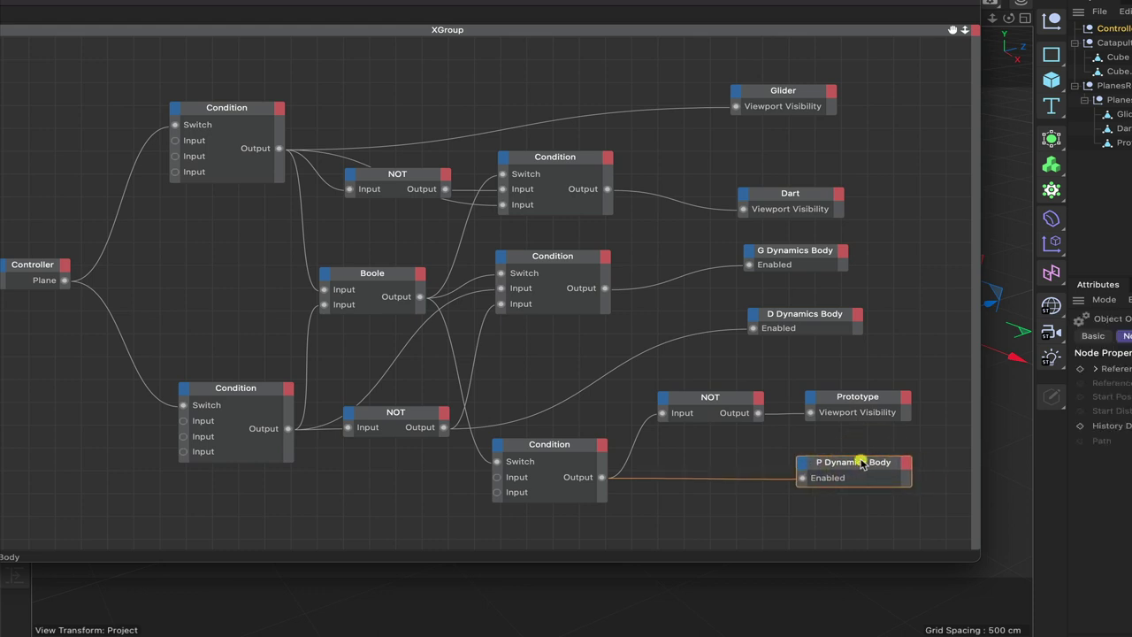
Cycle the Controller's Plane option through Glider, Dart and Prototype and back to Glider to check visibility and dynamics switching
click(1116, 28)
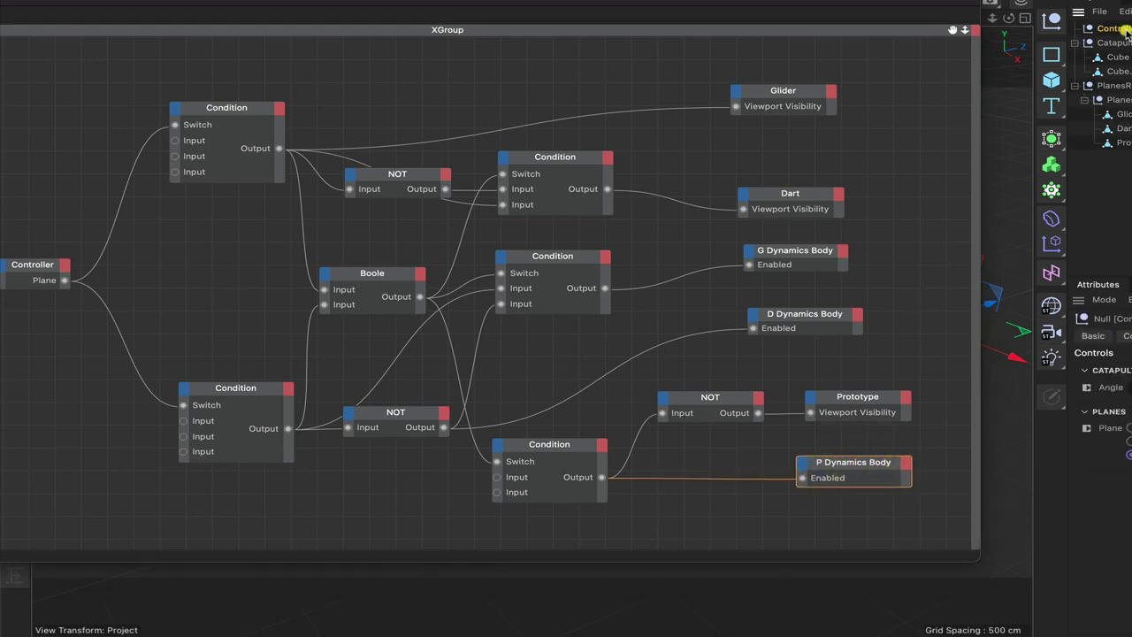
click(1129, 428)
click(1129, 439)
click(1129, 454)
click(1129, 428)
Tidy the graph by shifting the two NOT nodes beside the three-input Conditions and raising the Dart node for clearer wires
mouse_move(417, 416)
mouse_down()
mouse_move(428, 428)
mouse_move(427, 417)
mouse_up()
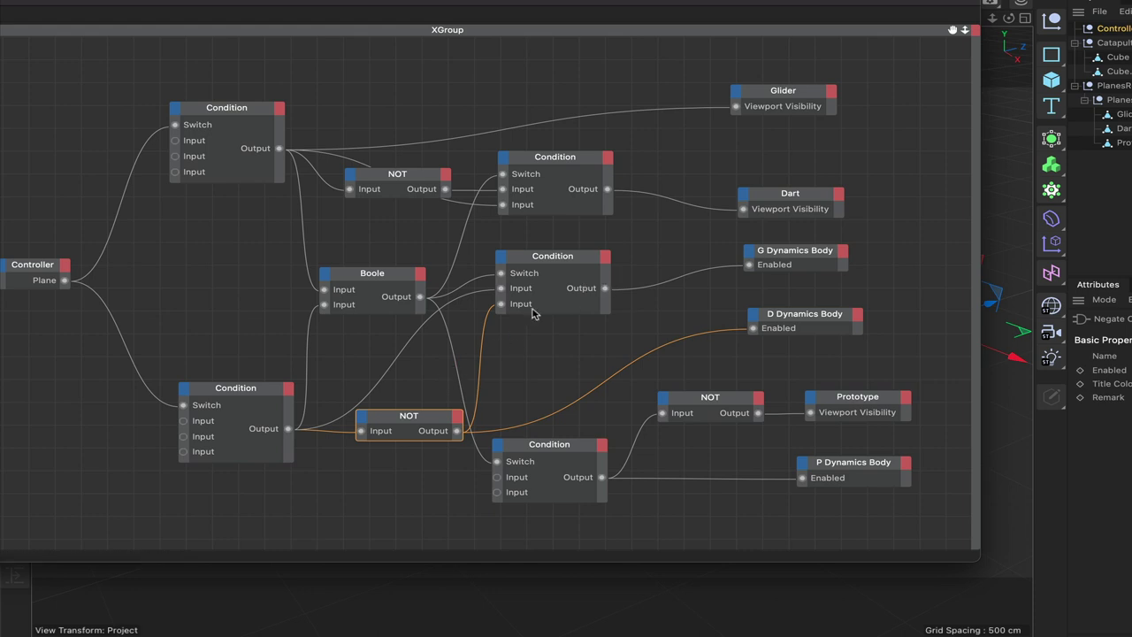
drag(419, 423, 426, 419)
click(425, 416)
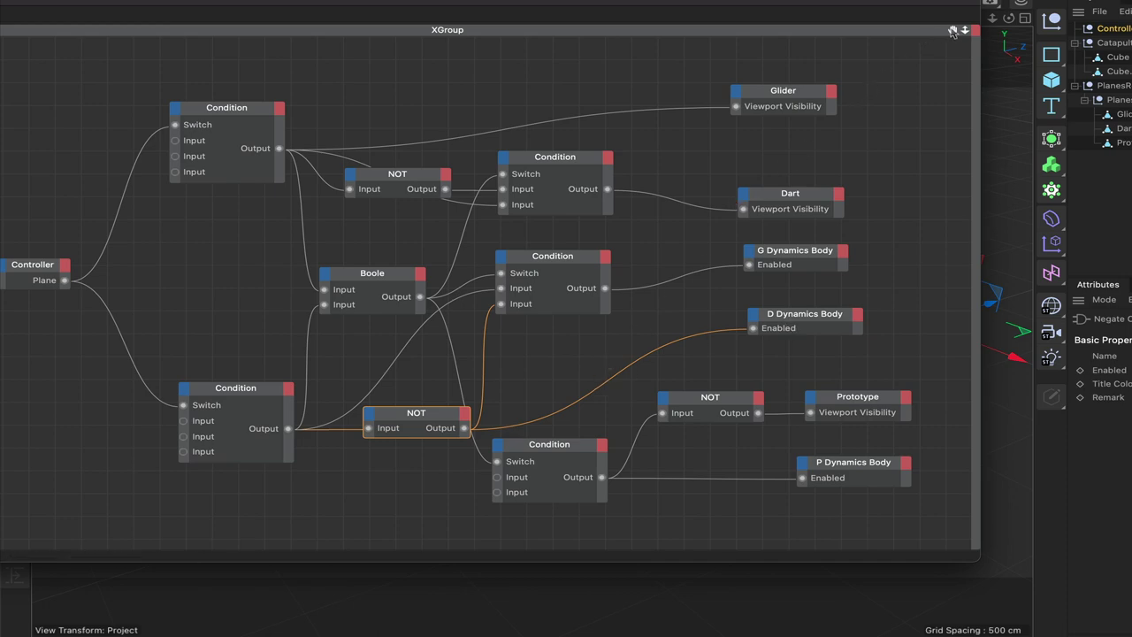
drag(952, 31, 1045, 0)
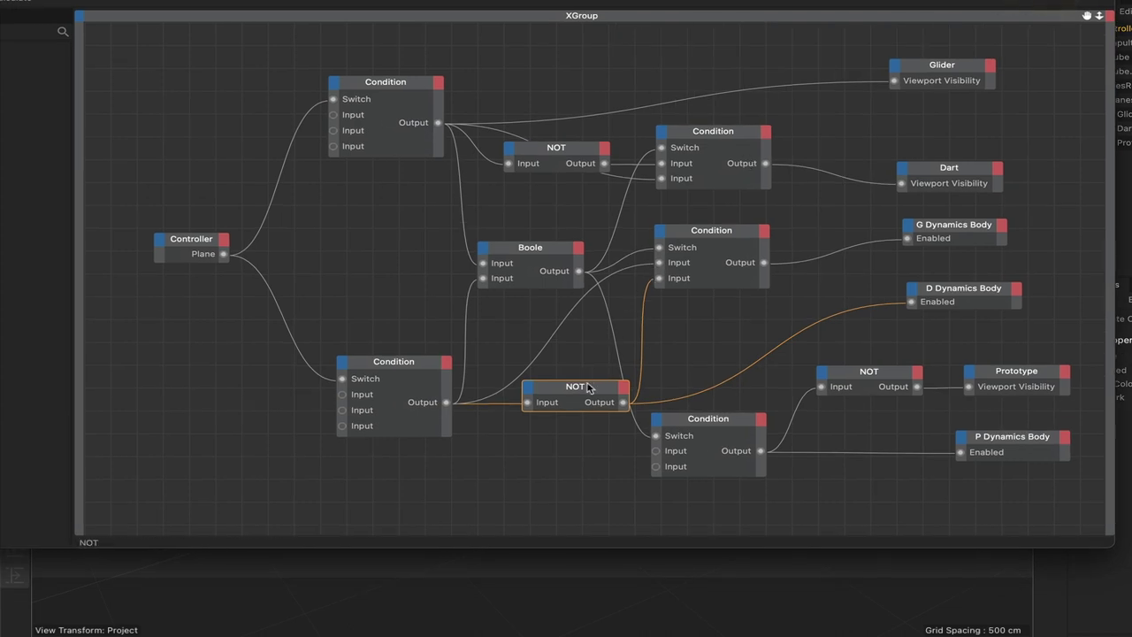
drag(588, 386, 568, 388)
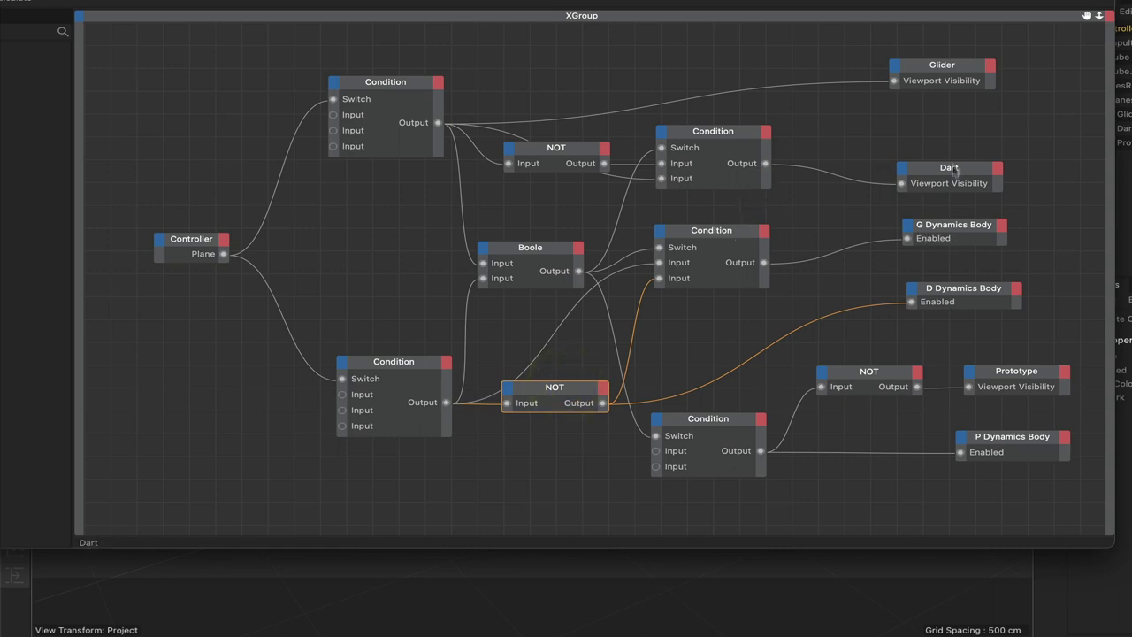
drag(942, 173, 942, 156)
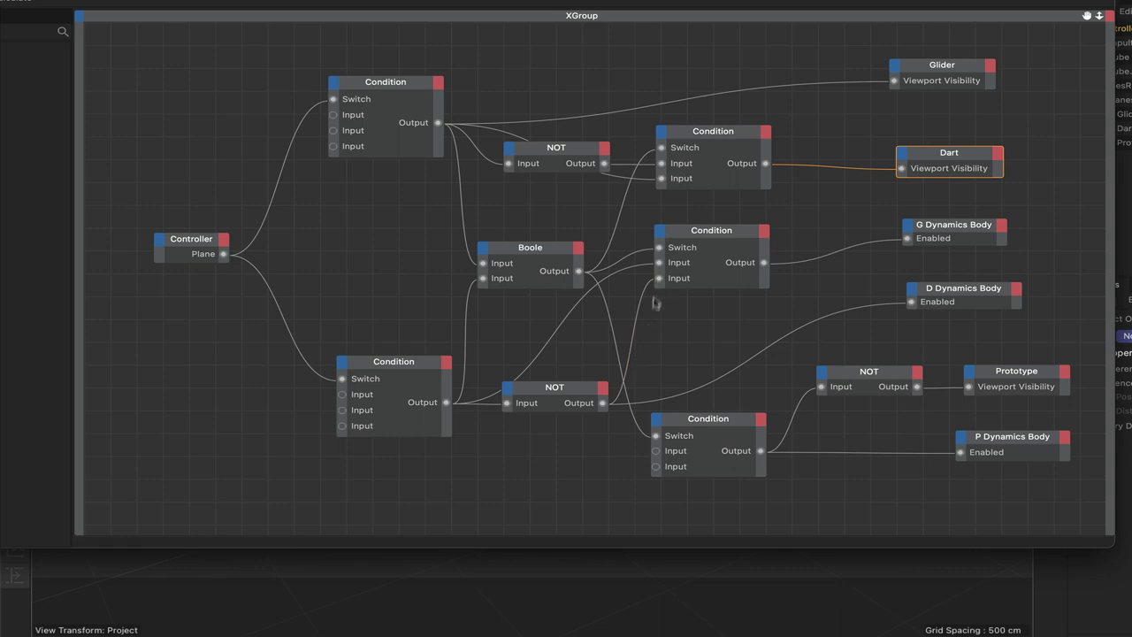
mouse_move(583, 152)
mouse_down()
mouse_move(573, 165)
mouse_move(561, 152)
mouse_up()
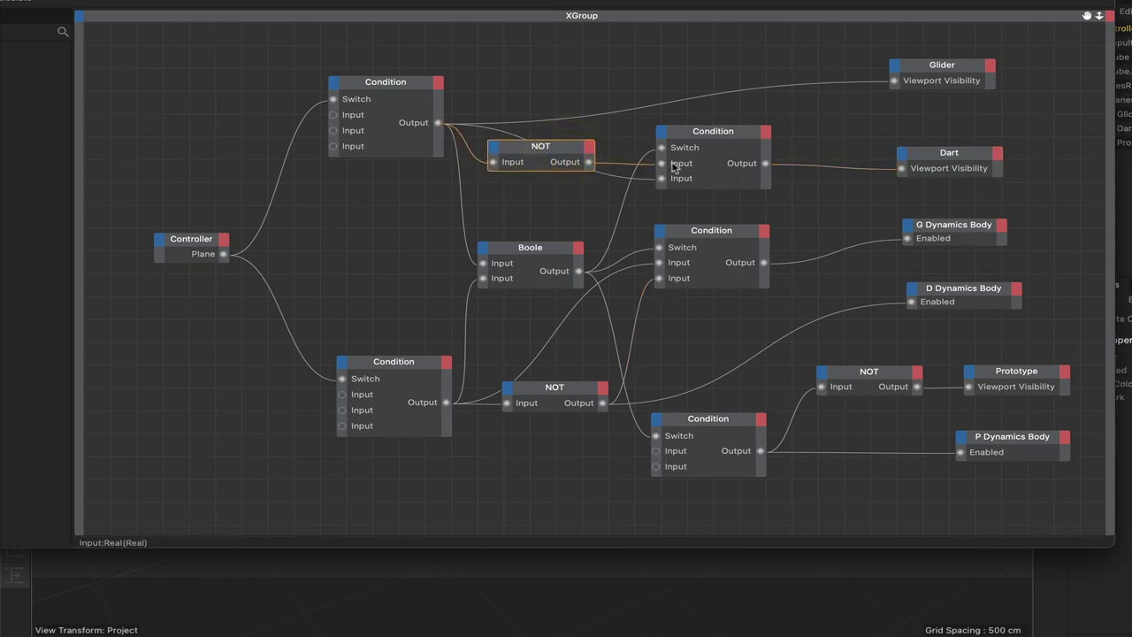
click(576, 390)
drag(576, 390, 576, 385)
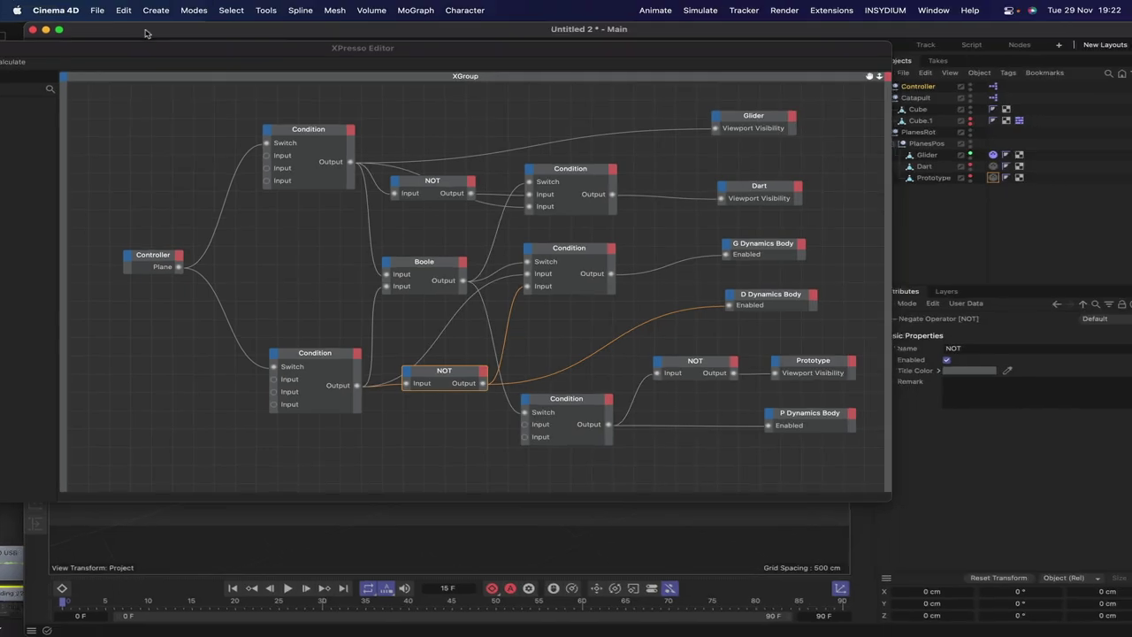
Move the XPresso Editor window clear and close it
drag(145, 34, 248, 50)
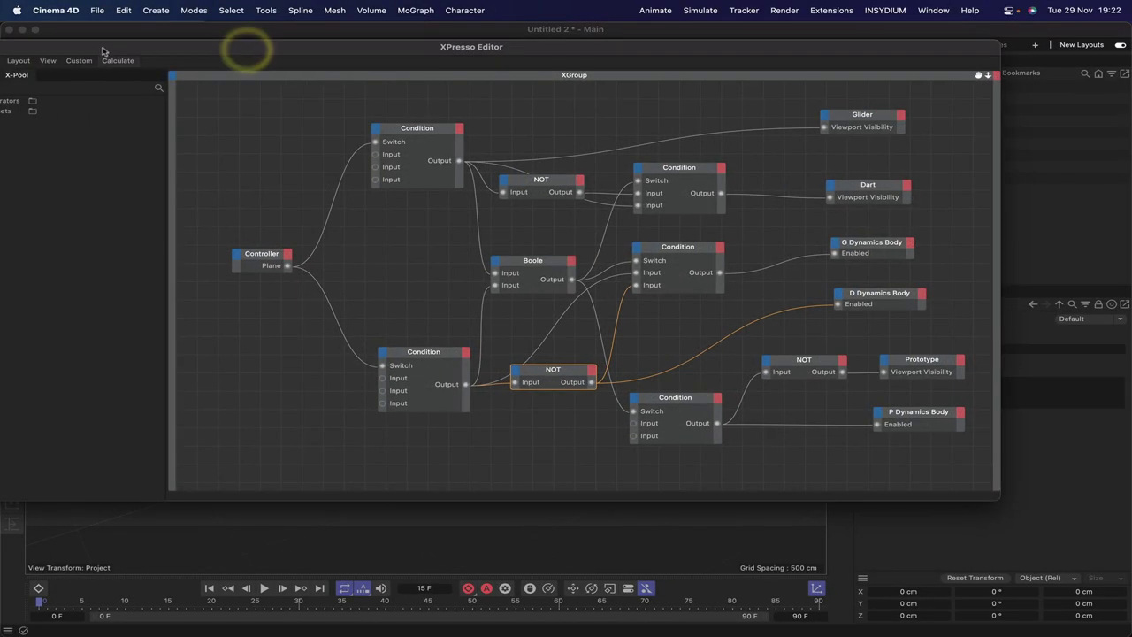
drag(102, 50, 227, 51)
click(78, 51)
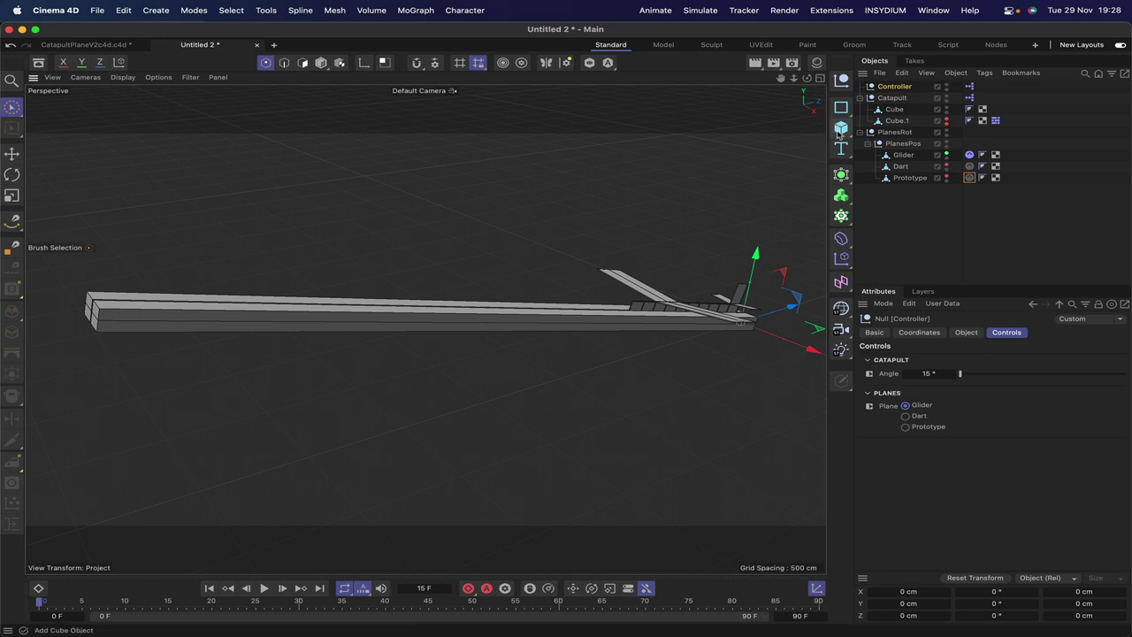
Add a Cube as a child of Catapult and set its heading and pitch rotation to 0°
click(840, 130)
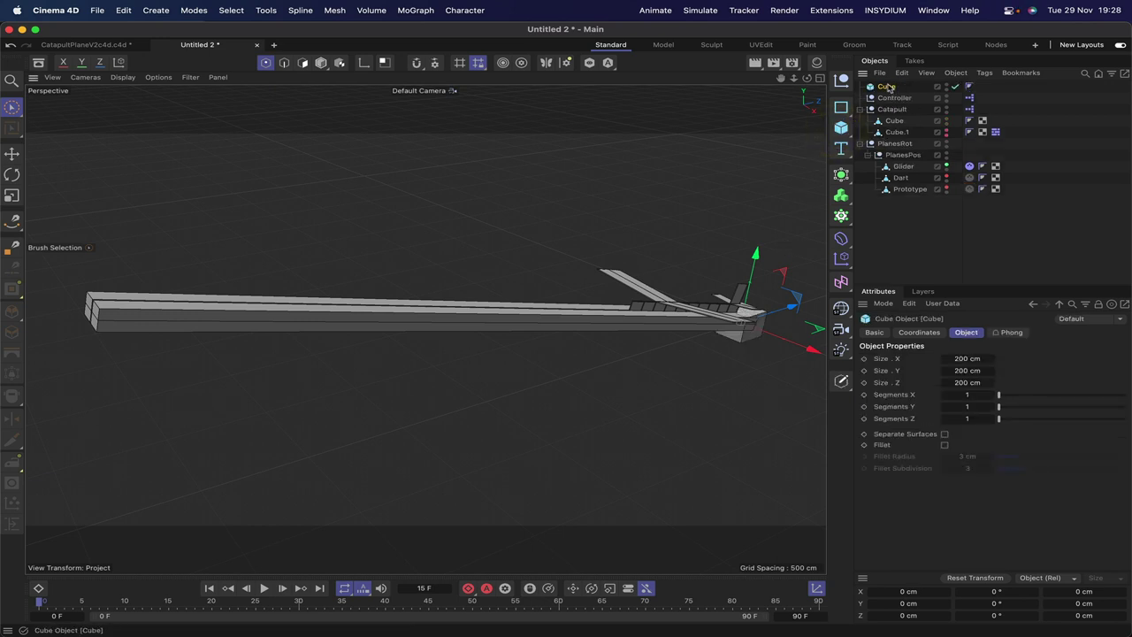
drag(888, 85, 900, 111)
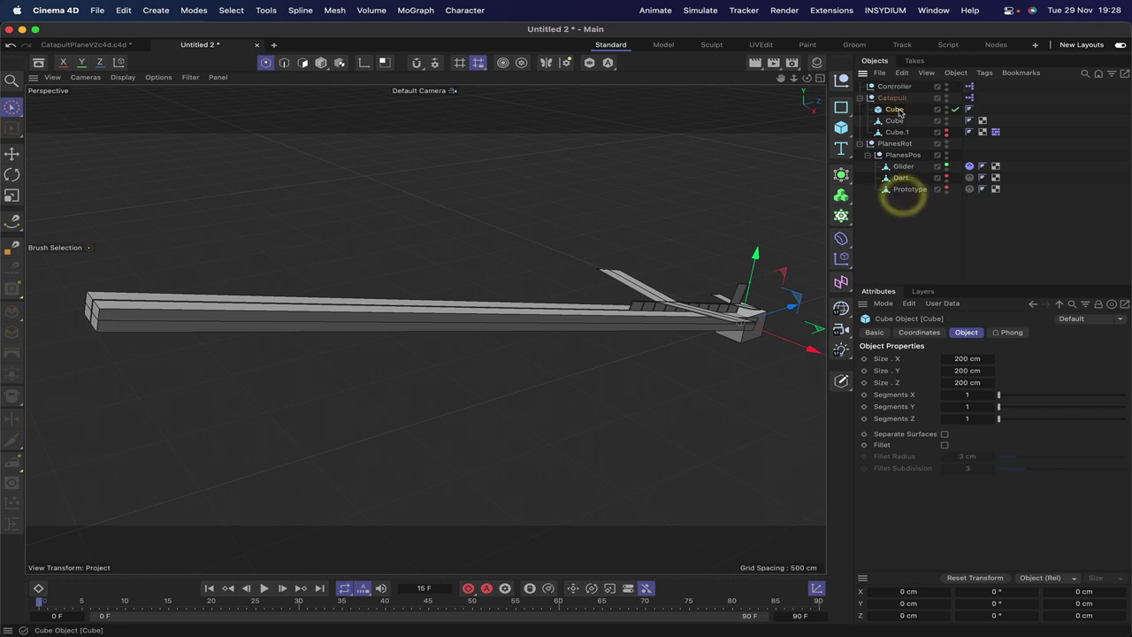
click(920, 333)
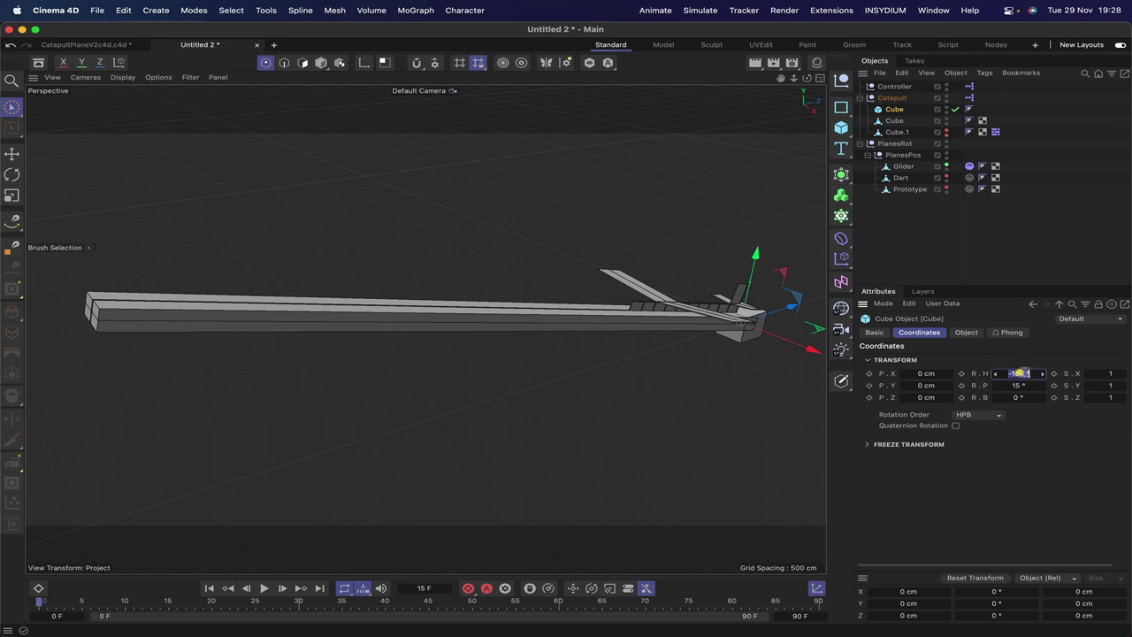
click(1018, 373)
text(0)
key(Return)
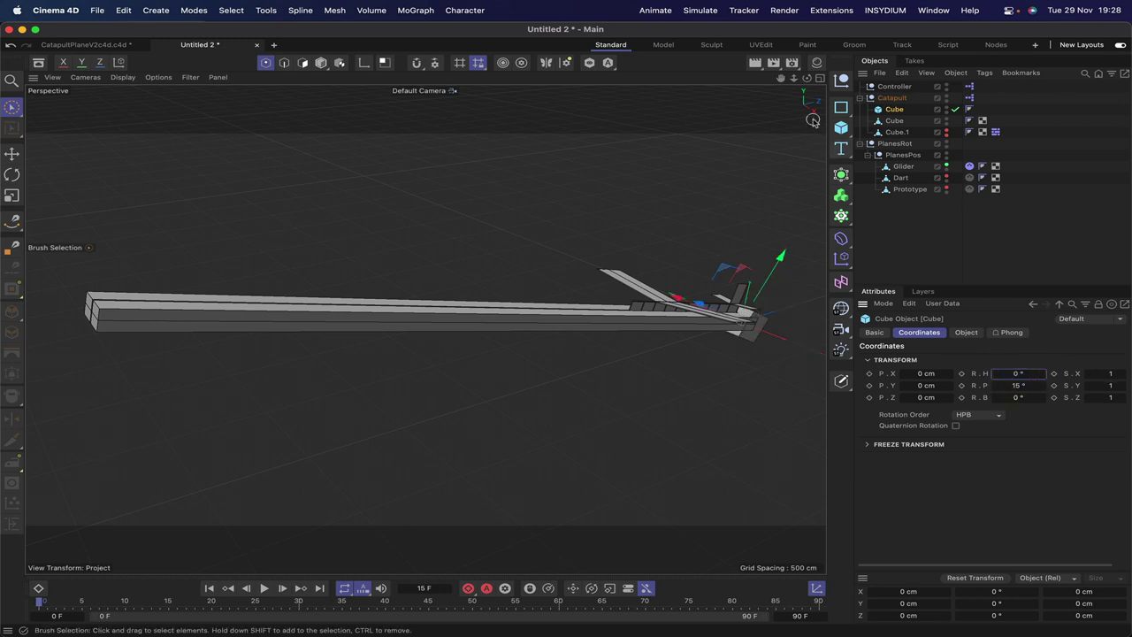
drag(806, 78, 786, 108)
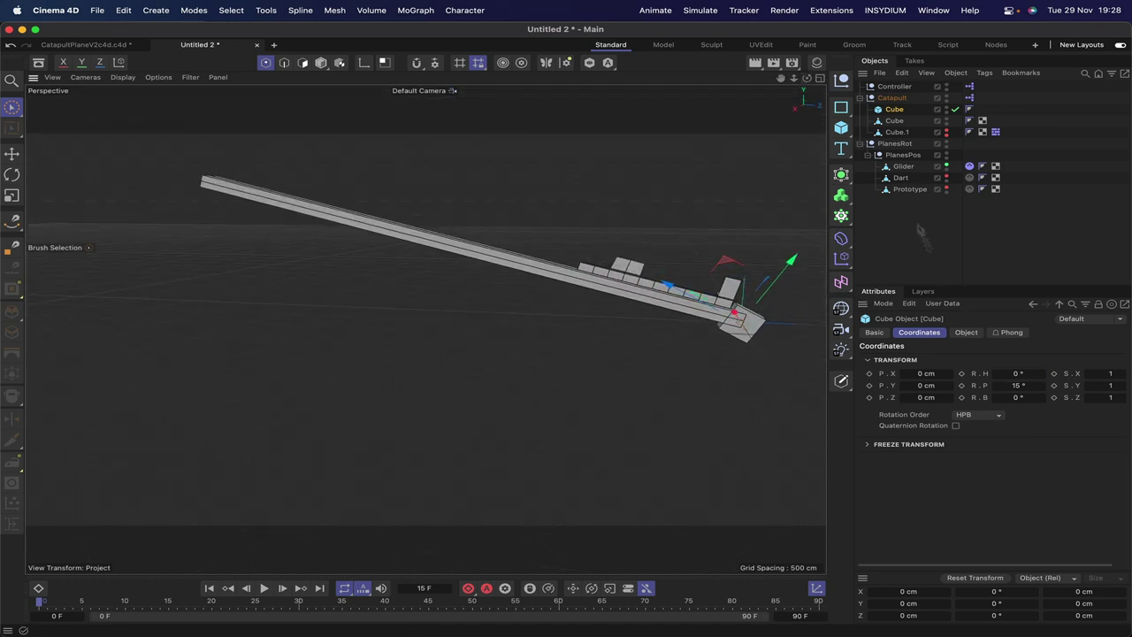
click(1018, 386)
text(0)
key(Return)
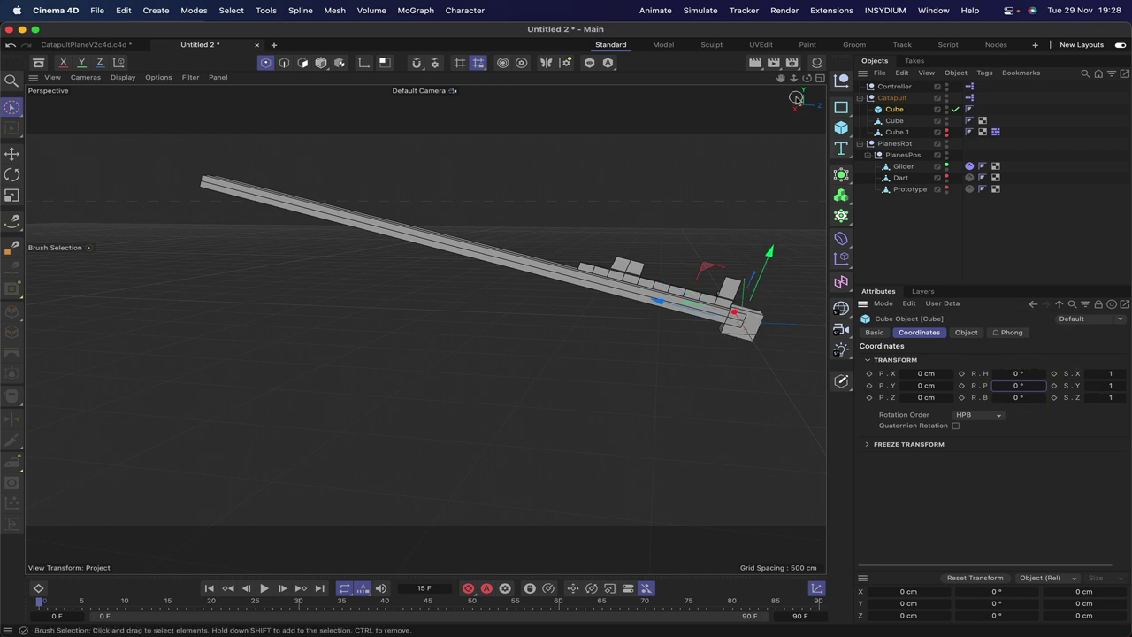
Set the new cube's Size X to 10 cm
drag(807, 78, 426, 329)
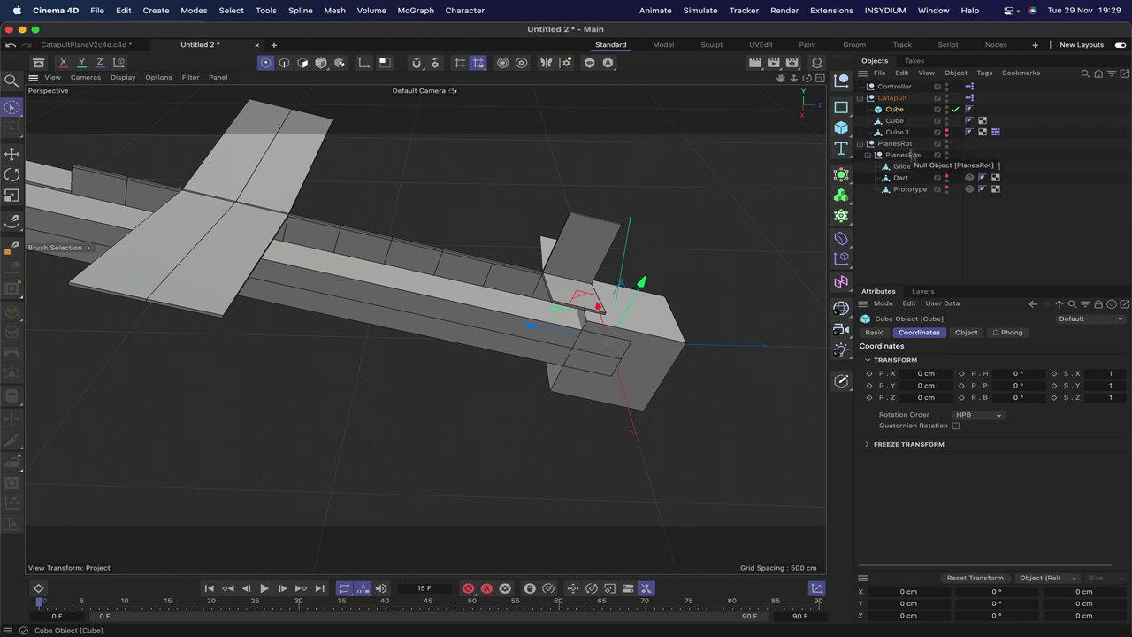
click(965, 331)
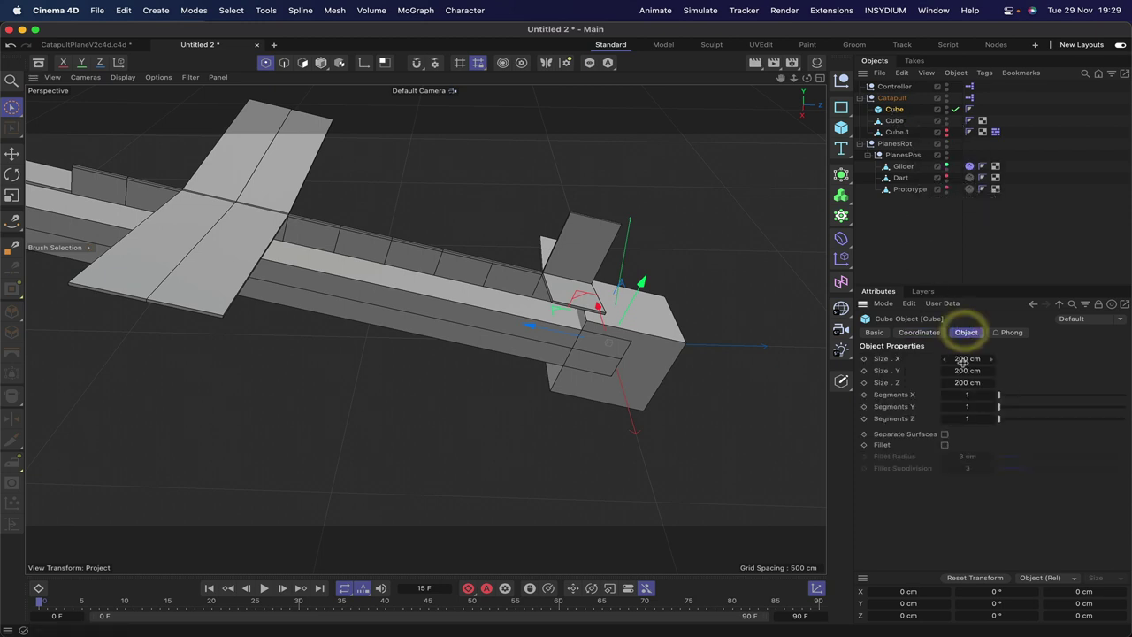
click(962, 357)
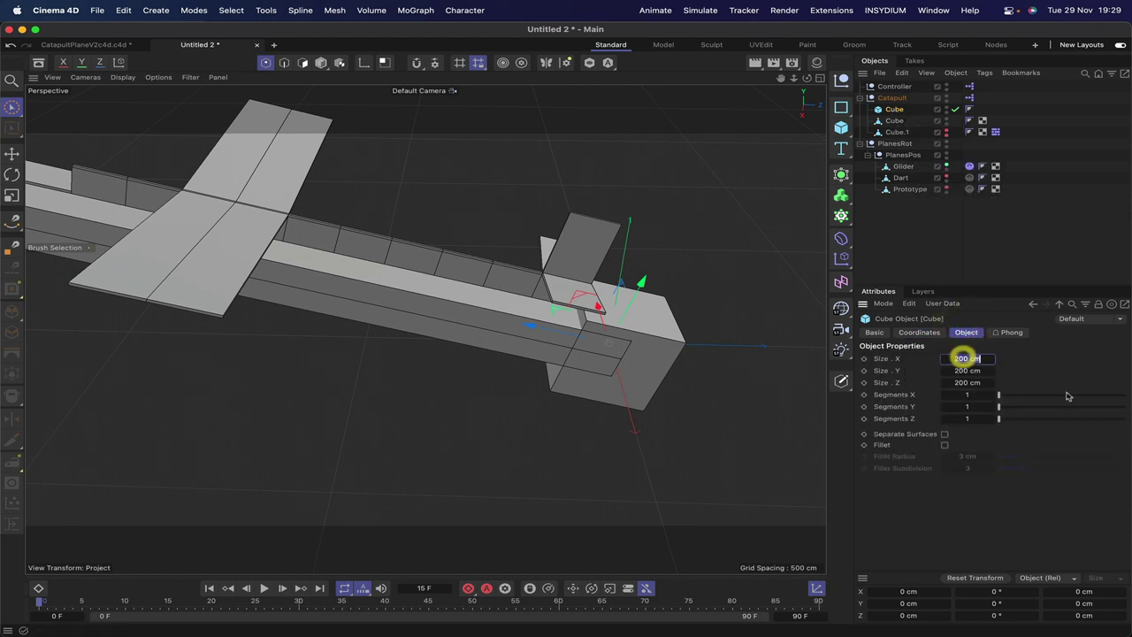
text(10)
key(Return)
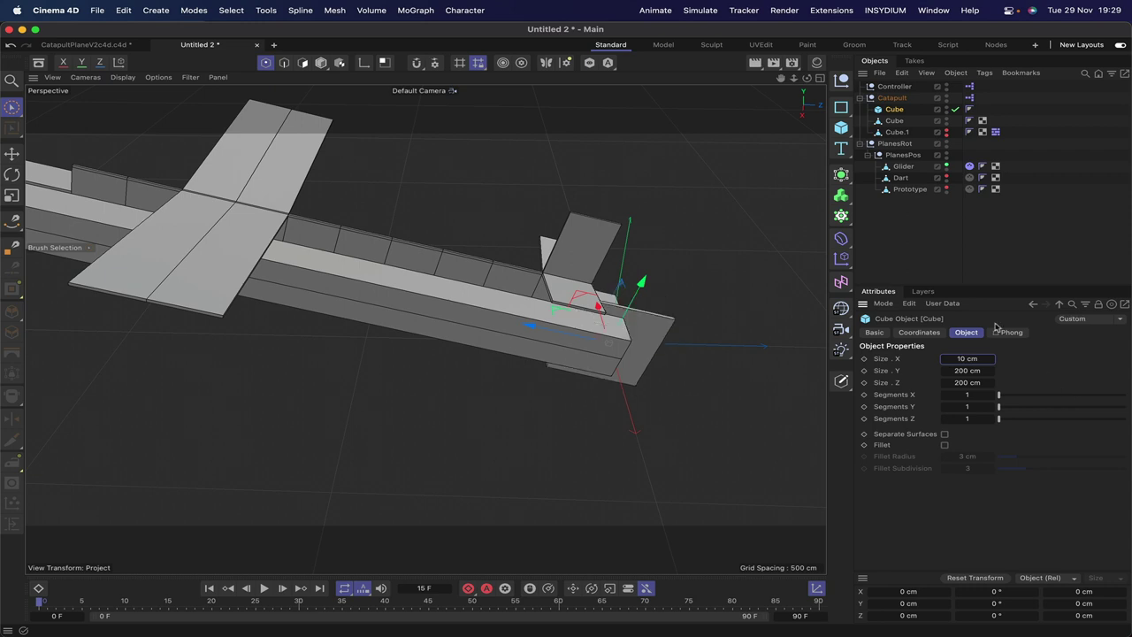
Set the cube's Size Z to 50 cm and slide it along its Z axis to just behind the glider's tail
drag(807, 78, 791, 102)
alt+drag(609, 342, 609, 341)
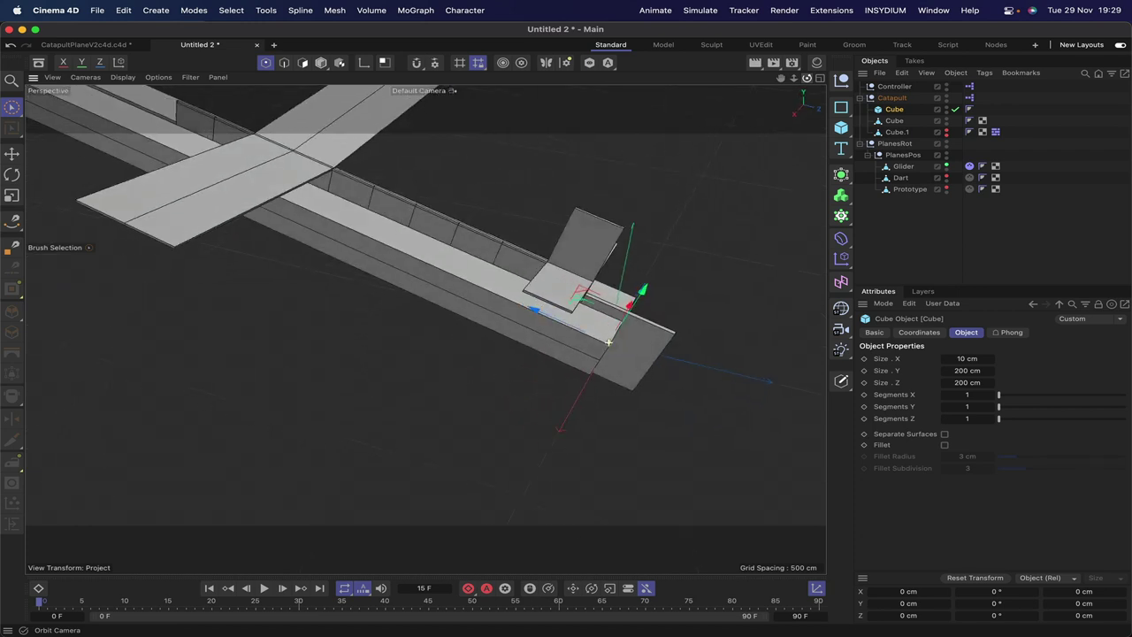
click(965, 384)
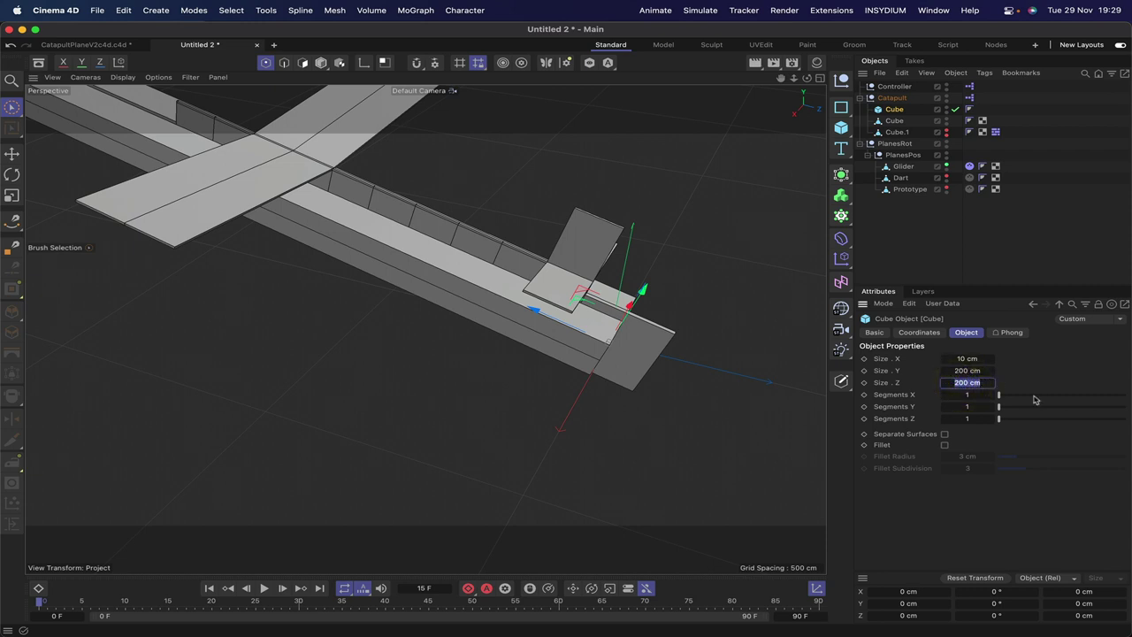
key(Return)
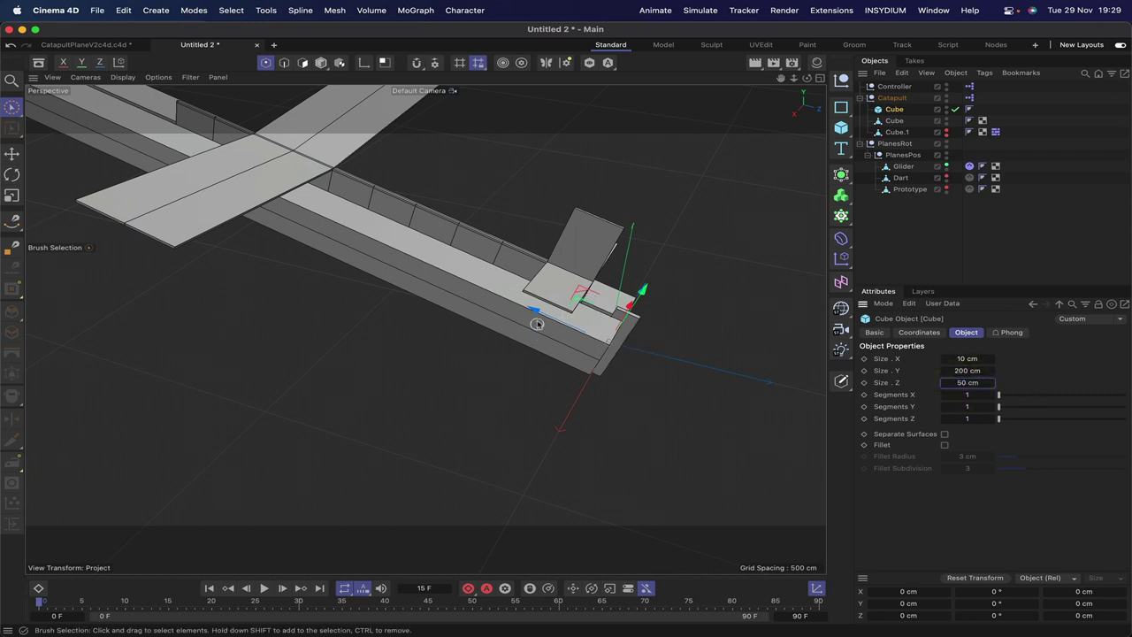
drag(536, 309, 511, 307)
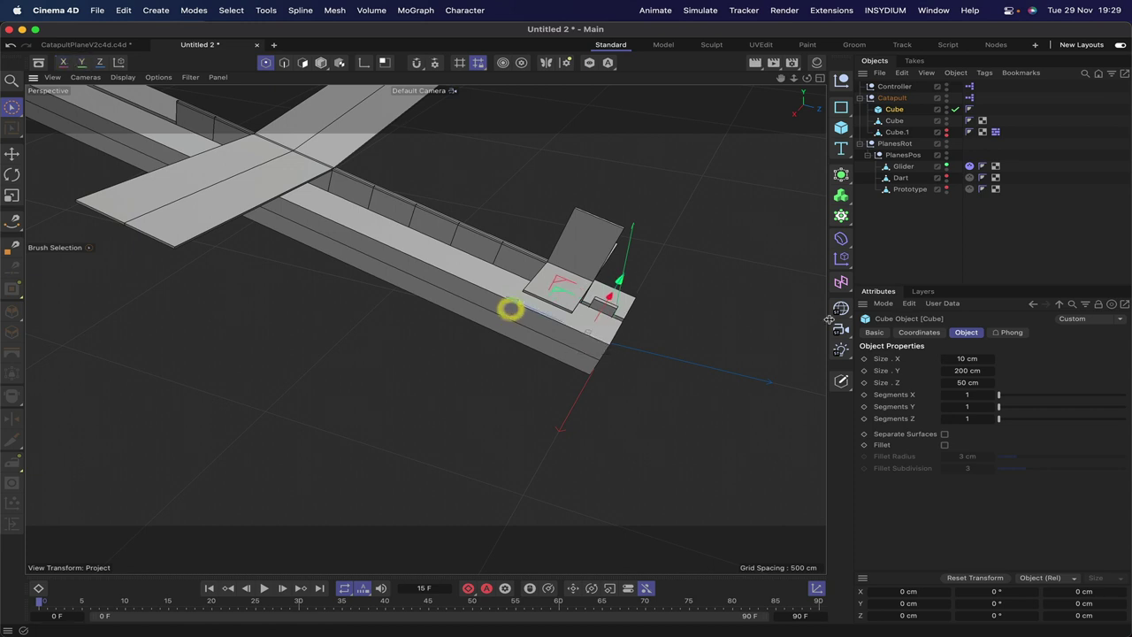
Increase the cube's Size Z to 80 cm and fine-tune its position along Z behind the glider's tail
click(969, 383)
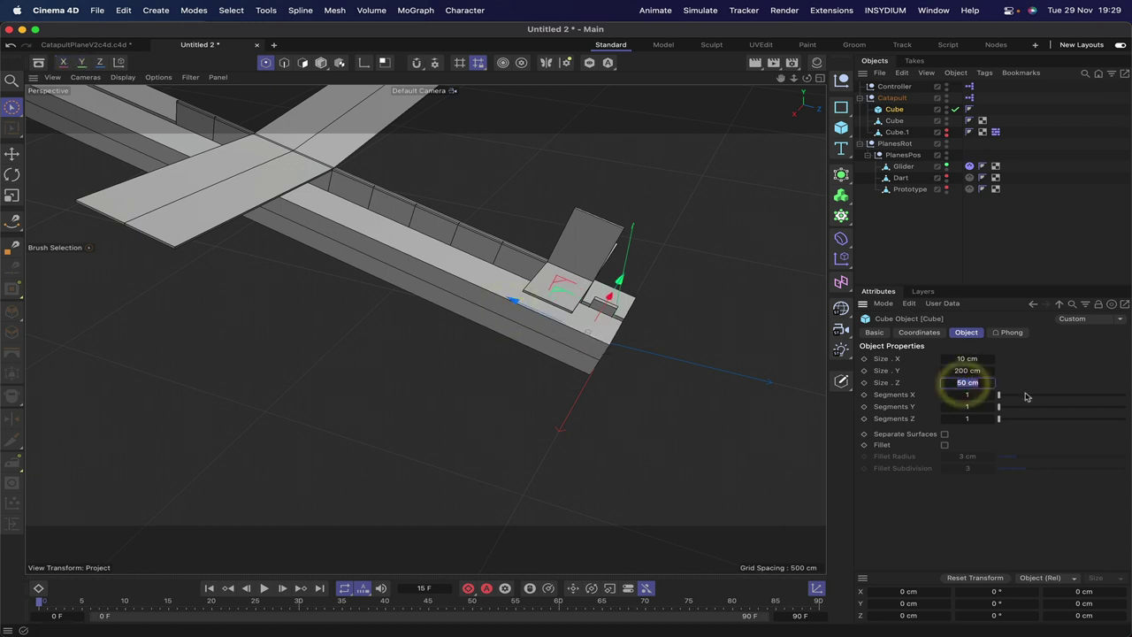
text(8)
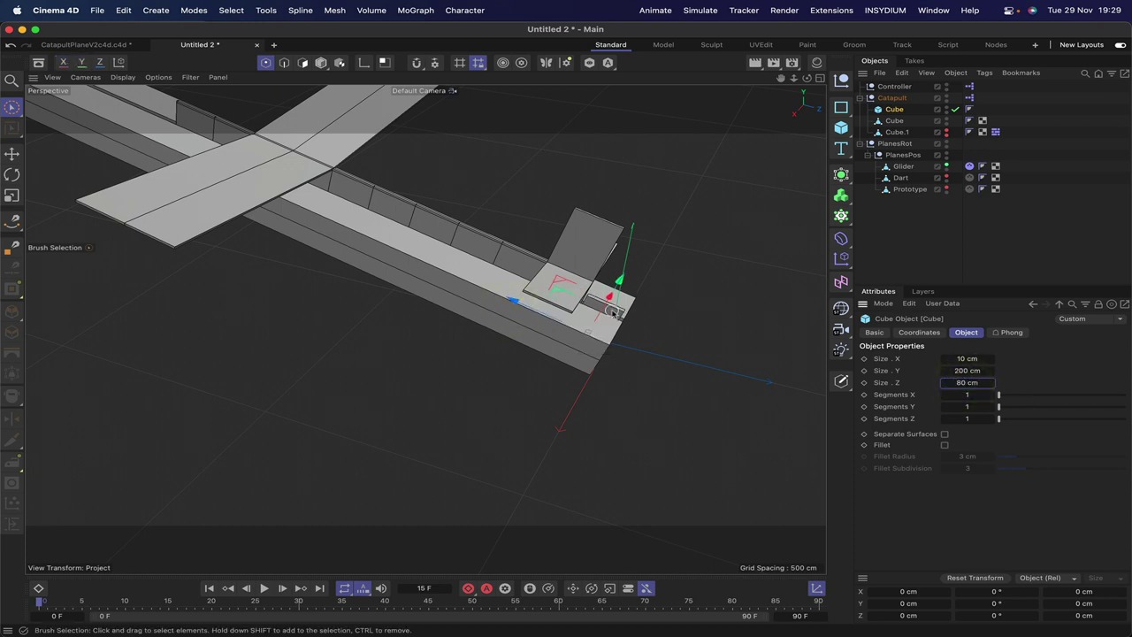
drag(522, 307, 518, 303)
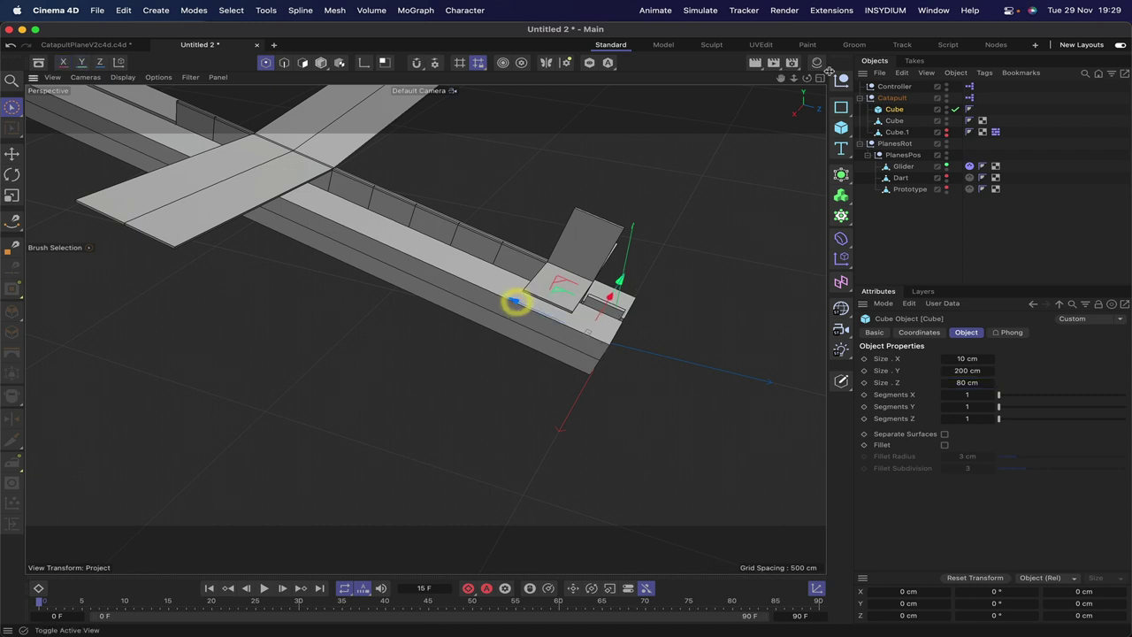
drag(807, 78, 751, 81)
drag(587, 333, 566, 335)
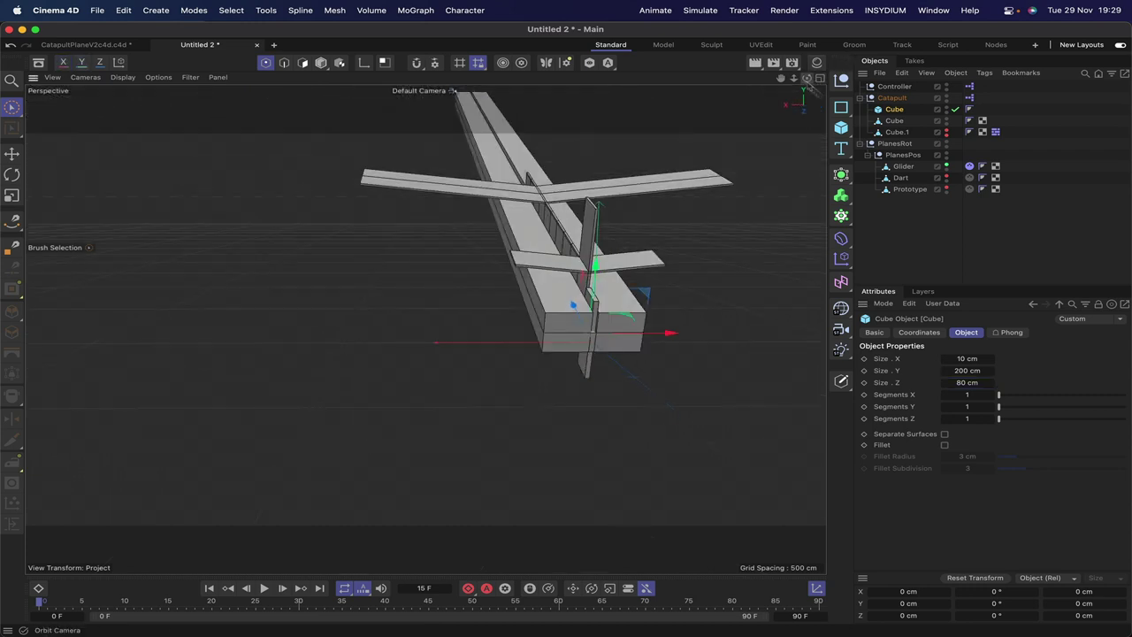
Set the pusher cube's Size Y to 50 cm and raise it along Y to catapult-bed height behind the glider
double_click(964, 370)
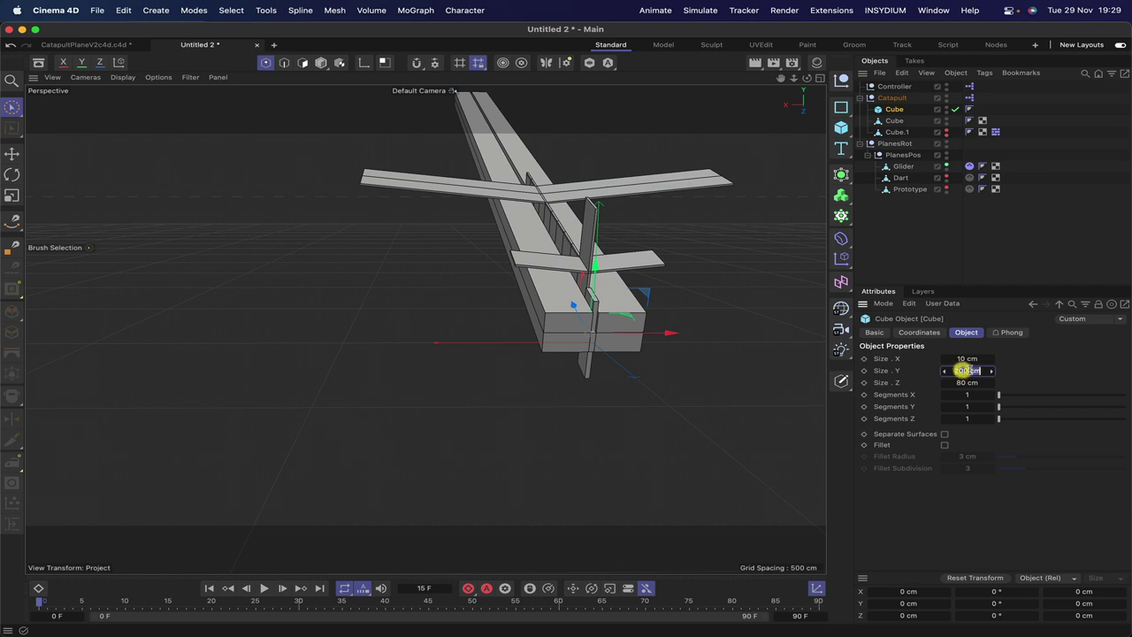
text(50)
key(Return)
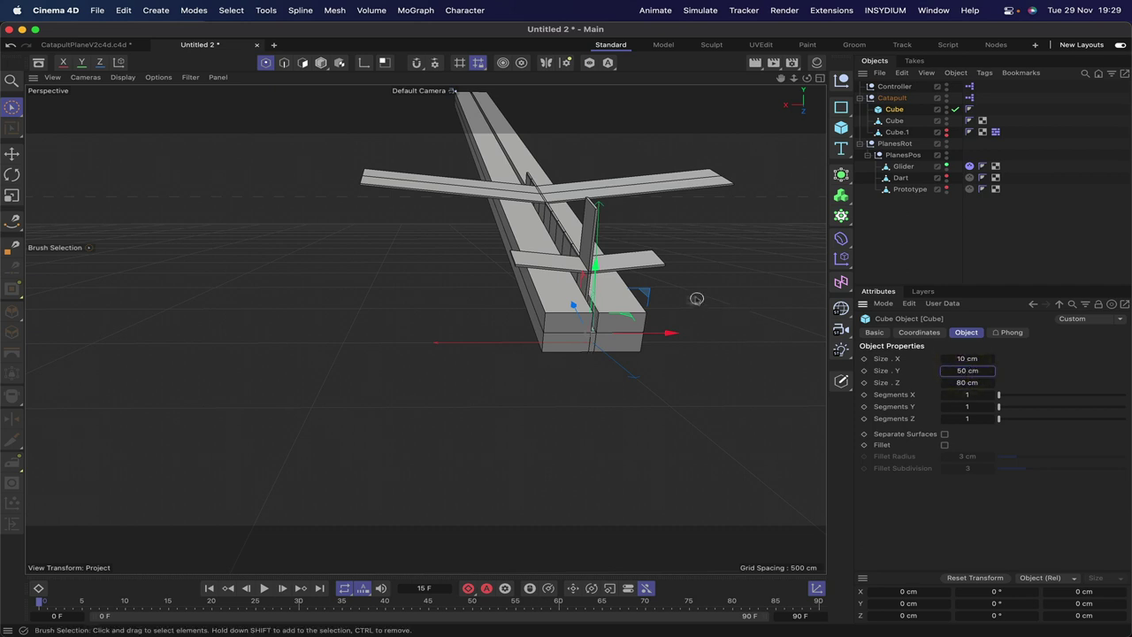
drag(596, 266, 597, 245)
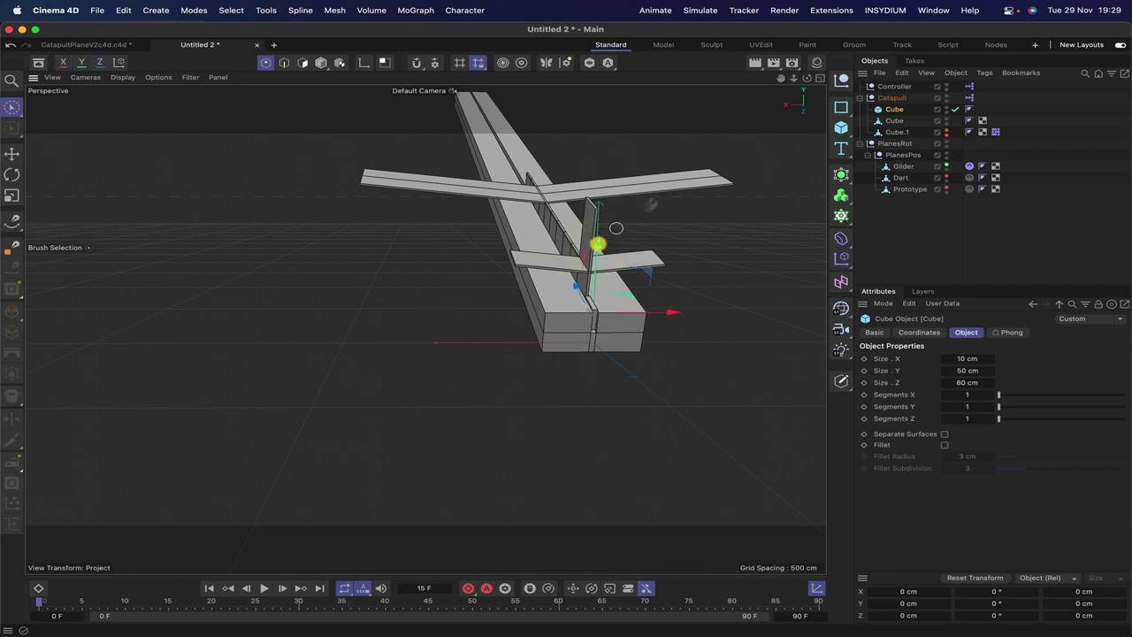
Switch the Controller's Plane to Dart and move the Dart back and down onto the catapult against the pusher cube
drag(807, 77, 620, 123)
mouse_move(780, 78)
mouse_down()
mouse_move(869, 105)
mouse_move(425, 328)
mouse_move(561, 323)
mouse_move(426, 329)
mouse_up()
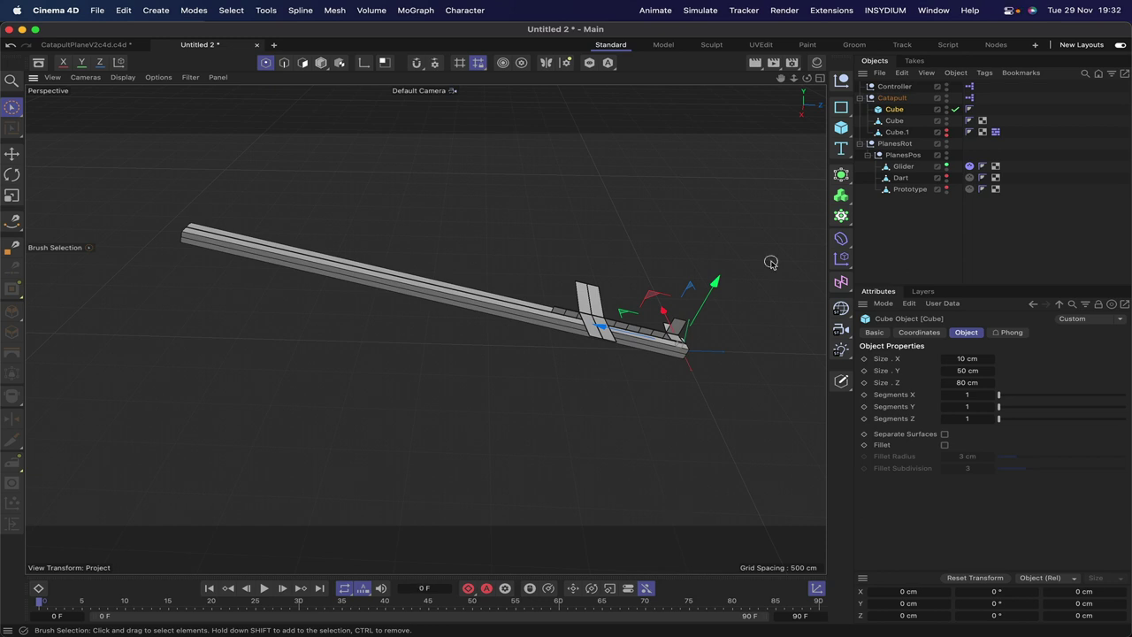
key(F3)
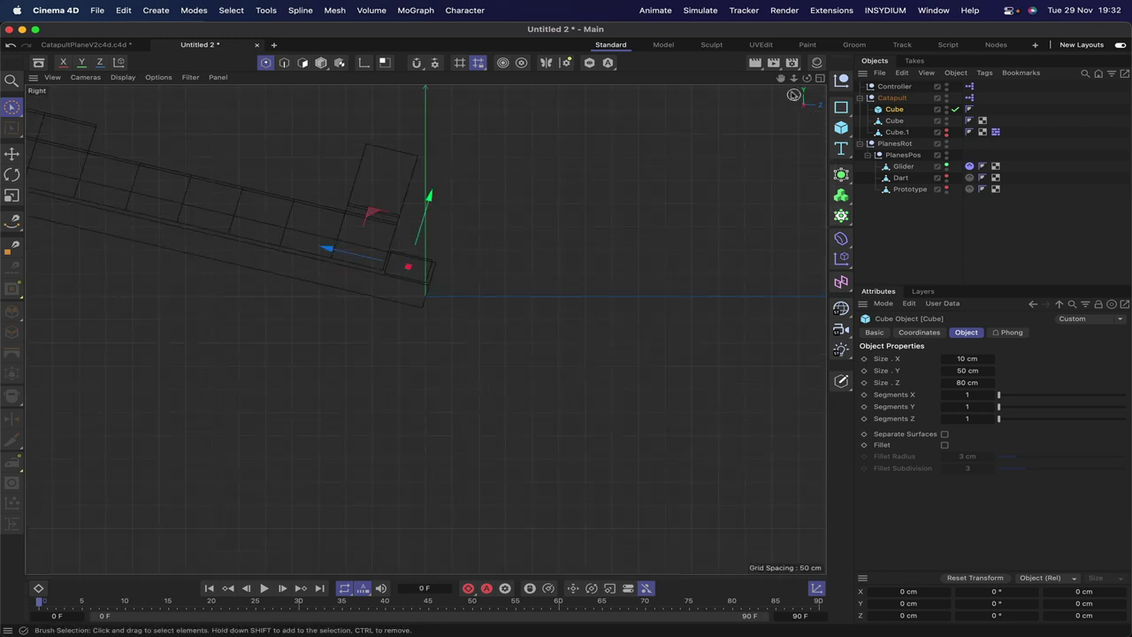
alt+middle_drag(430, 131, 596, 217)
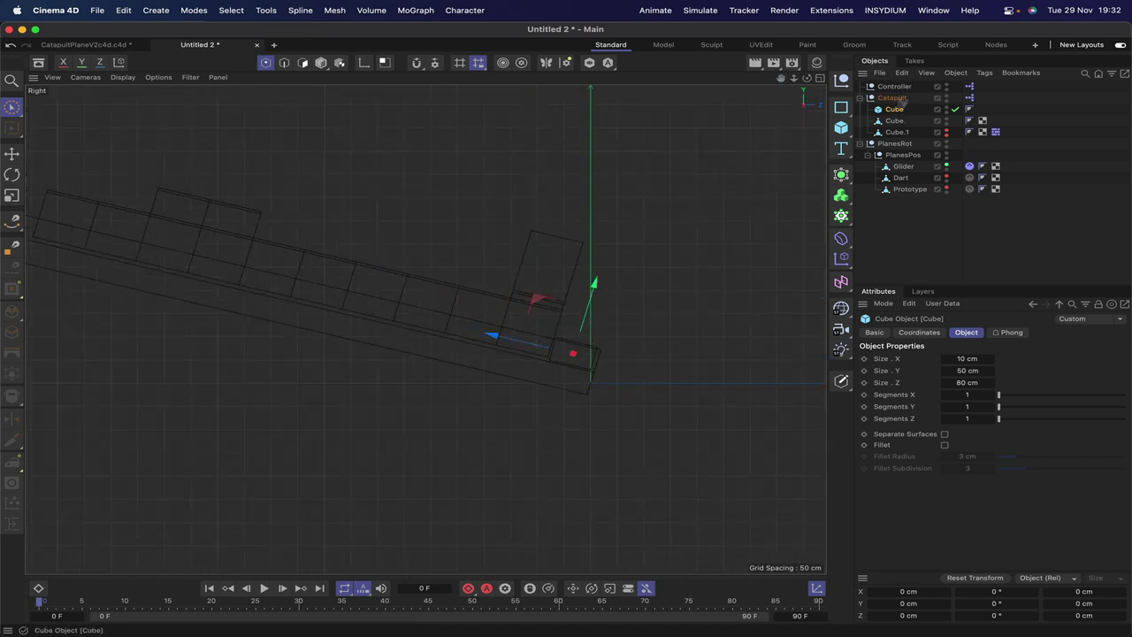
click(906, 86)
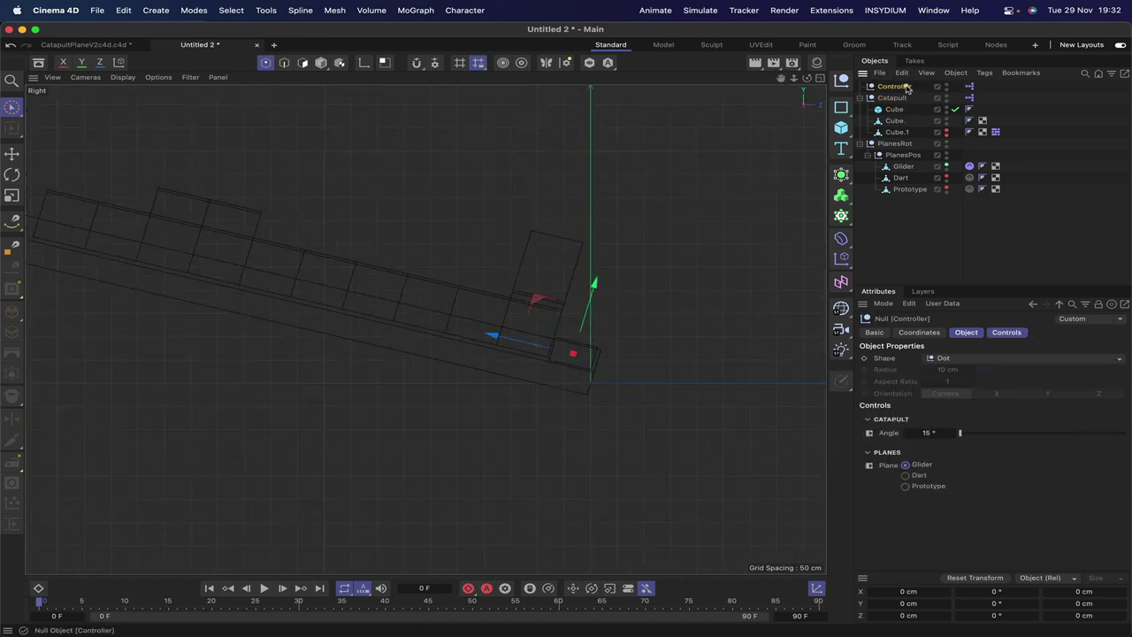
click(904, 475)
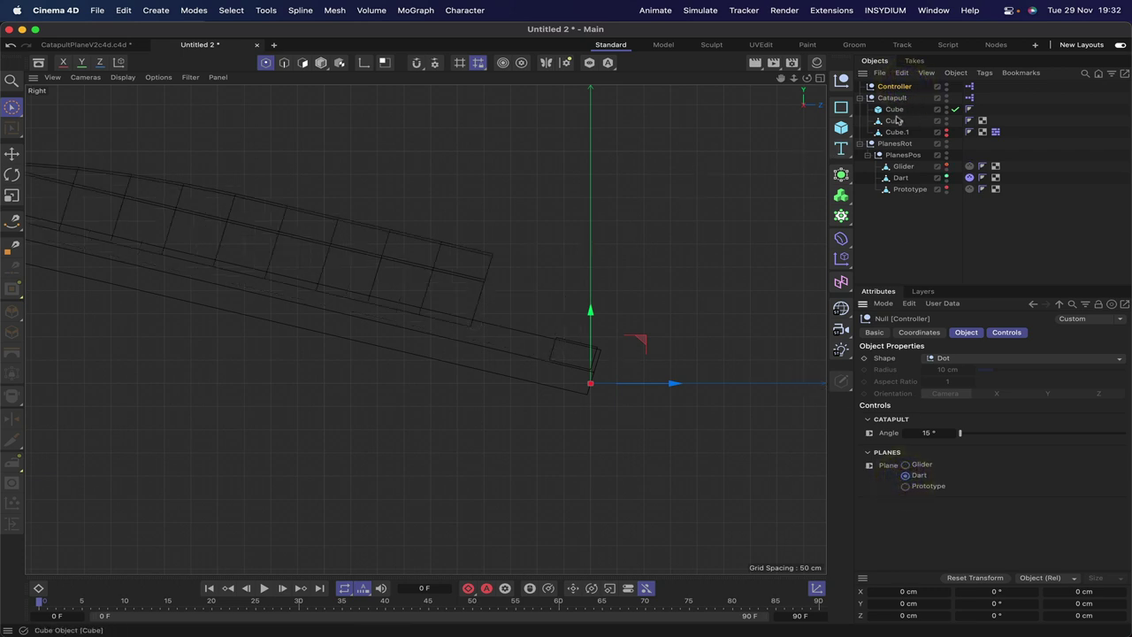
click(900, 177)
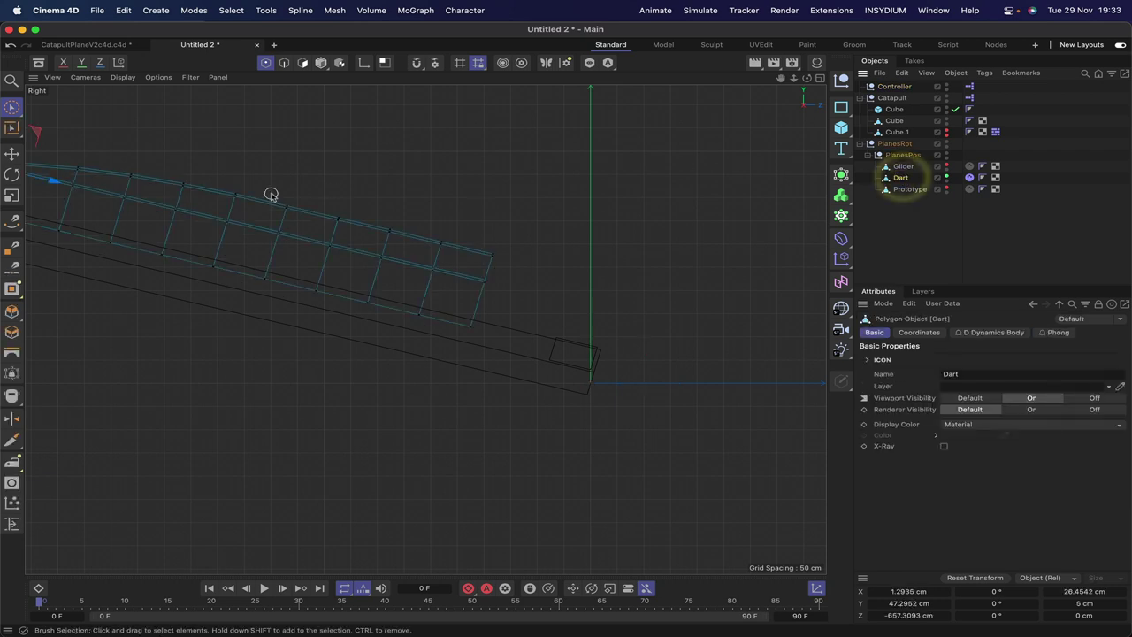
click(321, 62)
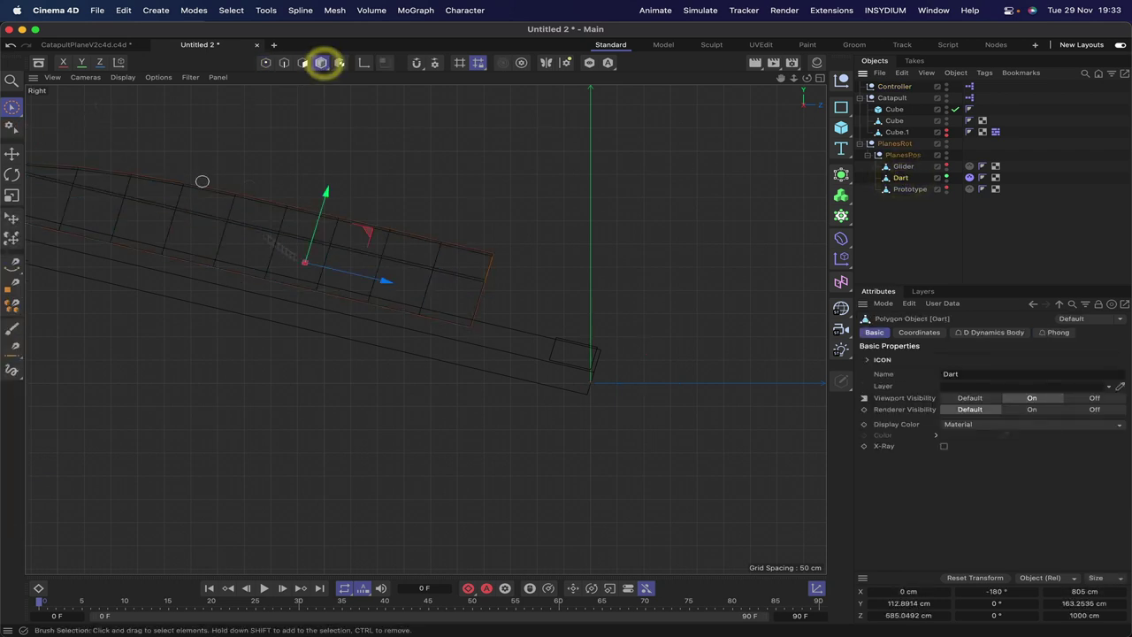
drag(382, 281, 444, 289)
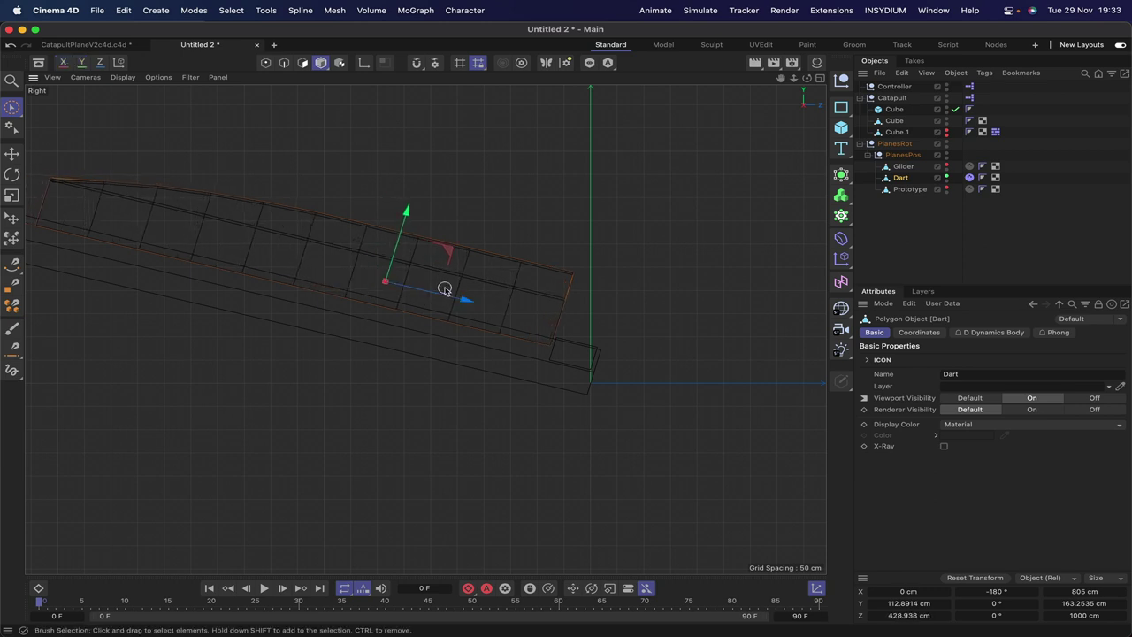
drag(398, 218, 411, 225)
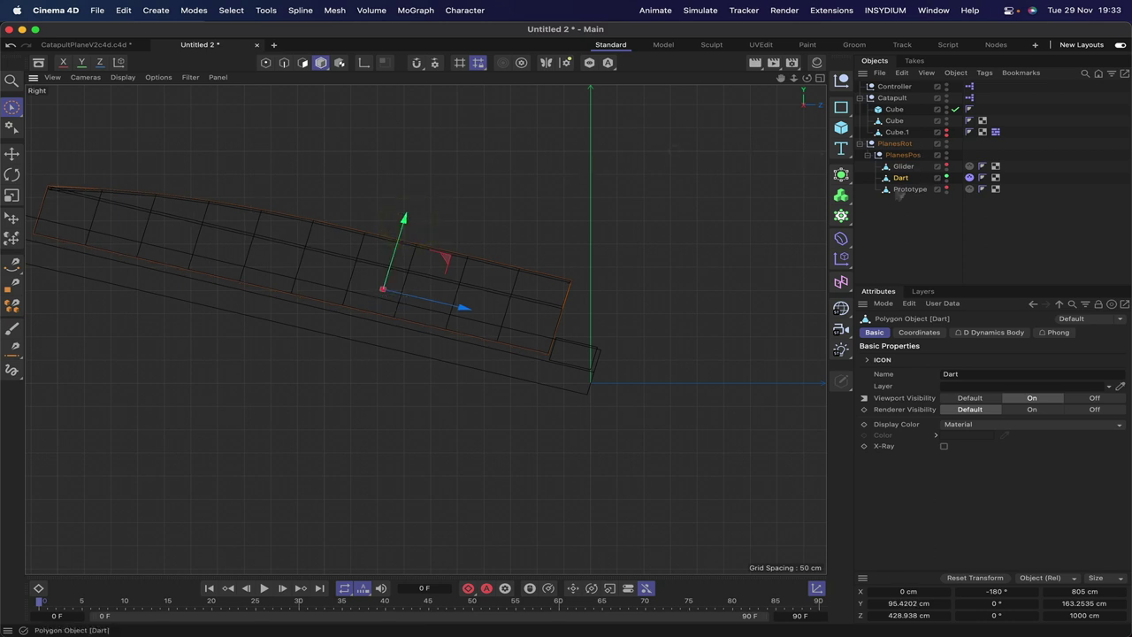
Switch the Controller's Plane to Prototype and slide the Prototype along Z until its tail meets the pusher cube
click(895, 86)
click(905, 485)
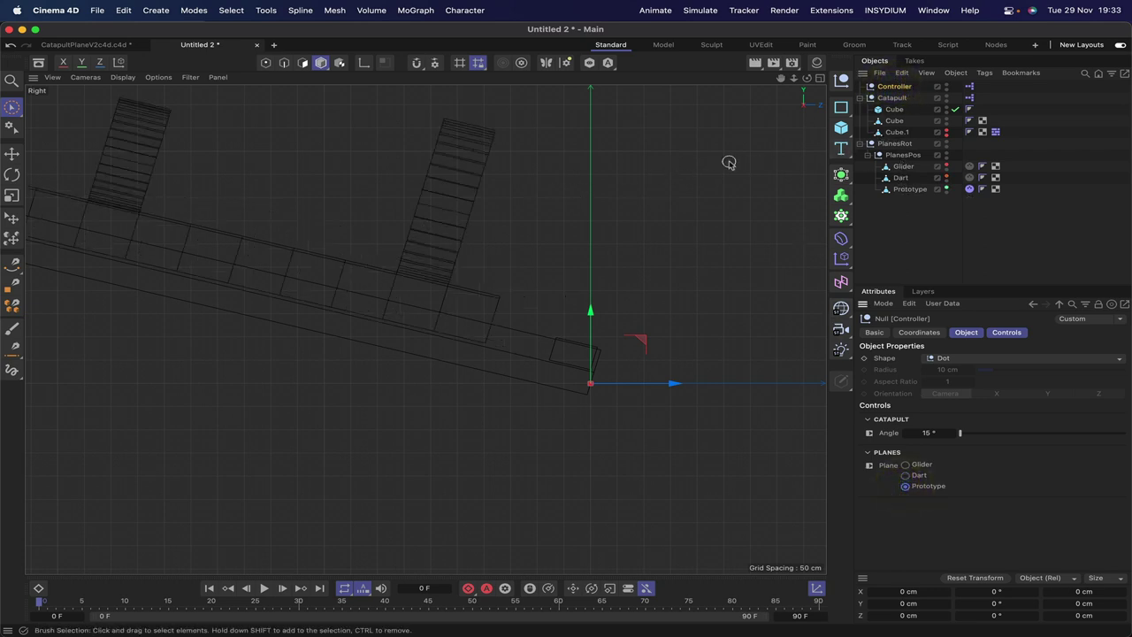
click(910, 189)
drag(346, 293, 411, 300)
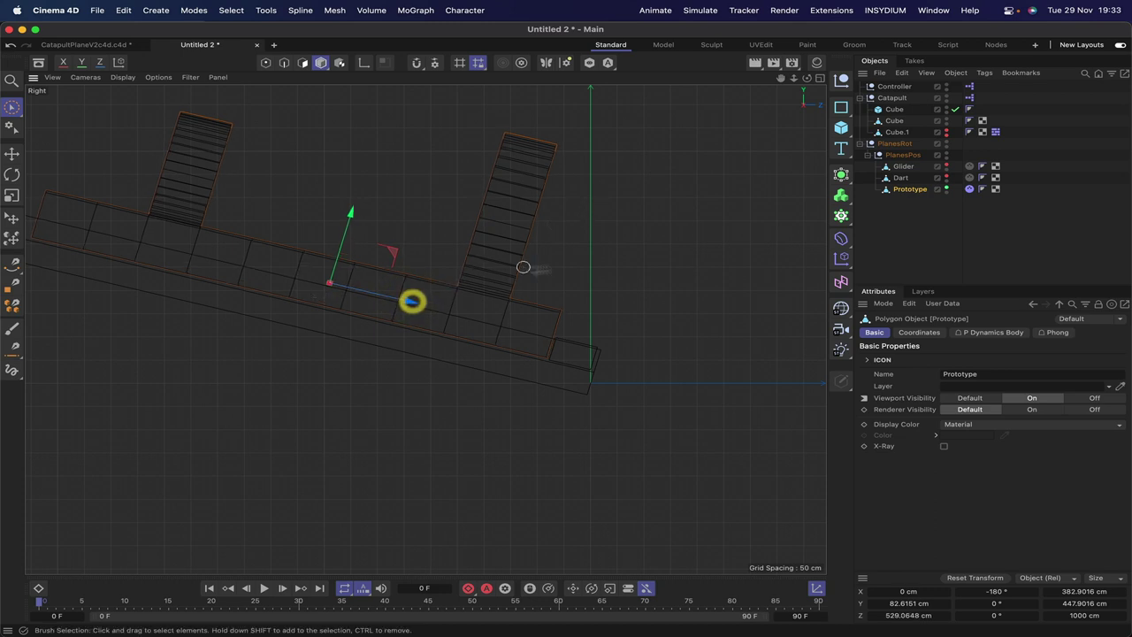
Return to the perspective view and set the Controller's Plane back to Glider
key(F1)
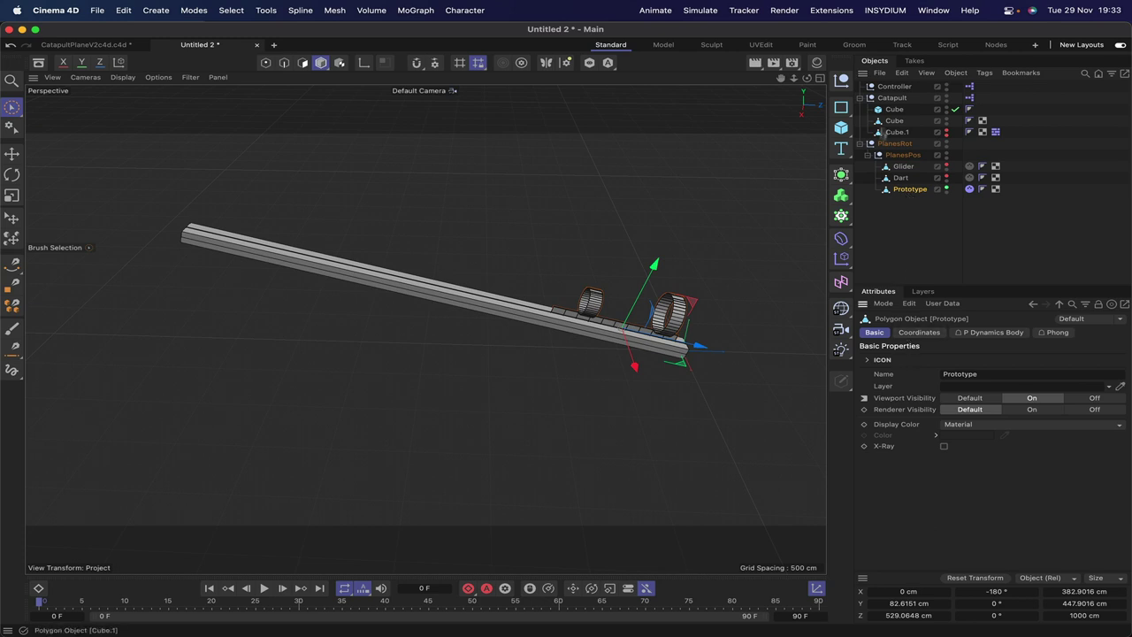
click(889, 88)
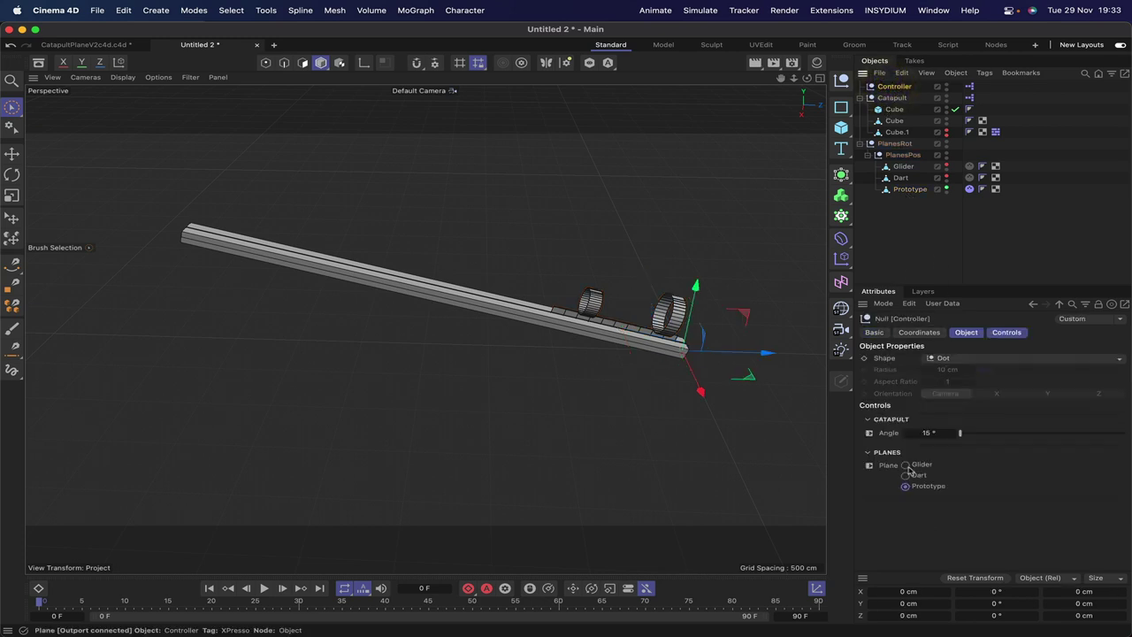
click(905, 465)
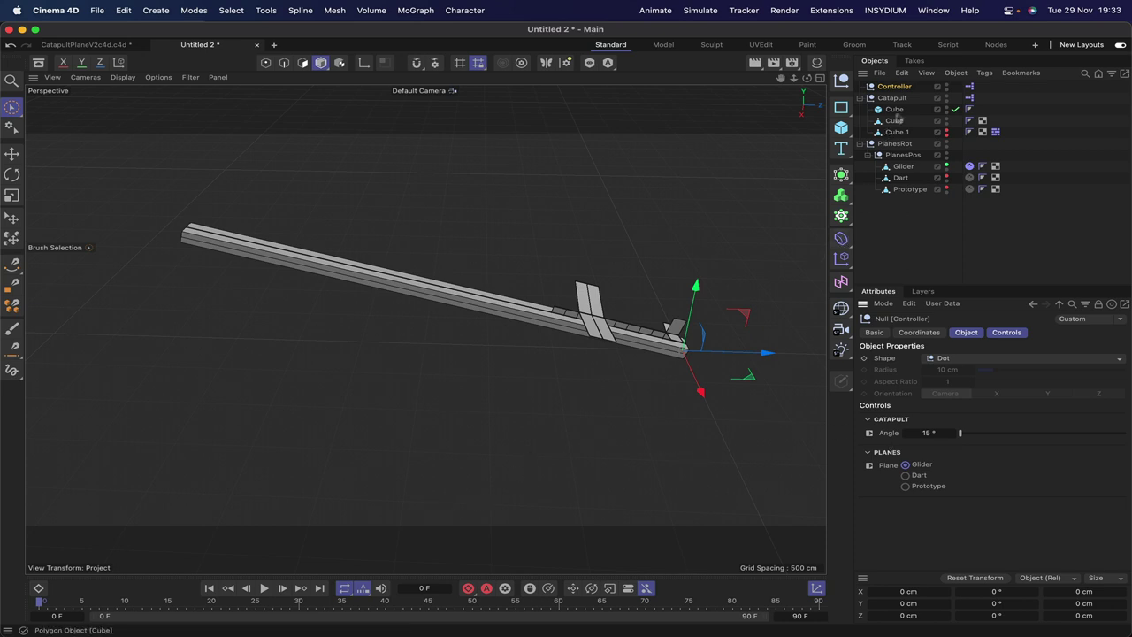
Keyframe the pusher cube's X, Y and Z position at frame 0
click(895, 108)
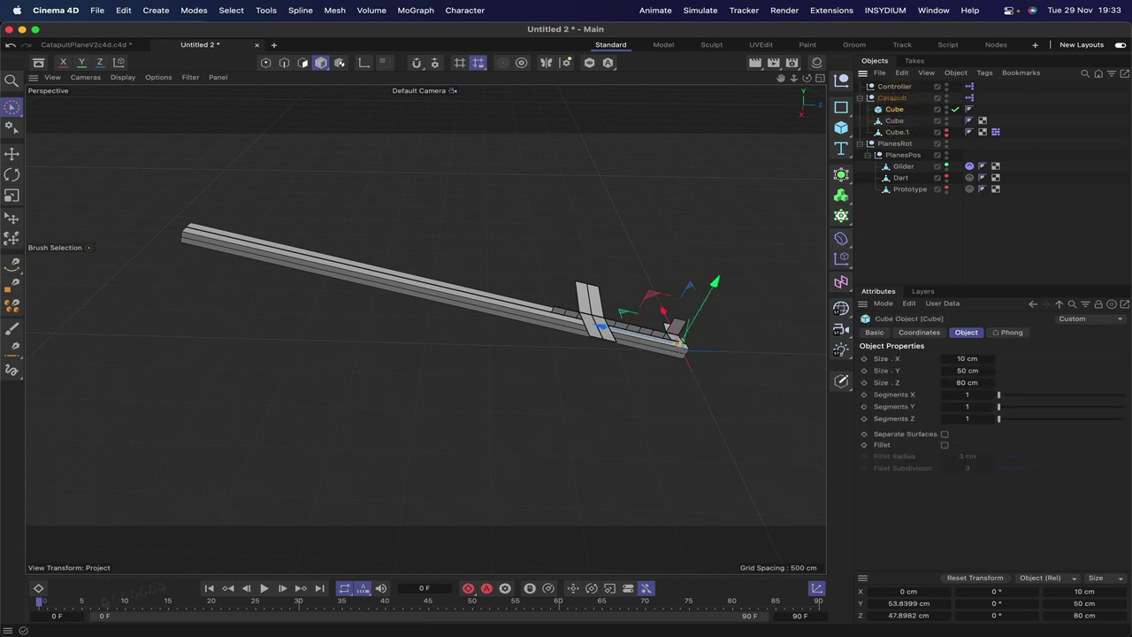
click(919, 333)
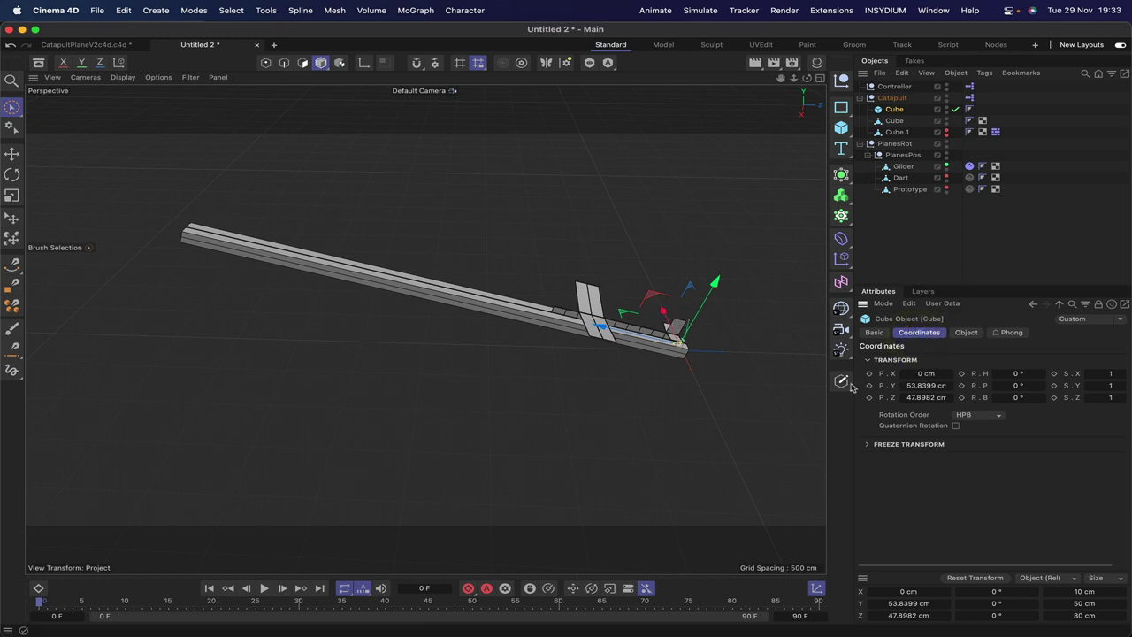
drag(870, 375, 868, 397)
At frame 30, slide the pusher cube to the catapult's far end, about 3663 cm in Z, and keyframe its X, Y and Z position
drag(107, 607, 288, 609)
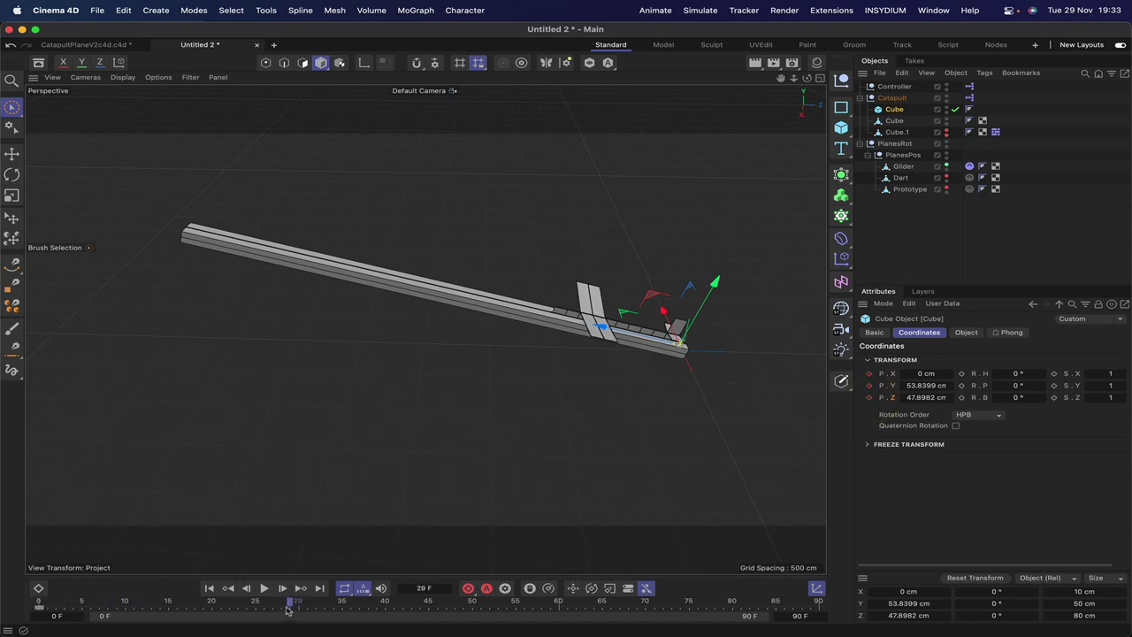
click(546, 461)
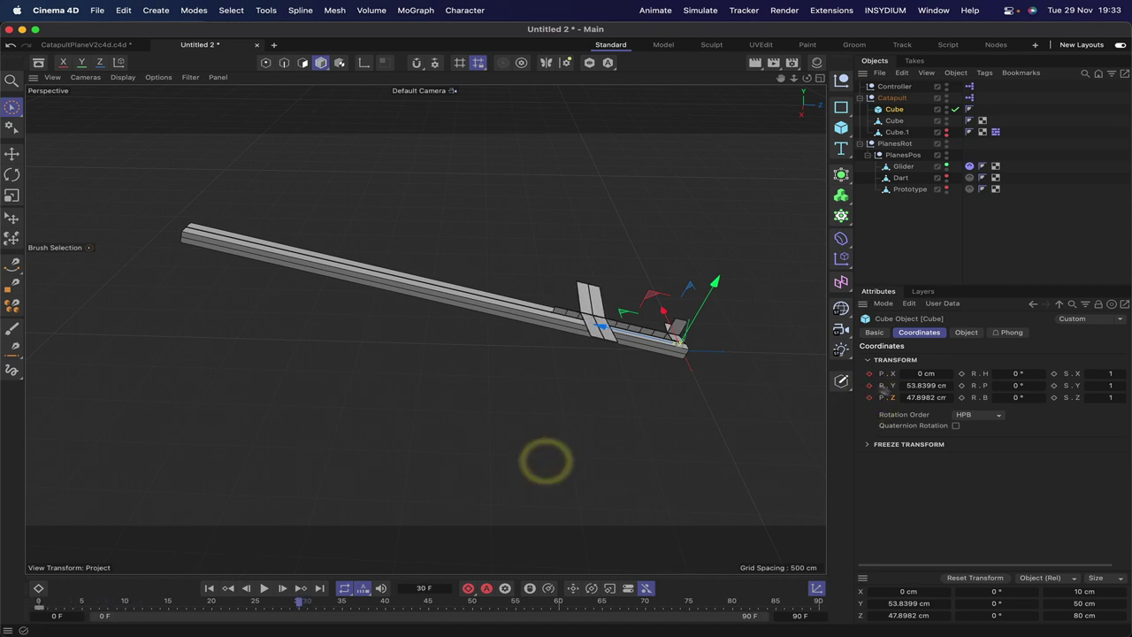
drag(599, 329, 120, 257)
click(730, 353)
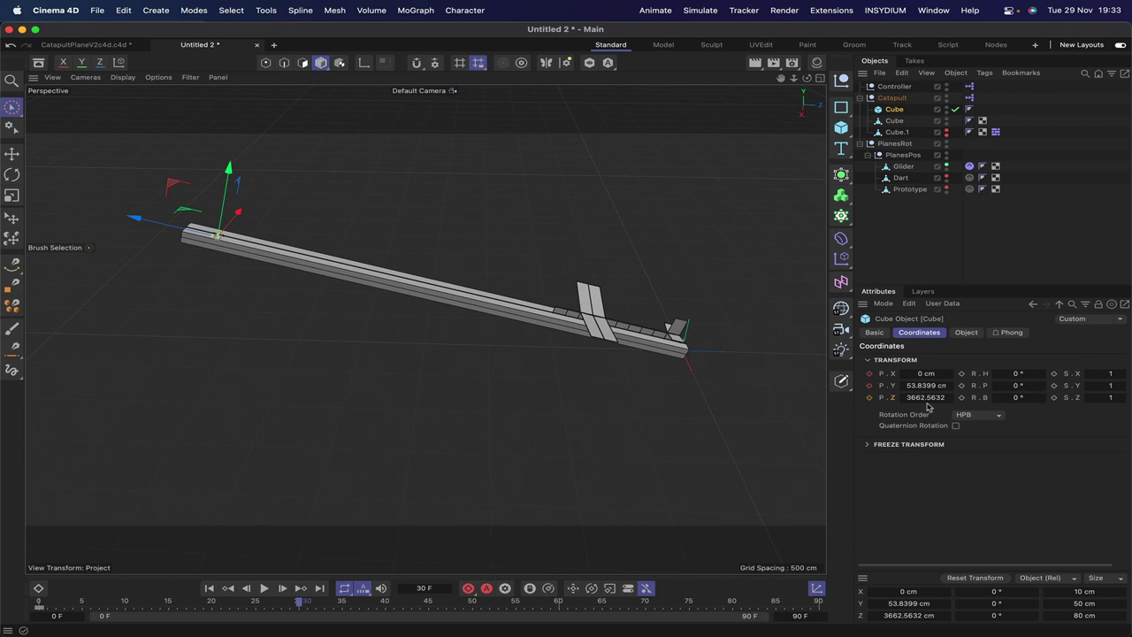
click(870, 373)
click(868, 397)
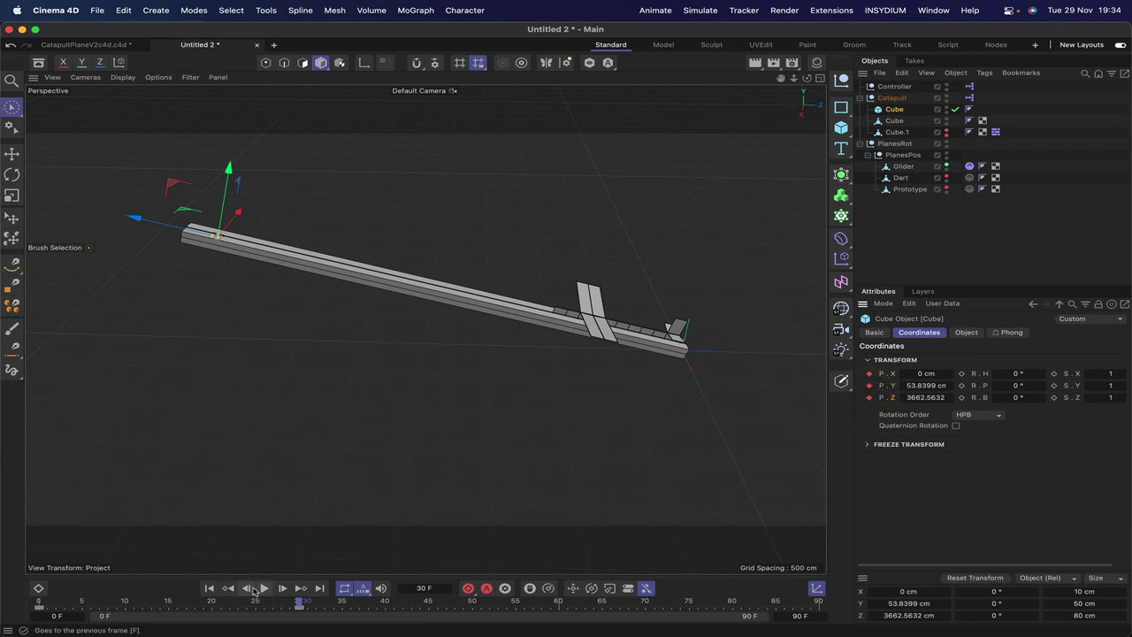
Step backwards frame by frame from frame 30 to check the pusher's motion, and return to the start
click(250, 589)
click(249, 588)
click(249, 589)
click(249, 588)
click(250, 588)
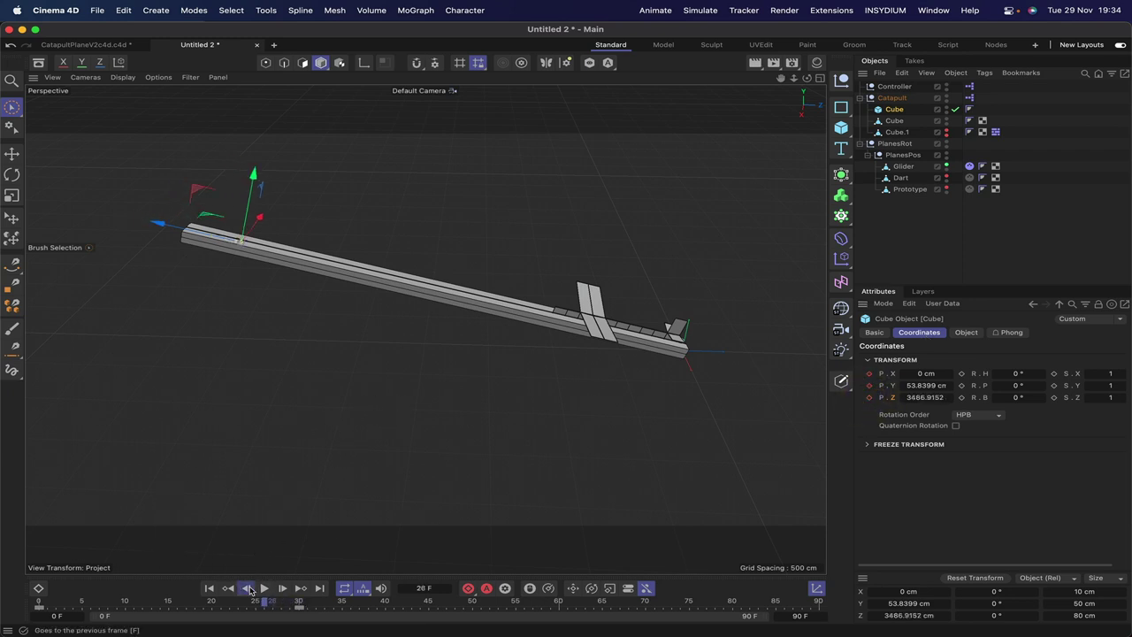
click(249, 588)
click(250, 588)
click(249, 588)
click(249, 588)
click(249, 589)
click(249, 588)
click(250, 588)
click(249, 588)
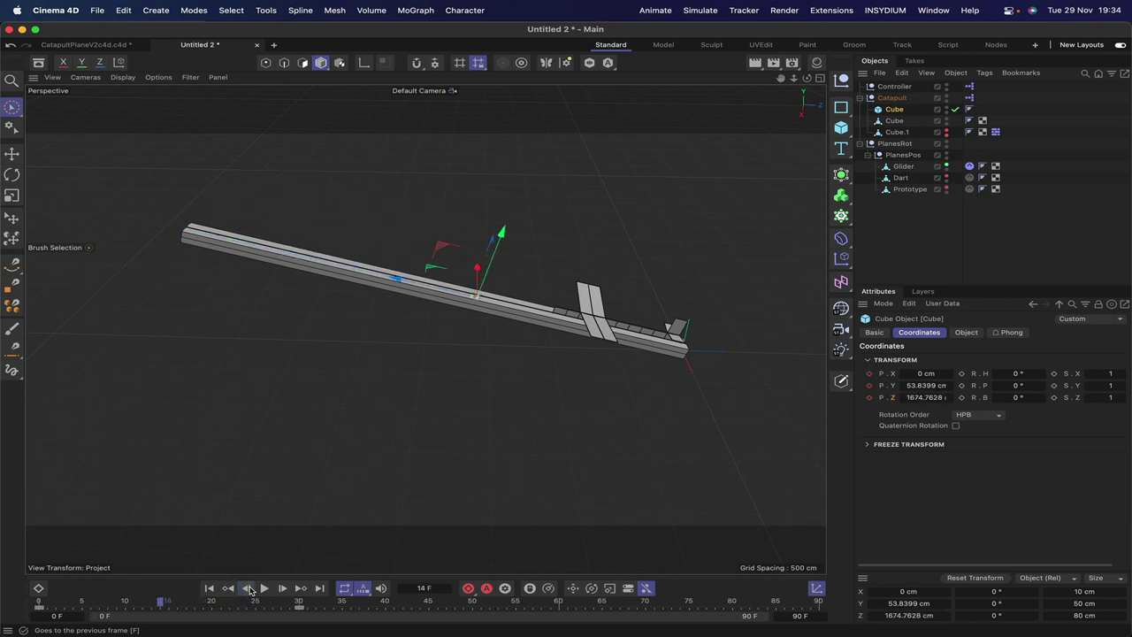
click(249, 588)
click(250, 589)
click(249, 588)
click(249, 589)
click(249, 589)
click(249, 588)
click(249, 588)
click(249, 588)
click(250, 588)
click(249, 588)
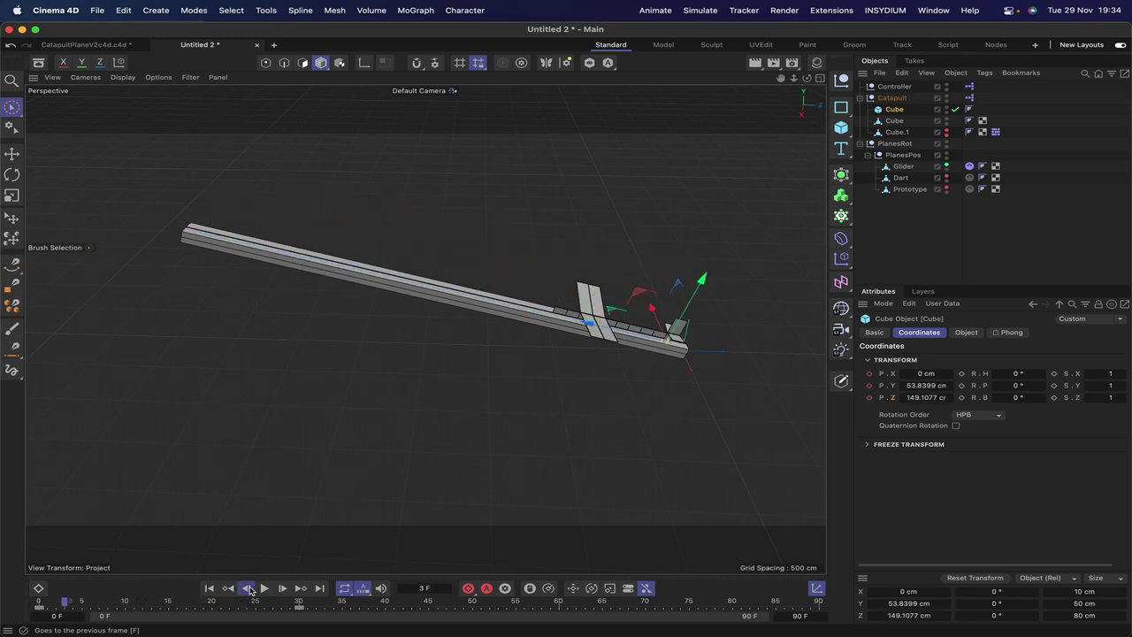
click(249, 589)
click(250, 588)
click(210, 588)
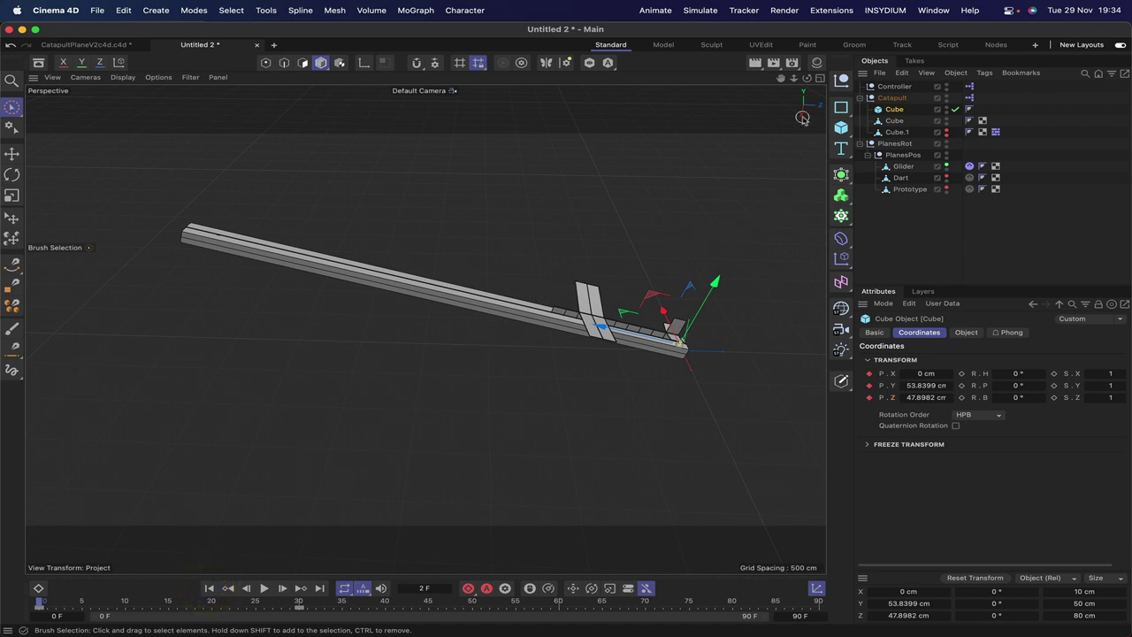
Play the pusher animation in a zoomed-out view of the scene, stop it and rewind to frame 0
drag(782, 83, 425, 329)
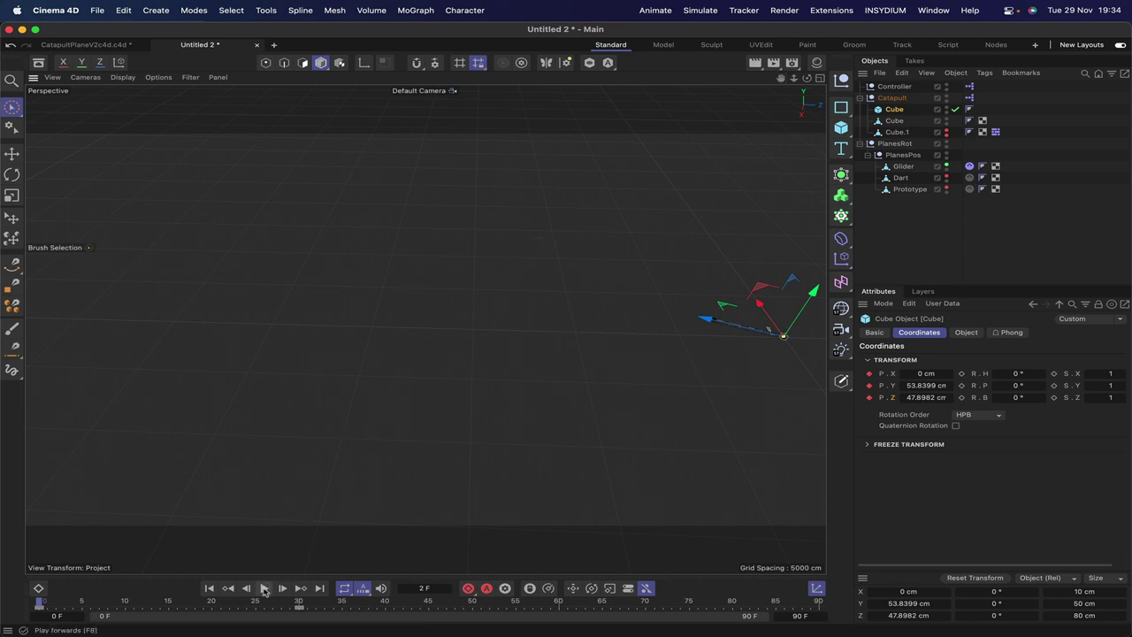
click(265, 589)
click(264, 589)
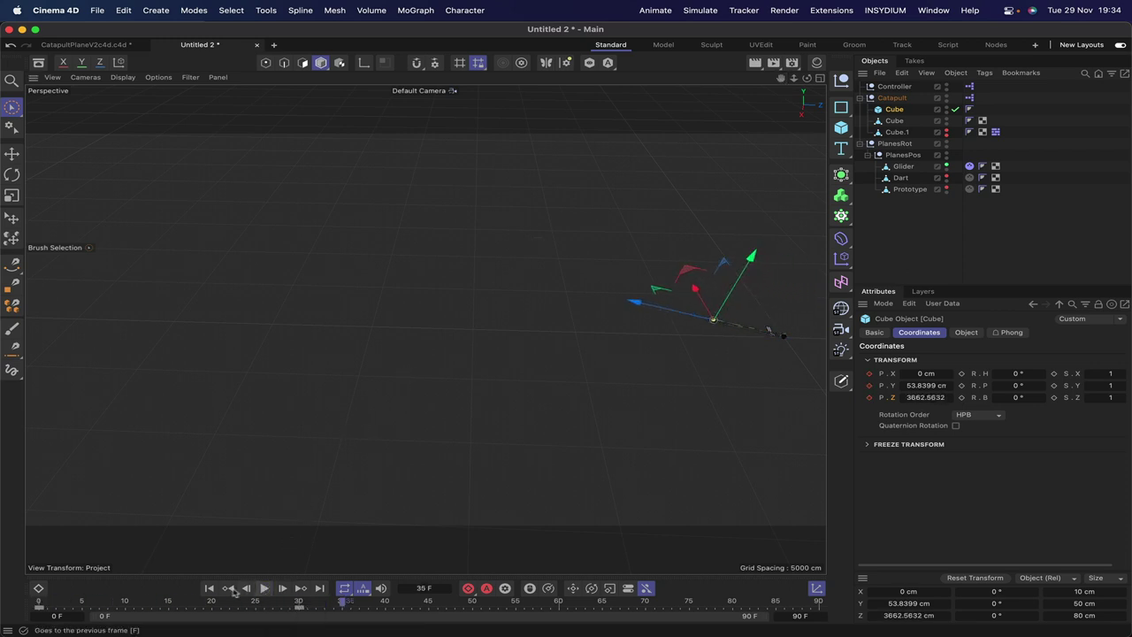
click(210, 588)
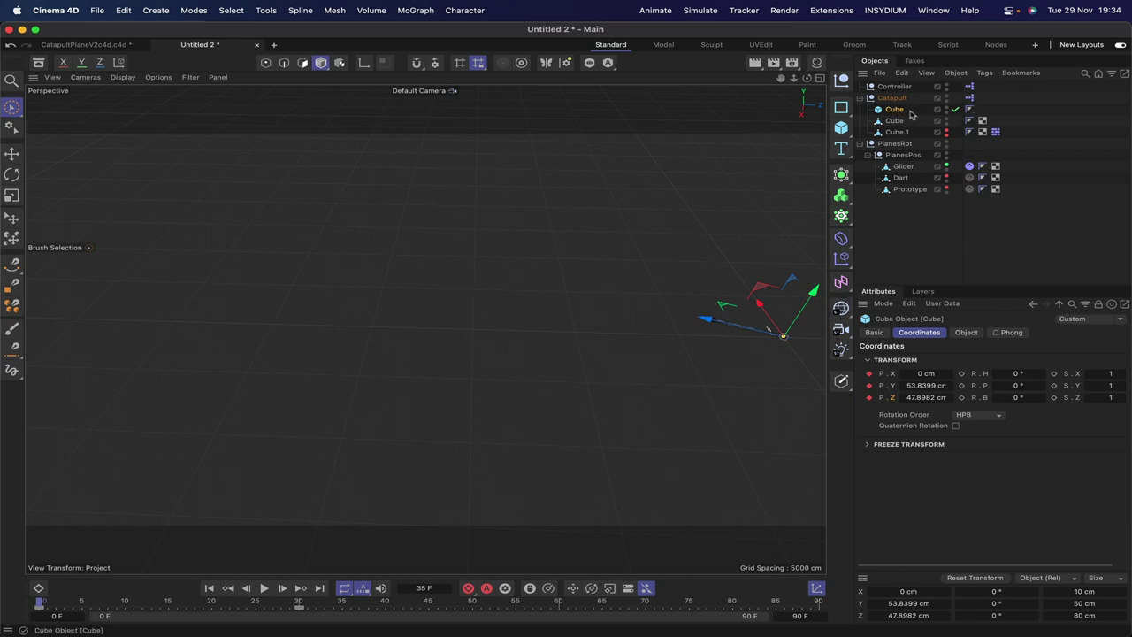
Copy the Dynamics Body tag from Cube.1 to the pusher cube, play the launch simulation and rewind
click(995, 133)
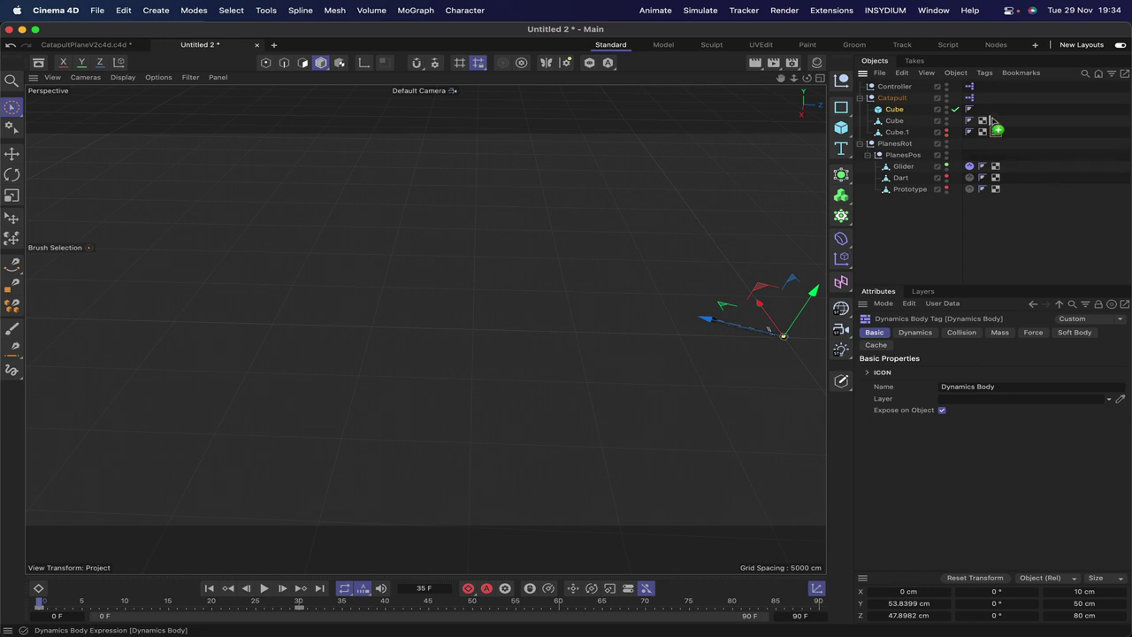
ctrl+drag(988, 110, 983, 109)
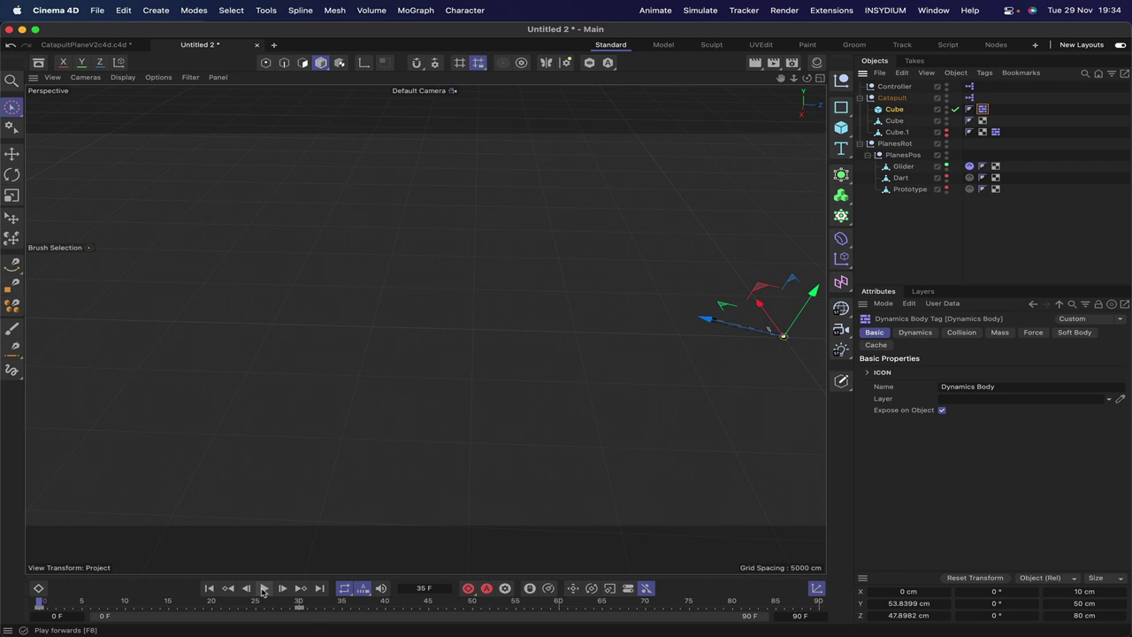
click(262, 590)
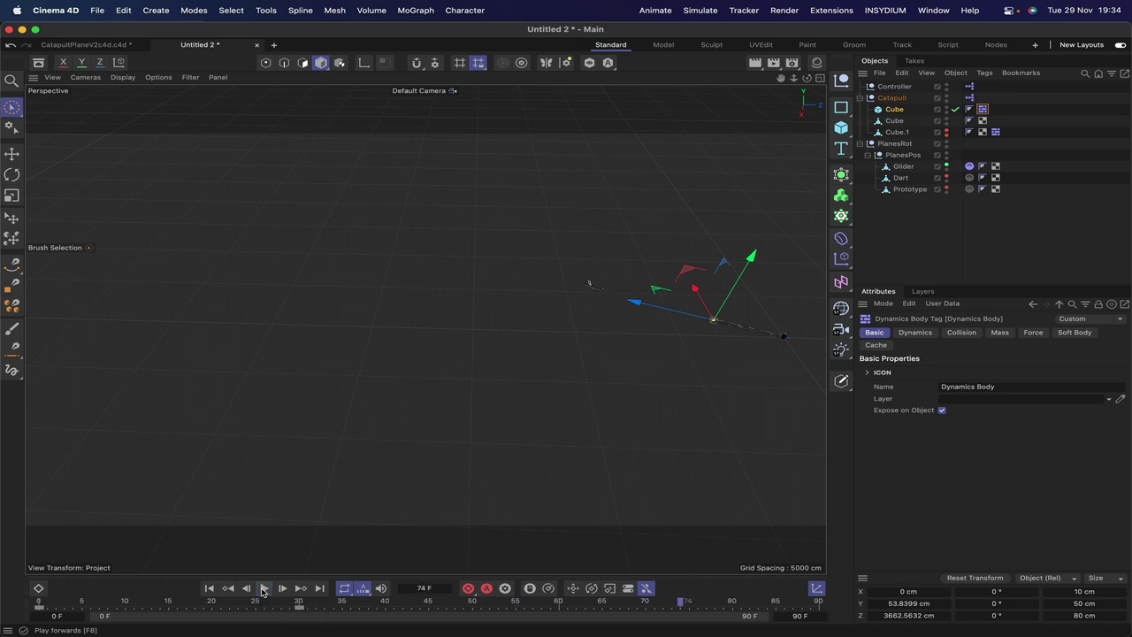
click(209, 588)
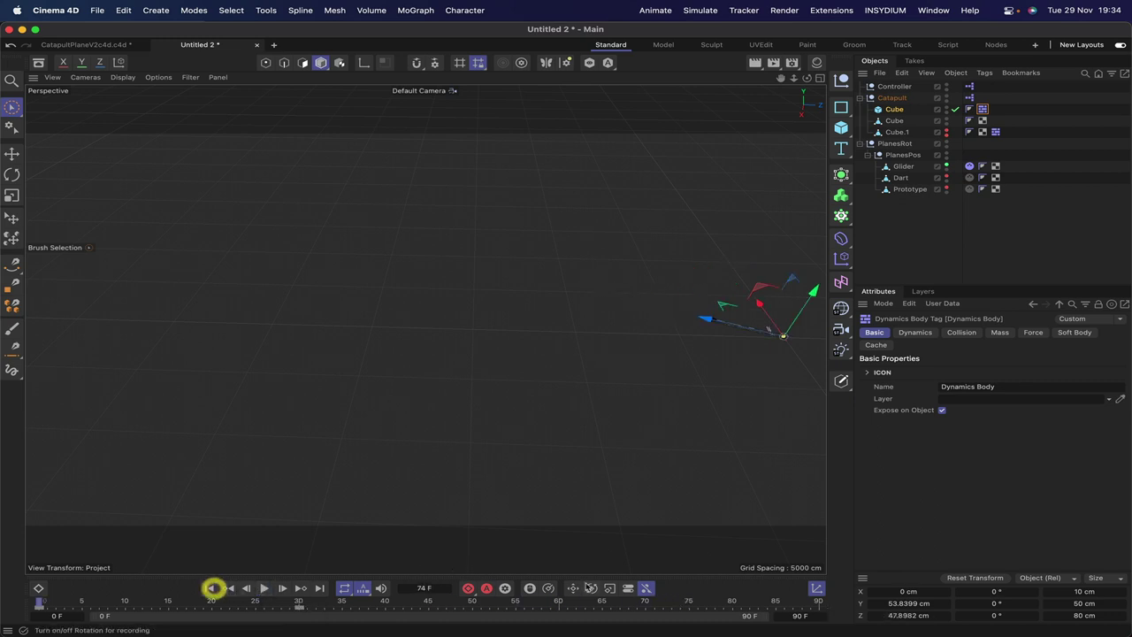
Extend the timeline's end to frame 1000
double_click(790, 617)
text(9000)
key(Return)
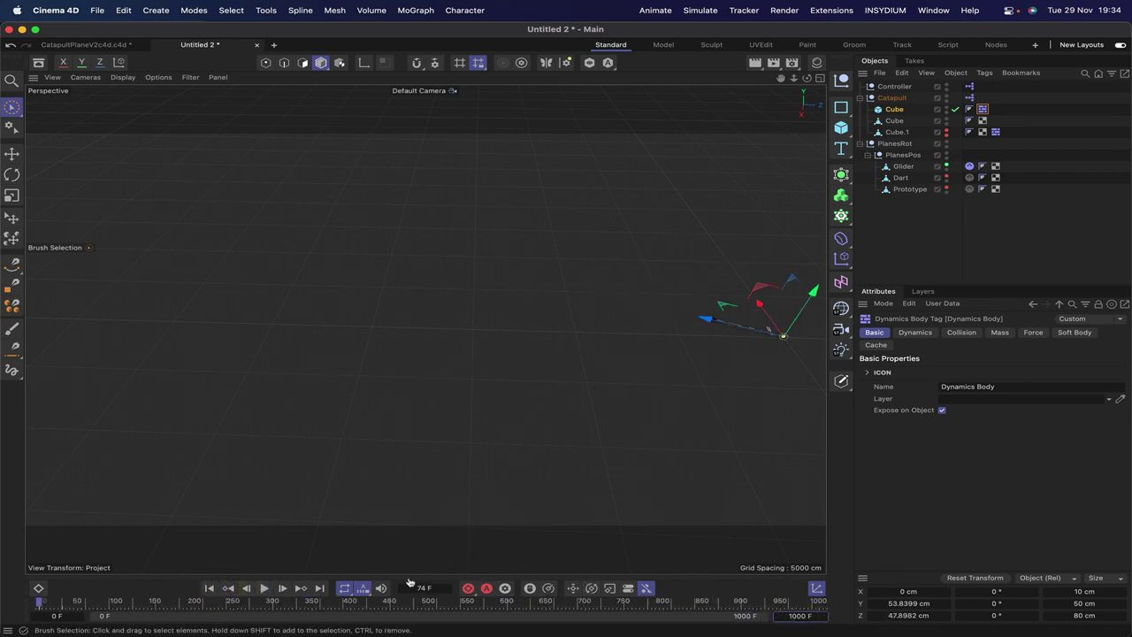
Play the launch simulation over the extended timeline, stop it and rewind to frame 0
click(264, 590)
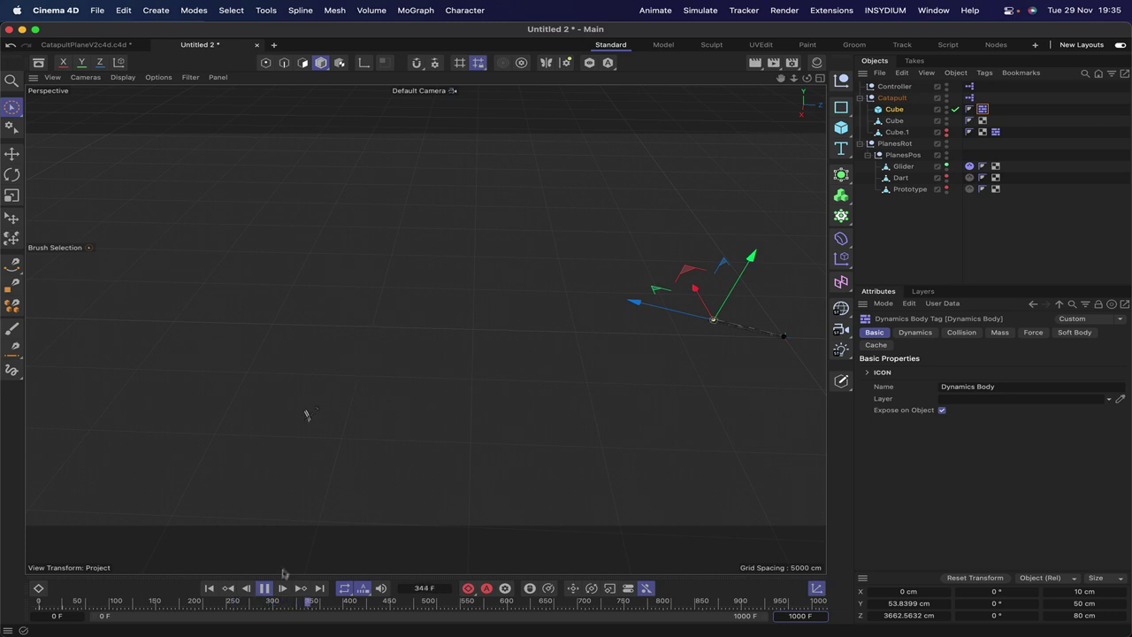
click(264, 589)
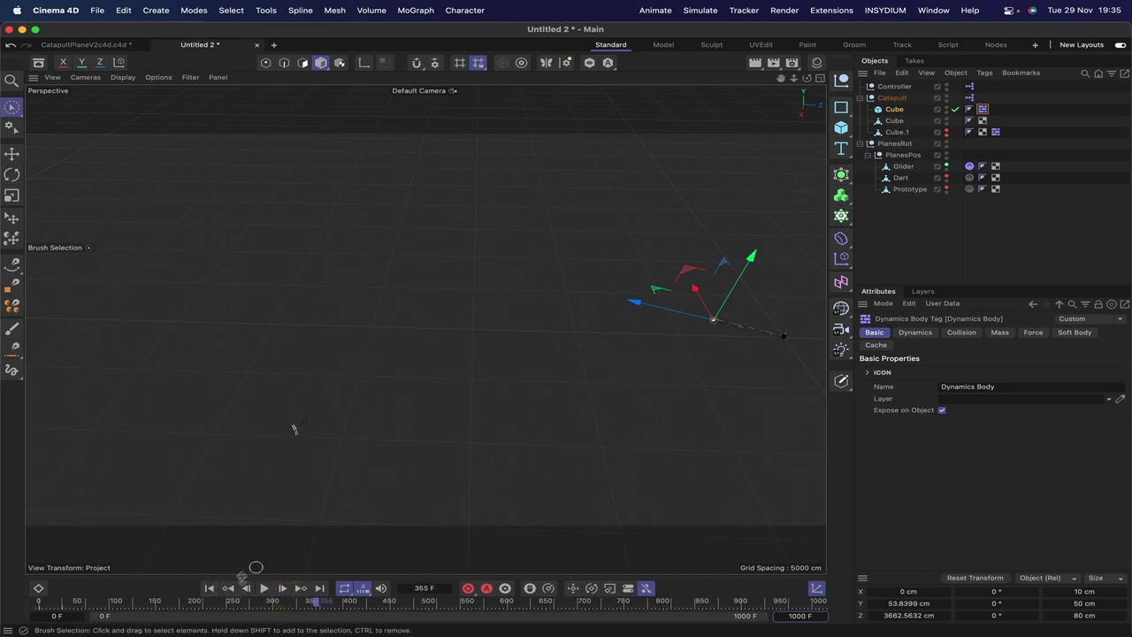
click(209, 588)
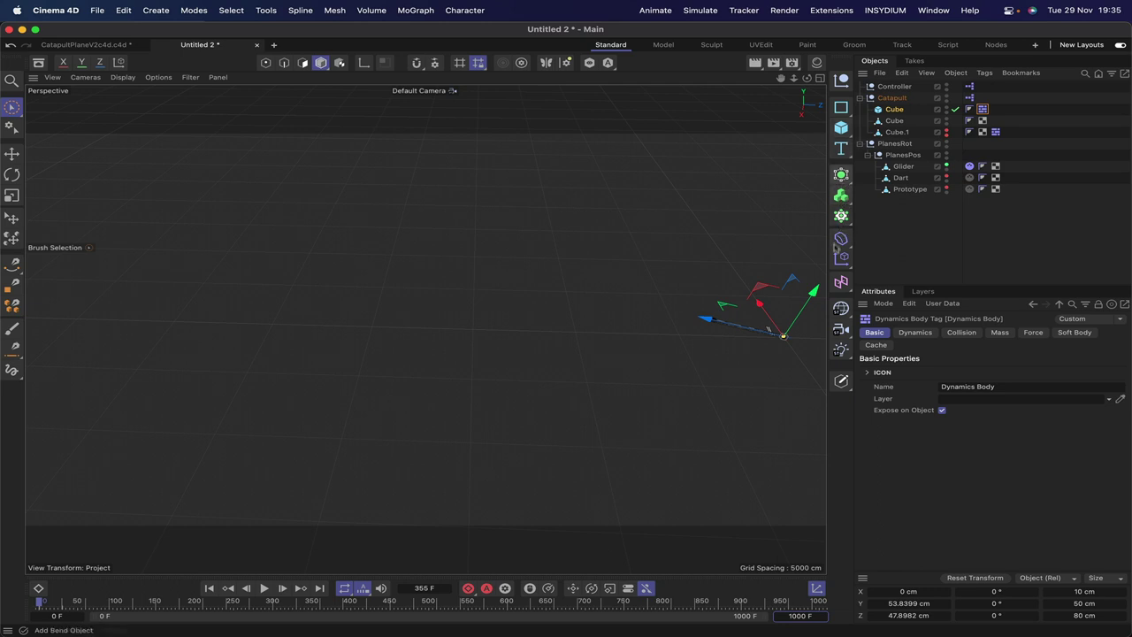
Add a Floor object and copy the pusher cube's Dynamics Body tag onto it
click(841, 309)
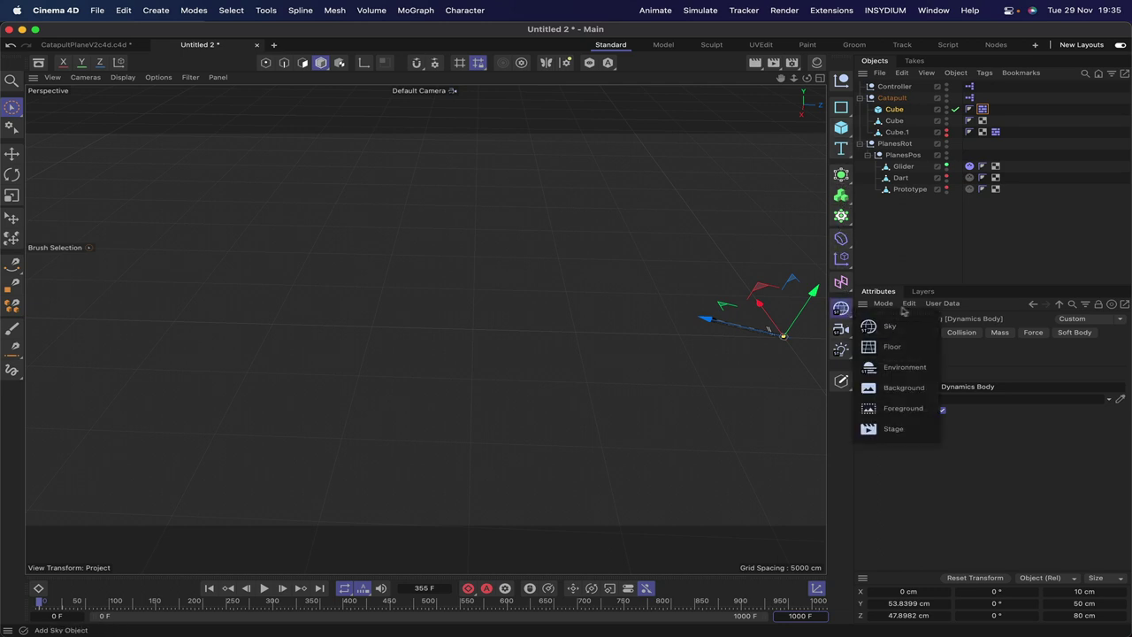
click(890, 348)
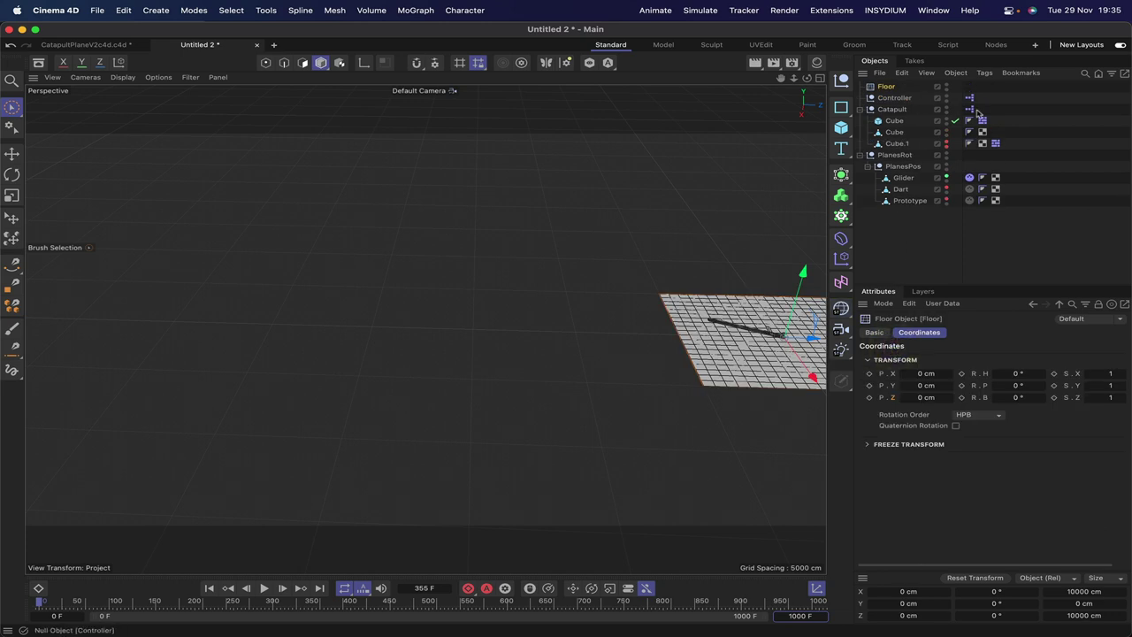
ctrl+drag(983, 122, 969, 85)
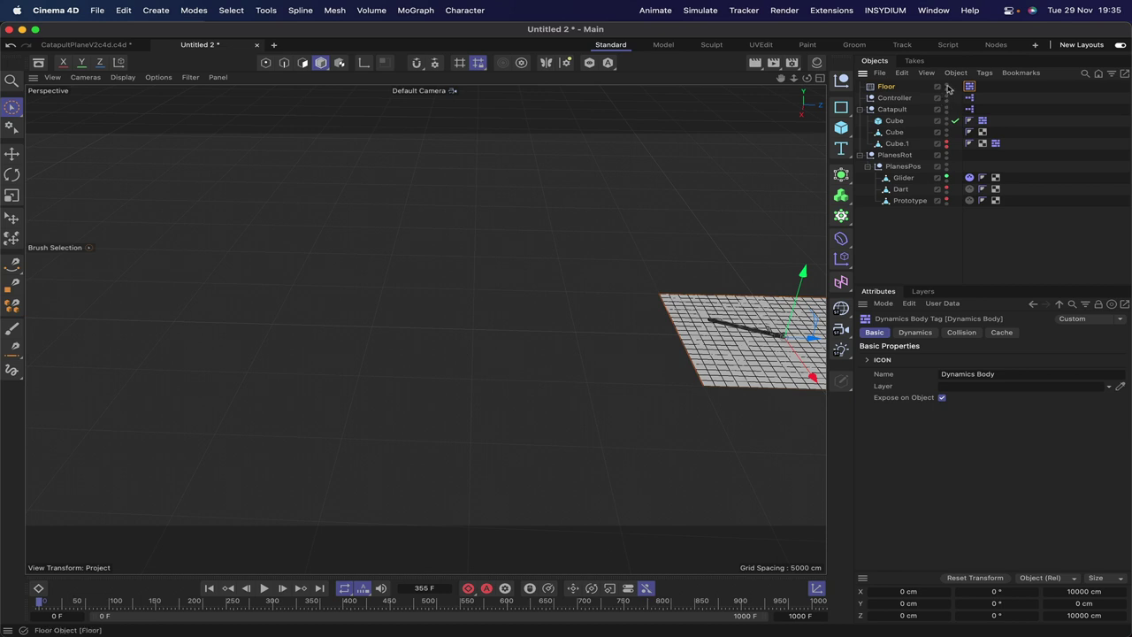
Hide the floor in the editor and renderer, play the Glider launch against it and rewind
click(947, 86)
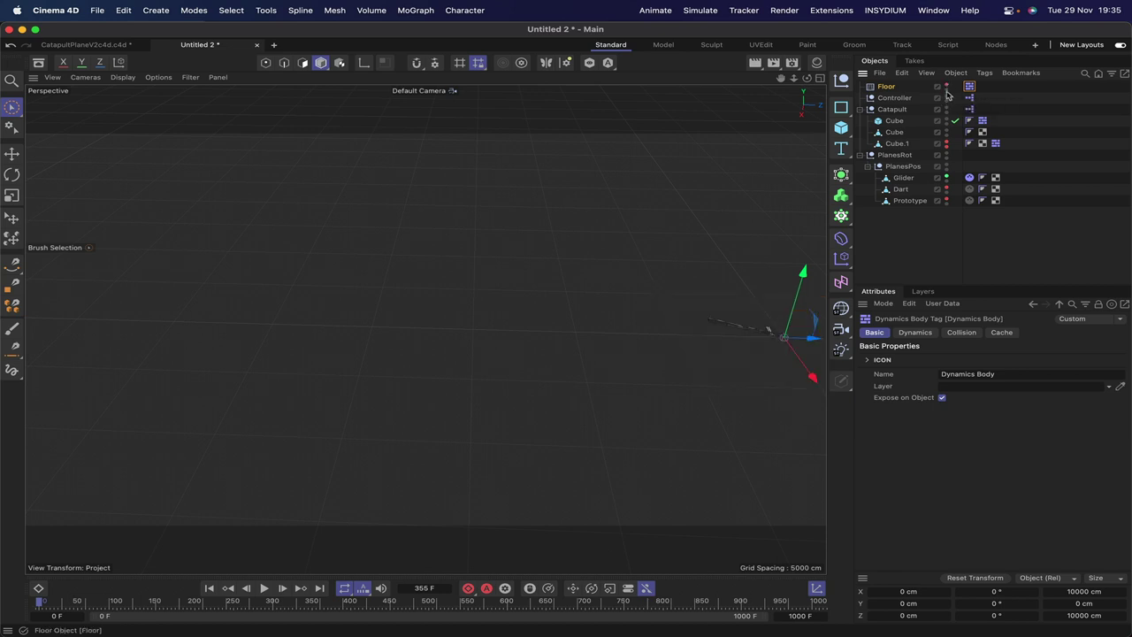
click(947, 91)
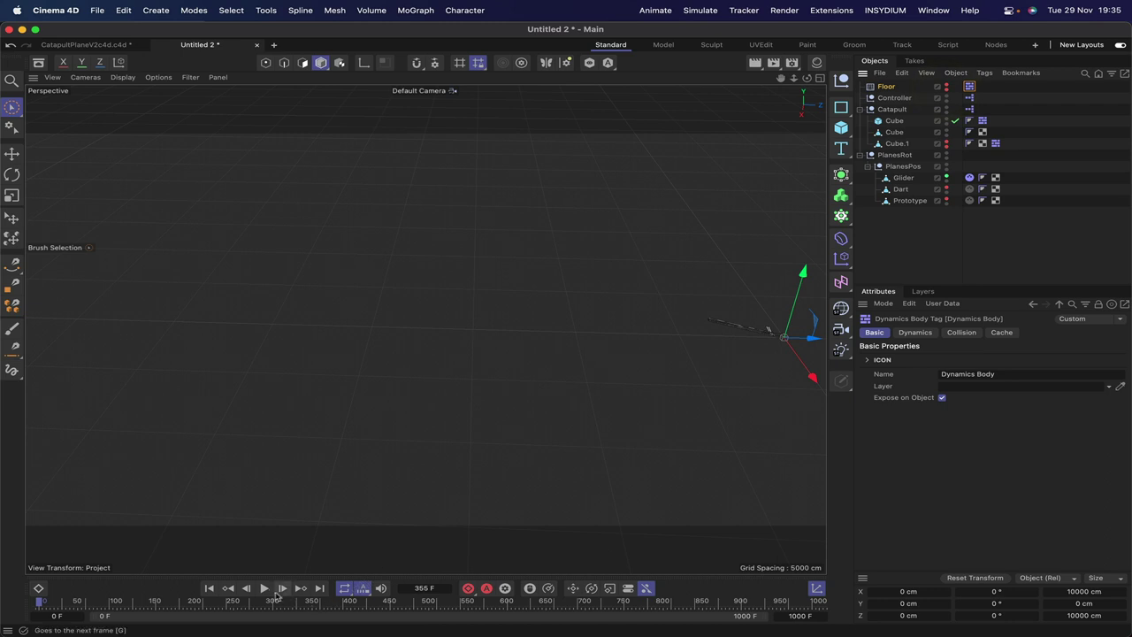
click(264, 588)
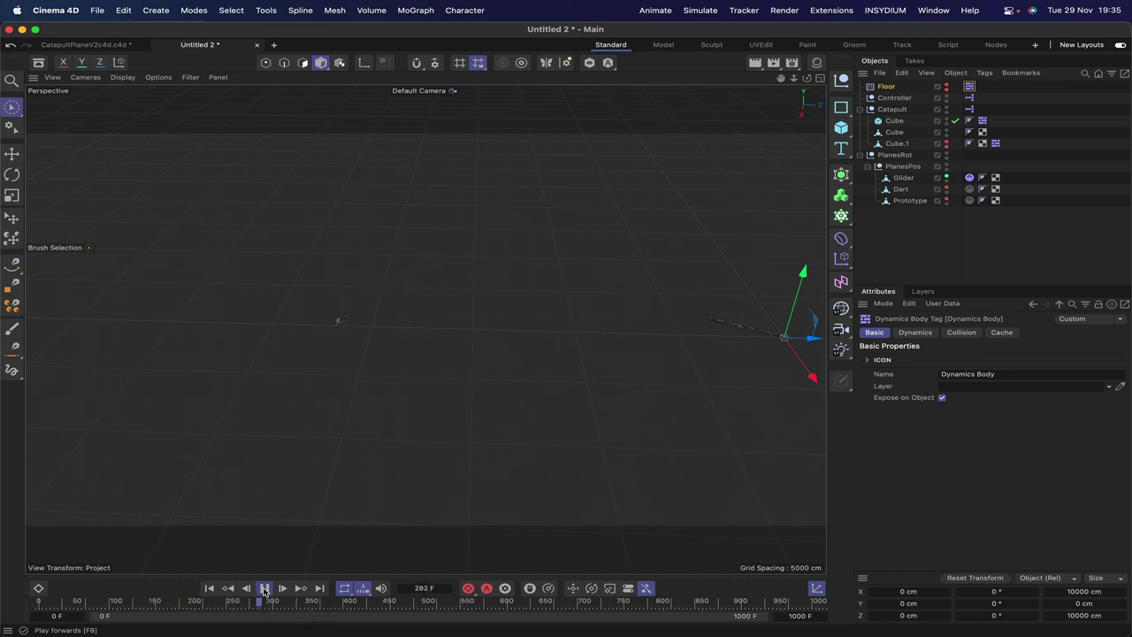
click(265, 588)
click(210, 587)
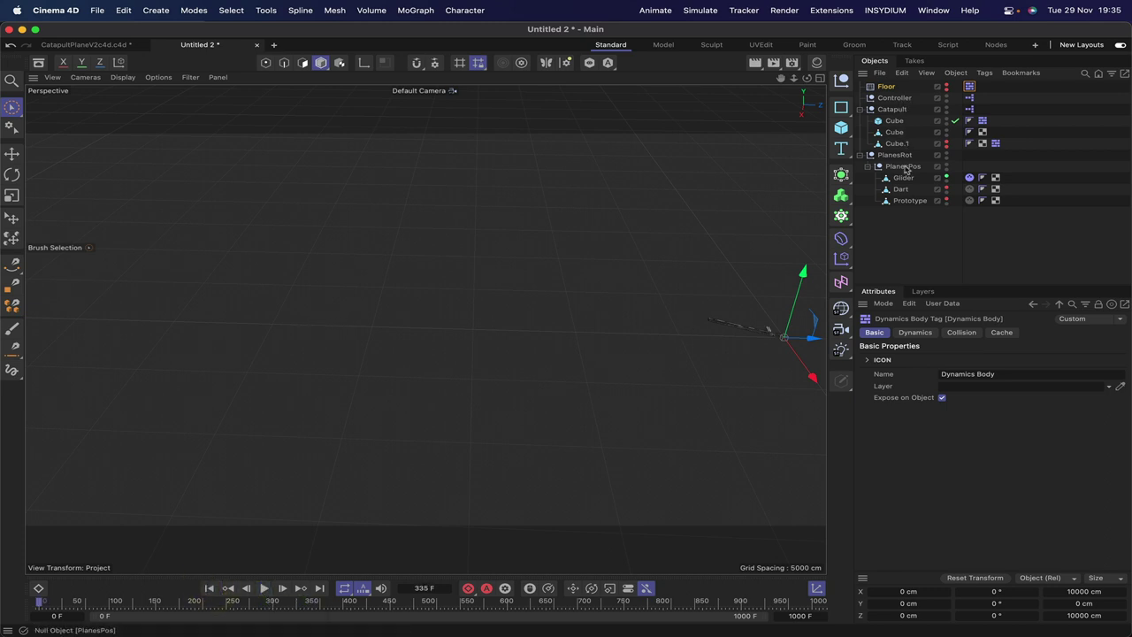
Switch the Controller's Plane option to Dart, play its launch simulation and rewind to the start
click(895, 97)
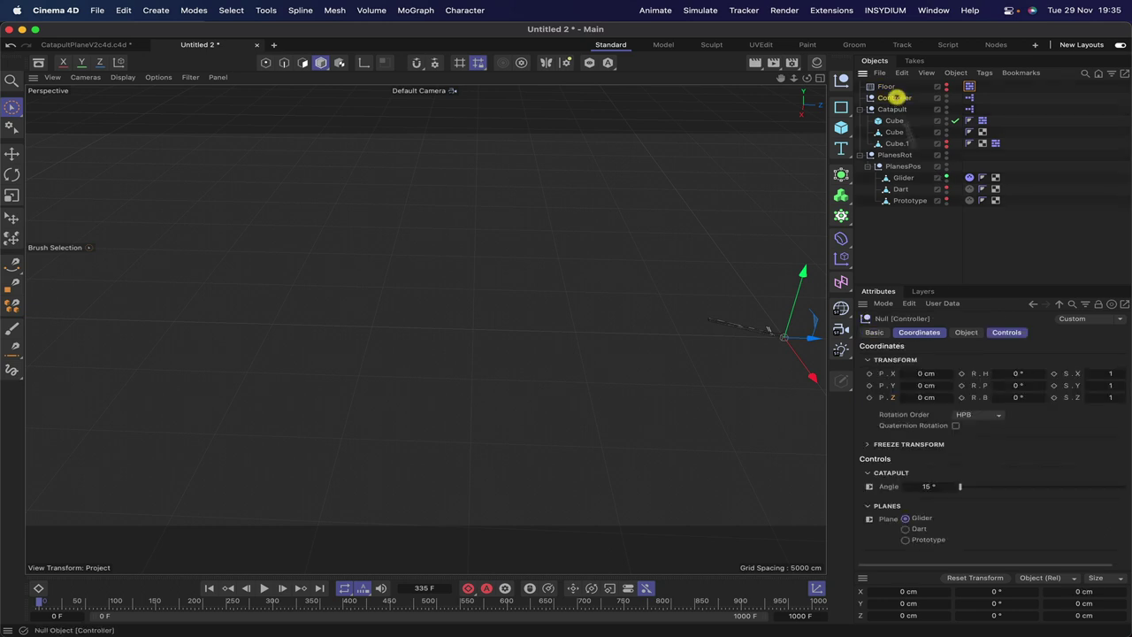
click(906, 529)
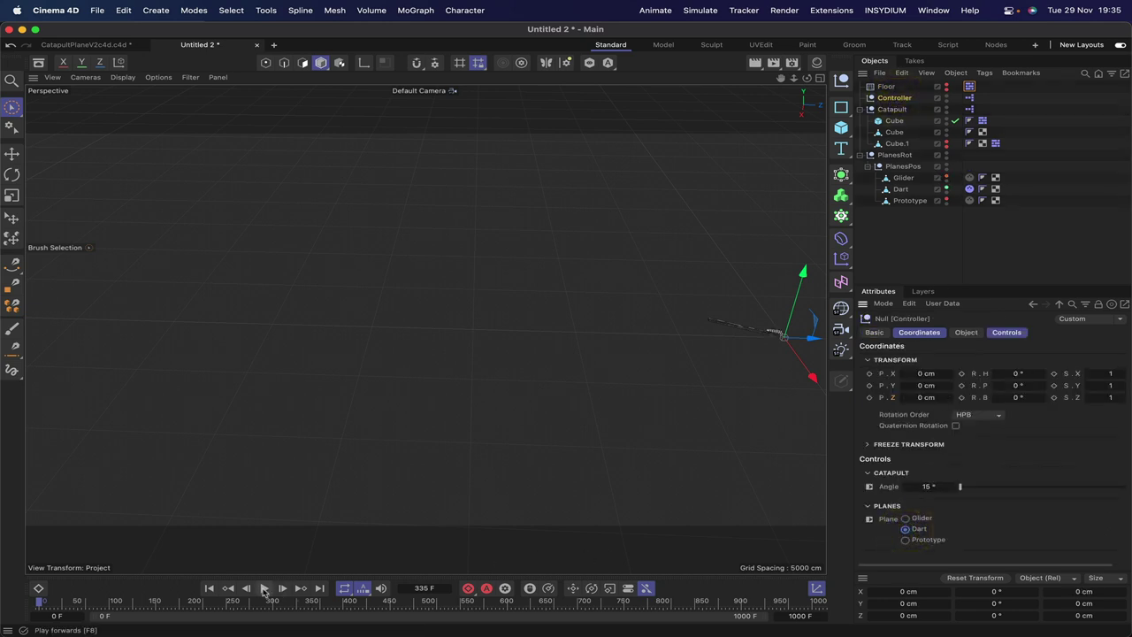
click(264, 588)
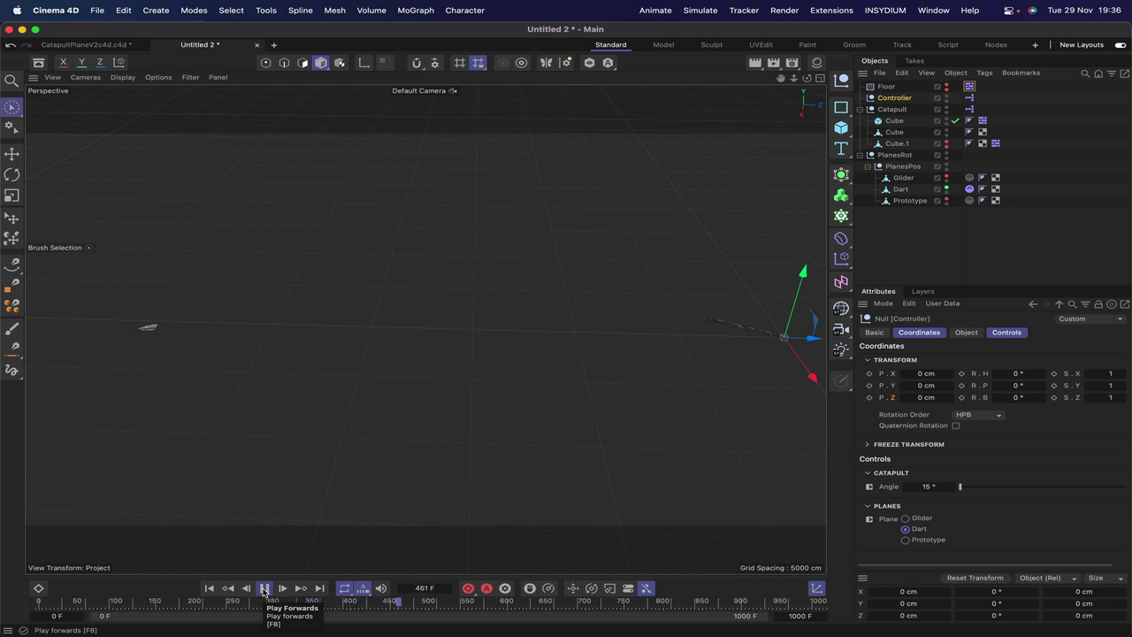
click(263, 588)
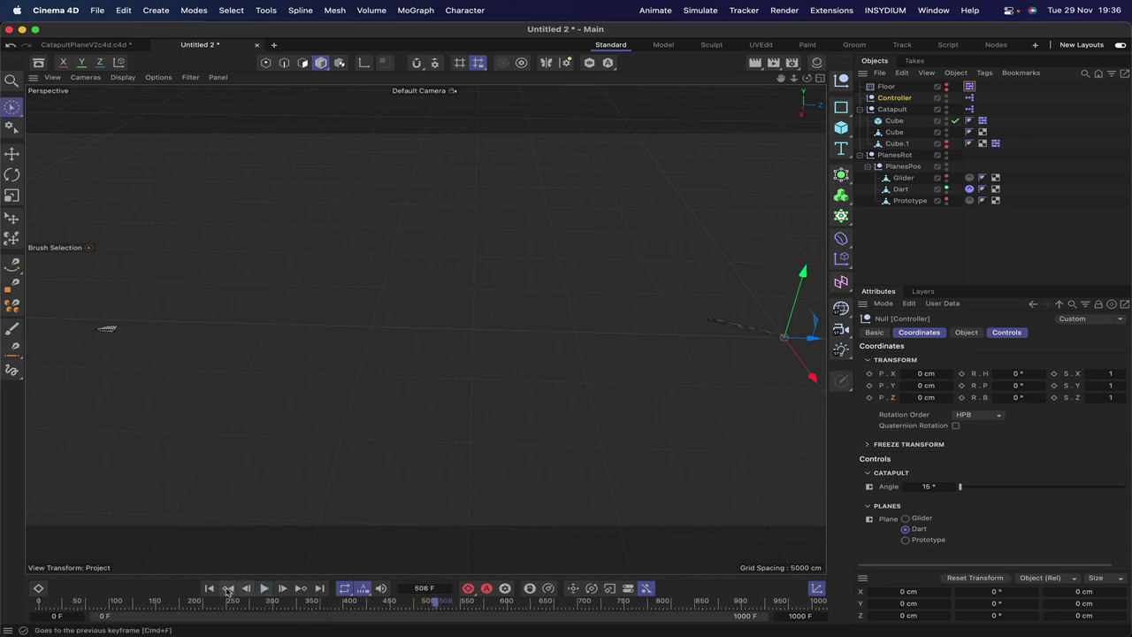
click(210, 588)
click(210, 588)
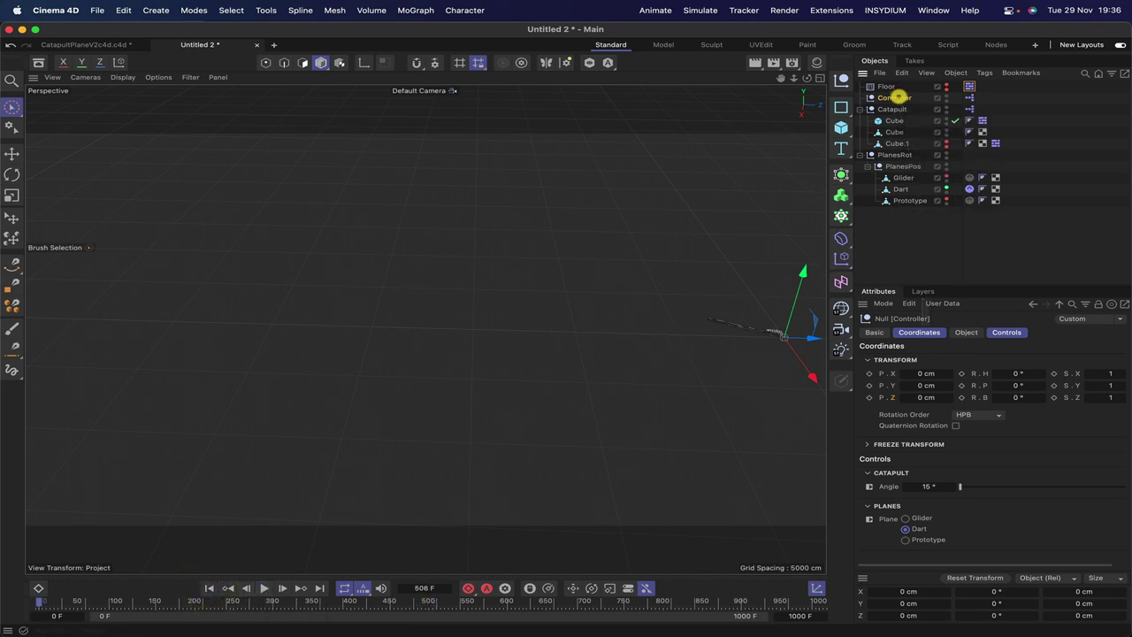
Switch the Controller's Plane option to Prototype, play its launch simulation and rewind to the start
click(891, 97)
click(905, 540)
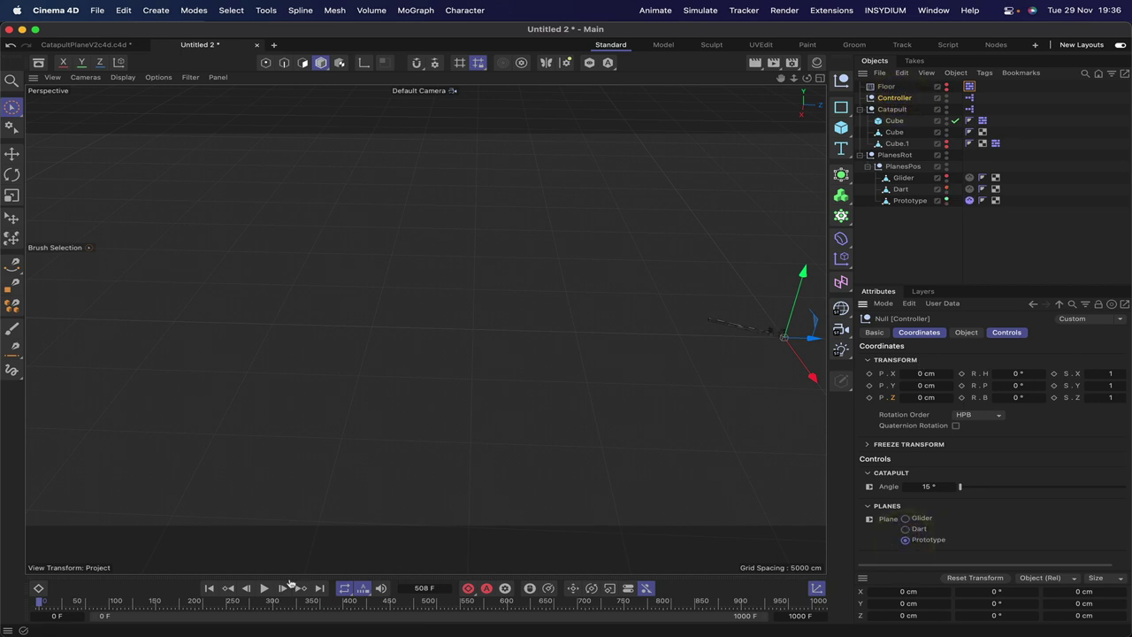
click(263, 588)
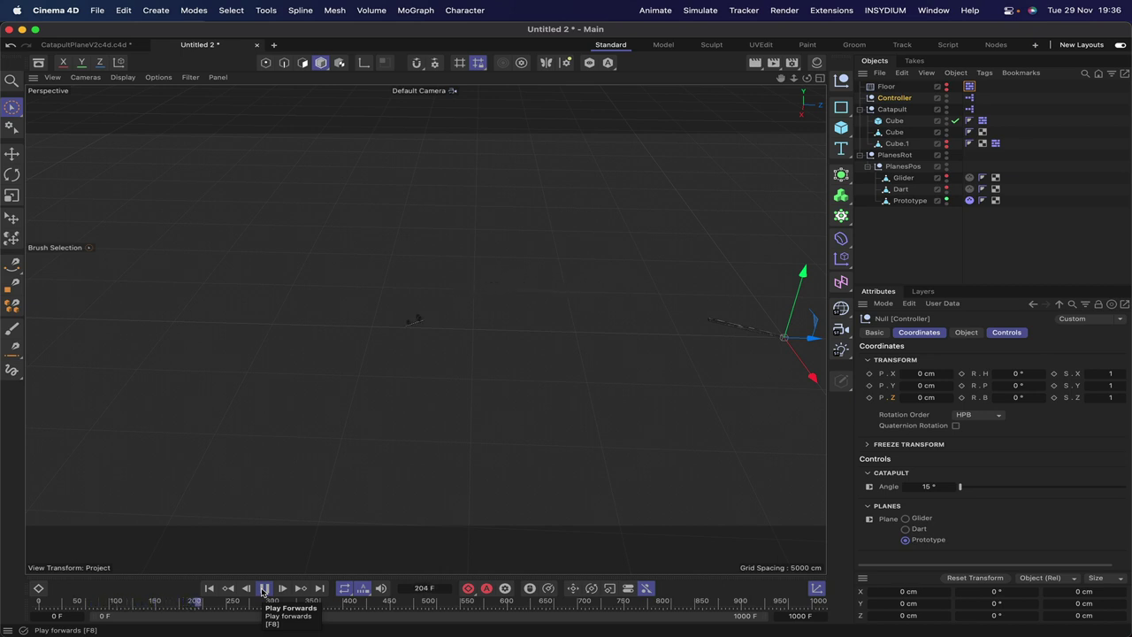
click(263, 588)
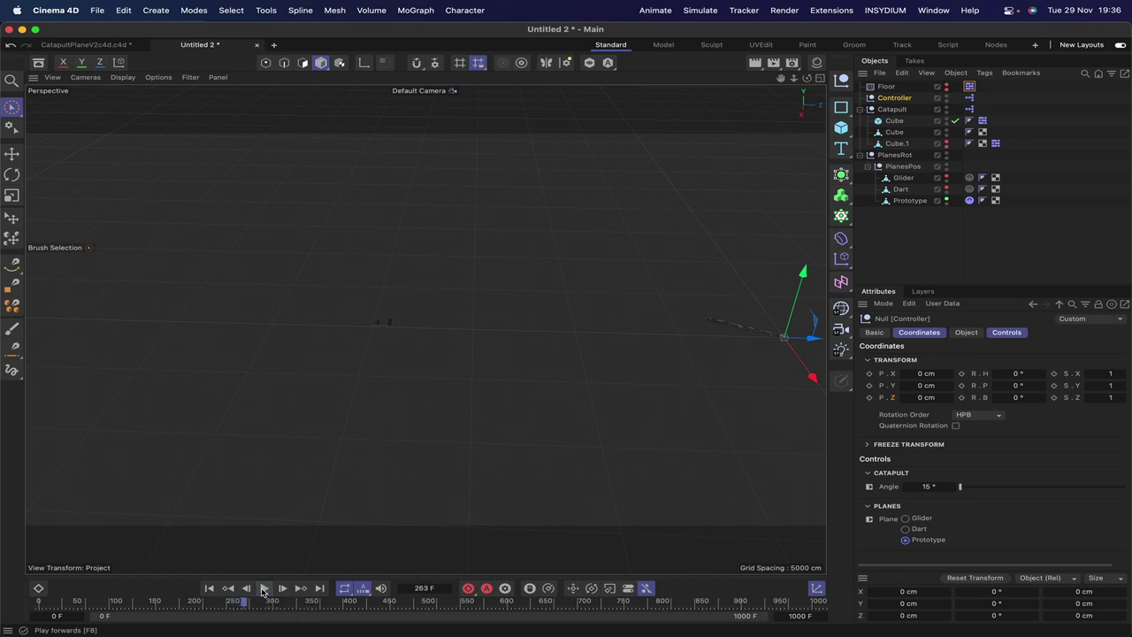
click(210, 588)
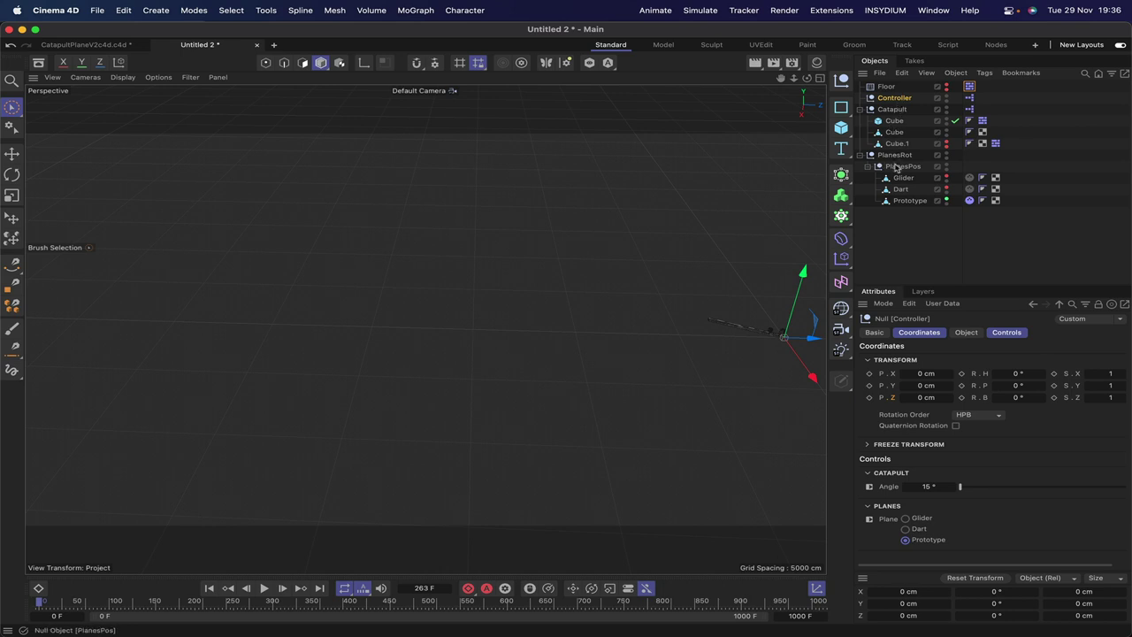
Set the Controller's catapult Angle to 27°
click(892, 100)
drag(964, 493, 1020, 489)
click(958, 283)
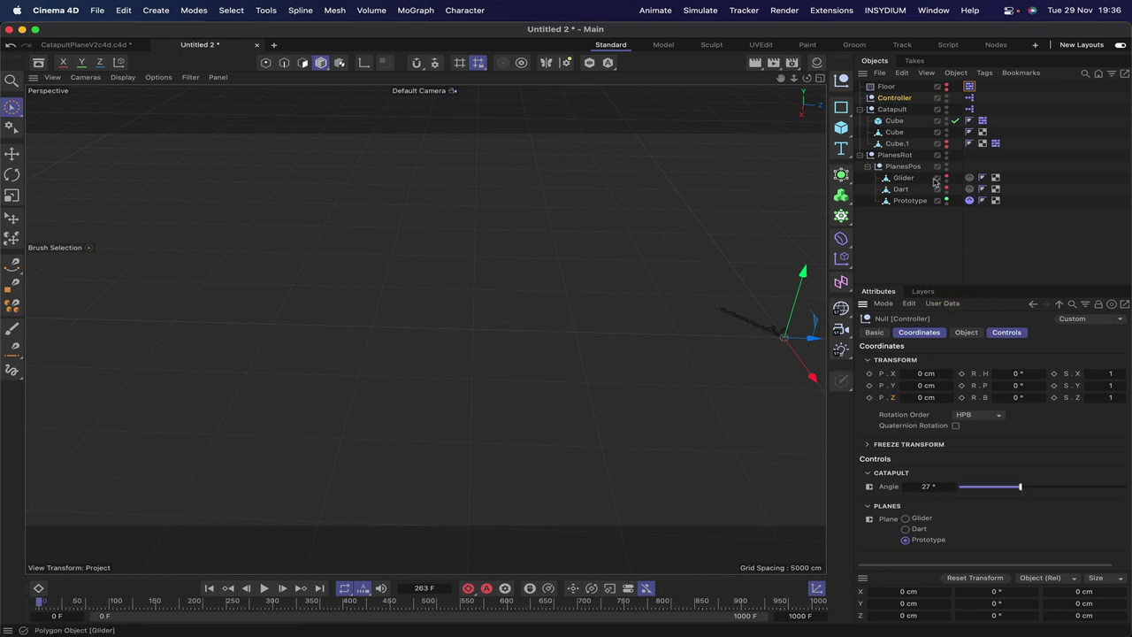
Switch the Controller's Plane option to Glider, then play and stop its launch simulation at the steeper catapult angle
click(905, 519)
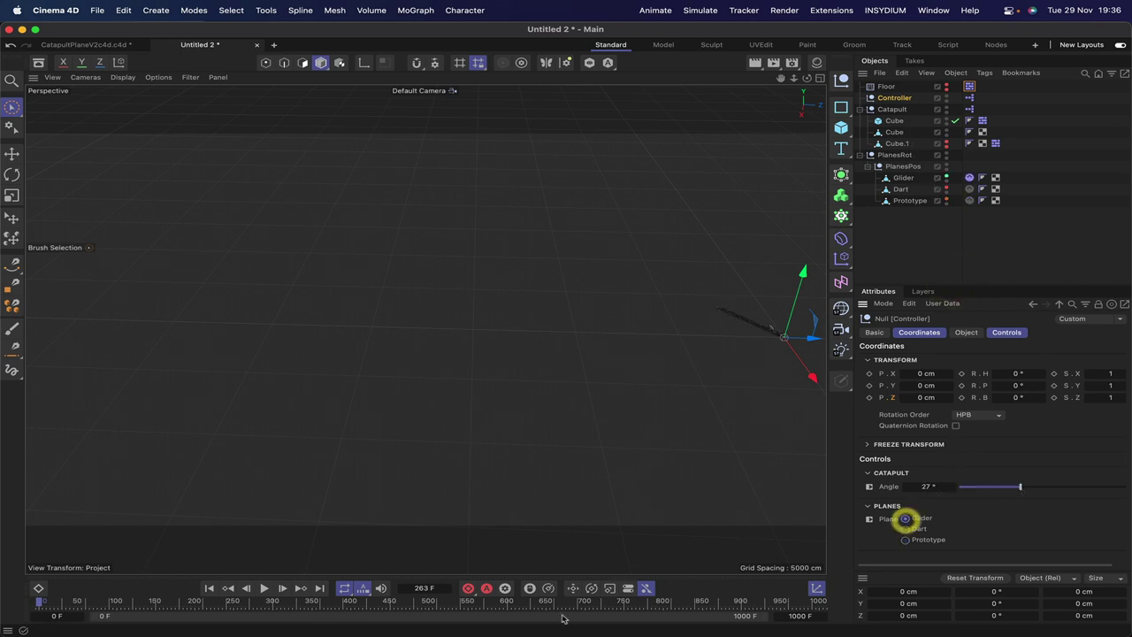
click(265, 588)
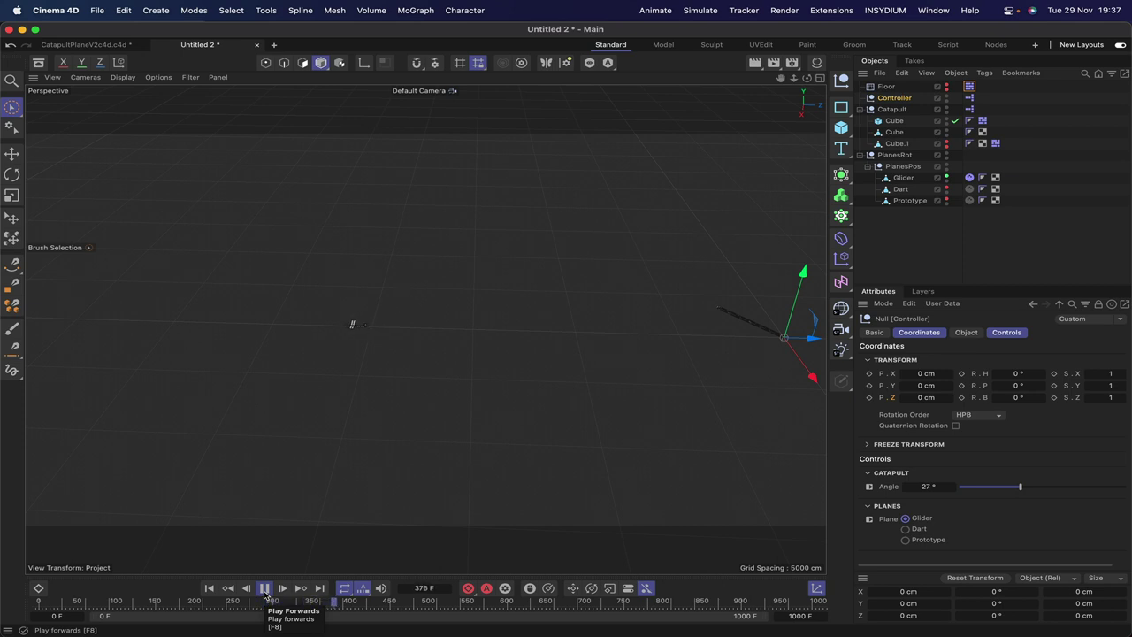
click(264, 589)
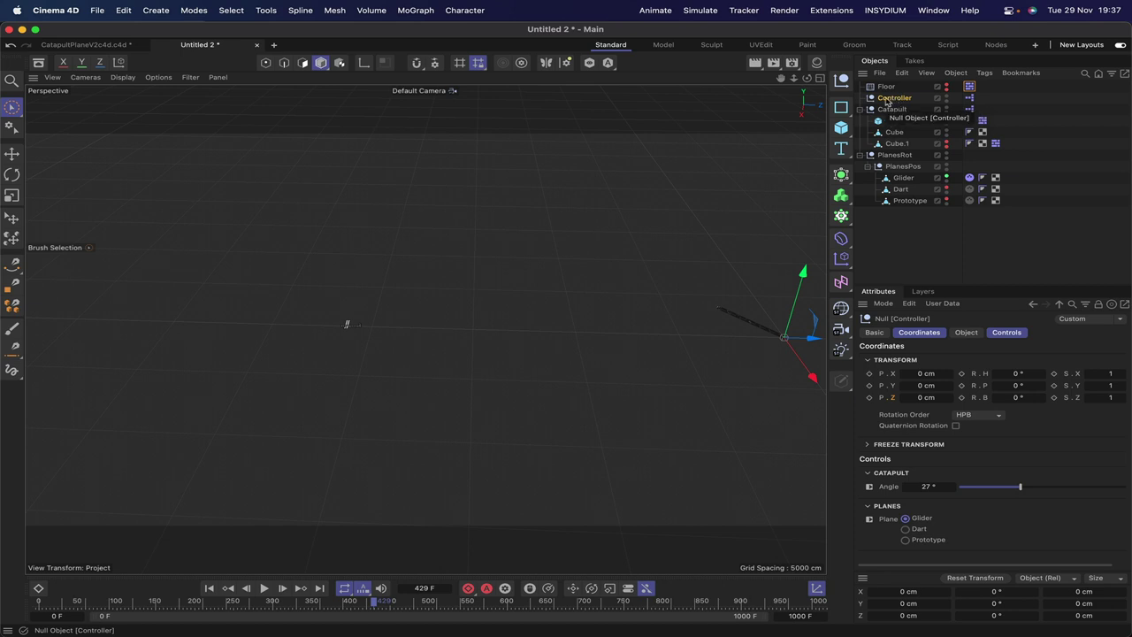
Change the perspective view's display mode to Gouraud Shading
click(118, 79)
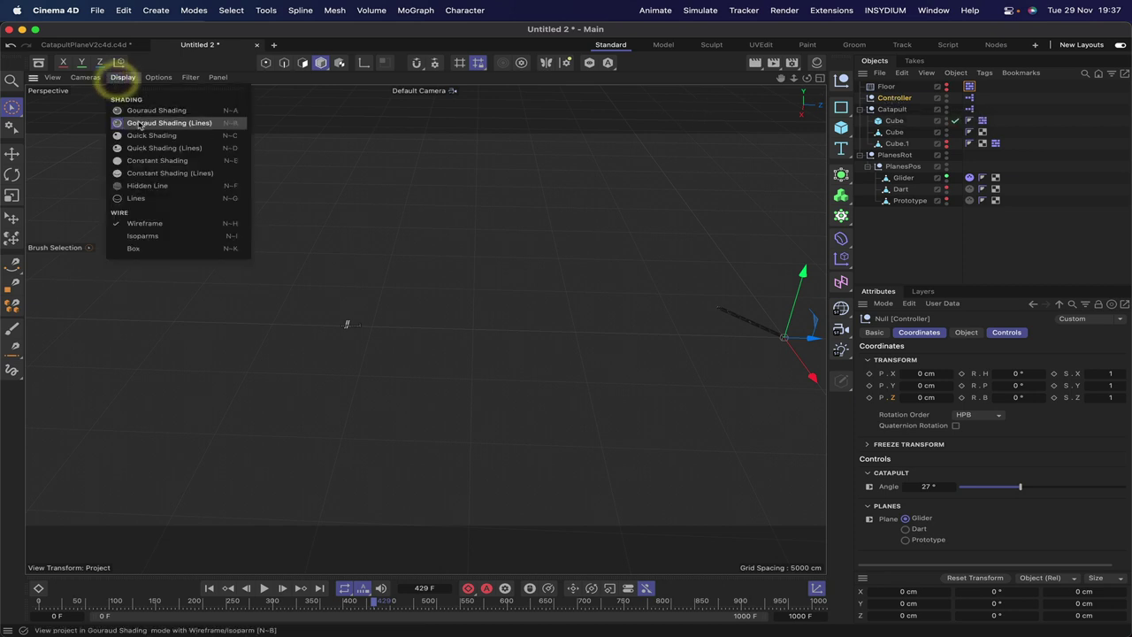
click(142, 110)
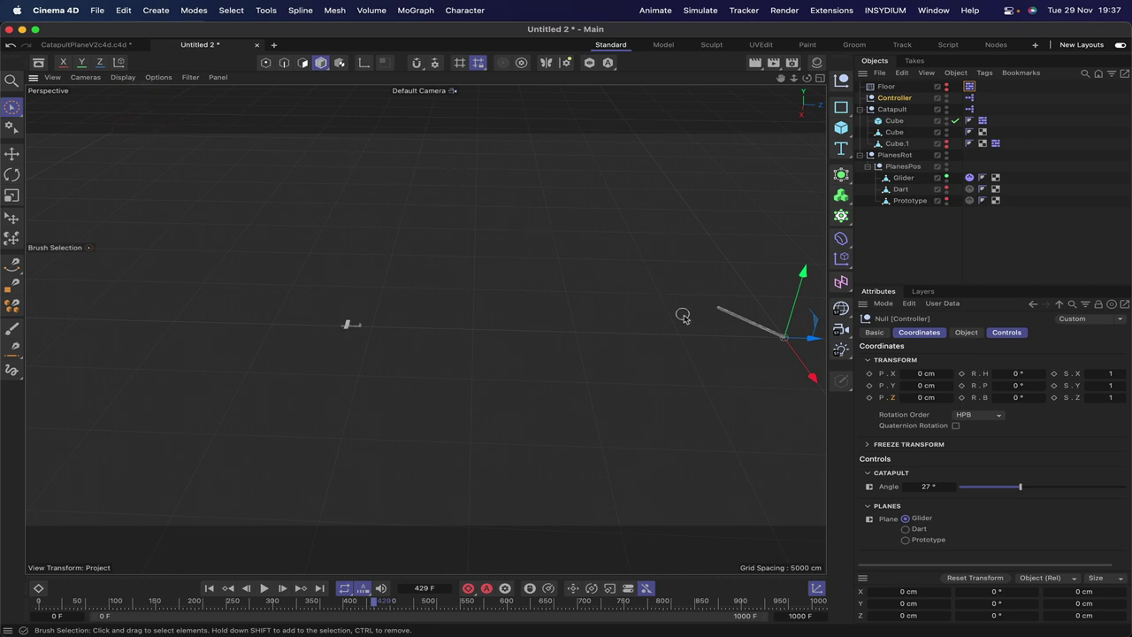